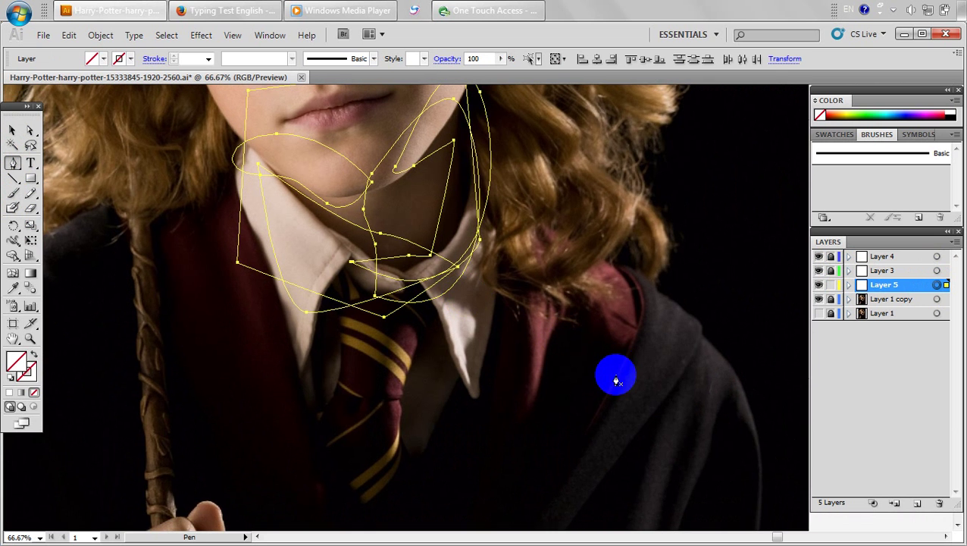
Start a Pen path on Layer 5 below the tie and run it around the lower sweater and up the wand-side lapel.
{"action": "mouse_move", "coordinate": [605, 392]}
{"action": "left_mouse_down"}
{"action": "mouse_move", "coordinate": [619, 356]}
{"action": "mouse_move", "coordinate": [620, 378]}
{"action": "mouse_move", "coordinate": [600, 379]}
{"action": "left_mouse_up"}
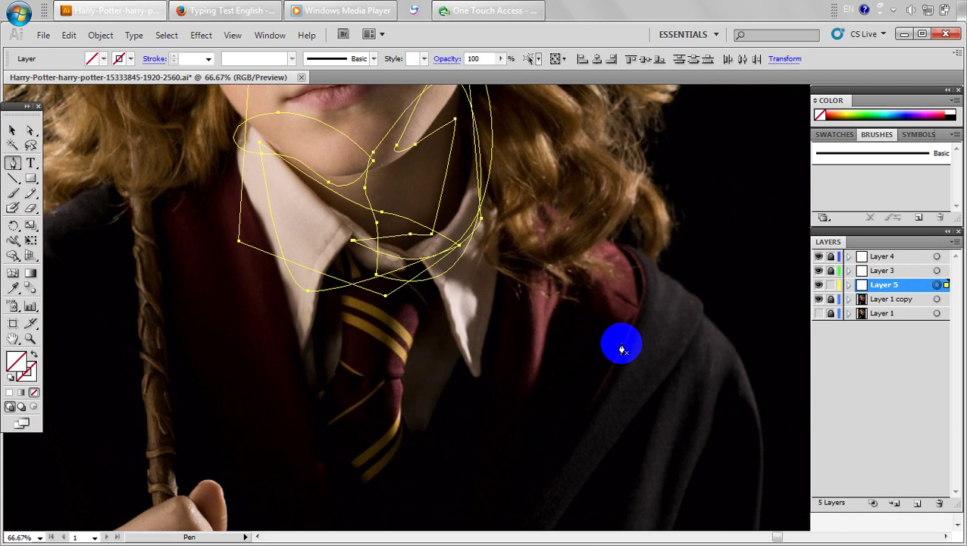
{"action": "left_click_drag", "start_coordinate": [407, 417], "coordinate": [419, 422]}
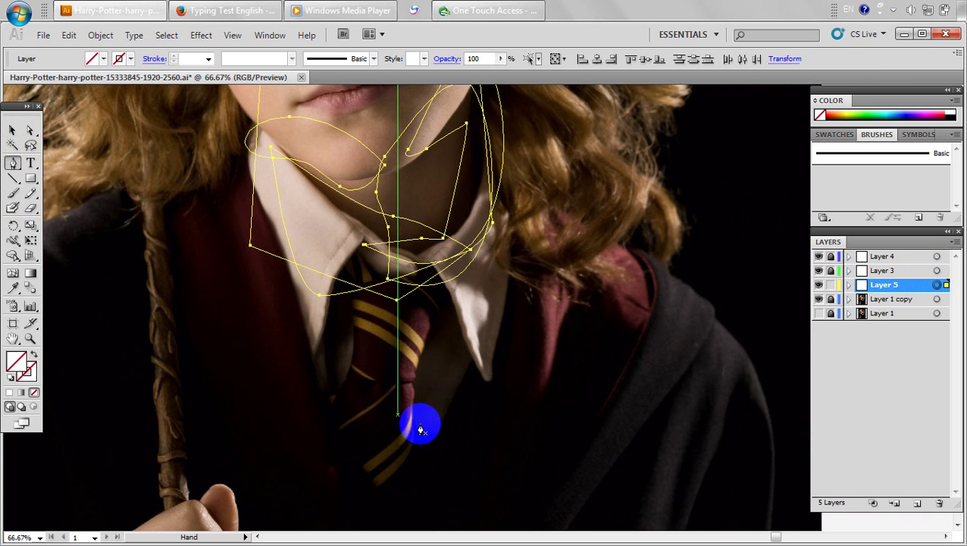
{"action": "left_click", "coordinate": [447, 476]}
{"action": "left_click_drag", "start_coordinate": [405, 466], "coordinate": [373, 475]}
{"action": "left_click", "coordinate": [361, 376]}
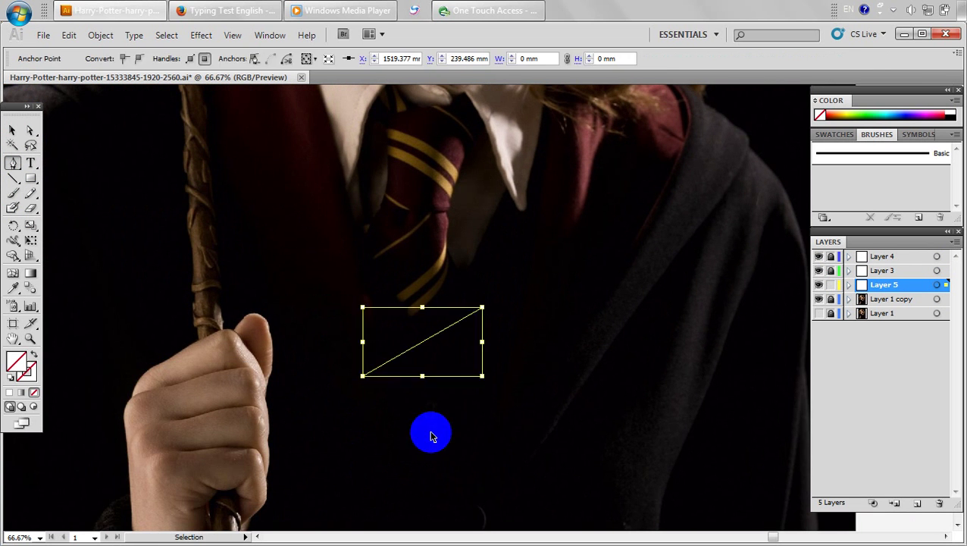
{"action": "key", "text": "ctrl+z"}
{"action": "left_click", "coordinate": [400, 506]}
{"action": "left_click_drag", "start_coordinate": [314, 446], "coordinate": [312, 436]}
{"action": "left_click_drag", "start_coordinate": [296, 364], "coordinate": [361, 542]}
{"action": "left_click", "coordinate": [308, 353]}
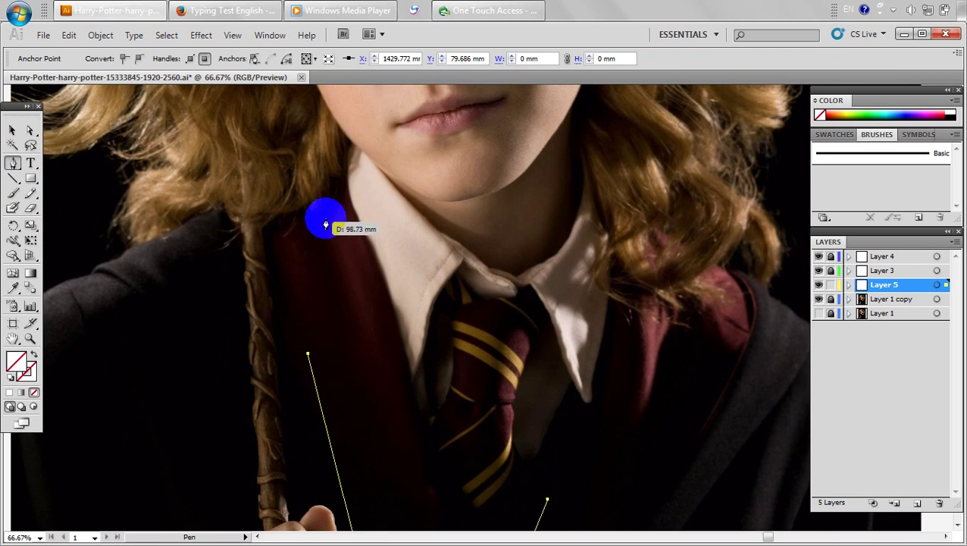
{"action": "left_click", "coordinate": [330, 201]}
Continue the path across the wand-side collar and curve it along the neckline where the shirt collar meets the neck.
{"action": "scroll", "coordinate": [416, 252], "scroll_direction": "up", "scroll_amount": 1}
{"action": "left_click", "coordinate": [432, 213]}
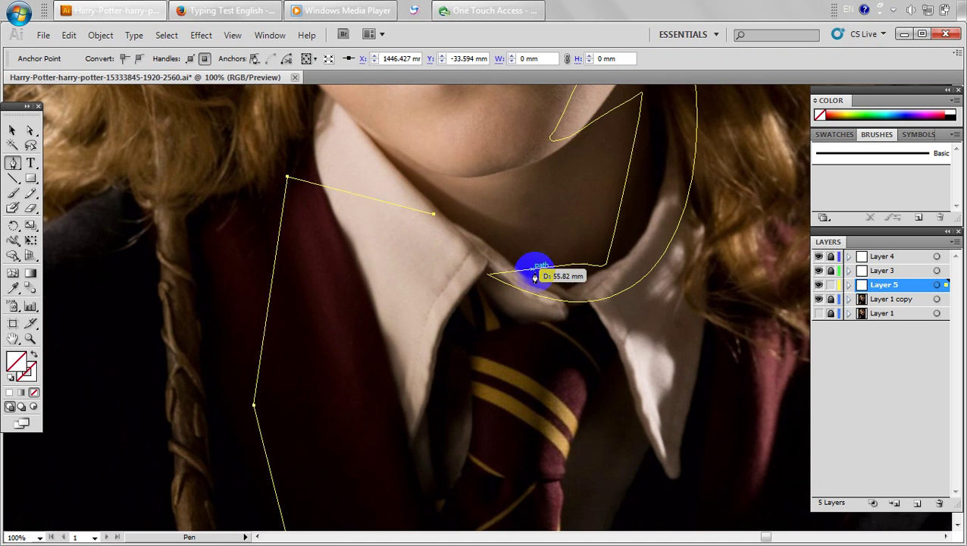
{"action": "left_click_drag", "start_coordinate": [525, 275], "coordinate": [575, 327]}
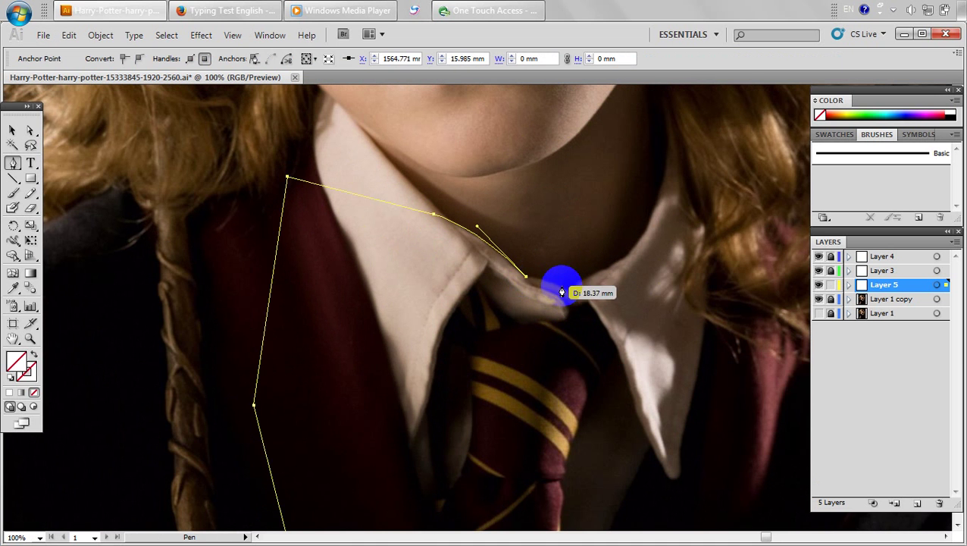
{"action": "mouse_move", "coordinate": [576, 303]}
{"action": "left_mouse_down"}
{"action": "mouse_move", "coordinate": [573, 291]}
{"action": "mouse_move", "coordinate": [636, 255]}
{"action": "mouse_move", "coordinate": [584, 306]}
{"action": "left_mouse_up"}
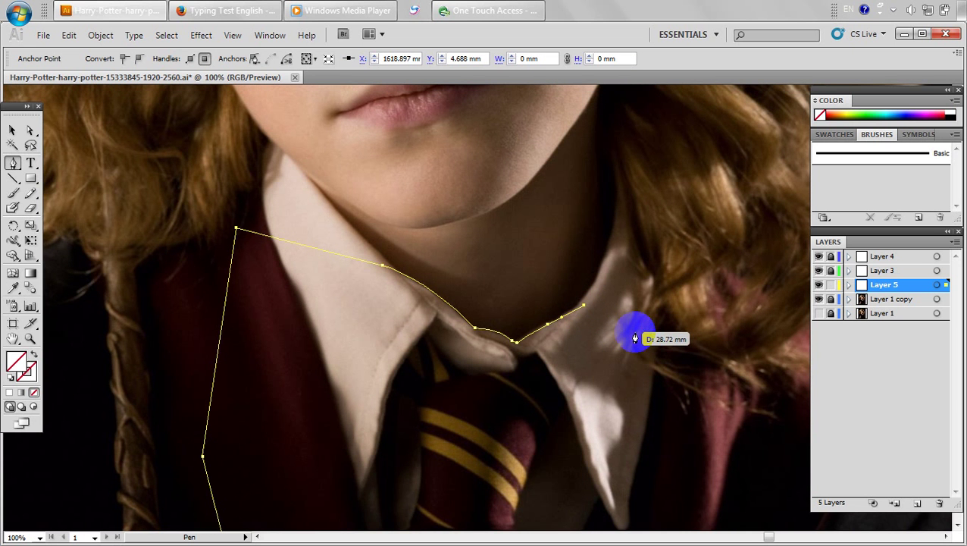
{"action": "left_click_drag", "start_coordinate": [609, 327], "coordinate": [575, 313]}
Extend the path past the far collar and down over the opposite lapel, and close it at its starting anchor below the tie.
{"action": "left_click", "coordinate": [654, 226]}
{"action": "scroll", "coordinate": [670, 262], "scroll_direction": "down", "scroll_amount": 2}
{"action": "left_click_drag", "start_coordinate": [669, 318], "coordinate": [658, 281]}
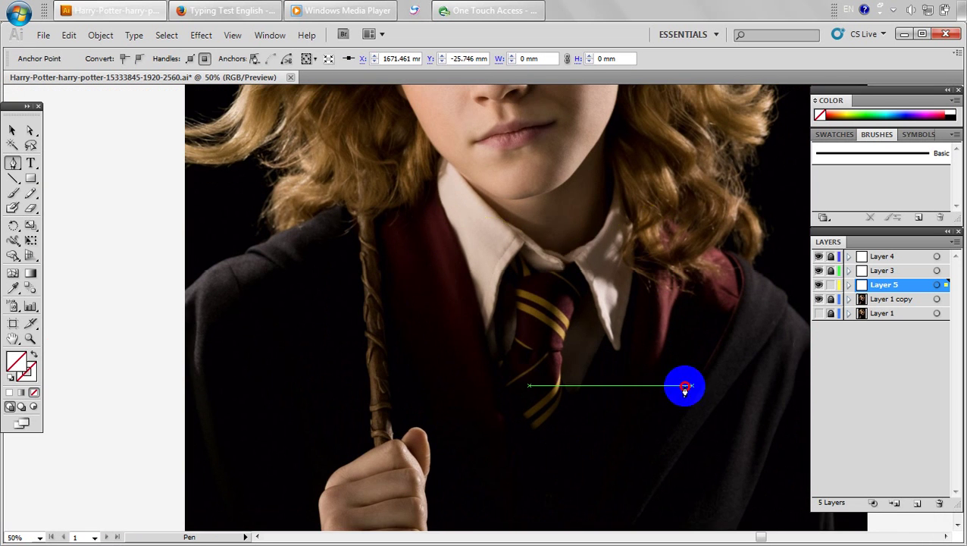
{"action": "left_click", "coordinate": [691, 385]}
{"action": "left_click", "coordinate": [587, 423]}
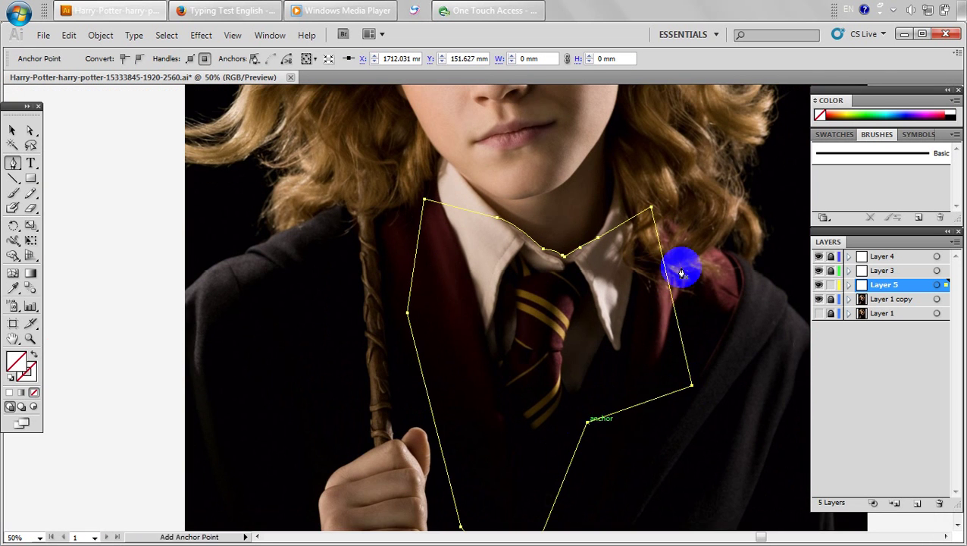
{"action": "left_click", "coordinate": [893, 10]}
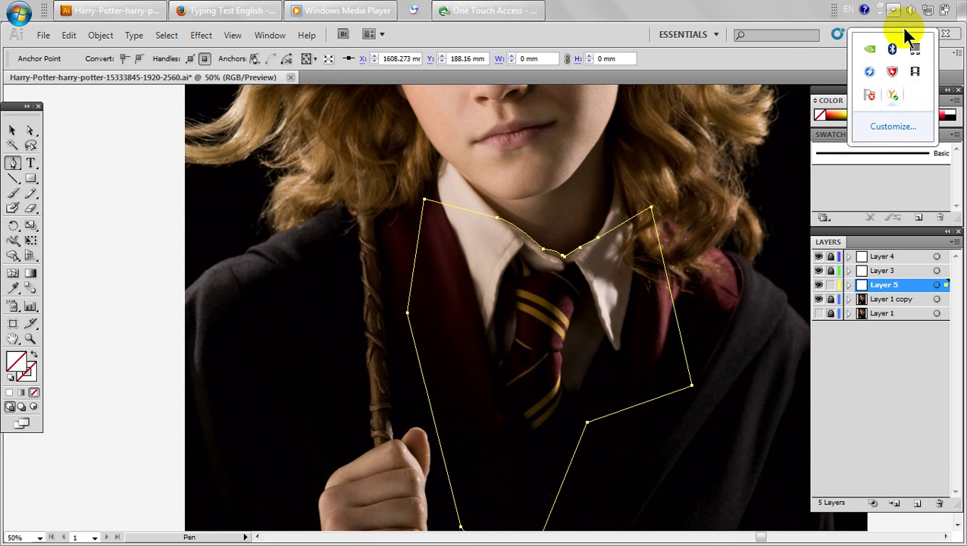
{"action": "left_click_drag", "start_coordinate": [567, 334], "coordinate": [525, 338]}
{"action": "scroll", "coordinate": [568, 354], "scroll_direction": "up", "scroll_amount": 1}
{"action": "left_click", "coordinate": [543, 358], "text": "ctrl"}
{"action": "scroll", "coordinate": [540, 292], "scroll_direction": "down", "scroll_amount": 2}
{"action": "scroll", "coordinate": [541, 295], "scroll_direction": "up", "scroll_amount": 1}
{"action": "scroll", "coordinate": [595, 328], "scroll_direction": "down", "scroll_amount": 1}
{"action": "left_click_drag", "start_coordinate": [597, 335], "coordinate": [560, 235]}
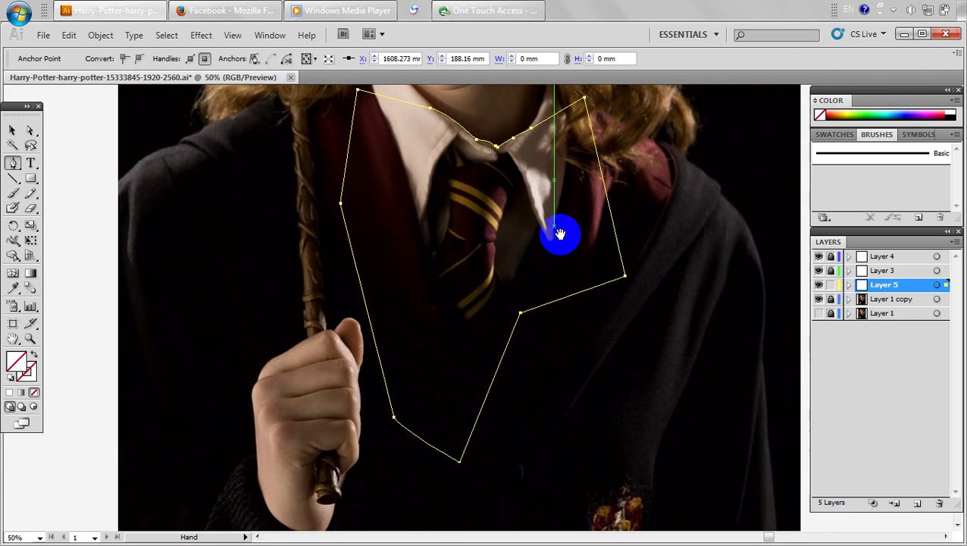
{"action": "left_click_drag", "start_coordinate": [511, 459], "coordinate": [510, 519]}
{"action": "scroll", "coordinate": [555, 282], "scroll_direction": "up", "scroll_amount": 1}
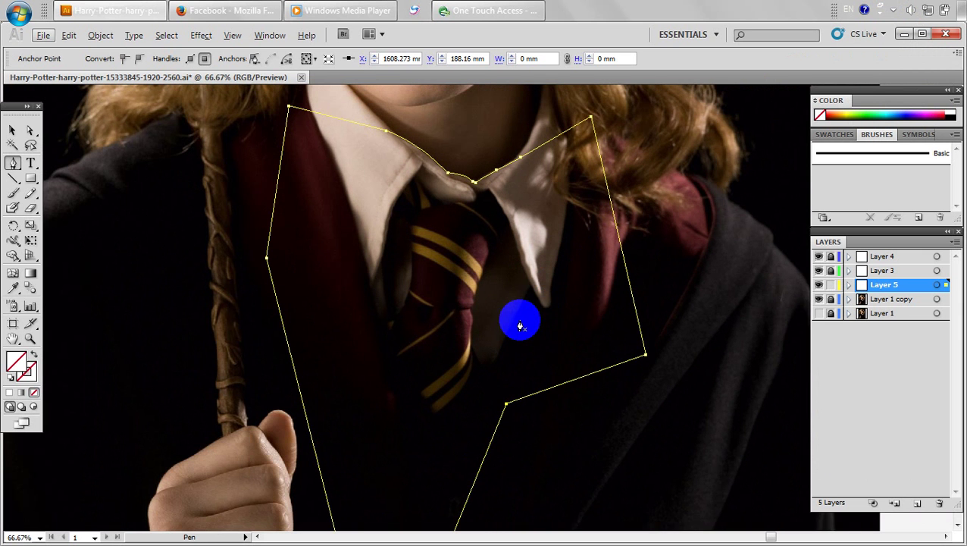
Start a new Pen path near the tip of the collar point away from the wand and run it up to the neck.
{"action": "left_click", "coordinate": [515, 317]}
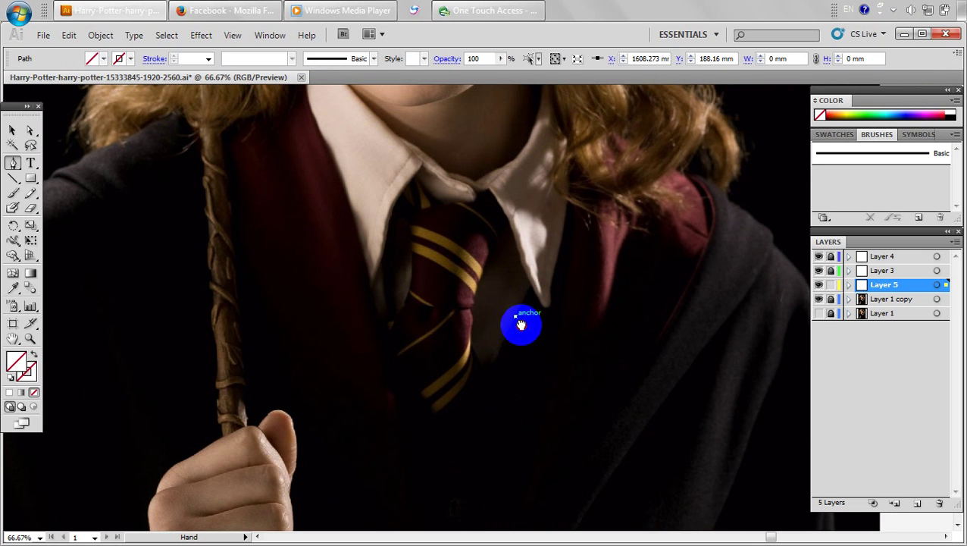
{"action": "left_click_drag", "start_coordinate": [520, 326], "coordinate": [521, 362]}
{"action": "key", "text": "ctrl+z"}
{"action": "left_click", "coordinate": [544, 290]}
{"action": "left_click", "coordinate": [541, 289]}
{"action": "scroll", "coordinate": [548, 270], "scroll_direction": "up", "scroll_amount": 2}
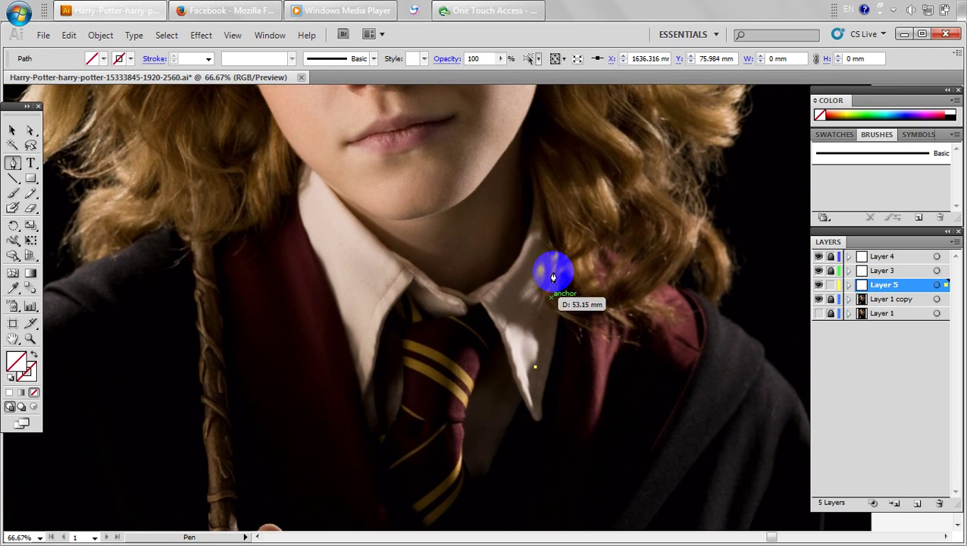
{"action": "left_click", "coordinate": [541, 199]}
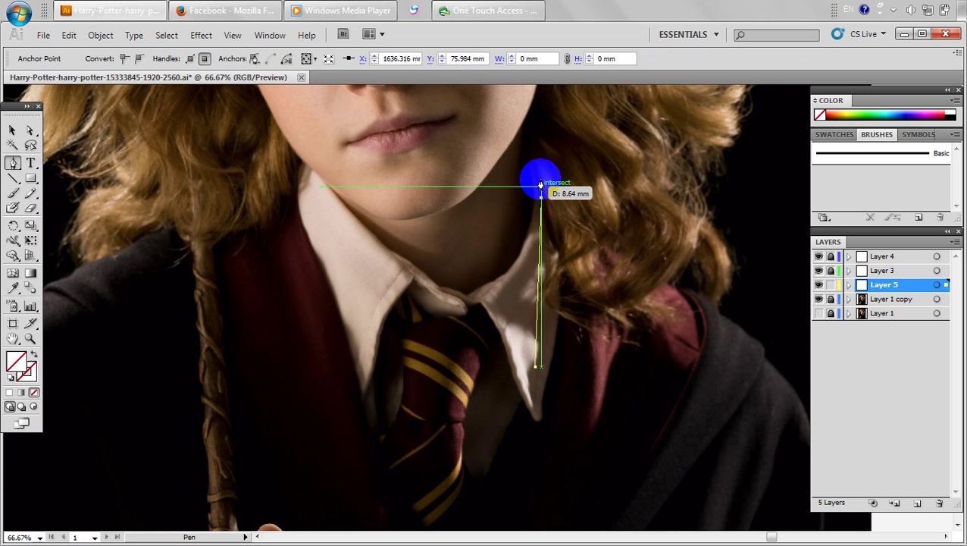
{"action": "left_click", "coordinate": [536, 164]}
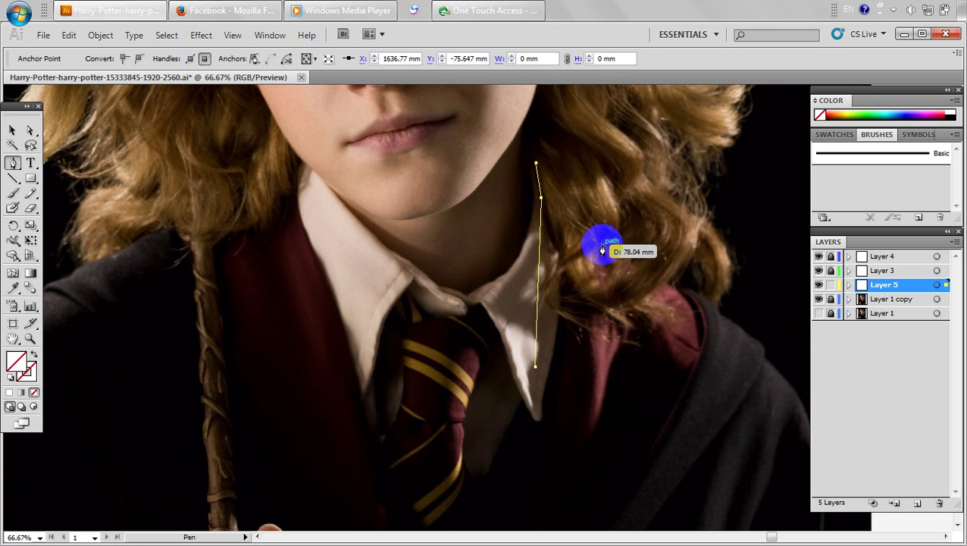
Continue the path through the hair to the shoulder, around the hood's edge and down the robe's lapel.
{"action": "left_click", "coordinate": [601, 245]}
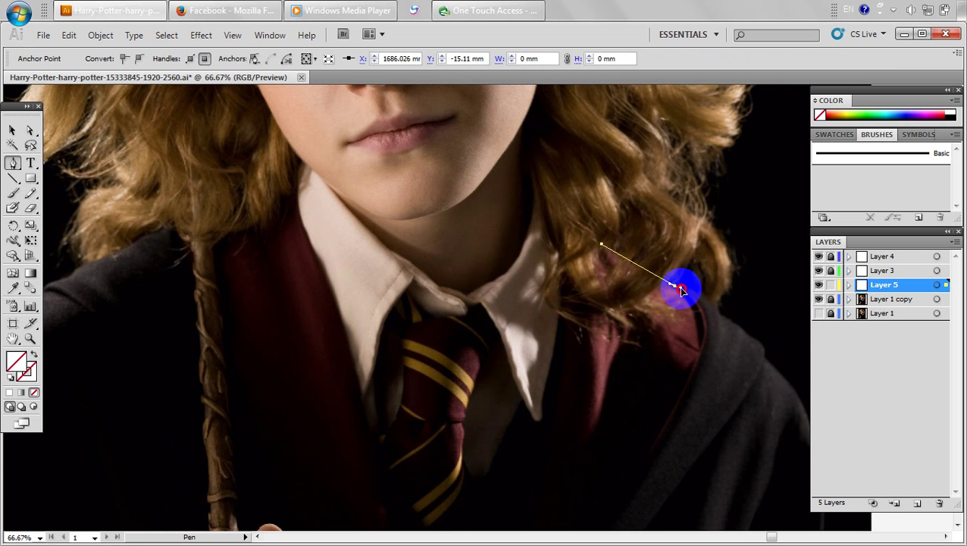
{"action": "left_click", "coordinate": [704, 303]}
{"action": "left_click", "coordinate": [735, 396]}
{"action": "key", "text": "space"}
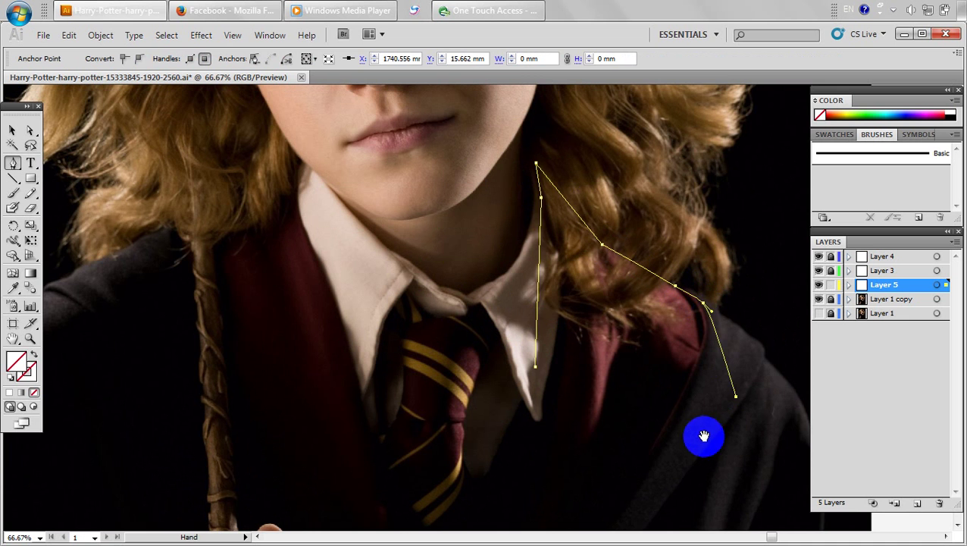
{"action": "left_click_drag", "start_coordinate": [697, 430], "coordinate": [697, 352]}
{"action": "left_click", "coordinate": [613, 479]}
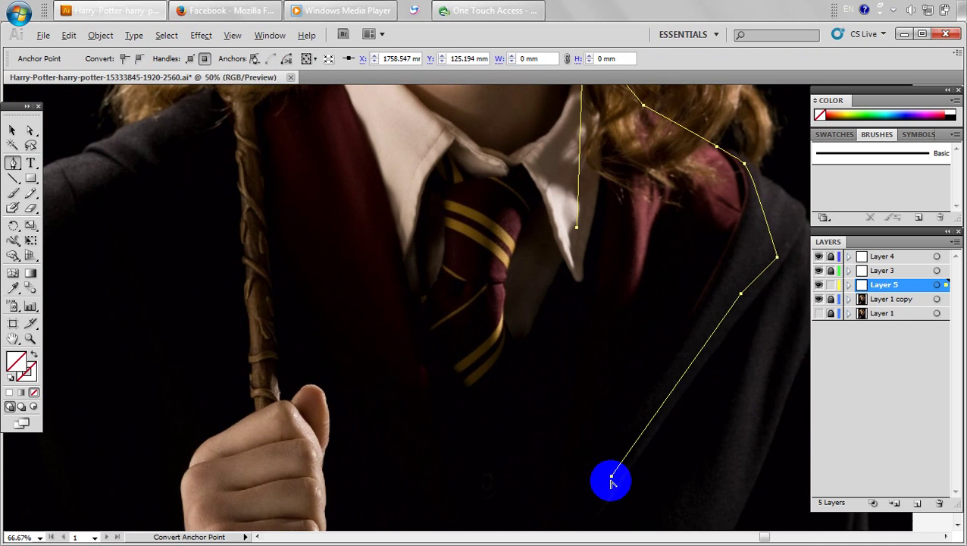
Carry the path around the lower robe and up beside the tie's end, and close it at the collar-point anchor.
{"action": "key", "text": "ctrl+minus"}
{"action": "left_click_drag", "start_coordinate": [601, 515], "coordinate": [540, 518]}
{"action": "left_click", "coordinate": [556, 360]}
{"action": "key", "text": "ctrl+plus"}
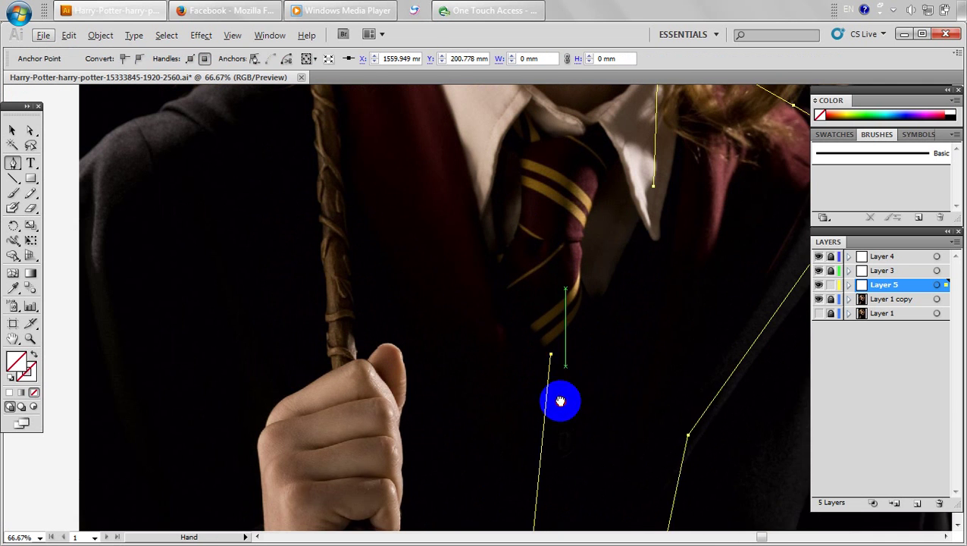
{"action": "left_click_drag", "start_coordinate": [563, 361], "coordinate": [560, 400]}
{"action": "key", "text": "ctrl+z"}
{"action": "left_click", "coordinate": [569, 401]}
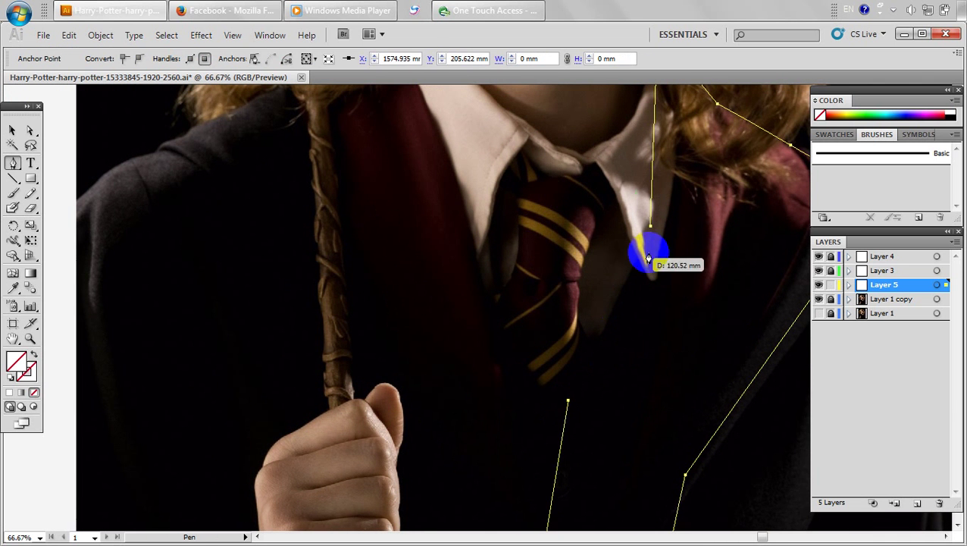
{"action": "left_click", "coordinate": [581, 388]}
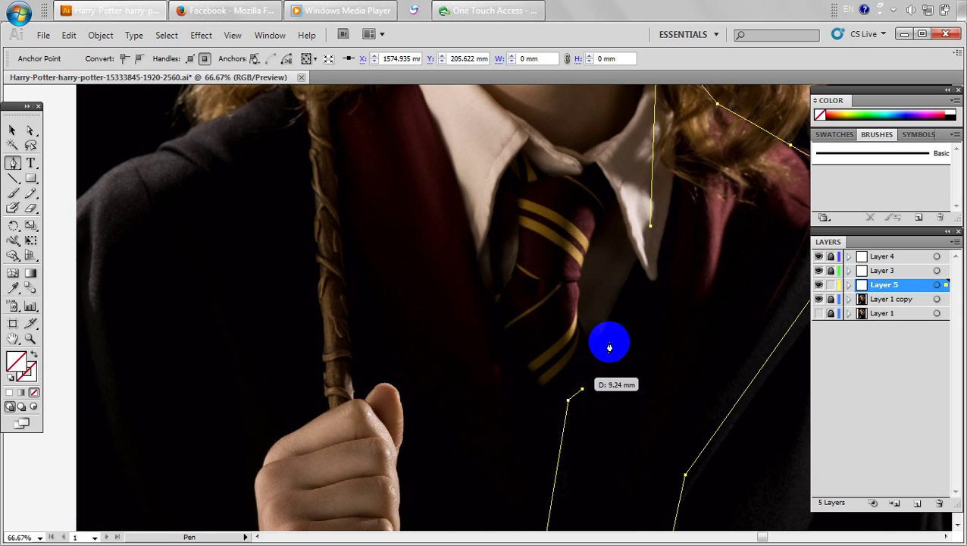
{"action": "left_click", "coordinate": [651, 226]}
Trace a Pen path from the tie knot up to the neckline and along the collar band onto the wand-side collar.
{"action": "left_click_drag", "start_coordinate": [601, 316], "coordinate": [604, 331]}
{"action": "left_click_drag", "start_coordinate": [591, 280], "coordinate": [616, 307]}
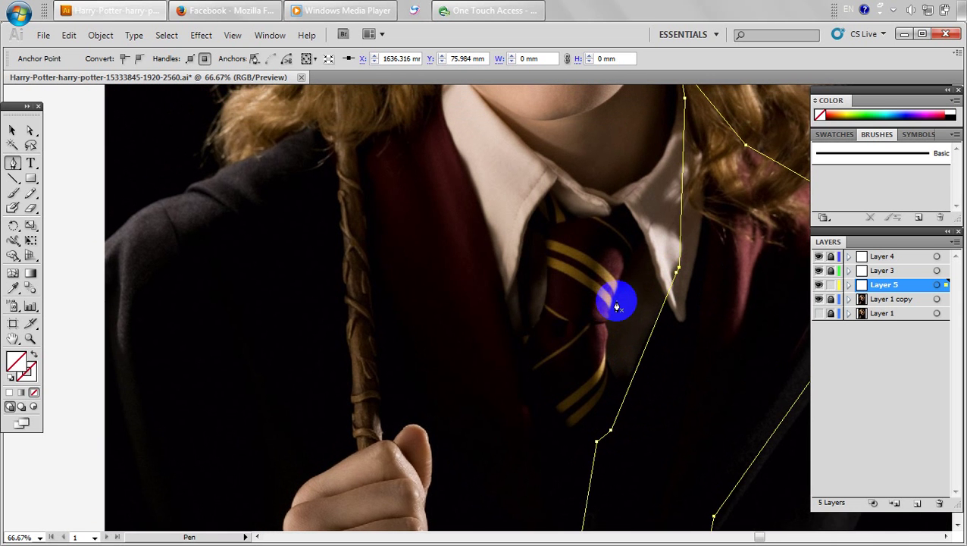
{"action": "left_click_drag", "start_coordinate": [517, 257], "coordinate": [473, 280]}
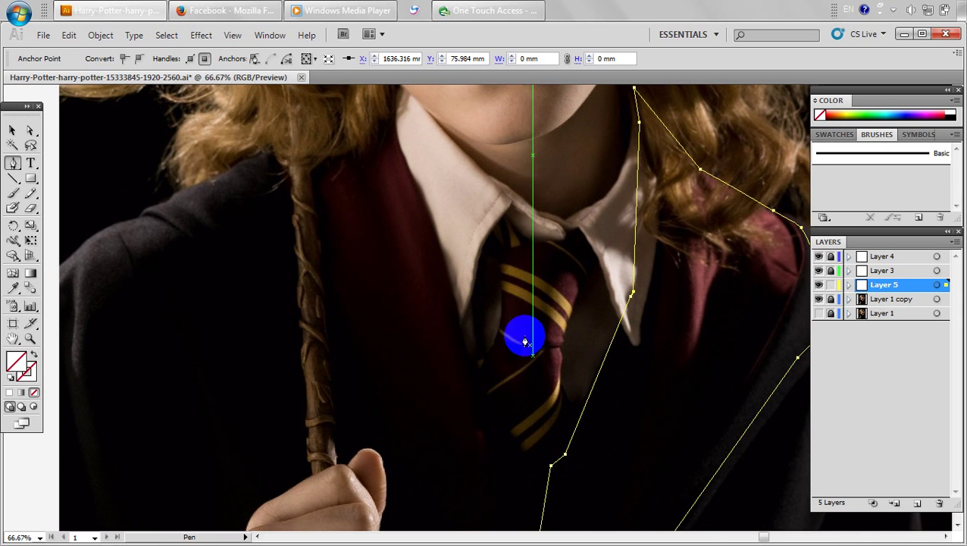
{"action": "left_click", "coordinate": [528, 301]}
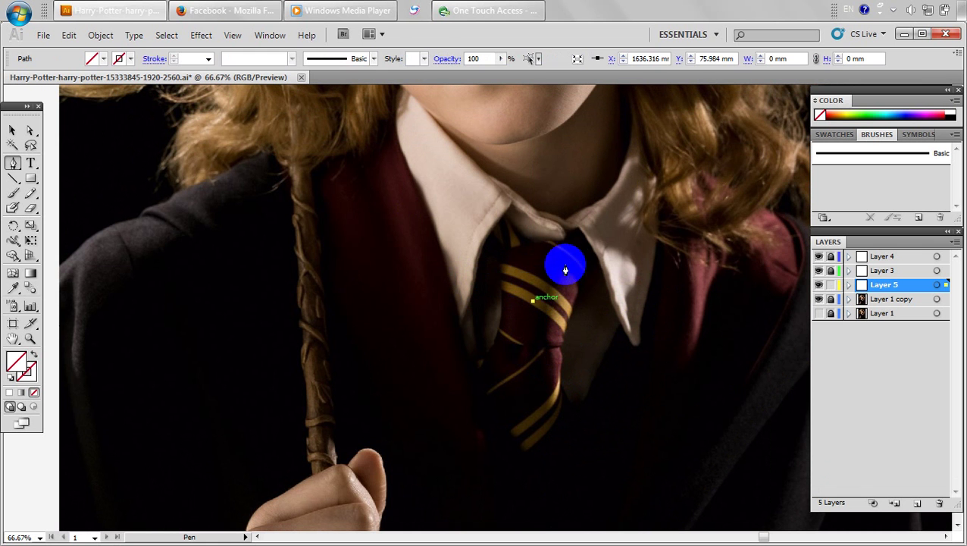
{"action": "mouse_move", "coordinate": [561, 227]}
{"action": "left_mouse_down"}
{"action": "mouse_move", "coordinate": [565, 237]}
{"action": "mouse_move", "coordinate": [548, 216]}
{"action": "left_mouse_up"}
{"action": "left_click", "coordinate": [542, 212]}
{"action": "left_click_drag", "start_coordinate": [486, 179], "coordinate": [467, 173]}
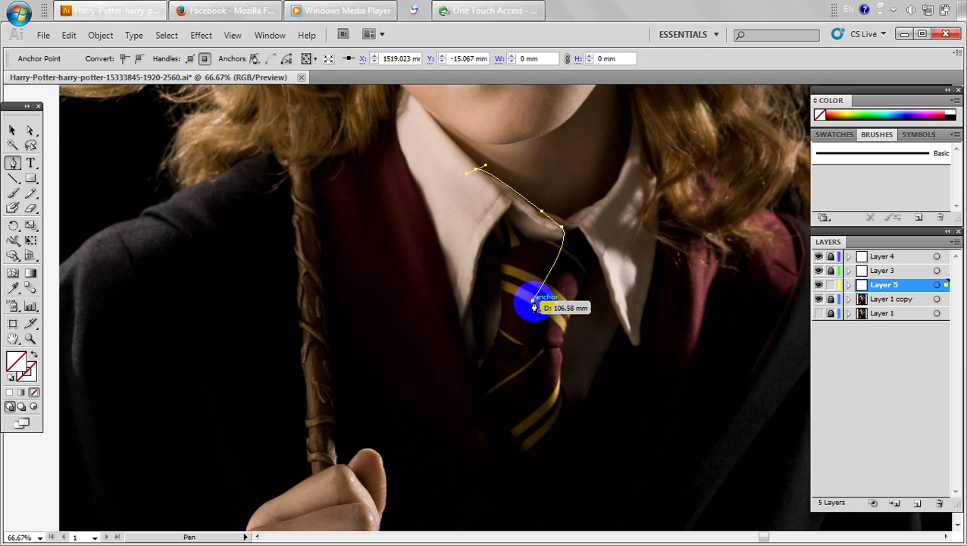
{"action": "left_click_drag", "start_coordinate": [535, 306], "coordinate": [654, 233]}
{"action": "left_click_drag", "start_coordinate": [564, 439], "coordinate": [530, 206]}
Draw a closed Pen shape about 57 by 47 mm over the inner edge of the wand-side collar and the upper tie knot.
{"action": "left_click", "coordinate": [574, 304], "text": "ctrl"}
{"action": "left_click_drag", "start_coordinate": [539, 302], "coordinate": [533, 327]}
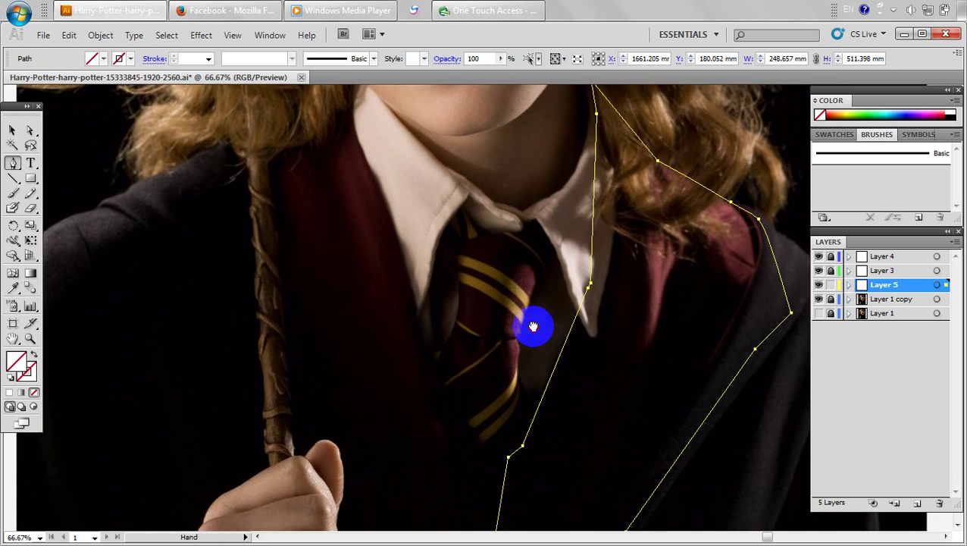
{"action": "left_click_drag", "start_coordinate": [583, 356], "coordinate": [596, 339]}
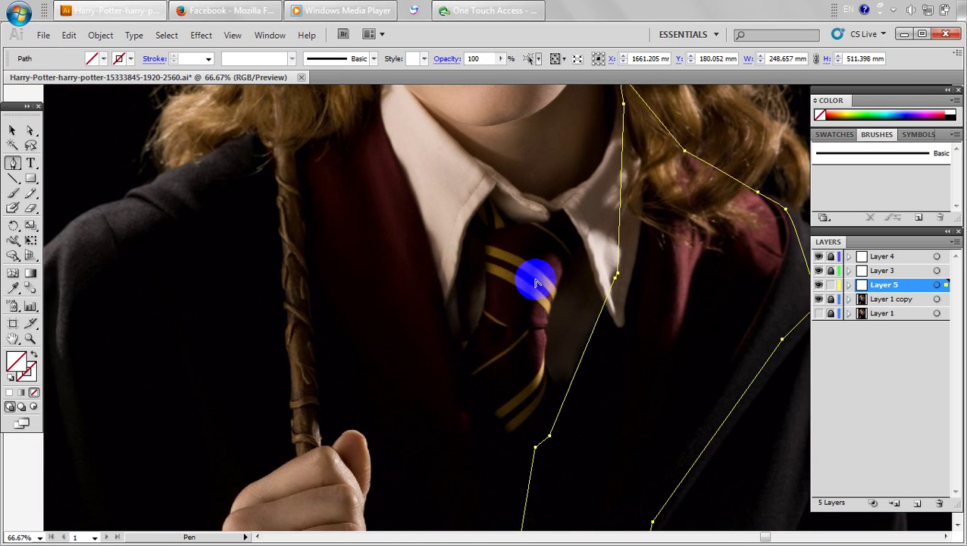
{"action": "scroll", "coordinate": [504, 280], "scroll_direction": "up", "scroll_amount": 1}
{"action": "key", "text": "alt+space"}
{"action": "left_click_drag", "start_coordinate": [503, 278], "coordinate": [503, 304]}
{"action": "left_click", "coordinate": [431, 232]}
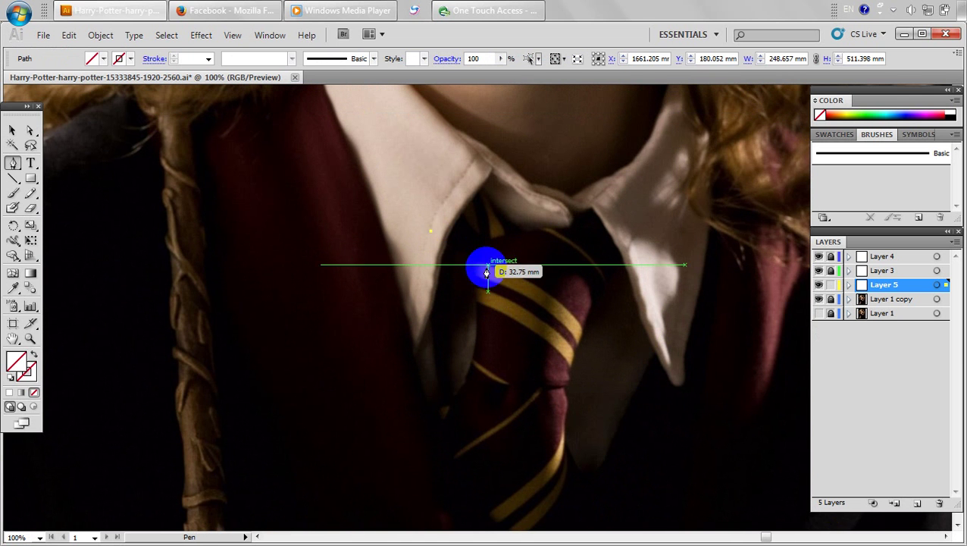
{"action": "left_click_drag", "start_coordinate": [488, 266], "coordinate": [539, 243]}
{"action": "left_click_drag", "start_coordinate": [528, 235], "coordinate": [513, 220]}
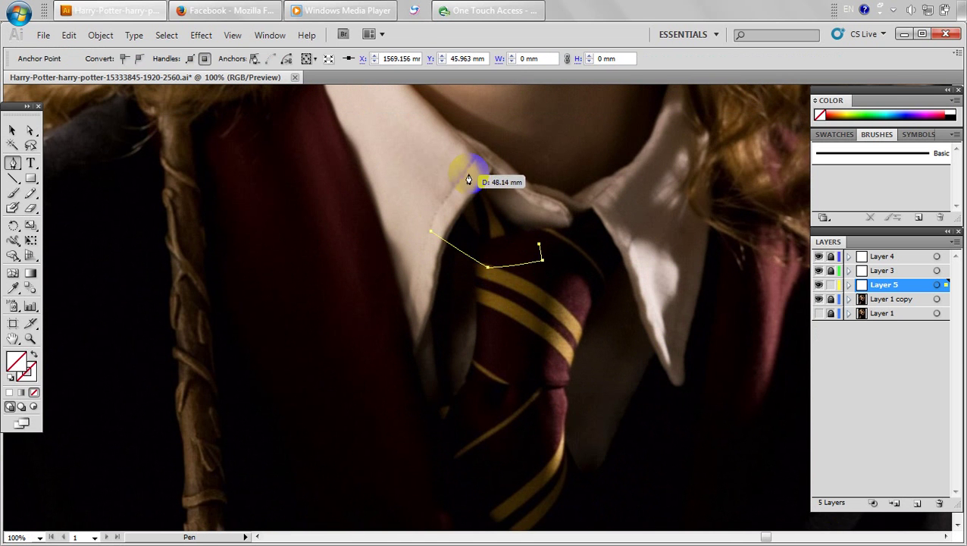
{"action": "left_click_drag", "start_coordinate": [431, 236], "coordinate": [448, 244]}
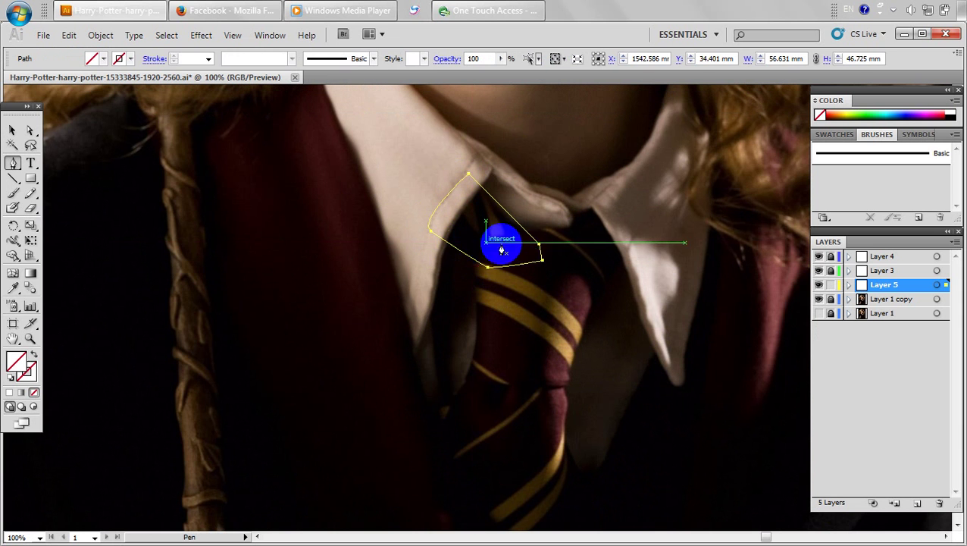
Trace a narrow wedge-shaped Pen path around the small yellow stripe at the upper edge of the tie knot beside the collar.
{"action": "scroll", "coordinate": [505, 259], "scroll_direction": "up", "scroll_amount": 1}
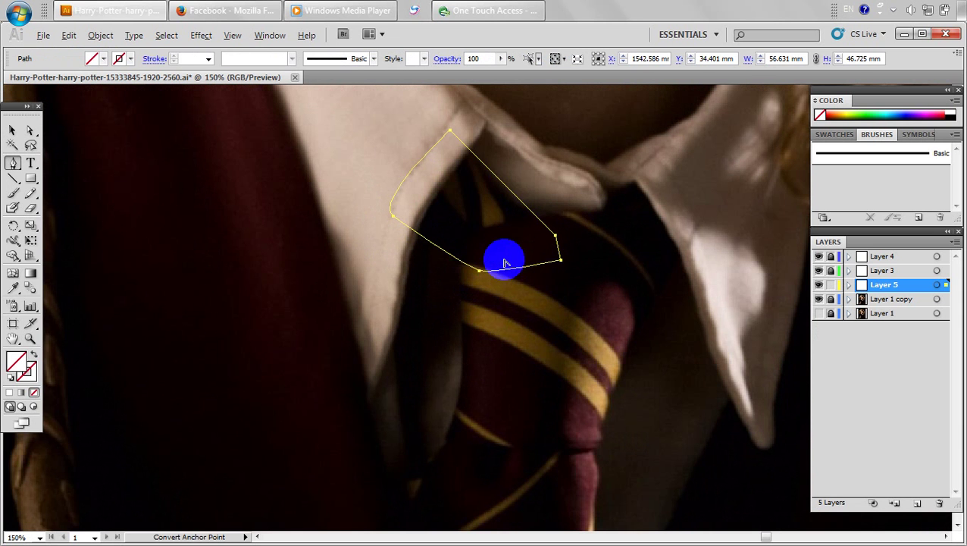
{"action": "left_click_drag", "start_coordinate": [475, 200], "coordinate": [463, 157]}
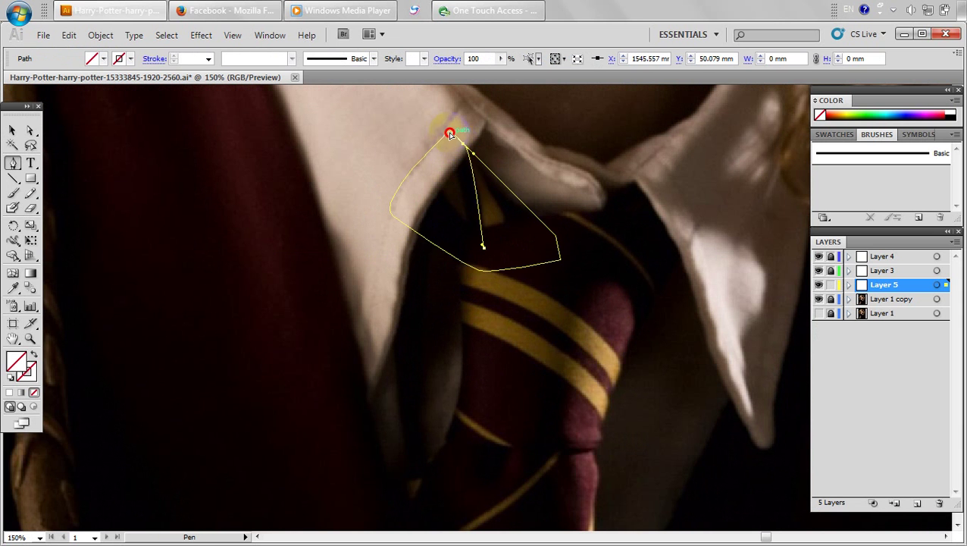
{"action": "left_click_drag", "start_coordinate": [521, 241], "coordinate": [519, 256]}
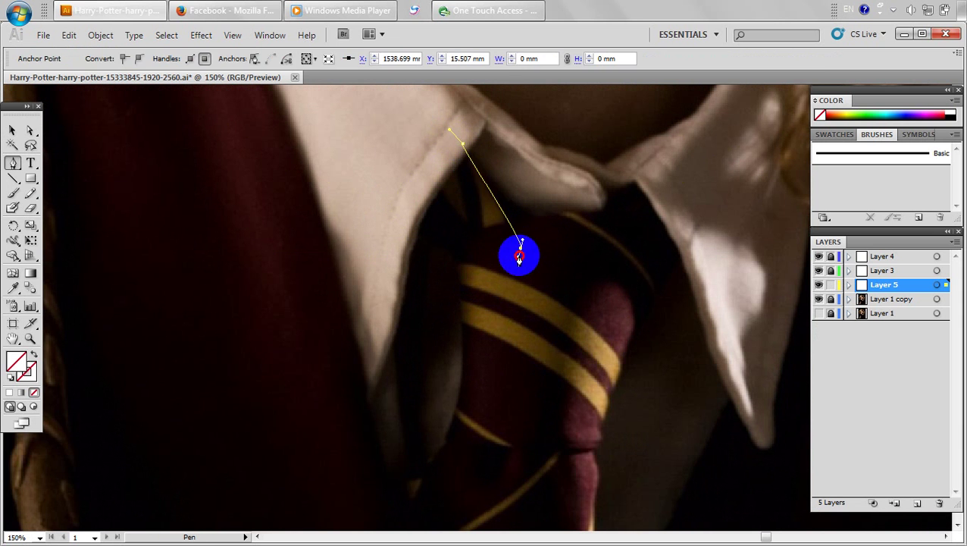
Trace a closed, narrow curved Pen shape over the thin stripe between the wand-side collar edge and the wedge-shaped stripe.
{"action": "left_click", "coordinate": [473, 252], "text": "ctrl"}
{"action": "left_click", "coordinate": [470, 236]}
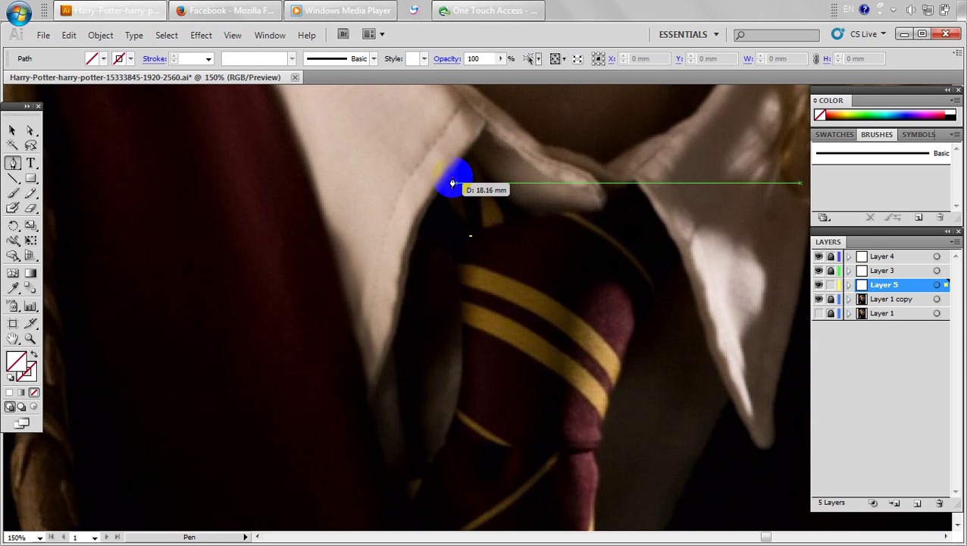
{"action": "left_click_drag", "start_coordinate": [471, 235], "coordinate": [464, 227]}
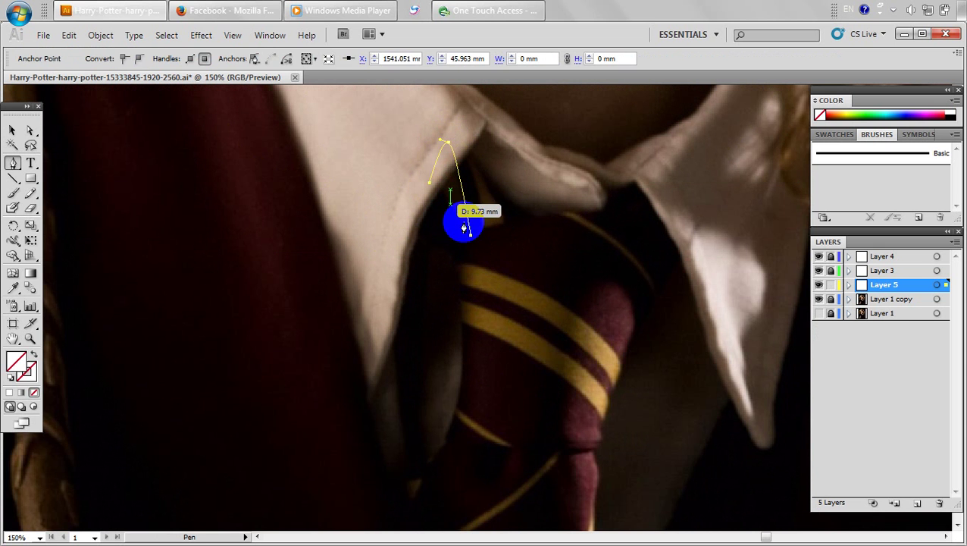
{"action": "left_click", "coordinate": [476, 257], "text": "ctrl"}
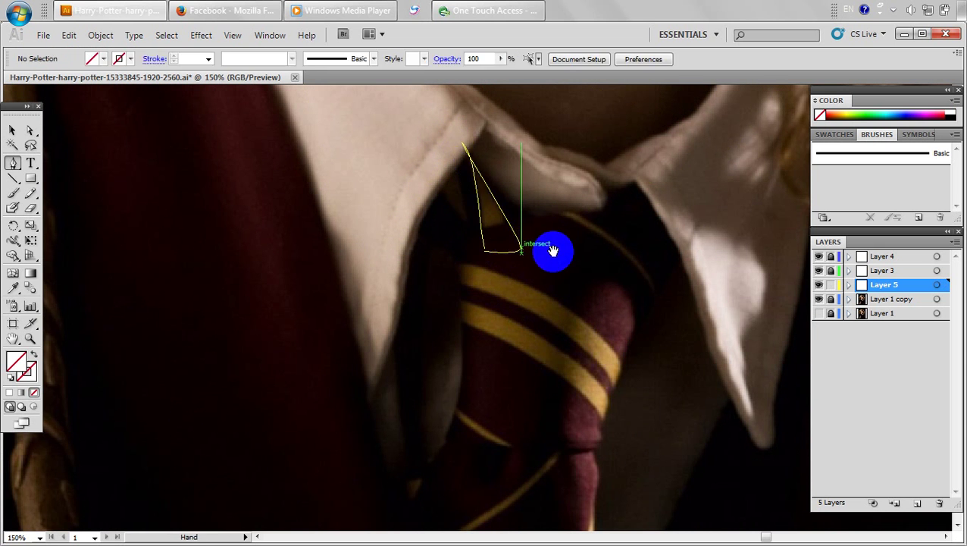
Draw a closed four-anchor Pen shape over the dark gap between the tie knot's thin upper stripe and the collar opposite the wand.
{"action": "left_click_drag", "start_coordinate": [605, 229], "coordinate": [555, 253]}
{"action": "left_click", "coordinate": [549, 244]}
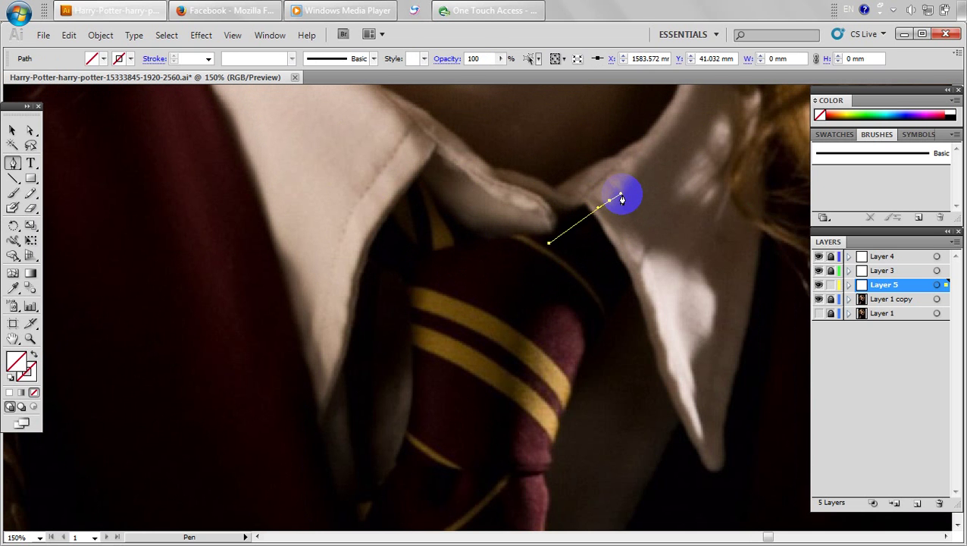
{"action": "left_click_drag", "start_coordinate": [664, 246], "coordinate": [609, 311]}
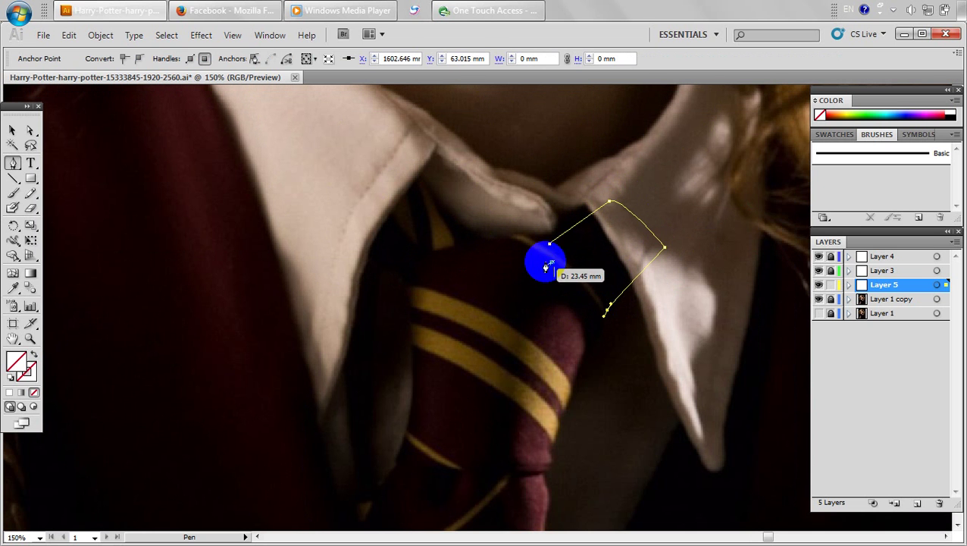
{"action": "left_click_drag", "start_coordinate": [548, 244], "coordinate": [567, 238]}
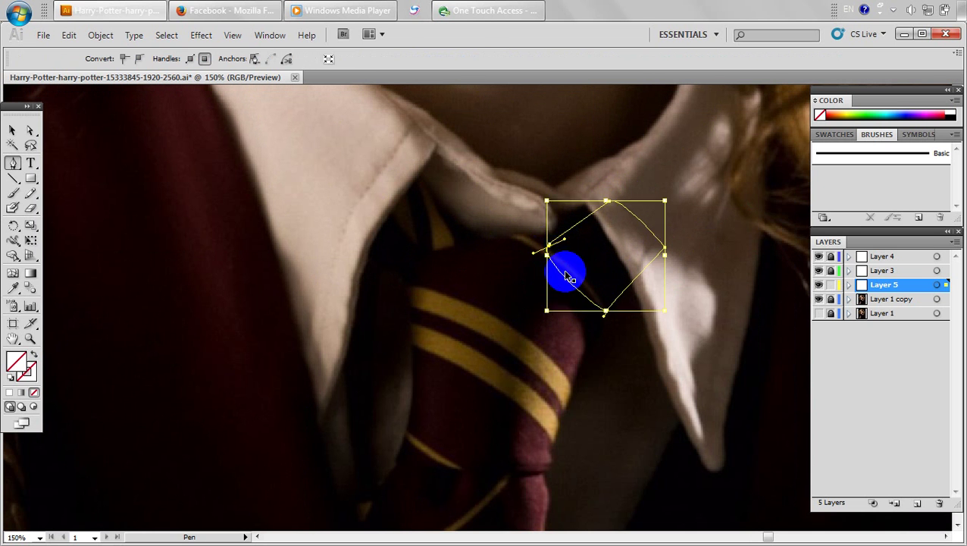
{"action": "left_click", "coordinate": [525, 329], "text": "ctrl"}
Trace the collar opposite the wand as a closed Pen shape, down to its point, up behind the hair and back along the neckline.
{"action": "scroll", "coordinate": [527, 340], "scroll_direction": "down", "scroll_amount": 1}
{"action": "left_click_drag", "start_coordinate": [526, 339], "coordinate": [465, 322]}
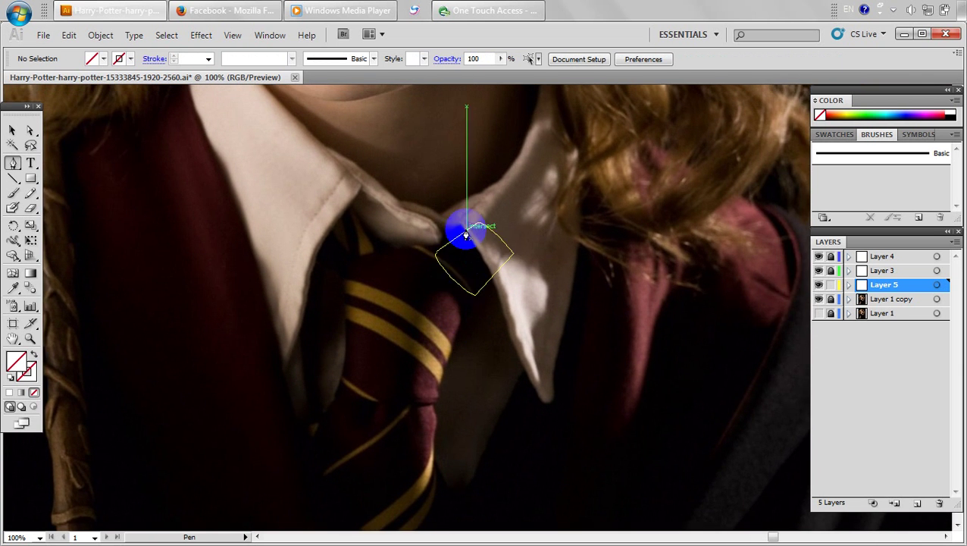
{"action": "left_click", "coordinate": [458, 224]}
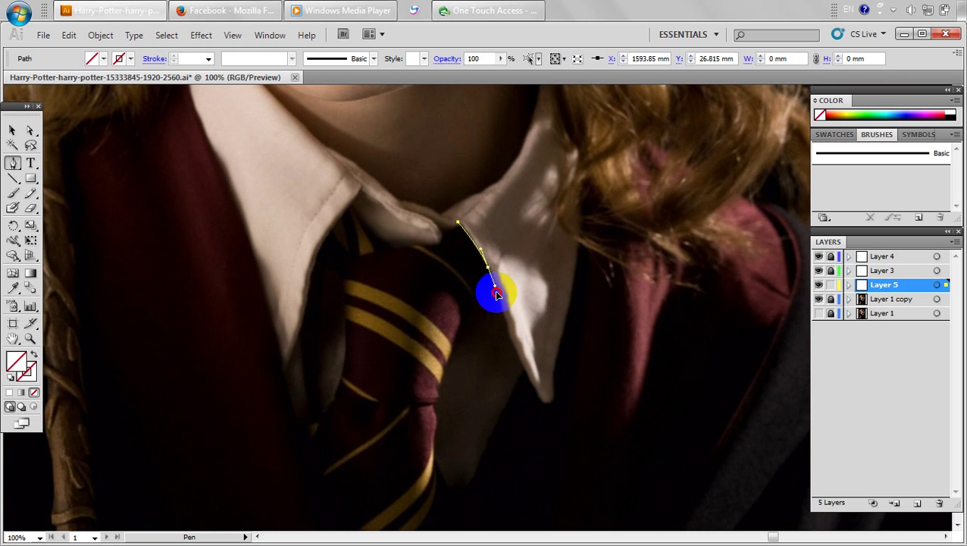
{"action": "left_click_drag", "start_coordinate": [496, 294], "coordinate": [553, 410]}
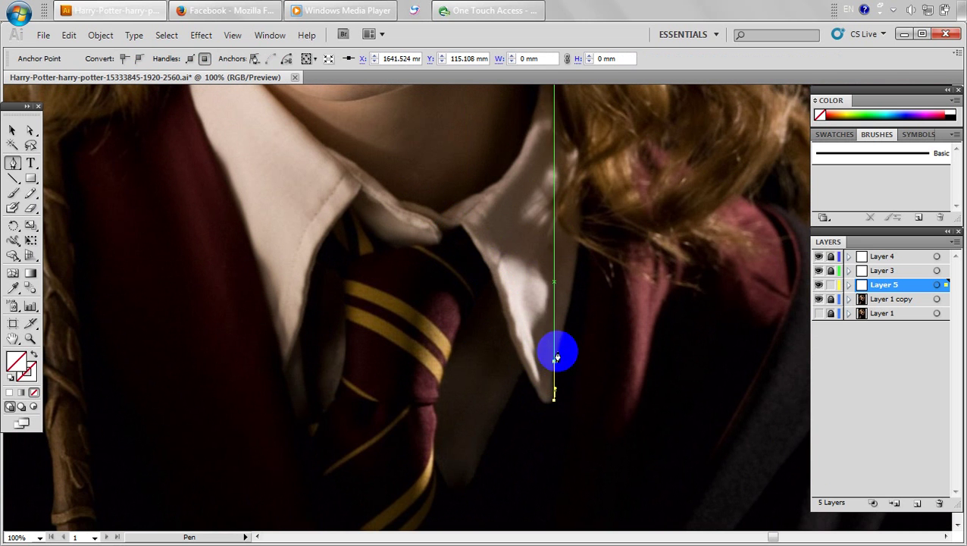
{"action": "left_click", "coordinate": [556, 352]}
{"action": "left_click_drag", "start_coordinate": [579, 167], "coordinate": [603, 246]}
{"action": "left_click_drag", "start_coordinate": [578, 154], "coordinate": [581, 175]}
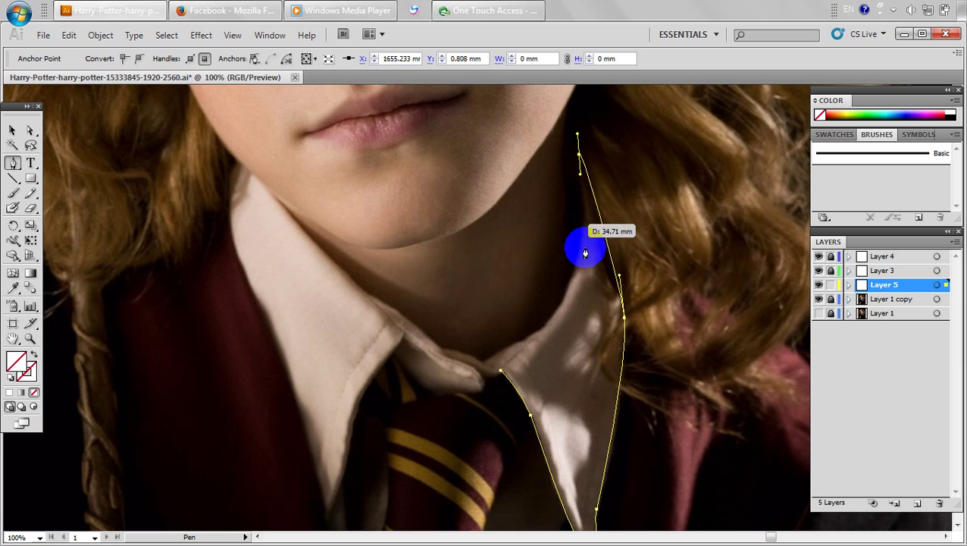
{"action": "left_click_drag", "start_coordinate": [564, 297], "coordinate": [488, 380]}
{"action": "left_click", "coordinate": [593, 404], "text": "ctrl"}
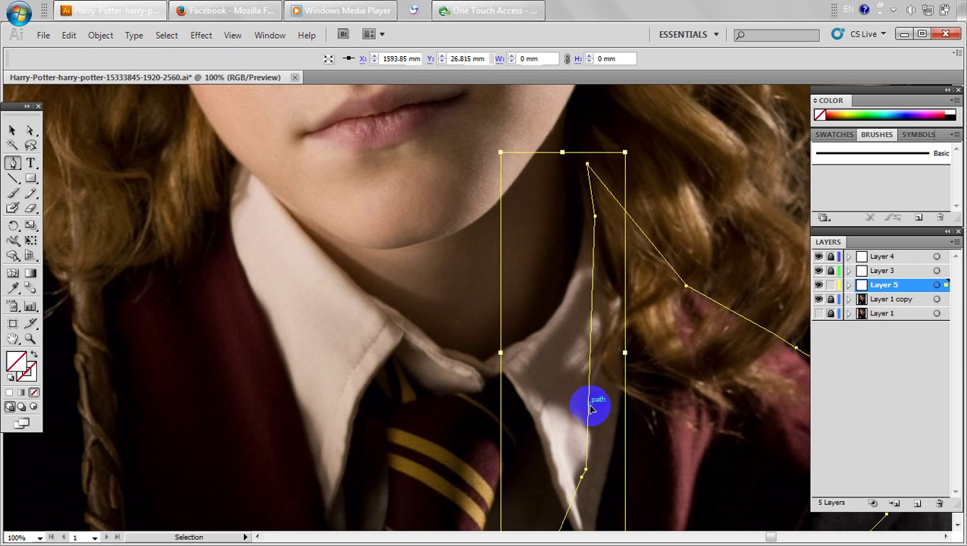
Start a Pen path beside the base of the tie knot and carry it down the tie's wand-side edge to below the tie's end.
{"action": "left_click_drag", "start_coordinate": [477, 432], "coordinate": [504, 391]}
{"action": "left_click_drag", "start_coordinate": [471, 463], "coordinate": [470, 348]}
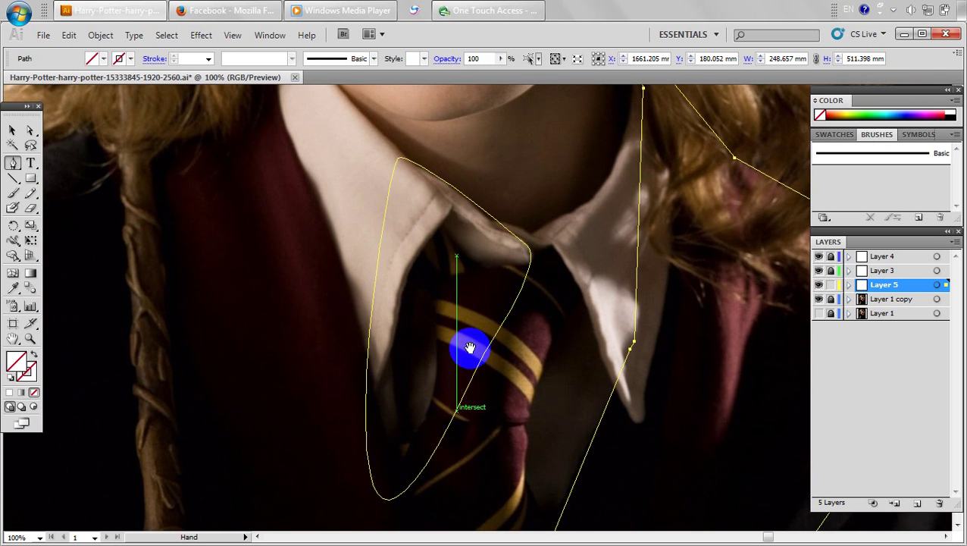
{"action": "left_click_drag", "start_coordinate": [439, 415], "coordinate": [443, 296]}
{"action": "scroll", "coordinate": [466, 318], "scroll_direction": "down", "scroll_amount": 1}
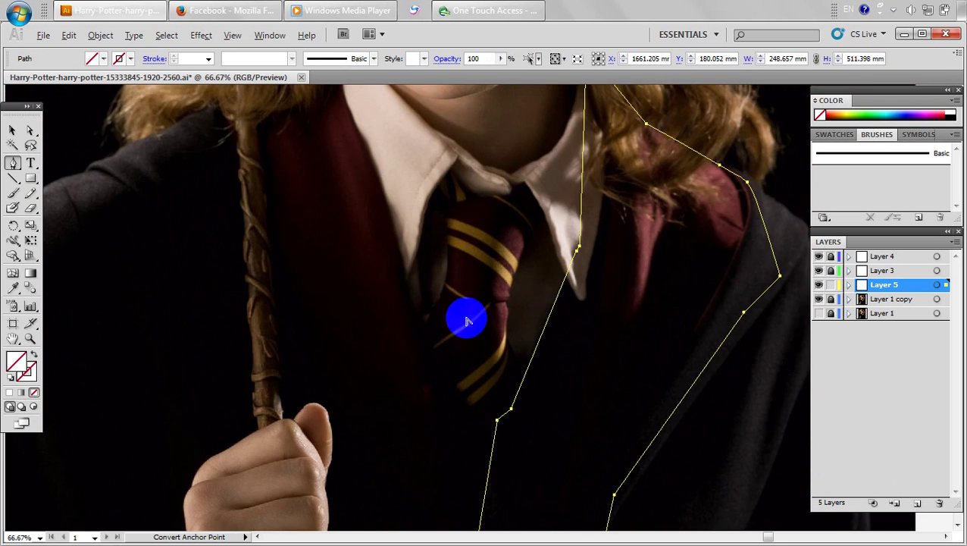
{"action": "scroll", "coordinate": [461, 347], "scroll_direction": "up", "scroll_amount": 1}
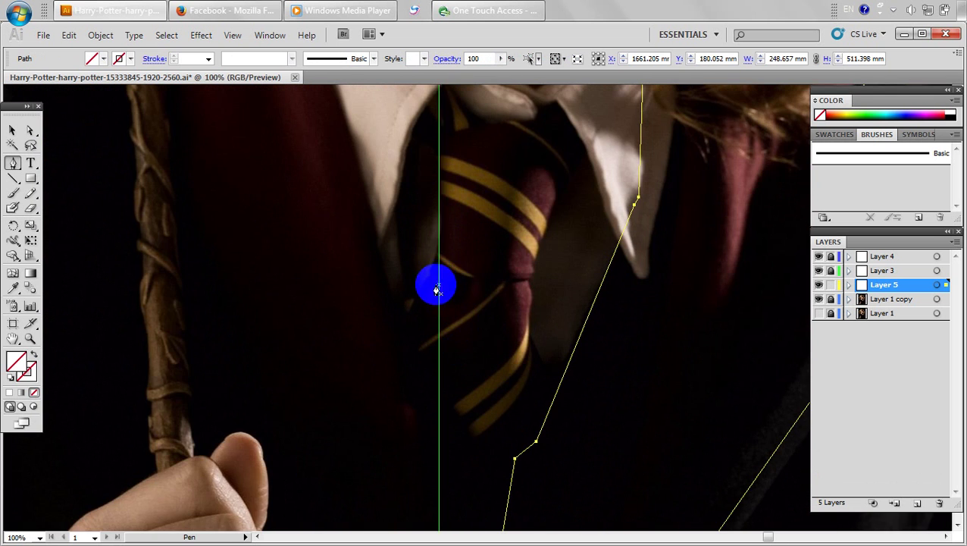
{"action": "left_click", "coordinate": [433, 272]}
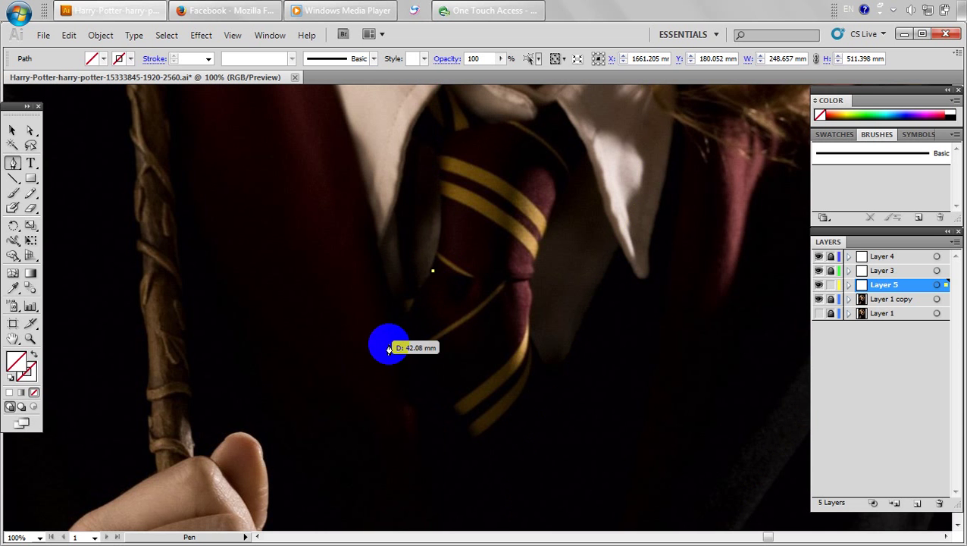
{"action": "left_click_drag", "start_coordinate": [388, 364], "coordinate": [386, 392]}
{"action": "left_click_drag", "start_coordinate": [392, 479], "coordinate": [398, 287]}
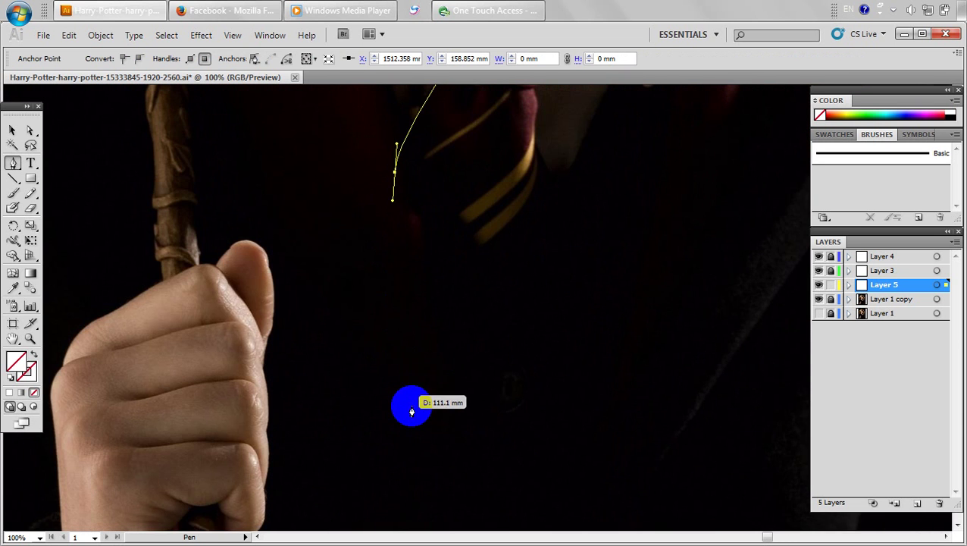
{"action": "left_click", "coordinate": [411, 406]}
{"action": "left_click_drag", "start_coordinate": [465, 428], "coordinate": [492, 509]}
{"action": "left_click", "coordinate": [528, 463]}
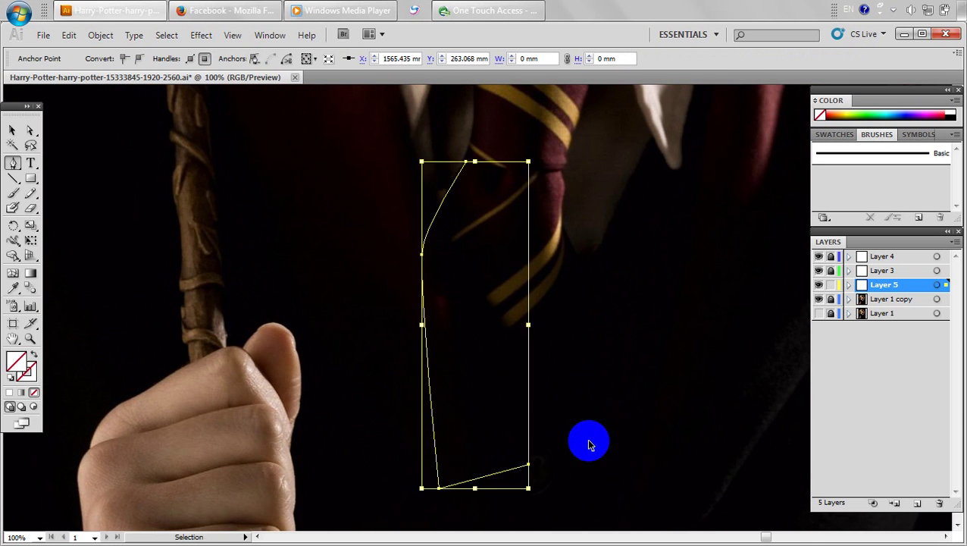
Undo the last anchor, carry the path up the tie's opposite edge to the base of the knot, and close it at the starting anchor.
{"action": "key", "text": "ctrl+z"}
{"action": "left_click", "coordinate": [597, 410]}
{"action": "left_click_drag", "start_coordinate": [591, 361], "coordinate": [587, 456]}
{"action": "left_click", "coordinate": [577, 356]}
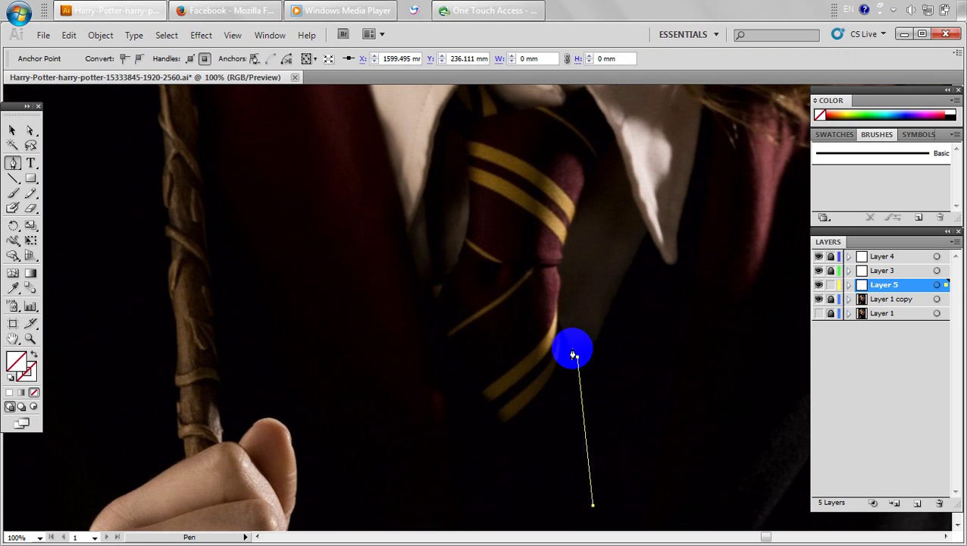
{"action": "left_click_drag", "start_coordinate": [557, 298], "coordinate": [554, 244]}
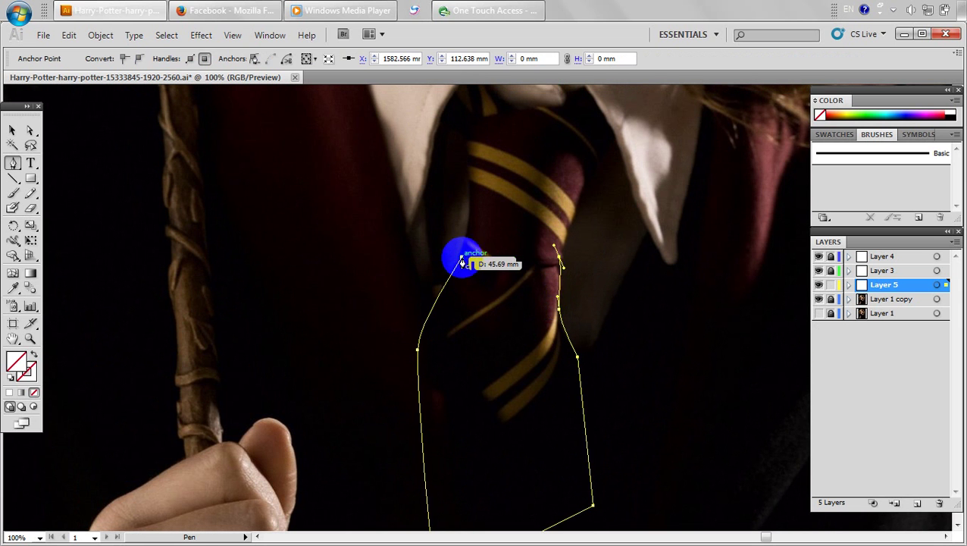
{"action": "left_click_drag", "start_coordinate": [461, 256], "coordinate": [452, 273]}
{"action": "left_click", "coordinate": [530, 279], "text": "ctrl"}
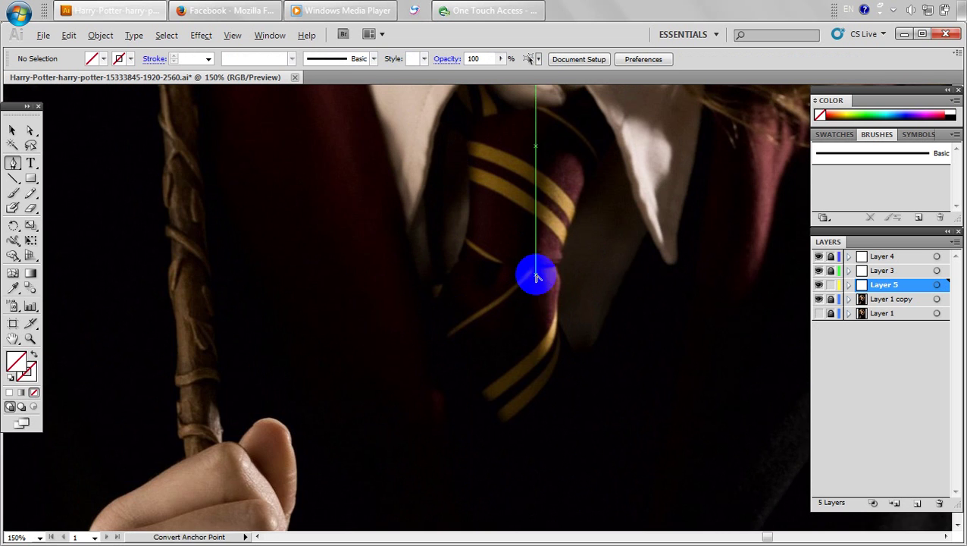
Draw a small closed Pen shape over the dark patch beneath the short yellow stripe at the base of the tie knot.
{"action": "scroll", "coordinate": [536, 277], "scroll_direction": "up", "scroll_amount": 1}
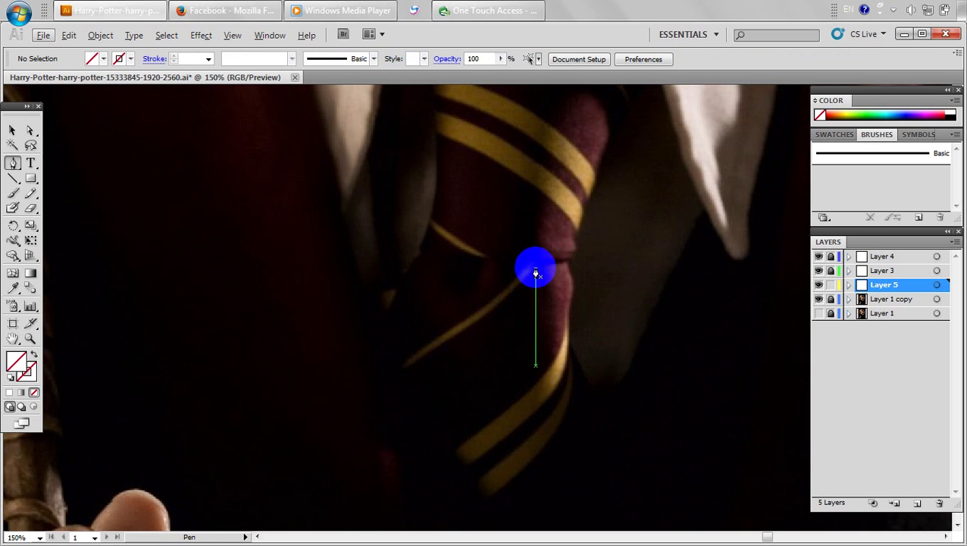
{"action": "left_click", "coordinate": [481, 259]}
{"action": "left_click_drag", "start_coordinate": [465, 290], "coordinate": [452, 283]}
{"action": "left_click_drag", "start_coordinate": [459, 241], "coordinate": [471, 233]}
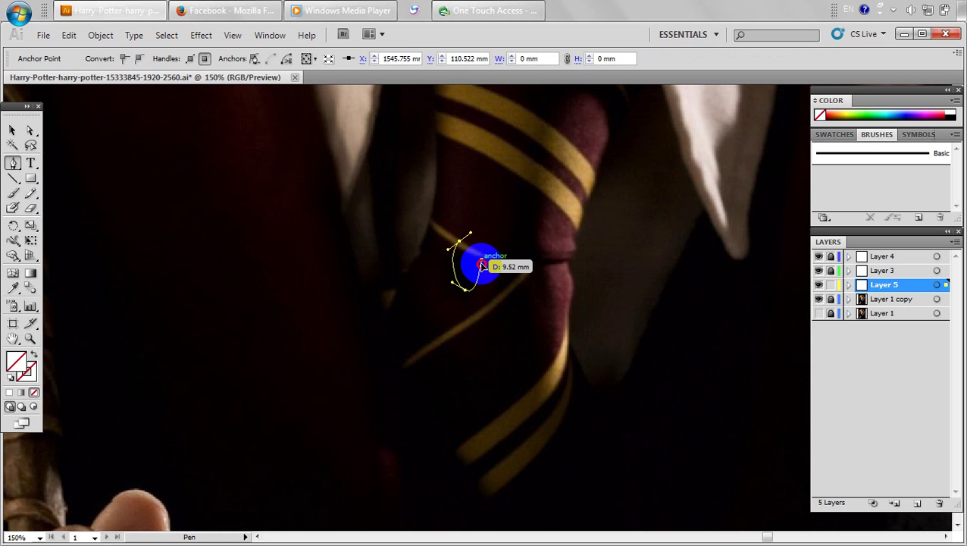
{"action": "left_click", "coordinate": [481, 263]}
Trace a Pen path along the thin diagonal yellow stripe just below the tie knot and deselect it.
{"action": "scroll", "coordinate": [523, 265], "scroll_direction": "down", "scroll_amount": 1}
{"action": "left_click_drag", "start_coordinate": [537, 244], "coordinate": [360, 360]}
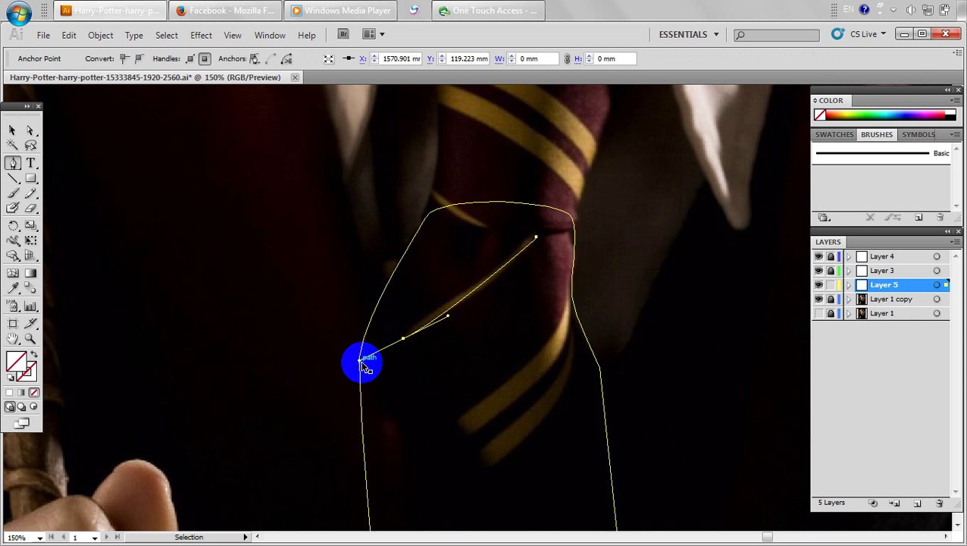
{"action": "left_click_drag", "start_coordinate": [419, 417], "coordinate": [396, 384]}
{"action": "left_click", "coordinate": [420, 403], "text": "ctrl"}
Trace the upper of the two wide yellow stripes at the tie's lower end with a curved Pen path and deselect it.
{"action": "left_click", "coordinate": [446, 402]}
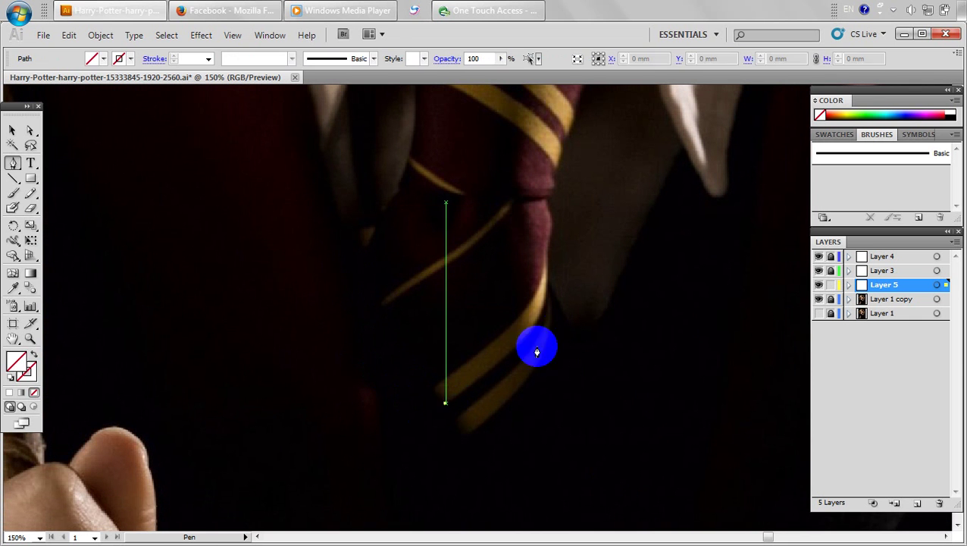
{"action": "left_click", "coordinate": [549, 299]}
{"action": "left_click_drag", "start_coordinate": [550, 248], "coordinate": [489, 347]}
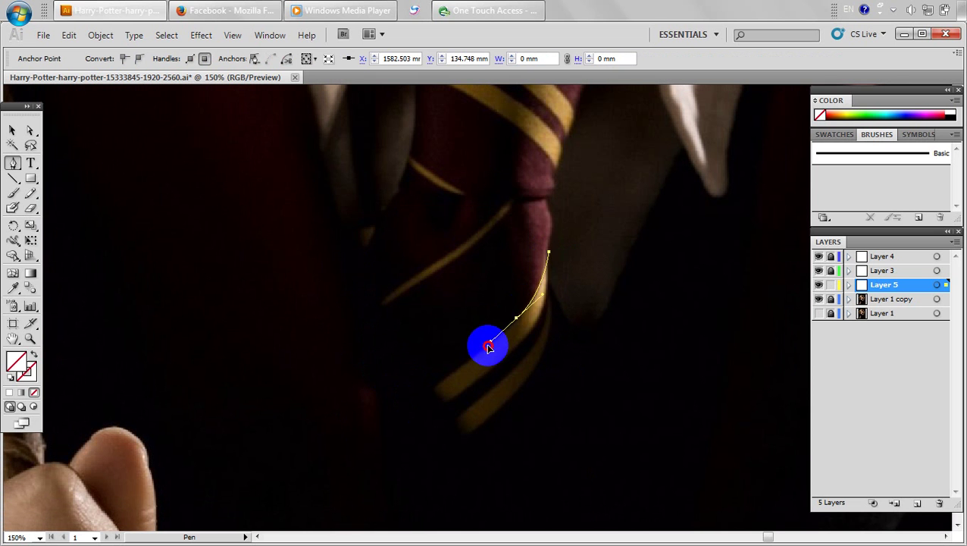
{"action": "left_click_drag", "start_coordinate": [446, 402], "coordinate": [497, 376]}
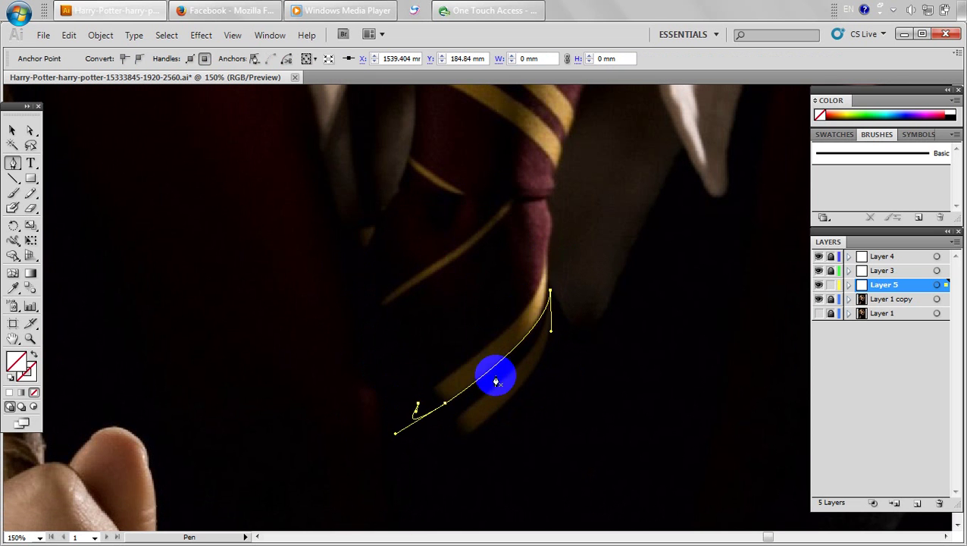
{"action": "left_click", "coordinate": [502, 427], "text": "ctrl"}
Trace the lower of the two wide yellow stripes at the tie's lower end with a curved Pen path and deselect it.
{"action": "left_click", "coordinate": [456, 419]}
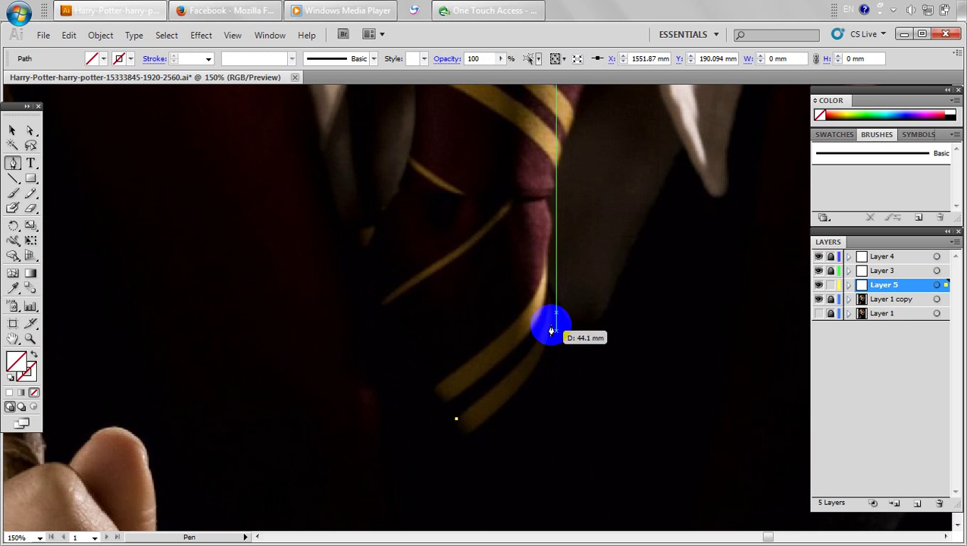
{"action": "left_click_drag", "start_coordinate": [546, 307], "coordinate": [546, 249]}
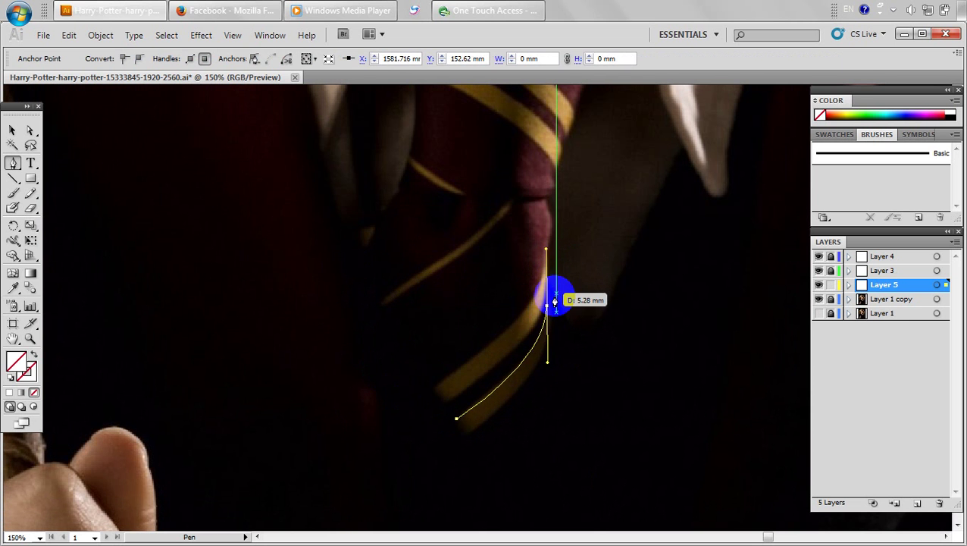
{"action": "left_click", "coordinate": [547, 285]}
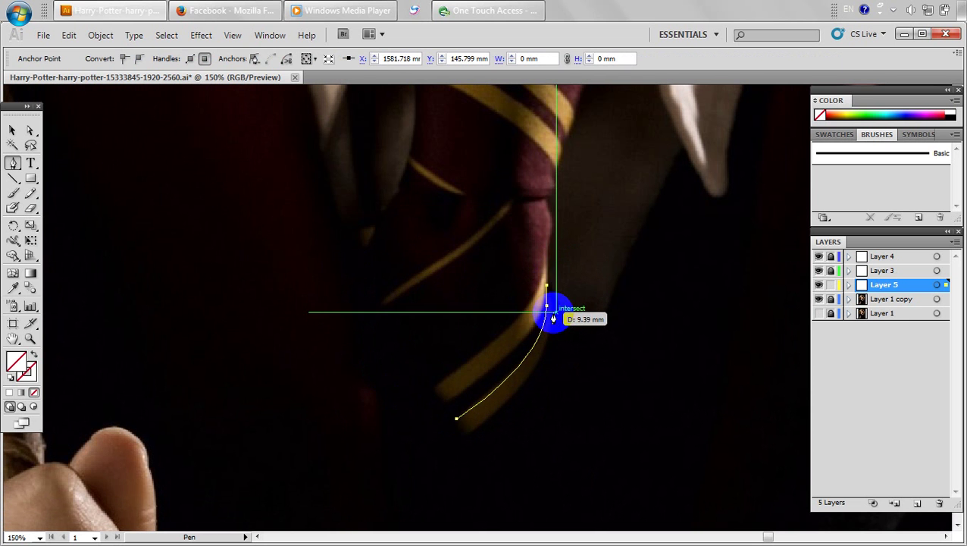
{"action": "left_click_drag", "start_coordinate": [550, 314], "coordinate": [549, 333]}
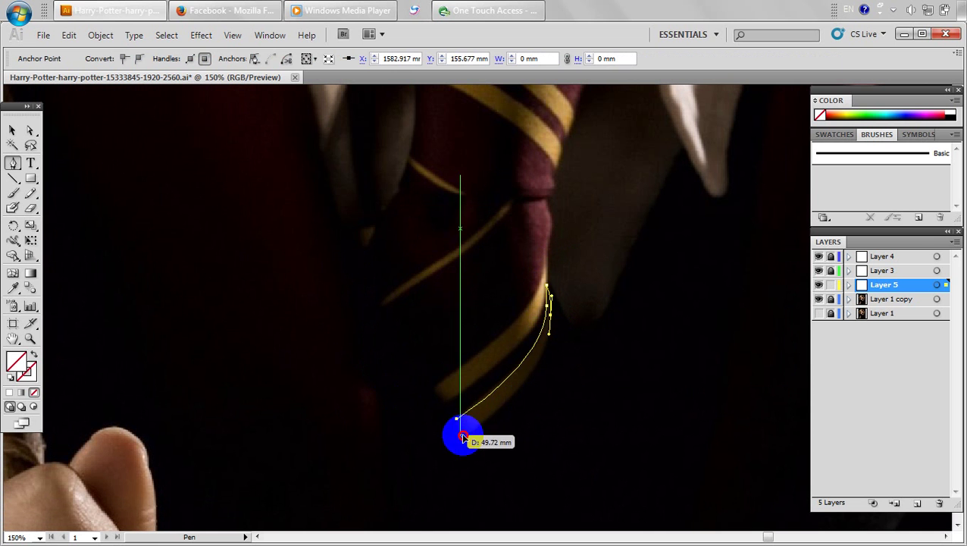
{"action": "left_click_drag", "start_coordinate": [462, 436], "coordinate": [383, 472]}
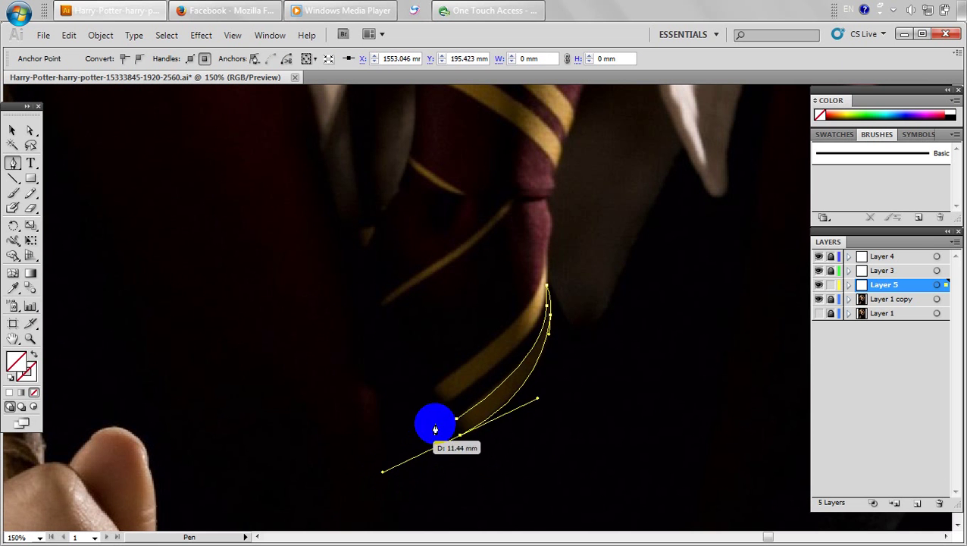
{"action": "left_click", "coordinate": [484, 346], "text": "ctrl"}
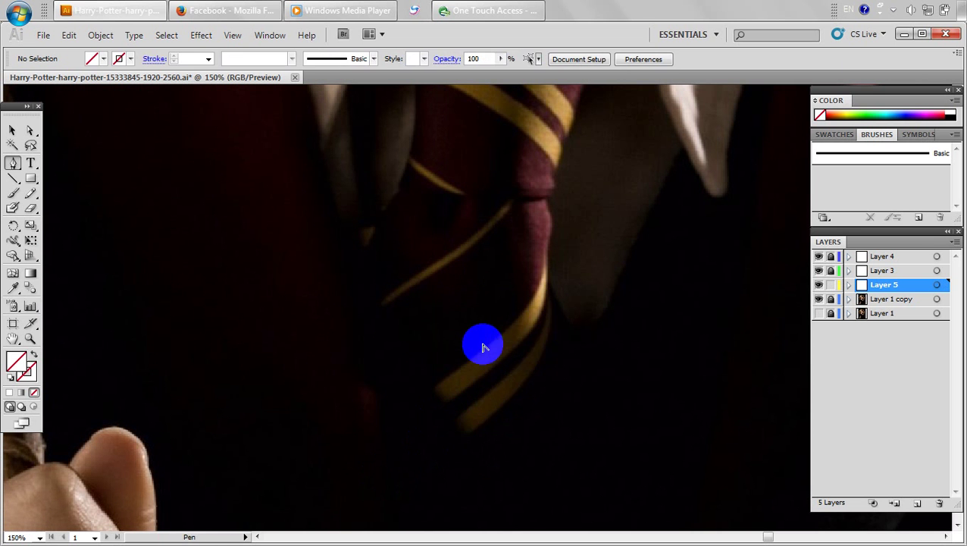
Start a Pen path around the tie knot, tracing its lower edge and the right side up toward the collar.
{"action": "scroll", "coordinate": [483, 341], "scroll_direction": "down", "scroll_amount": 1}
{"action": "left_click_drag", "start_coordinate": [515, 206], "coordinate": [484, 250]}
{"action": "scroll", "coordinate": [515, 277], "scroll_direction": "up", "scroll_amount": 1}
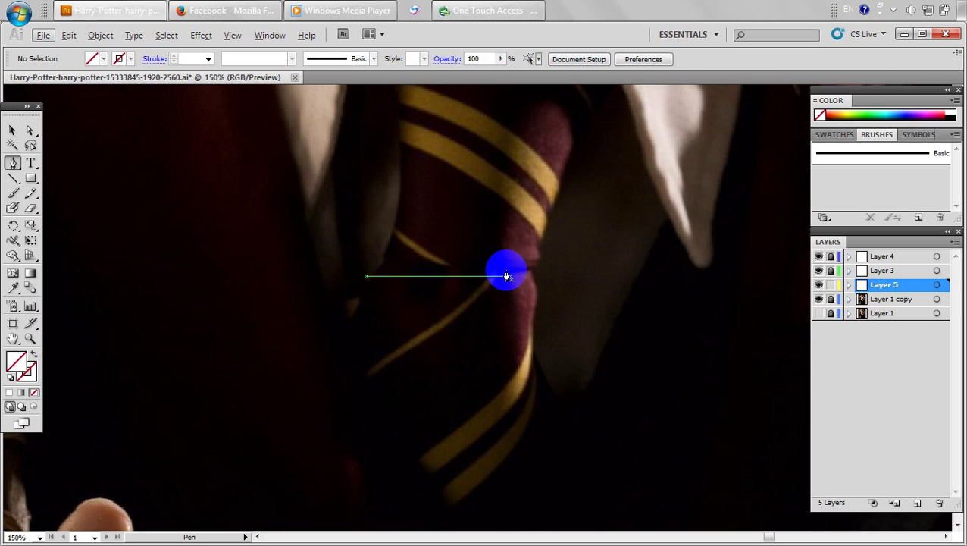
{"action": "left_click_drag", "start_coordinate": [505, 239], "coordinate": [532, 325]}
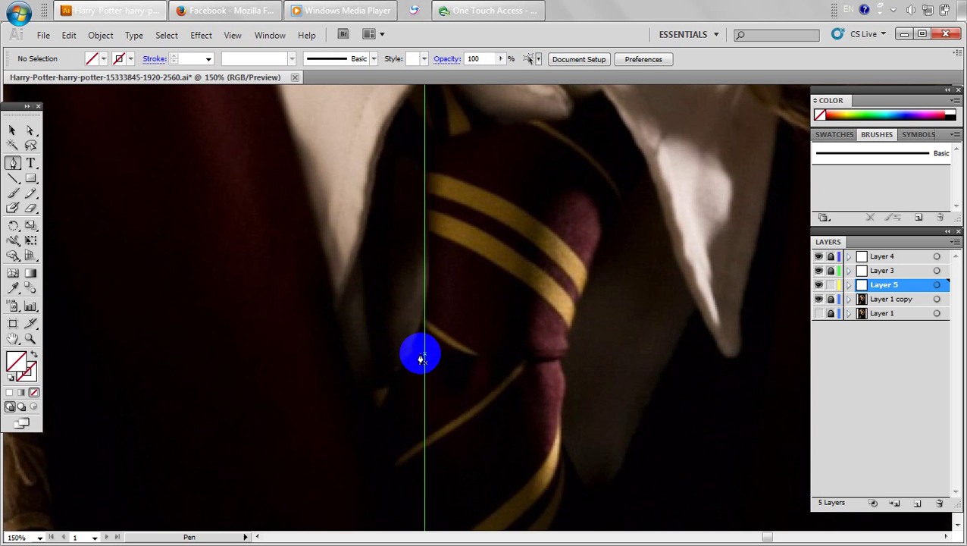
{"action": "left_click", "coordinate": [412, 351]}
{"action": "left_click_drag", "start_coordinate": [563, 355], "coordinate": [582, 302]}
{"action": "left_click", "coordinate": [581, 290]}
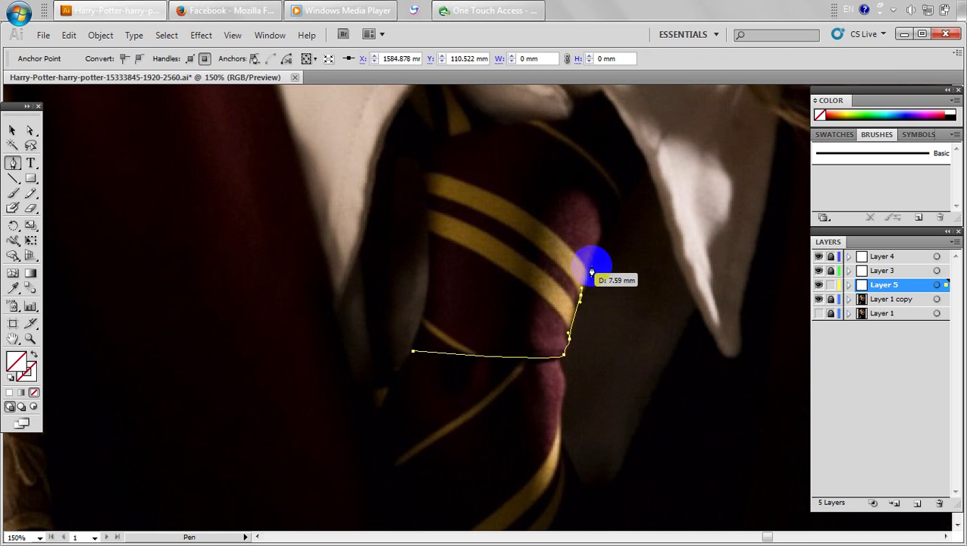
{"action": "left_click_drag", "start_coordinate": [614, 216], "coordinate": [615, 287]}
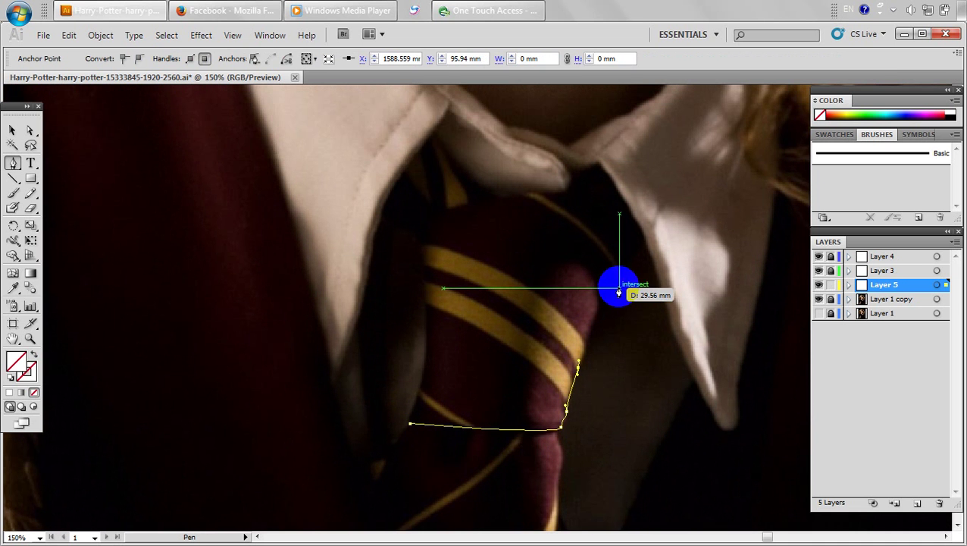
{"action": "left_click", "coordinate": [616, 283]}
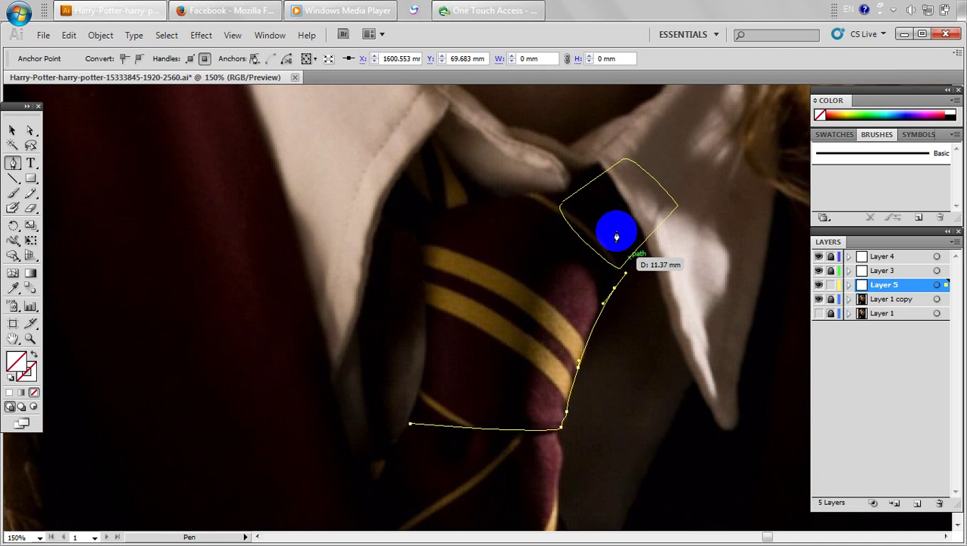
Complete the tie knot outline with curved segments along its top and left side down to the starting point.
{"action": "left_click_drag", "start_coordinate": [577, 191], "coordinate": [523, 198]}
{"action": "key", "text": "ctrl+z"}
{"action": "left_click", "coordinate": [627, 260]}
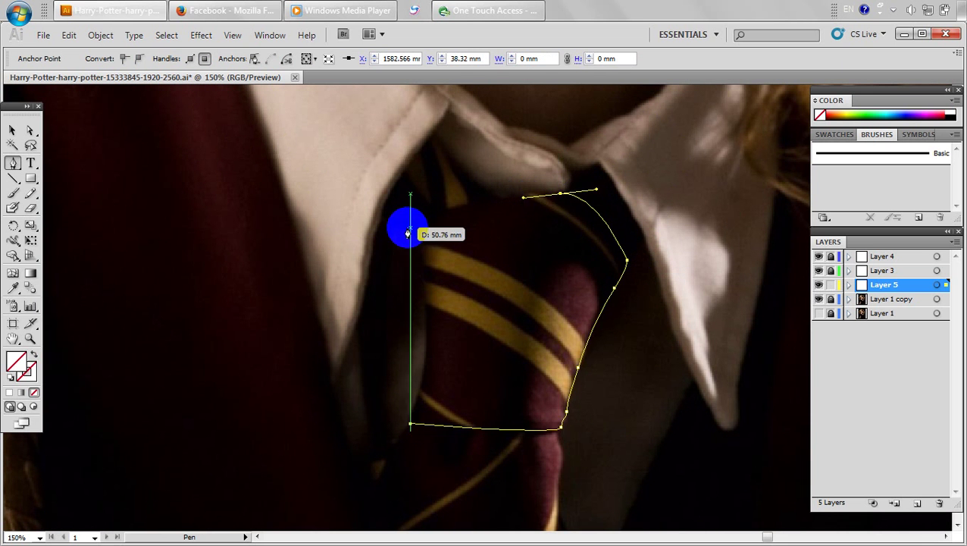
{"action": "left_click_drag", "start_coordinate": [400, 225], "coordinate": [415, 247]}
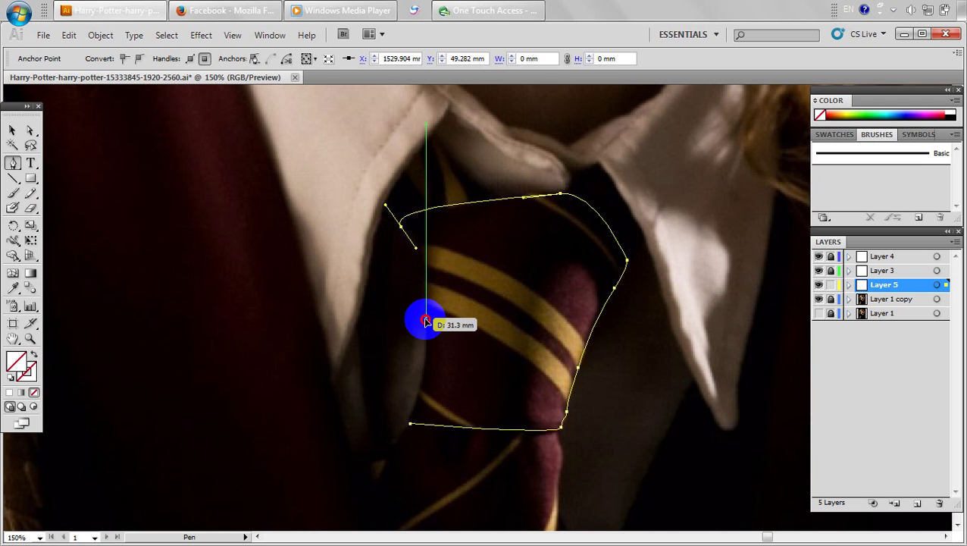
{"action": "left_click_drag", "start_coordinate": [425, 318], "coordinate": [426, 349]}
{"action": "left_click_drag", "start_coordinate": [410, 426], "coordinate": [402, 421]}
{"action": "key", "text": "ctrl+z"}
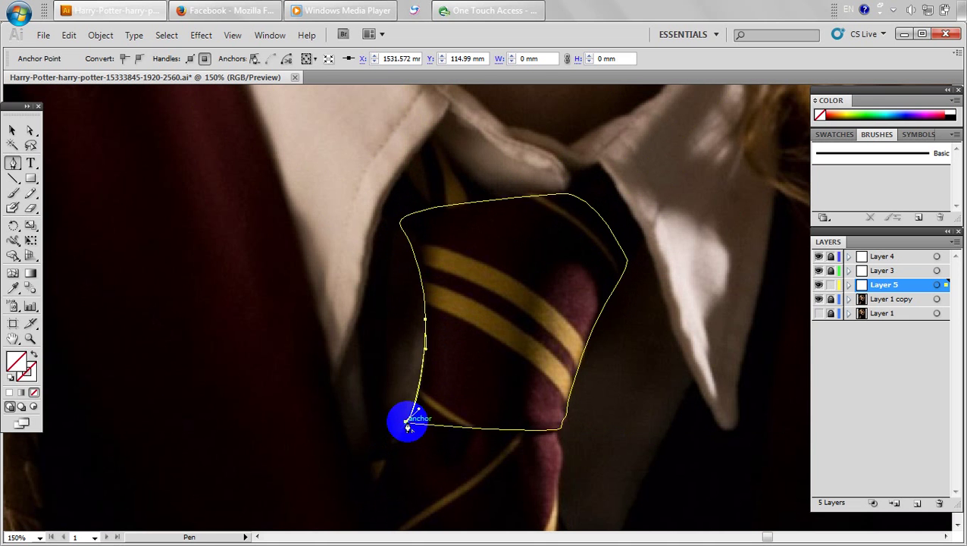
{"action": "left_click", "coordinate": [421, 398]}
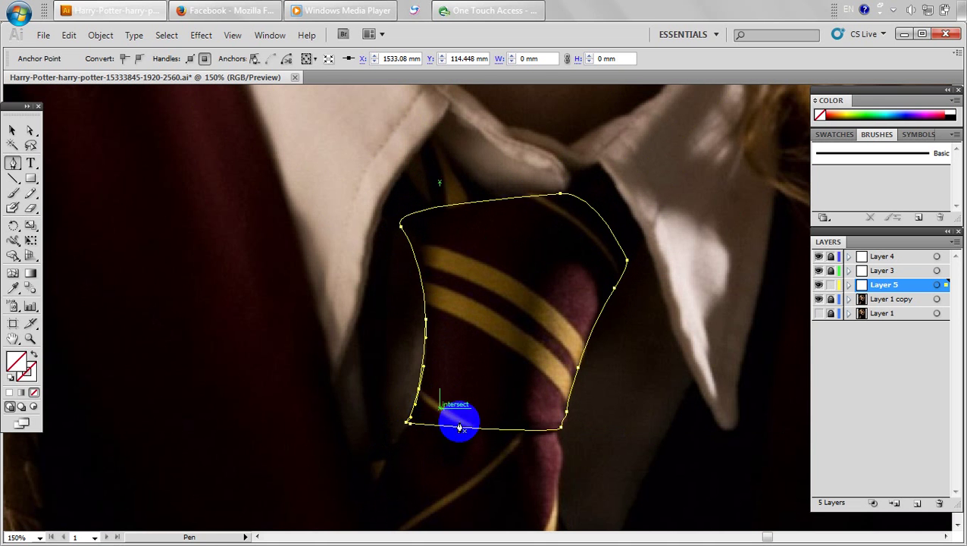
{"action": "left_click_drag", "start_coordinate": [487, 429], "coordinate": [414, 376]}
{"action": "left_click", "coordinate": [477, 357], "text": "ctrl"}
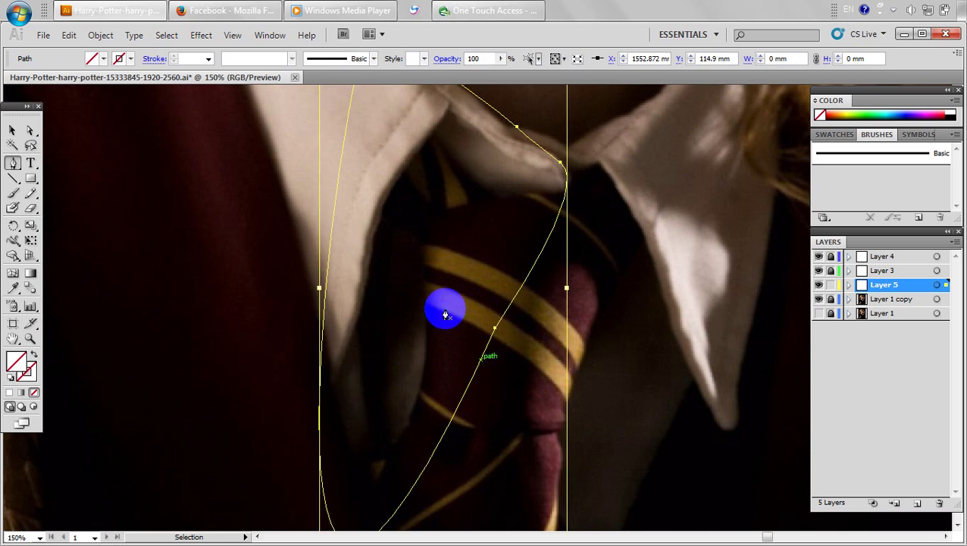
Trace the lower of the two wide yellow stripes on the tie knot as a closed, curved Pen shape.
{"action": "left_click", "coordinate": [426, 303]}
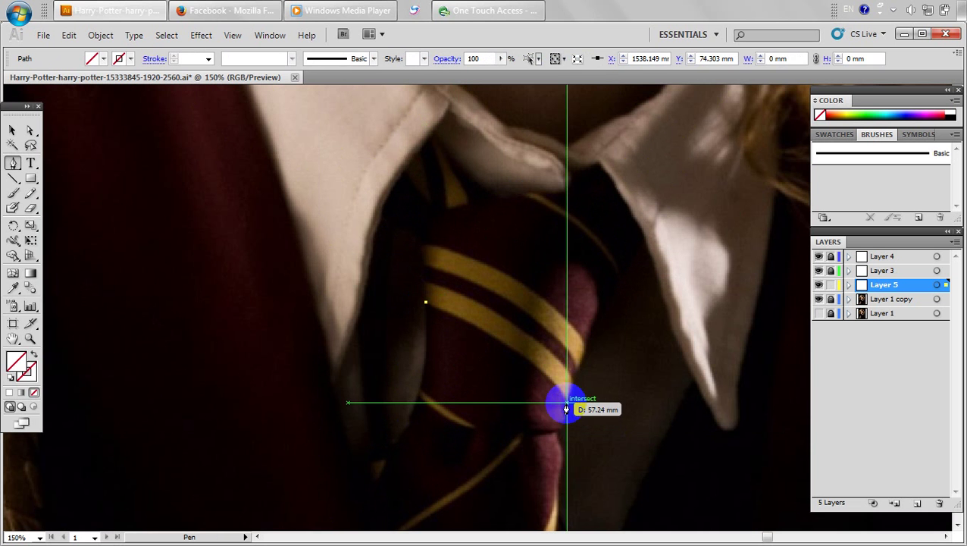
{"action": "left_click_drag", "start_coordinate": [566, 402], "coordinate": [575, 441]}
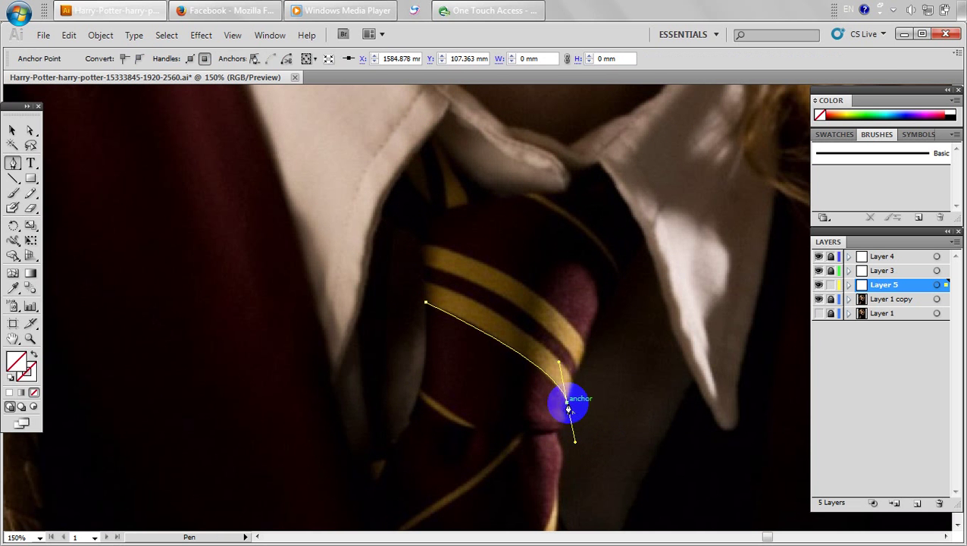
{"action": "left_click", "coordinate": [566, 402]}
{"action": "left_click_drag", "start_coordinate": [573, 388], "coordinate": [320, 249]}
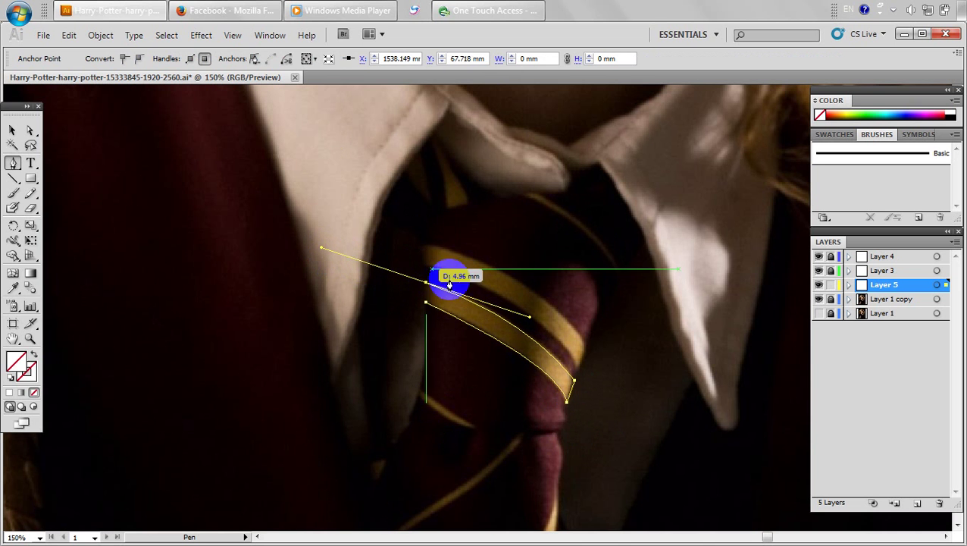
{"action": "left_click_drag", "start_coordinate": [424, 287], "coordinate": [425, 302]}
Trace the upper of the two wide yellow stripes on the tie knot as a closed Pen shape and deselect it.
{"action": "left_click", "coordinate": [423, 265]}
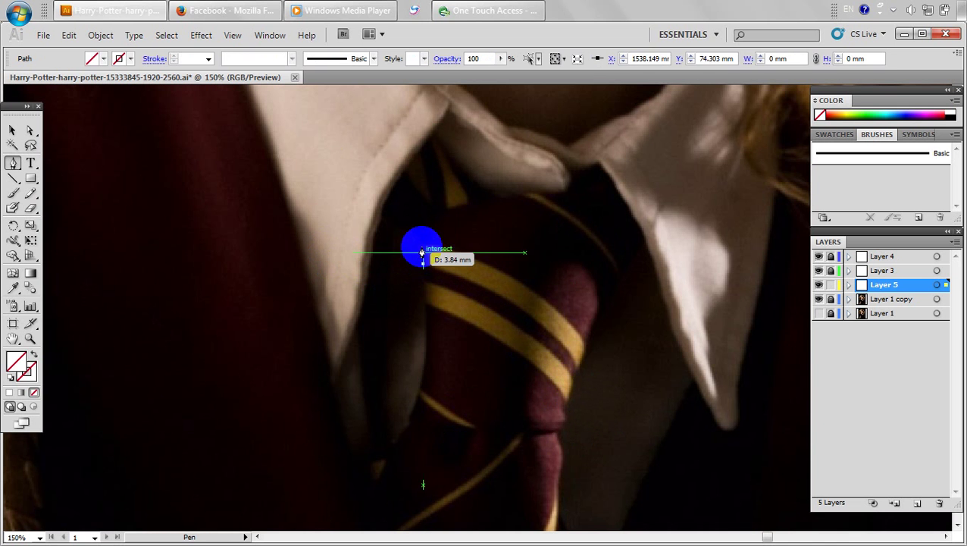
{"action": "left_click_drag", "start_coordinate": [417, 242], "coordinate": [419, 241]}
{"action": "left_click_drag", "start_coordinate": [586, 346], "coordinate": [612, 400]}
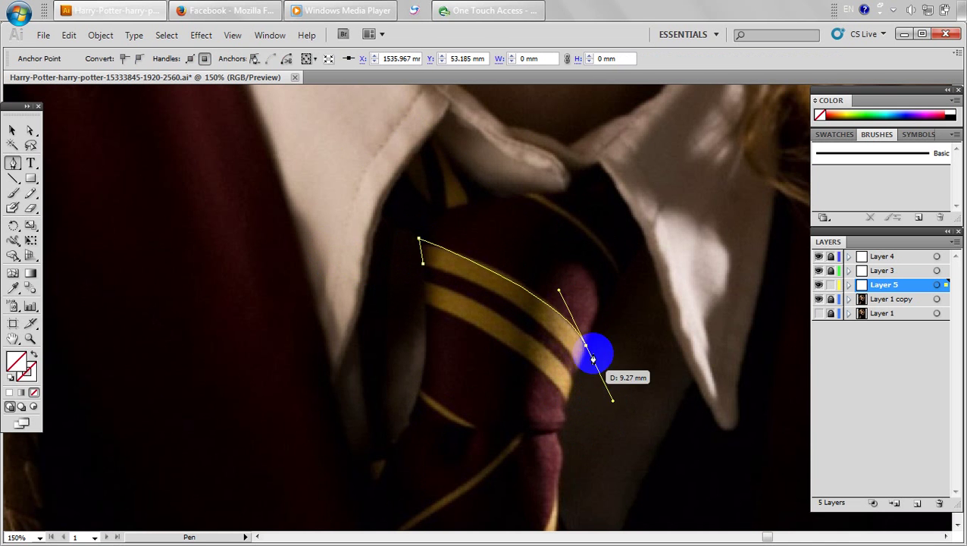
{"action": "left_click", "coordinate": [585, 345]}
{"action": "left_click", "coordinate": [579, 367]}
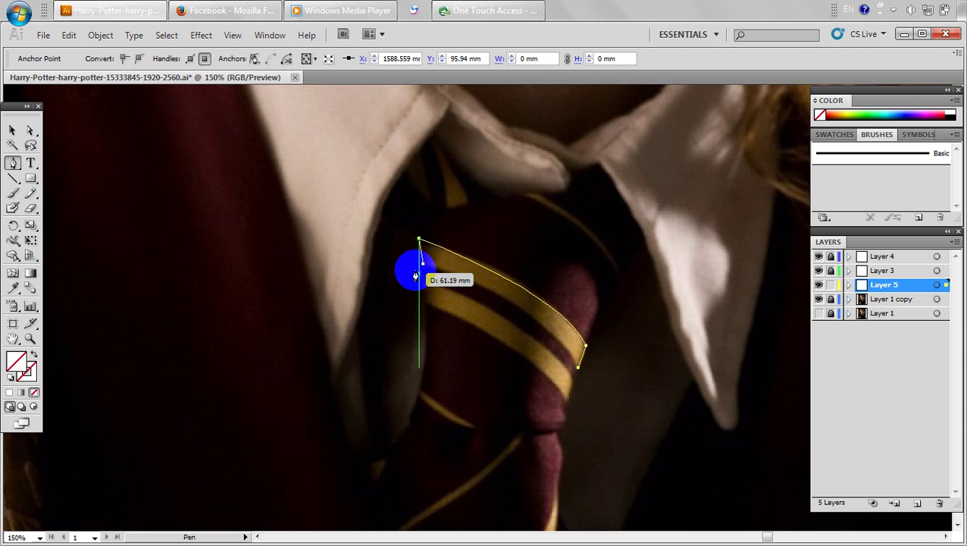
{"action": "left_click_drag", "start_coordinate": [423, 264], "coordinate": [307, 236]}
{"action": "left_click_drag", "start_coordinate": [537, 390], "coordinate": [541, 335]}
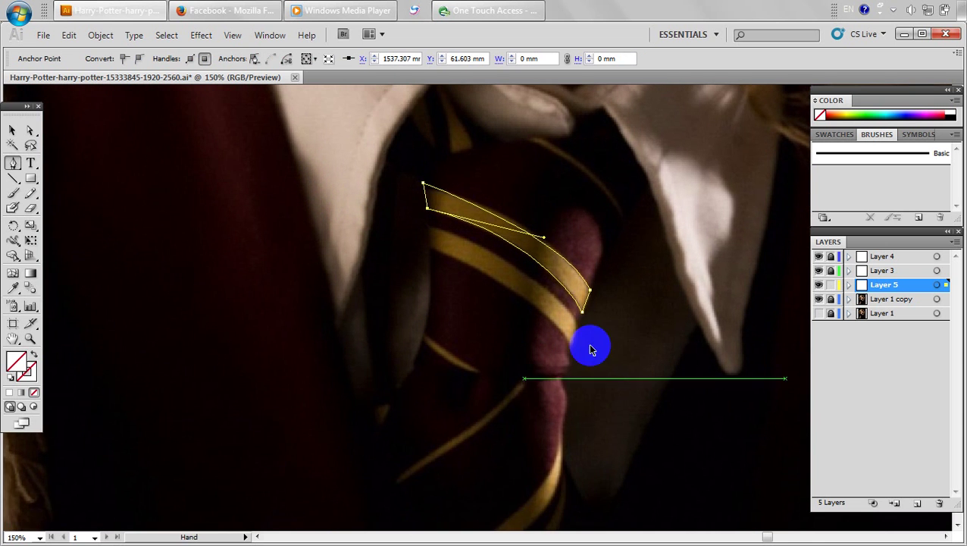
{"action": "left_click", "coordinate": [591, 347], "text": "ctrl"}
{"action": "scroll", "coordinate": [615, 360], "scroll_direction": "down", "scroll_amount": 2}
{"action": "left_click_drag", "start_coordinate": [606, 349], "coordinate": [582, 294]}
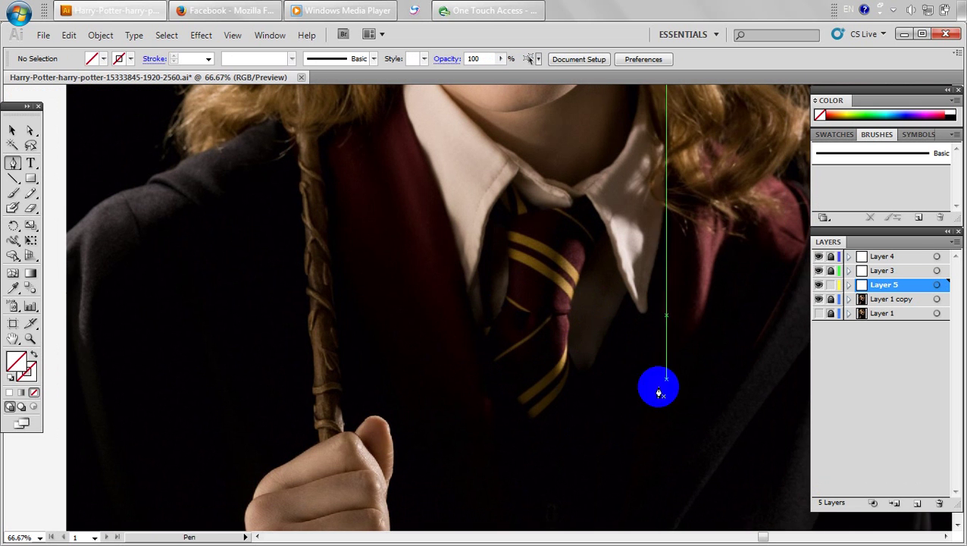
{"action": "left_click", "coordinate": [647, 333]}
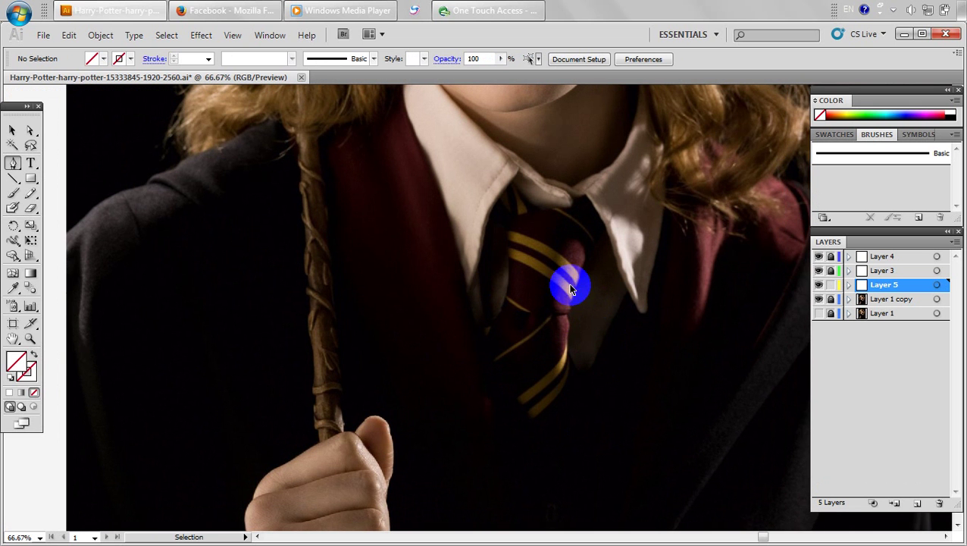
Start a Pen path on the left collar wing, tracing its inner edge from the fold beside the tie to the tip.
{"action": "left_click_drag", "start_coordinate": [523, 192], "coordinate": [531, 219]}
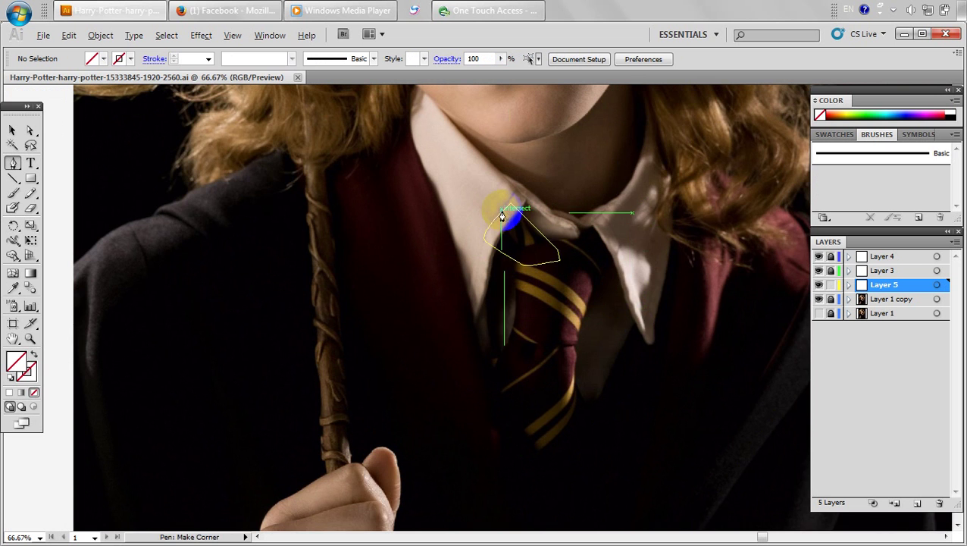
{"action": "scroll", "coordinate": [511, 225], "scroll_direction": "up", "scroll_amount": 1}
{"action": "left_click_drag", "start_coordinate": [512, 228], "coordinate": [528, 262]}
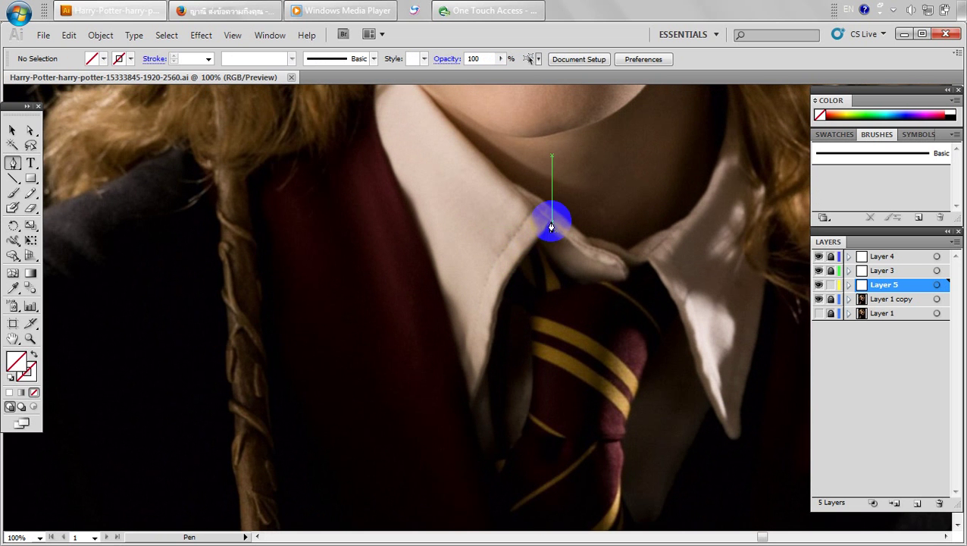
{"action": "left_click", "coordinate": [551, 222]}
{"action": "left_click", "coordinate": [513, 271]}
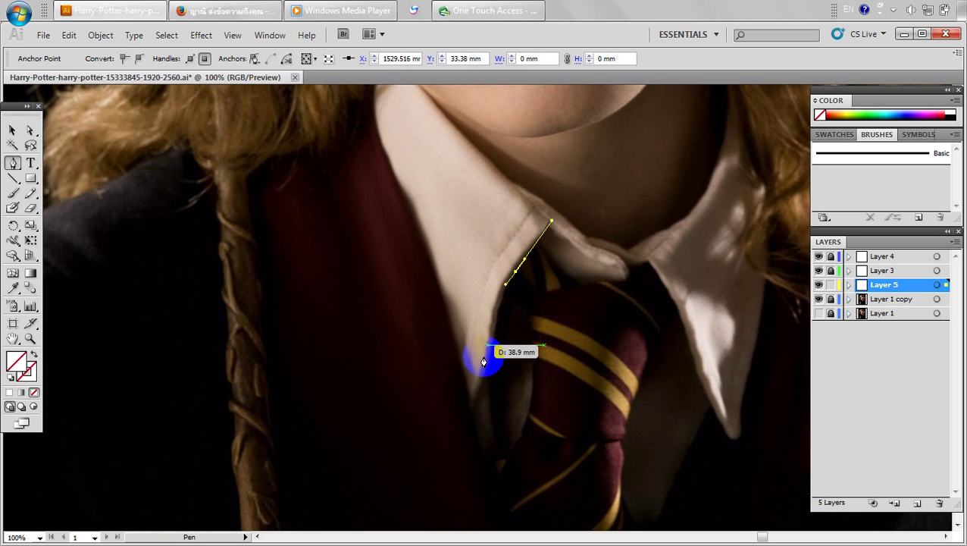
{"action": "left_click_drag", "start_coordinate": [477, 389], "coordinate": [468, 421]}
{"action": "left_click", "coordinate": [466, 416]}
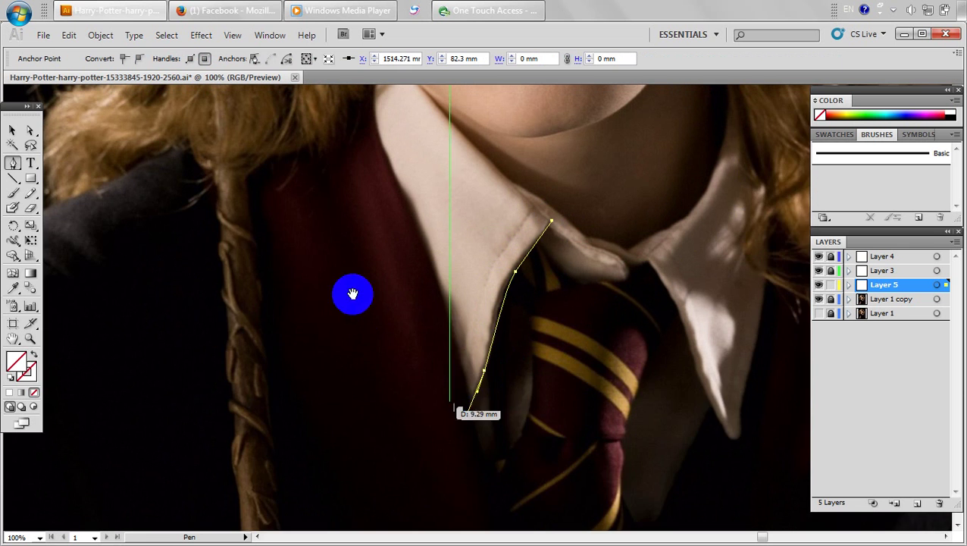
Close the left collar wing outline along its outer side, under the hair and down the neck edge, then deselect it.
{"action": "left_click_drag", "start_coordinate": [351, 293], "coordinate": [406, 391]}
{"action": "left_click", "coordinate": [400, 206]}
{"action": "left_click_drag", "start_coordinate": [443, 135], "coordinate": [462, 153]}
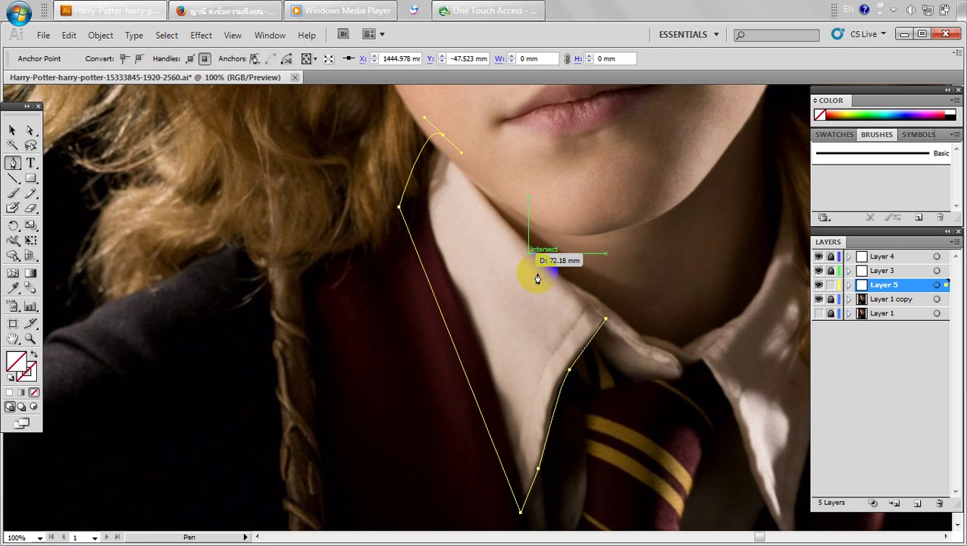
{"action": "left_click", "coordinate": [605, 319]}
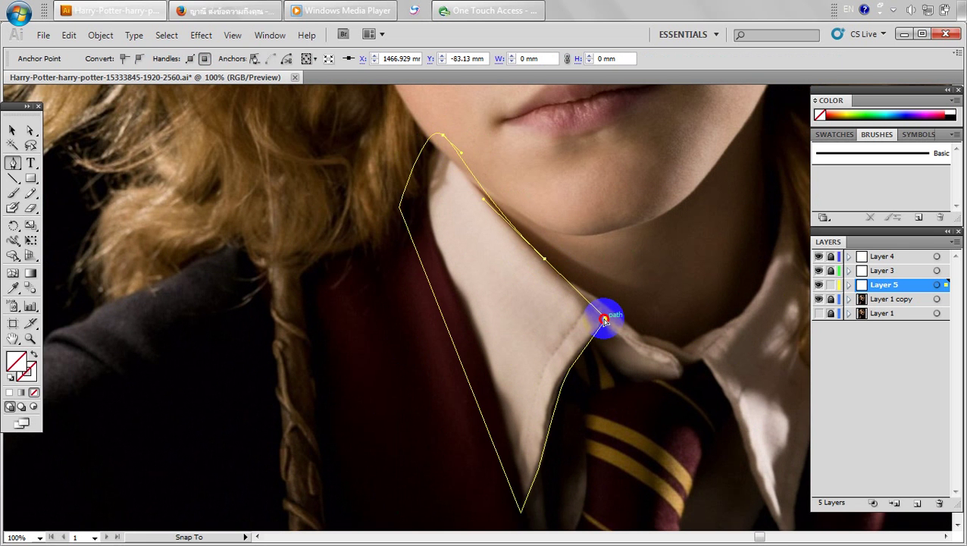
{"action": "left_click_drag", "start_coordinate": [669, 393], "coordinate": [660, 325]}
{"action": "left_click", "coordinate": [645, 390], "text": "ctrl"}
Start the robe outline with a Pen path from the photo's left edge, following the left shoulder up into the hair.
{"action": "scroll", "coordinate": [642, 389], "scroll_direction": "down", "scroll_amount": 2}
{"action": "left_click_drag", "start_coordinate": [631, 409], "coordinate": [382, 319]}
{"action": "left_click_drag", "start_coordinate": [476, 276], "coordinate": [480, 282]}
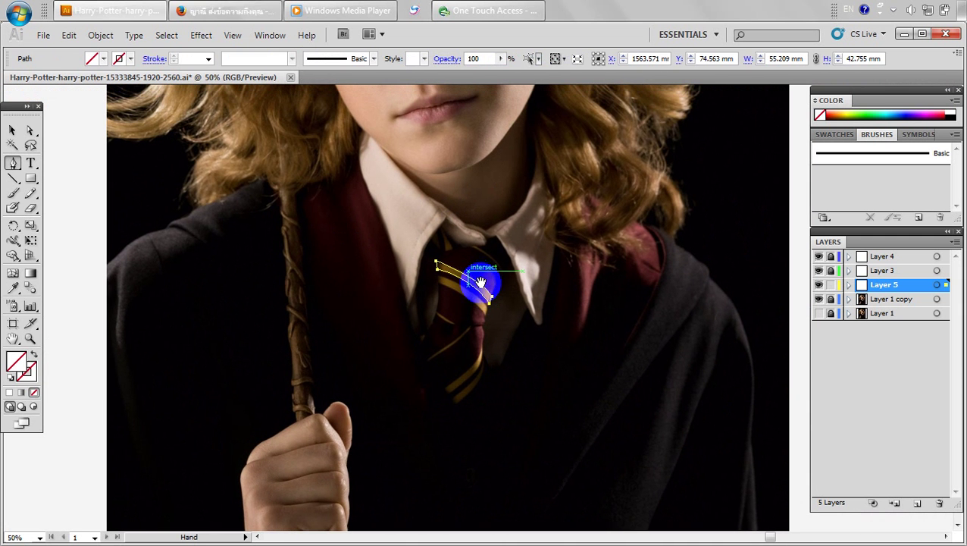
{"action": "left_click_drag", "start_coordinate": [406, 323], "coordinate": [447, 344]}
{"action": "left_click_drag", "start_coordinate": [344, 347], "coordinate": [380, 335]}
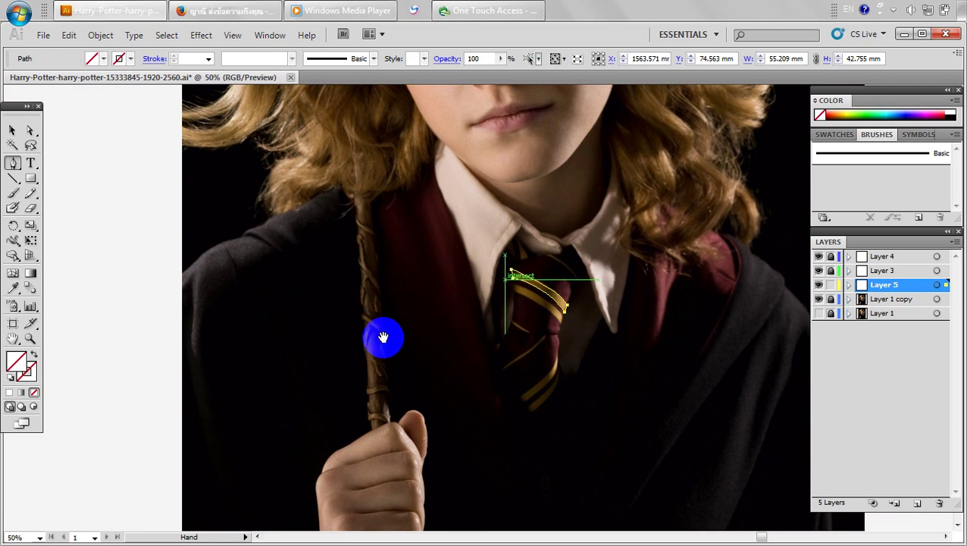
{"action": "left_click", "coordinate": [174, 284]}
{"action": "scroll", "coordinate": [197, 270], "scroll_direction": "up", "scroll_amount": 2}
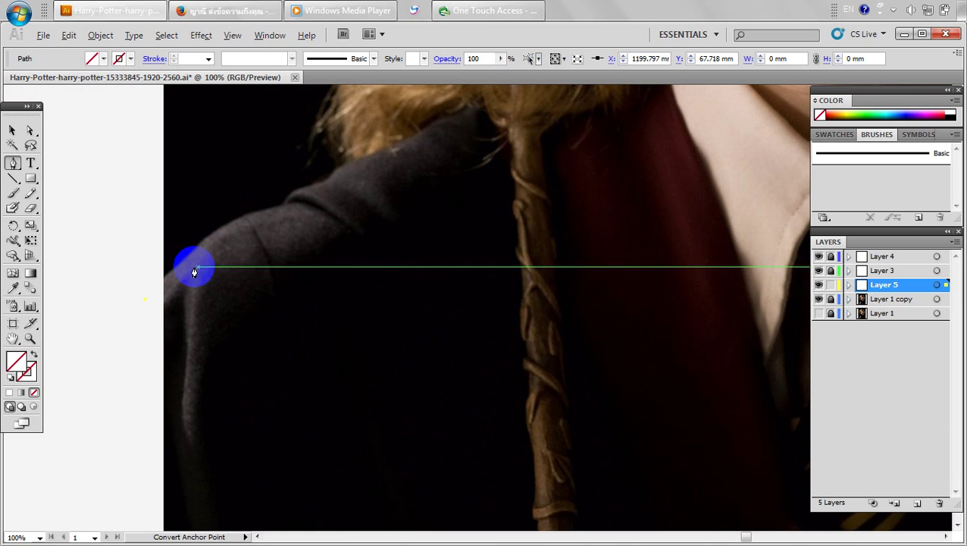
{"action": "left_click_drag", "start_coordinate": [187, 257], "coordinate": [286, 204]}
{"action": "left_click_drag", "start_coordinate": [293, 195], "coordinate": [307, 188]}
{"action": "left_click_drag", "start_coordinate": [347, 160], "coordinate": [386, 210]}
{"action": "scroll", "coordinate": [422, 129], "scroll_direction": "down", "scroll_amount": 1}
{"action": "left_click_drag", "start_coordinate": [439, 165], "coordinate": [445, 159]}
{"action": "left_click", "coordinate": [513, 140]}
Extend the robe outline down the left side of the V-shaped opening to its point and up the right side.
{"action": "left_click", "coordinate": [559, 242]}
{"action": "left_click_drag", "start_coordinate": [560, 310], "coordinate": [491, 142]}
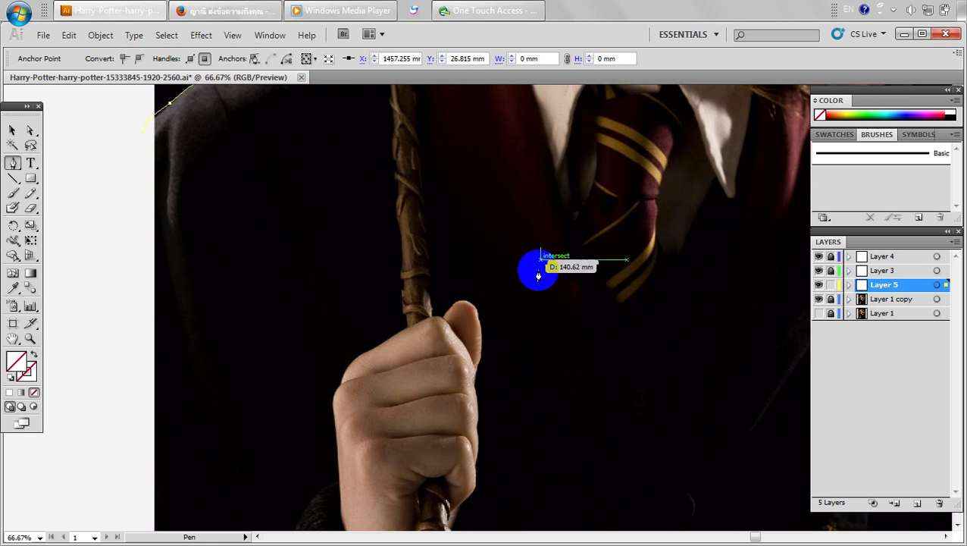
{"action": "scroll", "coordinate": [544, 271], "scroll_direction": "down", "scroll_amount": 2}
{"action": "left_click", "coordinate": [556, 285]}
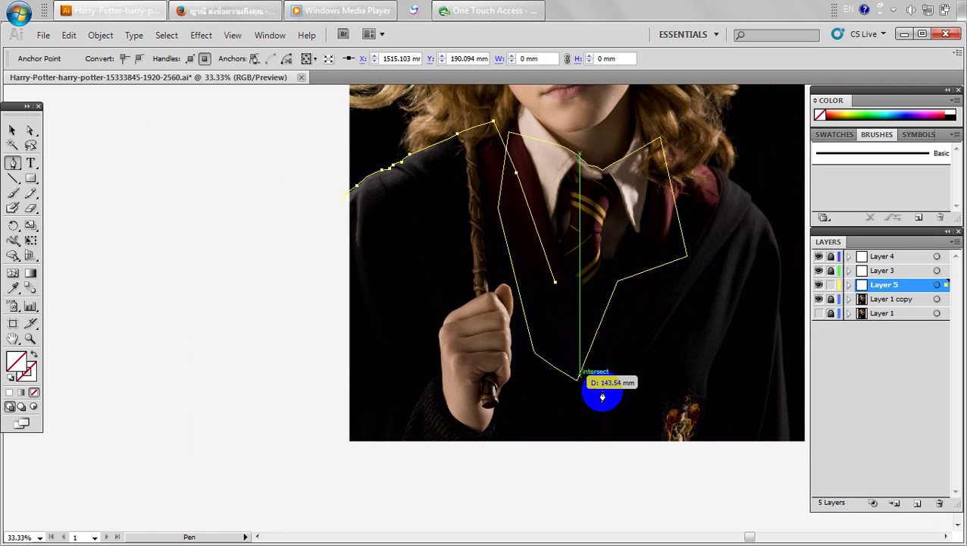
{"action": "left_click", "coordinate": [592, 370]}
{"action": "mouse_move", "coordinate": [698, 246]}
{"action": "left_mouse_down"}
{"action": "mouse_move", "coordinate": [716, 214]}
{"action": "mouse_move", "coordinate": [722, 165]}
{"action": "mouse_move", "coordinate": [706, 261]}
{"action": "left_mouse_up"}
Continue the robe outline around the top of the right lapel beside the hair and along the right shoulder.
{"action": "scroll", "coordinate": [706, 260], "scroll_direction": "up", "scroll_amount": 2}
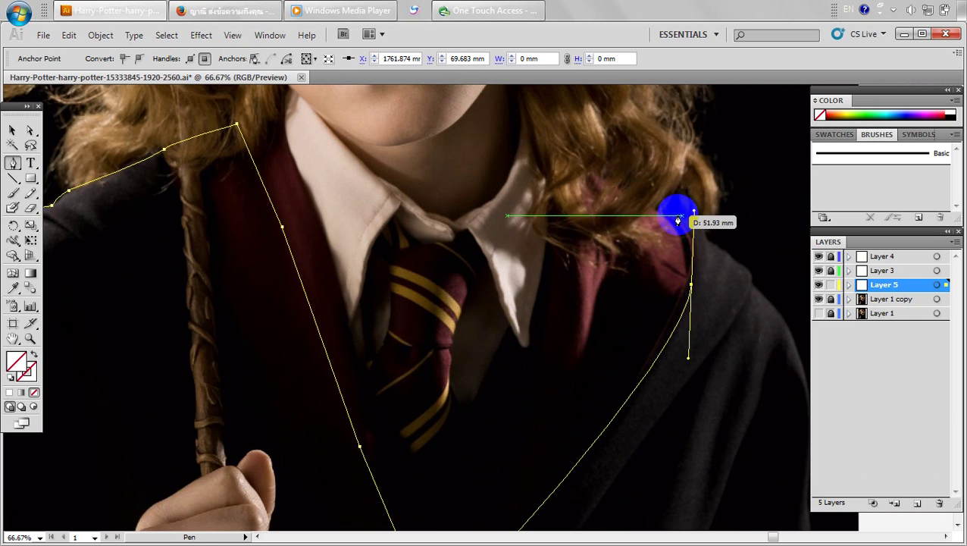
{"action": "left_click_drag", "start_coordinate": [667, 215], "coordinate": [708, 243]}
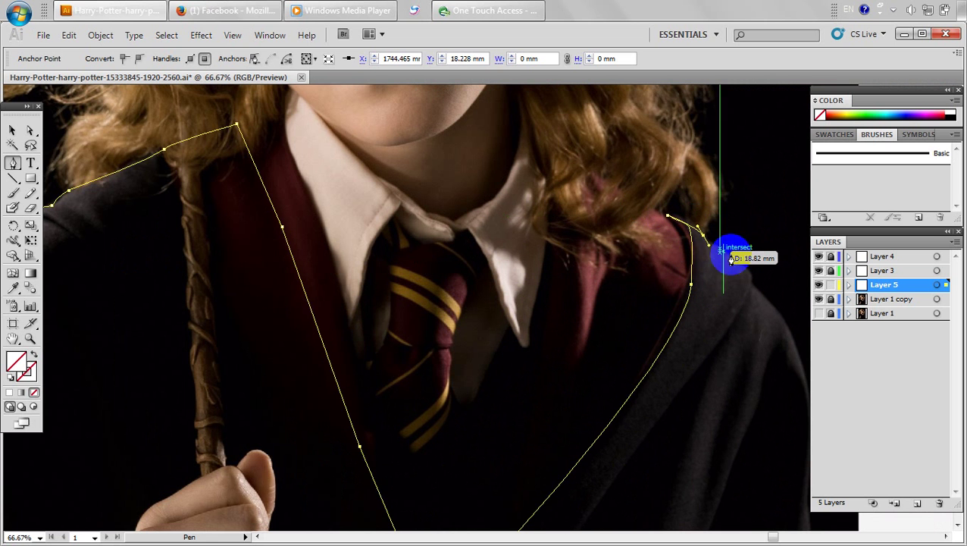
{"action": "left_click", "coordinate": [731, 252]}
{"action": "left_click", "coordinate": [743, 263]}
{"action": "left_click_drag", "start_coordinate": [754, 275], "coordinate": [666, 229]}
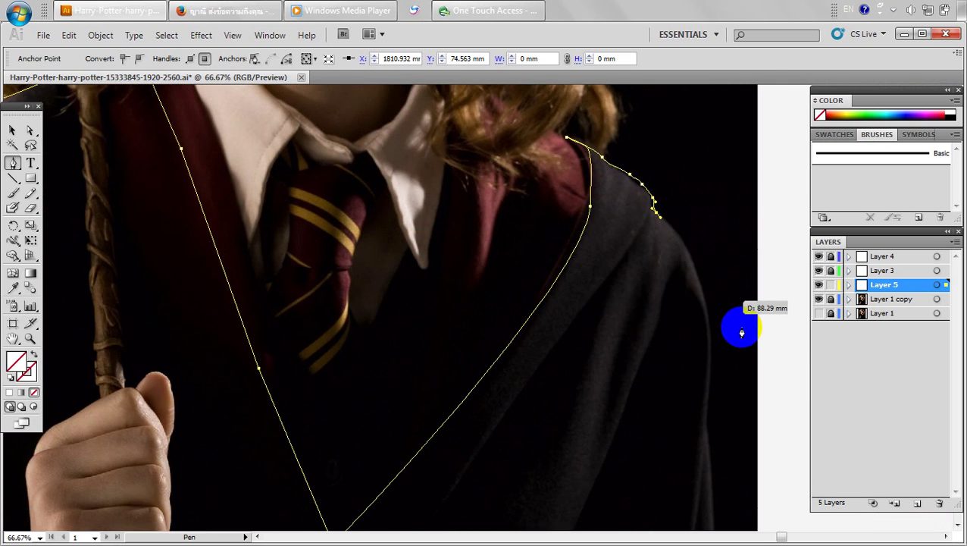
Finish the robe outline down the right sleeve, along the photo's bottom edge and up its left edge, closing the path and deselecting it.
{"action": "left_click_drag", "start_coordinate": [709, 334], "coordinate": [681, 333]}
{"action": "scroll", "coordinate": [713, 420], "scroll_direction": "down", "scroll_amount": 2}
{"action": "left_click", "coordinate": [691, 467]}
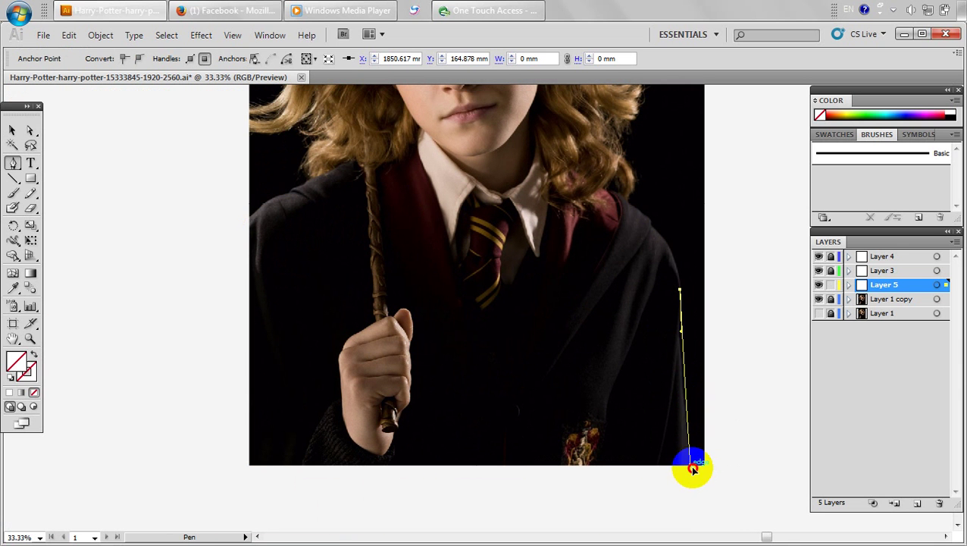
{"action": "left_click", "coordinate": [244, 496]}
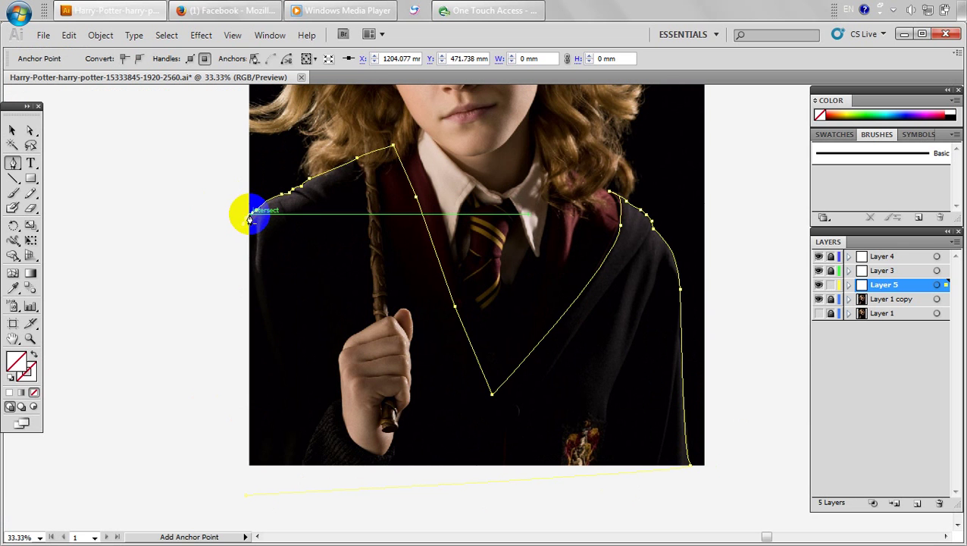
{"action": "left_click", "coordinate": [243, 226]}
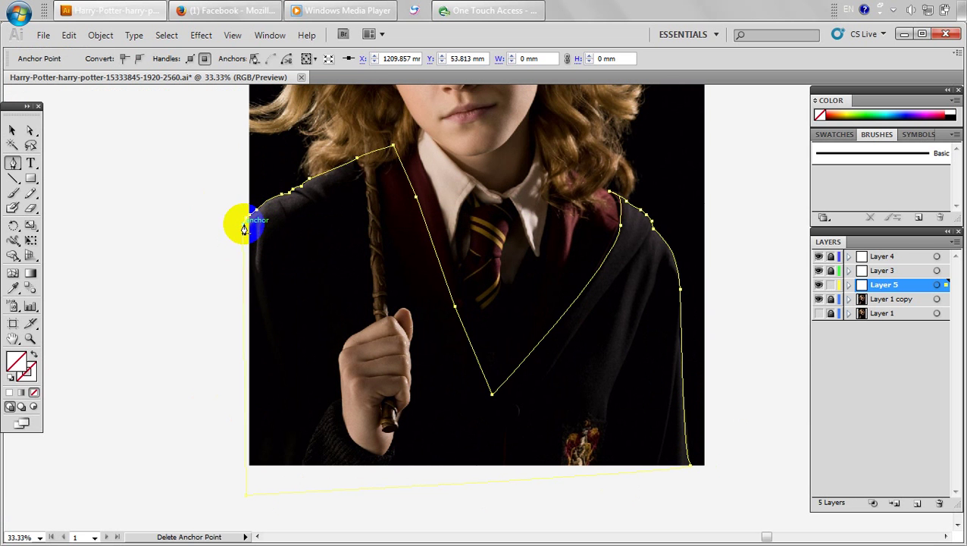
{"action": "left_click", "coordinate": [193, 268], "text": "ctrl"}
Examine the portrait's collar, tie, robe and hand areas for clothing parts that still need outlines.
{"action": "left_click", "coordinate": [894, 10]}
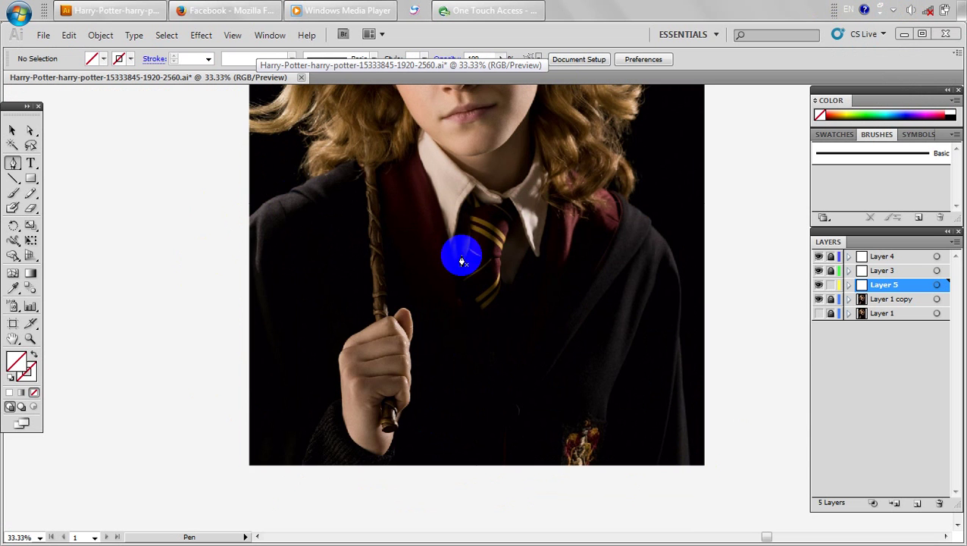
{"action": "key", "text": "space"}
{"action": "left_click_drag", "start_coordinate": [450, 169], "coordinate": [434, 343]}
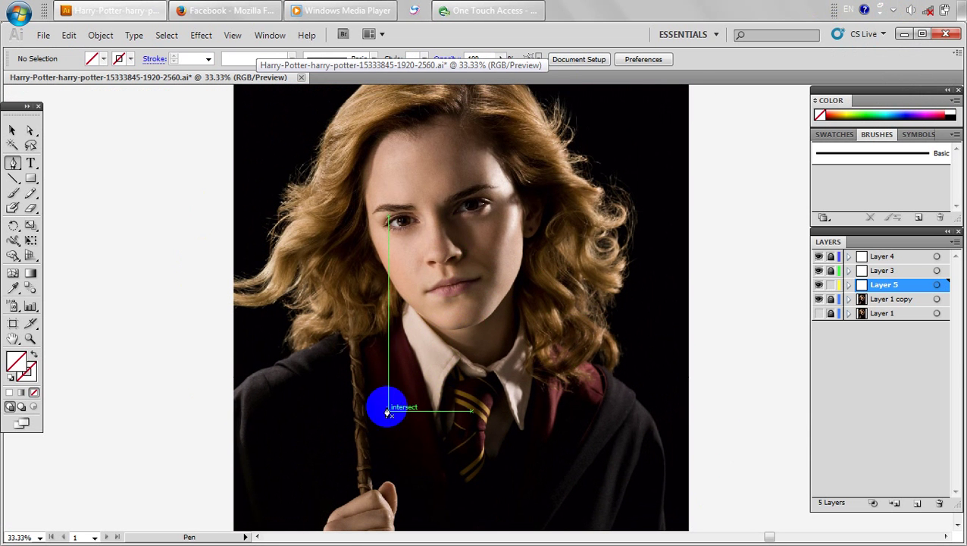
{"action": "key", "text": "space"}
{"action": "left_click_drag", "start_coordinate": [424, 408], "coordinate": [400, 334]}
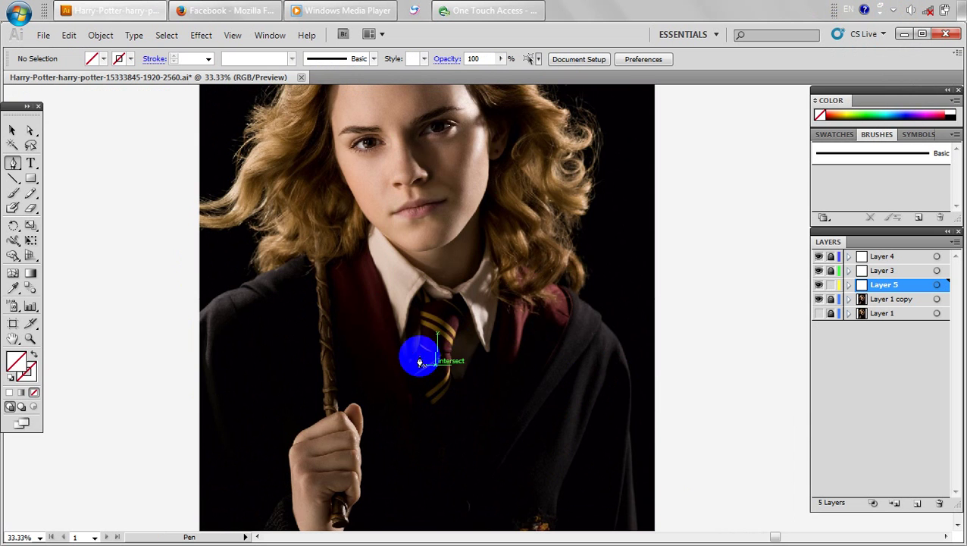
{"action": "scroll", "coordinate": [391, 338], "scroll_direction": "up", "scroll_amount": 3}
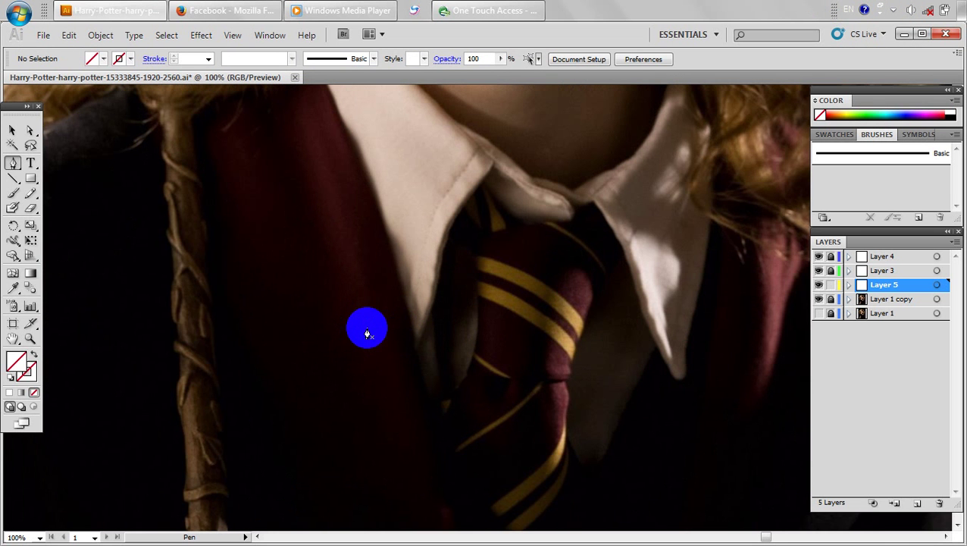
{"action": "left_click_drag", "start_coordinate": [241, 406], "coordinate": [231, 194]}
{"action": "scroll", "coordinate": [260, 270], "scroll_direction": "down", "scroll_amount": 1}
{"action": "scroll", "coordinate": [303, 330], "scroll_direction": "up", "scroll_amount": 1}
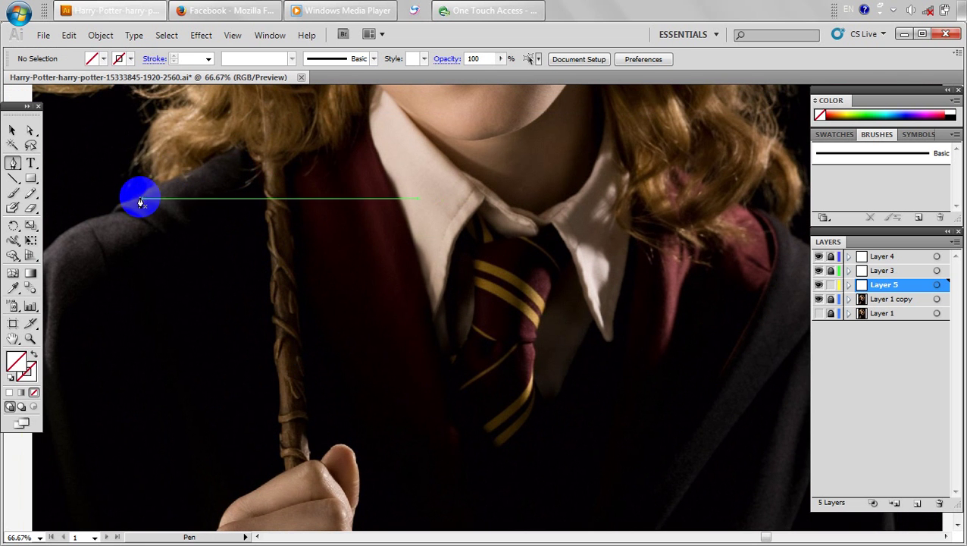
{"action": "left_click_drag", "start_coordinate": [307, 268], "coordinate": [255, 82]}
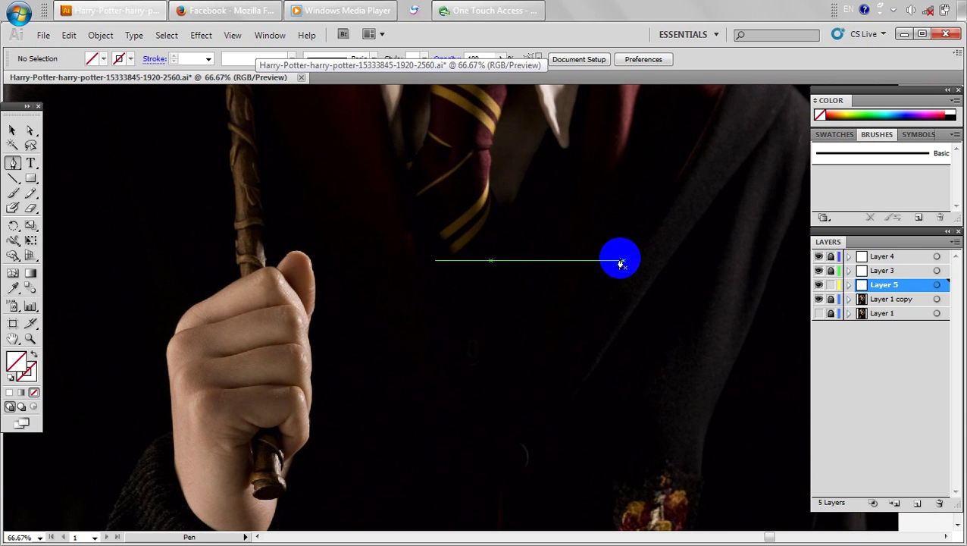
Start the left maroon robe lining outline with a Pen path from the hair beside the neck down the collar wing's outer edge.
{"action": "left_click_drag", "start_coordinate": [438, 308], "coordinate": [463, 447]}
{"action": "left_click_drag", "start_coordinate": [364, 324], "coordinate": [423, 471]}
{"action": "scroll", "coordinate": [352, 213], "scroll_direction": "up", "scroll_amount": 1}
{"action": "left_click", "coordinate": [364, 107]}
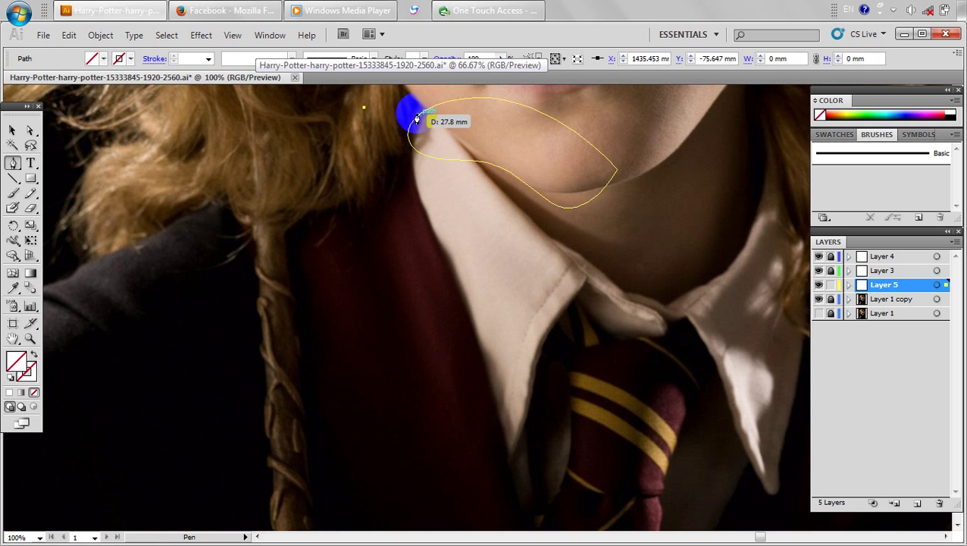
{"action": "left_click_drag", "start_coordinate": [416, 119], "coordinate": [420, 138]}
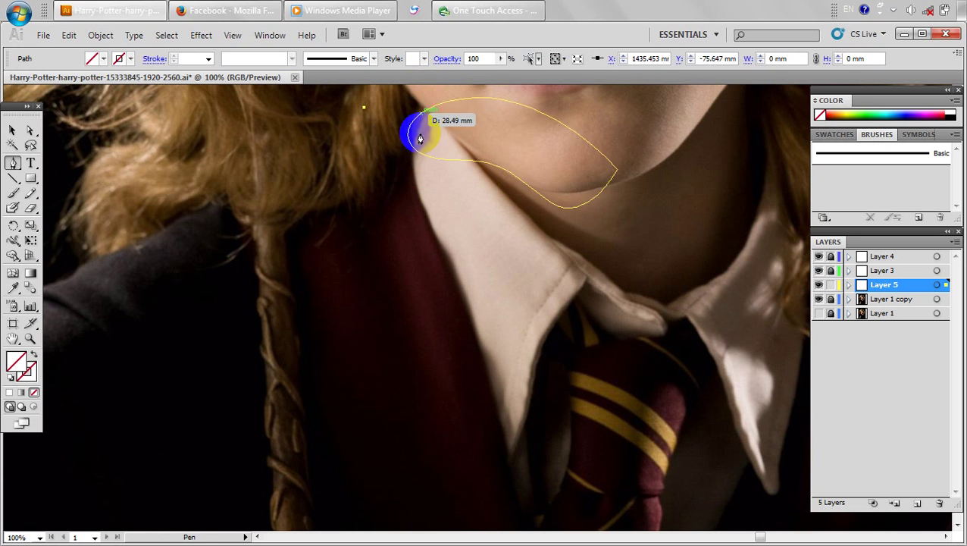
{"action": "left_click_drag", "start_coordinate": [423, 93], "coordinate": [377, 153]}
{"action": "key", "text": "space"}
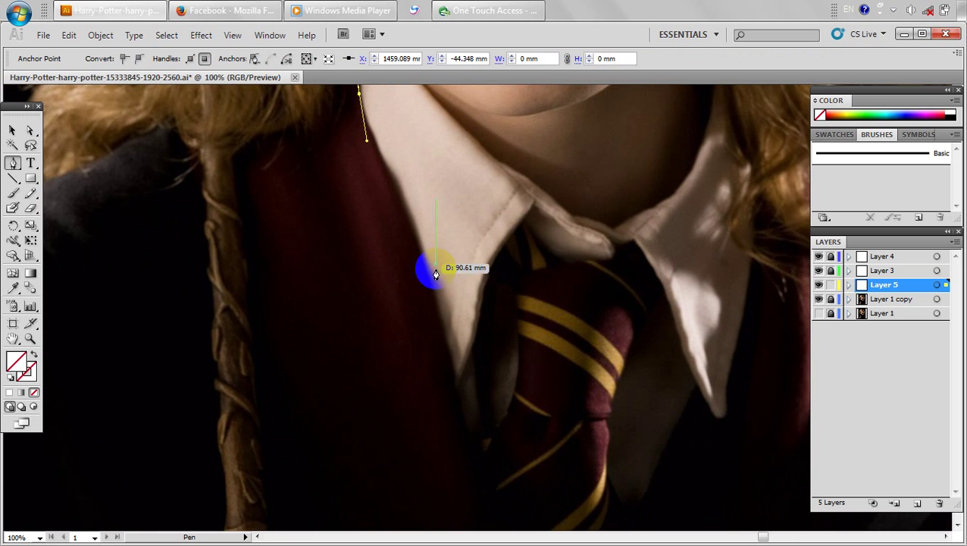
{"action": "left_click_drag", "start_coordinate": [431, 296], "coordinate": [358, 175]}
{"action": "key", "text": "space"}
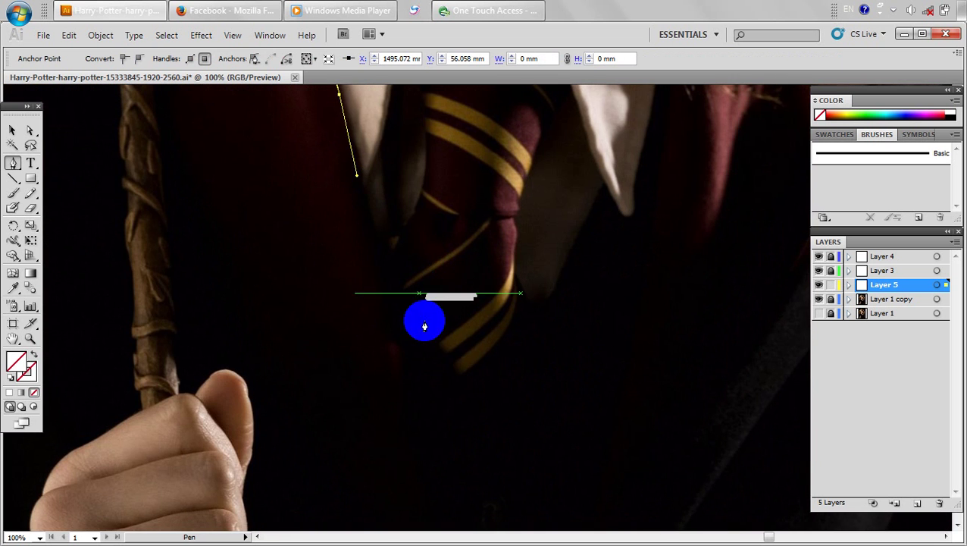
{"action": "left_click_drag", "start_coordinate": [425, 383], "coordinate": [396, 259]}
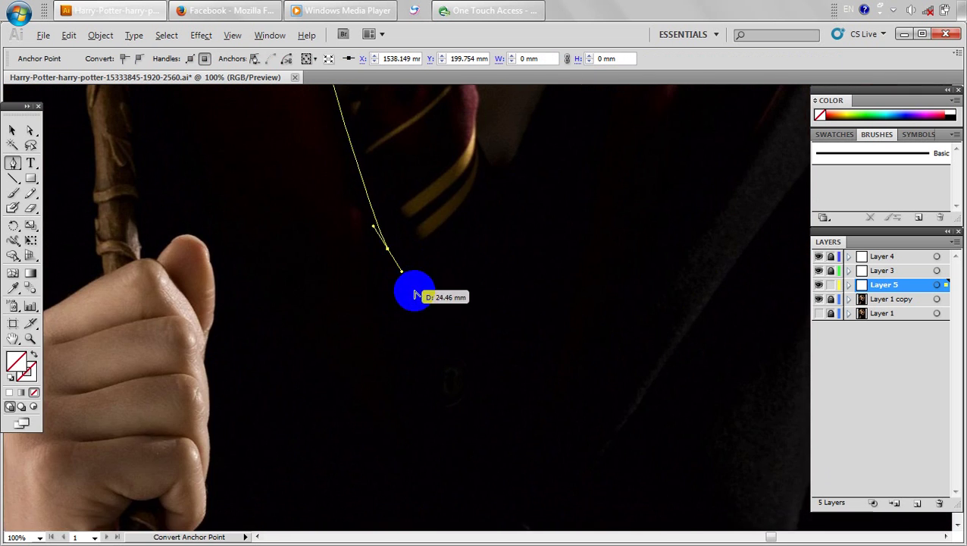
Close the left lining outline around its lower end, up across the wand and through the hair to the start, then deselect it.
{"action": "scroll", "coordinate": [415, 293], "scroll_direction": "down", "scroll_amount": 1}
{"action": "left_click", "coordinate": [420, 292]}
{"action": "key", "text": "space"}
{"action": "left_click_drag", "start_coordinate": [421, 322], "coordinate": [434, 346]}
{"action": "scroll", "coordinate": [436, 363], "scroll_direction": "down", "scroll_amount": 2}
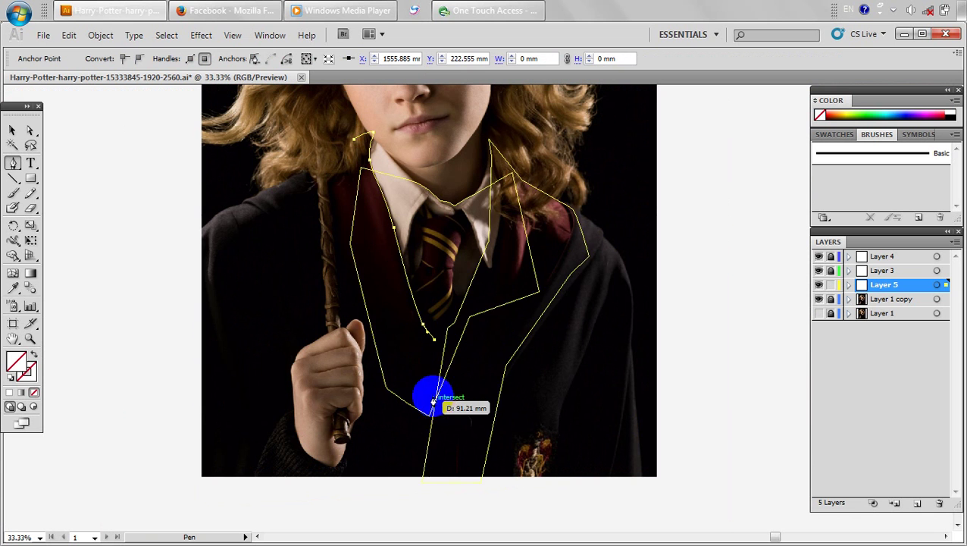
{"action": "left_click", "coordinate": [425, 404]}
{"action": "left_click", "coordinate": [376, 390]}
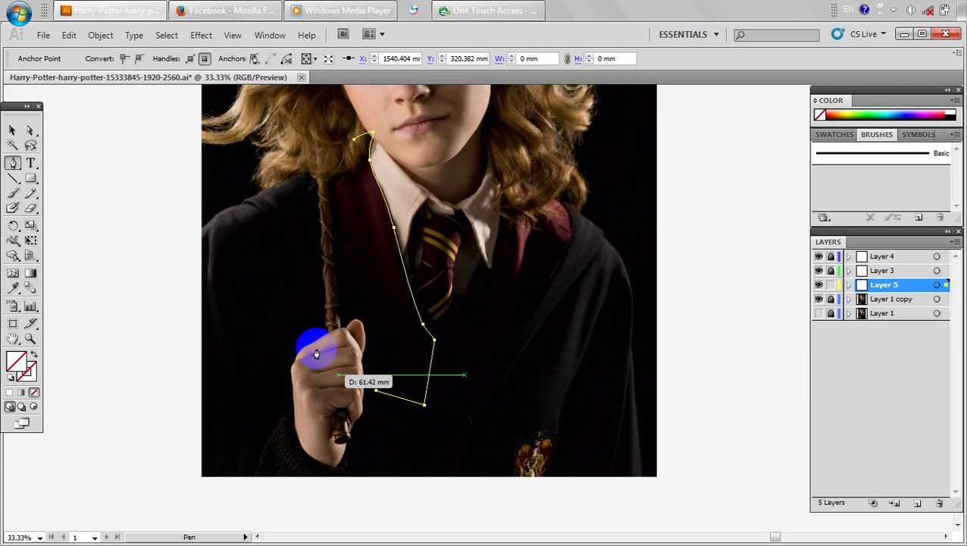
{"action": "left_click", "coordinate": [292, 220]}
{"action": "left_click_drag", "start_coordinate": [316, 161], "coordinate": [346, 149]}
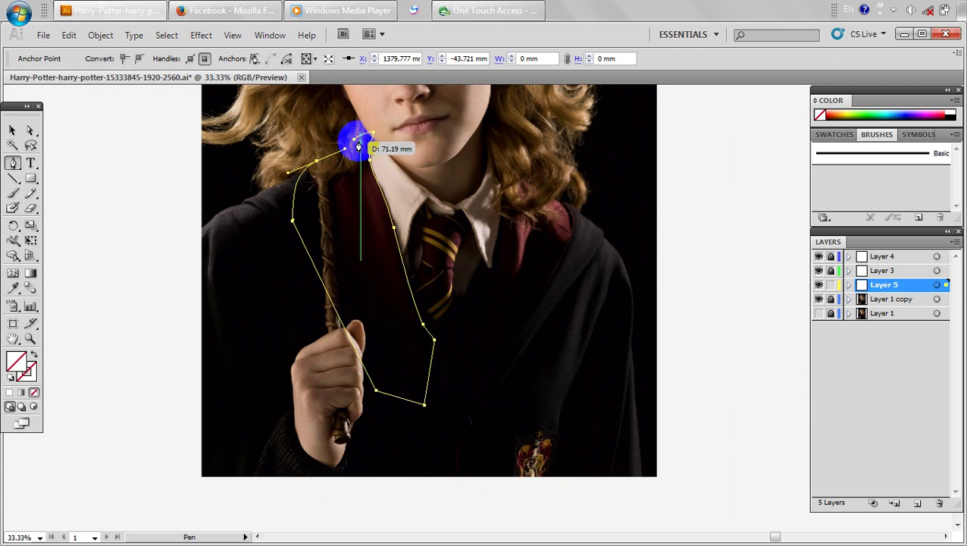
{"action": "left_click", "coordinate": [354, 140]}
{"action": "left_click", "coordinate": [313, 187], "text": "ctrl"}
Reshape the left side of the robe's V-opening by moving its anchor points outward to expose the maroon lining, then deselect the robe.
{"action": "left_click", "coordinate": [35, 129]}
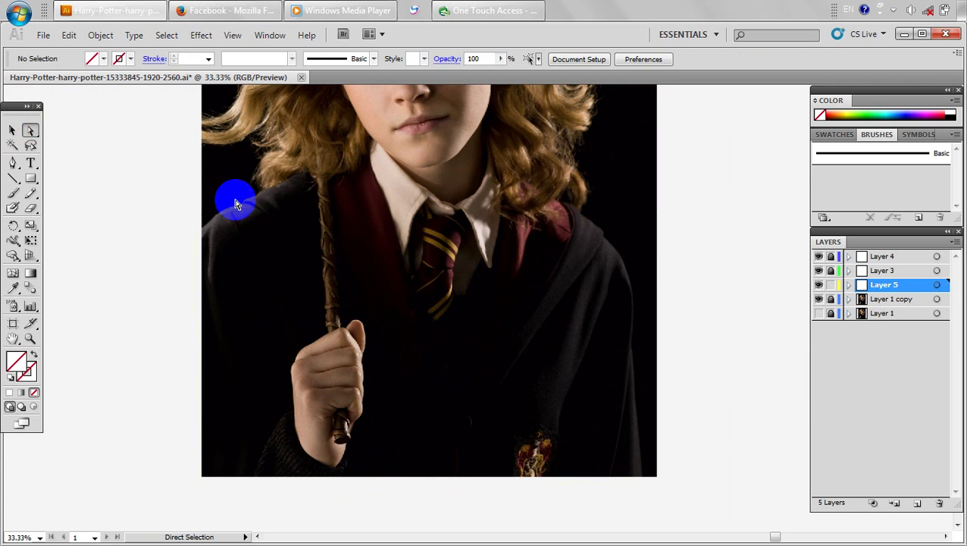
{"action": "left_click", "coordinate": [260, 192]}
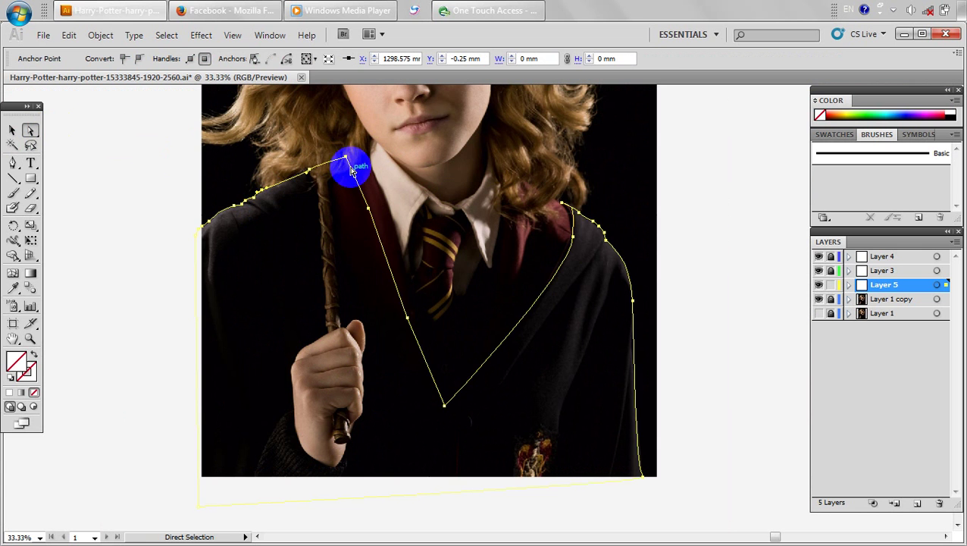
{"action": "mouse_move", "coordinate": [346, 183]}
{"action": "left_mouse_down"}
{"action": "mouse_move", "coordinate": [334, 212]}
{"action": "mouse_move", "coordinate": [370, 216]}
{"action": "mouse_move", "coordinate": [363, 289]}
{"action": "left_mouse_up"}
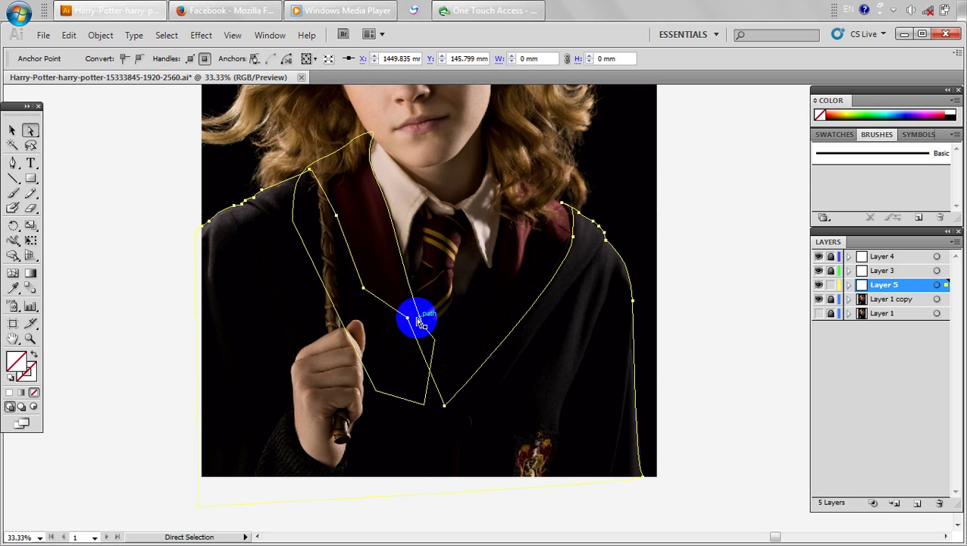
{"action": "left_click_drag", "start_coordinate": [407, 319], "coordinate": [399, 353]}
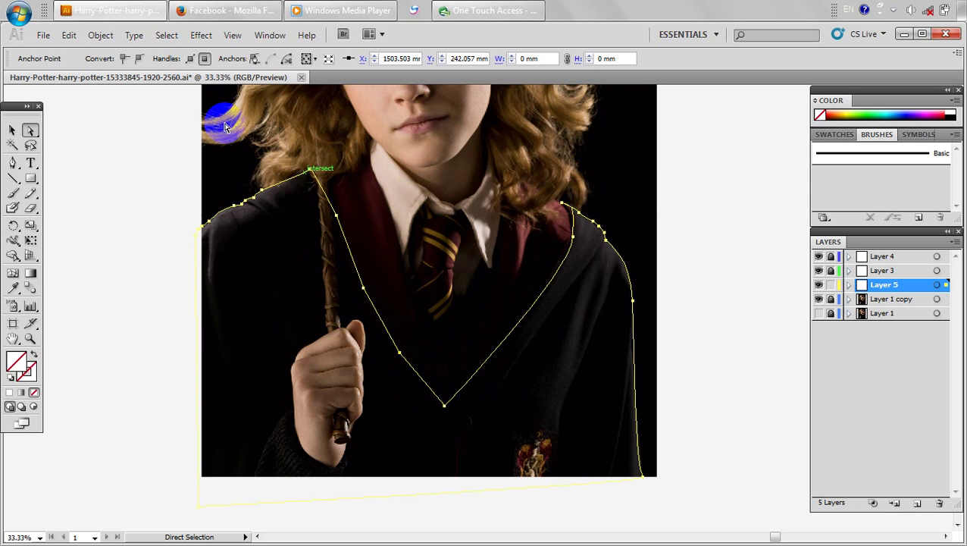
{"action": "left_click", "coordinate": [182, 182]}
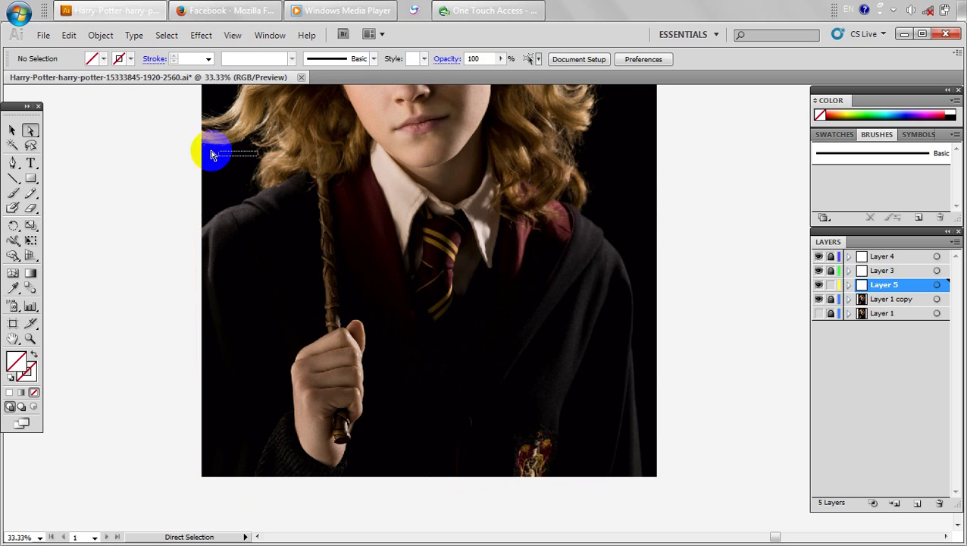
{"action": "left_click_drag", "start_coordinate": [211, 150], "coordinate": [203, 154]}
{"action": "left_click", "coordinate": [154, 179]}
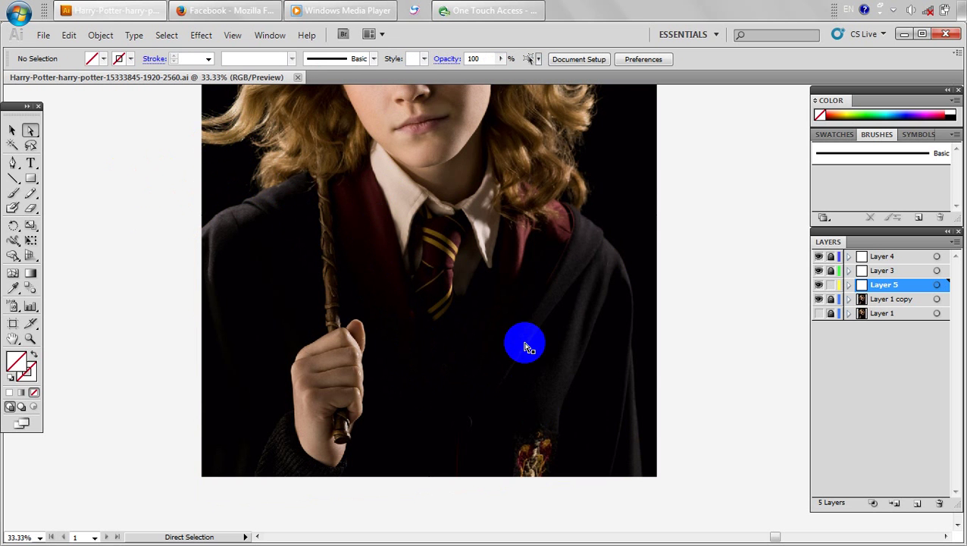
Start a Pen outline of the hand from the sleeve cuff up the wrist and the hand's left side to the upper knuckle.
{"action": "left_click_drag", "start_coordinate": [449, 359], "coordinate": [452, 346]}
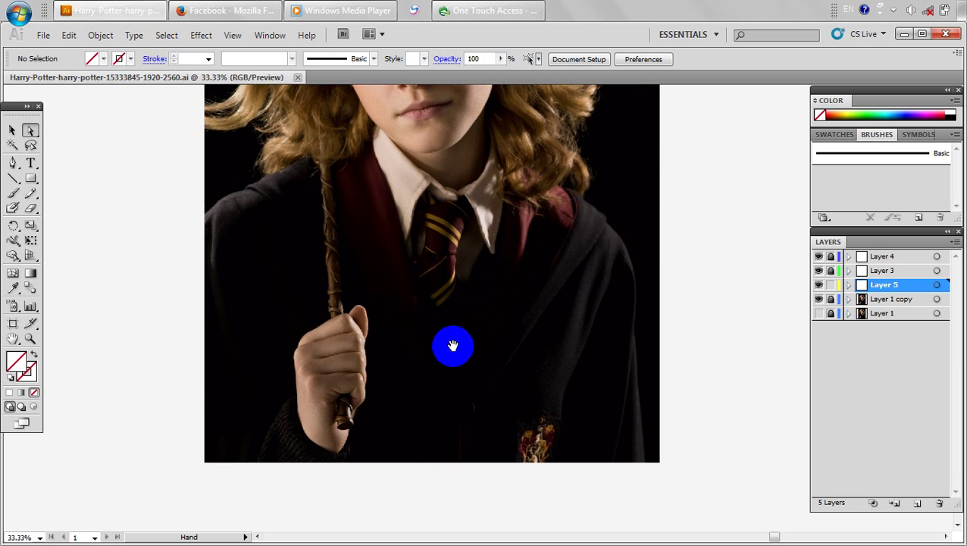
{"action": "left_click", "coordinate": [13, 161]}
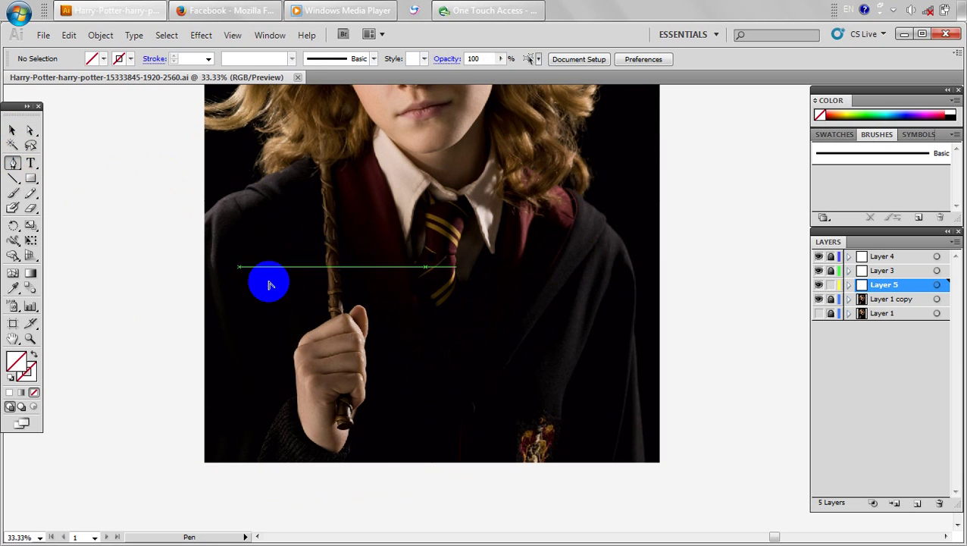
{"action": "scroll", "coordinate": [302, 316], "scroll_direction": "up", "scroll_amount": 2}
{"action": "left_click_drag", "start_coordinate": [351, 465], "coordinate": [339, 334]}
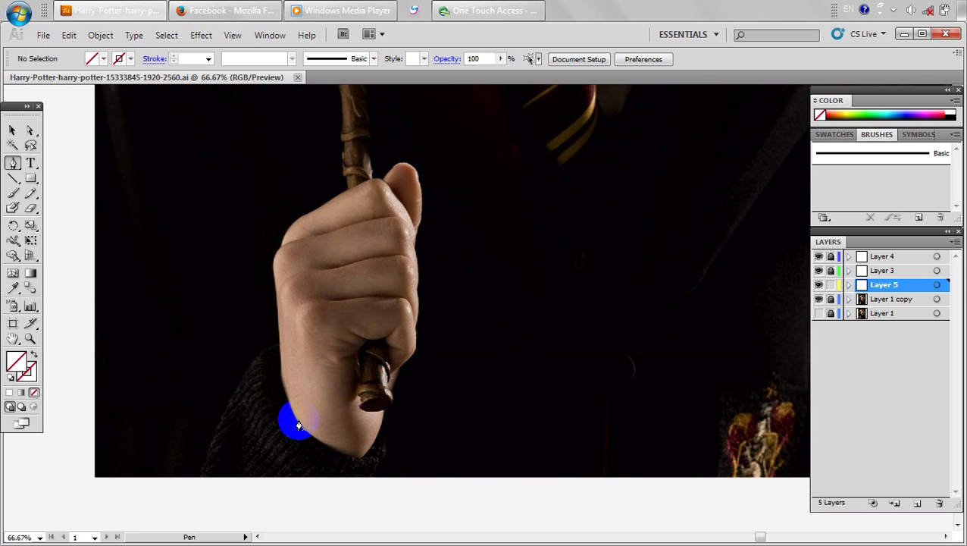
{"action": "scroll", "coordinate": [294, 422], "scroll_direction": "up", "scroll_amount": 1}
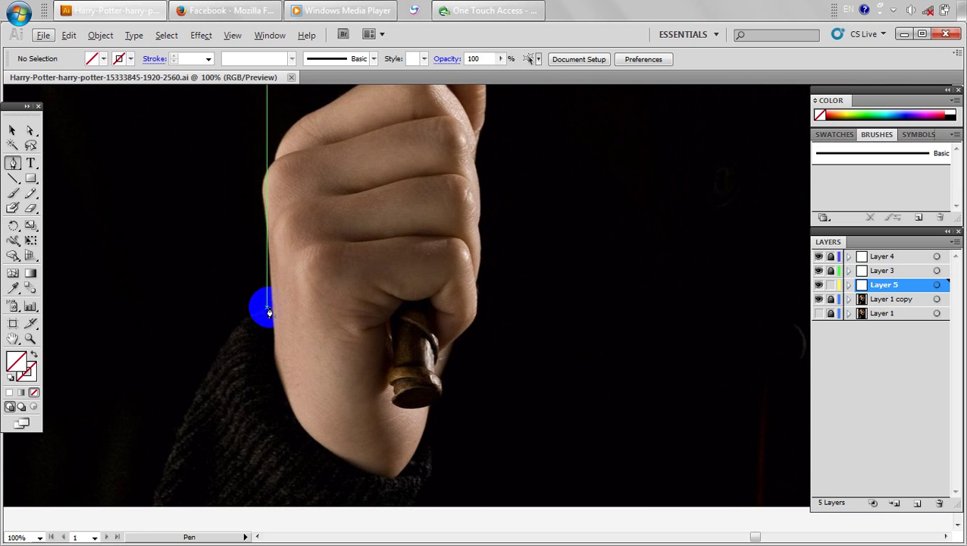
{"action": "left_click_drag", "start_coordinate": [250, 403], "coordinate": [275, 334]}
{"action": "left_click_drag", "start_coordinate": [260, 271], "coordinate": [284, 334]}
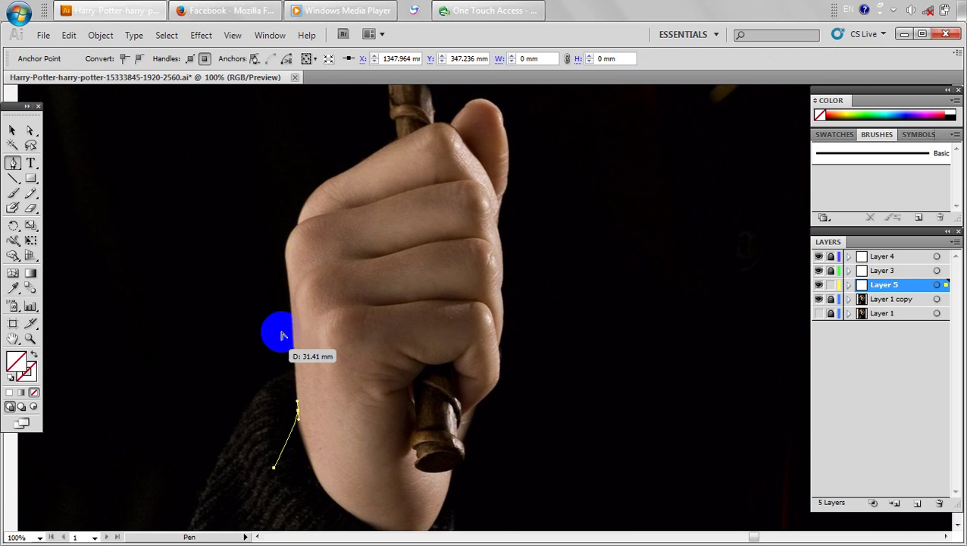
{"action": "scroll", "coordinate": [293, 300], "scroll_direction": "up", "scroll_amount": 2}
{"action": "left_click_drag", "start_coordinate": [287, 256], "coordinate": [285, 242]}
{"action": "left_click", "coordinate": [283, 232]}
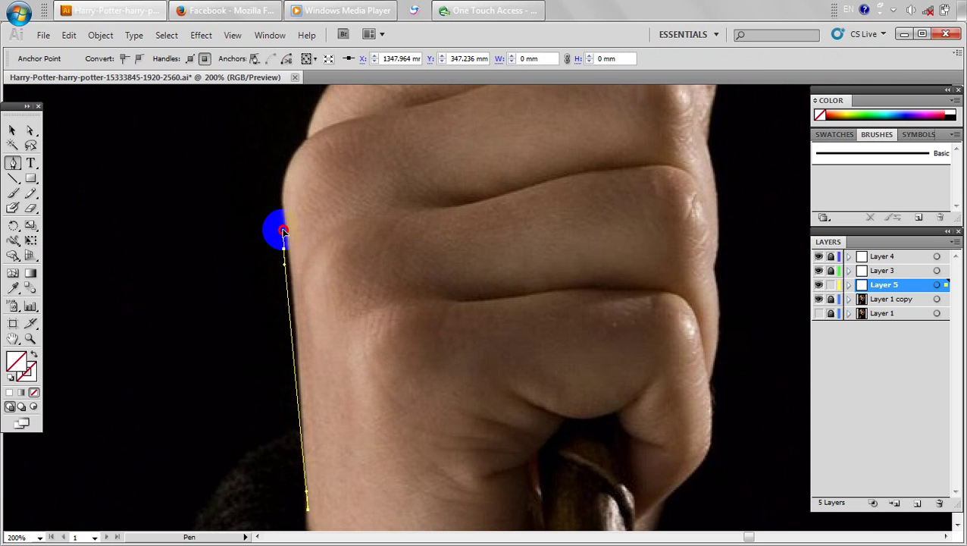
{"action": "left_click_drag", "start_coordinate": [297, 147], "coordinate": [319, 222]}
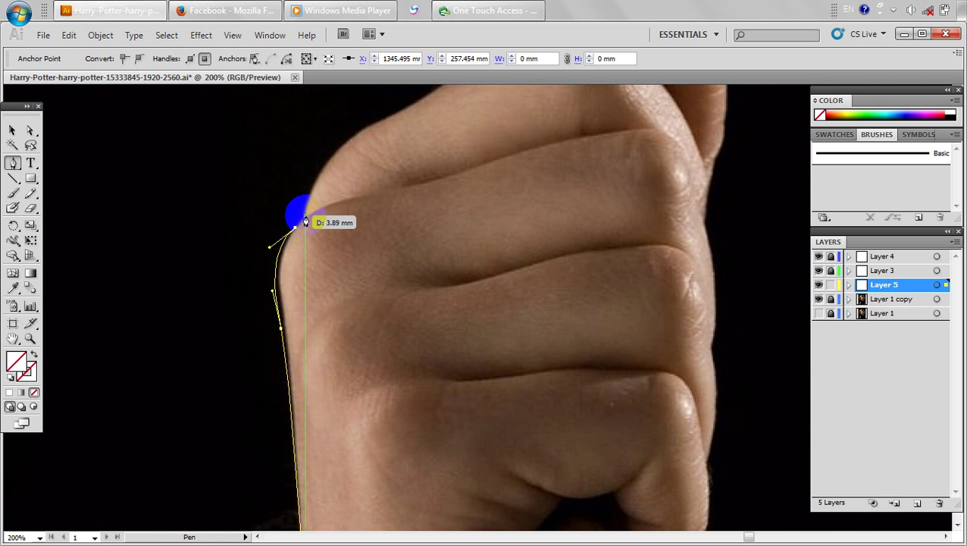
Continue the hand outline over the upper finger and around the thumb down to the right side of the fingers.
{"action": "left_click", "coordinate": [305, 216]}
{"action": "scroll", "coordinate": [313, 189], "scroll_direction": "up", "scroll_amount": 1}
{"action": "left_click_drag", "start_coordinate": [345, 219], "coordinate": [406, 286]}
{"action": "scroll", "coordinate": [424, 182], "scroll_direction": "up", "scroll_amount": 1}
{"action": "scroll", "coordinate": [440, 197], "scroll_direction": "right", "scroll_amount": 1}
{"action": "key", "text": "space"}
{"action": "left_click_drag", "start_coordinate": [480, 240], "coordinate": [571, 457]}
{"action": "key", "text": "ctrl"}
{"action": "key", "text": "space"}
{"action": "left_click_drag", "start_coordinate": [572, 456], "coordinate": [542, 284]}
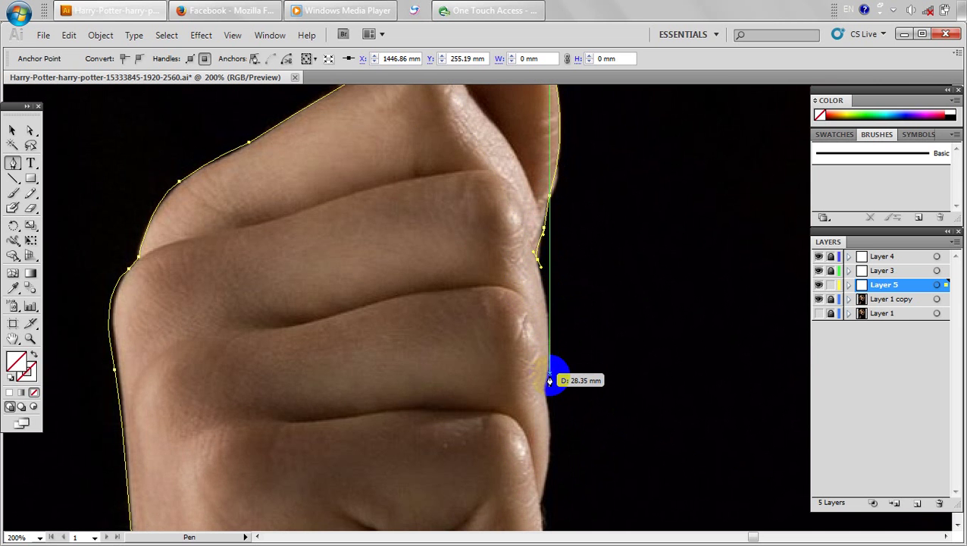
Extend the hand outline down the right edge of the lower fingers and the palm to the wand's end.
{"action": "left_click_drag", "start_coordinate": [546, 378], "coordinate": [539, 401]}
{"action": "key", "text": "space"}
{"action": "left_click_drag", "start_coordinate": [539, 401], "coordinate": [502, 277]}
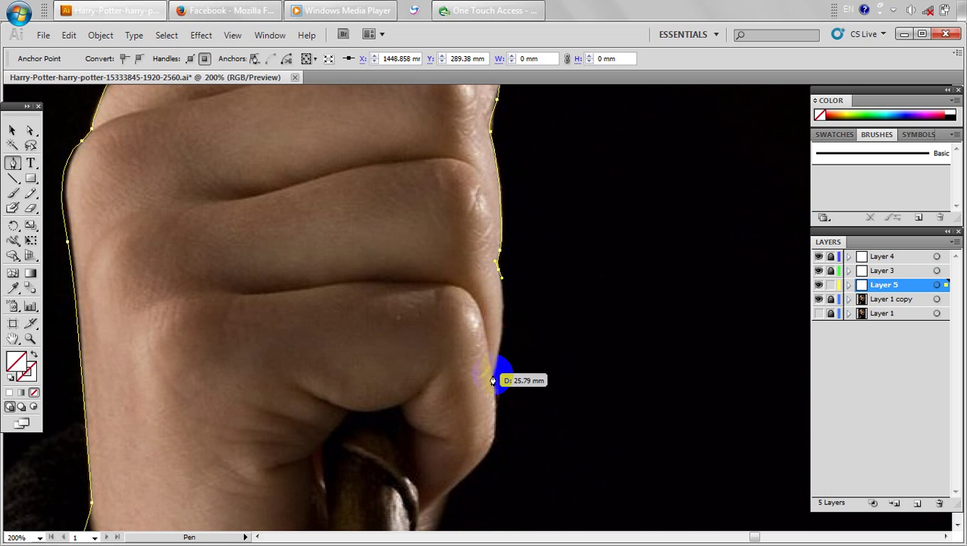
{"action": "left_click_drag", "start_coordinate": [493, 373], "coordinate": [478, 396]}
{"action": "key", "text": "space"}
{"action": "left_click_drag", "start_coordinate": [485, 409], "coordinate": [437, 279]}
{"action": "key", "text": "space"}
{"action": "left_click_drag", "start_coordinate": [406, 355], "coordinate": [416, 273]}
{"action": "key", "text": "space"}
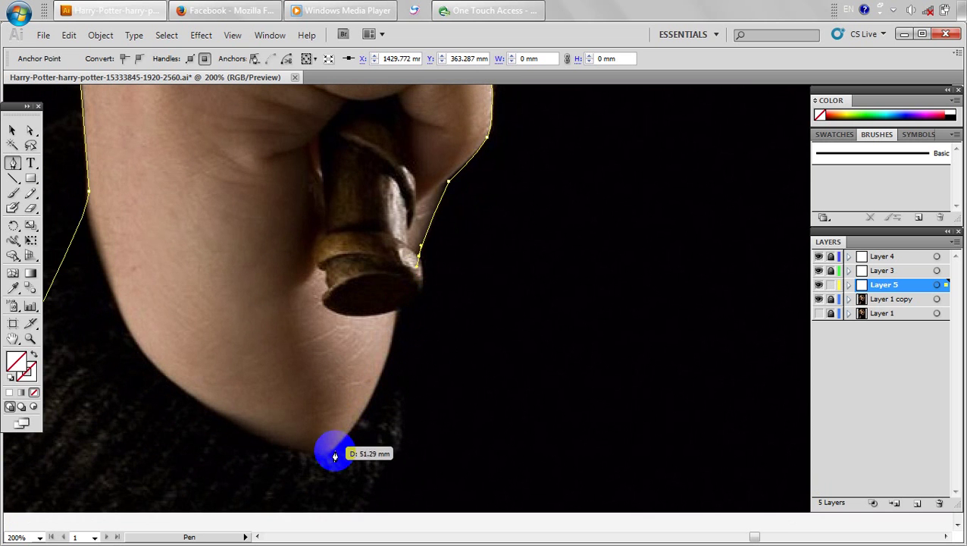
Undo the long curve to the wrist and retrace the palm edge below the wand's end down to the wrist's lowest point.
{"action": "left_click_drag", "start_coordinate": [327, 460], "coordinate": [285, 472]}
{"action": "key", "text": "ctrl+z"}
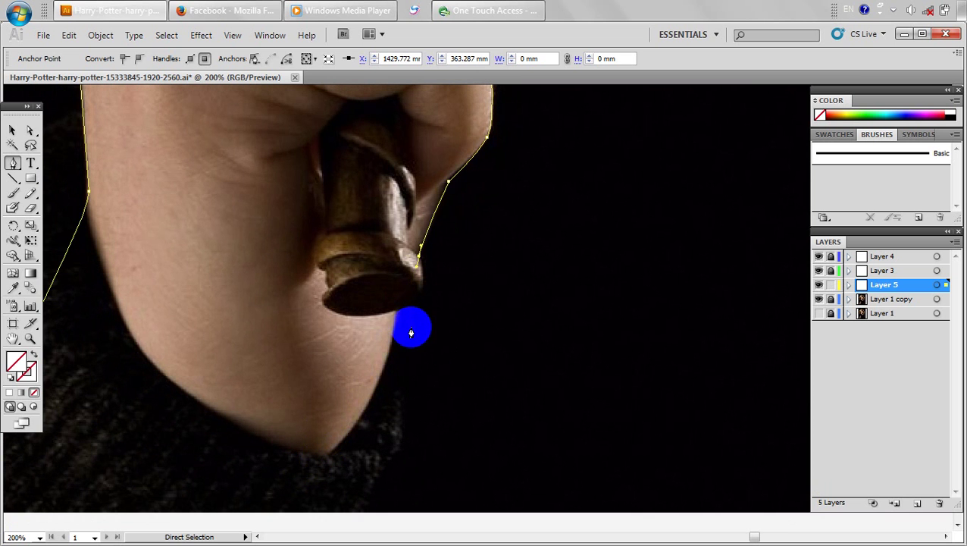
{"action": "left_click_drag", "start_coordinate": [400, 321], "coordinate": [270, 503]}
{"action": "scroll", "coordinate": [311, 378], "scroll_direction": "down", "scroll_amount": 1}
{"action": "left_click_drag", "start_coordinate": [304, 378], "coordinate": [368, 332]}
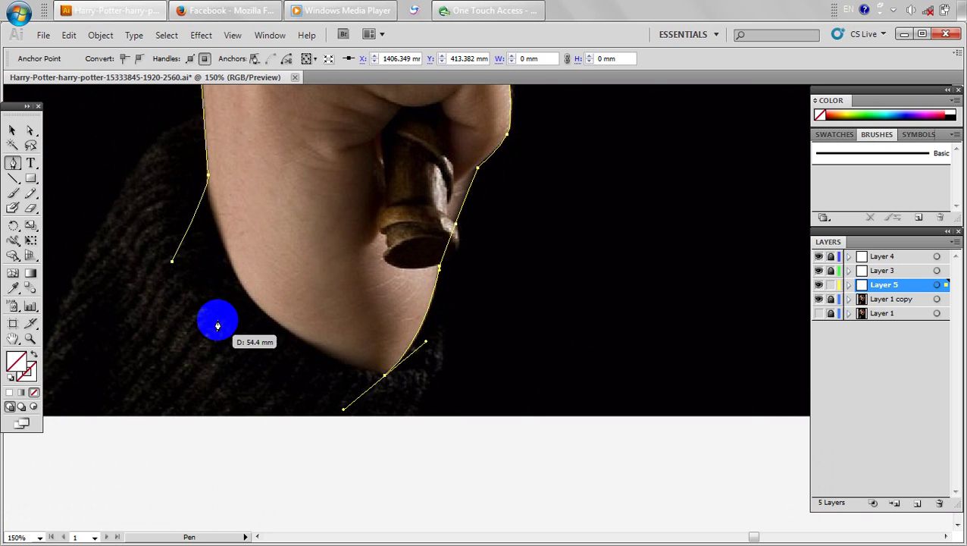
Close the hand outline with a curve along the lower left edge of the wrist and deselect it.
{"action": "left_click_drag", "start_coordinate": [173, 262], "coordinate": [236, 313]}
{"action": "left_click", "coordinate": [156, 231], "text": "ctrl"}
Start a Pen outline of the sleeve down its left edge, below the photo's bottom edge and up the cuff's right side.
{"action": "left_click_drag", "start_coordinate": [268, 227], "coordinate": [316, 206]}
{"action": "left_click", "coordinate": [292, 245]}
{"action": "scroll", "coordinate": [279, 270], "scroll_direction": "down", "scroll_amount": 1}
{"action": "left_click_drag", "start_coordinate": [289, 254], "coordinate": [283, 281]}
{"action": "left_click", "coordinate": [306, 235]}
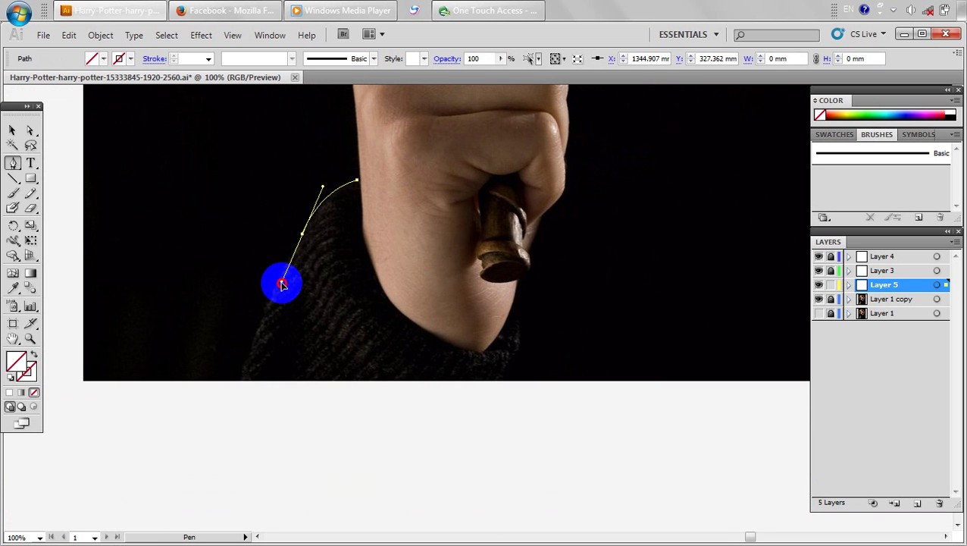
{"action": "left_click_drag", "start_coordinate": [236, 389], "coordinate": [452, 489]}
{"action": "scroll", "coordinate": [487, 402], "scroll_direction": "up", "scroll_amount": 2}
{"action": "left_click", "coordinate": [528, 352]}
{"action": "left_click_drag", "start_coordinate": [531, 333], "coordinate": [531, 326]}
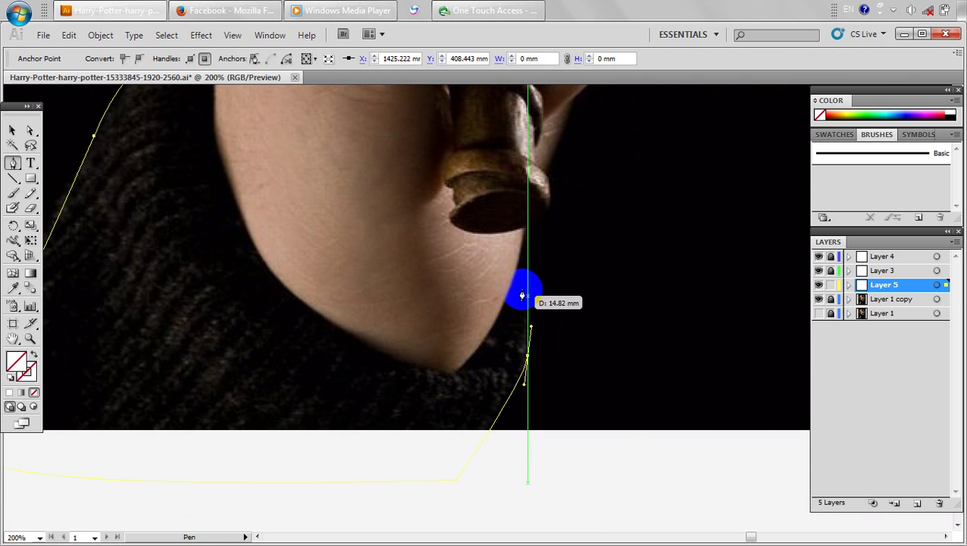
Continue the sleeve outline along the cuff's inner edge around the wrist, close it at its starting point and deselect it.
{"action": "left_click_drag", "start_coordinate": [512, 276], "coordinate": [500, 279]}
{"action": "left_click", "coordinate": [512, 277]}
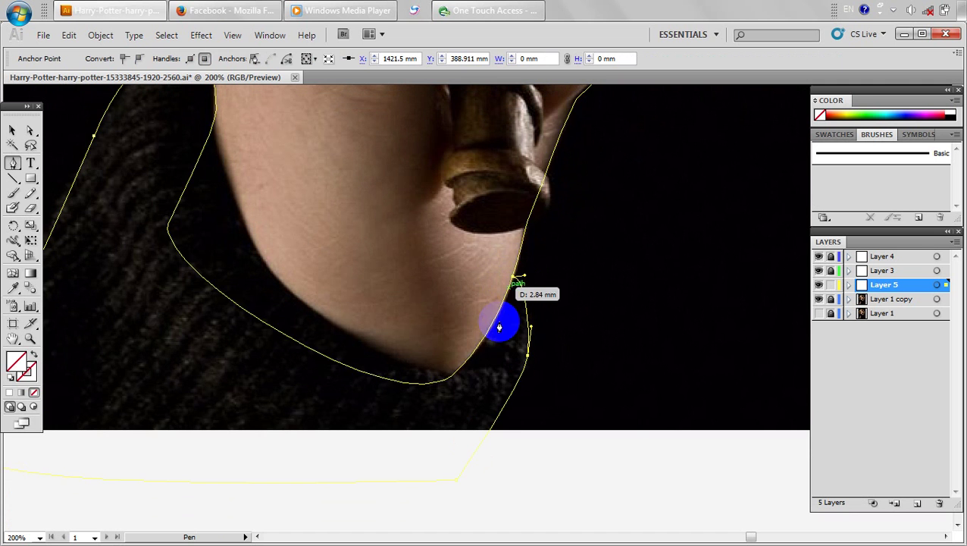
{"action": "left_click_drag", "start_coordinate": [458, 368], "coordinate": [432, 383]}
{"action": "left_click", "coordinate": [457, 369]}
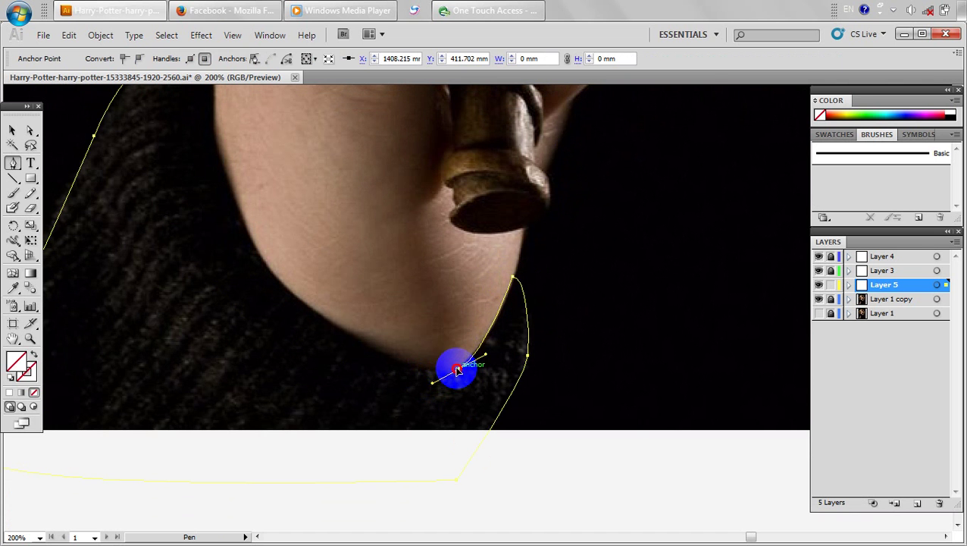
{"action": "left_click_drag", "start_coordinate": [344, 334], "coordinate": [258, 240]}
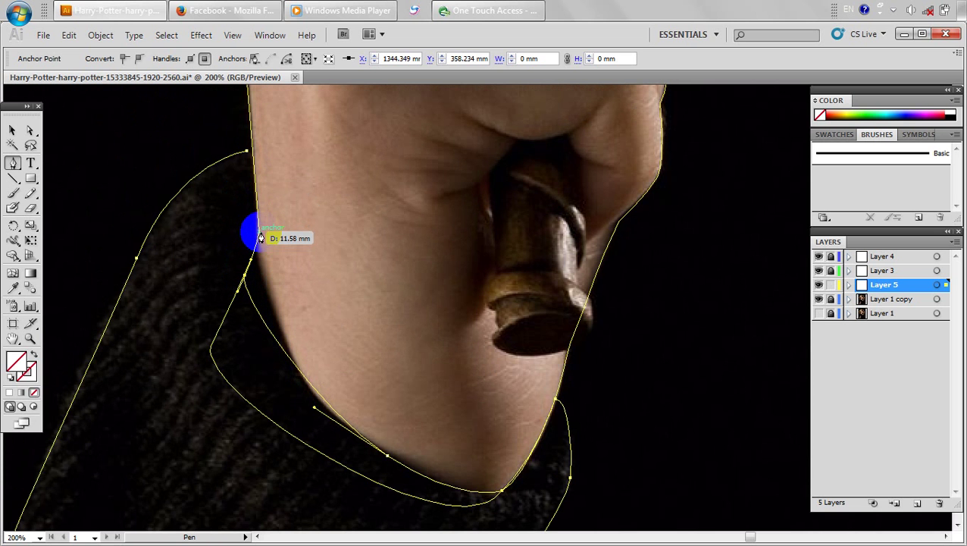
{"action": "left_click", "coordinate": [259, 232]}
{"action": "left_click", "coordinate": [247, 150]}
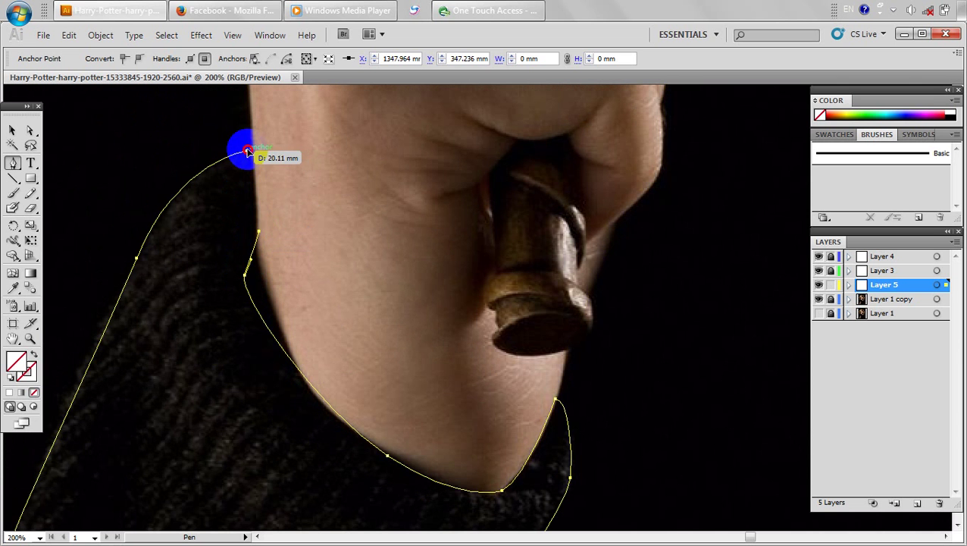
{"action": "left_click_drag", "start_coordinate": [248, 151], "coordinate": [240, 166]}
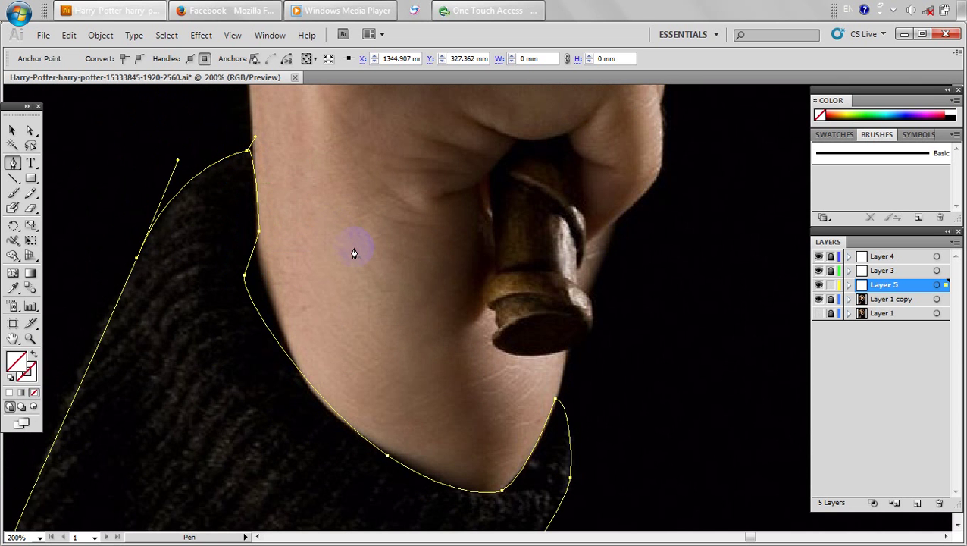
{"action": "left_click", "coordinate": [365, 278], "text": "ctrl"}
Examine the fingers, thumb, palm and wand end in the photo for the next parts to trace.
{"action": "left_click_drag", "start_coordinate": [382, 312], "coordinate": [436, 316]}
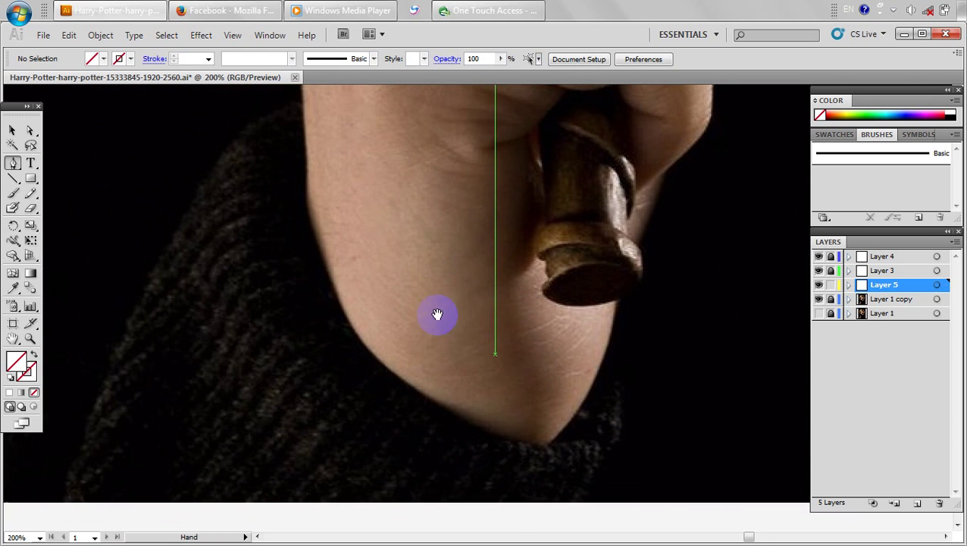
{"action": "left_click_drag", "start_coordinate": [472, 145], "coordinate": [412, 302]}
{"action": "left_click_drag", "start_coordinate": [415, 242], "coordinate": [404, 362]}
{"action": "scroll", "coordinate": [438, 273], "scroll_direction": "down", "scroll_amount": 1}
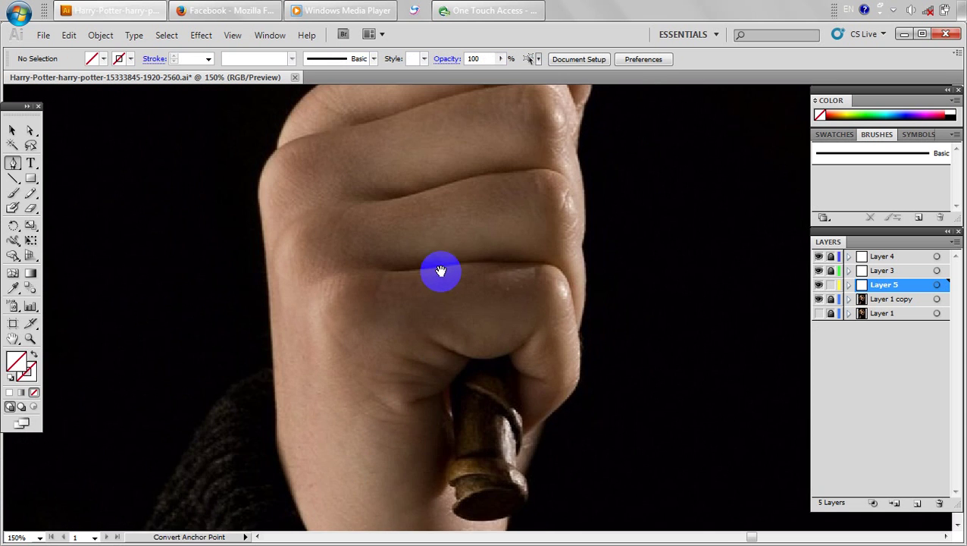
{"action": "left_click_drag", "start_coordinate": [434, 334], "coordinate": [426, 423]}
{"action": "left_click_drag", "start_coordinate": [410, 257], "coordinate": [397, 314]}
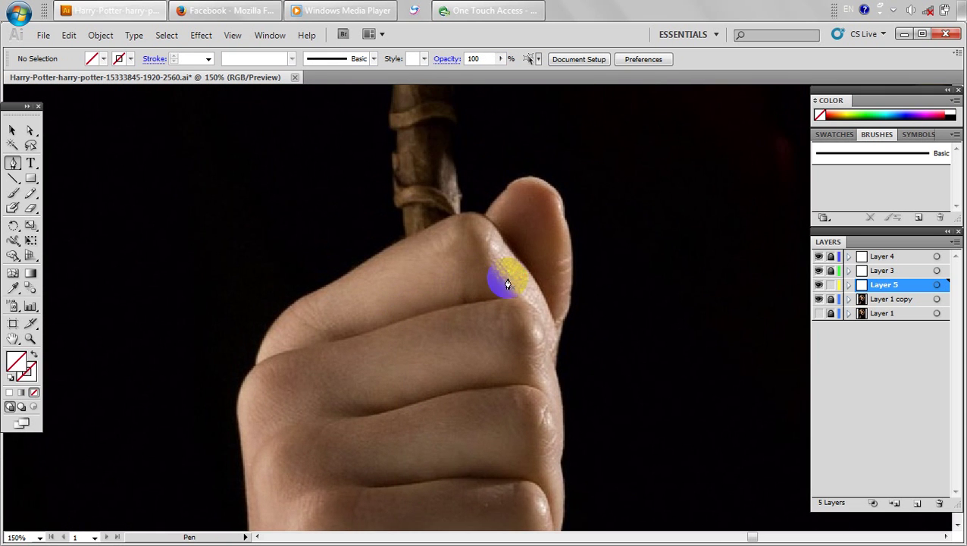
{"action": "left_click_drag", "start_coordinate": [343, 368], "coordinate": [391, 206]}
{"action": "left_click_drag", "start_coordinate": [382, 413], "coordinate": [380, 315]}
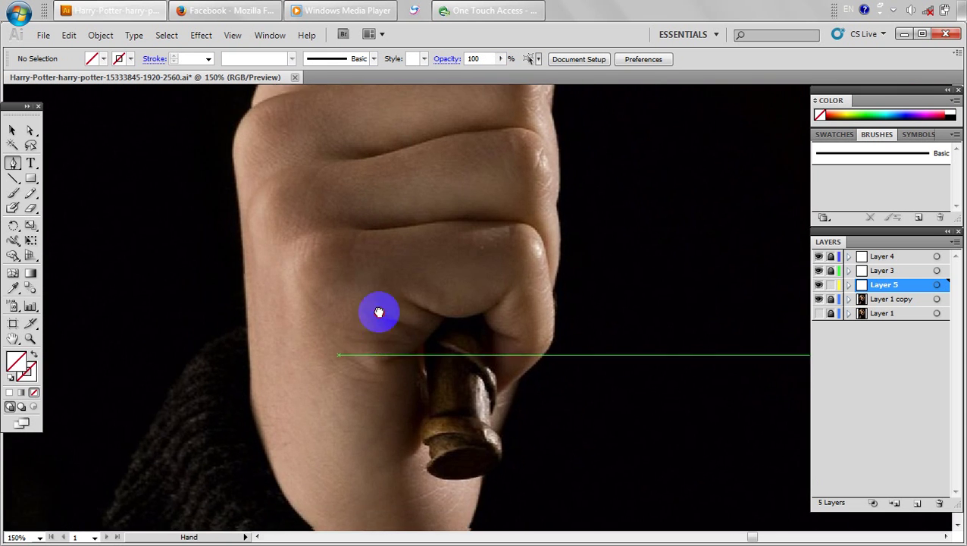
{"action": "left_click_drag", "start_coordinate": [454, 377], "coordinate": [443, 331]}
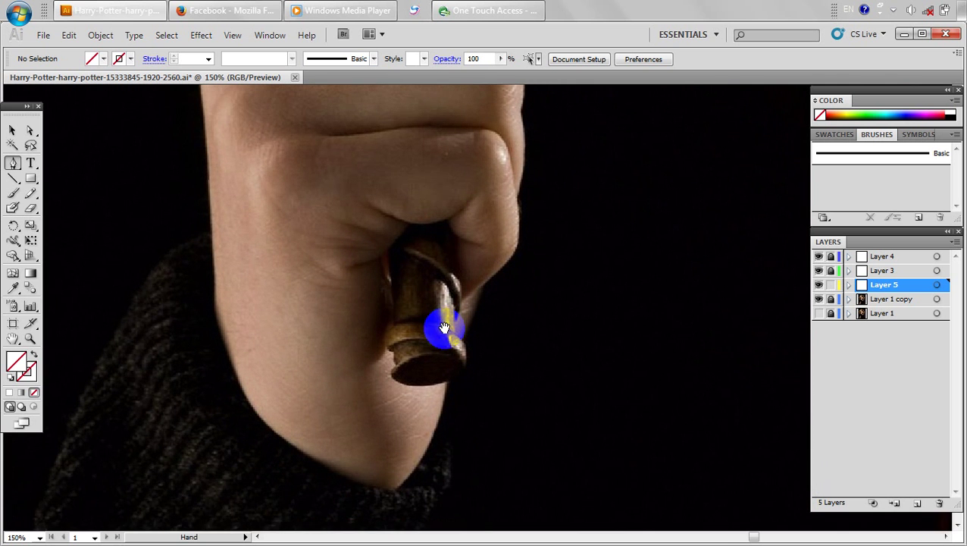
Start a Pen outline of the wand handle's end, curving along the lower rim from its left side to the right.
{"action": "scroll", "coordinate": [430, 365], "scroll_direction": "up", "scroll_amount": 1}
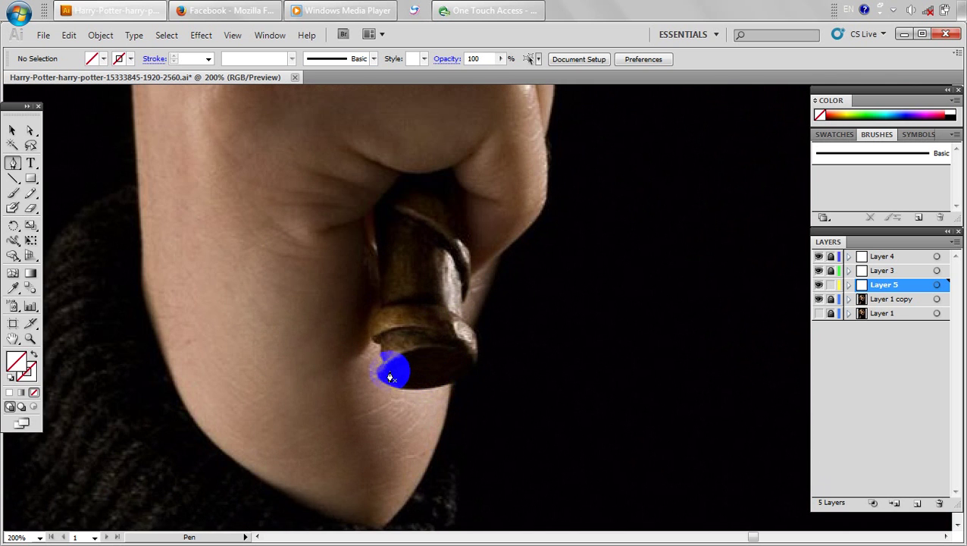
{"action": "left_click", "coordinate": [389, 377], "text": "ctrl"}
{"action": "left_click", "coordinate": [388, 374], "text": "ctrl+alt"}
{"action": "left_click", "coordinate": [382, 364]}
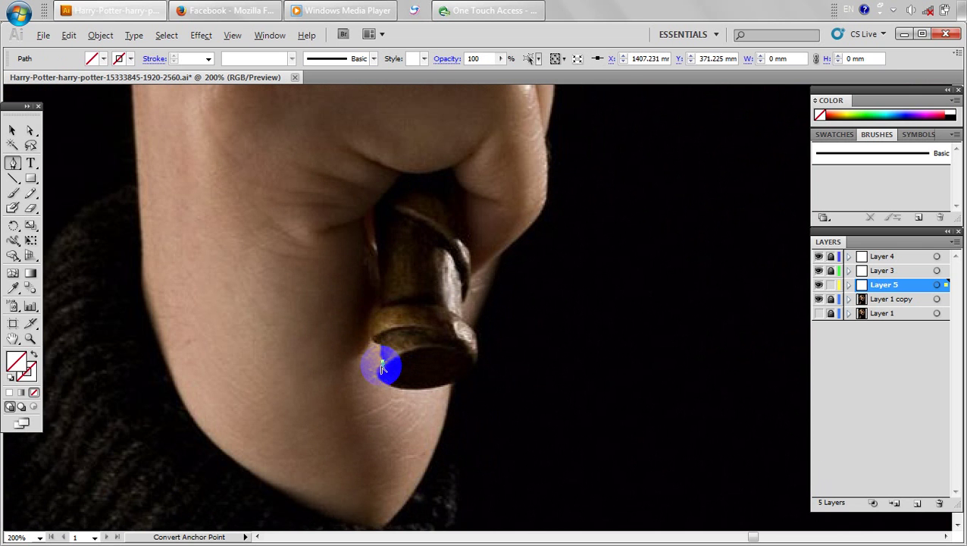
{"action": "left_click", "coordinate": [385, 368], "text": "ctrl"}
{"action": "left_click_drag", "start_coordinate": [383, 393], "coordinate": [444, 404]}
{"action": "left_click_drag", "start_coordinate": [526, 355], "coordinate": [539, 327]}
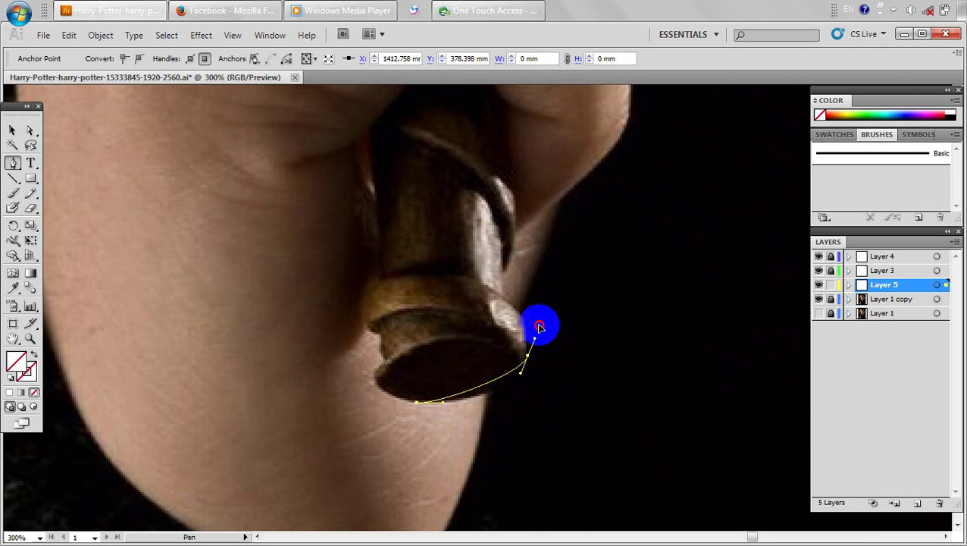
Continue the wand handle outline up its right edge over the rim, the shaft and the twisted ridge.
{"action": "left_click", "coordinate": [524, 311]}
{"action": "left_click_drag", "start_coordinate": [509, 293], "coordinate": [535, 352]}
{"action": "left_click", "coordinate": [506, 263]}
{"action": "key", "text": "space"}
{"action": "left_click_drag", "start_coordinate": [531, 266], "coordinate": [529, 346]}
{"action": "left_click", "coordinate": [516, 243]}
{"action": "key", "text": "space"}
{"action": "left_click", "coordinate": [528, 303]}
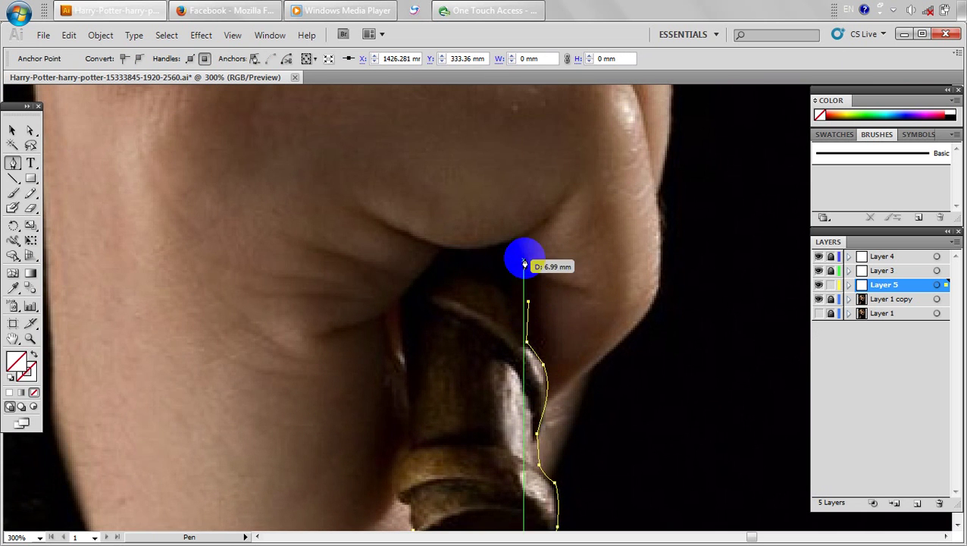
Trace the wand handle outline across its top under the finger and down its left edge, close it and deselect it.
{"action": "left_click_drag", "start_coordinate": [523, 263], "coordinate": [410, 452]}
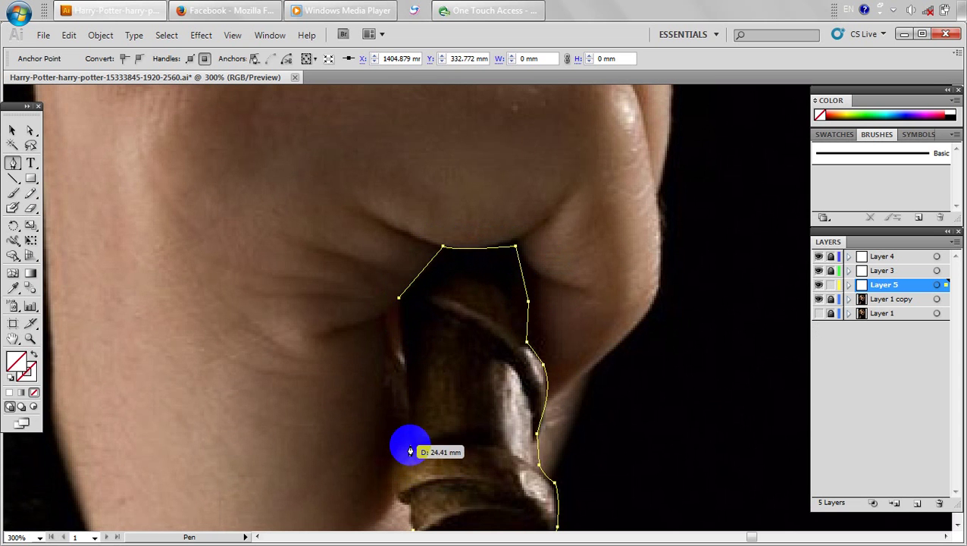
{"action": "left_click", "coordinate": [410, 446]}
{"action": "left_click_drag", "start_coordinate": [398, 497], "coordinate": [436, 368]}
{"action": "left_click", "coordinate": [431, 289], "text": "ctrl"}
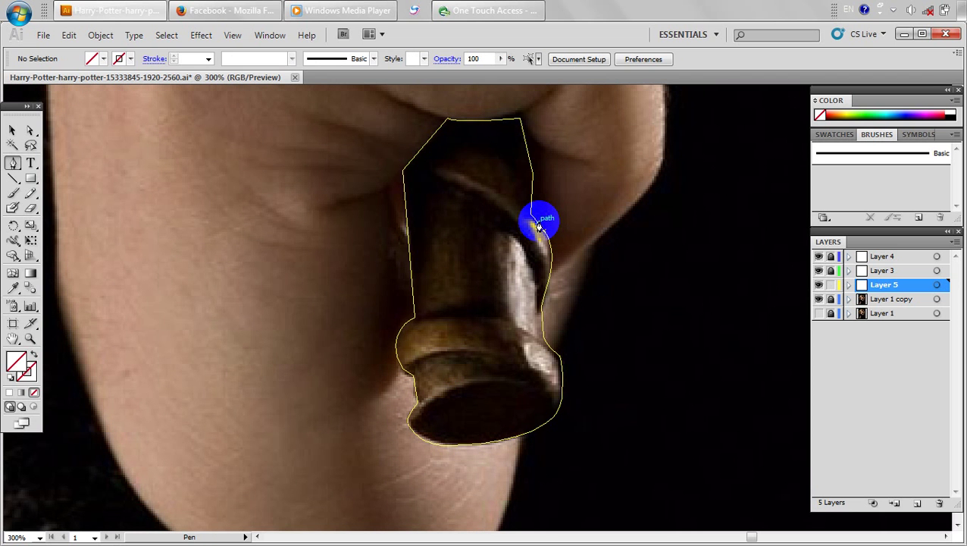
{"action": "left_click", "coordinate": [410, 365]}
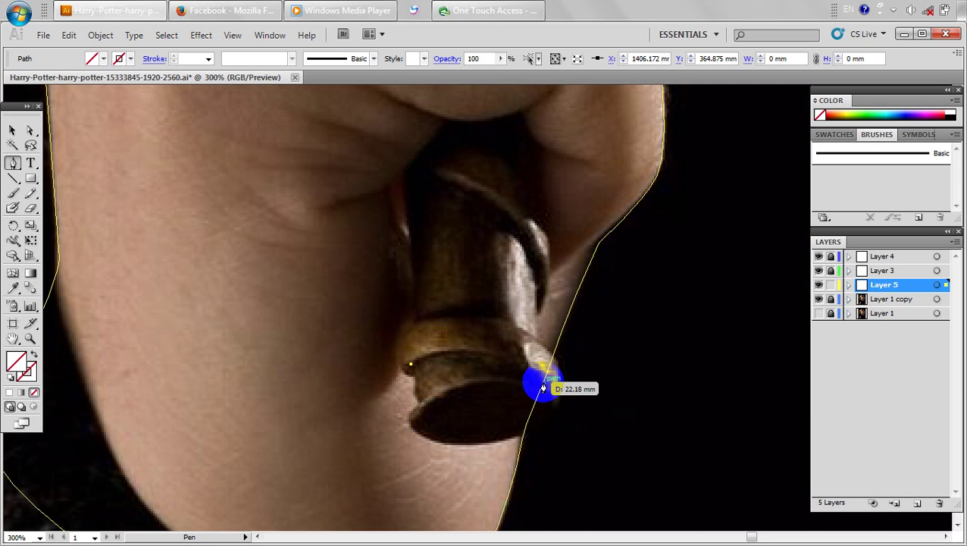
{"action": "left_click_drag", "start_coordinate": [535, 376], "coordinate": [595, 430]}
{"action": "key", "text": "ctrl+z"}
{"action": "key", "text": "ctrl+z"}
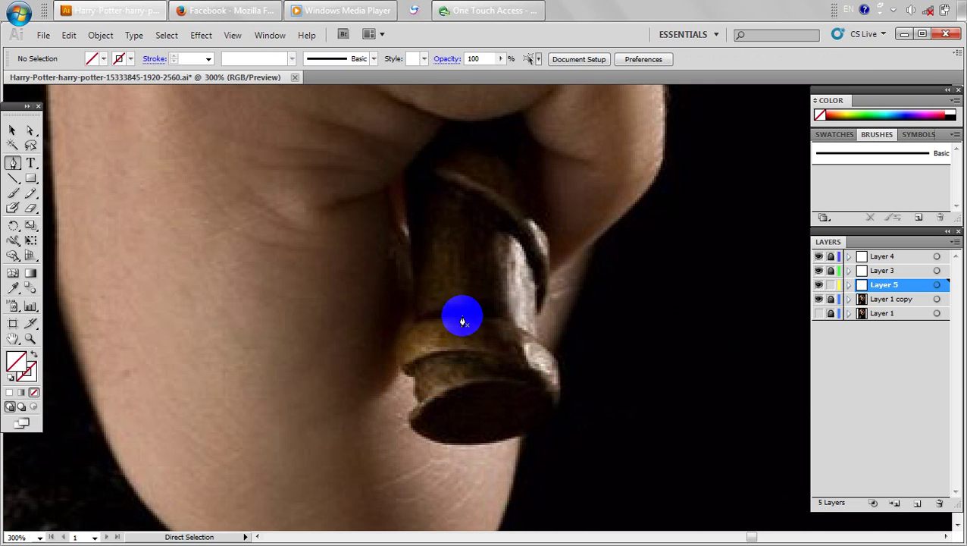
{"action": "left_click", "coordinate": [414, 317]}
{"action": "left_click_drag", "start_coordinate": [539, 339], "coordinate": [598, 386]}
{"action": "key", "text": "ctrl+z"}
{"action": "key", "text": "ctrl+z"}
{"action": "key", "text": "space"}
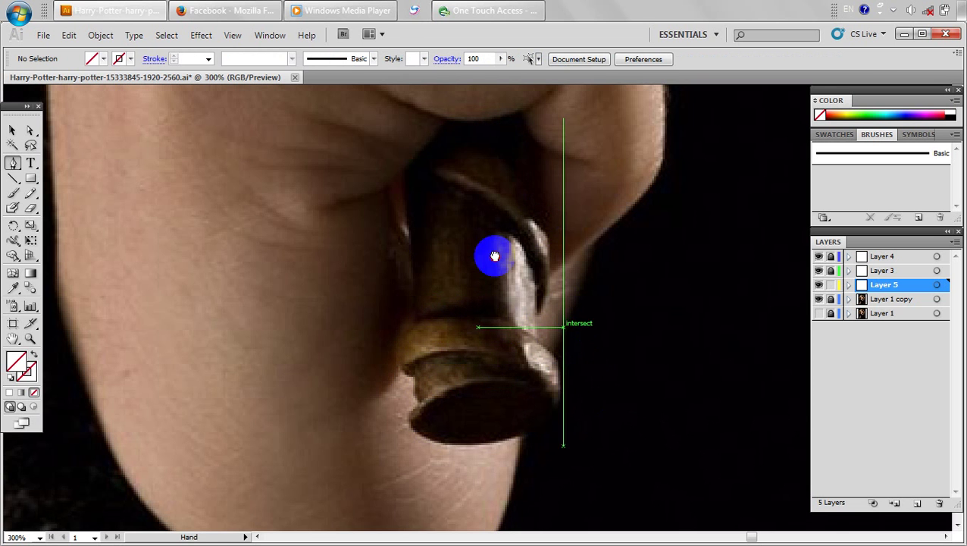
{"action": "left_click_drag", "start_coordinate": [479, 244], "coordinate": [495, 312]}
{"action": "left_click", "coordinate": [439, 239]}
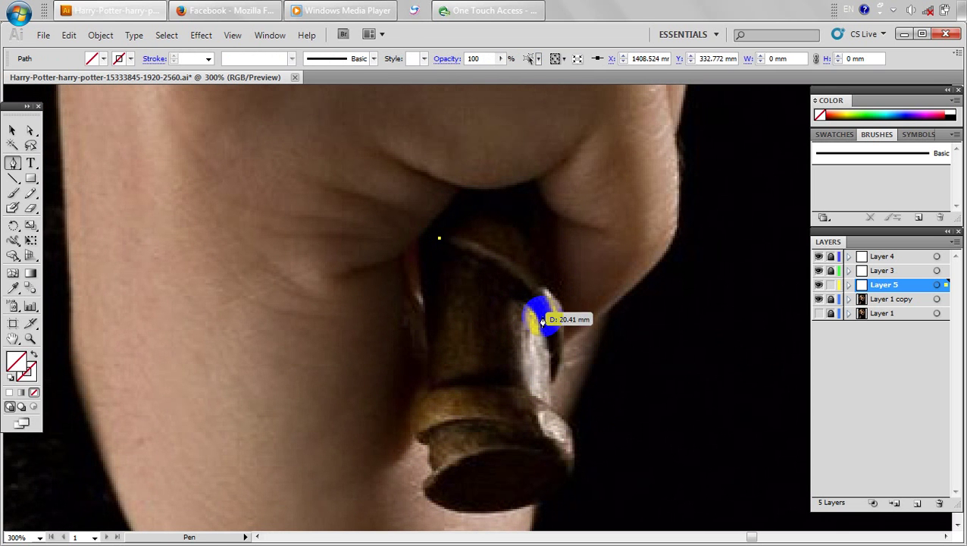
{"action": "left_click_drag", "start_coordinate": [548, 325], "coordinate": [579, 385]}
{"action": "key", "text": "ctrl+z"}
{"action": "key", "text": "ctrl+z"}
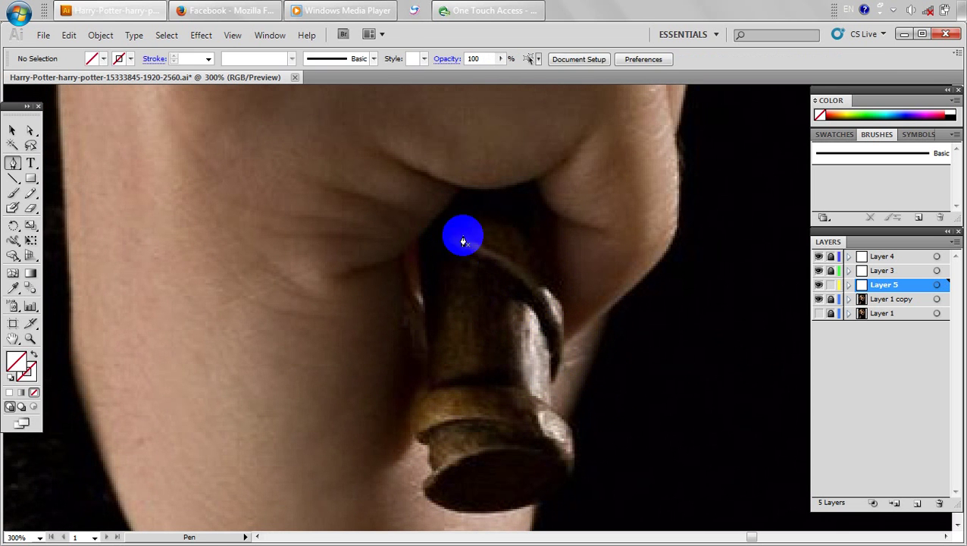
{"action": "left_click", "coordinate": [468, 203]}
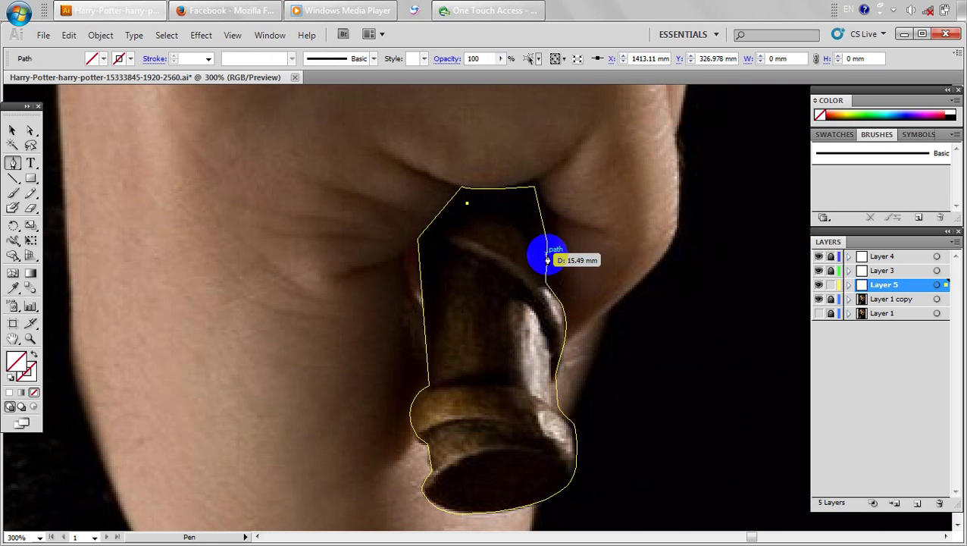
{"action": "left_click_drag", "start_coordinate": [549, 255], "coordinate": [589, 294]}
{"action": "key", "text": "ctrl+z"}
{"action": "key", "text": "ctrl+z"}
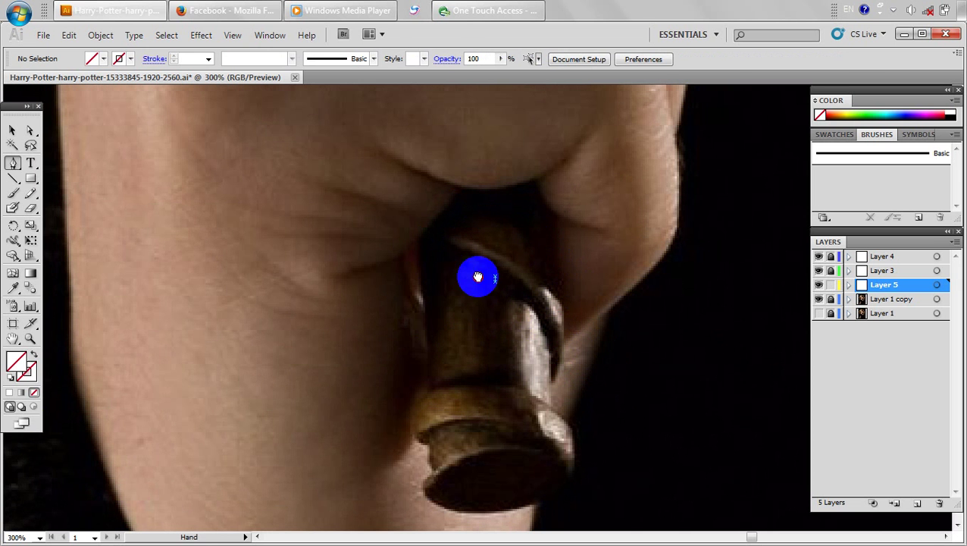
{"action": "scroll", "coordinate": [475, 275], "scroll_direction": "up", "scroll_amount": 2}
{"action": "scroll", "coordinate": [467, 268], "scroll_direction": "down", "scroll_amount": 1}
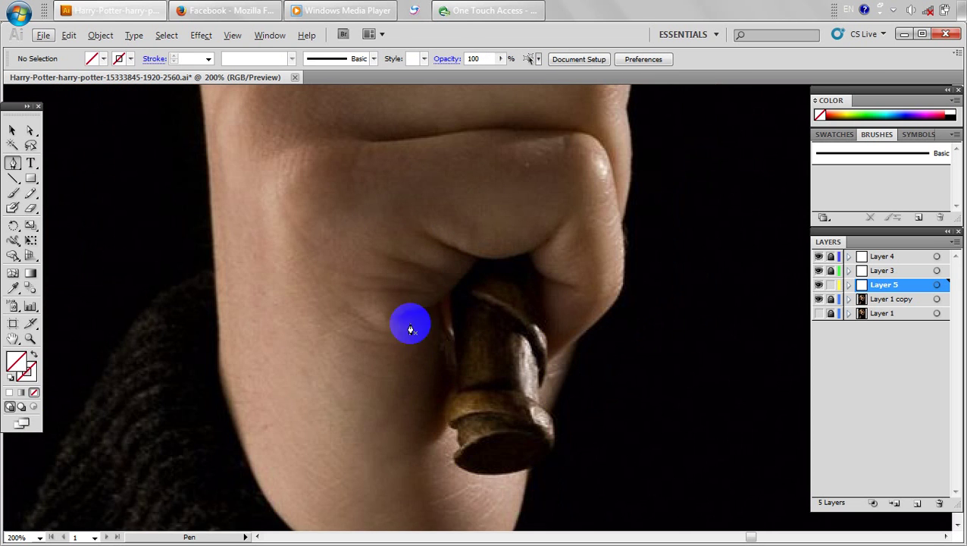
{"action": "left_click_drag", "start_coordinate": [406, 314], "coordinate": [450, 291]}
{"action": "key", "text": "ctrl+z"}
{"action": "left_click", "coordinate": [440, 279], "text": "ctrl"}
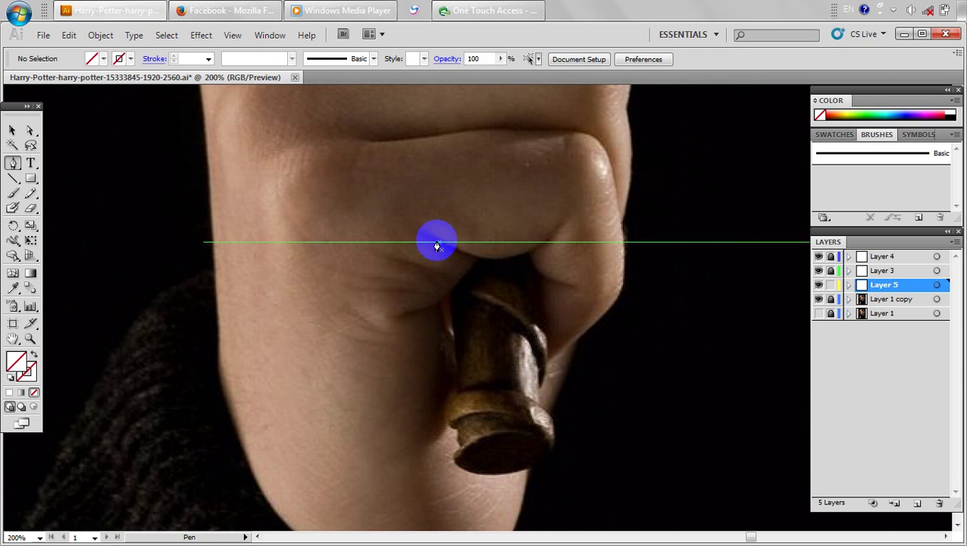
Trace the skin crease under the lowest finger, left of the wand's top, as a short open curve and deselect it.
{"action": "left_click", "coordinate": [431, 231]}
{"action": "mouse_move", "coordinate": [496, 264]}
{"action": "left_mouse_down"}
{"action": "mouse_move", "coordinate": [476, 262]}
{"action": "mouse_move", "coordinate": [494, 259]}
{"action": "left_mouse_up"}
{"action": "left_click", "coordinate": [541, 249], "text": "ctrl"}
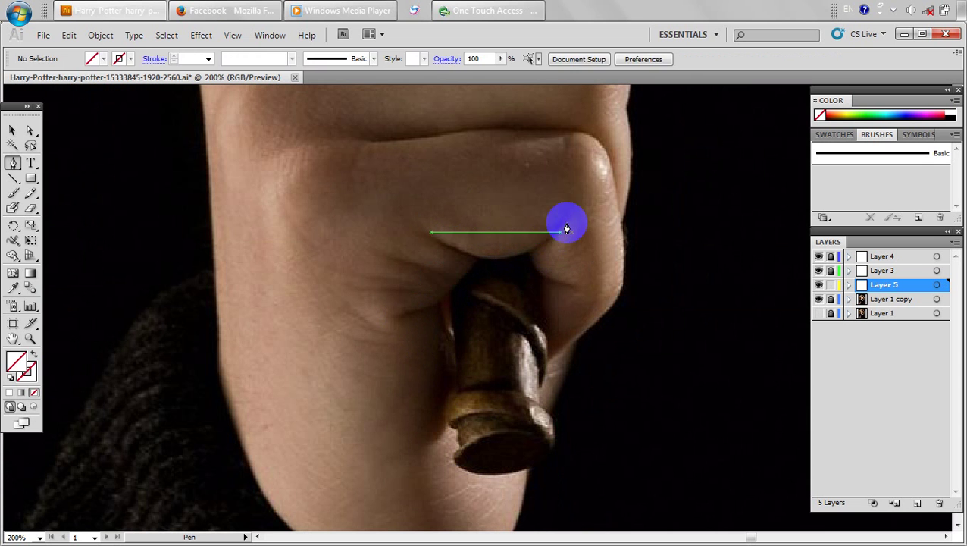
Trace the skin folds right of the wand's top on the lowest finger as short open Pen lines.
{"action": "left_click", "coordinate": [567, 223]}
{"action": "left_click_drag", "start_coordinate": [532, 251], "coordinate": [580, 291]}
{"action": "left_click", "coordinate": [540, 277], "text": "ctrl"}
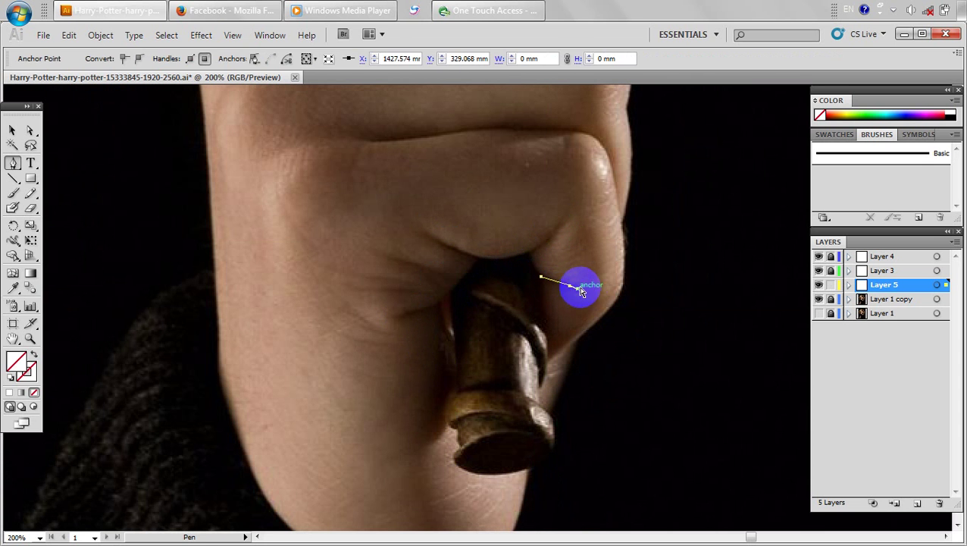
{"action": "key", "text": "ctrl+z"}
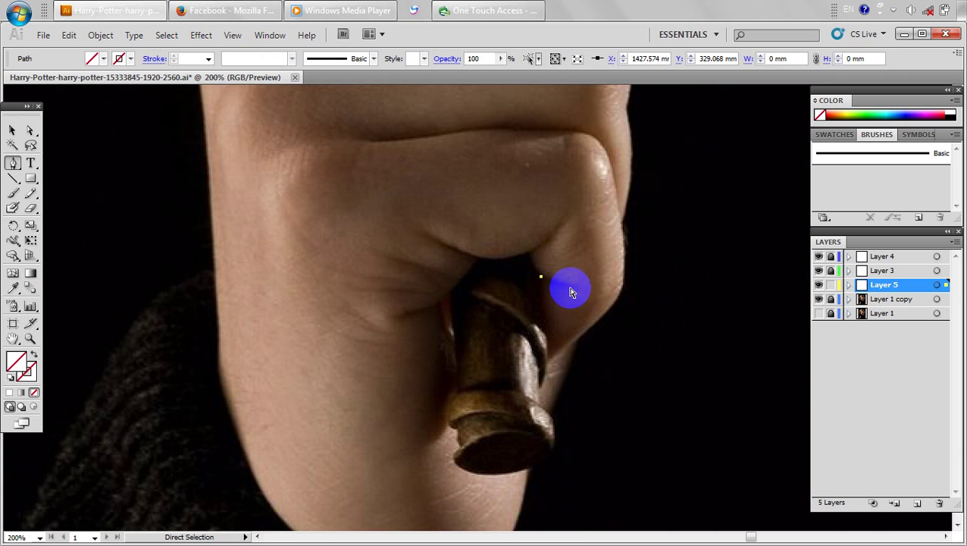
{"action": "left_click", "coordinate": [572, 292], "text": "ctrl"}
{"action": "left_click", "coordinate": [570, 292]}
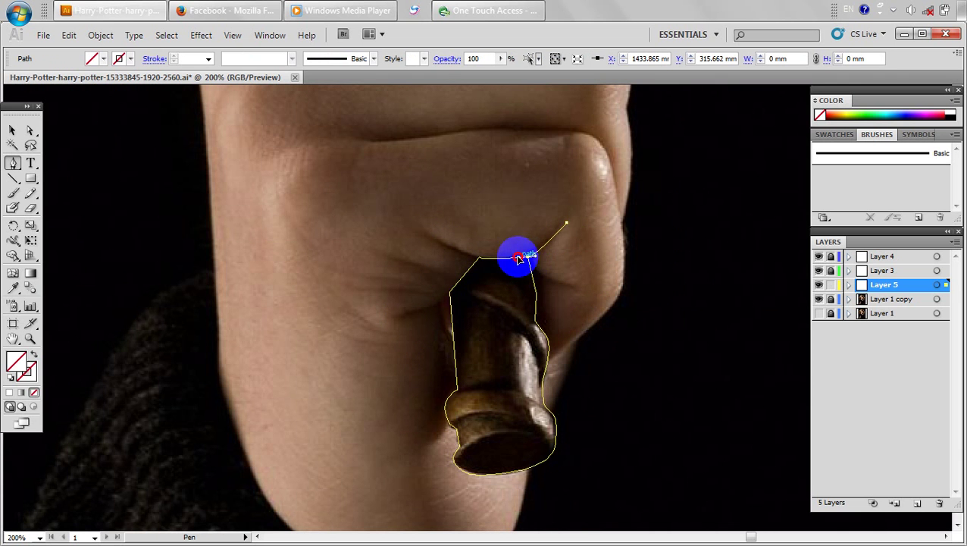
{"action": "left_click", "coordinate": [517, 258]}
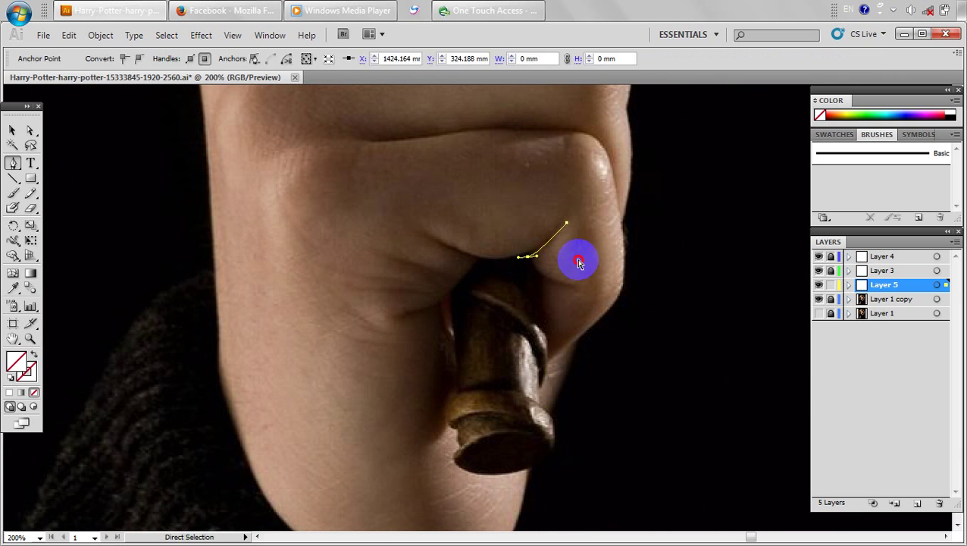
{"action": "left_click", "coordinate": [479, 324], "text": "ctrl"}
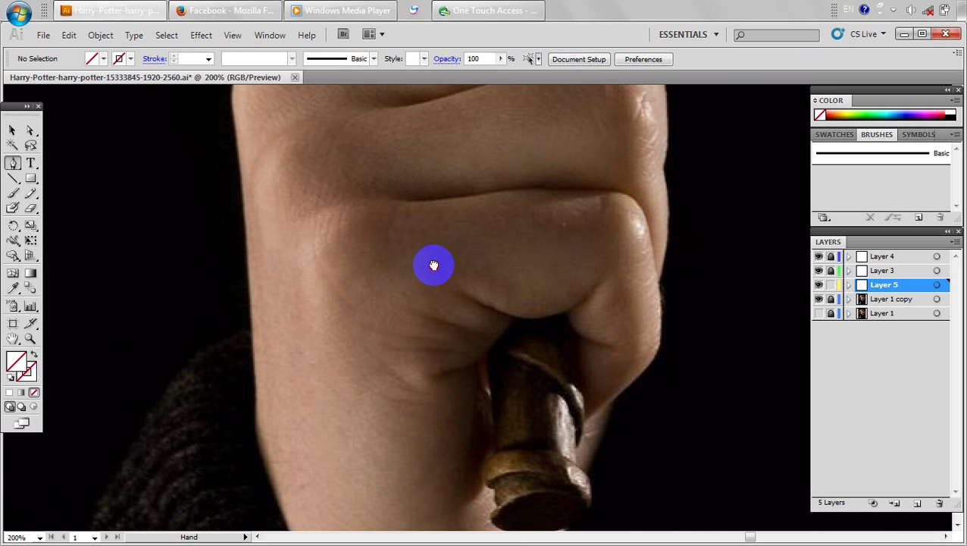
Start an open Pen path at the inner end of the crease above the lowest finger.
{"action": "left_click_drag", "start_coordinate": [434, 264], "coordinate": [402, 293]}
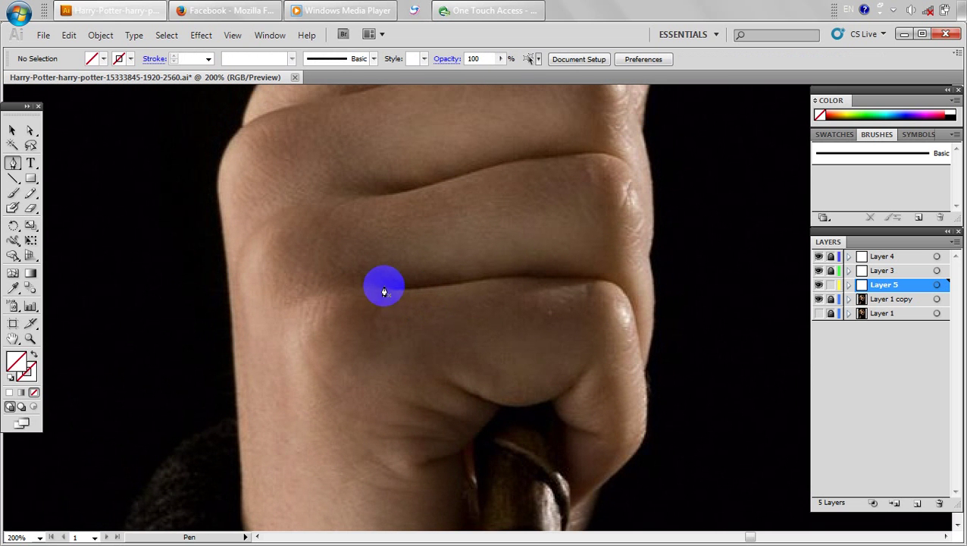
{"action": "left_click", "coordinate": [385, 286]}
{"action": "left_click_drag", "start_coordinate": [501, 277], "coordinate": [541, 269]}
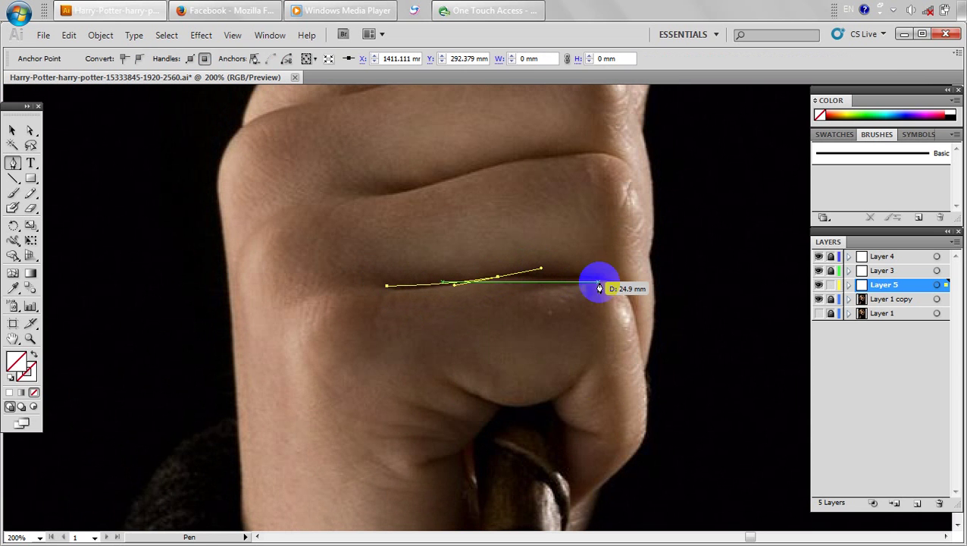
{"action": "left_click", "coordinate": [611, 283]}
{"action": "key", "text": "ctrl+z"}
{"action": "left_click", "coordinate": [595, 282]}
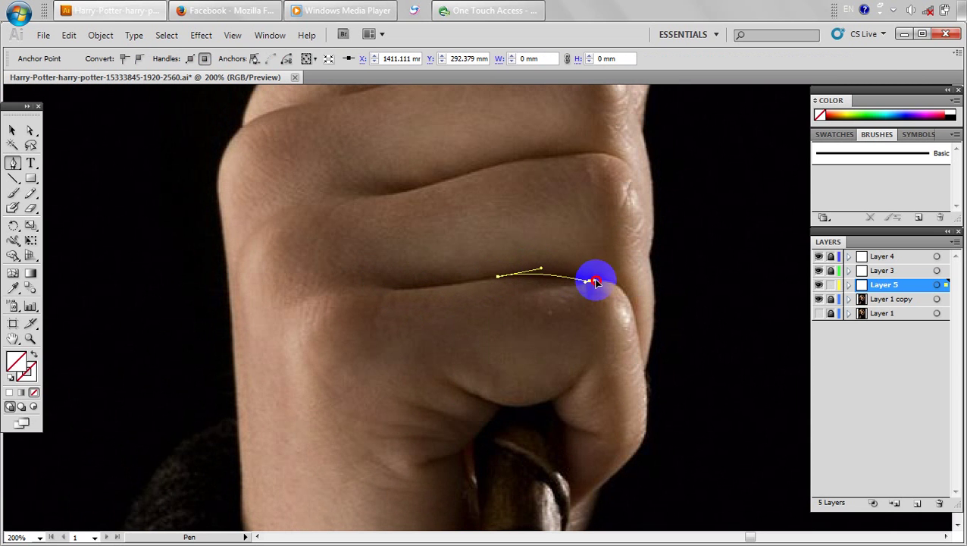
{"action": "key", "text": "ctrl+z"}
{"action": "left_click_drag", "start_coordinate": [557, 282], "coordinate": [566, 280]}
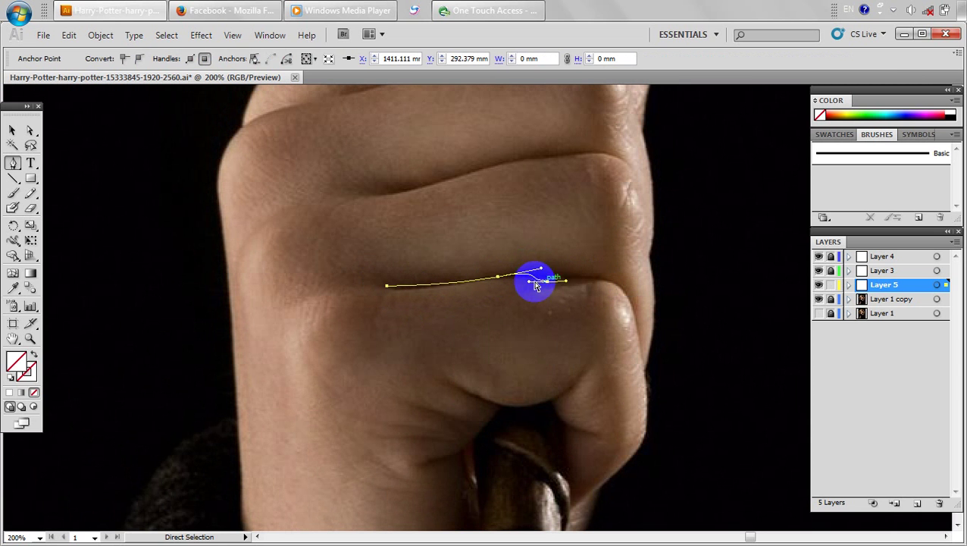
{"action": "key", "text": "ctrl+z"}
{"action": "key", "text": "ctrl+z"}
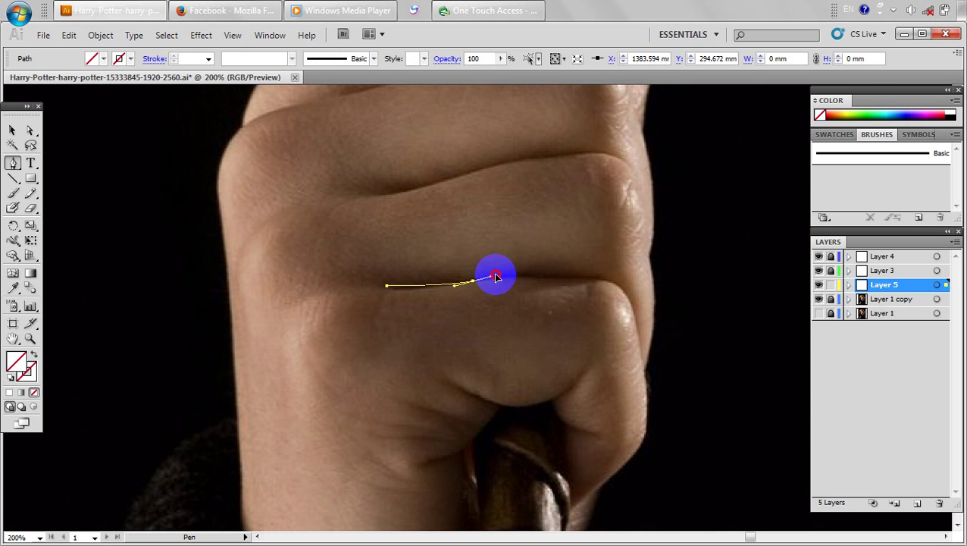
Continue the crease above the lowest finger over its knuckle and down to the hand's outer edge, and deselect it.
{"action": "left_click_drag", "start_coordinate": [495, 274], "coordinate": [555, 276]}
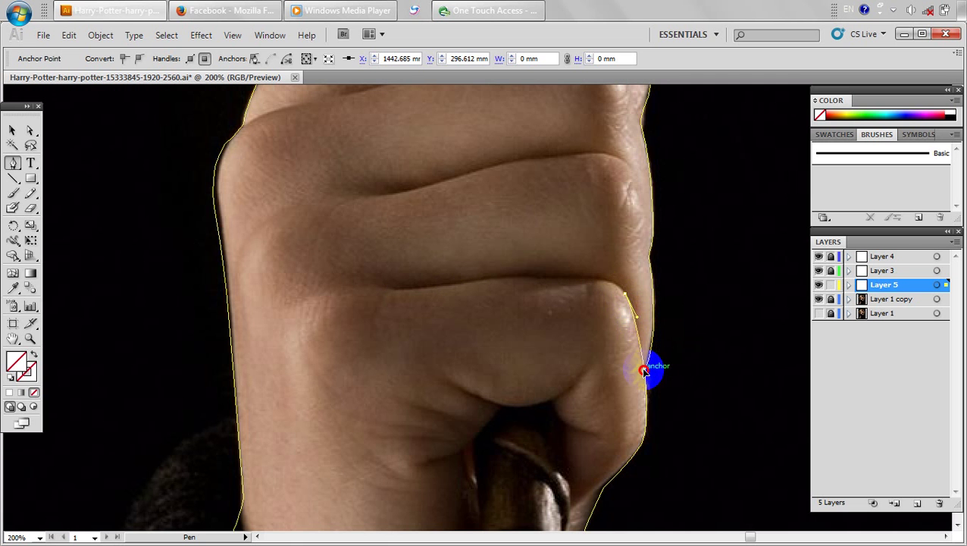
{"action": "left_click_drag", "start_coordinate": [587, 314], "coordinate": [586, 415]}
{"action": "key", "text": "ctrl+shift+a"}
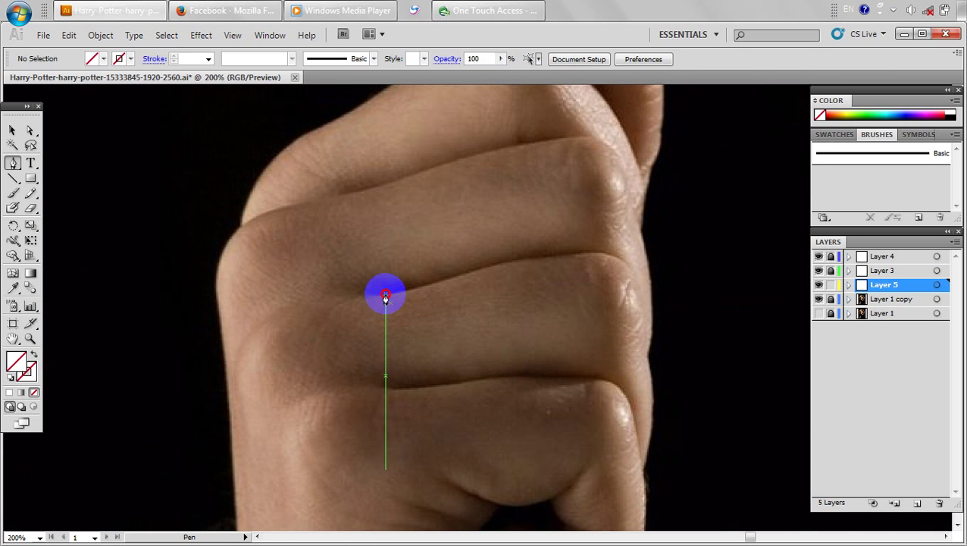
Trace the middle finger crease, one above the last traced, as an open Pen curve to the hand's outer edge and deselect it.
{"action": "left_click", "coordinate": [385, 295]}
{"action": "left_click_drag", "start_coordinate": [462, 276], "coordinate": [465, 274]}
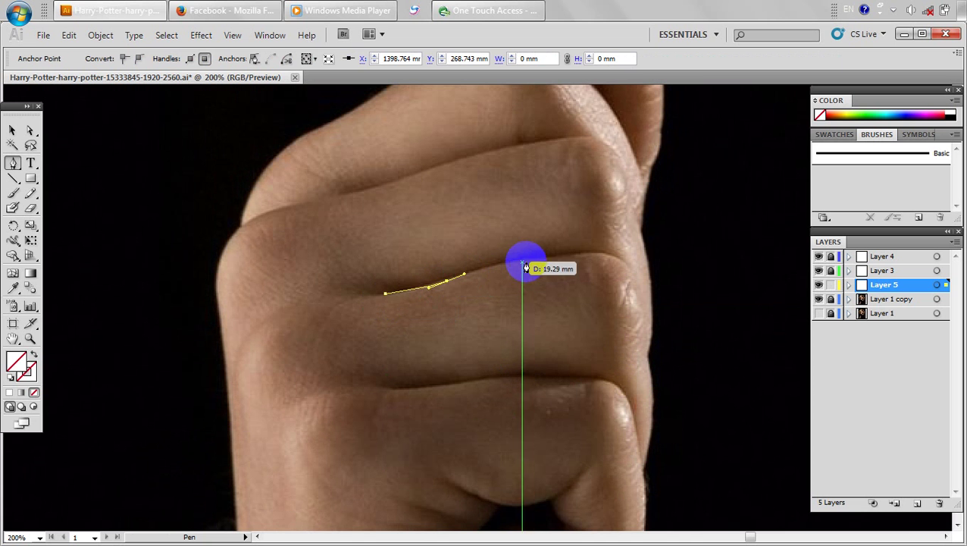
{"action": "left_click_drag", "start_coordinate": [532, 263], "coordinate": [545, 265]}
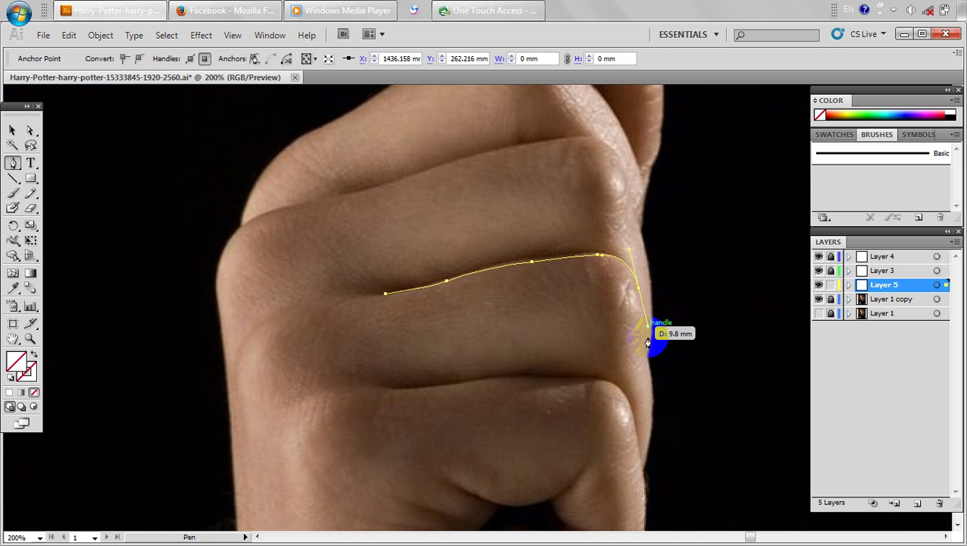
{"action": "left_click", "coordinate": [647, 361]}
{"action": "key", "text": "space"}
{"action": "left_click_drag", "start_coordinate": [553, 300], "coordinate": [567, 461]}
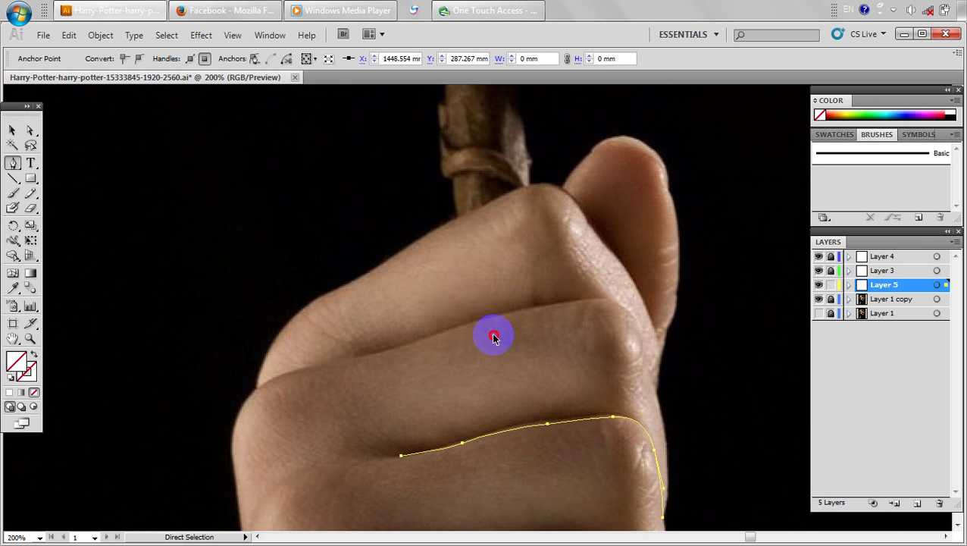
{"action": "left_click", "coordinate": [494, 337], "text": "ctrl"}
Trace the crease below the index finger as an open Pen curve from the hand's left edge to its right edge and deselect it.
{"action": "left_click", "coordinate": [258, 387]}
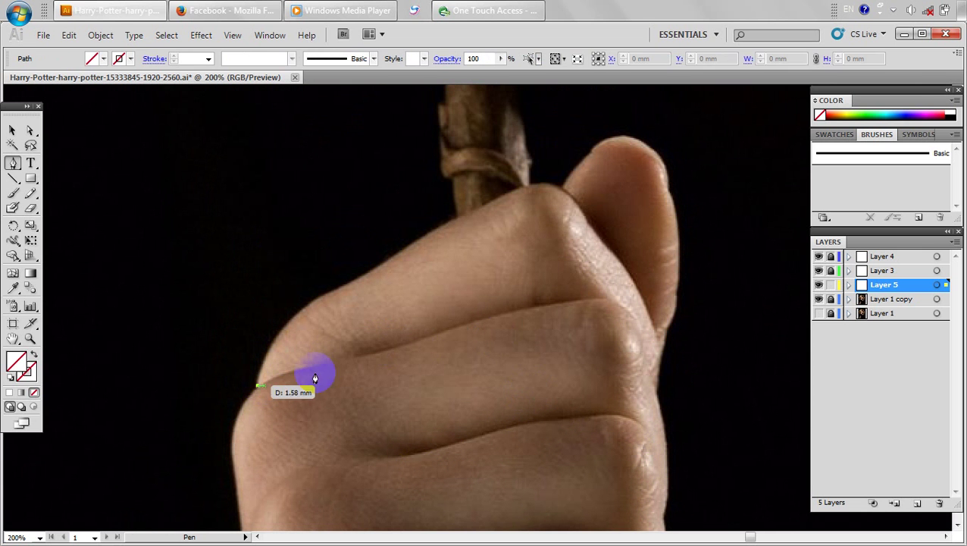
{"action": "left_click_drag", "start_coordinate": [369, 361], "coordinate": [371, 360]}
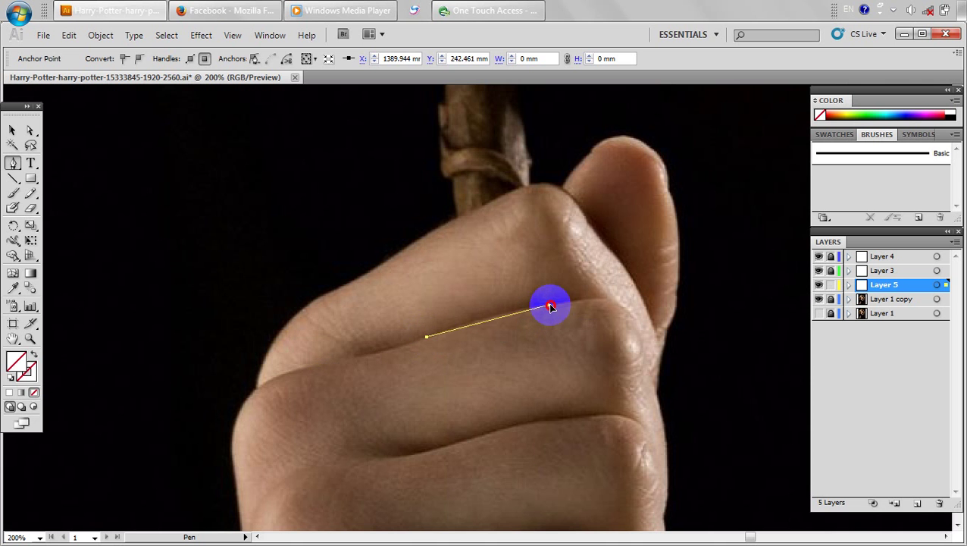
{"action": "left_click_drag", "start_coordinate": [570, 305], "coordinate": [570, 304]}
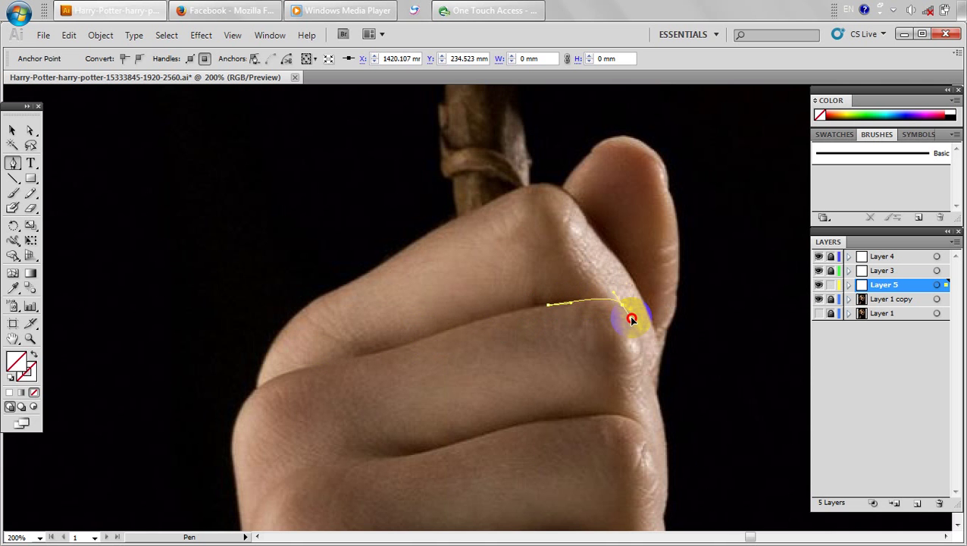
{"action": "left_click_drag", "start_coordinate": [631, 319], "coordinate": [635, 317]}
{"action": "left_click", "coordinate": [655, 393]}
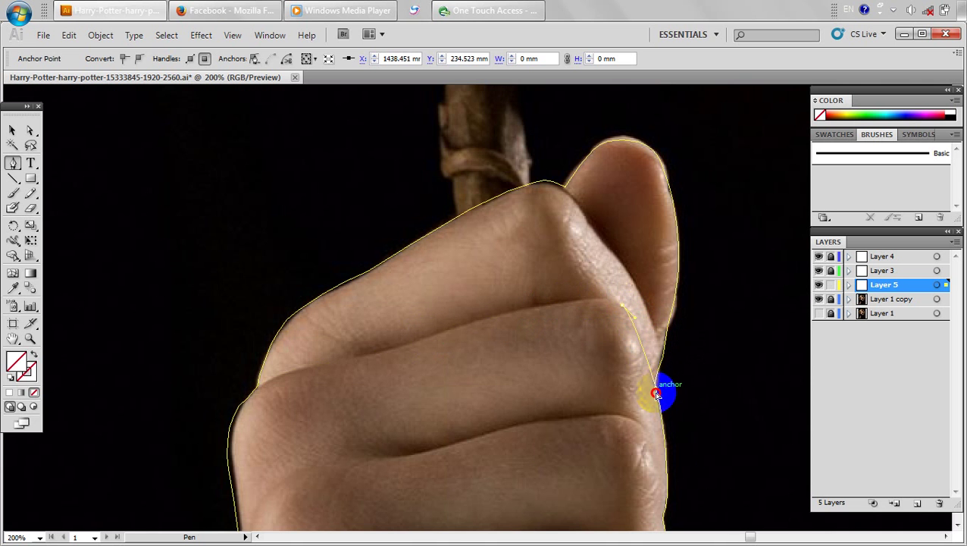
{"action": "left_click_drag", "start_coordinate": [656, 394], "coordinate": [654, 413]}
{"action": "left_click", "coordinate": [613, 401], "text": "ctrl"}
Trace the index finger's edge against the thumb as an open Pen curve down to the hand's outer edge and deselect it.
{"action": "left_click_drag", "start_coordinate": [555, 346], "coordinate": [543, 405]}
{"action": "left_click_drag", "start_coordinate": [555, 250], "coordinate": [590, 298]}
{"action": "left_click_drag", "start_coordinate": [649, 401], "coordinate": [660, 454]}
{"action": "left_click", "coordinate": [682, 406], "text": "ctrl"}
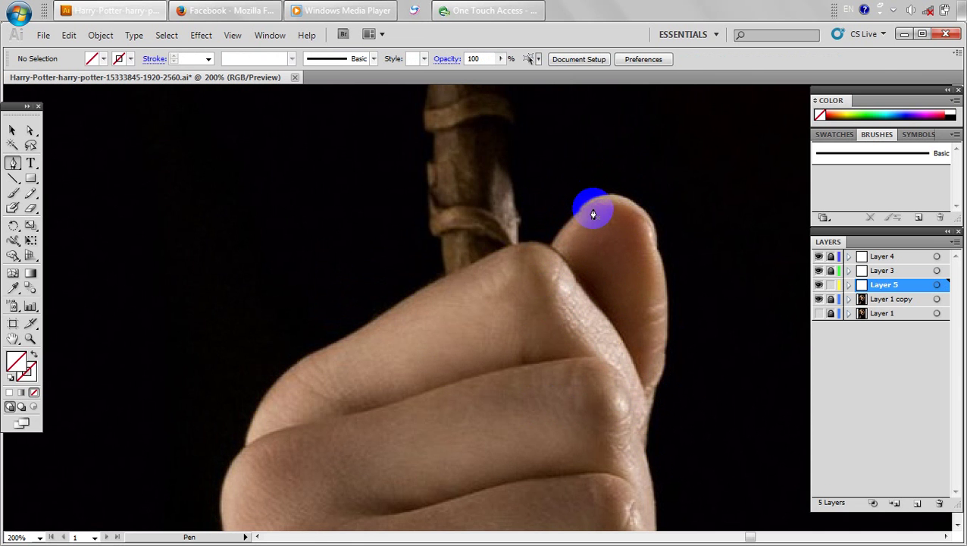
{"action": "left_click_drag", "start_coordinate": [593, 208], "coordinate": [683, 292]}
{"action": "key", "text": "ctrl+z"}
{"action": "key", "text": "ctrl+z"}
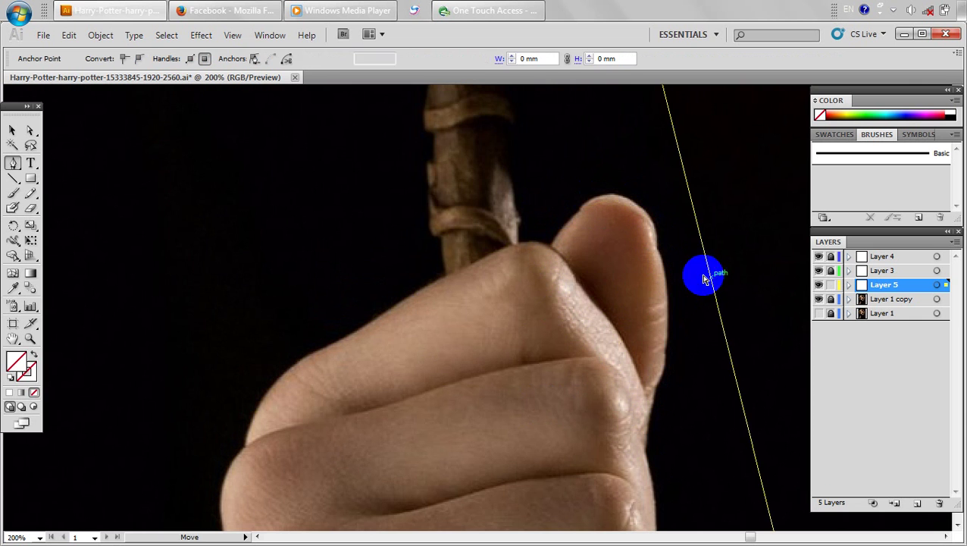
Save the document.
{"action": "left_click_drag", "start_coordinate": [492, 290], "coordinate": [513, 248]}
{"action": "scroll", "coordinate": [483, 318], "scroll_direction": "down", "scroll_amount": 3}
{"action": "scroll", "coordinate": [481, 365], "scroll_direction": "down", "scroll_amount": 2}
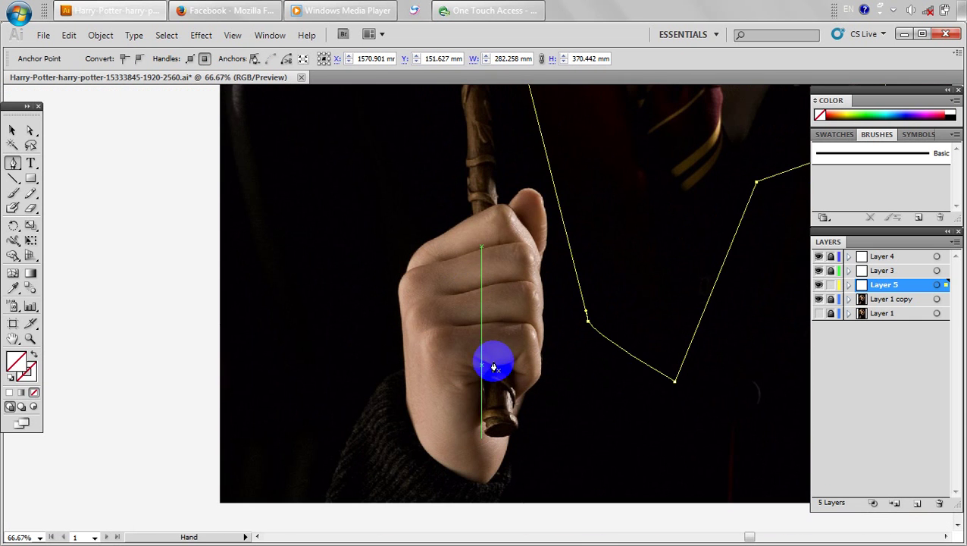
{"action": "key", "text": "ctrl+s"}
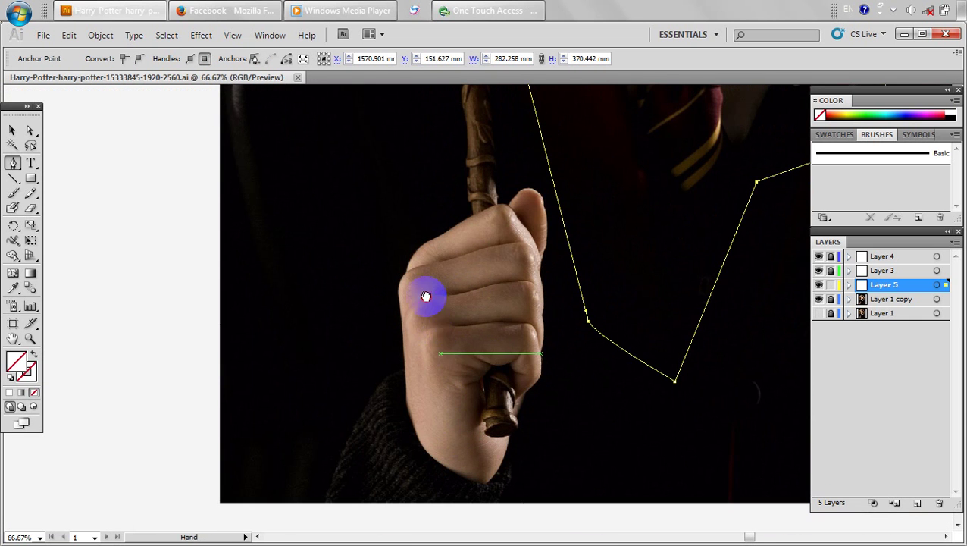
Start the wand shaft outline where it leaves the top of the hand and trace its left edge past the lowest bands.
{"action": "left_click_drag", "start_coordinate": [426, 297], "coordinate": [382, 295]}
{"action": "left_click_drag", "start_coordinate": [455, 259], "coordinate": [457, 450]}
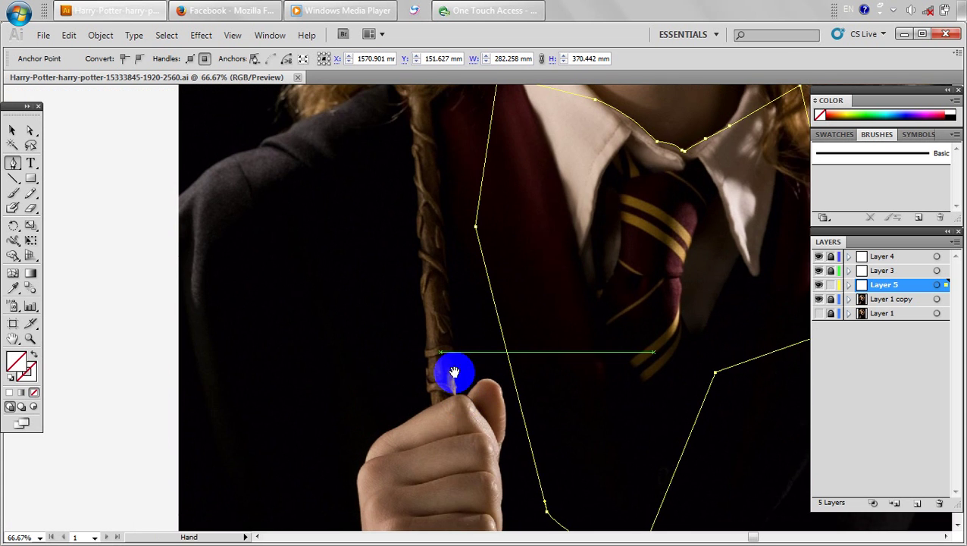
{"action": "scroll", "coordinate": [458, 414], "scroll_direction": "up", "scroll_amount": 2}
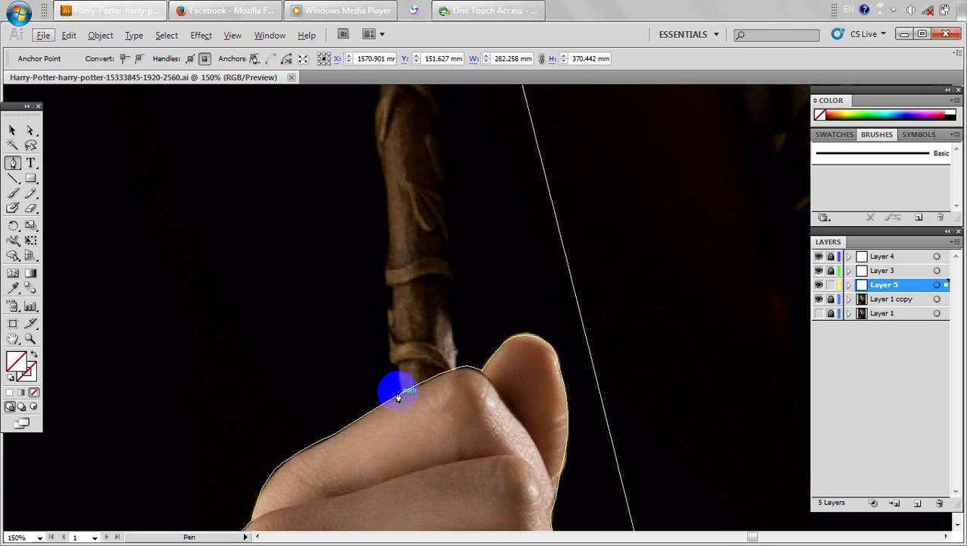
{"action": "left_click_drag", "start_coordinate": [400, 390], "coordinate": [393, 324]}
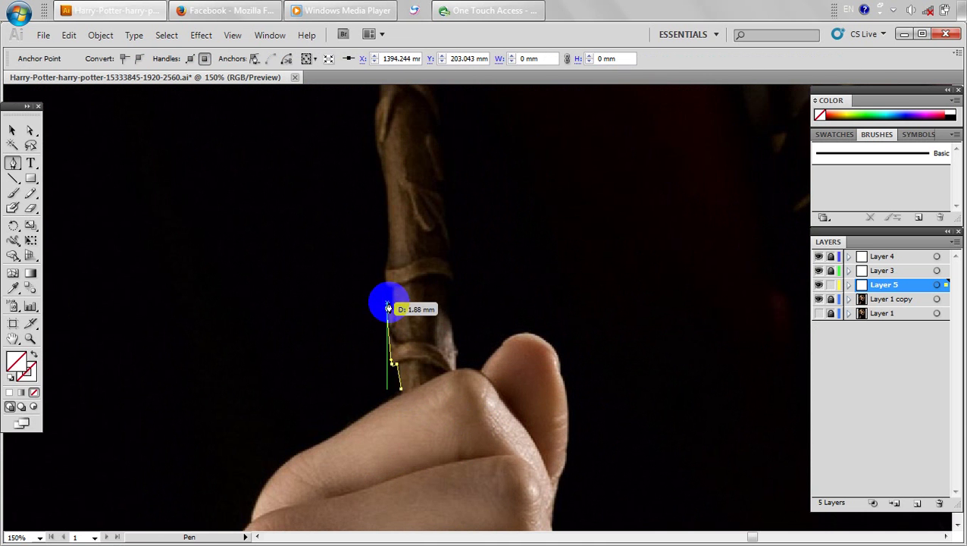
{"action": "left_click_drag", "start_coordinate": [387, 285], "coordinate": [386, 242]}
{"action": "left_click_drag", "start_coordinate": [386, 243], "coordinate": [399, 302]}
{"action": "left_click", "coordinate": [402, 296]}
{"action": "key", "text": "ctrl+z"}
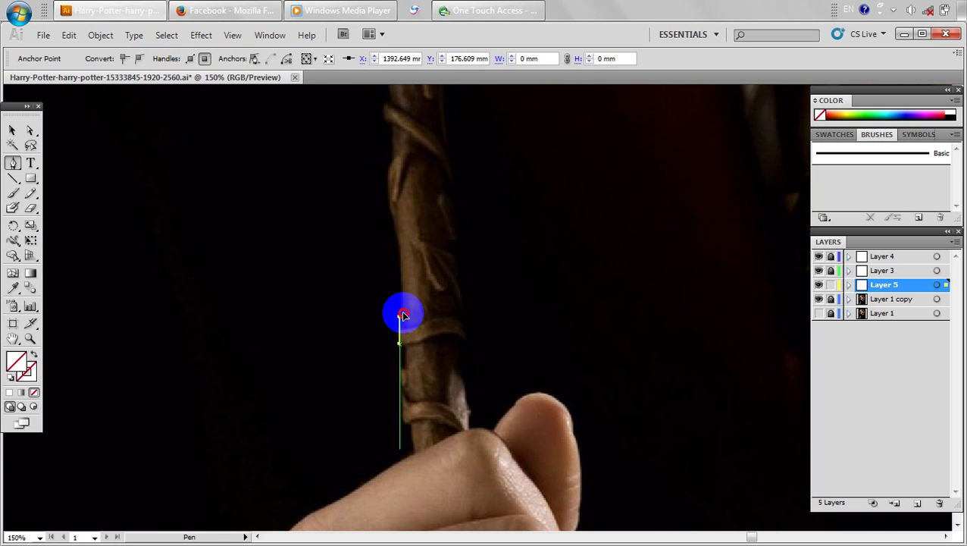
Continue the wand shaft outline up its left edge along the twisted vines to where it meets the hair.
{"action": "left_click_drag", "start_coordinate": [403, 310], "coordinate": [415, 207]}
{"action": "left_click_drag", "start_coordinate": [414, 207], "coordinate": [447, 337]}
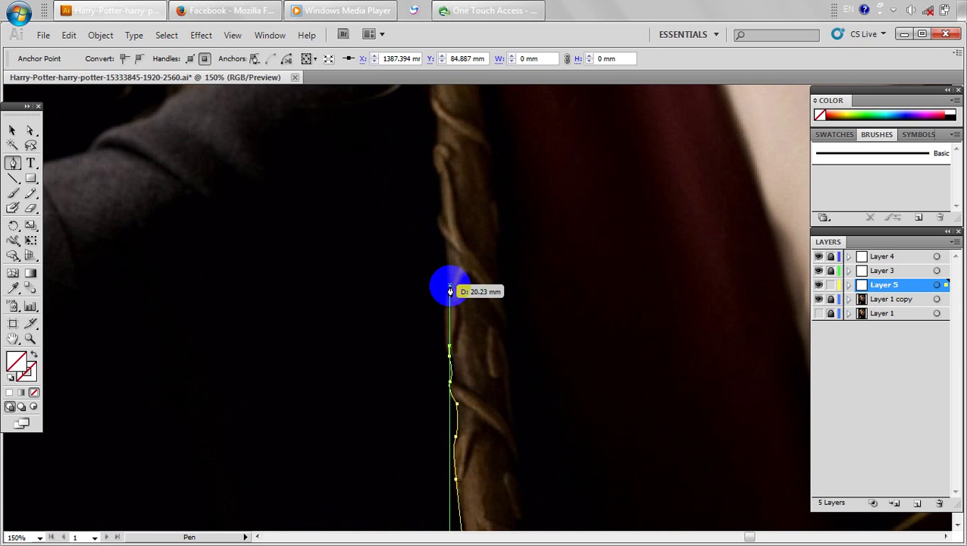
{"action": "mouse_move", "coordinate": [449, 286]}
{"action": "left_mouse_down"}
{"action": "mouse_move", "coordinate": [443, 233]}
{"action": "mouse_move", "coordinate": [451, 345]}
{"action": "mouse_move", "coordinate": [452, 293]}
{"action": "left_mouse_up"}
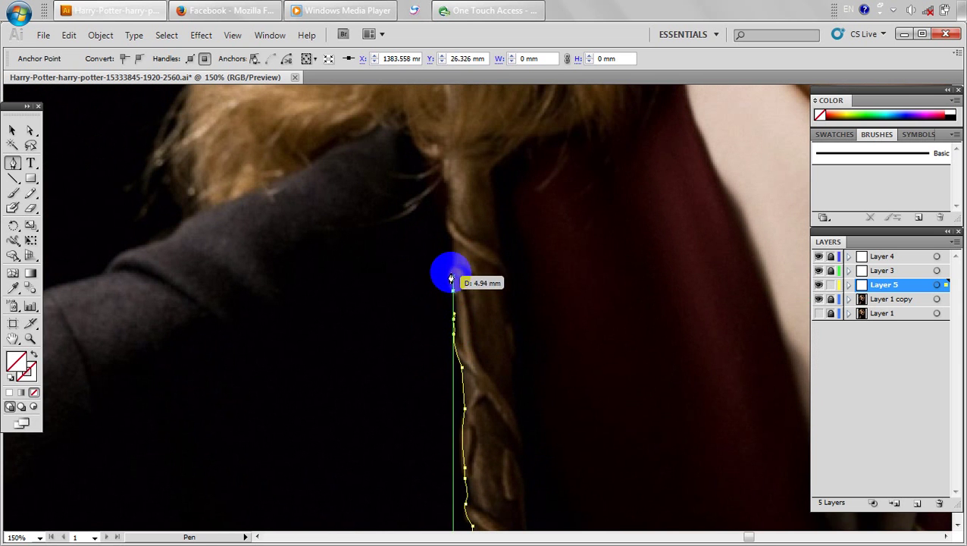
{"action": "left_click_drag", "start_coordinate": [452, 235], "coordinate": [456, 337]}
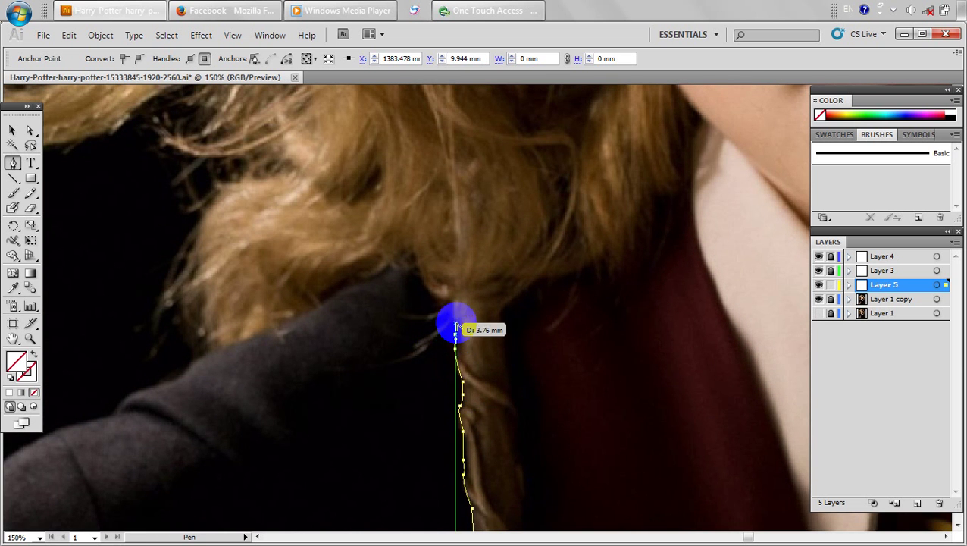
Extend the wand shaft outline up over the hair beside the cheek and across the wand's tip.
{"action": "scroll", "coordinate": [455, 326], "scroll_direction": "down", "scroll_amount": 2}
{"action": "left_click_drag", "start_coordinate": [463, 399], "coordinate": [473, 474]}
{"action": "left_click_drag", "start_coordinate": [477, 304], "coordinate": [471, 275]}
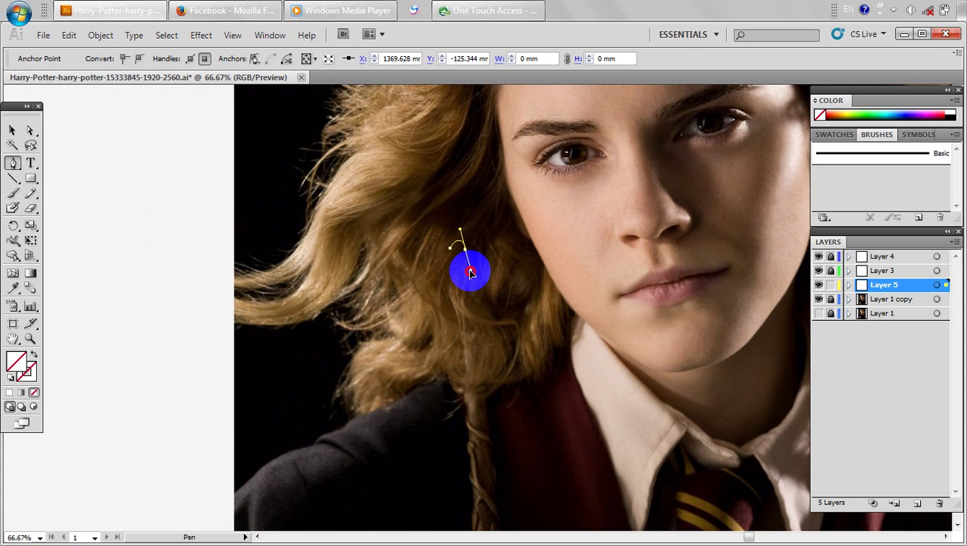
{"action": "left_click_drag", "start_coordinate": [466, 261], "coordinate": [466, 259]}
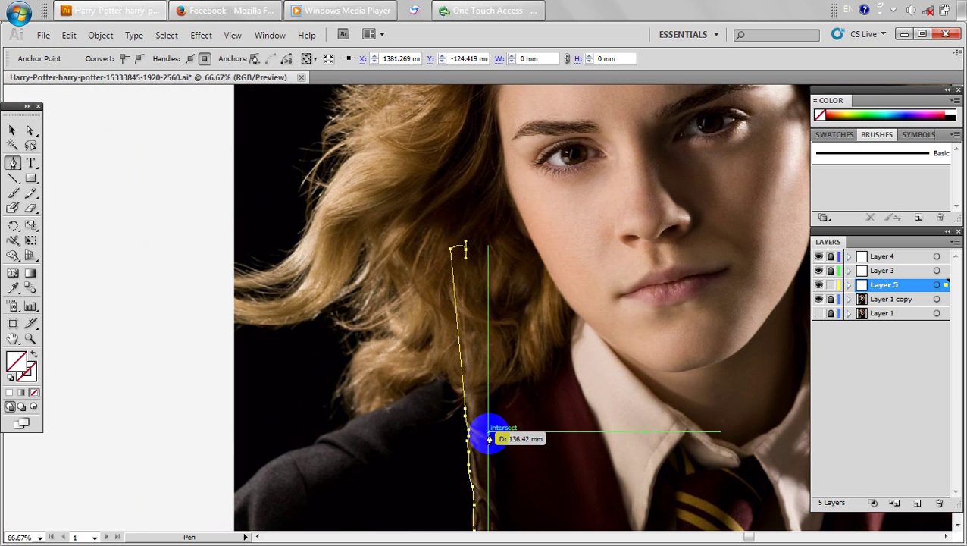
Bring the wand shaft outline down from the tip and trace its right edge along the first twist below the hair.
{"action": "left_click_drag", "start_coordinate": [494, 477], "coordinate": [480, 402]}
{"action": "scroll", "coordinate": [479, 398], "scroll_direction": "up", "scroll_amount": 2}
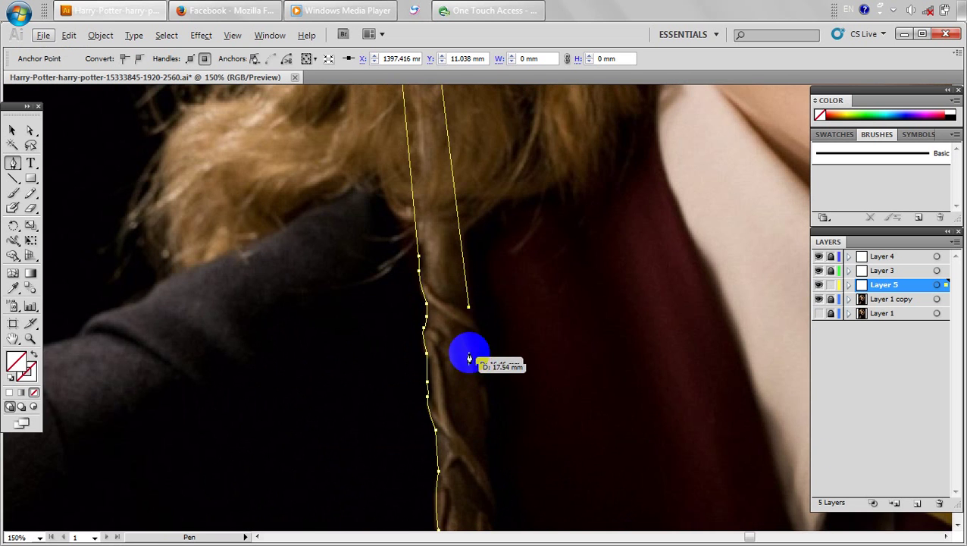
{"action": "left_click_drag", "start_coordinate": [483, 342], "coordinate": [479, 347]}
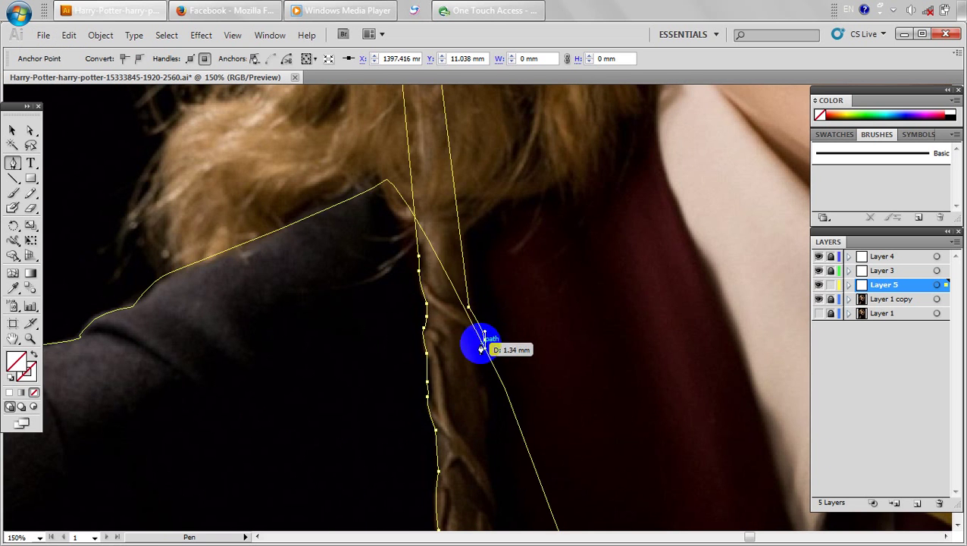
{"action": "mouse_move", "coordinate": [487, 407]}
{"action": "left_mouse_down"}
{"action": "mouse_move", "coordinate": [480, 350]}
{"action": "mouse_move", "coordinate": [489, 400]}
{"action": "left_mouse_up"}
{"action": "left_click", "coordinate": [485, 385]}
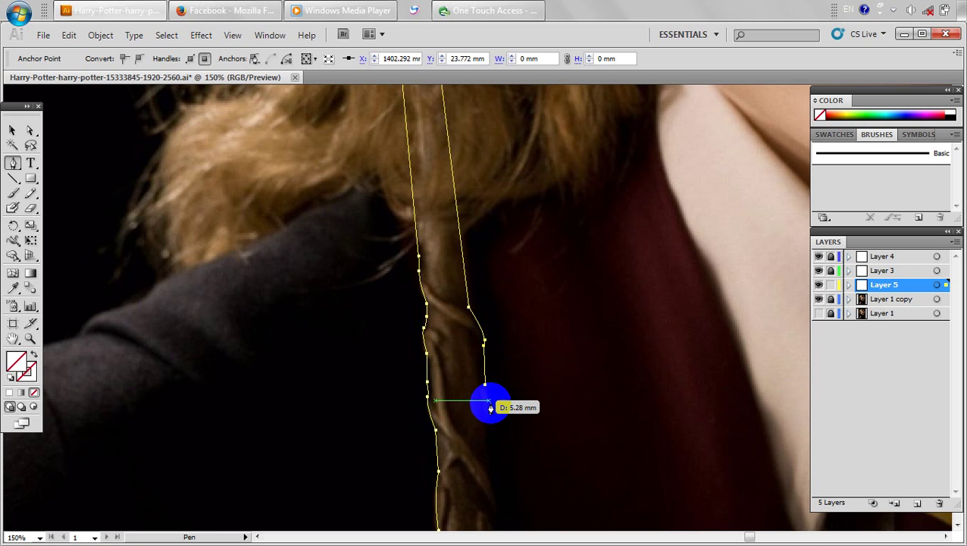
{"action": "left_click", "coordinate": [488, 413]}
Continue the wand shaft outline down its right edge through the middle stretch to just above the next vine crossing.
{"action": "key", "text": "space"}
{"action": "left_click_drag", "start_coordinate": [484, 419], "coordinate": [473, 354]}
{"action": "left_click", "coordinate": [480, 413]}
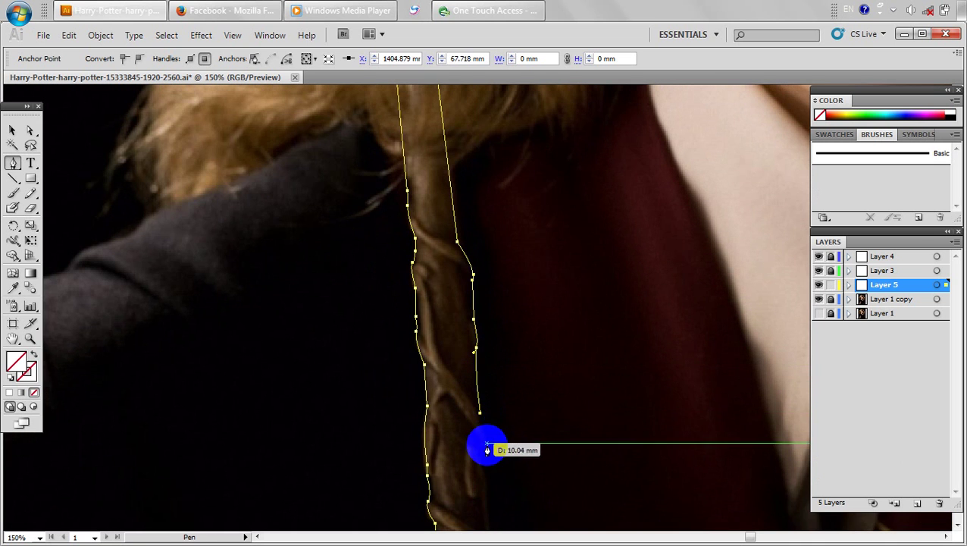
{"action": "left_click_drag", "start_coordinate": [486, 442], "coordinate": [467, 376]}
{"action": "left_click", "coordinate": [482, 448]}
{"action": "key", "text": "space"}
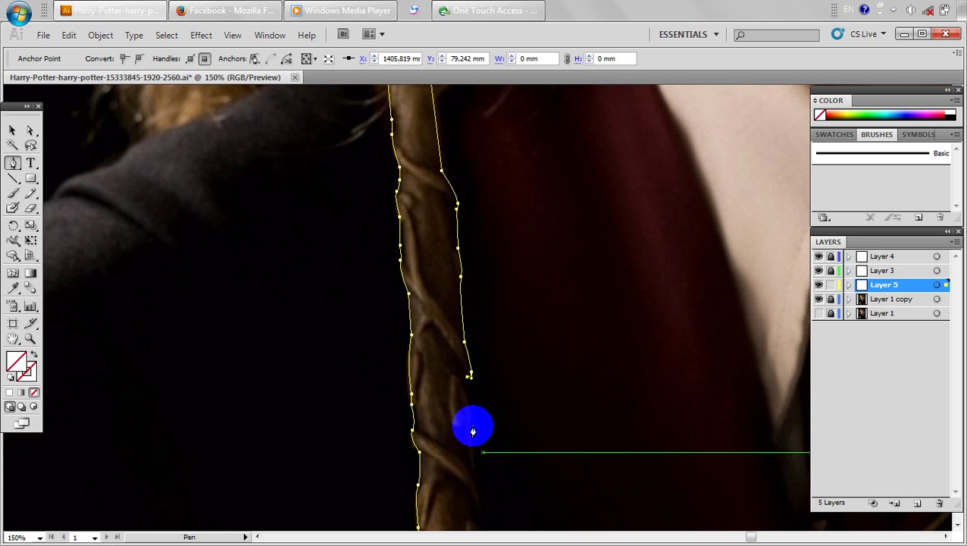
{"action": "left_click", "coordinate": [474, 469]}
{"action": "key", "text": "space"}
{"action": "left_click_drag", "start_coordinate": [474, 469], "coordinate": [453, 380]}
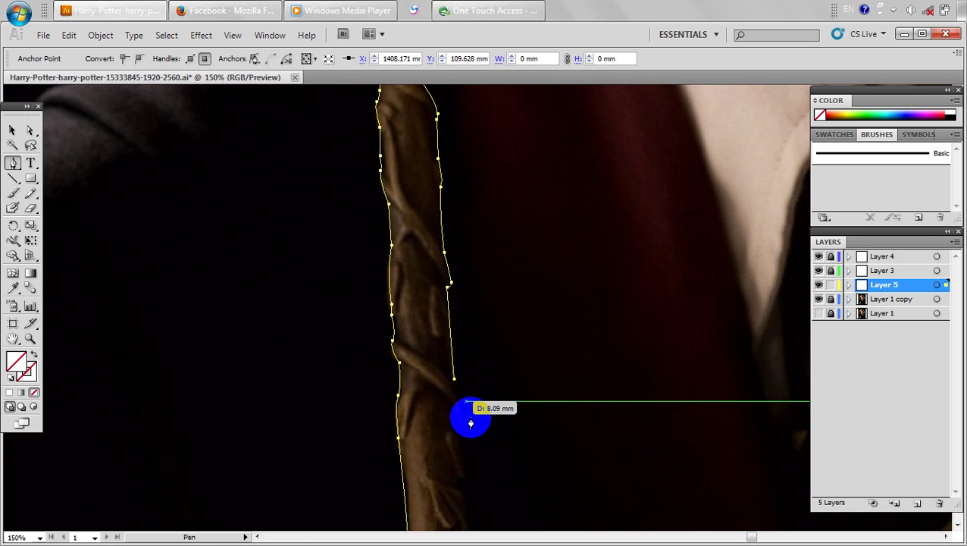
Bring the wand shaft outline down its right edge past the last vine bands to the thumb and close it at its starting point.
{"action": "left_click_drag", "start_coordinate": [463, 422], "coordinate": [446, 302]}
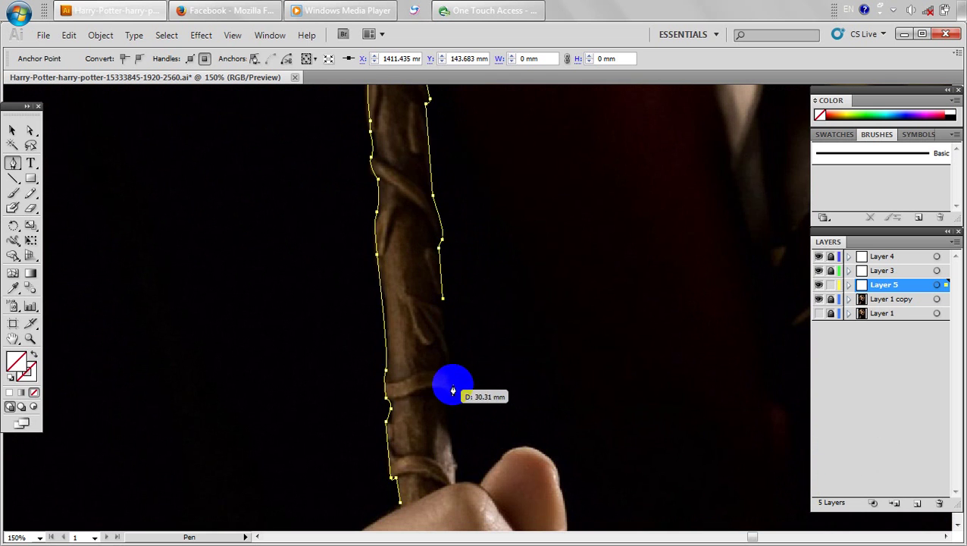
{"action": "left_click", "coordinate": [452, 379]}
{"action": "left_click", "coordinate": [455, 398]}
{"action": "left_click", "coordinate": [453, 401]}
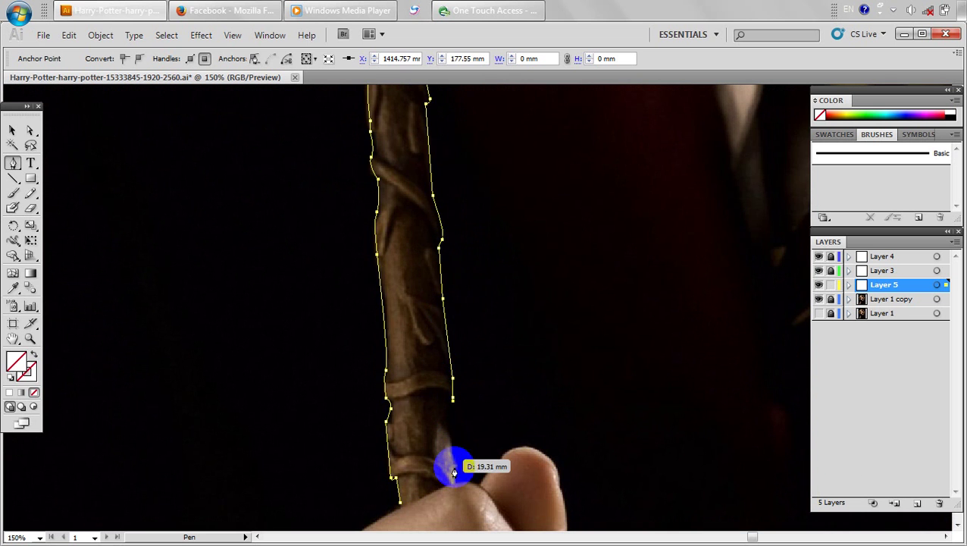
{"action": "left_click", "coordinate": [456, 482]}
{"action": "mouse_move", "coordinate": [399, 500]}
{"action": "left_mouse_down"}
{"action": "mouse_move", "coordinate": [410, 515]}
{"action": "mouse_move", "coordinate": [388, 513]}
{"action": "mouse_move", "coordinate": [401, 506]}
{"action": "left_mouse_up"}
{"action": "scroll", "coordinate": [467, 358], "scroll_direction": "down", "scroll_amount": 3}
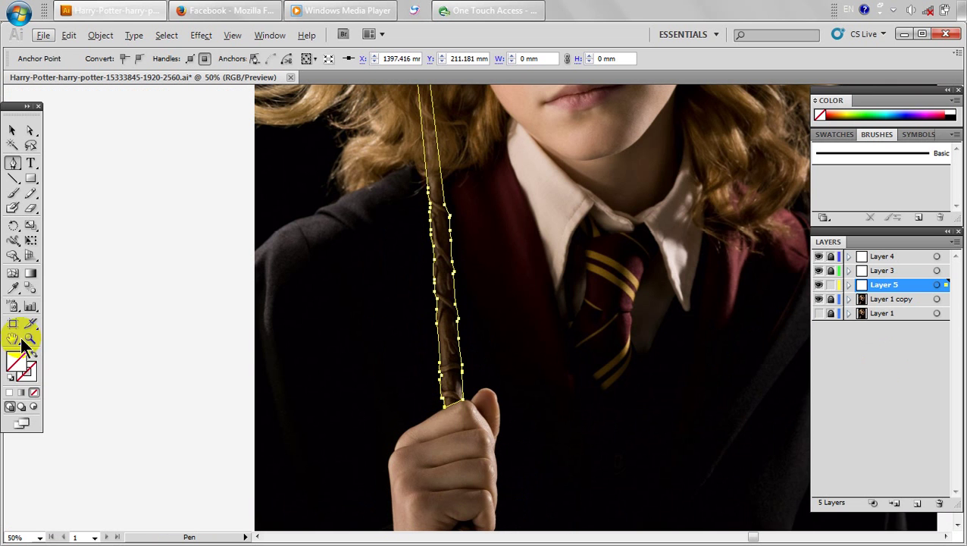
{"action": "scroll", "coordinate": [554, 364], "scroll_direction": "down", "scroll_amount": 1}
{"action": "left_click_drag", "start_coordinate": [592, 185], "coordinate": [509, 324]}
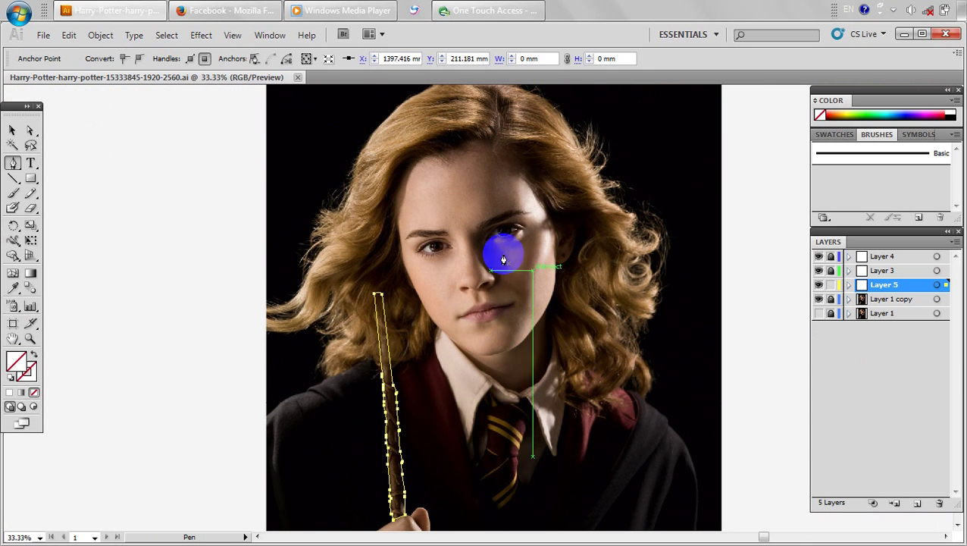
{"action": "left_click_drag", "start_coordinate": [495, 92], "coordinate": [489, 217]}
{"action": "scroll", "coordinate": [491, 210], "scroll_direction": "up", "scroll_amount": 2}
{"action": "left_click", "coordinate": [485, 230]}
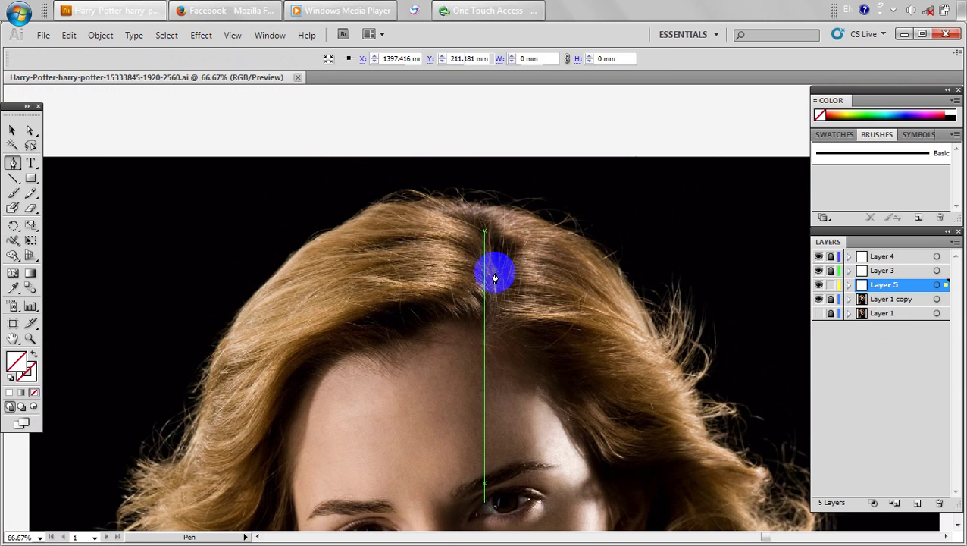
{"action": "left_click_drag", "start_coordinate": [487, 323], "coordinate": [482, 222]}
{"action": "key", "text": "ctrl+z"}
{"action": "key", "text": "ctrl+z"}
Examine the whole portrait and the lower robe around the crest for details that still need tracing.
{"action": "scroll", "coordinate": [428, 353], "scroll_direction": "down", "scroll_amount": 2}
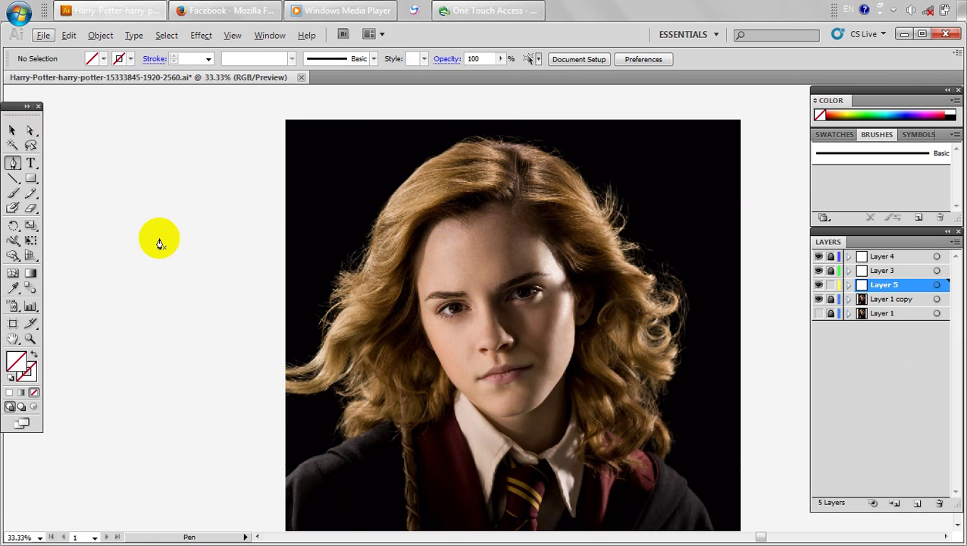
{"action": "scroll", "coordinate": [220, 265], "scroll_direction": "down", "scroll_amount": 1}
{"action": "left_click_drag", "start_coordinate": [222, 362], "coordinate": [298, 319]}
{"action": "left_click_drag", "start_coordinate": [292, 358], "coordinate": [293, 317]}
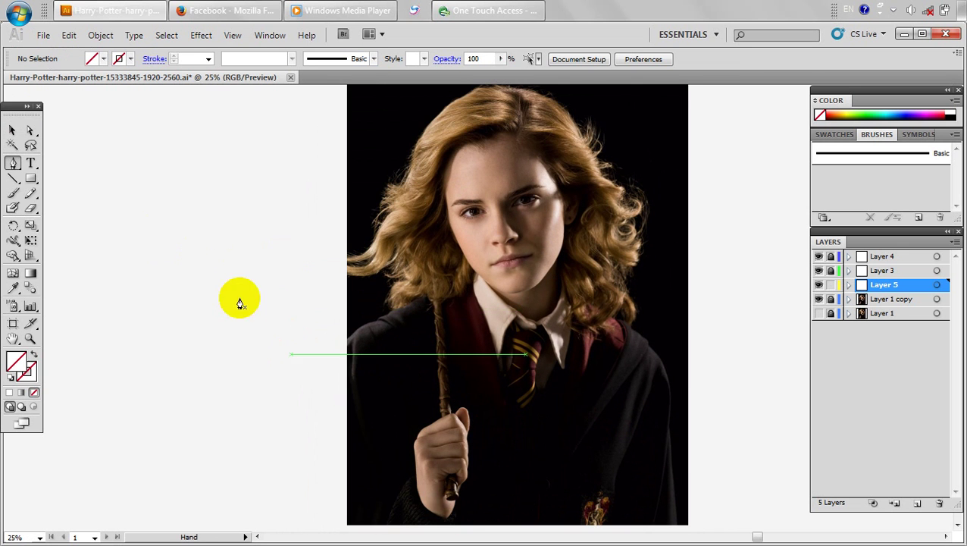
{"action": "scroll", "coordinate": [594, 419], "scroll_direction": "up", "scroll_amount": 3}
{"action": "left_click_drag", "start_coordinate": [606, 439], "coordinate": [411, 217]}
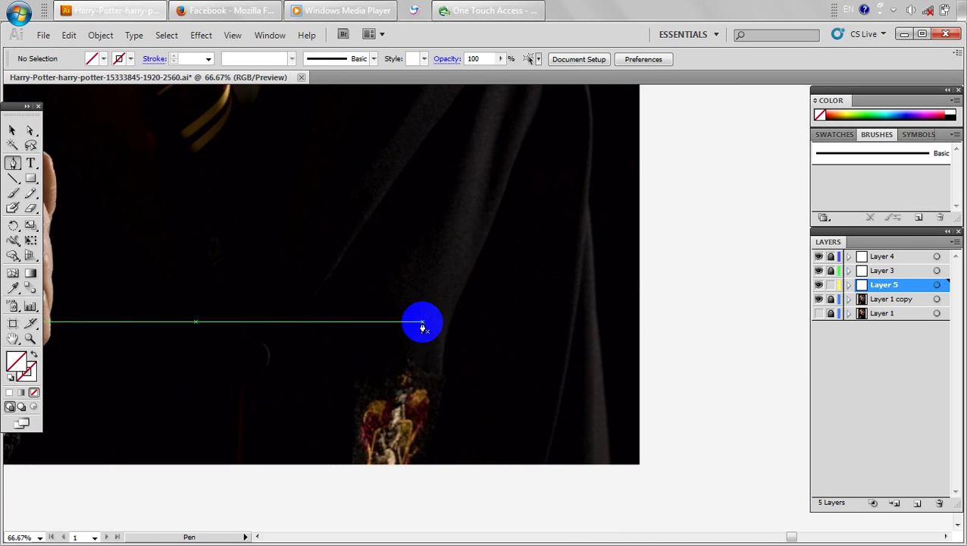
{"action": "scroll", "coordinate": [410, 356], "scroll_direction": "down", "scroll_amount": 2}
{"action": "scroll", "coordinate": [404, 351], "scroll_direction": "down", "scroll_amount": 1}
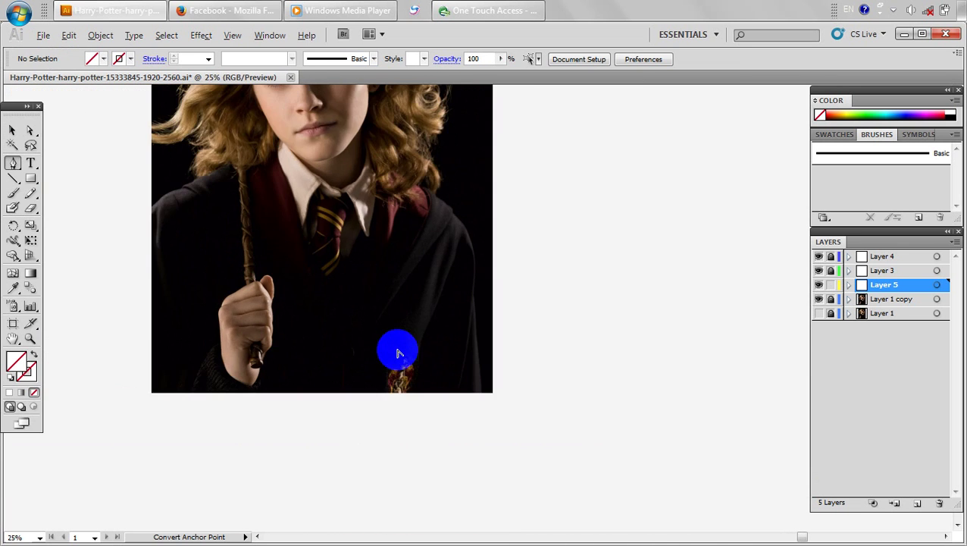
{"action": "left_click_drag", "start_coordinate": [388, 351], "coordinate": [438, 362]}
Trace the robe's long fold as an open path from the shoulder diagonally down across the chest to below the hand, and finish the path.
{"action": "scroll", "coordinate": [492, 288], "scroll_direction": "up", "scroll_amount": 1}
{"action": "key", "text": "alt+space"}
{"action": "scroll", "coordinate": [500, 340], "scroll_direction": "up", "scroll_amount": 2}
{"action": "mouse_move", "coordinate": [489, 283]}
{"action": "left_mouse_down"}
{"action": "mouse_move", "coordinate": [499, 349]}
{"action": "mouse_move", "coordinate": [501, 274]}
{"action": "left_mouse_up"}
{"action": "left_click", "coordinate": [527, 233]}
{"action": "left_click_drag", "start_coordinate": [462, 312], "coordinate": [475, 289]}
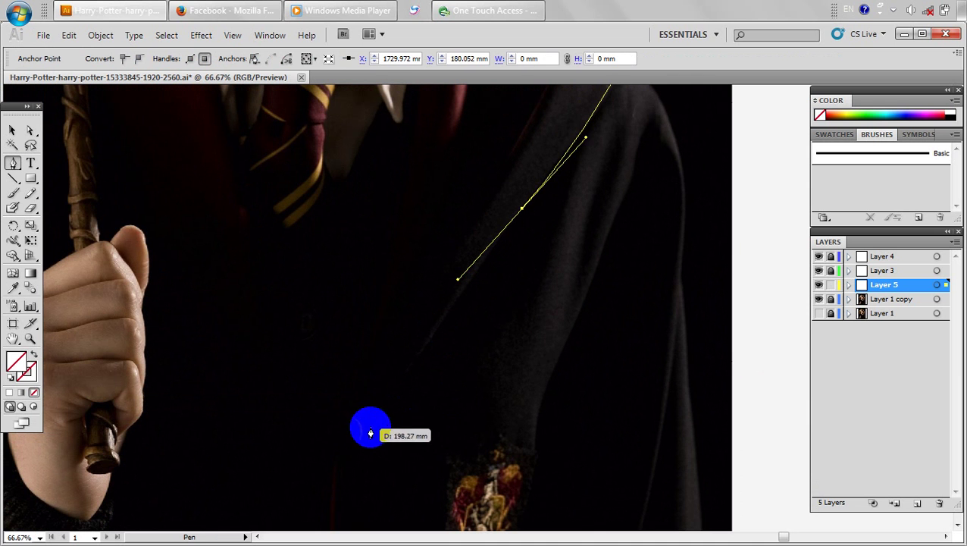
{"action": "left_click_drag", "start_coordinate": [363, 428], "coordinate": [354, 439]}
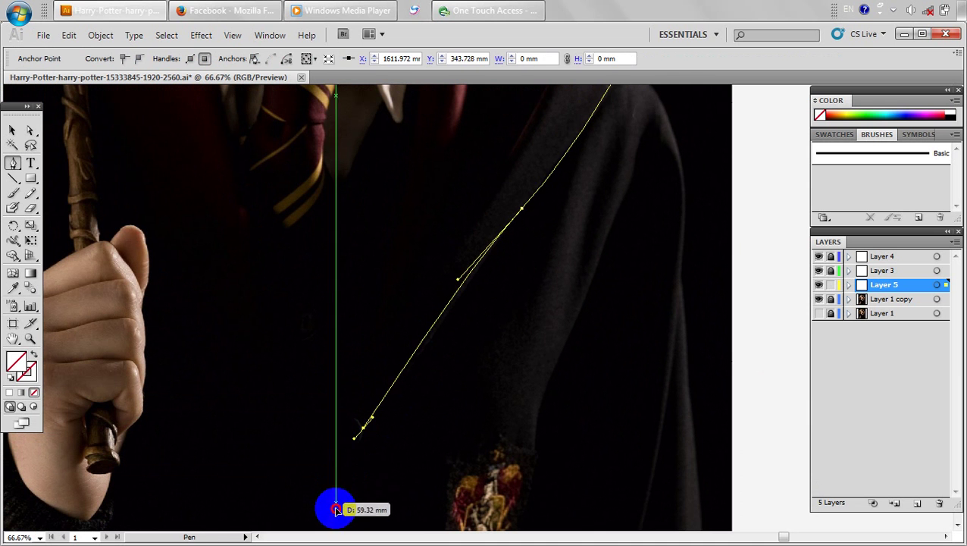
{"action": "left_click_drag", "start_coordinate": [334, 507], "coordinate": [332, 522]}
{"action": "left_click", "coordinate": [346, 514], "text": "ctrl"}
Trace the outer sleeve's fold beside the crest as an open path down to the photo's lower edge.
{"action": "scroll", "coordinate": [662, 376], "scroll_direction": "down", "scroll_amount": 1}
{"action": "left_click_drag", "start_coordinate": [633, 386], "coordinate": [512, 410]}
{"action": "scroll", "coordinate": [519, 294], "scroll_direction": "down", "scroll_amount": 1}
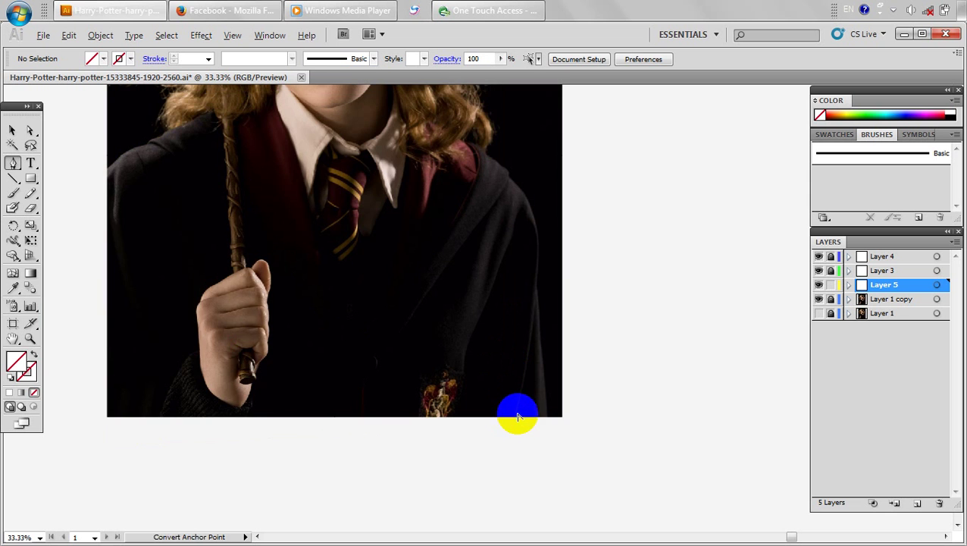
{"action": "scroll", "coordinate": [518, 416], "scroll_direction": "up", "scroll_amount": 1}
{"action": "left_click_drag", "start_coordinate": [544, 254], "coordinate": [502, 441]}
{"action": "left_click", "coordinate": [452, 447], "text": "ctrl"}
Trace a curved fold on the wand-side shoulder, starting at the shoulder outline and running down towards the hand.
{"action": "left_click_drag", "start_coordinate": [312, 424], "coordinate": [477, 408]}
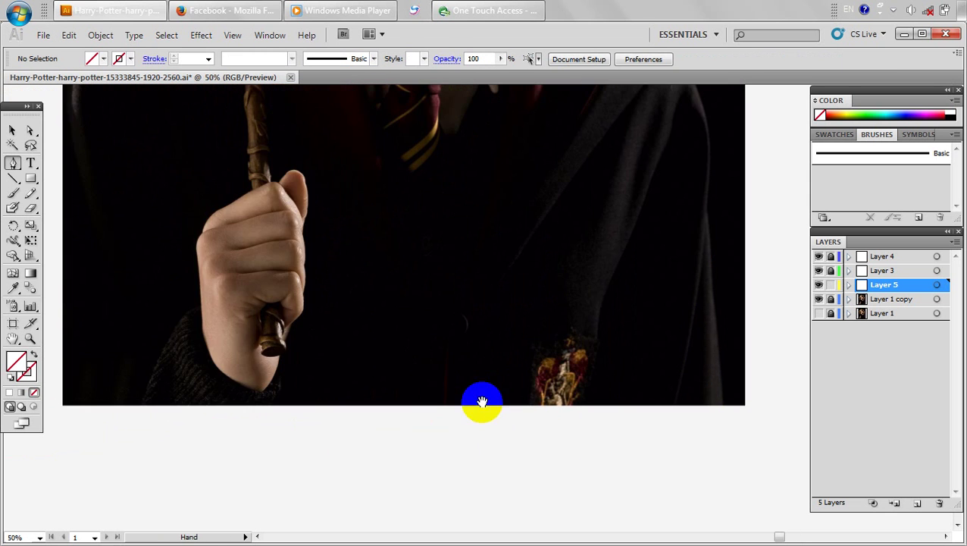
{"action": "scroll", "coordinate": [466, 373], "scroll_direction": "down", "scroll_amount": 1}
{"action": "left_click_drag", "start_coordinate": [398, 381], "coordinate": [445, 451]}
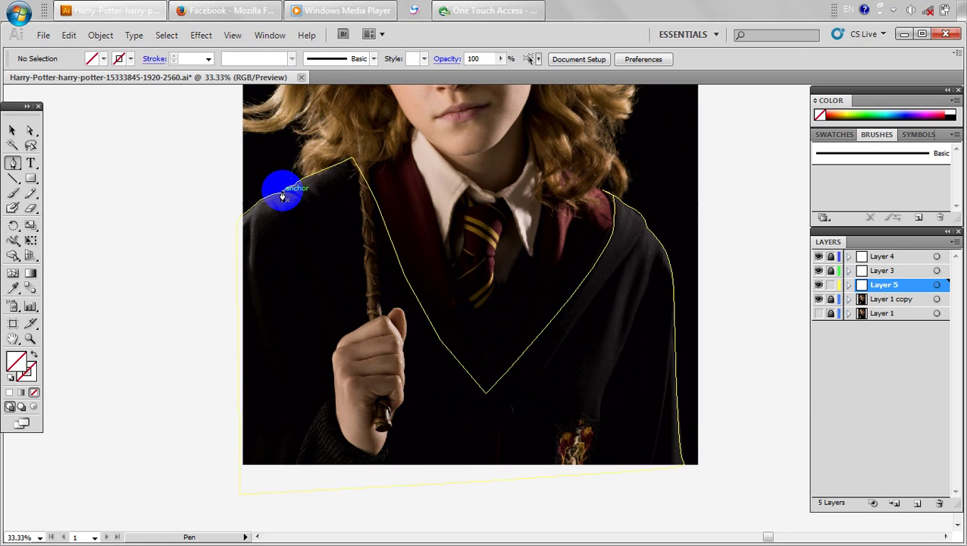
{"action": "left_click", "coordinate": [282, 191]}
{"action": "left_click", "coordinate": [315, 242]}
{"action": "left_click_drag", "start_coordinate": [324, 286], "coordinate": [333, 320]}
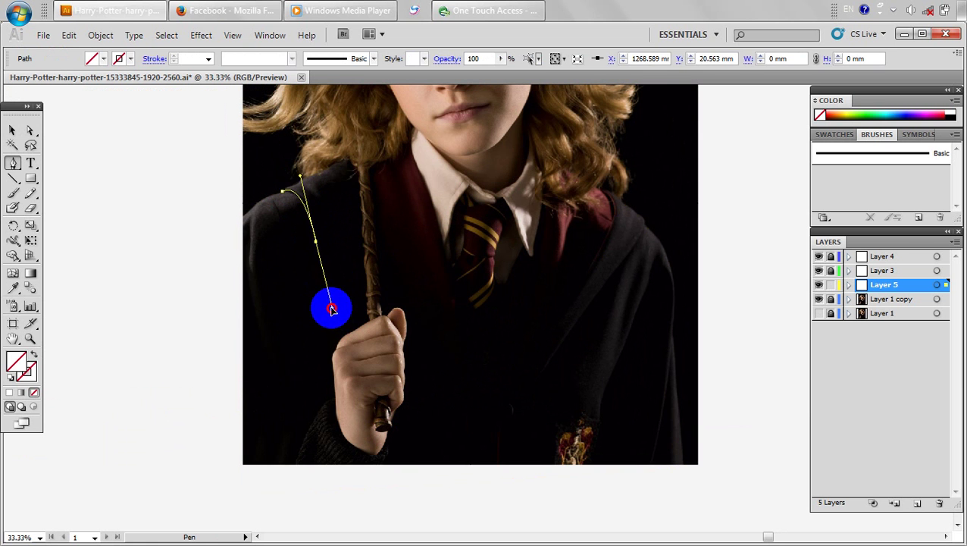
{"action": "left_click", "coordinate": [274, 244], "text": "ctrl"}
Trace a second fold line from the wand-side shoulder down along the photo's left edge.
{"action": "left_click", "coordinate": [251, 218]}
{"action": "left_click", "coordinate": [247, 364]}
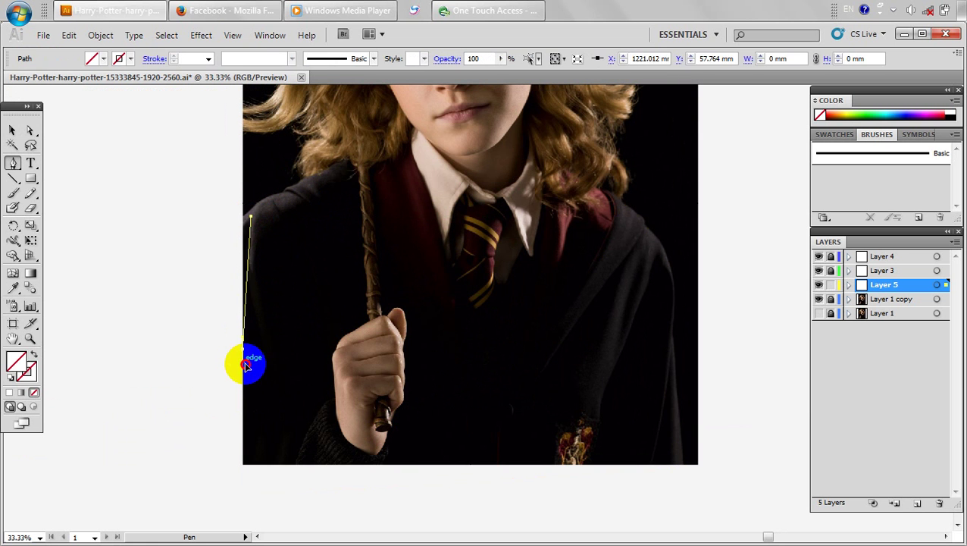
{"action": "left_click", "coordinate": [279, 376], "text": "ctrl"}
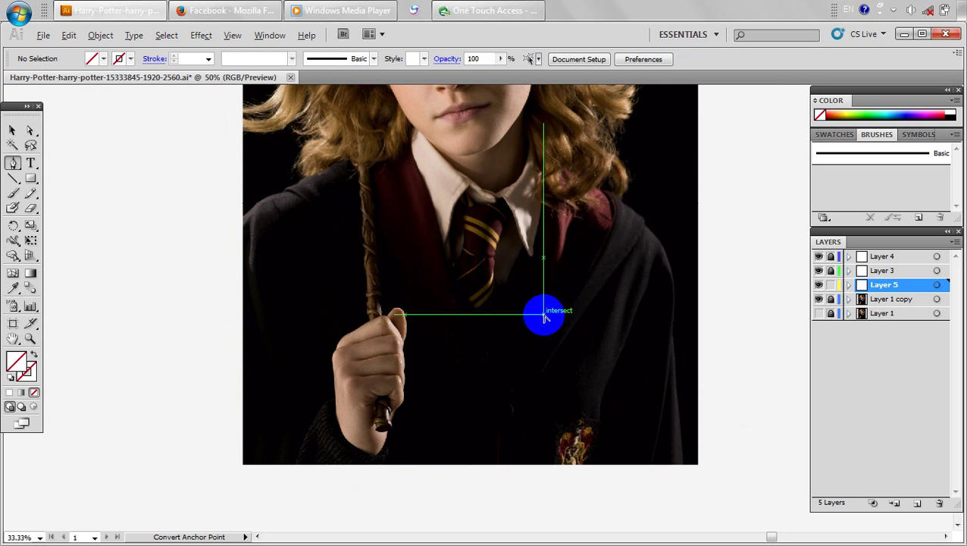
Trace the stitched seam of the left collar flap as an open path from the neckline down towards the flap's tip.
{"action": "scroll", "coordinate": [544, 318], "scroll_direction": "up", "scroll_amount": 1}
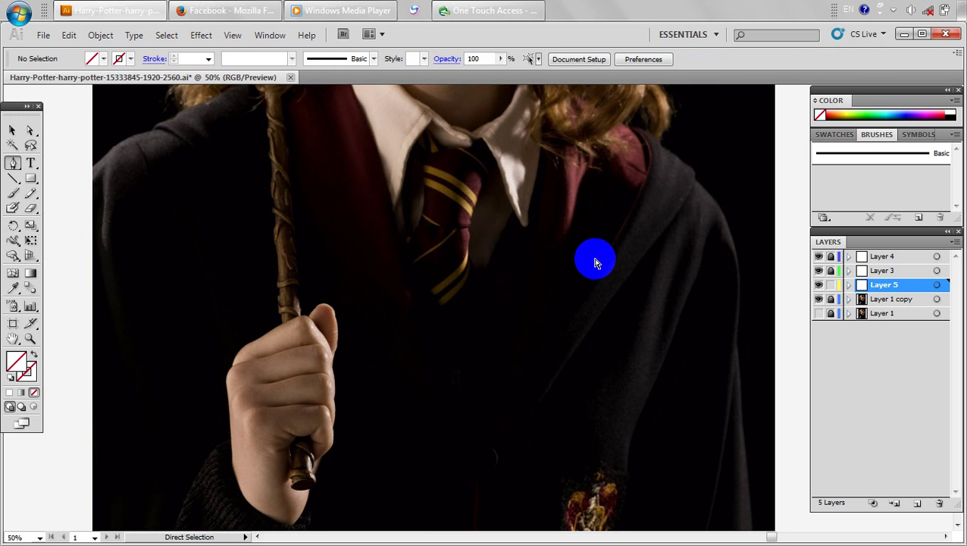
{"action": "scroll", "coordinate": [595, 261], "scroll_direction": "down", "scroll_amount": 1}
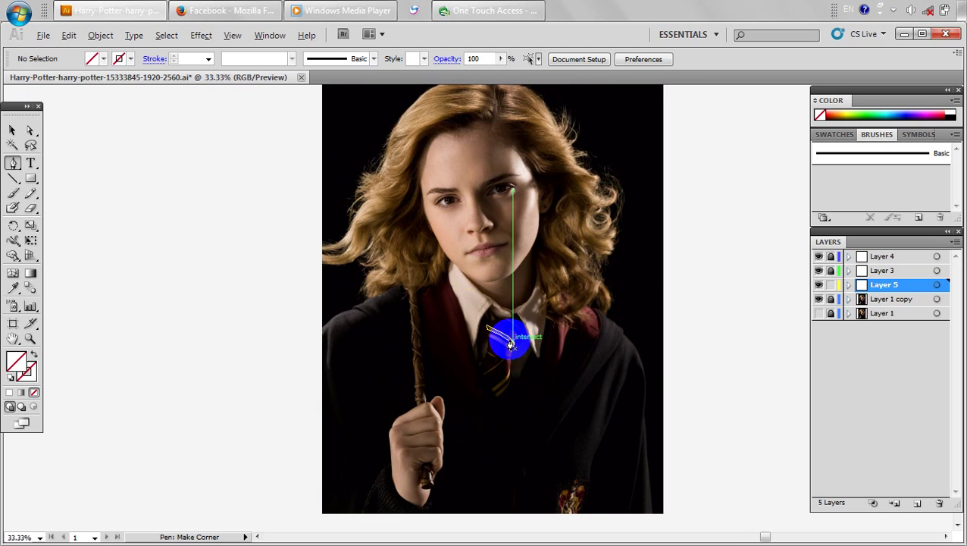
{"action": "scroll", "coordinate": [510, 343], "scroll_direction": "up", "scroll_amount": 2}
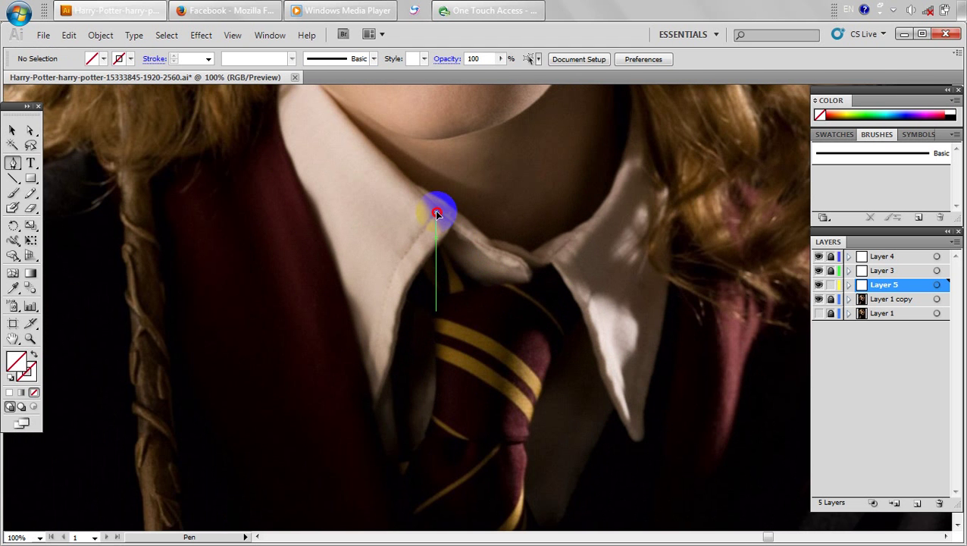
{"action": "left_click", "coordinate": [437, 212]}
{"action": "left_click_drag", "start_coordinate": [398, 262], "coordinate": [397, 261]}
{"action": "left_click_drag", "start_coordinate": [380, 311], "coordinate": [376, 324]}
{"action": "left_click_drag", "start_coordinate": [366, 364], "coordinate": [359, 363]}
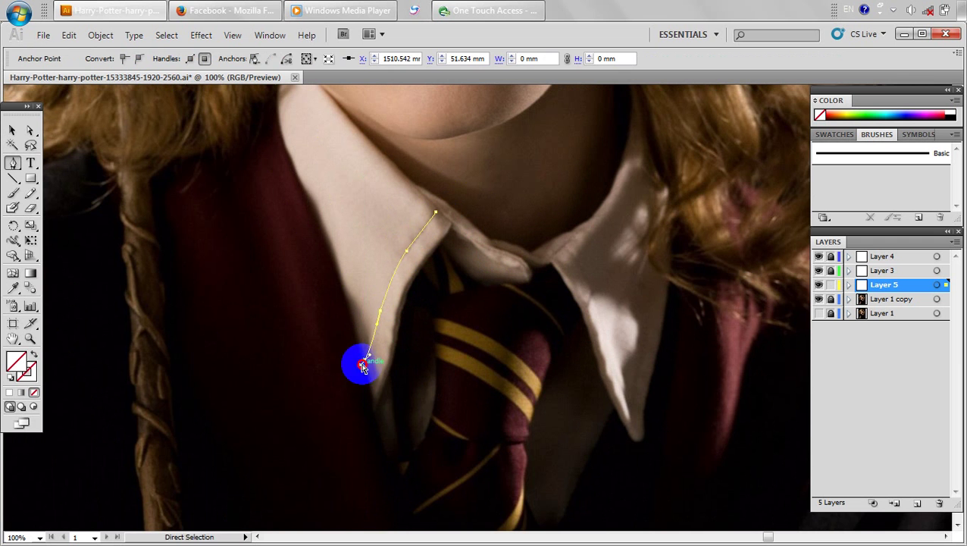
{"action": "left_click", "coordinate": [599, 321], "text": "ctrl"}
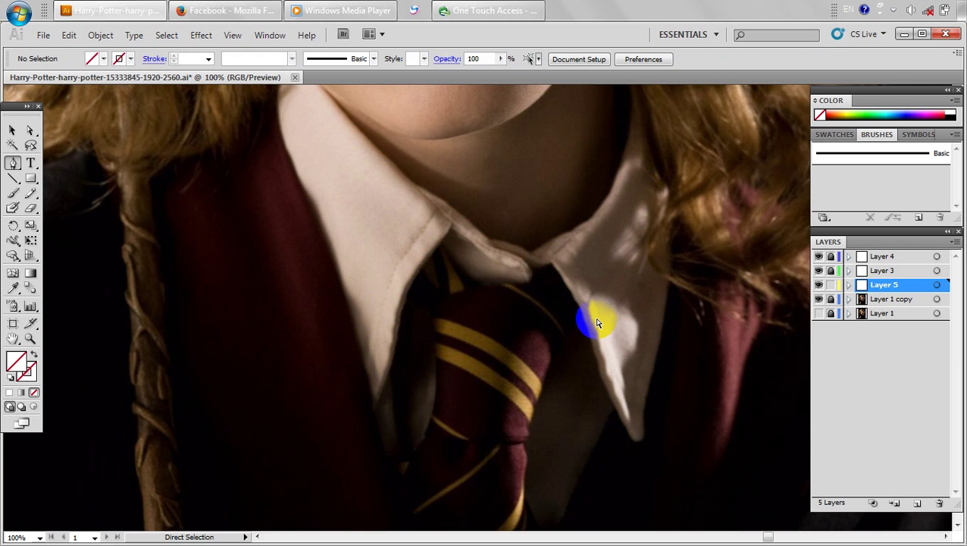
Trace the fold line of the inner collar band from the left flap's seam down to the band's end above the tie knot.
{"action": "scroll", "coordinate": [523, 276], "scroll_direction": "up", "scroll_amount": 1}
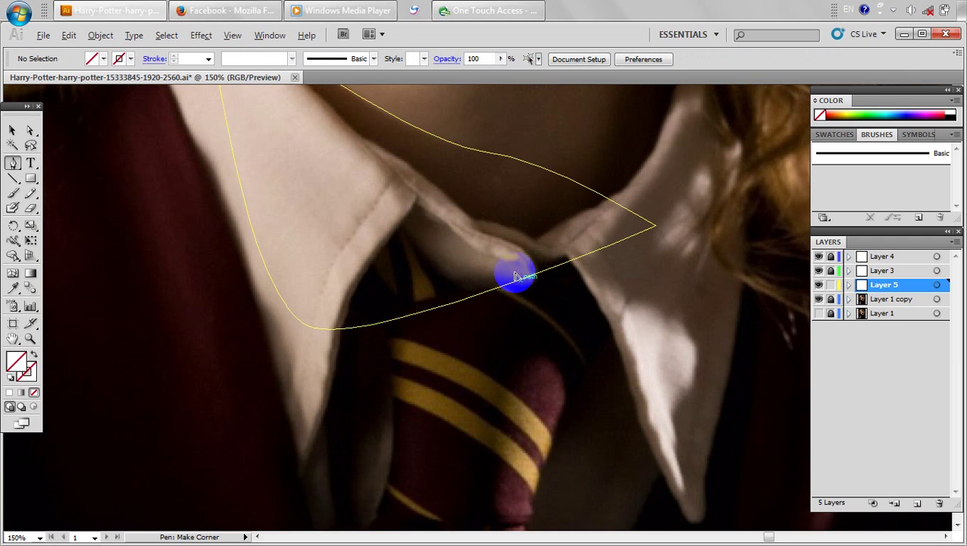
{"action": "left_click", "coordinate": [407, 180]}
{"action": "left_click", "coordinate": [482, 243]}
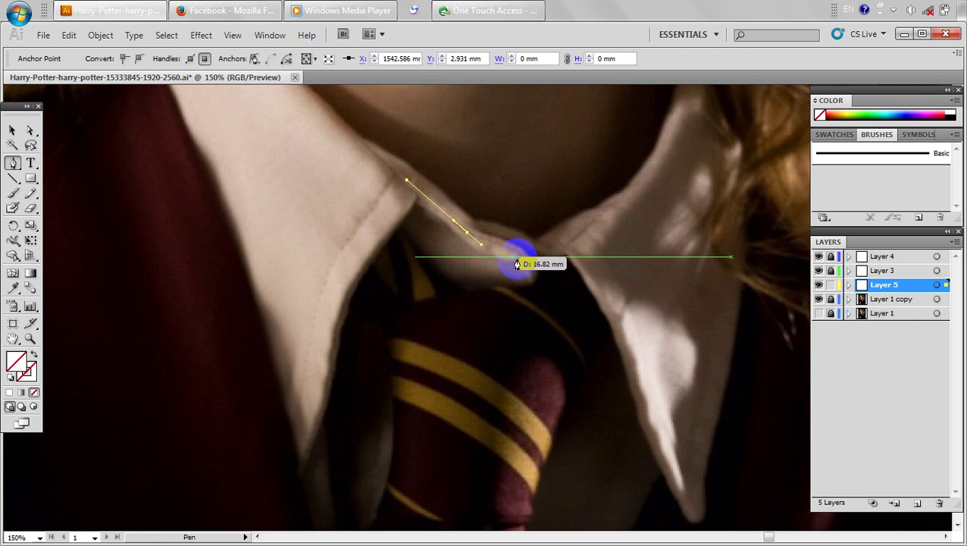
{"action": "left_click_drag", "start_coordinate": [527, 263], "coordinate": [610, 244]}
{"action": "left_click", "coordinate": [529, 264]}
{"action": "left_click", "coordinate": [594, 247], "text": "ctrl"}
Trace the short seam at the top of the right collar flap, starting above the tie knot.
{"action": "left_click", "coordinate": [562, 248]}
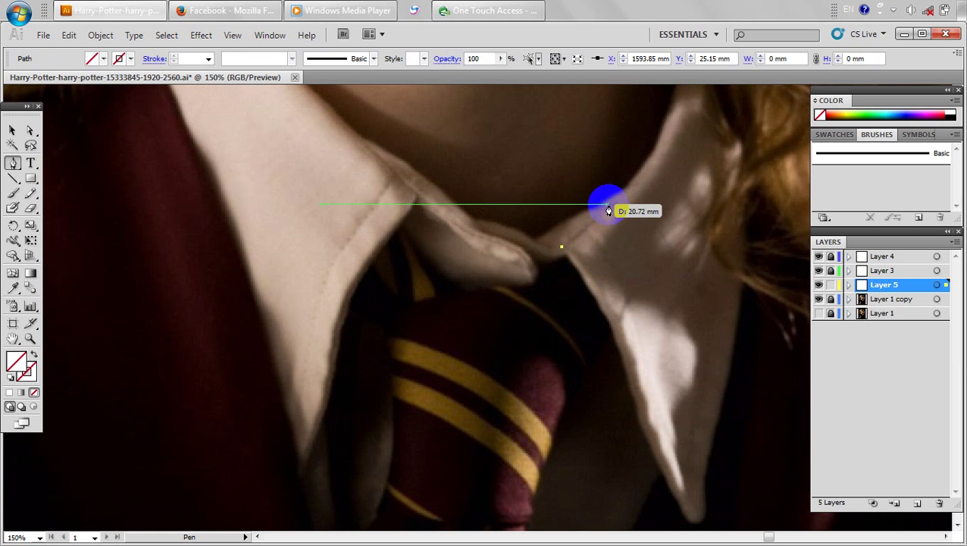
{"action": "left_click", "coordinate": [617, 258], "text": "ctrl"}
{"action": "left_click", "coordinate": [623, 288], "text": "ctrl"}
{"action": "scroll", "coordinate": [622, 291], "scroll_direction": "down", "scroll_amount": 3}
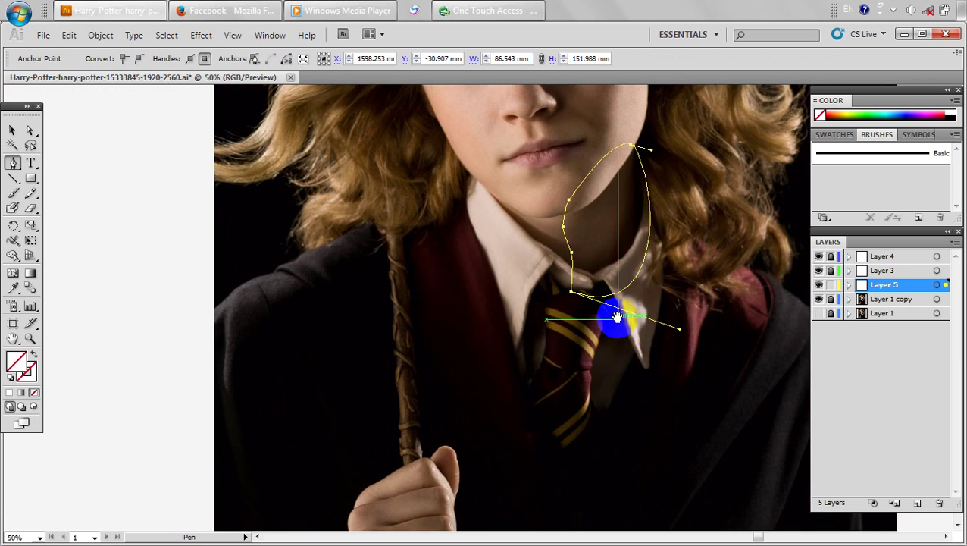
{"action": "left_click_drag", "start_coordinate": [600, 330], "coordinate": [520, 428]}
{"action": "left_click_drag", "start_coordinate": [428, 376], "coordinate": [468, 332]}
{"action": "scroll", "coordinate": [460, 323], "scroll_direction": "down", "scroll_amount": 1}
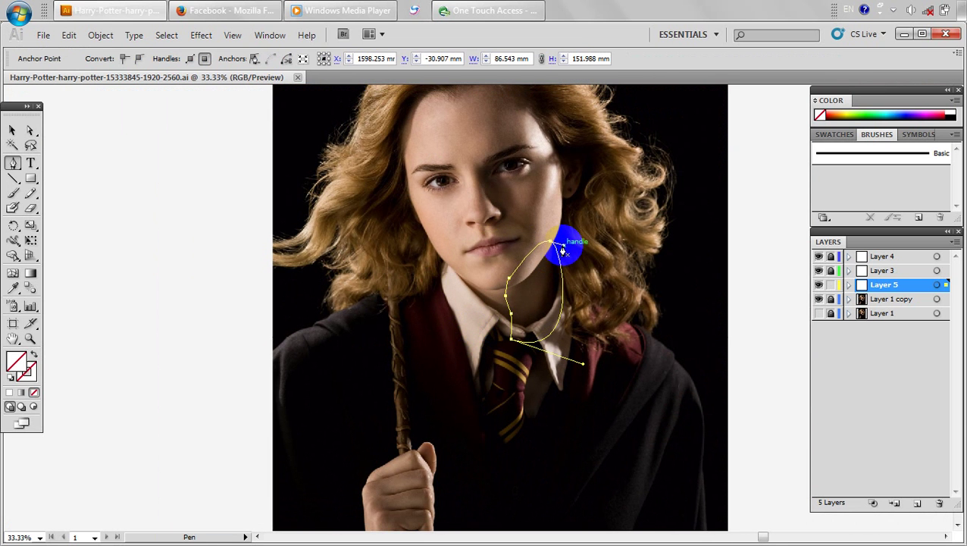
Show Layer 1, hide Layer 1 copy, and unlock Layers 3 and 4.
{"action": "key", "text": "ctrl+minus"}
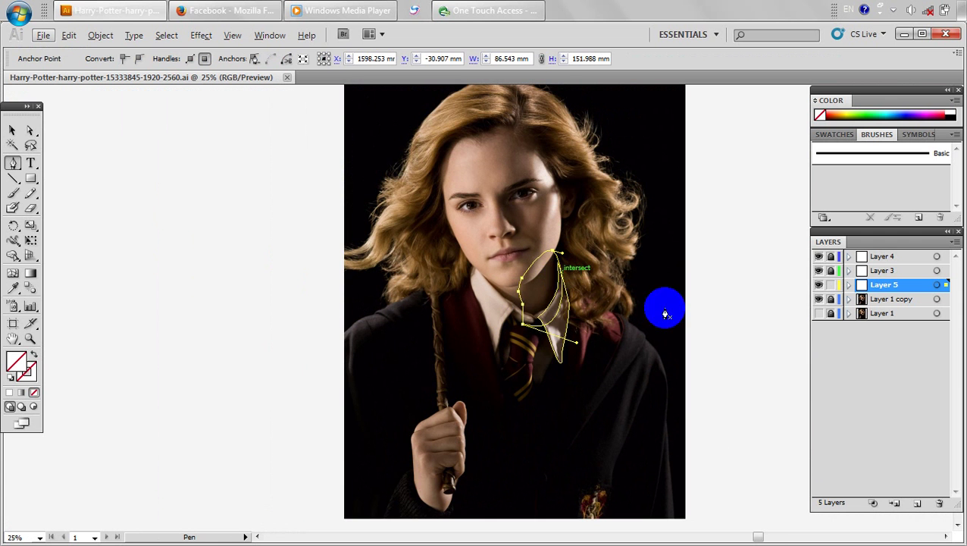
{"action": "left_click", "coordinate": [819, 313]}
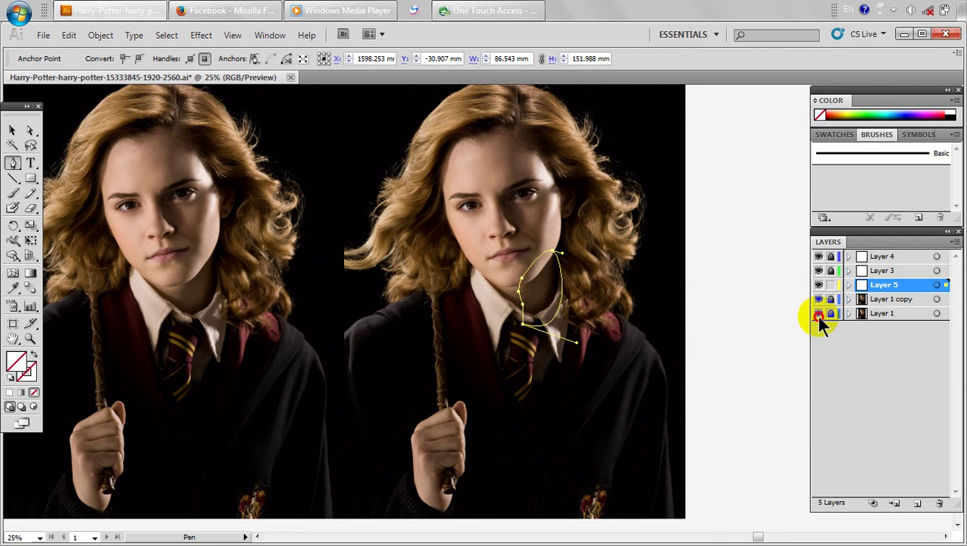
{"action": "left_click", "coordinate": [819, 313]}
{"action": "key", "text": "ctrl+minus"}
{"action": "left_click_drag", "start_coordinate": [739, 306], "coordinate": [683, 317]}
{"action": "left_click", "coordinate": [819, 313]}
{"action": "left_click", "coordinate": [819, 298]}
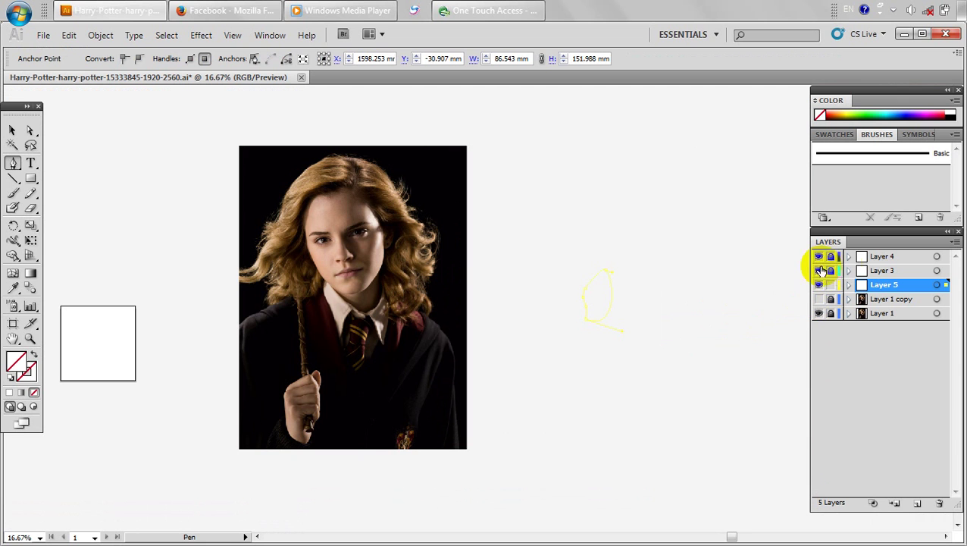
Deselect the neck path and add a new layer directly above Layer 1.
{"action": "left_click", "coordinate": [13, 131]}
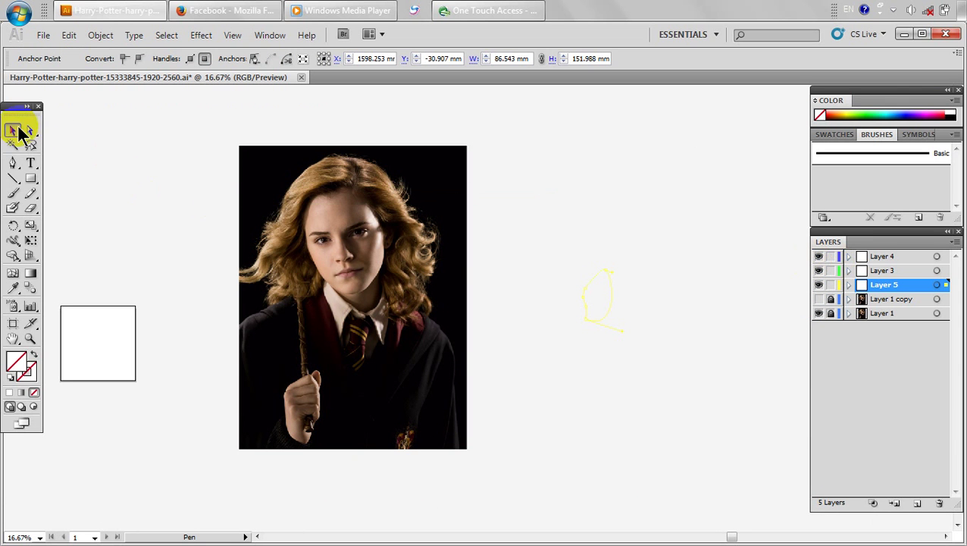
{"action": "left_click", "coordinate": [671, 486]}
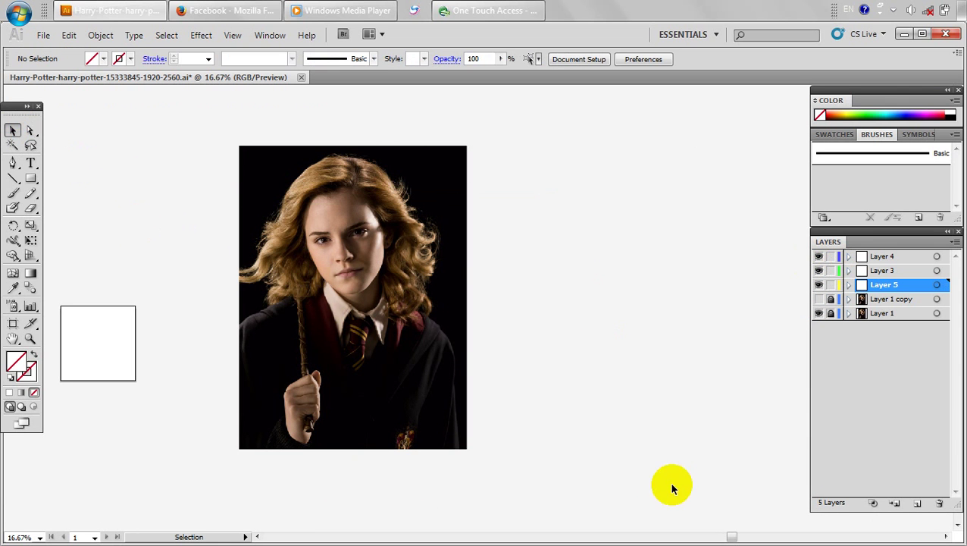
{"action": "left_click", "coordinate": [884, 316]}
{"action": "left_click", "coordinate": [917, 503]}
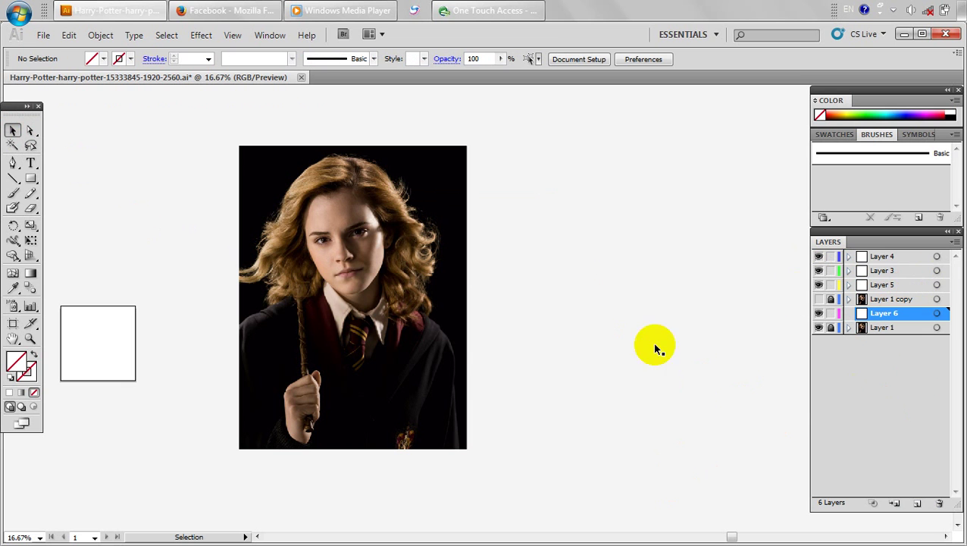
Copy all traced paths onto Layer 6 and place the copy well to the right of the original paths.
{"action": "key", "text": "ctrl+a"}
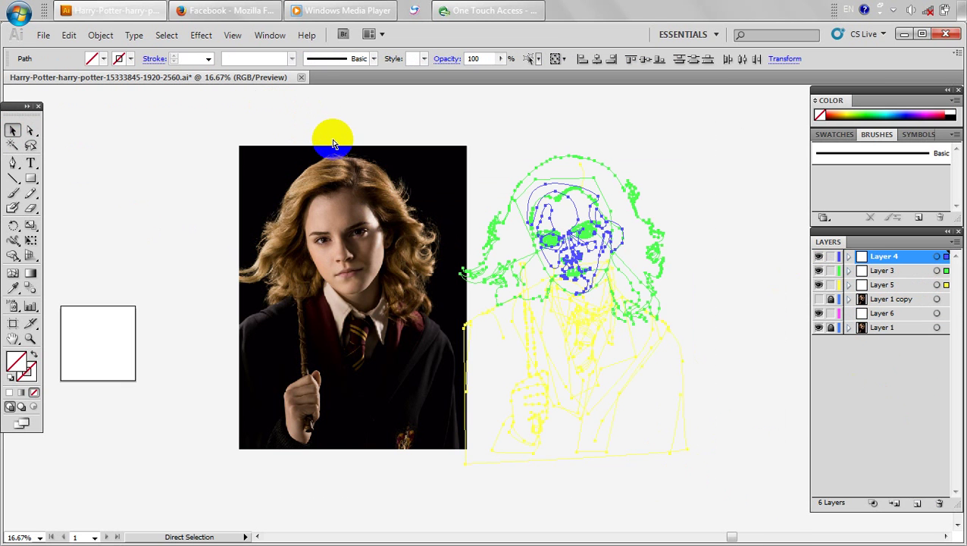
{"action": "key", "text": "space"}
{"action": "left_click_drag", "start_coordinate": [470, 218], "coordinate": [288, 211]}
{"action": "left_click", "coordinate": [910, 314]}
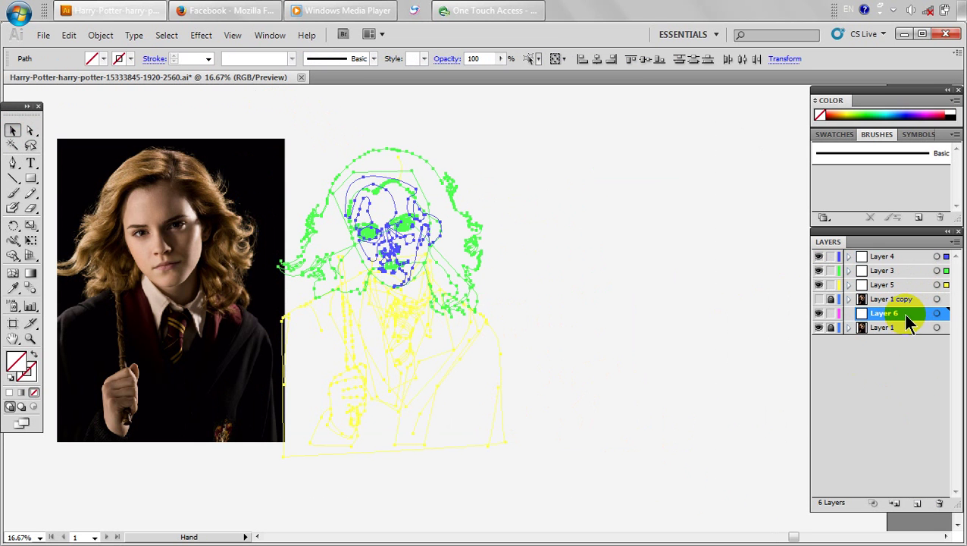
{"action": "key", "text": "ctrl+x"}
{"action": "key", "text": "ctrl+v"}
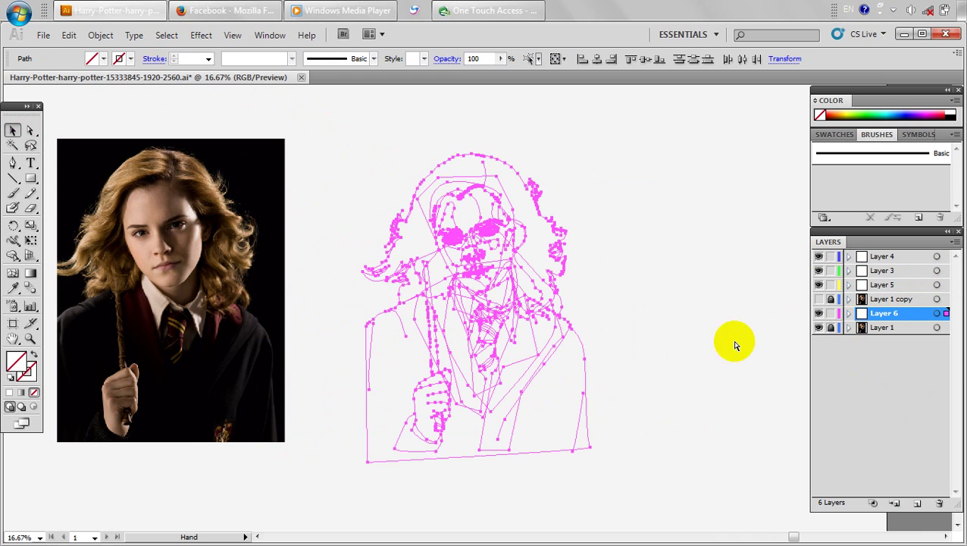
{"action": "left_click_drag", "start_coordinate": [489, 265], "coordinate": [701, 249]}
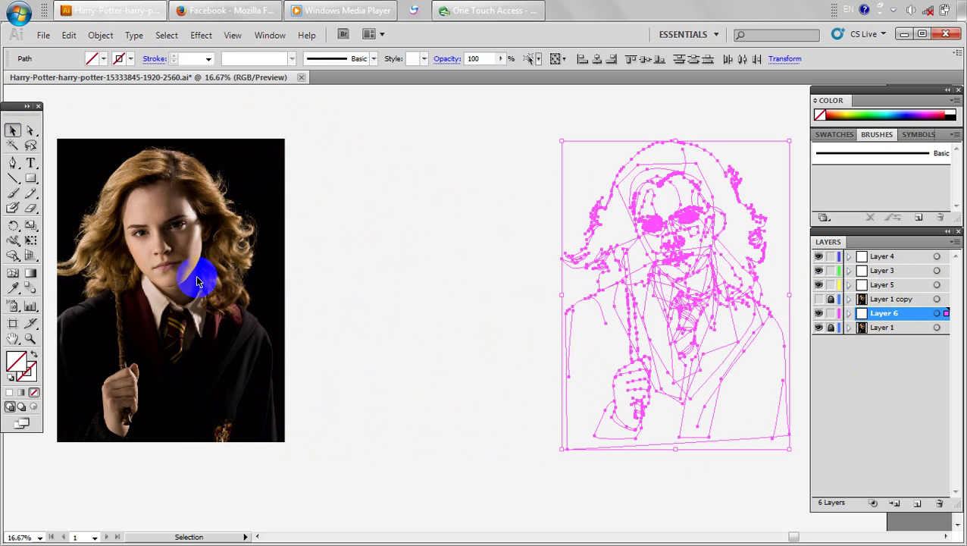
Give the copied paths on Layer 6 a black stroke.
{"action": "double_click", "coordinate": [27, 366]}
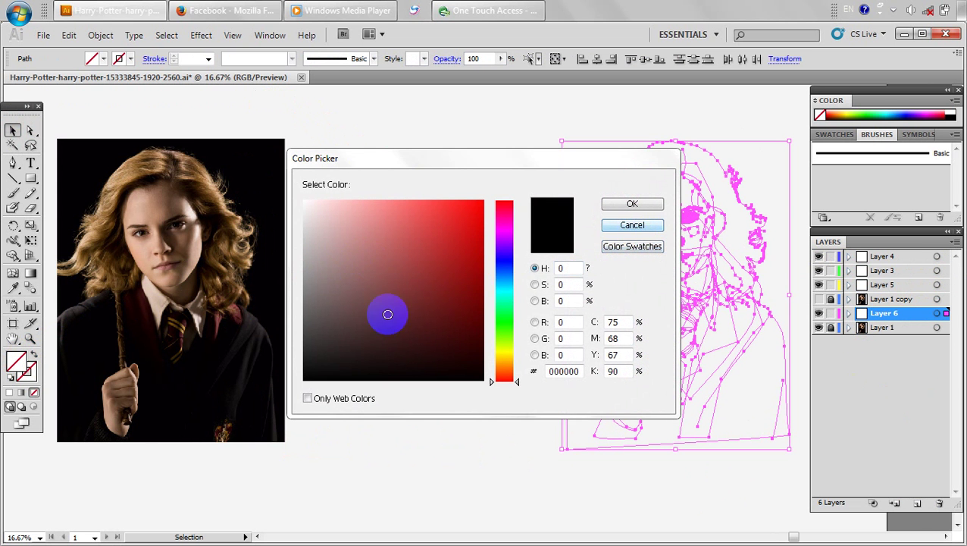
{"action": "left_click", "coordinate": [631, 225]}
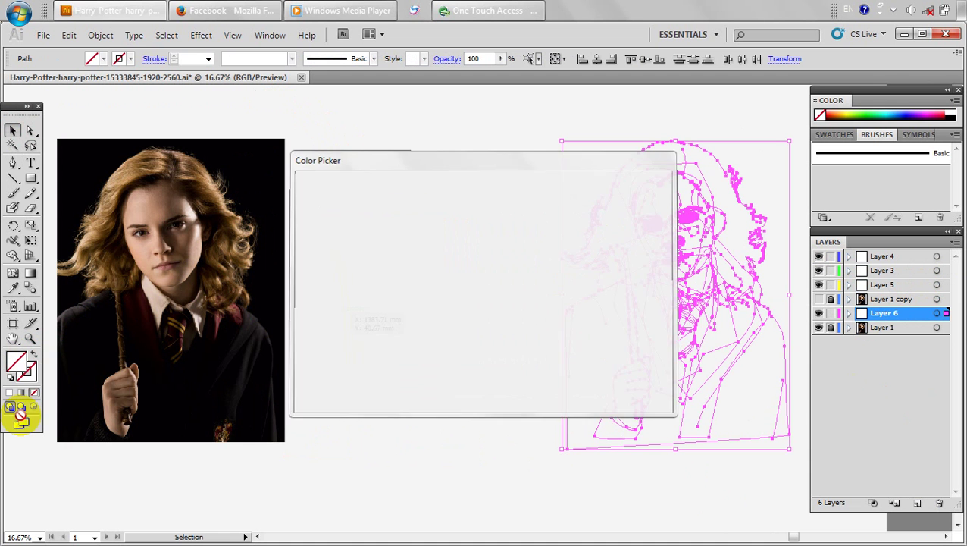
{"action": "double_click", "coordinate": [33, 371]}
{"action": "left_click", "coordinate": [646, 204]}
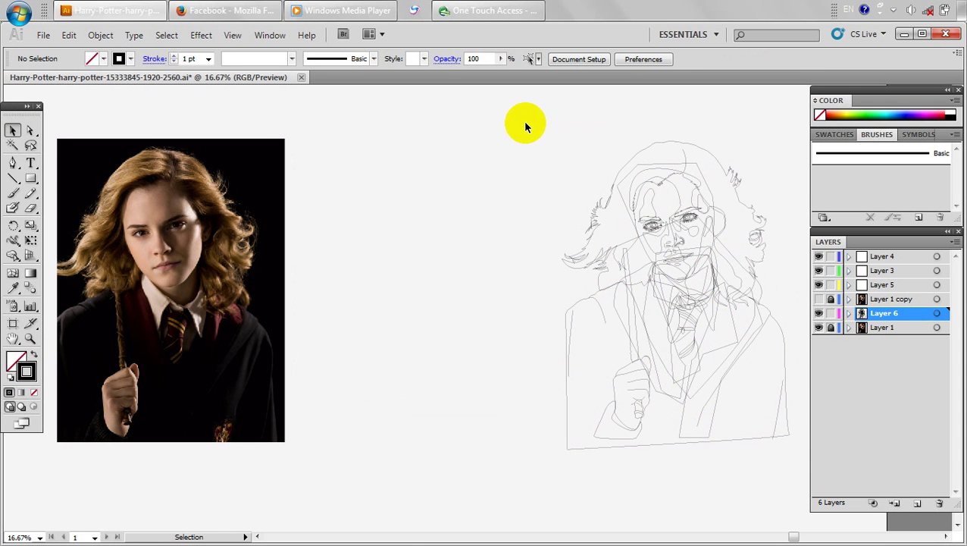
Select the original traced paths on Layers 3, 4 and 5 beside the photo and give them a black stroke.
{"action": "left_click_drag", "start_coordinate": [388, 138], "coordinate": [509, 111]}
{"action": "left_click_drag", "start_coordinate": [419, 176], "coordinate": [346, 233]}
{"action": "left_click_drag", "start_coordinate": [362, 291], "coordinate": [335, 257]}
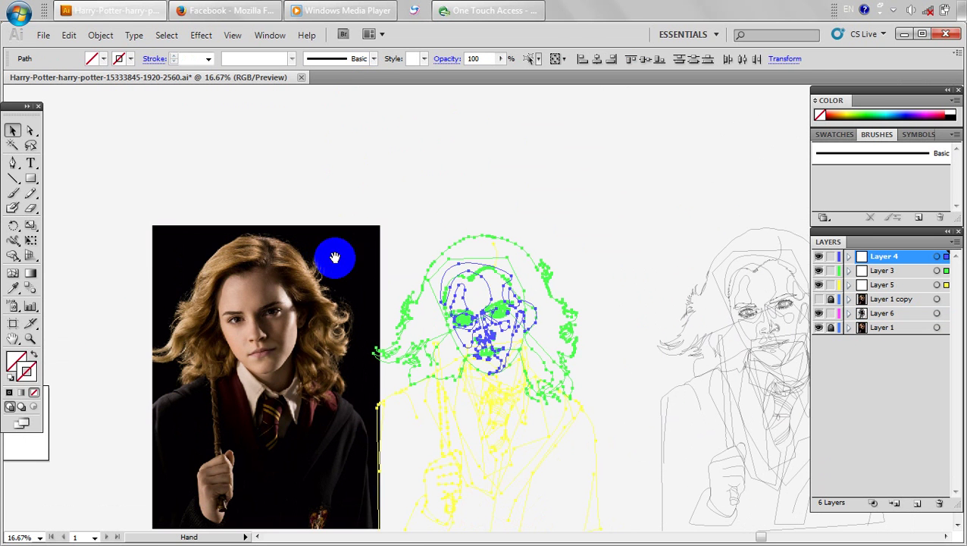
{"action": "double_click", "coordinate": [28, 370]}
{"action": "left_click", "coordinate": [574, 266]}
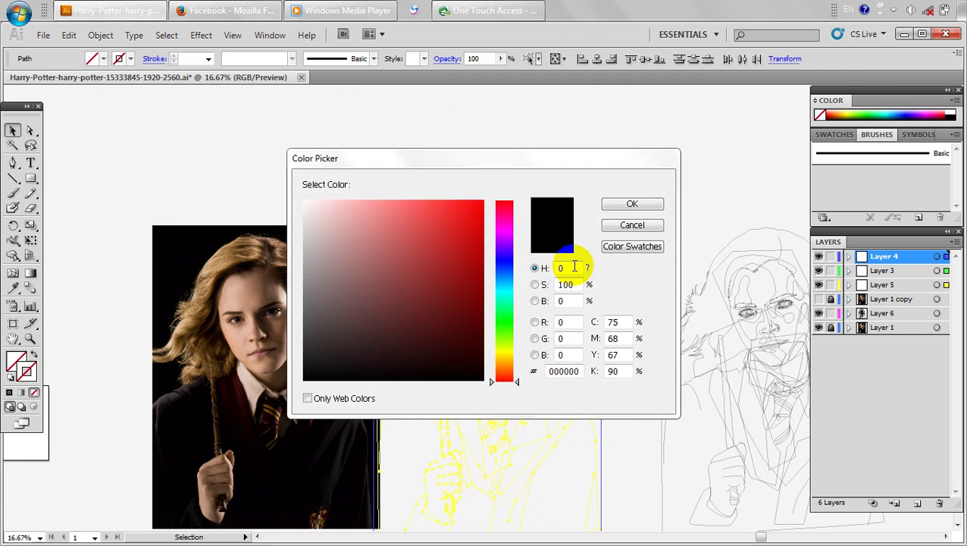
{"action": "left_click", "coordinate": [618, 204]}
{"action": "left_click", "coordinate": [670, 199]}
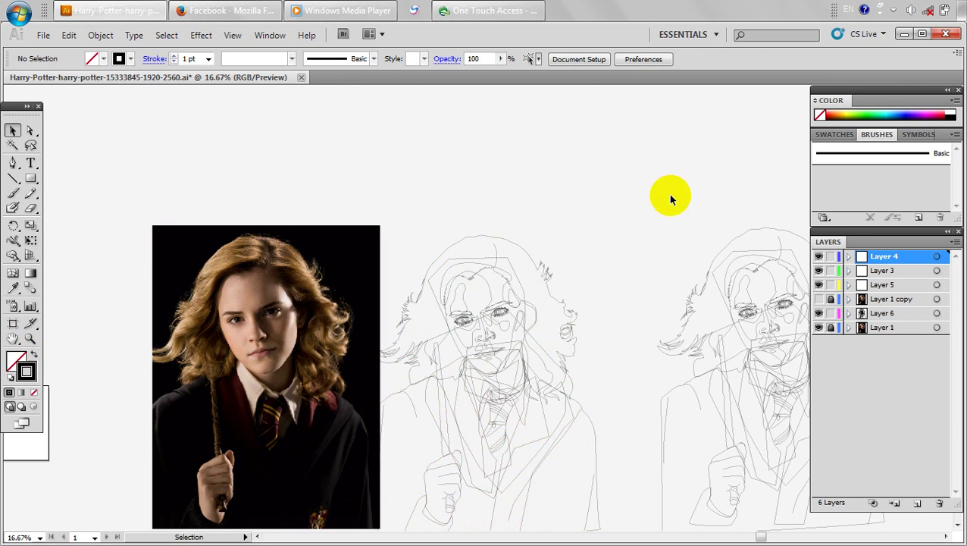
{"action": "left_click", "coordinate": [897, 12]}
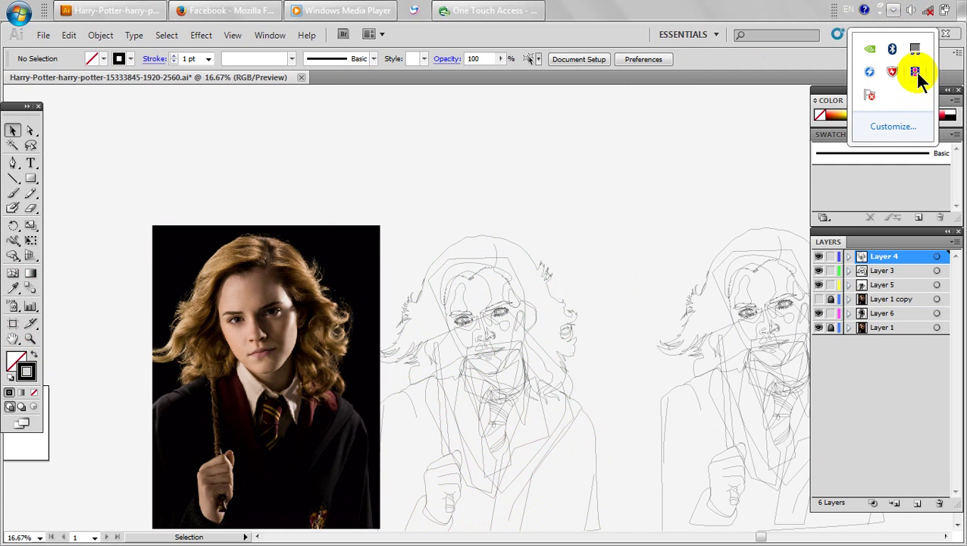
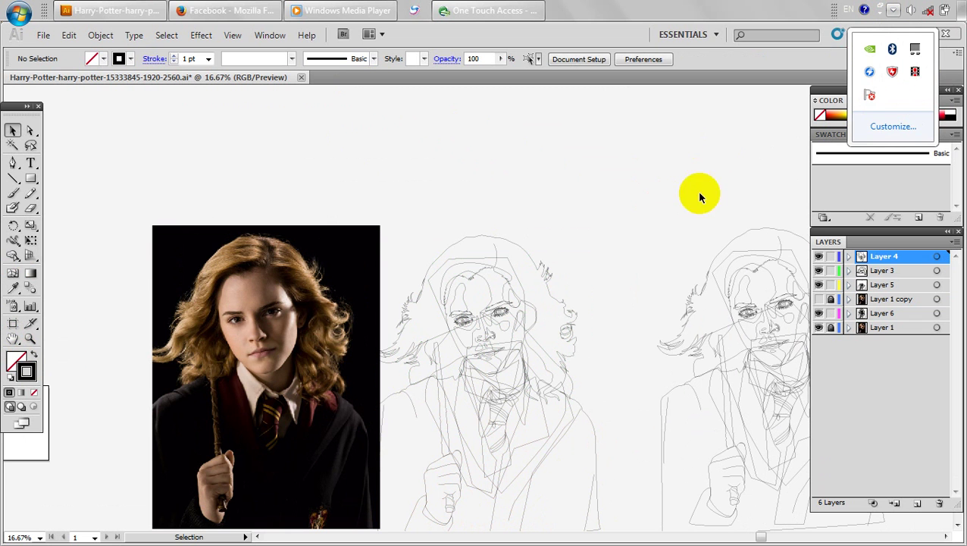
{"action": "left_click", "coordinate": [915, 72]}
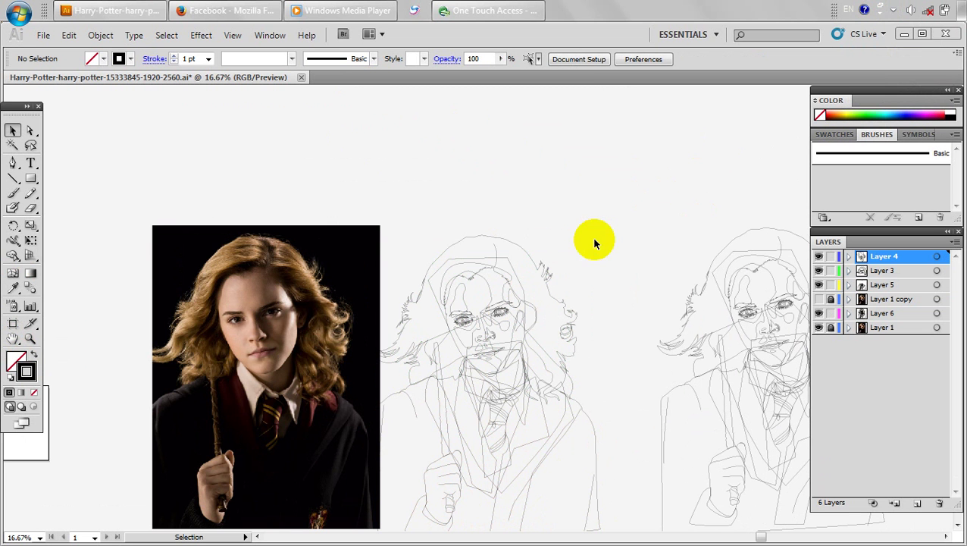
{"action": "left_click", "coordinate": [611, 220]}
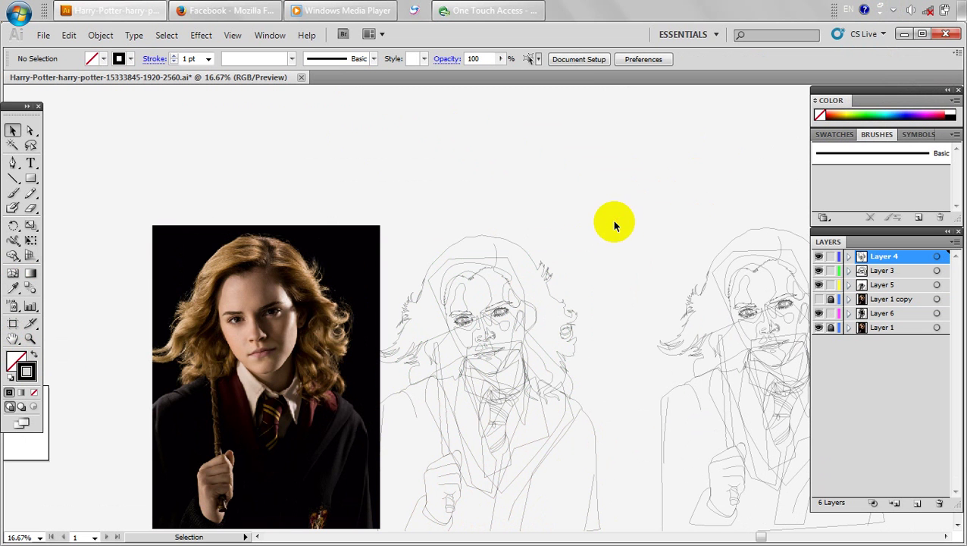
Fill the upper and lower eyelashes of both eyes with black in the original tracing.
{"action": "scroll", "coordinate": [531, 273], "scroll_direction": "up", "scroll_amount": 1}
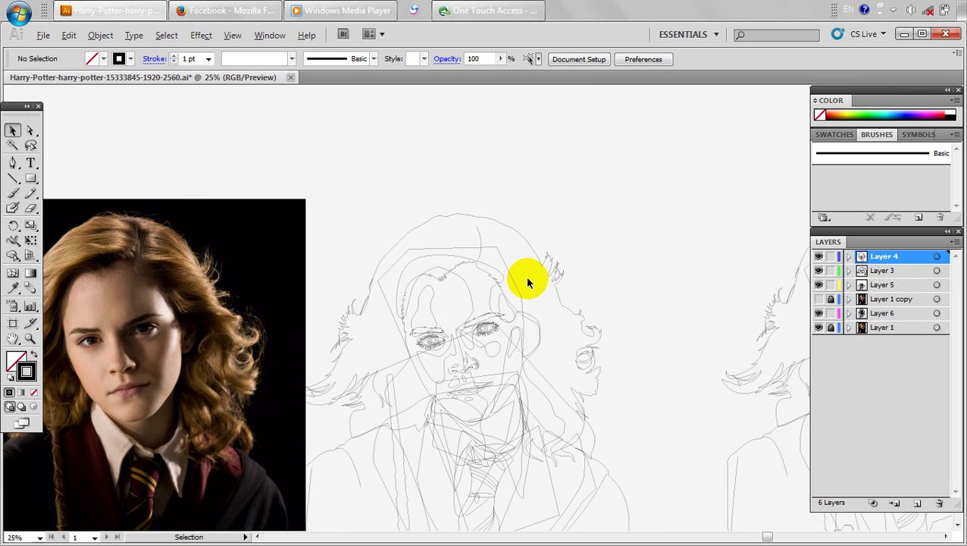
{"action": "scroll", "coordinate": [131, 383], "scroll_direction": "up", "scroll_amount": 1}
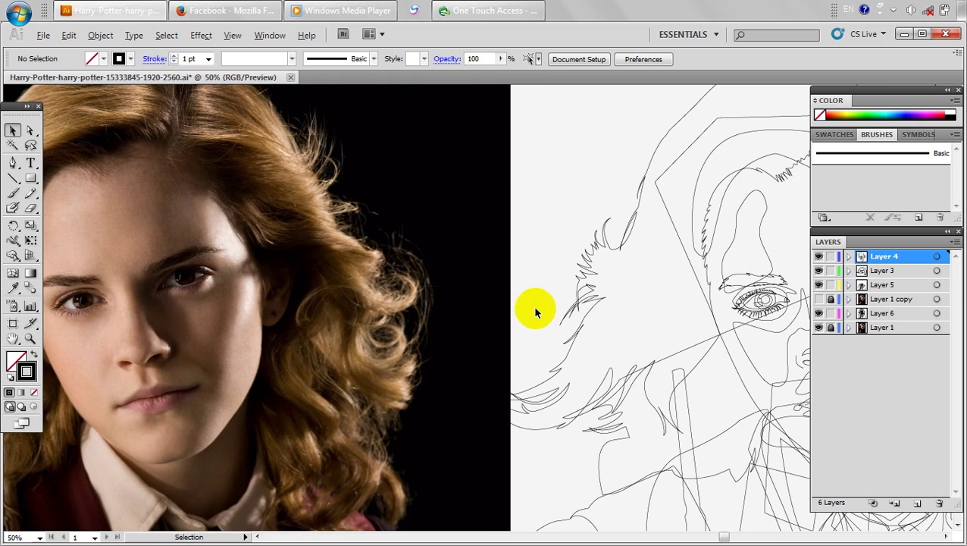
{"action": "scroll", "coordinate": [515, 296], "scroll_direction": "right", "scroll_amount": 3}
{"action": "scroll", "coordinate": [500, 284], "scroll_direction": "up", "scroll_amount": 3}
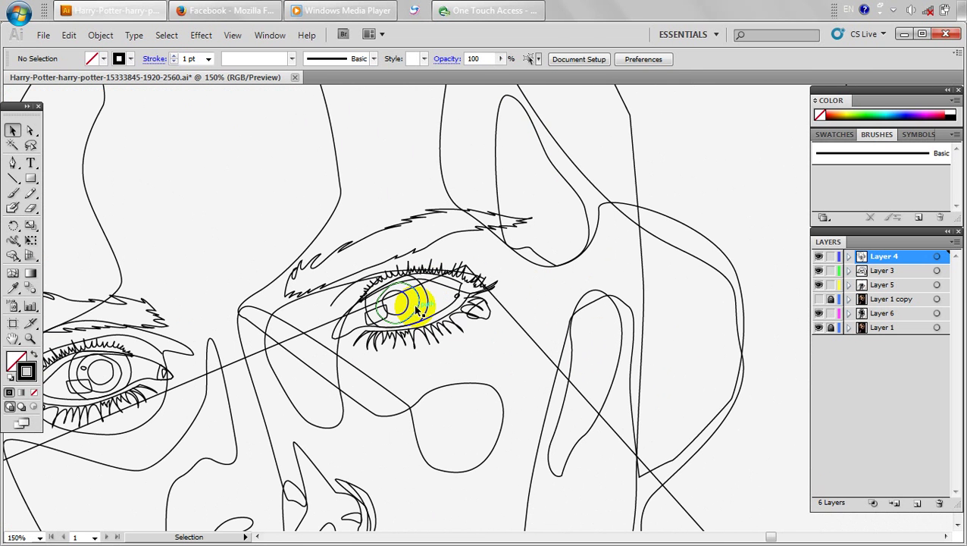
{"action": "left_click", "coordinate": [469, 277]}
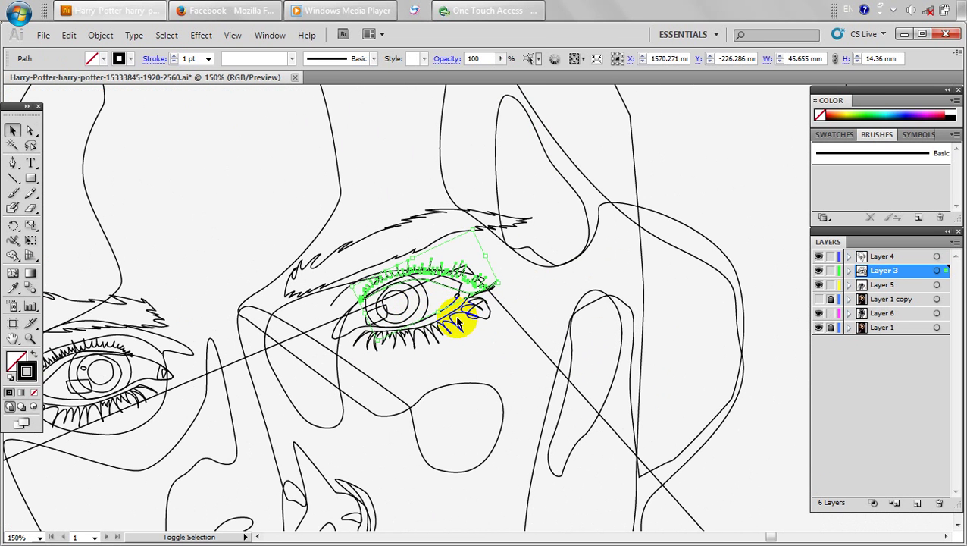
{"action": "left_click", "coordinate": [452, 319], "text": "shift"}
{"action": "left_click", "coordinate": [120, 398], "text": "shift"}
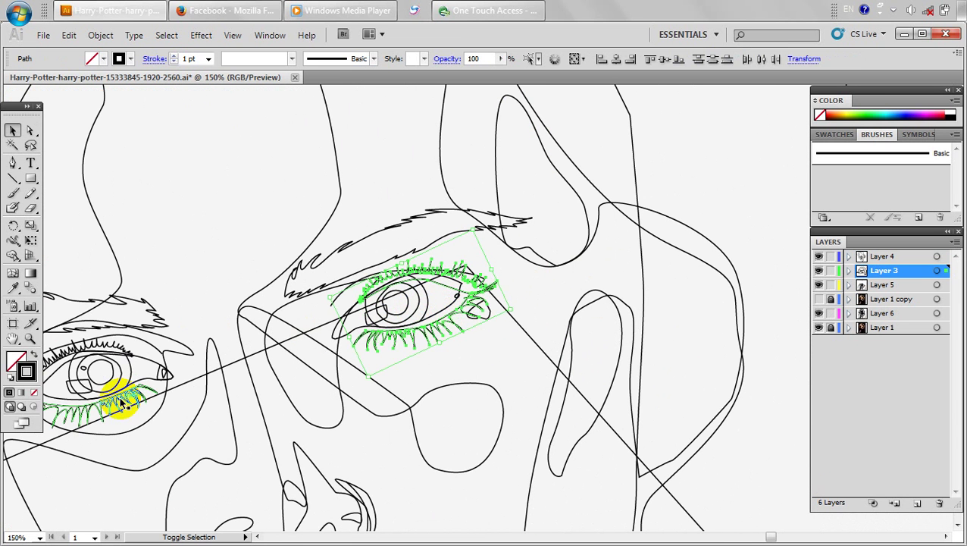
{"action": "left_click", "coordinate": [122, 349], "text": "shift"}
{"action": "double_click", "coordinate": [23, 367]}
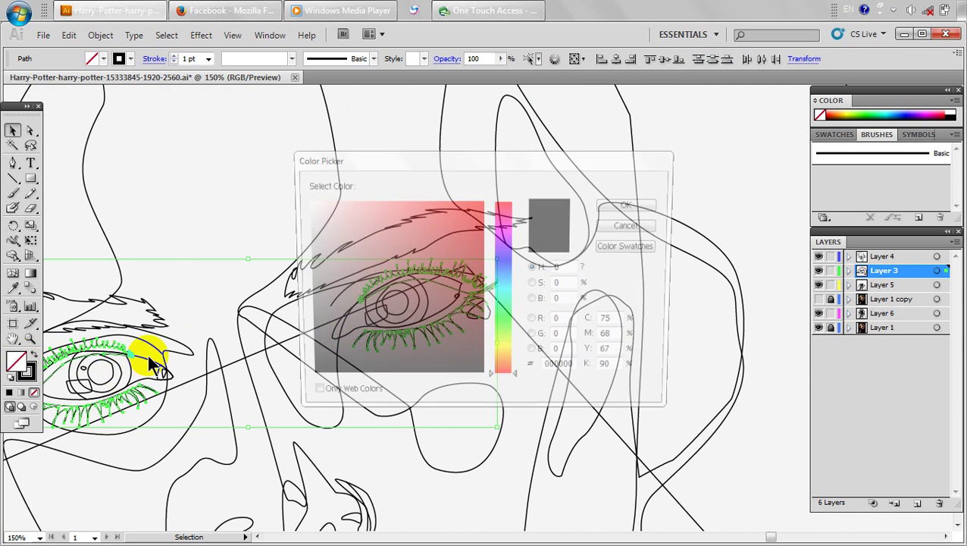
{"action": "left_click", "coordinate": [631, 205]}
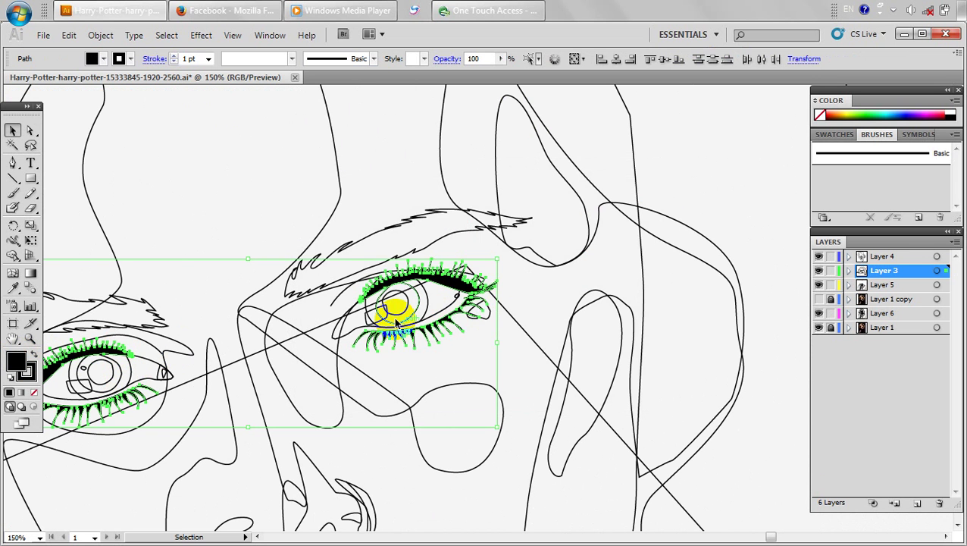
Fill both eyebrows with a very dark brown.
{"action": "left_click", "coordinate": [394, 236]}
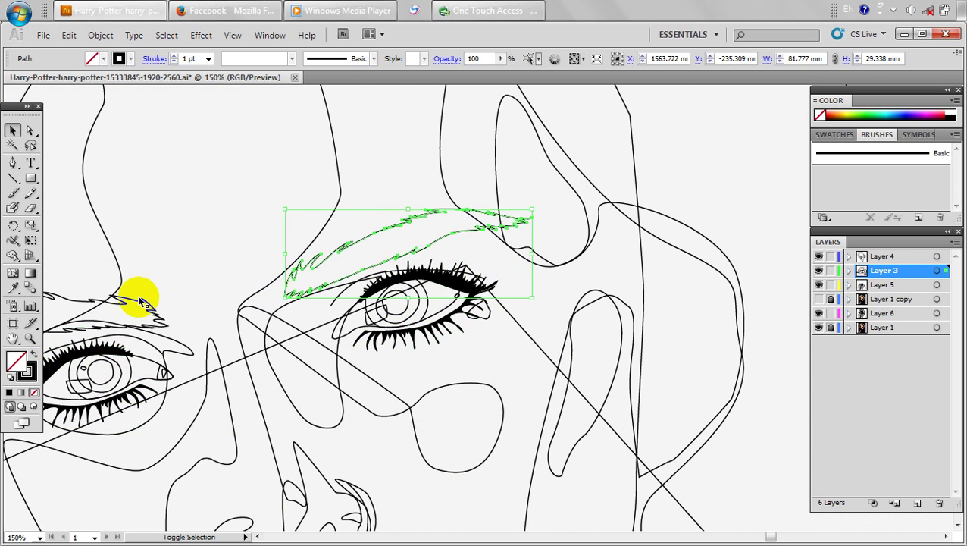
{"action": "left_click", "coordinate": [121, 312], "text": "shift"}
{"action": "double_click", "coordinate": [17, 360]}
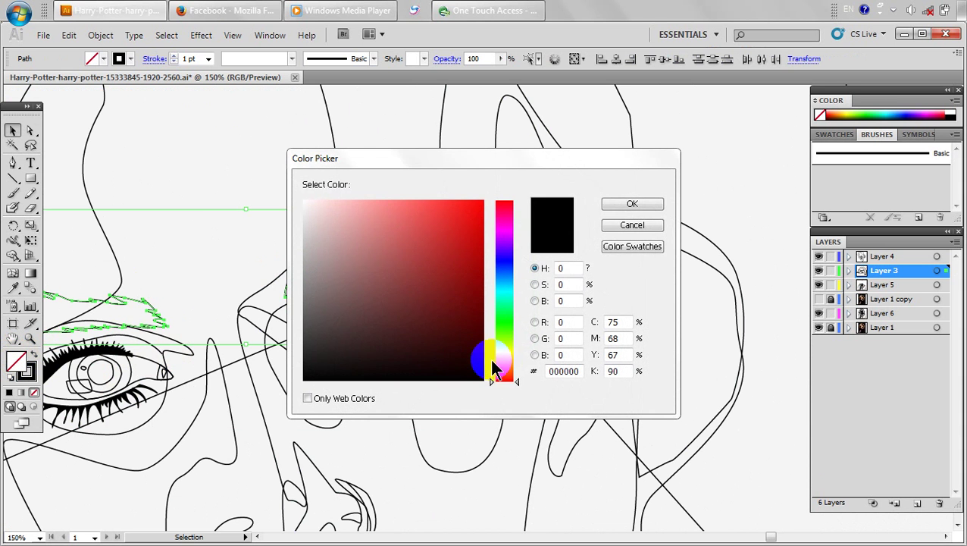
{"action": "left_click_drag", "start_coordinate": [494, 372], "coordinate": [509, 368]}
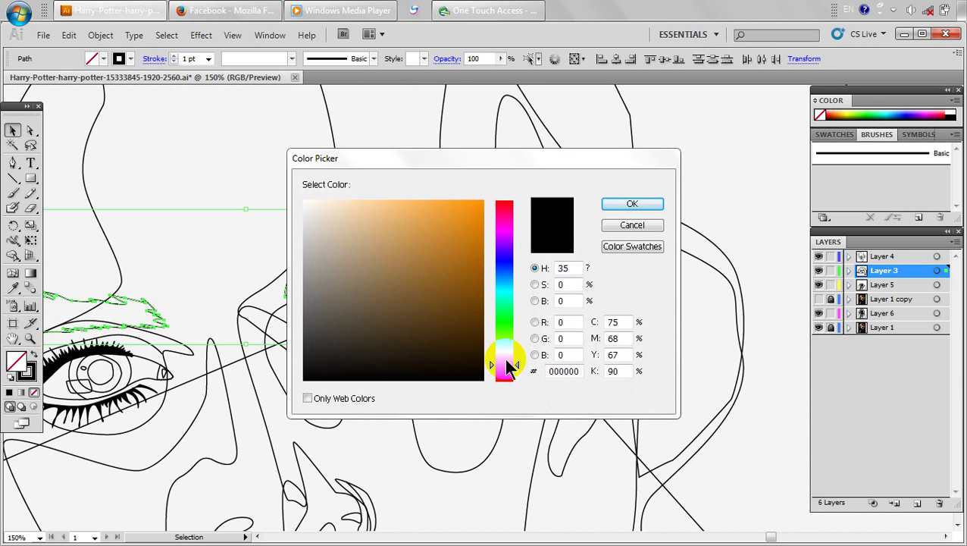
{"action": "left_click", "coordinate": [482, 360]}
{"action": "left_click_drag", "start_coordinate": [483, 360], "coordinate": [432, 356]}
{"action": "left_click", "coordinate": [632, 204]}
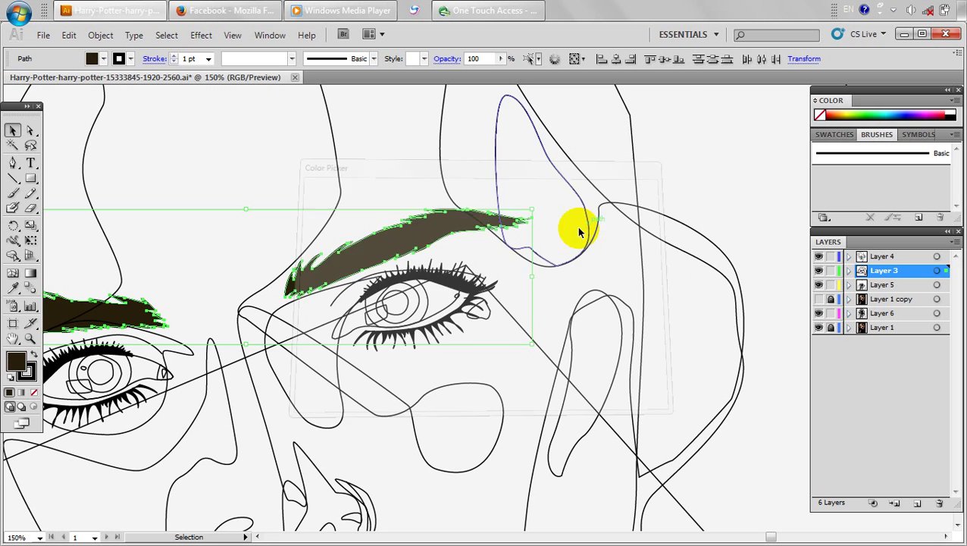
{"action": "left_click", "coordinate": [313, 259]}
Select the main hair outline and the lower hair shape behind the neck and fill both with olive brown.
{"action": "scroll", "coordinate": [317, 261], "scroll_direction": "down", "scroll_amount": 3}
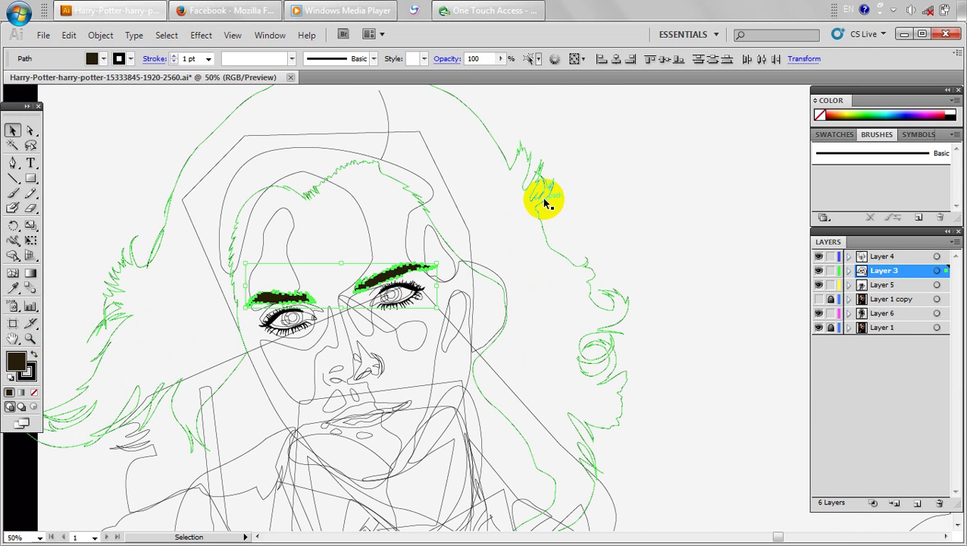
{"action": "left_click", "coordinate": [543, 200]}
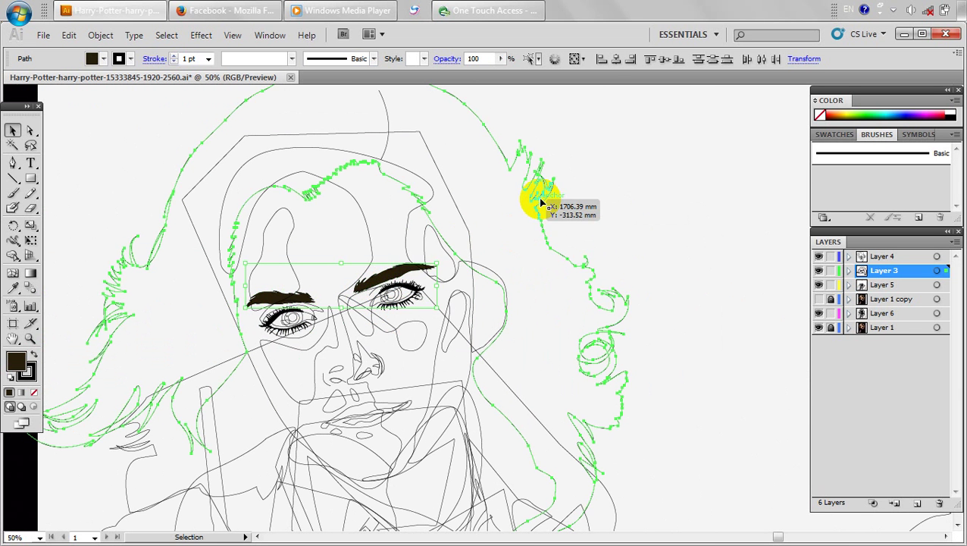
{"action": "left_click", "coordinate": [156, 453], "text": "shift"}
{"action": "double_click", "coordinate": [15, 362]}
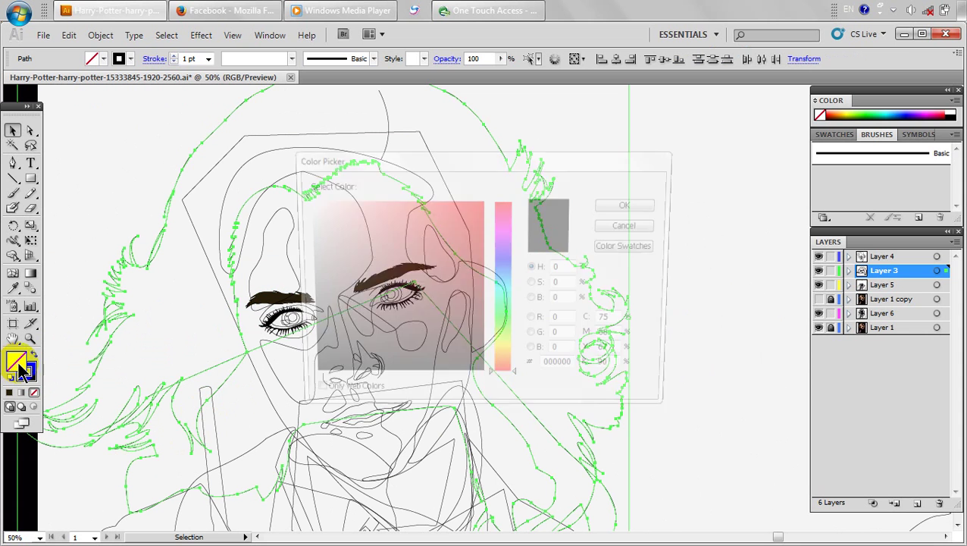
{"action": "left_click", "coordinate": [506, 361]}
{"action": "left_click_drag", "start_coordinate": [506, 361], "coordinate": [508, 359]}
{"action": "mouse_move", "coordinate": [410, 270]}
{"action": "left_mouse_down"}
{"action": "mouse_move", "coordinate": [449, 298]}
{"action": "mouse_move", "coordinate": [461, 325]}
{"action": "mouse_move", "coordinate": [475, 319]}
{"action": "mouse_move", "coordinate": [514, 341]}
{"action": "left_mouse_up"}
{"action": "left_click", "coordinate": [510, 366]}
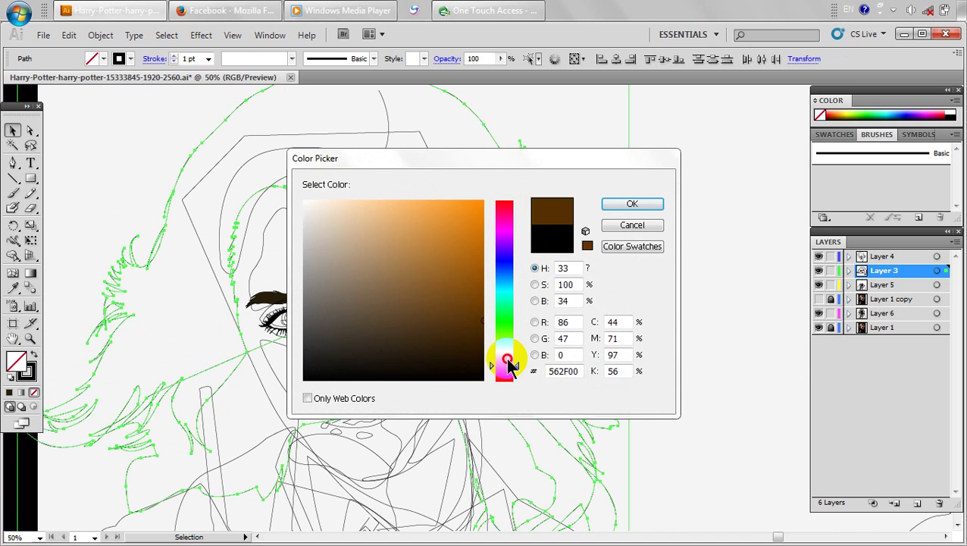
{"action": "left_click", "coordinate": [508, 360]}
{"action": "left_click", "coordinate": [632, 204]}
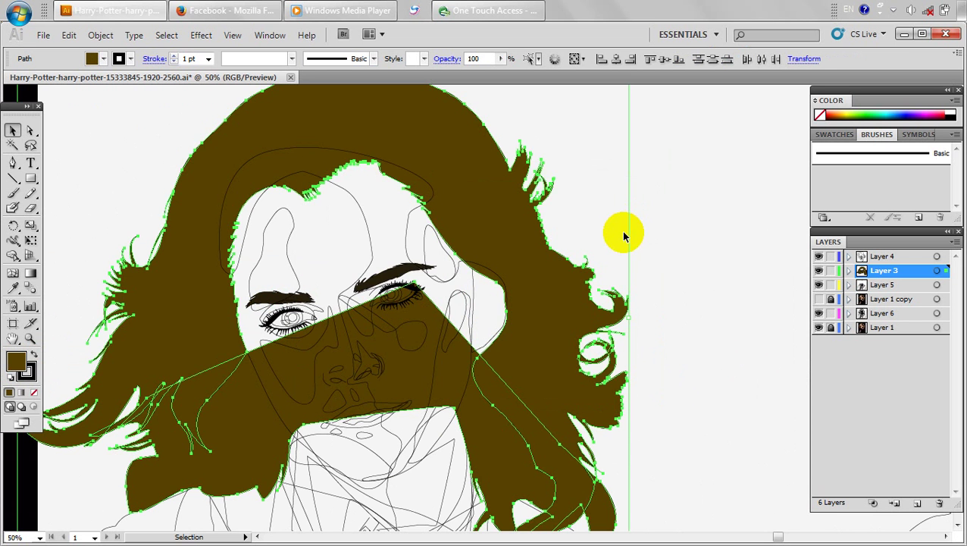
Change the fill of both hair shapes to dark reddish brown, hex 492301.
{"action": "key", "text": "ctrl+minus"}
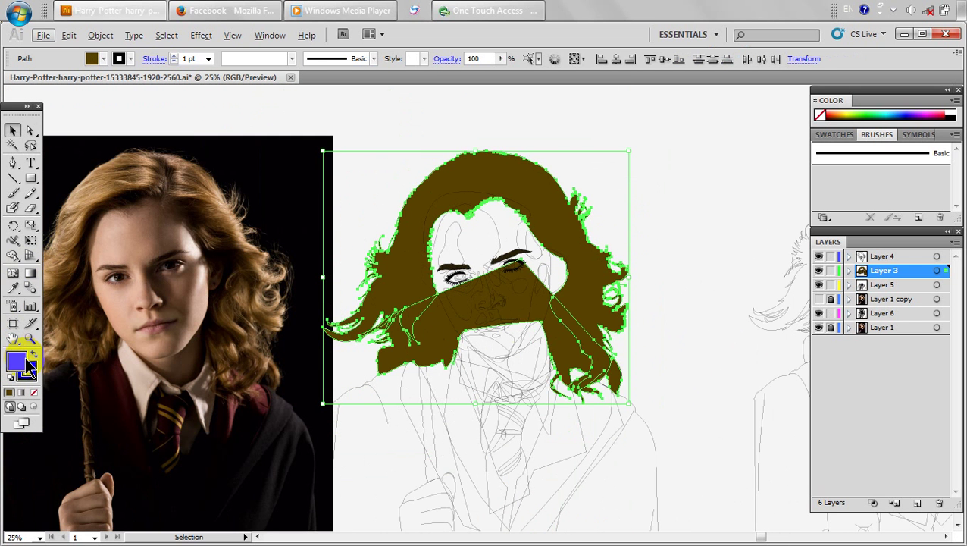
{"action": "double_click", "coordinate": [24, 359]}
{"action": "left_click", "coordinate": [503, 371]}
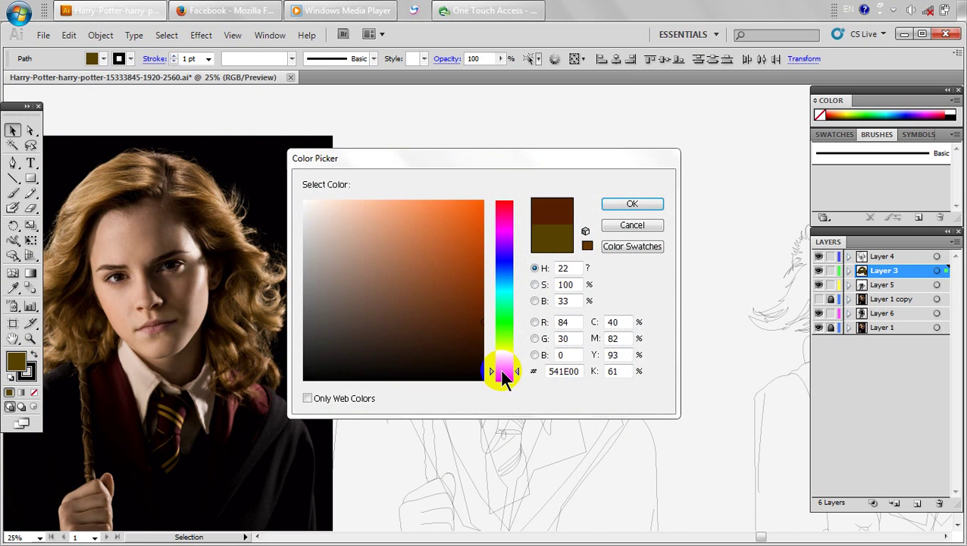
{"action": "left_click_drag", "start_coordinate": [509, 374], "coordinate": [474, 327]}
{"action": "left_click", "coordinate": [465, 337]}
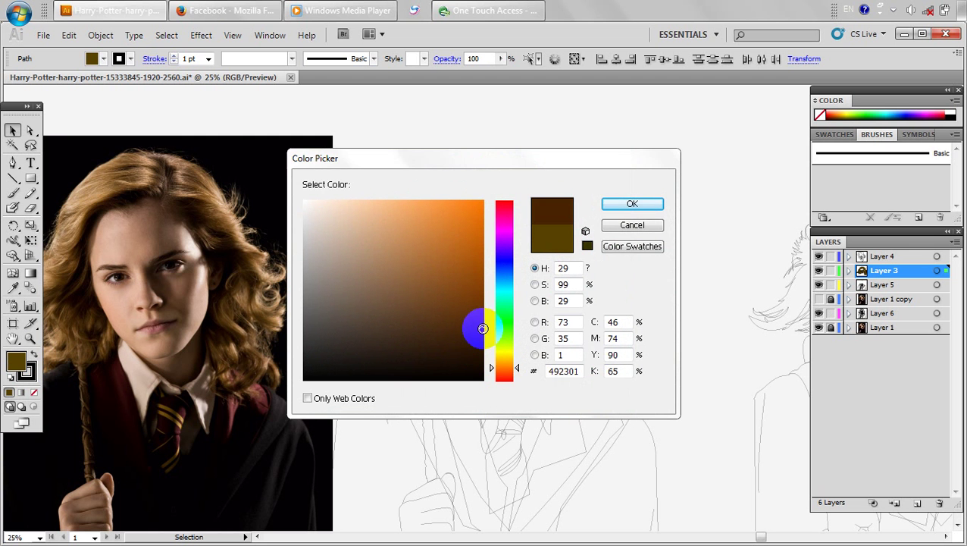
{"action": "left_click", "coordinate": [617, 205]}
{"action": "left_click", "coordinate": [704, 218]}
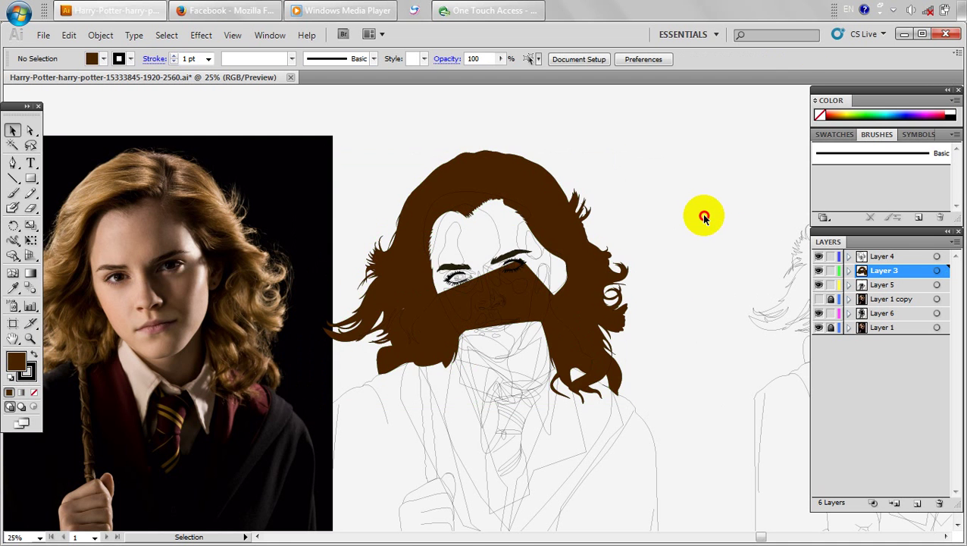
Select the face outline in the tracing and fill it with light peach, hex FFD0A9.
{"action": "left_click", "coordinate": [551, 259]}
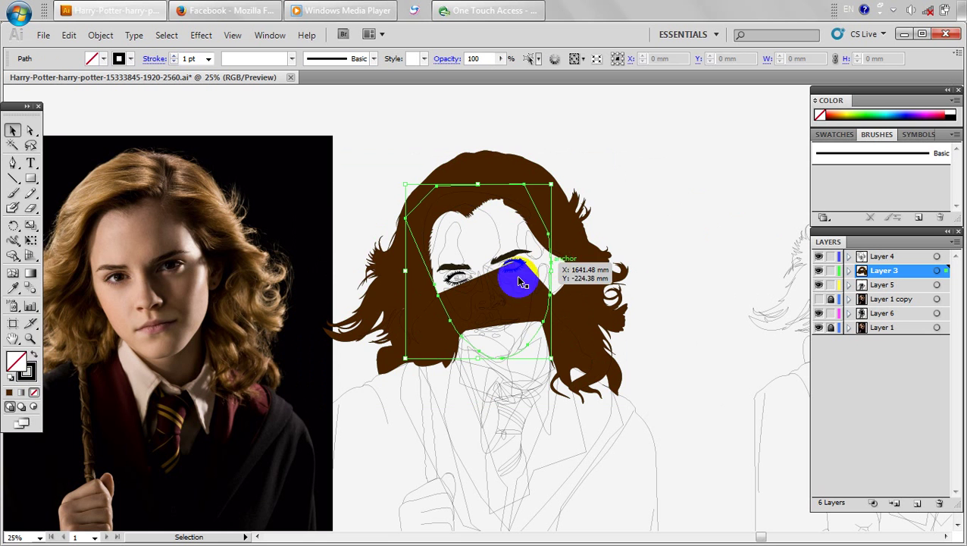
{"action": "double_click", "coordinate": [27, 369]}
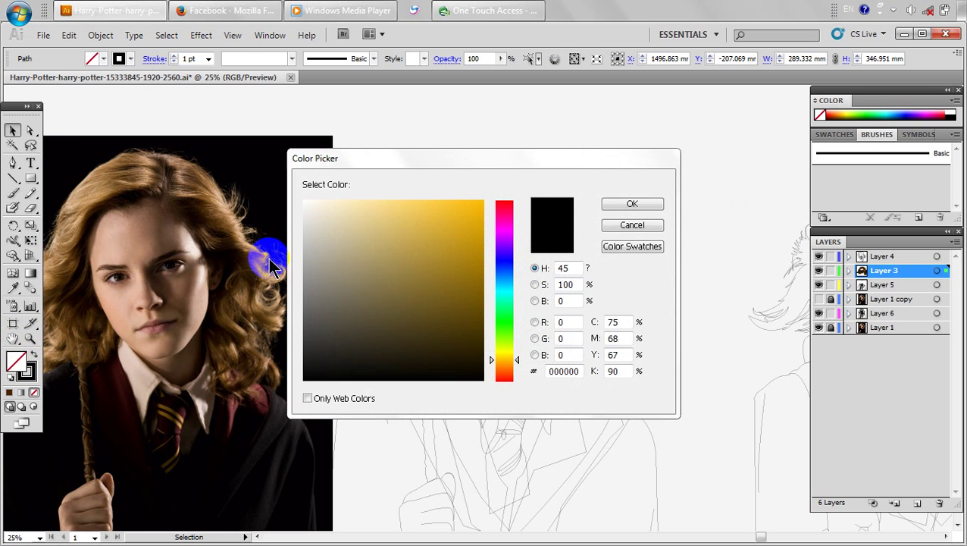
{"action": "left_click", "coordinate": [411, 239]}
{"action": "left_click", "coordinate": [504, 365]}
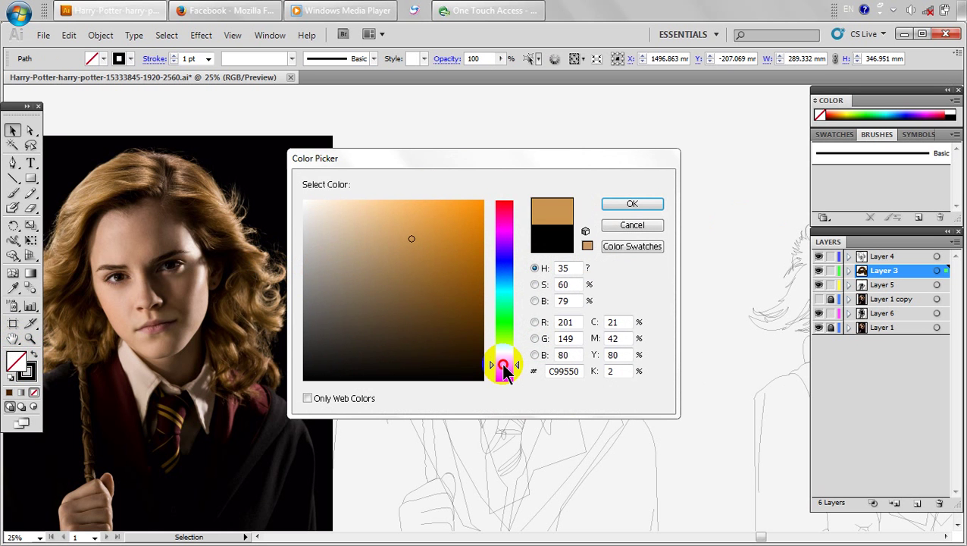
{"action": "left_click", "coordinate": [390, 202]}
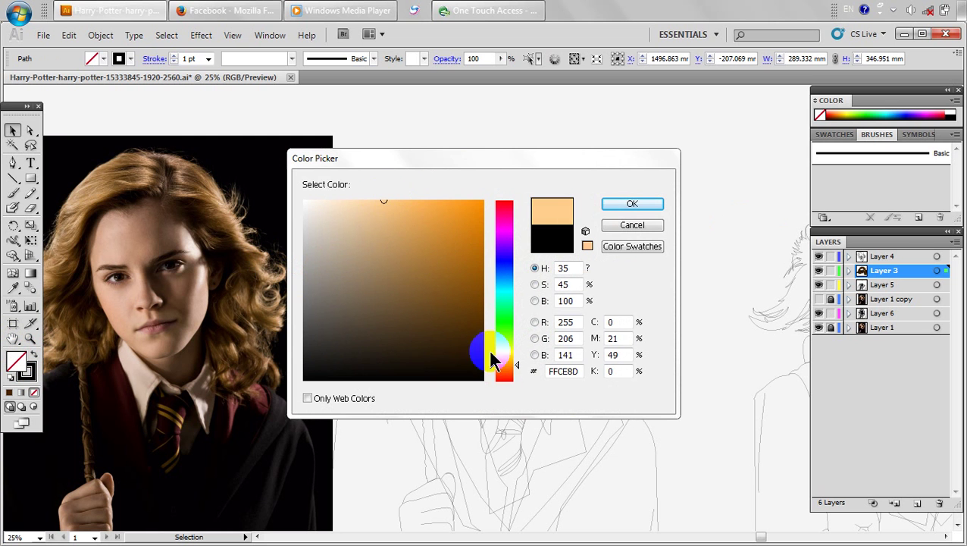
{"action": "left_click", "coordinate": [503, 368]}
{"action": "left_click", "coordinate": [373, 200]}
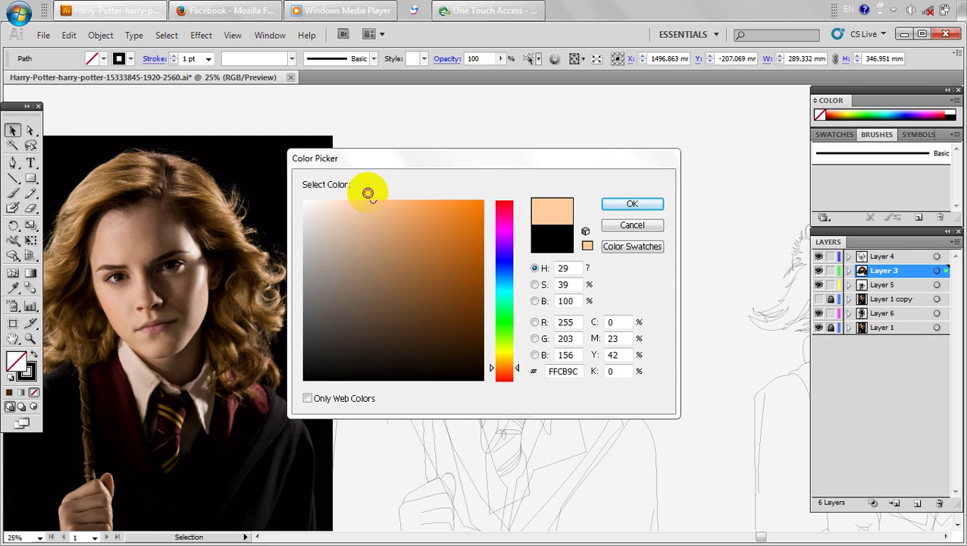
{"action": "left_click", "coordinate": [360, 200]}
{"action": "left_click", "coordinate": [632, 204]}
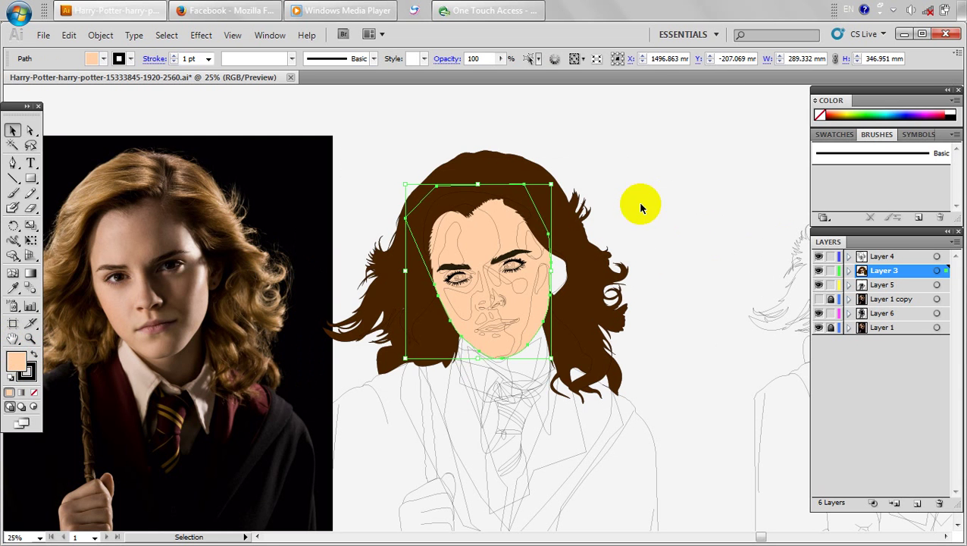
Adjust the face fill to a softer, slightly darker pale peach skin tone and deselect the shape.
{"action": "left_click", "coordinate": [28, 370]}
{"action": "double_click", "coordinate": [21, 365]}
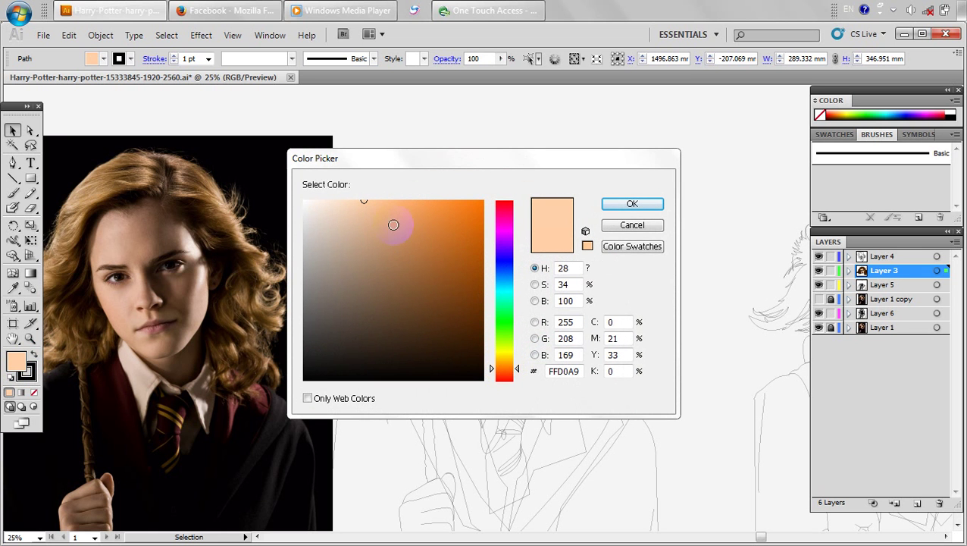
{"action": "left_click", "coordinate": [632, 204]}
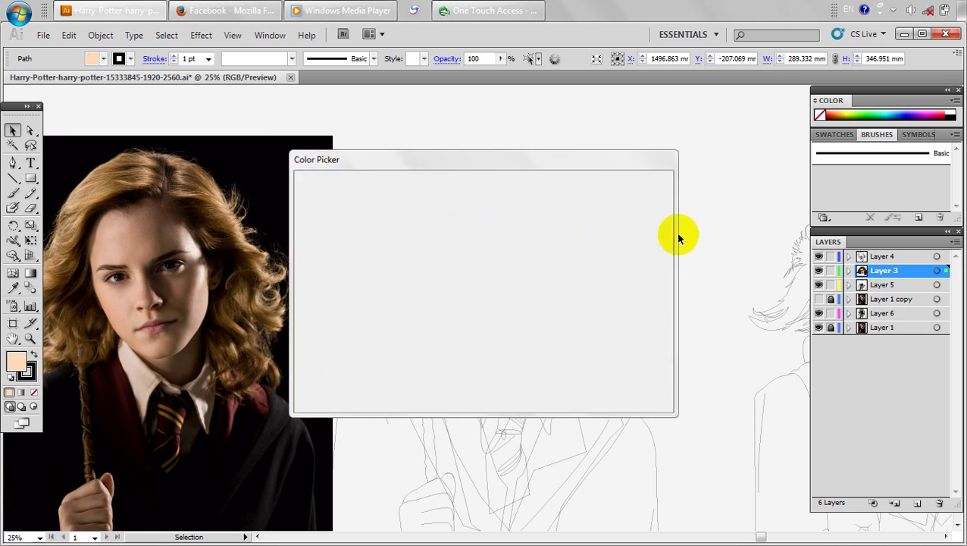
{"action": "double_click", "coordinate": [18, 364]}
{"action": "left_click", "coordinate": [510, 375]}
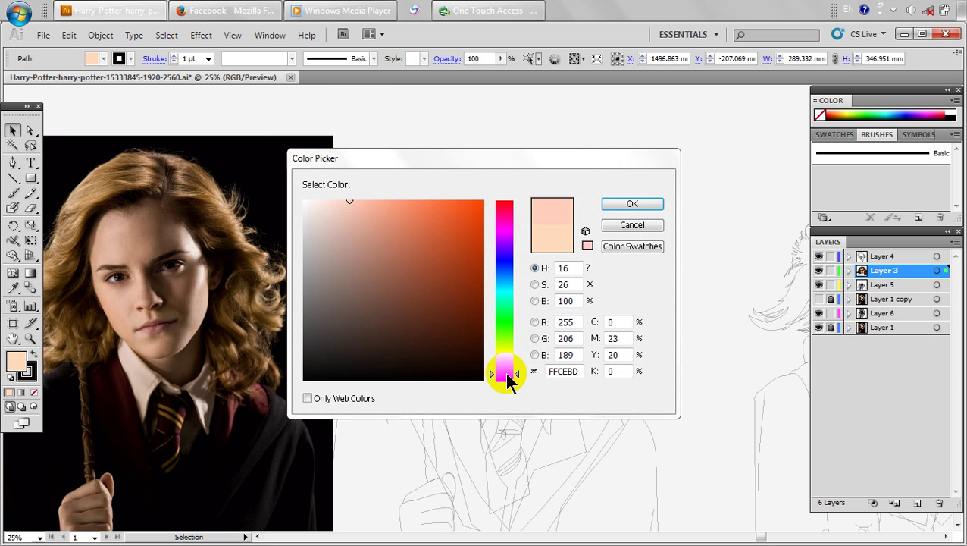
{"action": "left_click_drag", "start_coordinate": [510, 374], "coordinate": [508, 371]}
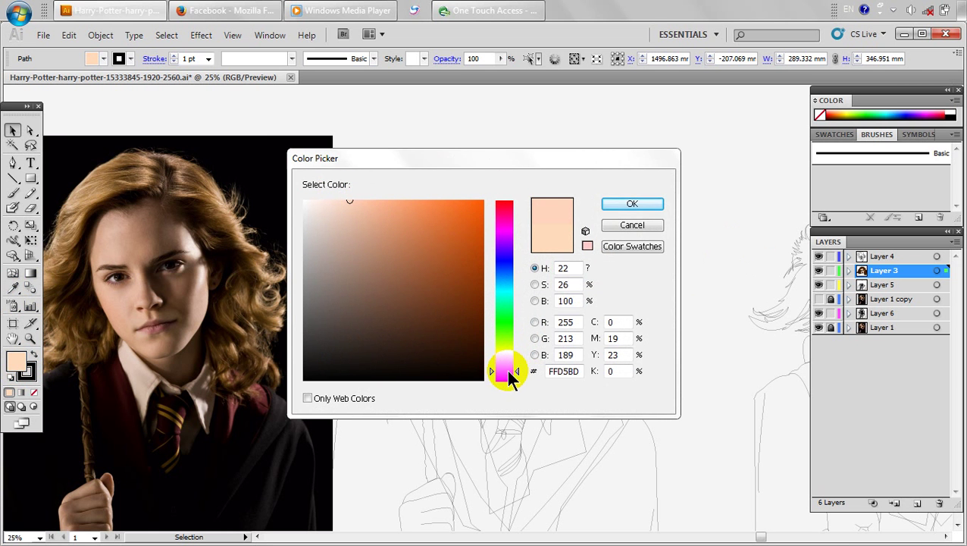
{"action": "left_click", "coordinate": [352, 208]}
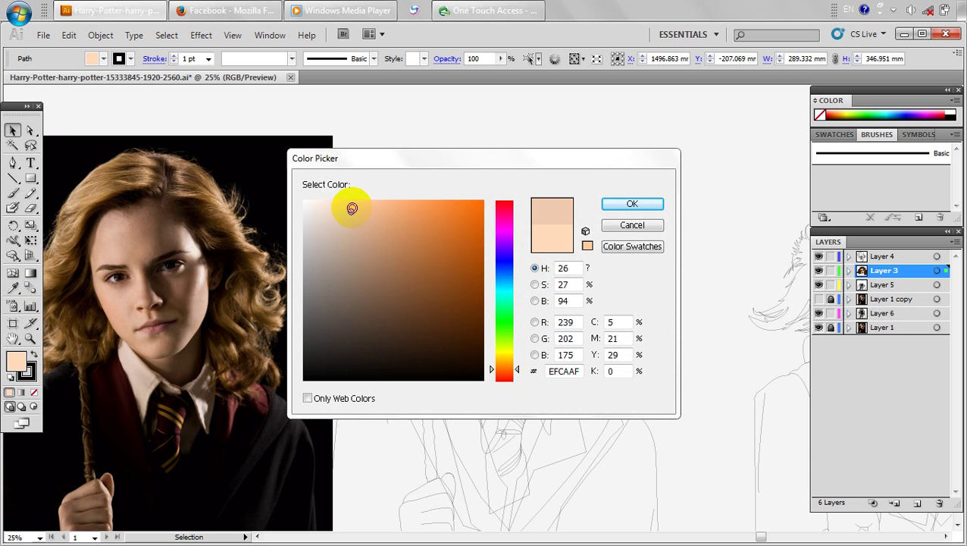
{"action": "left_click", "coordinate": [614, 203]}
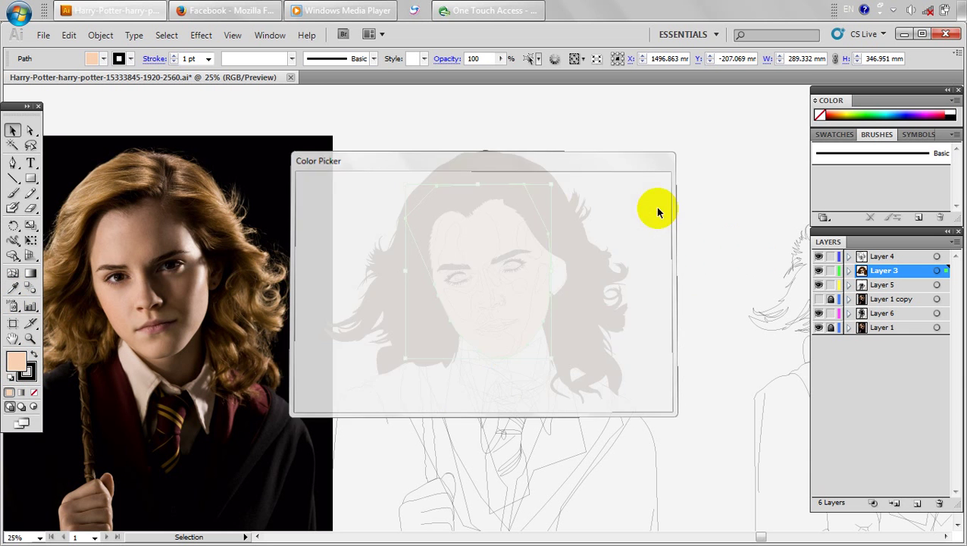
{"action": "left_click", "coordinate": [700, 230]}
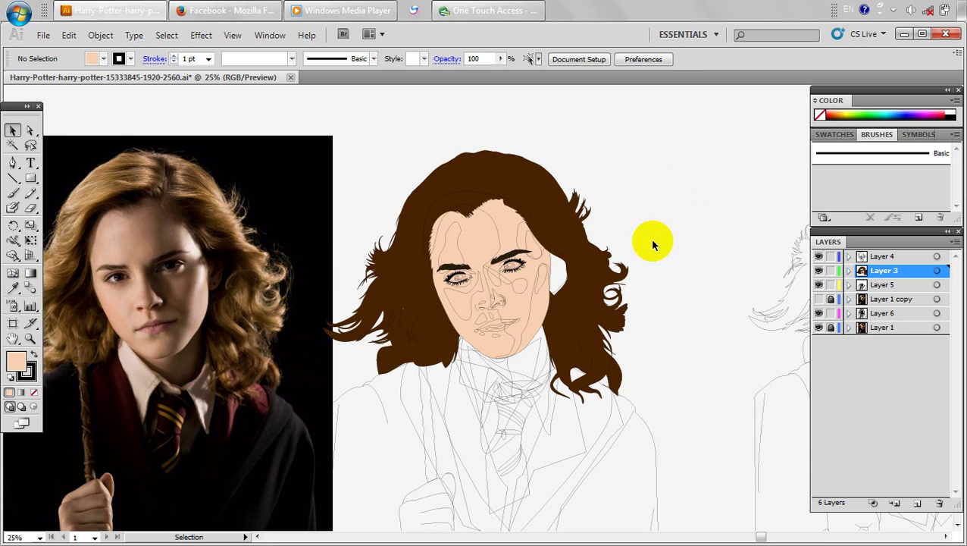
Make the Layer 1 copy reference photo visible behind the coloured tracing.
{"action": "scroll", "coordinate": [551, 284], "scroll_direction": "up", "scroll_amount": 2}
{"action": "scroll", "coordinate": [547, 282], "scroll_direction": "down", "scroll_amount": 1}
{"action": "scroll", "coordinate": [543, 288], "scroll_direction": "down", "scroll_amount": 1}
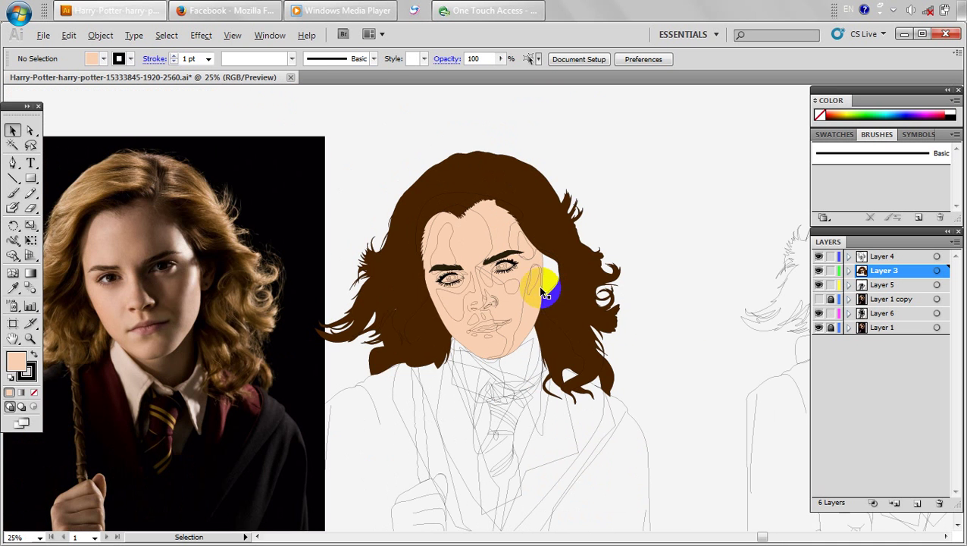
{"action": "left_click_drag", "start_coordinate": [197, 288], "coordinate": [237, 295]}
{"action": "scroll", "coordinate": [597, 283], "scroll_direction": "up", "scroll_amount": 3}
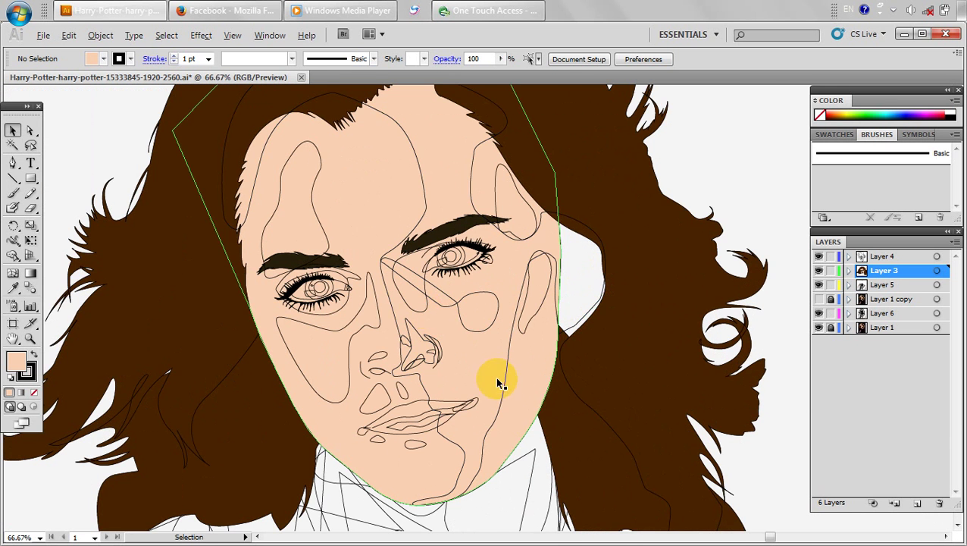
{"action": "scroll", "coordinate": [497, 377], "scroll_direction": "down", "scroll_amount": 2}
{"action": "left_click_drag", "start_coordinate": [464, 369], "coordinate": [550, 366]}
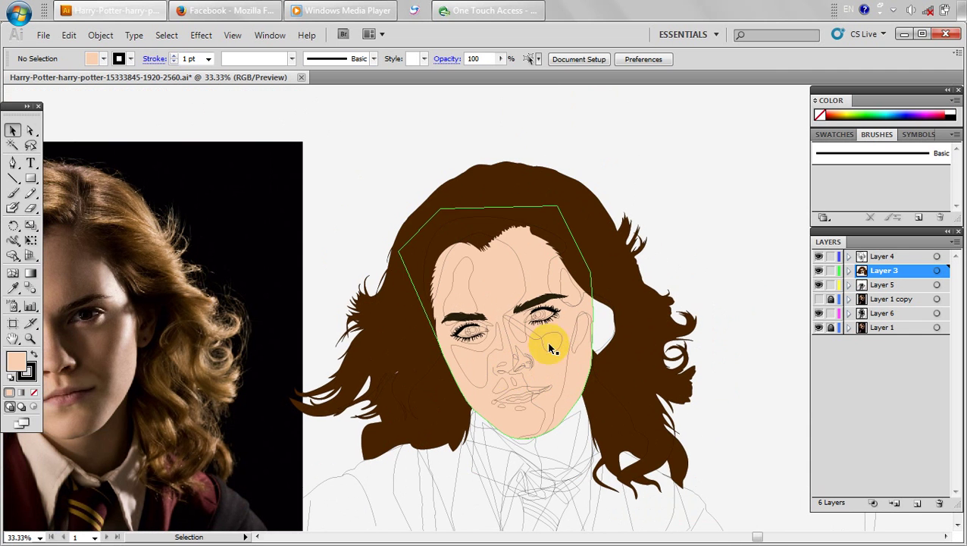
{"action": "left_click", "coordinate": [864, 273]}
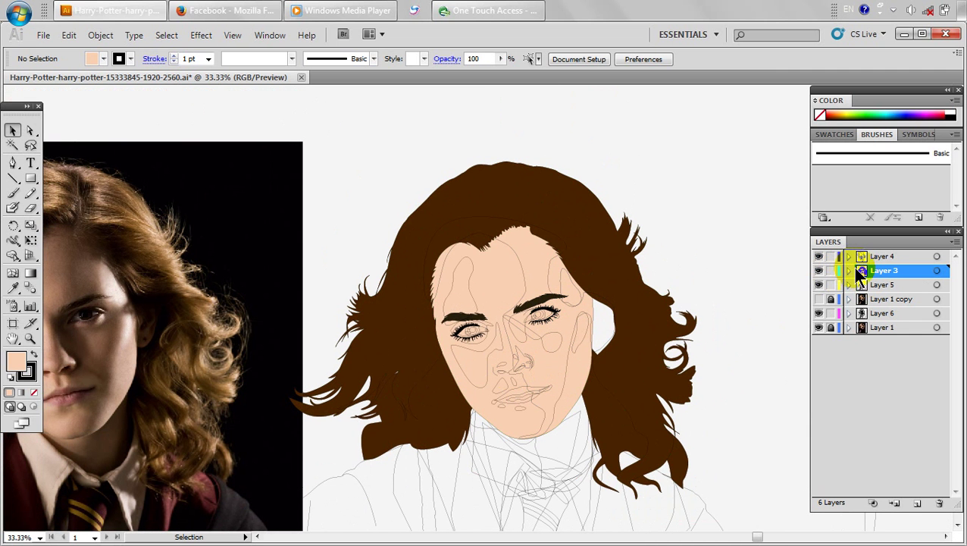
{"action": "left_click", "coordinate": [816, 300]}
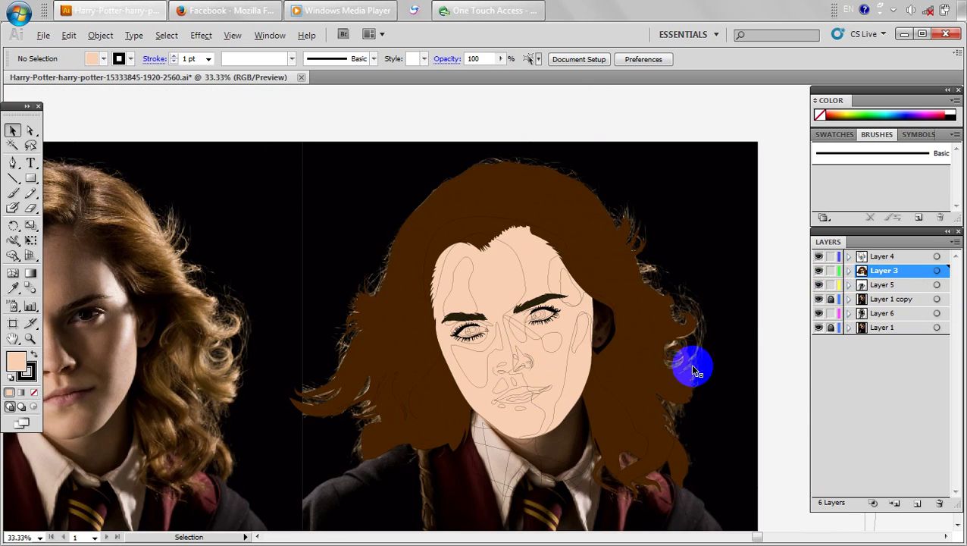
Trace the visible ear on Layer 3 with the Pen tool as a closed outline without fill.
{"action": "scroll", "coordinate": [662, 387], "scroll_direction": "up", "scroll_amount": 3}
{"action": "left_click_drag", "start_coordinate": [557, 244], "coordinate": [578, 324]}
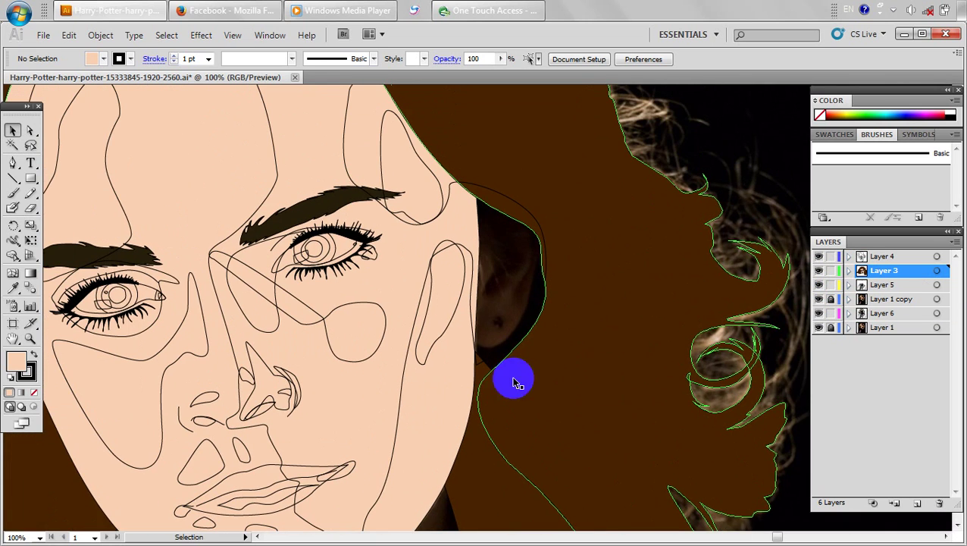
{"action": "scroll", "coordinate": [555, 358], "scroll_direction": "down", "scroll_amount": 4}
{"action": "left_click_drag", "start_coordinate": [457, 360], "coordinate": [547, 361]}
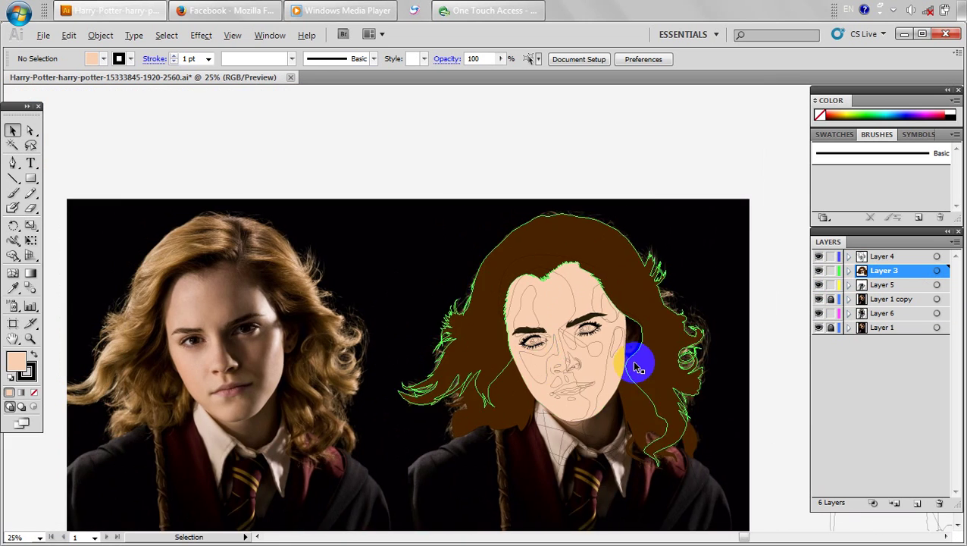
{"action": "scroll", "coordinate": [633, 359], "scroll_direction": "up", "scroll_amount": 4}
{"action": "left_click_drag", "start_coordinate": [618, 328], "coordinate": [526, 387]}
{"action": "scroll", "coordinate": [530, 362], "scroll_direction": "up", "scroll_amount": 1}
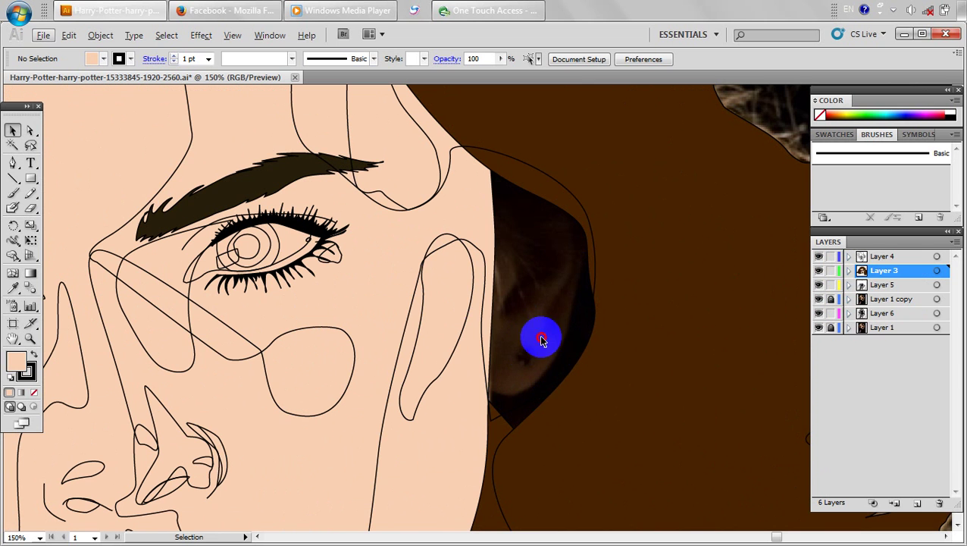
{"action": "left_click", "coordinate": [849, 270]}
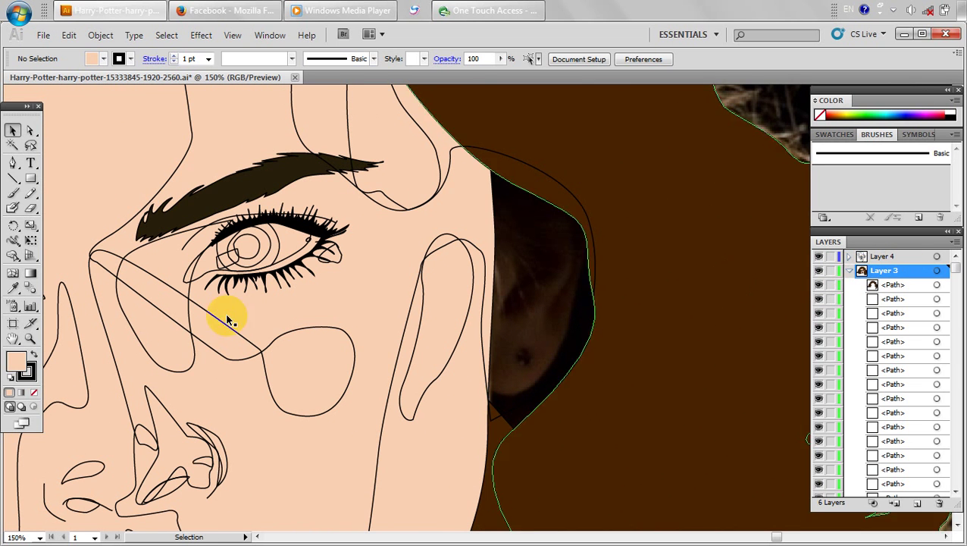
{"action": "left_click", "coordinate": [227, 320]}
{"action": "left_click", "coordinate": [15, 165]}
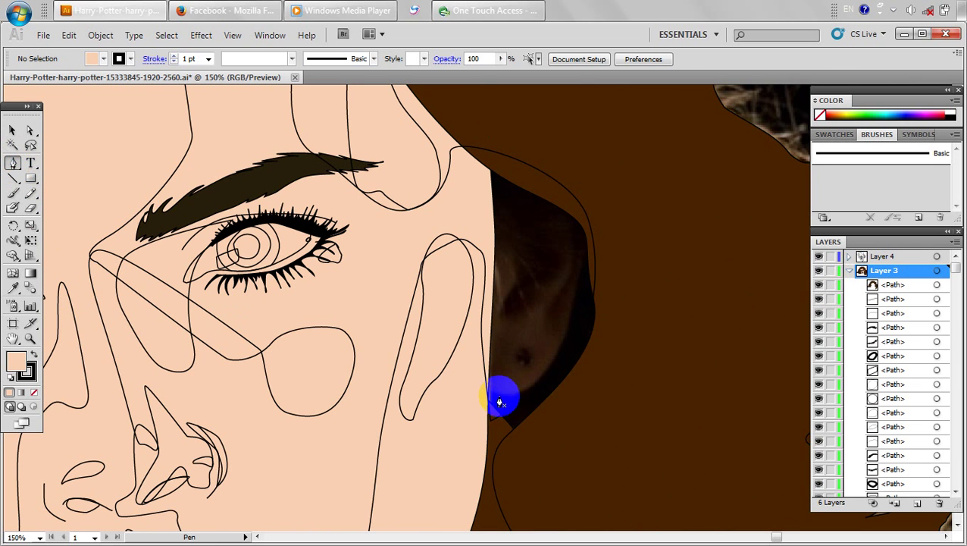
{"action": "left_click", "coordinate": [498, 393]}
{"action": "left_click_drag", "start_coordinate": [539, 379], "coordinate": [559, 355]}
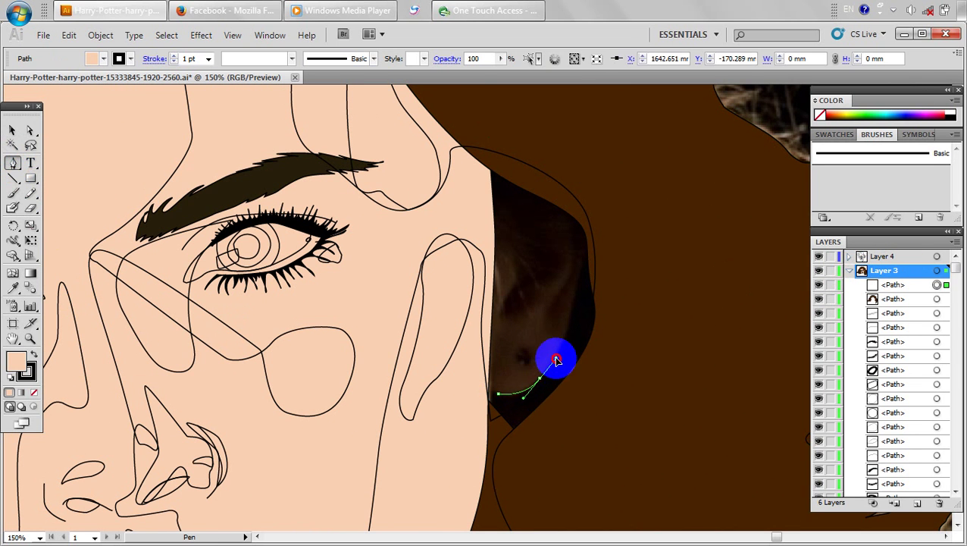
{"action": "left_click_drag", "start_coordinate": [586, 260], "coordinate": [527, 138]}
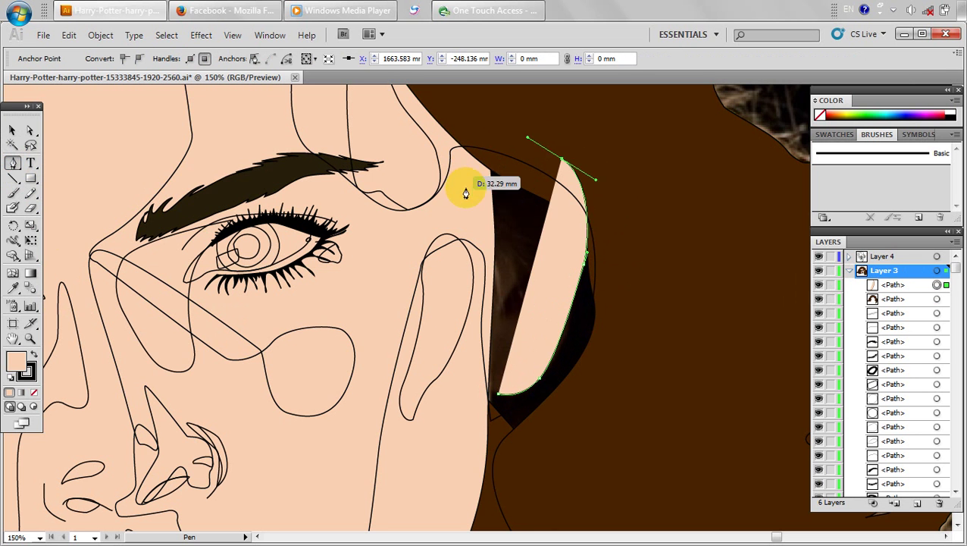
{"action": "left_click_drag", "start_coordinate": [466, 192], "coordinate": [465, 224]}
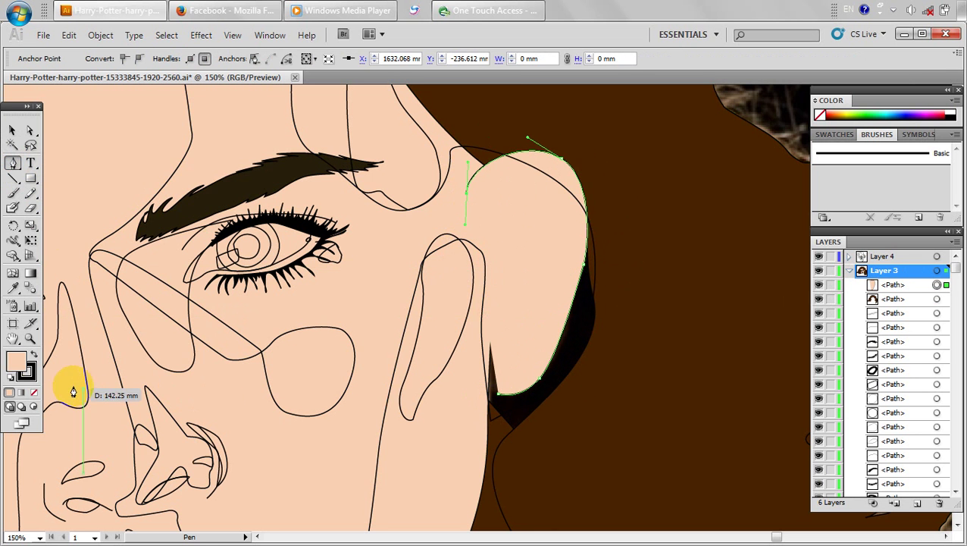
{"action": "left_click", "coordinate": [33, 392]}
{"action": "left_click_drag", "start_coordinate": [500, 393], "coordinate": [506, 226]}
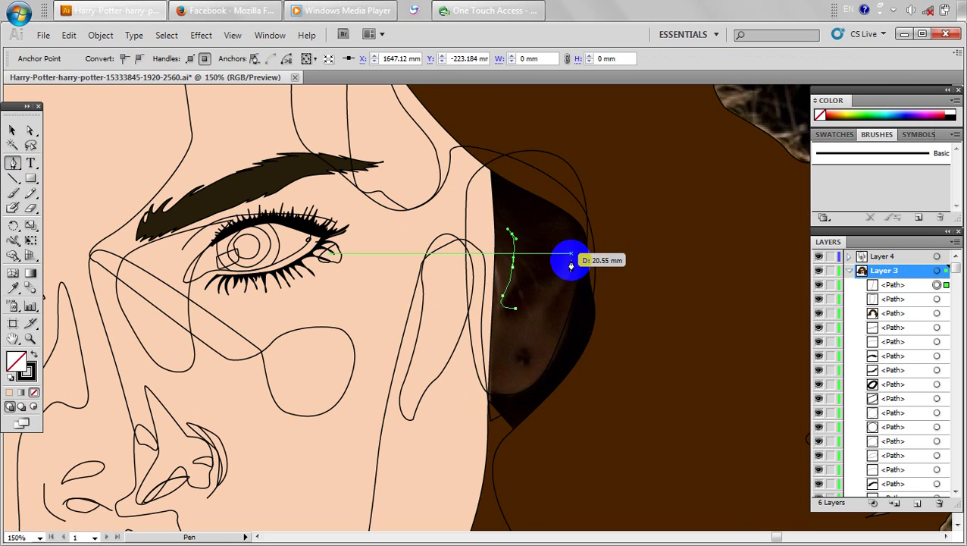
Complete the inner ear fold lines and draw a small oval on the earlobe with the Pen tool.
{"action": "left_click", "coordinate": [555, 311], "text": "ctrl"}
{"action": "left_click_drag", "start_coordinate": [554, 308], "coordinate": [556, 304]}
{"action": "left_click_drag", "start_coordinate": [572, 216], "coordinate": [563, 202]}
{"action": "left_click", "coordinate": [563, 219], "text": "ctrl"}
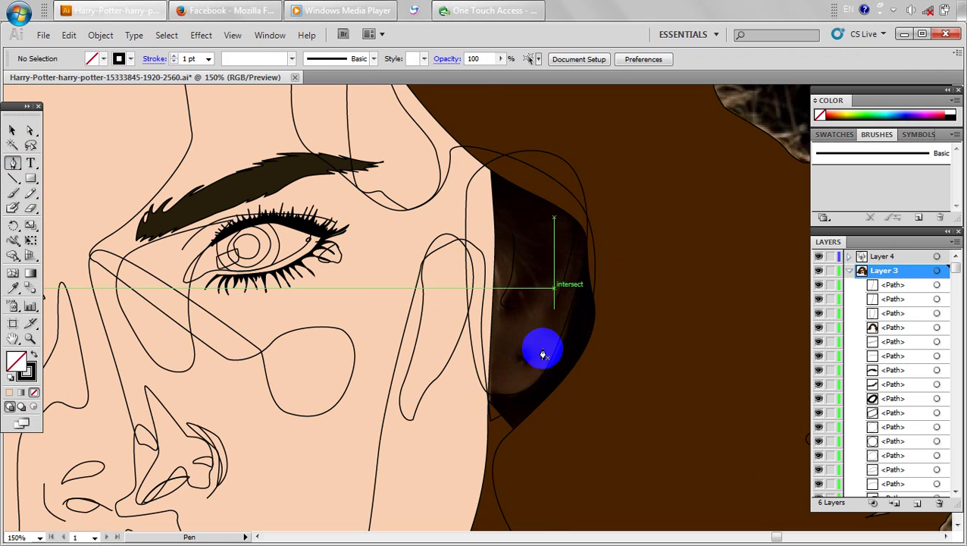
{"action": "scroll", "coordinate": [526, 368], "scroll_direction": "up", "scroll_amount": 2}
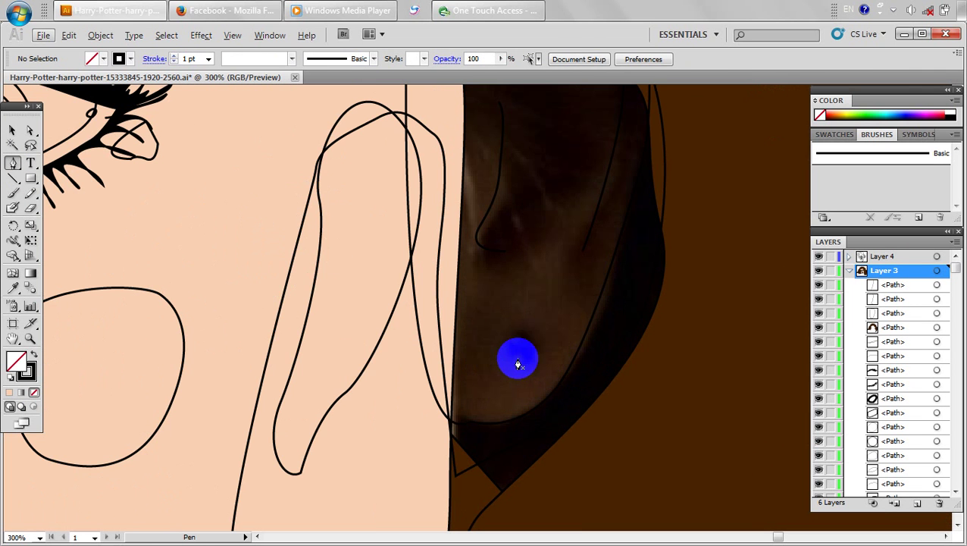
{"action": "left_click_drag", "start_coordinate": [517, 358], "coordinate": [529, 326]}
{"action": "left_click_drag", "start_coordinate": [518, 358], "coordinate": [494, 359]}
{"action": "left_click", "coordinate": [555, 300], "text": "ctrl"}
{"action": "key", "text": "ctrl+1"}
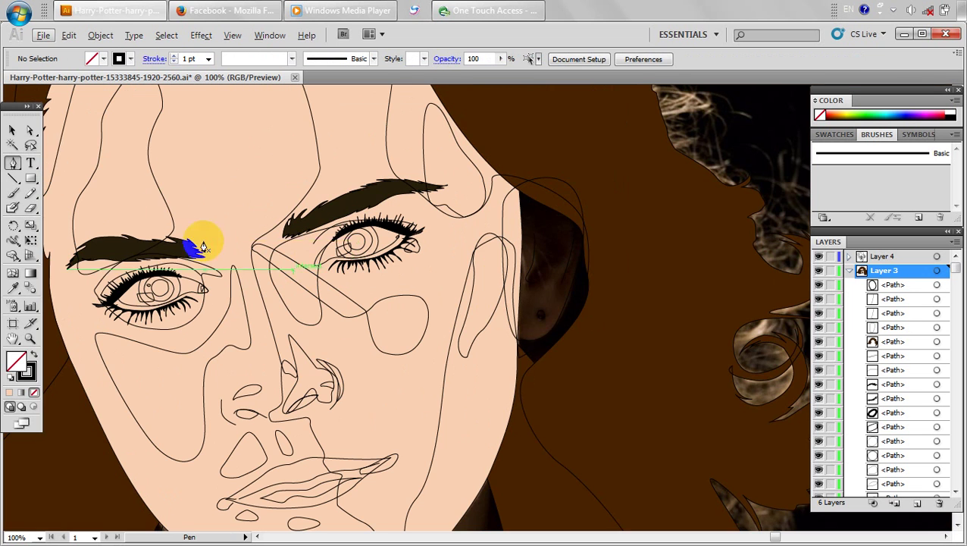
Fill the ear outline with the face's skin colour, sampled with the Eyedropper.
{"action": "left_click", "coordinate": [16, 130]}
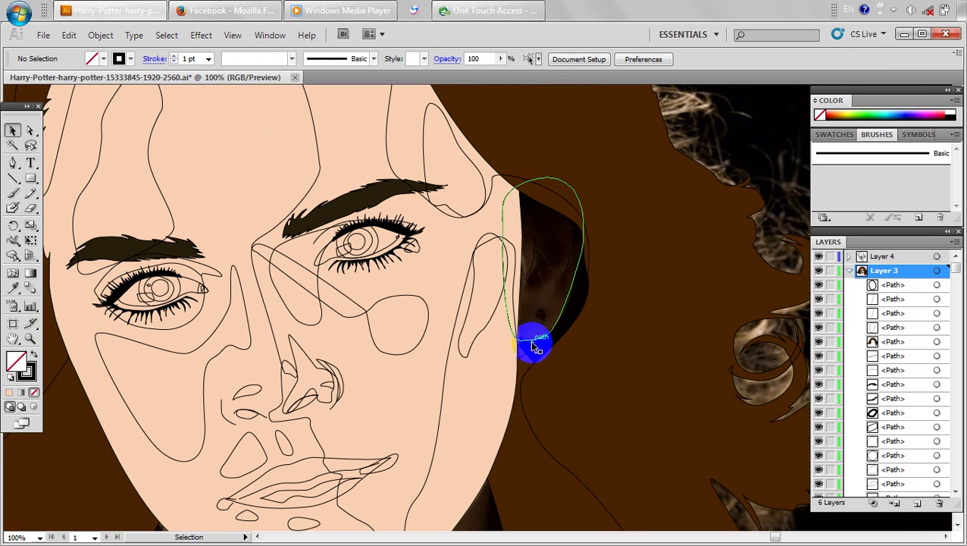
{"action": "left_click", "coordinate": [532, 341]}
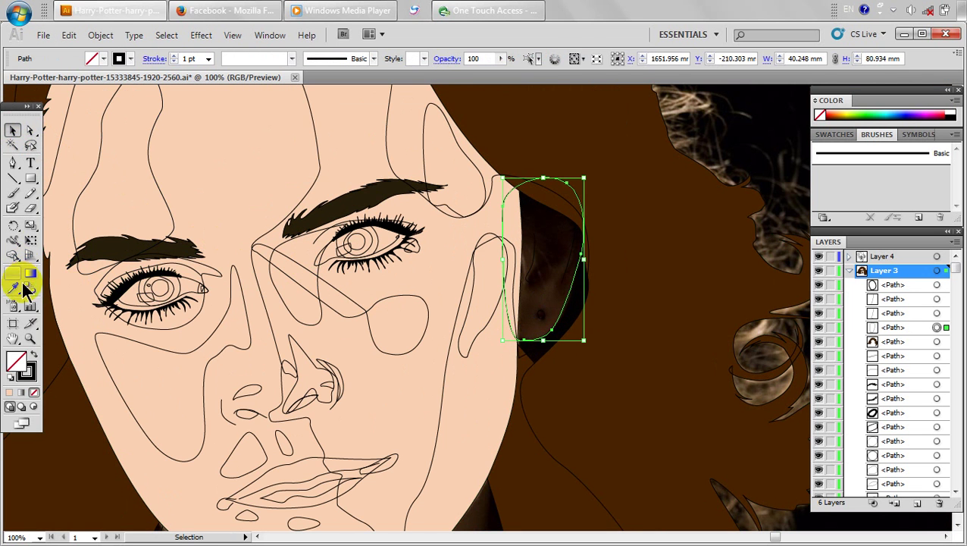
{"action": "left_click", "coordinate": [86, 168]}
{"action": "left_click", "coordinate": [13, 131]}
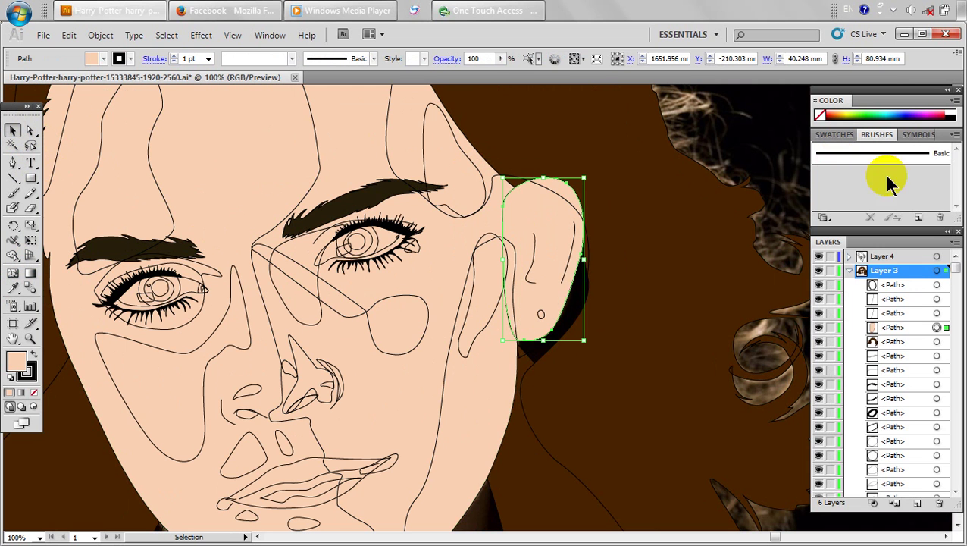
Move the ear shape to the bottom of Layer 3's stacking order, behind the hair and face, and deselect it.
{"action": "left_click_drag", "start_coordinate": [905, 458], "coordinate": [913, 436]}
{"action": "scroll", "coordinate": [583, 334], "scroll_direction": "down", "scroll_amount": 3}
{"action": "left_click", "coordinate": [30, 134]}
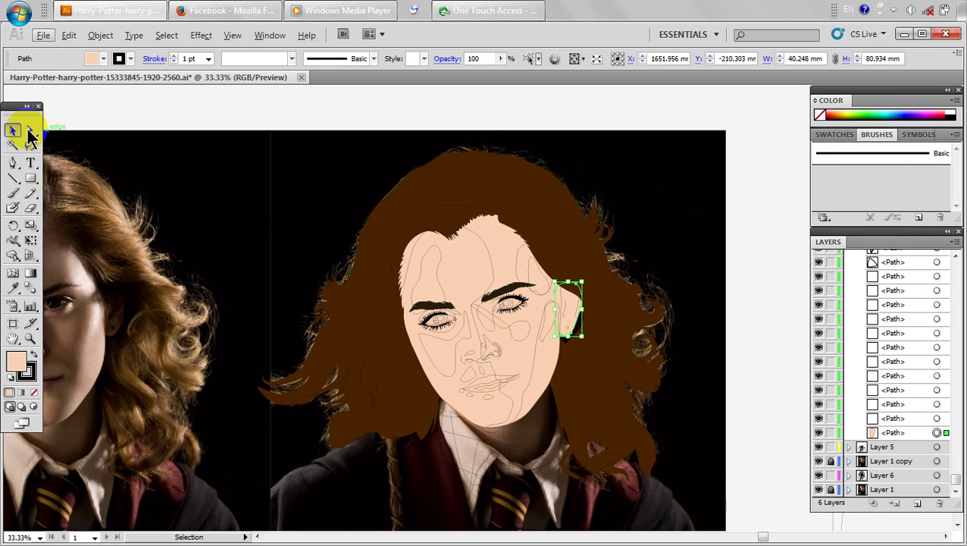
{"action": "left_click", "coordinate": [222, 168]}
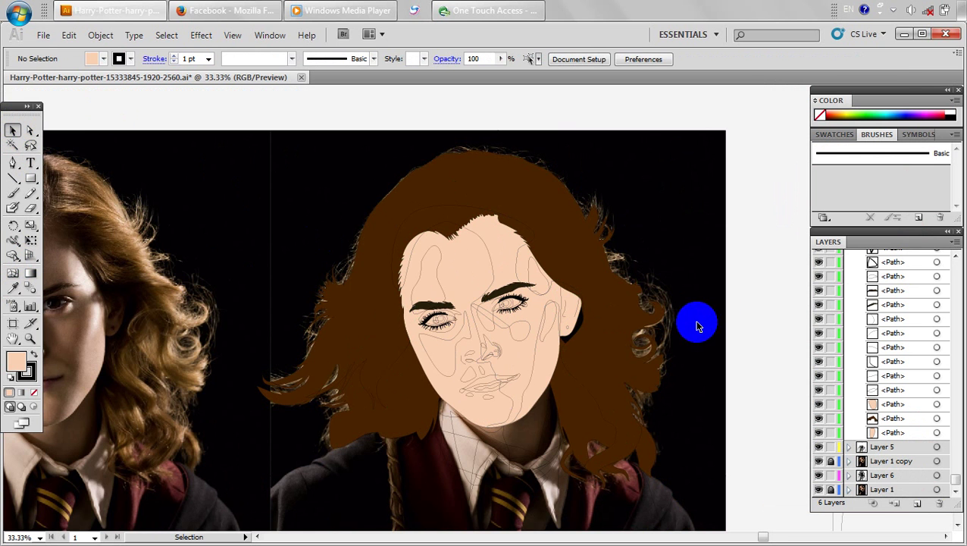
Extend the lower hair shape beyond the ear by moving its upper anchor outward with Direct Selection, covering the dark gap.
{"action": "scroll", "coordinate": [697, 326], "scroll_direction": "up", "scroll_amount": 2}
{"action": "left_click", "coordinate": [466, 448]}
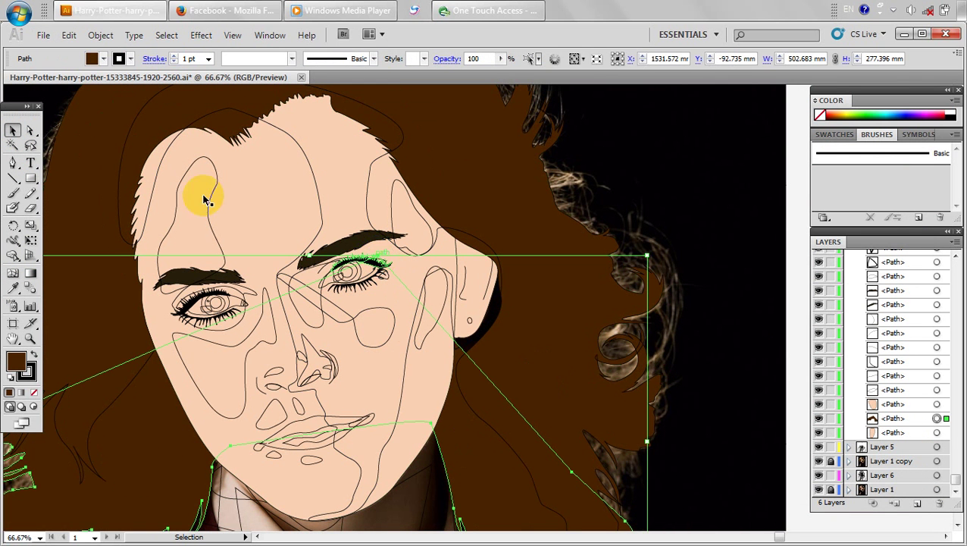
{"action": "left_click", "coordinate": [30, 131]}
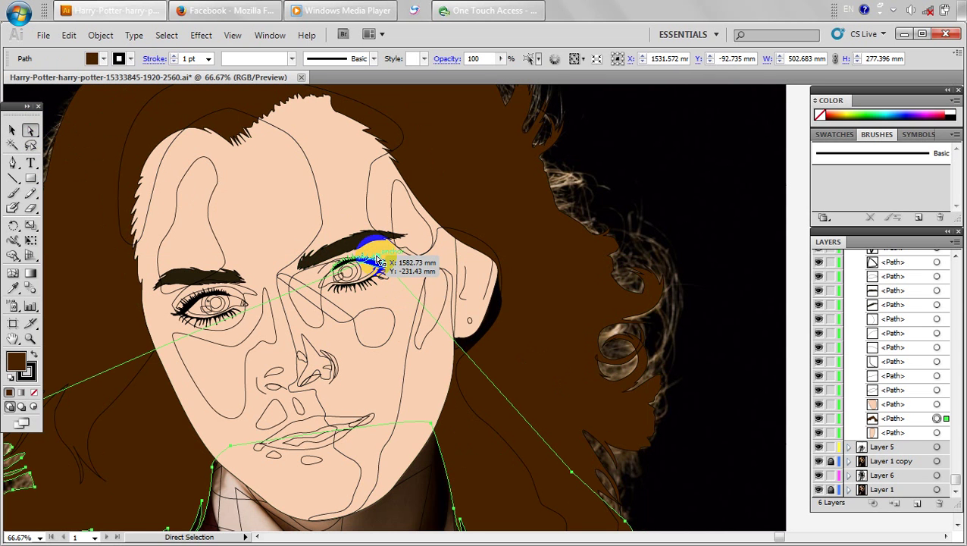
{"action": "left_click_drag", "start_coordinate": [379, 259], "coordinate": [378, 249]}
{"action": "key", "text": "ctrl+z"}
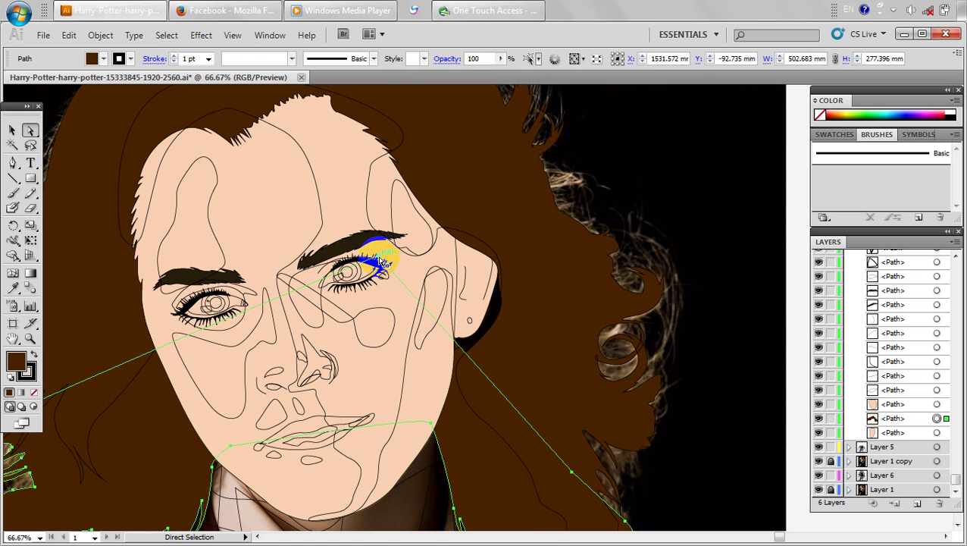
{"action": "left_click_drag", "start_coordinate": [380, 262], "coordinate": [483, 181]}
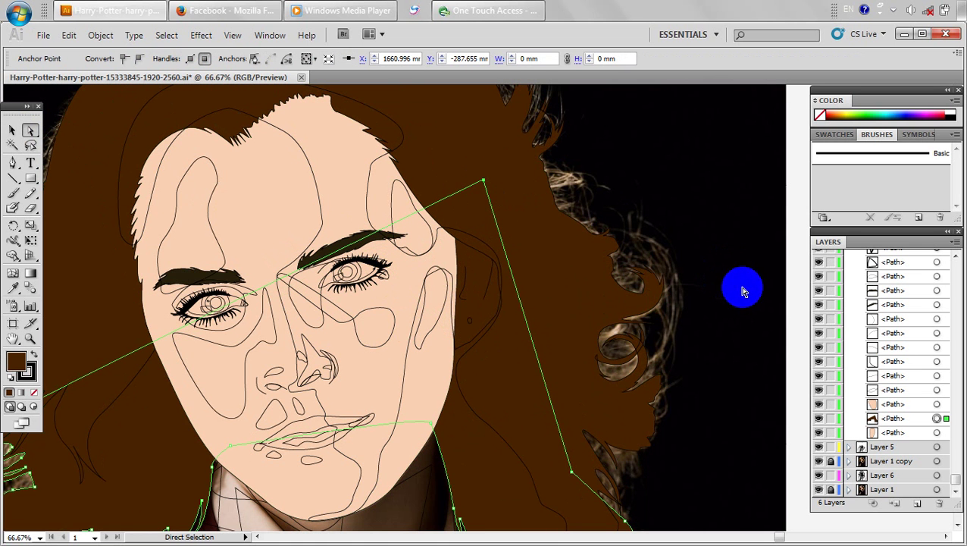
Move the lower hair shape to the bottom of Layer 3's stacking order, behind the ear and face, and deselect it.
{"action": "left_click_drag", "start_coordinate": [888, 421], "coordinate": [885, 441]}
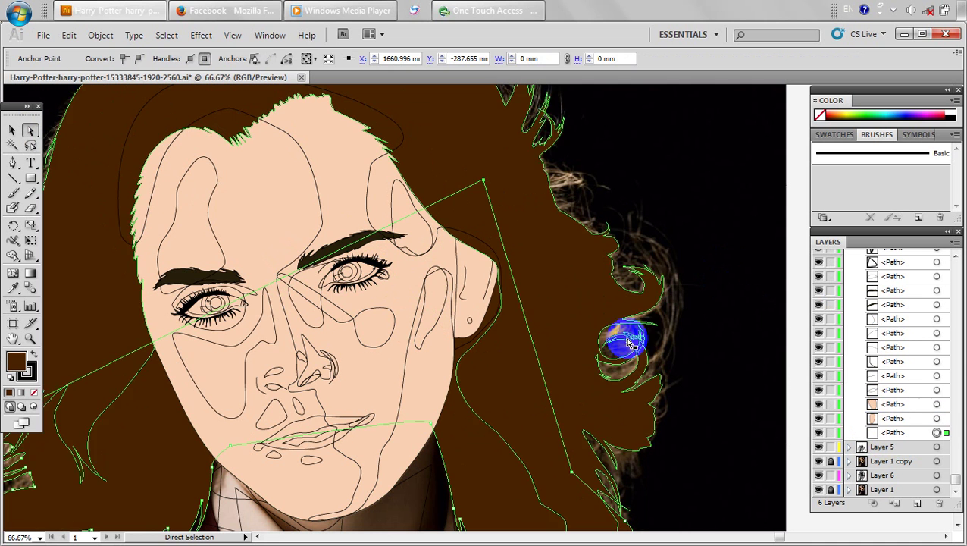
{"action": "left_click", "coordinate": [731, 370]}
{"action": "scroll", "coordinate": [732, 372], "scroll_direction": "down", "scroll_amount": 3}
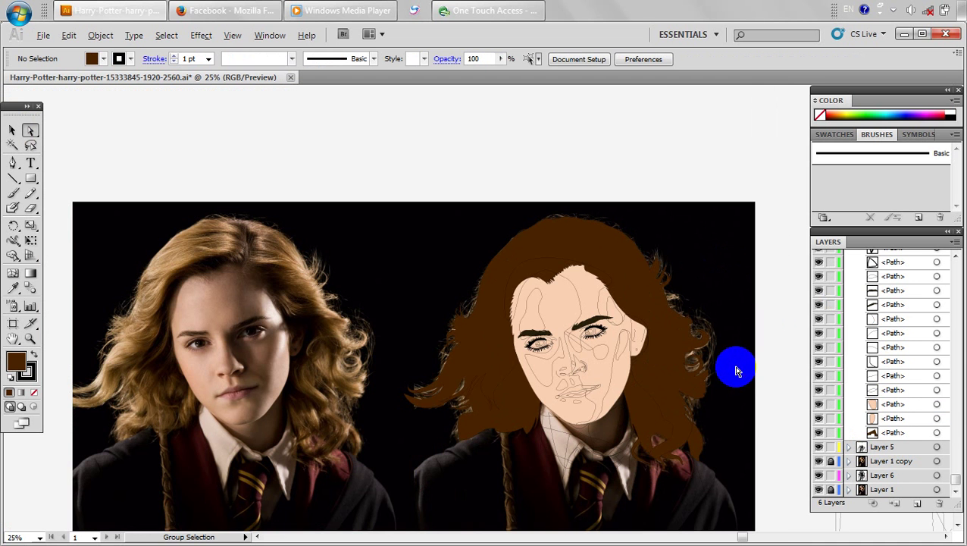
{"action": "left_click_drag", "start_coordinate": [638, 159], "coordinate": [589, 138]}
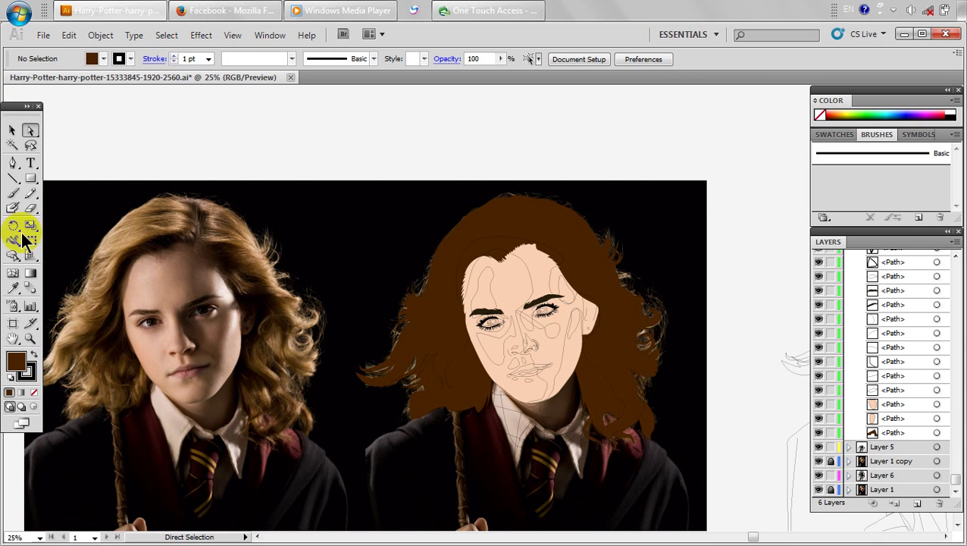
Recolour the lower hair shape with a slightly darker brown fill and deselect it.
{"action": "left_click", "coordinate": [12, 131]}
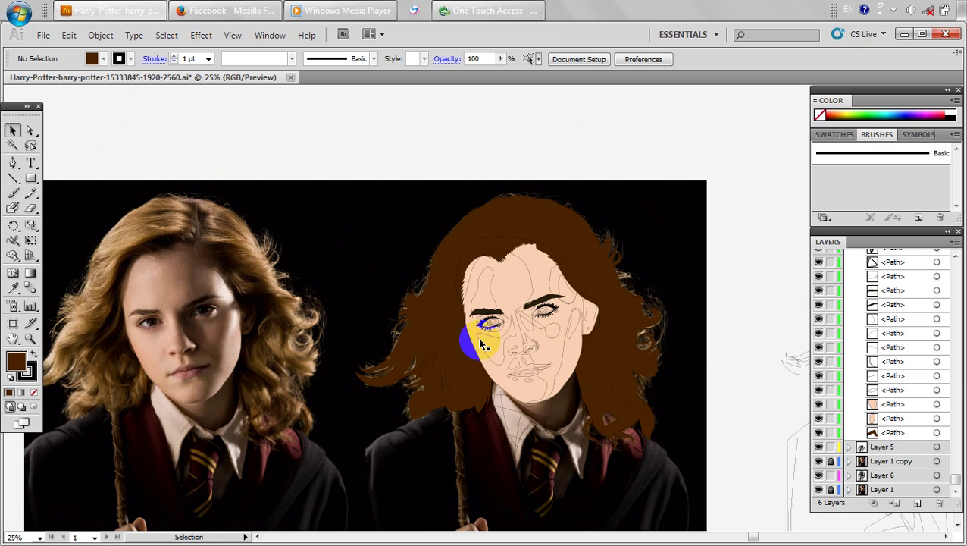
{"action": "left_click", "coordinate": [449, 390]}
{"action": "left_click", "coordinate": [468, 396]}
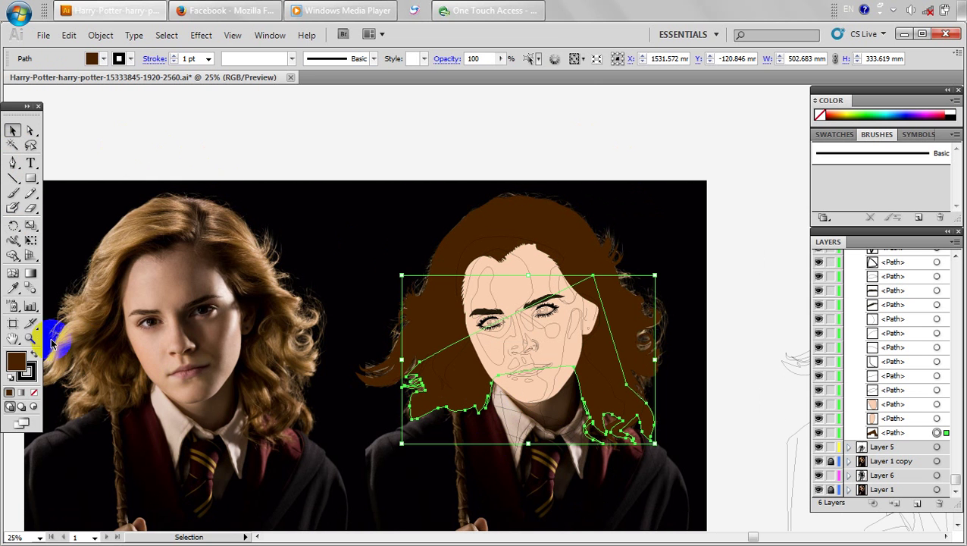
{"action": "left_click", "coordinate": [14, 367]}
{"action": "left_click_drag", "start_coordinate": [416, 268], "coordinate": [481, 342]}
{"action": "left_click", "coordinate": [632, 204]}
{"action": "left_click", "coordinate": [697, 133]}
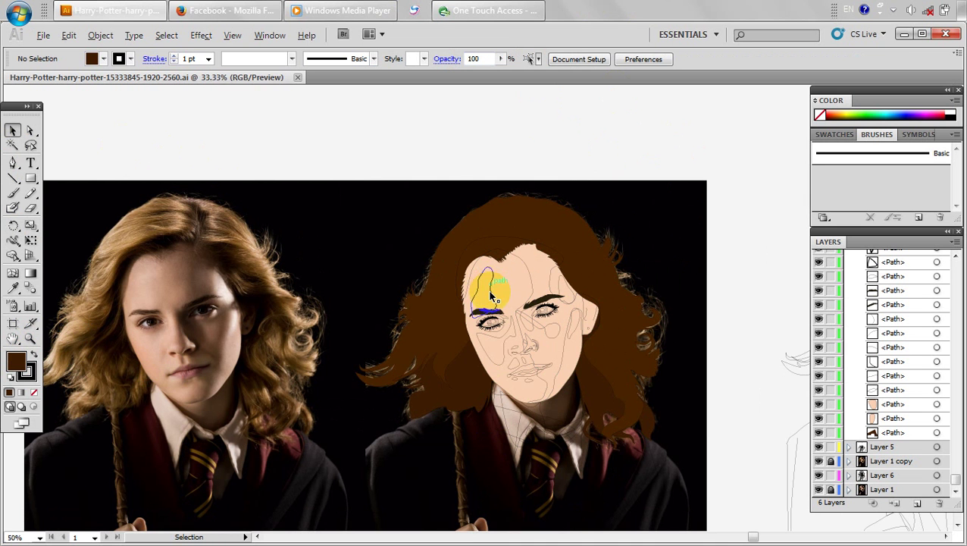
Fill the outlines of both eyeballs with near-white.
{"action": "scroll", "coordinate": [491, 286], "scroll_direction": "up", "scroll_amount": 3}
{"action": "scroll", "coordinate": [604, 385], "scroll_direction": "up", "scroll_amount": 4}
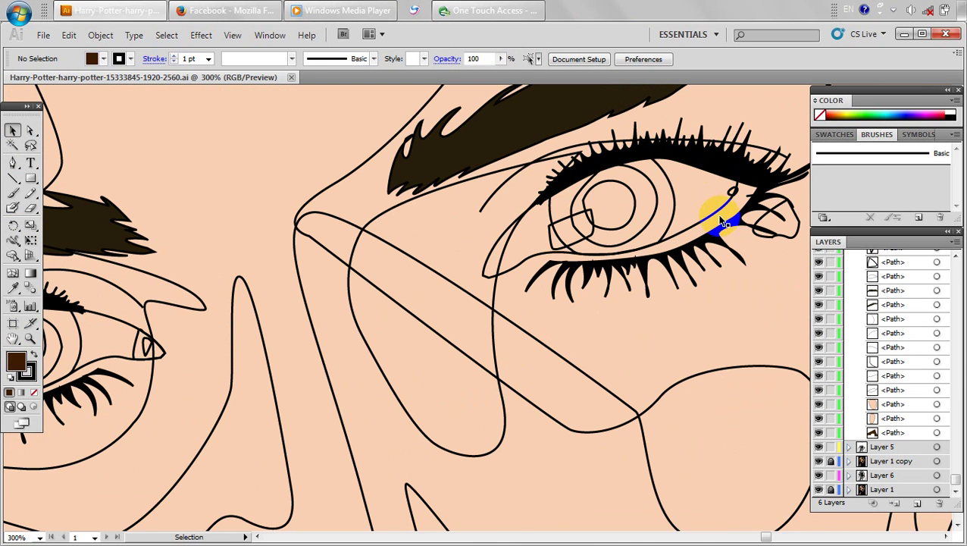
{"action": "left_click", "coordinate": [711, 216]}
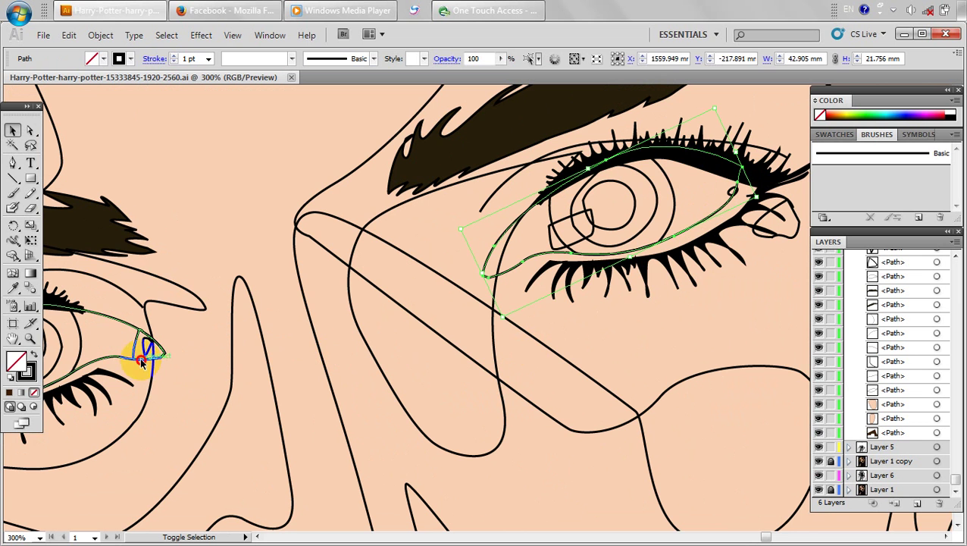
{"action": "left_click", "coordinate": [148, 350], "text": "shift"}
{"action": "left_click", "coordinate": [132, 347], "text": "shift"}
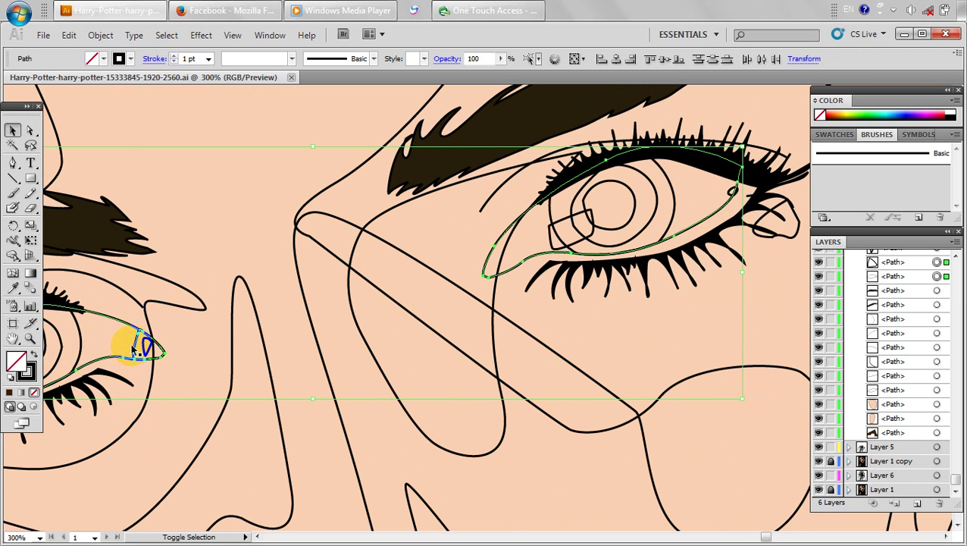
{"action": "double_click", "coordinate": [17, 362]}
{"action": "left_click_drag", "start_coordinate": [306, 203], "coordinate": [304, 194]}
{"action": "left_click", "coordinate": [631, 202]}
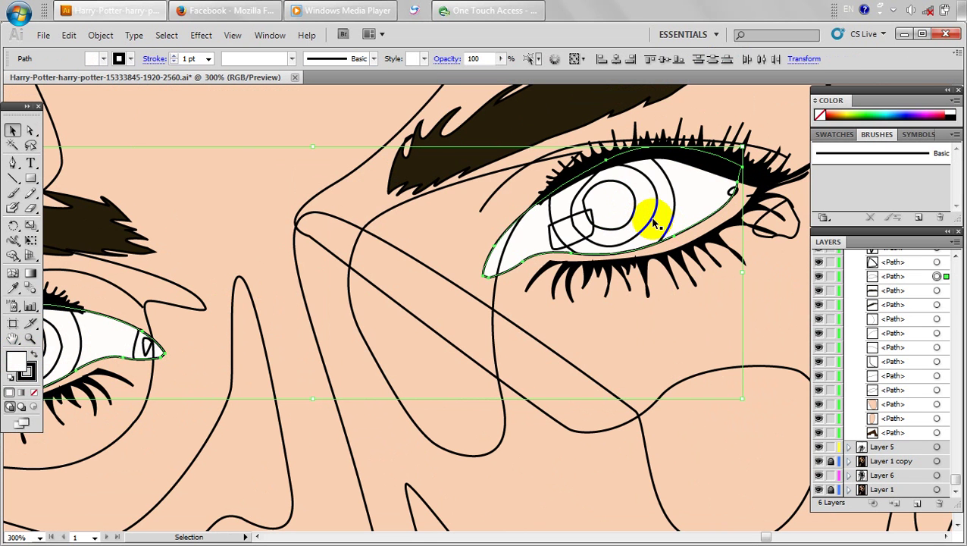
Fill the innermost pupil circles of both eyes with black.
{"action": "left_click", "coordinate": [632, 217], "text": "shift"}
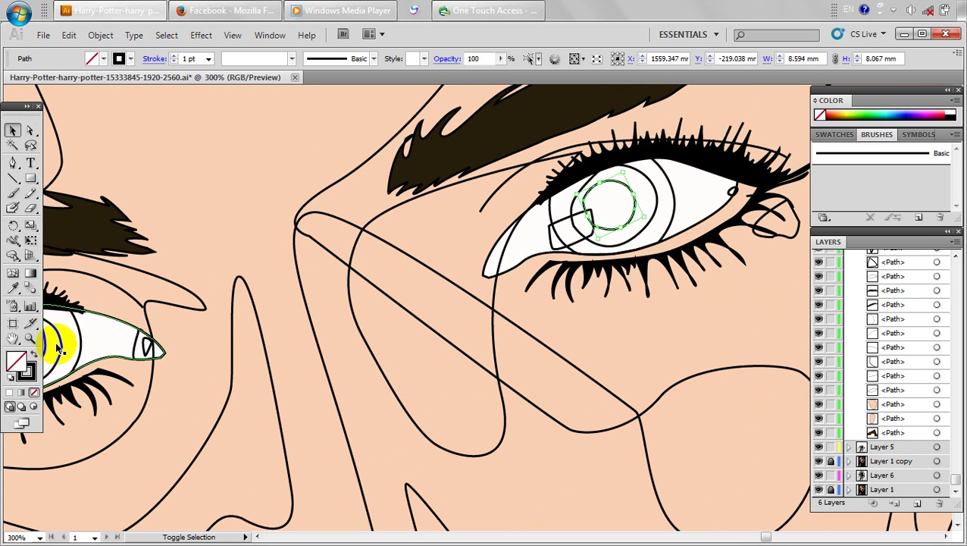
{"action": "left_click_drag", "start_coordinate": [50, 347], "coordinate": [91, 361]}
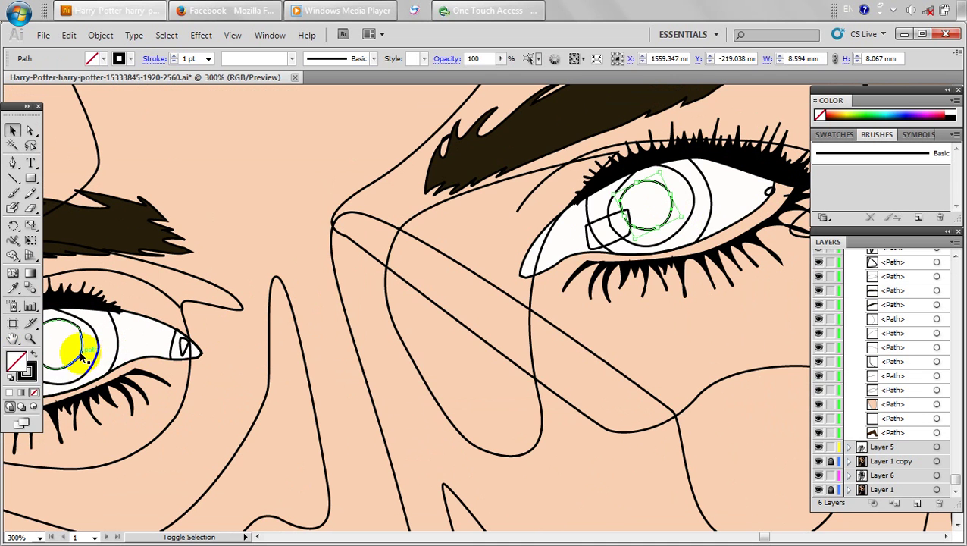
{"action": "double_click", "coordinate": [15, 364]}
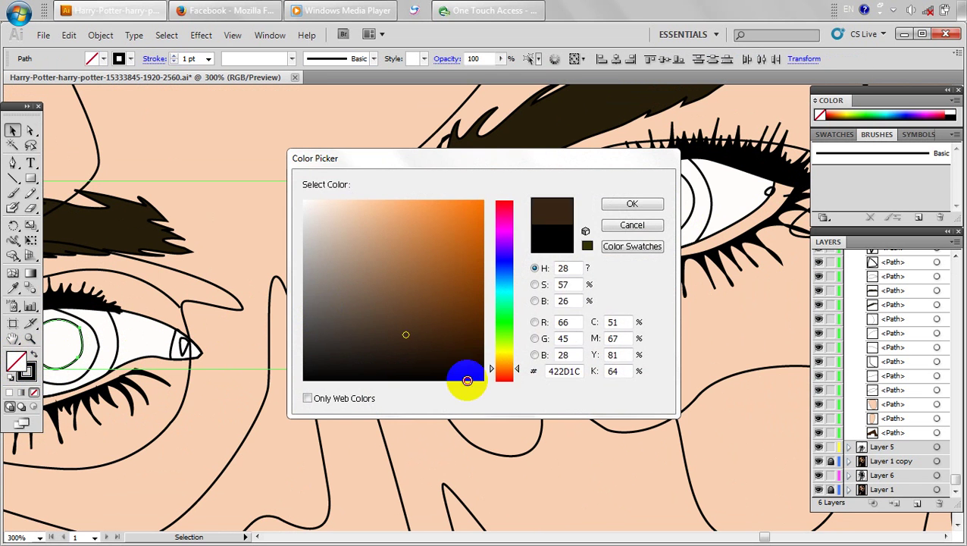
{"action": "left_click", "coordinate": [467, 380]}
{"action": "left_click", "coordinate": [629, 204]}
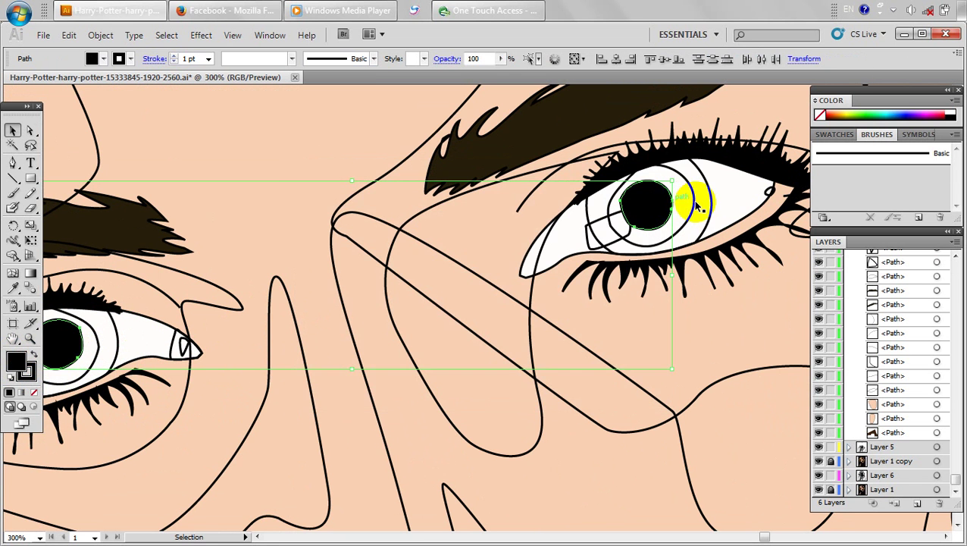
Fill the outer iris outlines of both eyes with the upper hair's brown, sampled with the Eyedropper.
{"action": "left_click", "coordinate": [705, 204]}
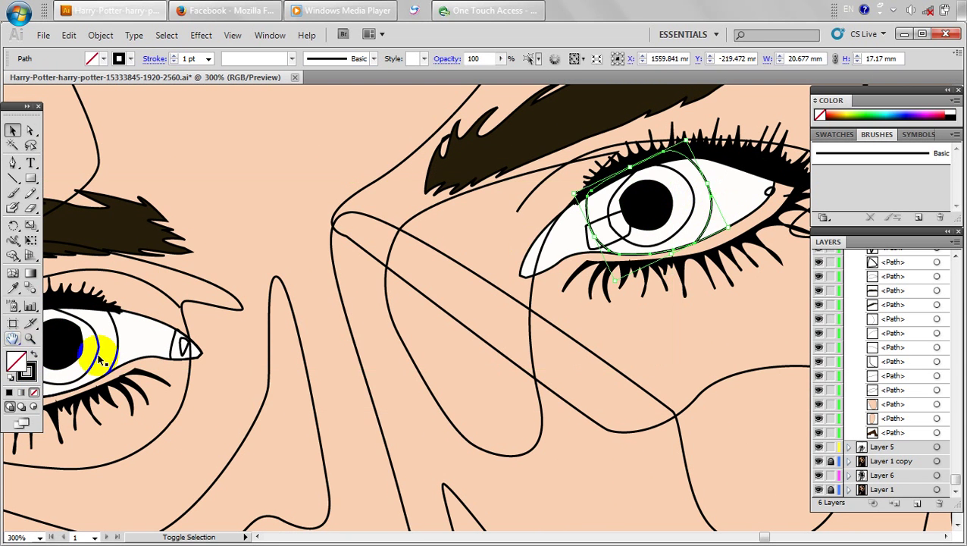
{"action": "left_click", "coordinate": [118, 348], "text": "shift"}
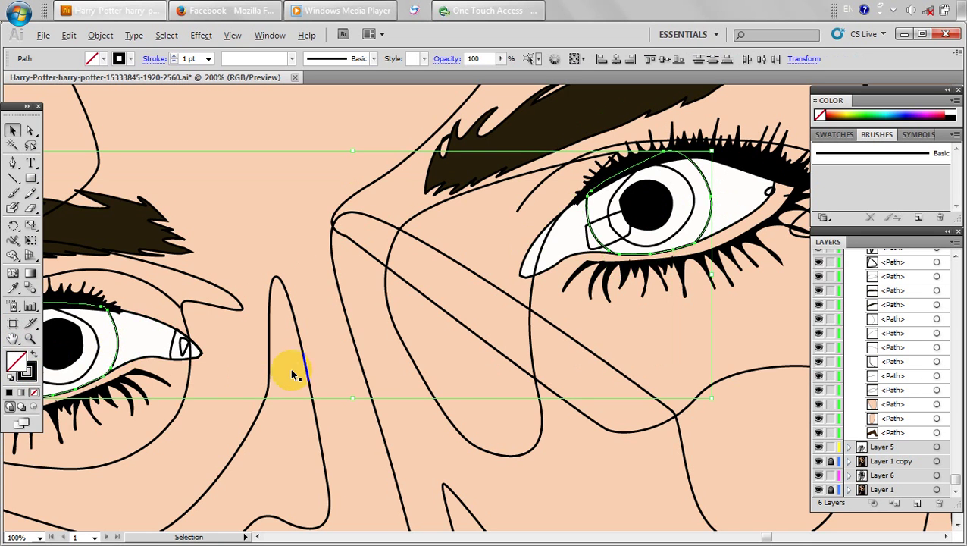
{"action": "scroll", "coordinate": [292, 369], "scroll_direction": "down", "scroll_amount": 4}
{"action": "left_click_drag", "start_coordinate": [292, 369], "coordinate": [672, 308]}
{"action": "scroll", "coordinate": [111, 211], "scroll_direction": "up", "scroll_amount": 3}
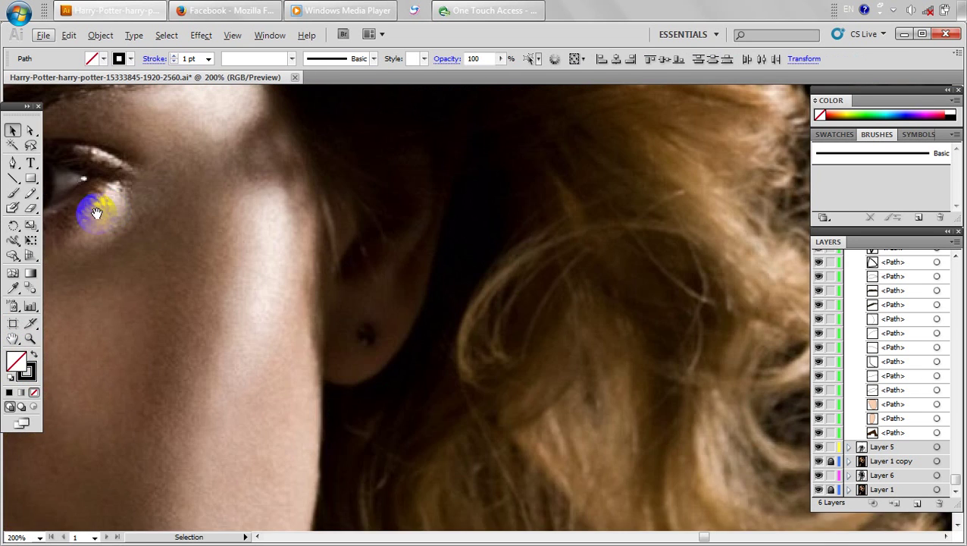
{"action": "left_click_drag", "start_coordinate": [95, 213], "coordinate": [445, 365]}
{"action": "left_click_drag", "start_coordinate": [530, 371], "coordinate": [164, 421]}
{"action": "scroll", "coordinate": [367, 391], "scroll_direction": "down", "scroll_amount": 5}
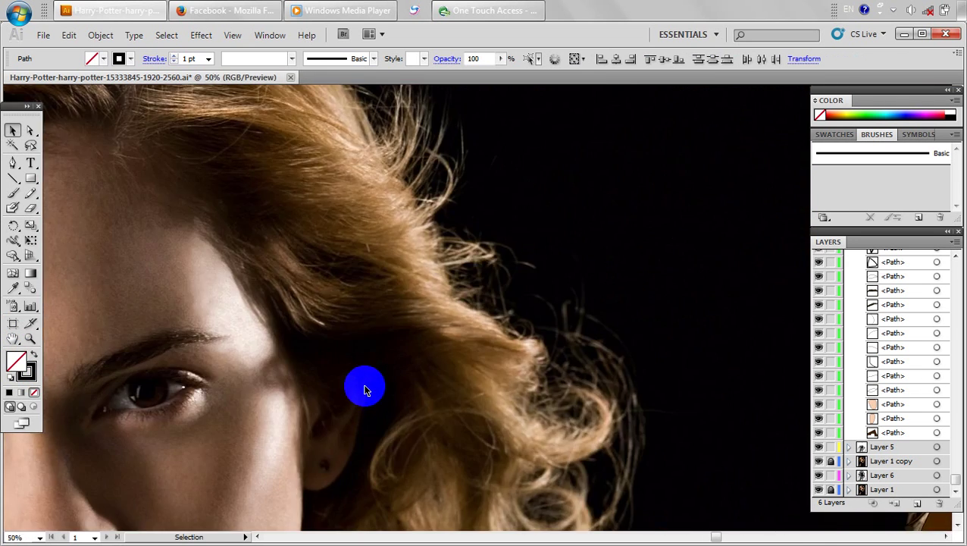
{"action": "left_click_drag", "start_coordinate": [393, 372], "coordinate": [124, 354]}
{"action": "left_click", "coordinate": [12, 288]}
{"action": "left_click", "coordinate": [363, 285]}
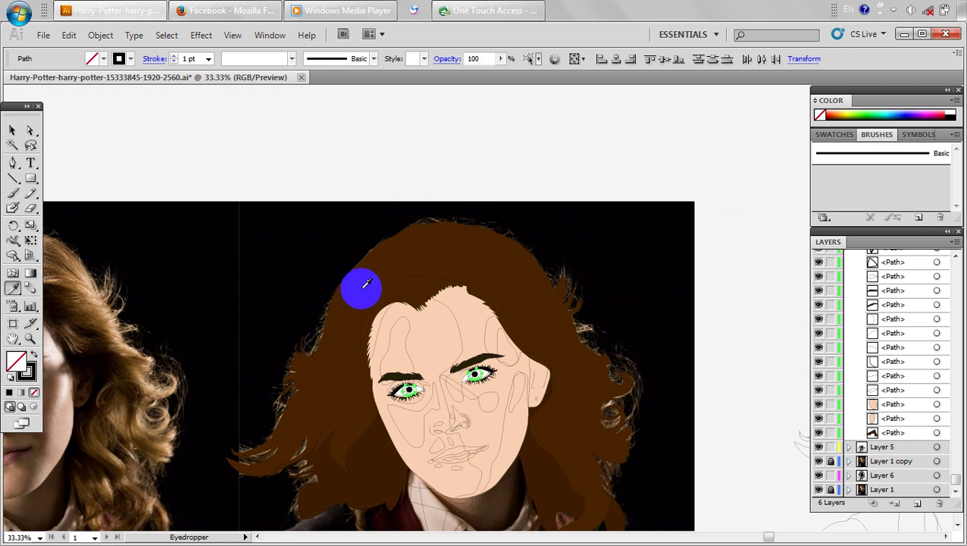
Fill both irises with the brown sampled from the hair, then darken that fill to a near-black brown.
{"action": "left_click", "coordinate": [384, 284]}
{"action": "left_click", "coordinate": [373, 281]}
{"action": "double_click", "coordinate": [17, 363]}
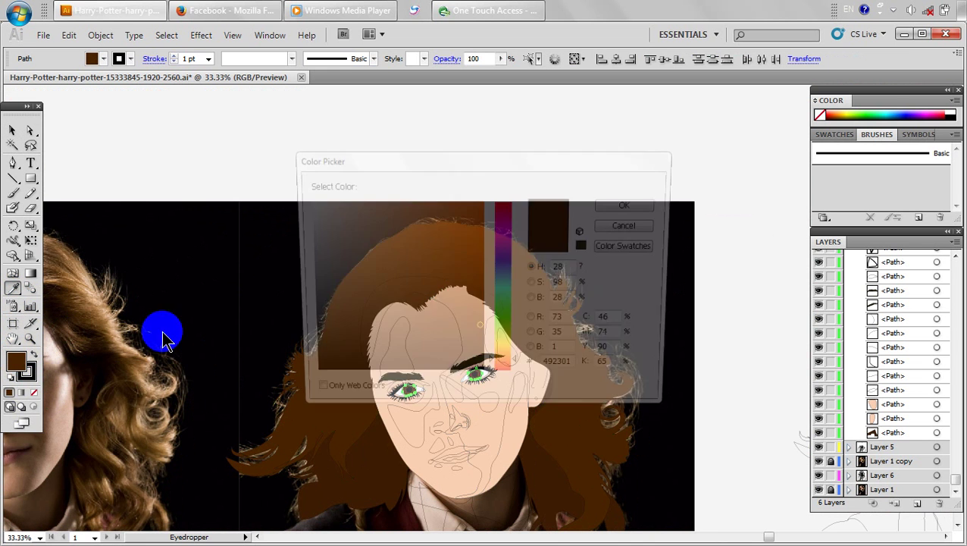
{"action": "left_click", "coordinate": [479, 344]}
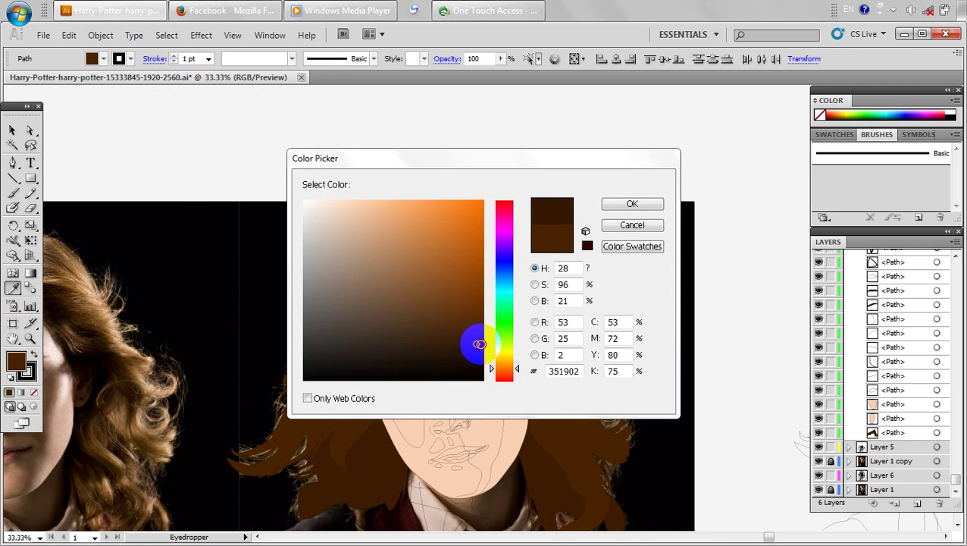
{"action": "left_click", "coordinate": [614, 203]}
Examine the recoloured irises up close and compare them with the eyes in the reference photo.
{"action": "scroll", "coordinate": [479, 398], "scroll_direction": "up", "scroll_amount": 7}
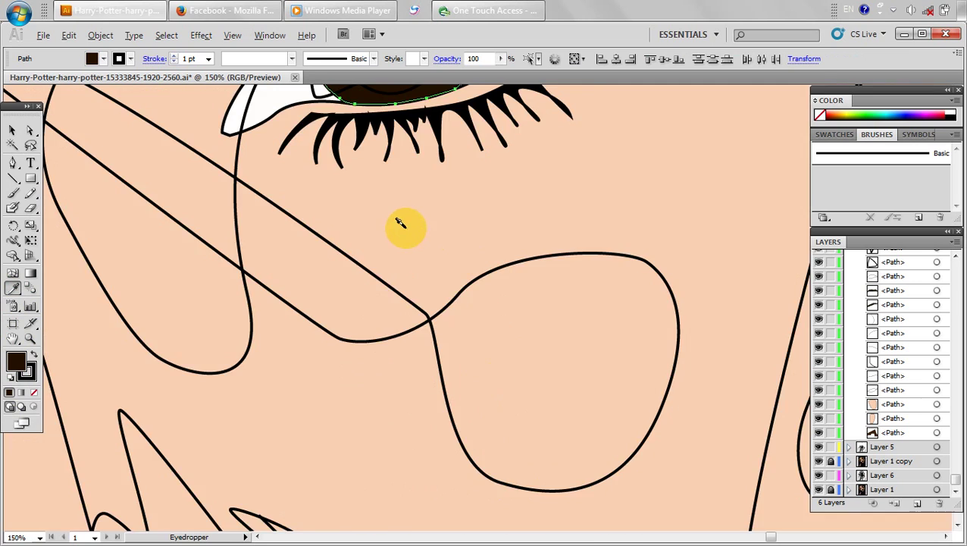
{"action": "scroll", "coordinate": [402, 222], "scroll_direction": "down", "scroll_amount": 4}
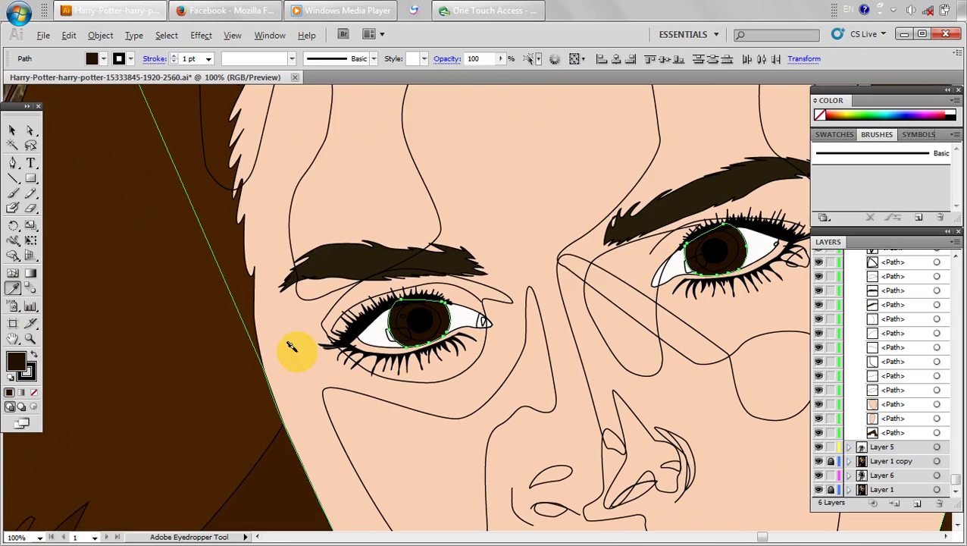
{"action": "scroll", "coordinate": [291, 346], "scroll_direction": "down", "scroll_amount": 1}
{"action": "left_click_drag", "start_coordinate": [186, 384], "coordinate": [423, 352]}
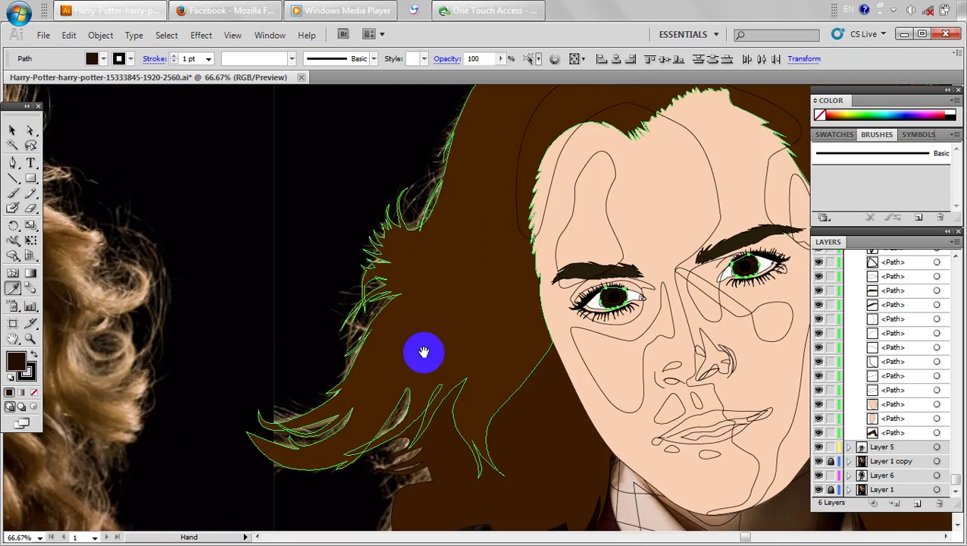
{"action": "left_click_drag", "start_coordinate": [129, 381], "coordinate": [432, 358]}
{"action": "left_click_drag", "start_coordinate": [153, 361], "coordinate": [304, 359]}
{"action": "scroll", "coordinate": [238, 259], "scroll_direction": "up", "scroll_amount": 2}
{"action": "scroll", "coordinate": [401, 280], "scroll_direction": "up", "scroll_amount": 1}
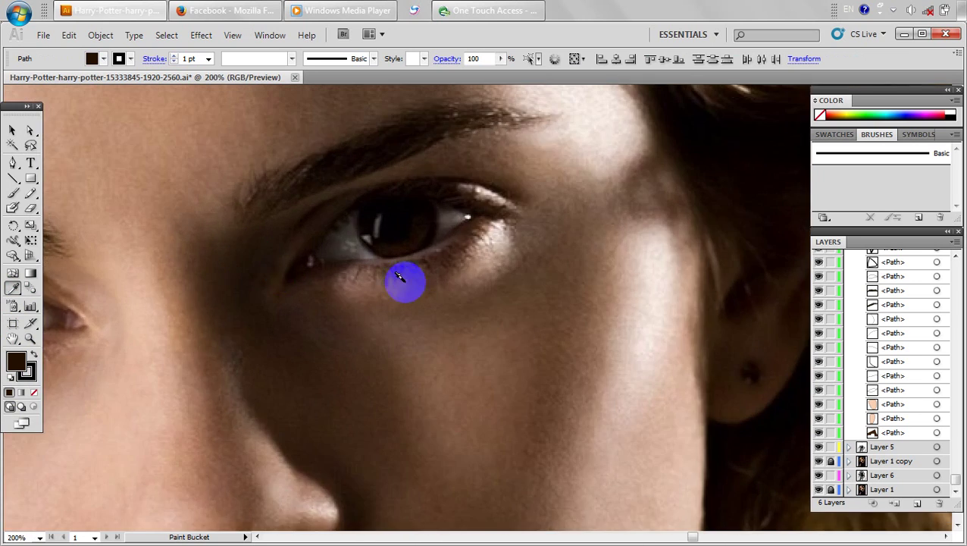
{"action": "scroll", "coordinate": [550, 324], "scroll_direction": "down", "scroll_amount": 3}
{"action": "scroll", "coordinate": [328, 395], "scroll_direction": "right", "scroll_amount": 8}
{"action": "scroll", "coordinate": [379, 271], "scroll_direction": "up", "scroll_amount": 2}
{"action": "scroll", "coordinate": [379, 273], "scroll_direction": "up", "scroll_amount": 3}
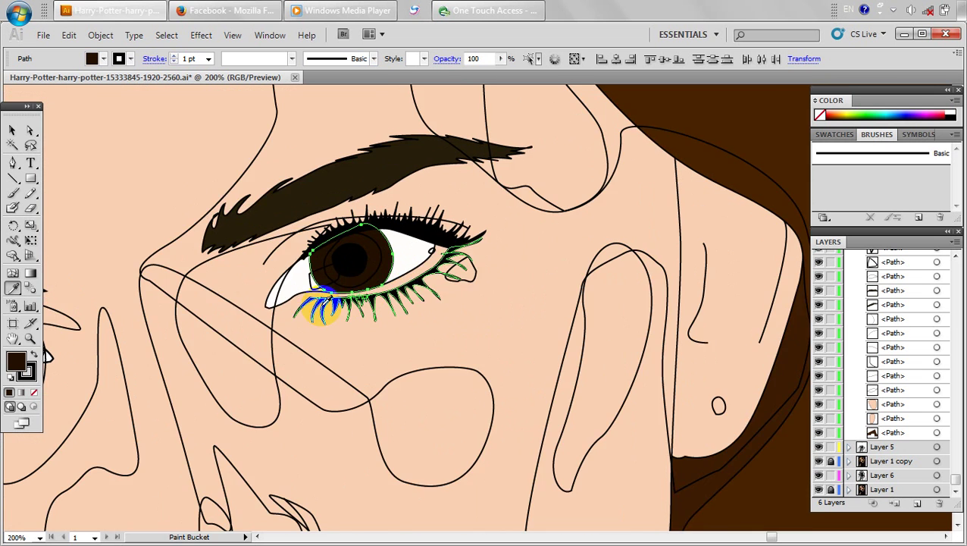
Select the inner ring paths of both irises together.
{"action": "scroll", "coordinate": [485, 303], "scroll_direction": "down", "scroll_amount": 2}
{"action": "left_click", "coordinate": [12, 130]}
{"action": "left_click", "coordinate": [510, 285]}
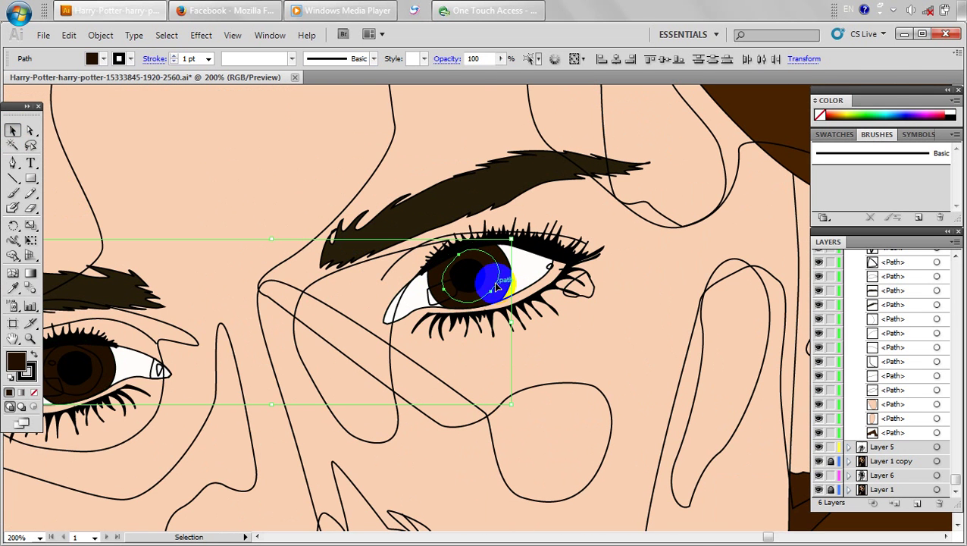
{"action": "left_click", "coordinate": [496, 285]}
{"action": "left_click", "coordinate": [102, 370], "text": "shift"}
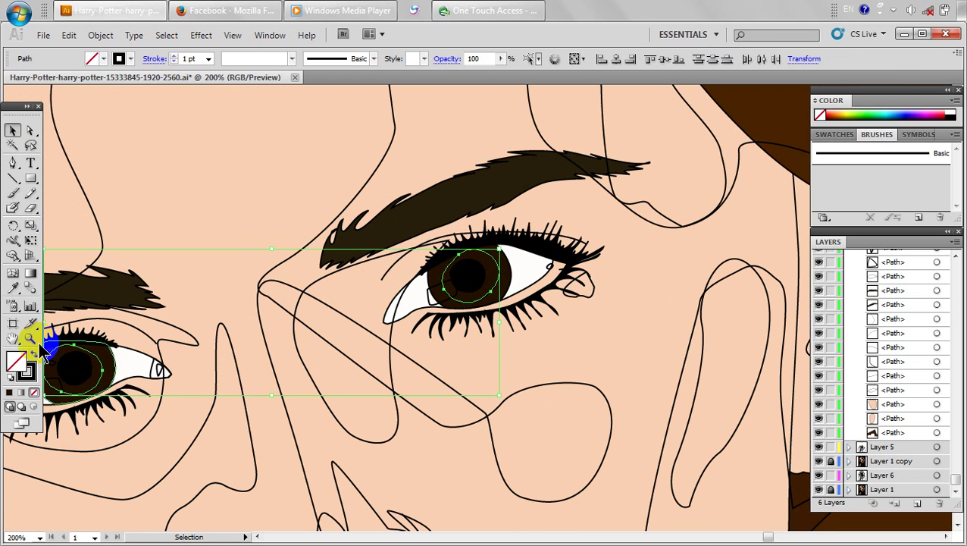
{"action": "left_click", "coordinate": [13, 288]}
{"action": "left_click", "coordinate": [753, 99]}
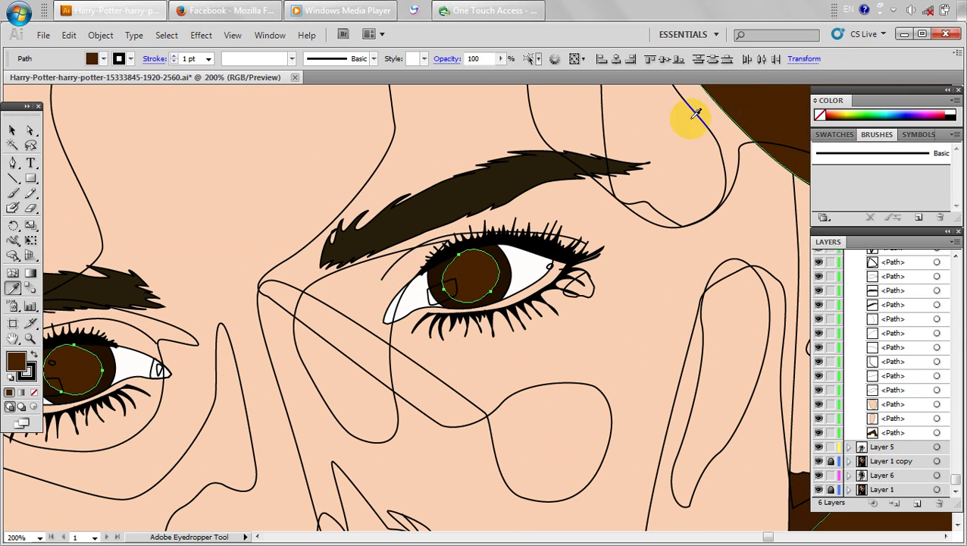
{"action": "left_click", "coordinate": [31, 376]}
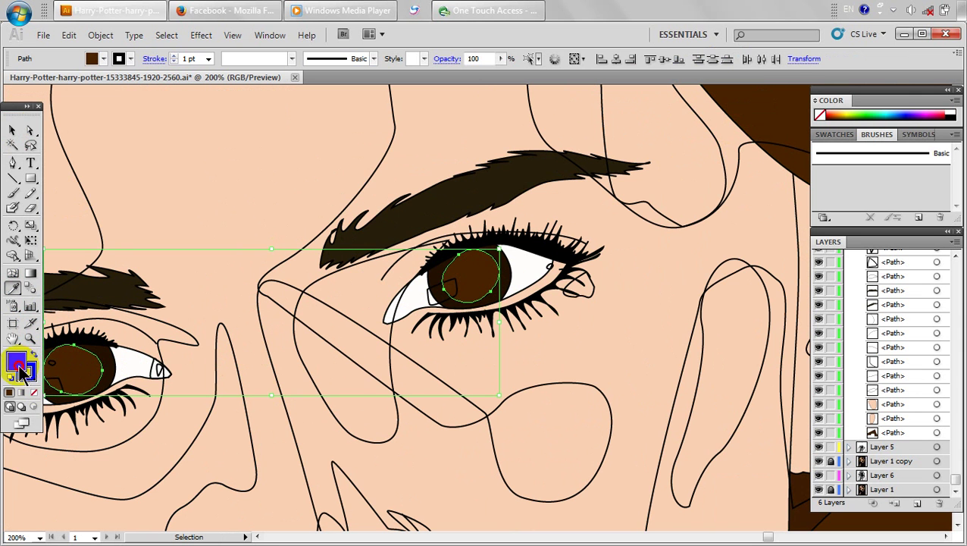
{"action": "left_click", "coordinate": [34, 393]}
Give the inner iris rings a medium brown stroke, set its weight to 2 pt, and deselect them.
{"action": "double_click", "coordinate": [30, 371]}
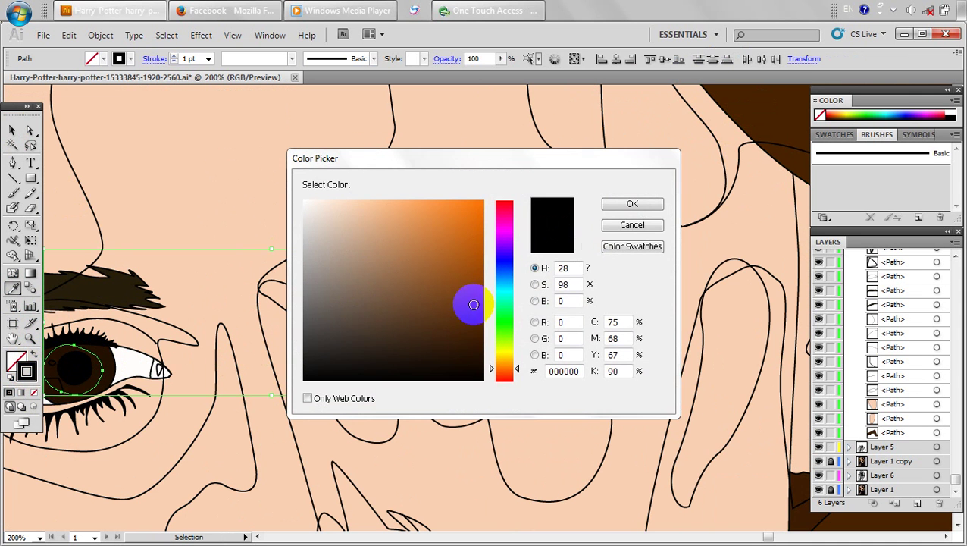
{"action": "left_click_drag", "start_coordinate": [481, 321], "coordinate": [487, 322]}
{"action": "left_click", "coordinate": [634, 206]}
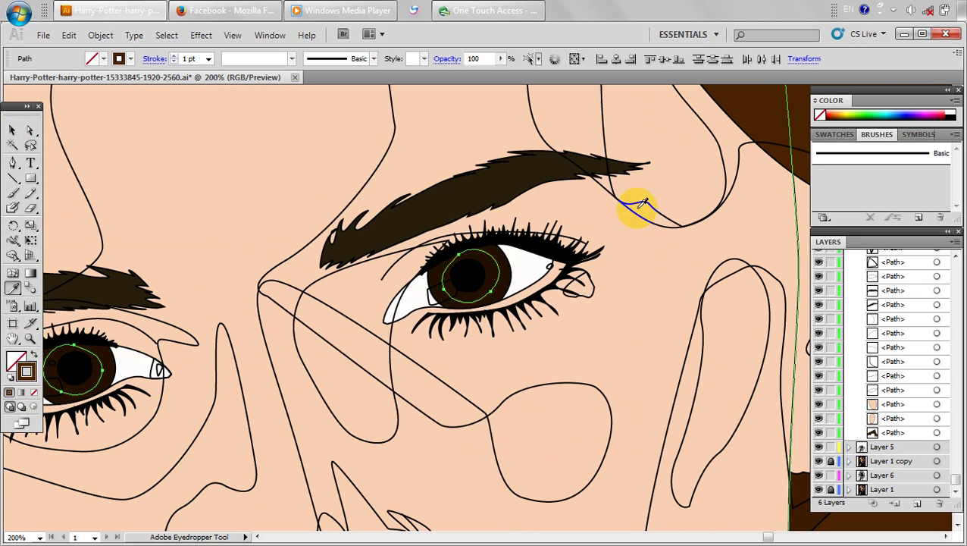
{"action": "left_click", "coordinate": [207, 59]}
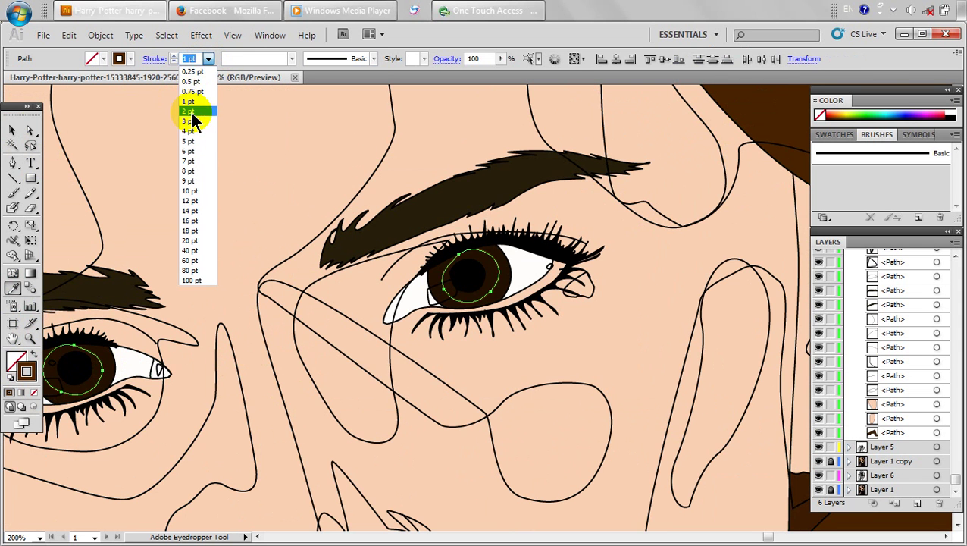
{"action": "left_click", "coordinate": [193, 113]}
{"action": "left_click", "coordinate": [13, 131]}
{"action": "left_click", "coordinate": [171, 137]}
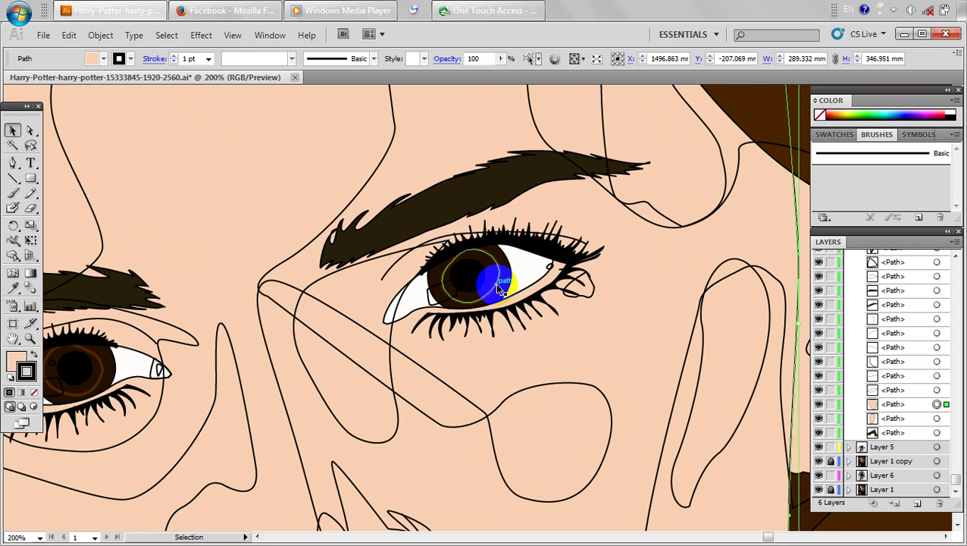
Select the small reflection shapes on both irises and fill them with white (FFFFFF) at 58% opacity.
{"action": "key", "text": "ctrl+minus"}
{"action": "key", "text": "ctrl+minus"}
{"action": "key", "text": "ctrl+minus"}
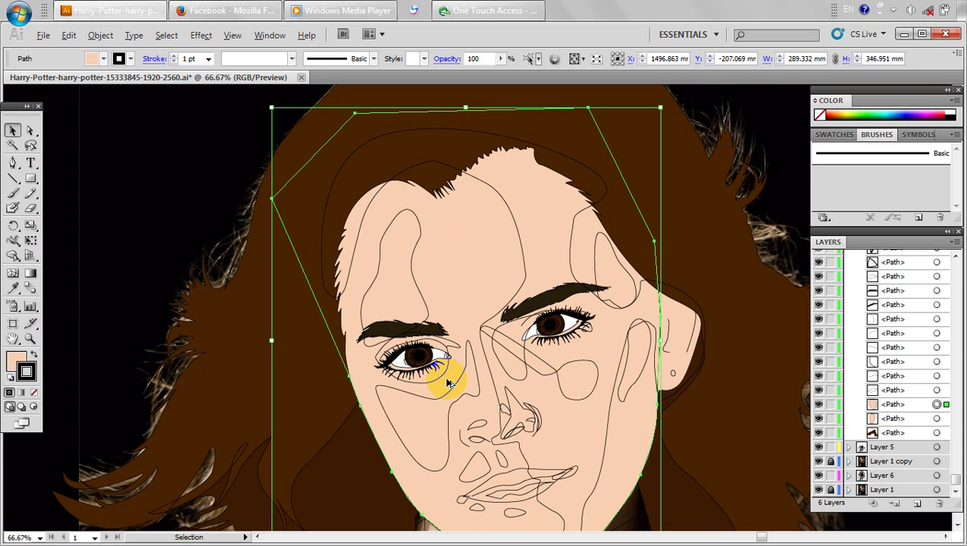
{"action": "scroll", "coordinate": [447, 382], "scroll_direction": "up", "scroll_amount": 3}
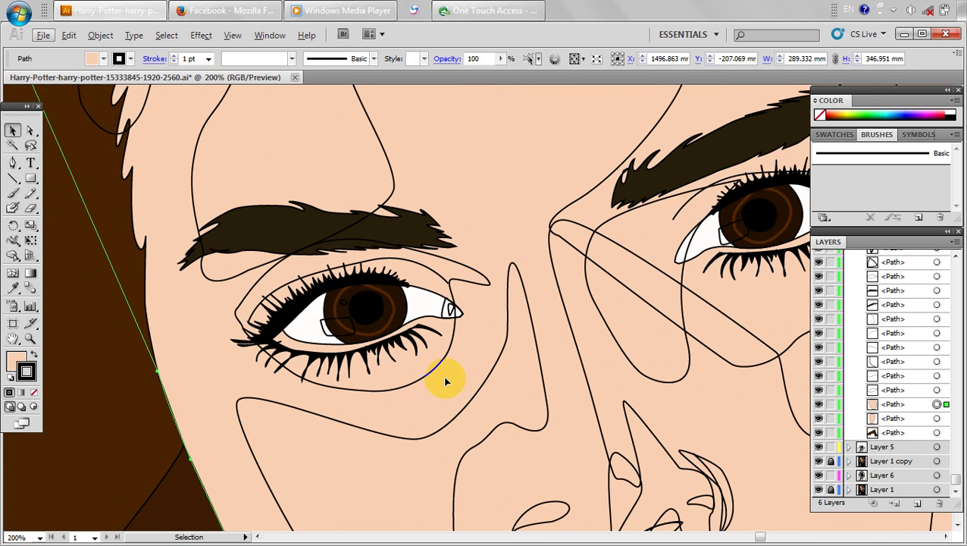
{"action": "left_click_drag", "start_coordinate": [446, 381], "coordinate": [418, 385]}
{"action": "left_click_drag", "start_coordinate": [330, 341], "coordinate": [319, 312]}
{"action": "left_click", "coordinate": [702, 247]}
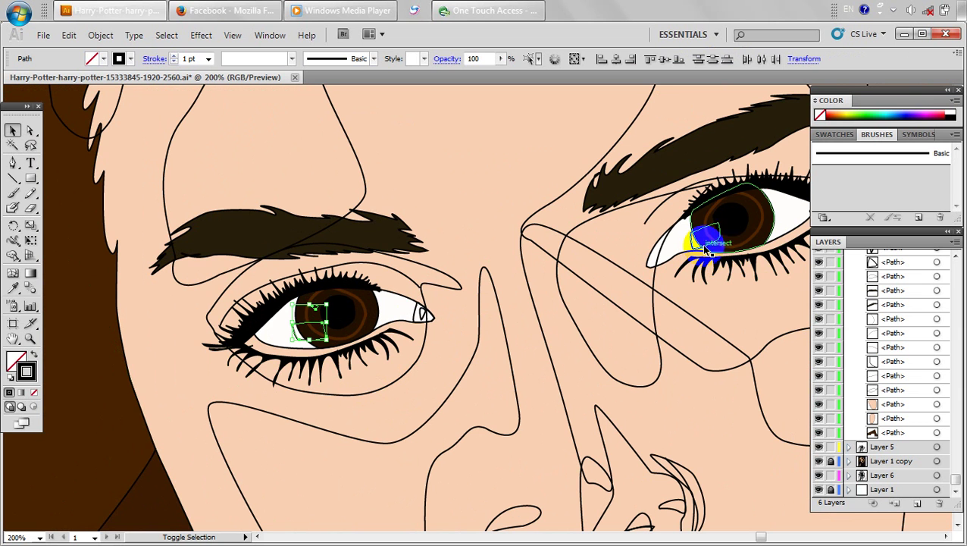
{"action": "left_click", "coordinate": [705, 247], "text": "shift"}
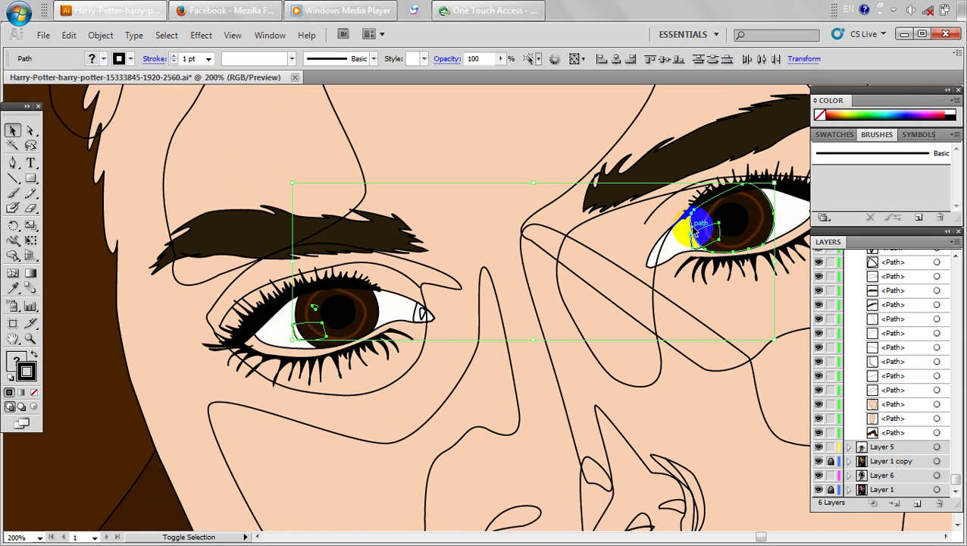
{"action": "left_click", "coordinate": [695, 231], "text": "shift"}
{"action": "double_click", "coordinate": [16, 359]}
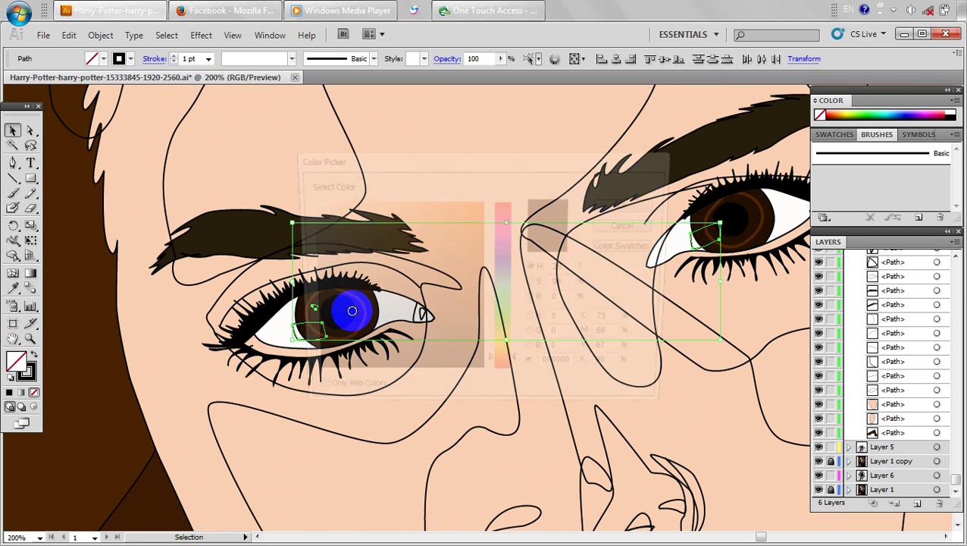
{"action": "mouse_move", "coordinate": [365, 224]}
{"action": "left_mouse_down"}
{"action": "mouse_move", "coordinate": [301, 192]}
{"action": "mouse_move", "coordinate": [304, 201]}
{"action": "left_mouse_up"}
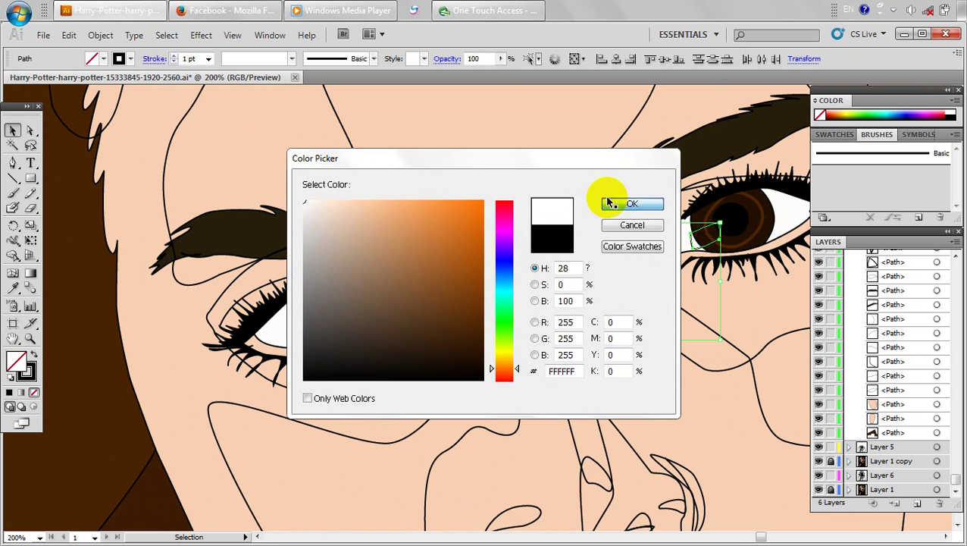
{"action": "left_click", "coordinate": [629, 204]}
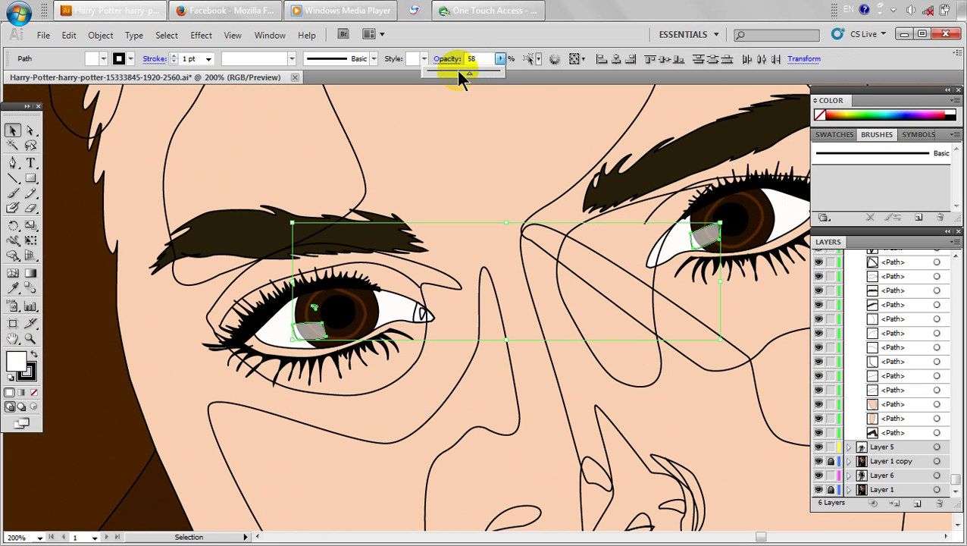
Remove the outline from the iris reflection shapes, keep them filled with white (FFFFFF), and deselect them.
{"action": "left_click", "coordinate": [34, 375]}
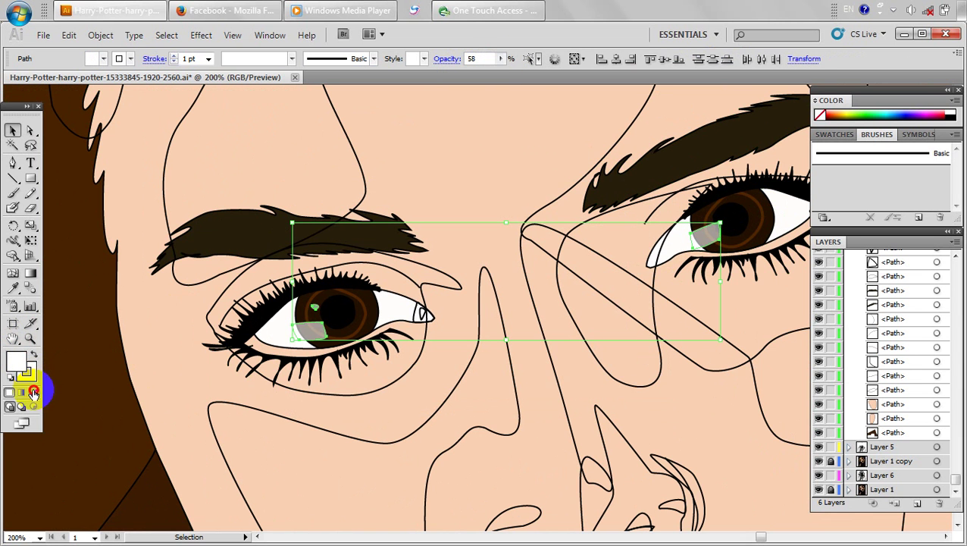
{"action": "left_click", "coordinate": [34, 391]}
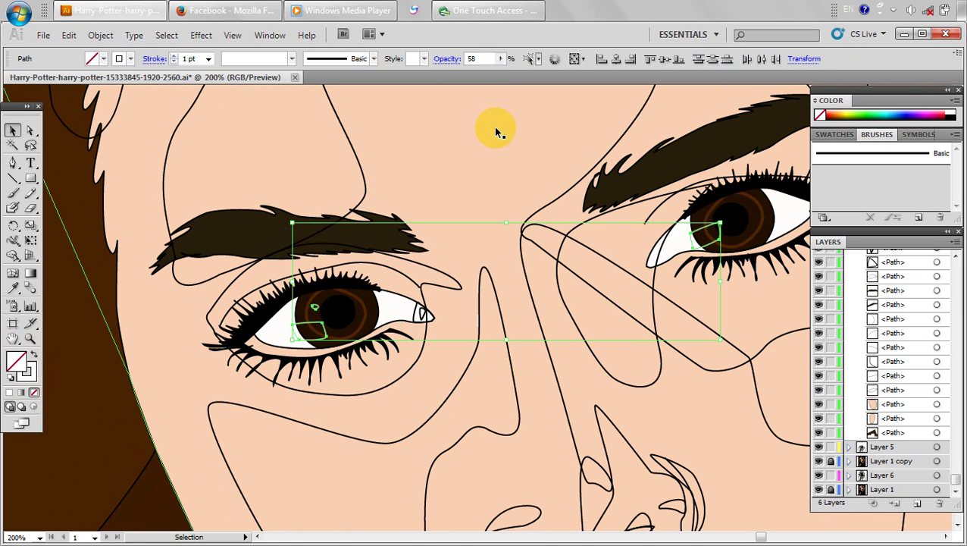
{"action": "left_click", "coordinate": [33, 393]}
{"action": "left_click", "coordinate": [16, 362]}
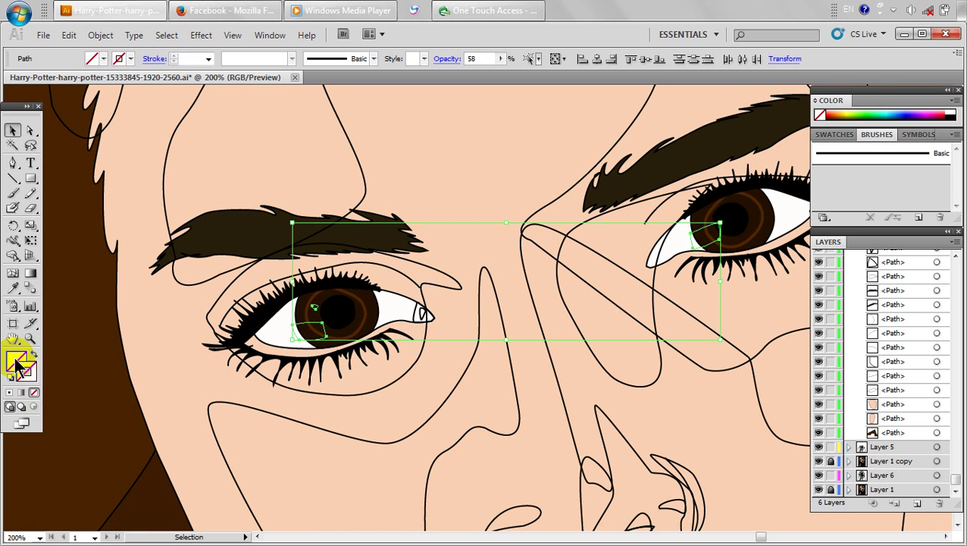
{"action": "left_click_drag", "start_coordinate": [364, 244], "coordinate": [305, 182]}
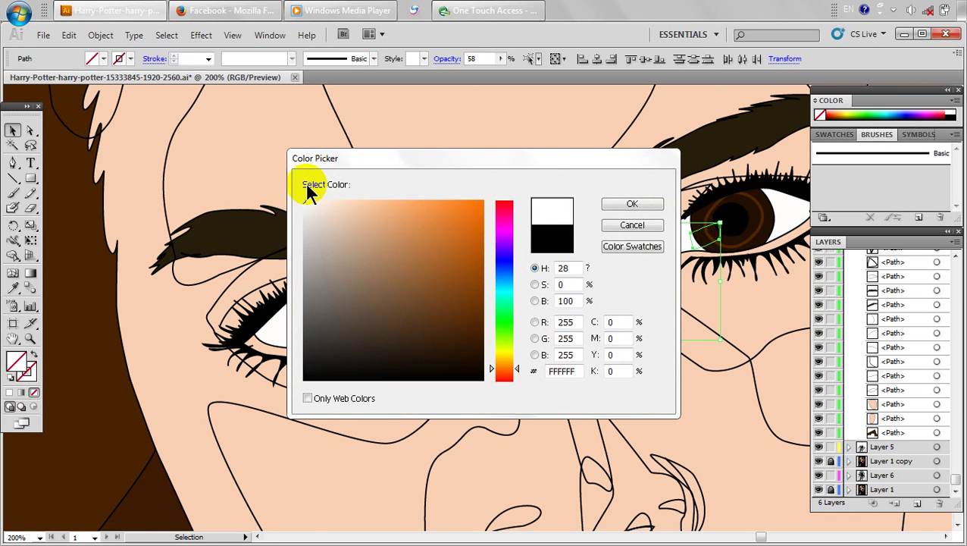
{"action": "left_click", "coordinate": [626, 206]}
{"action": "left_click", "coordinate": [560, 167]}
{"action": "scroll", "coordinate": [559, 182], "scroll_direction": "down", "scroll_amount": 4}
{"action": "left_click_drag", "start_coordinate": [498, 313], "coordinate": [410, 383]}
{"action": "left_click", "coordinate": [717, 140]}
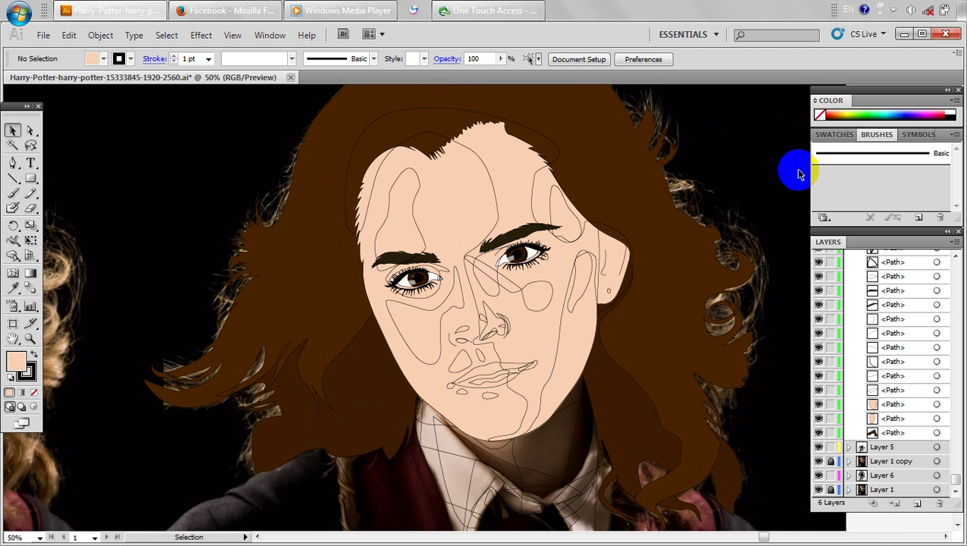
{"action": "left_click", "coordinate": [540, 302]}
{"action": "left_click", "coordinate": [535, 438]}
{"action": "left_click", "coordinate": [470, 233]}
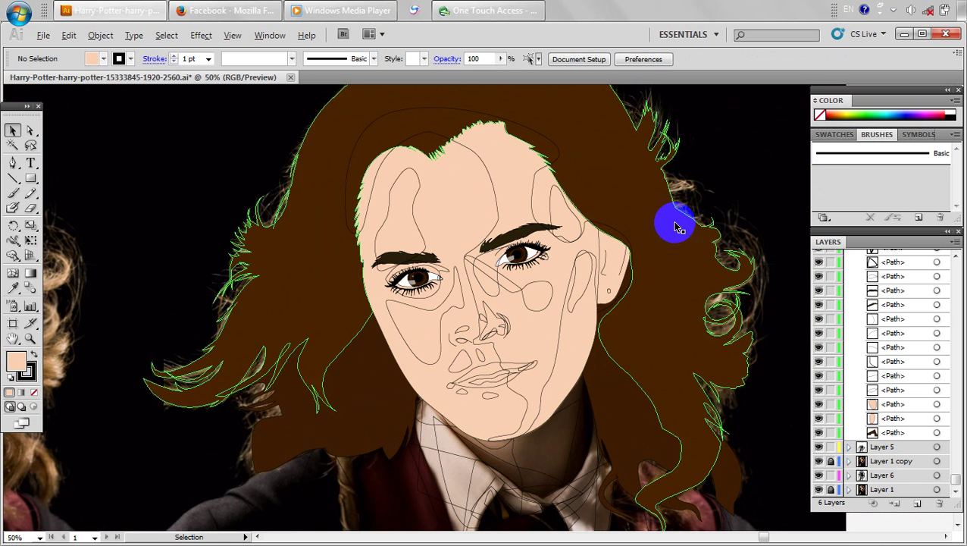
Fill the large robe path below the hair with a very dark neutral grey and deselect it.
{"action": "key", "text": "ctrl+minus"}
{"action": "scroll", "coordinate": [659, 189], "scroll_direction": "down", "scroll_amount": 3}
{"action": "left_click", "coordinate": [730, 379]}
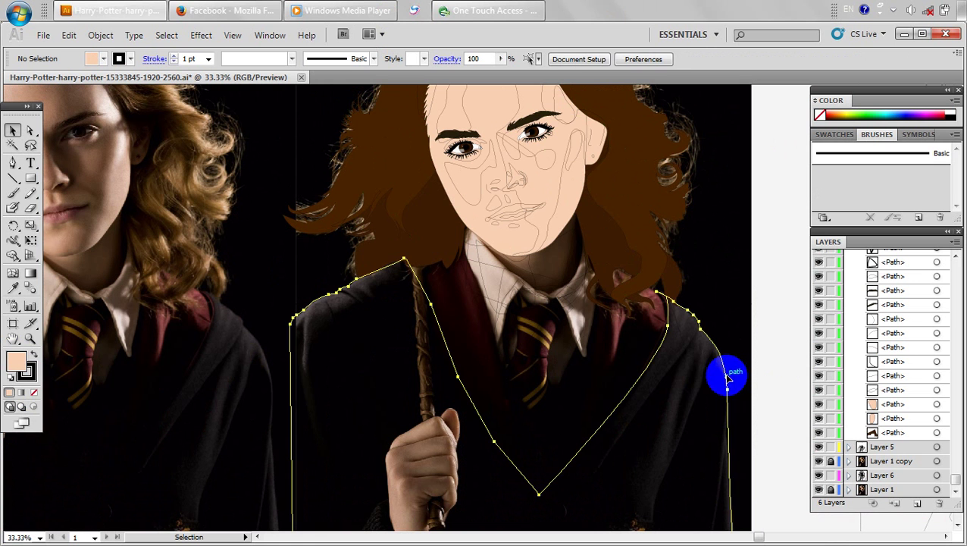
{"action": "double_click", "coordinate": [17, 362]}
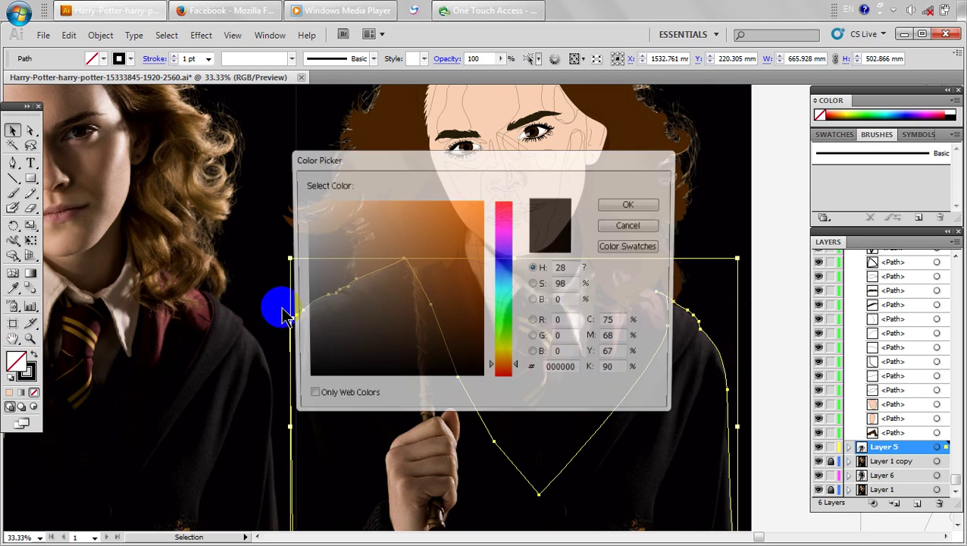
{"action": "left_click", "coordinate": [325, 351]}
{"action": "left_click", "coordinate": [296, 355]}
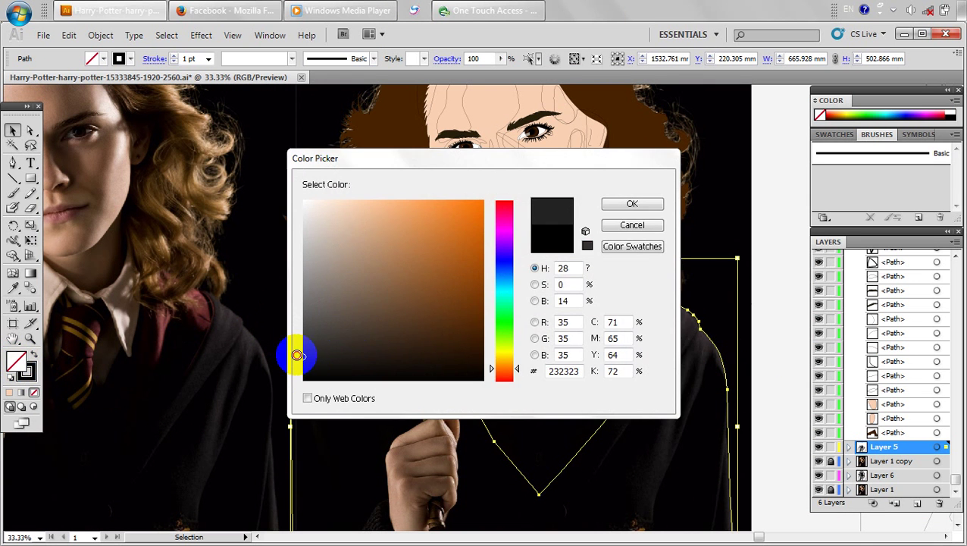
{"action": "left_click", "coordinate": [639, 205]}
{"action": "left_click", "coordinate": [786, 185]}
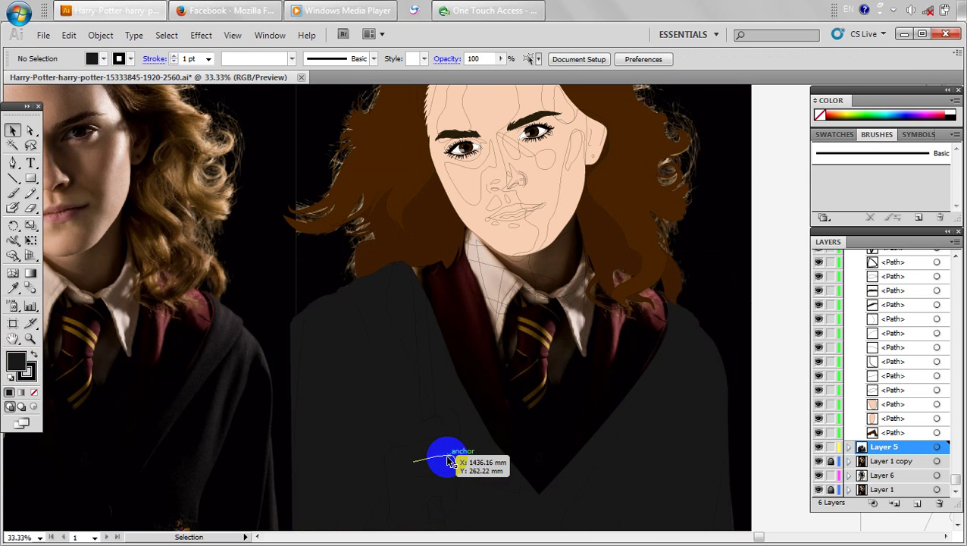
Fill the hand outline with the skin colour sampled from the face.
{"action": "left_click", "coordinate": [408, 432]}
{"action": "left_click", "coordinate": [13, 288]}
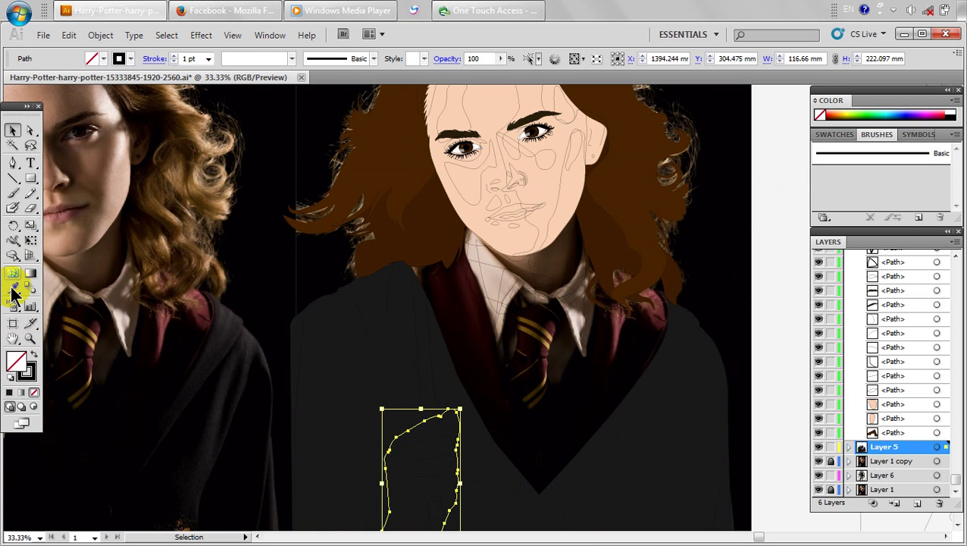
{"action": "left_click", "coordinate": [559, 163]}
{"action": "left_click", "coordinate": [570, 187]}
{"action": "left_click", "coordinate": [12, 131]}
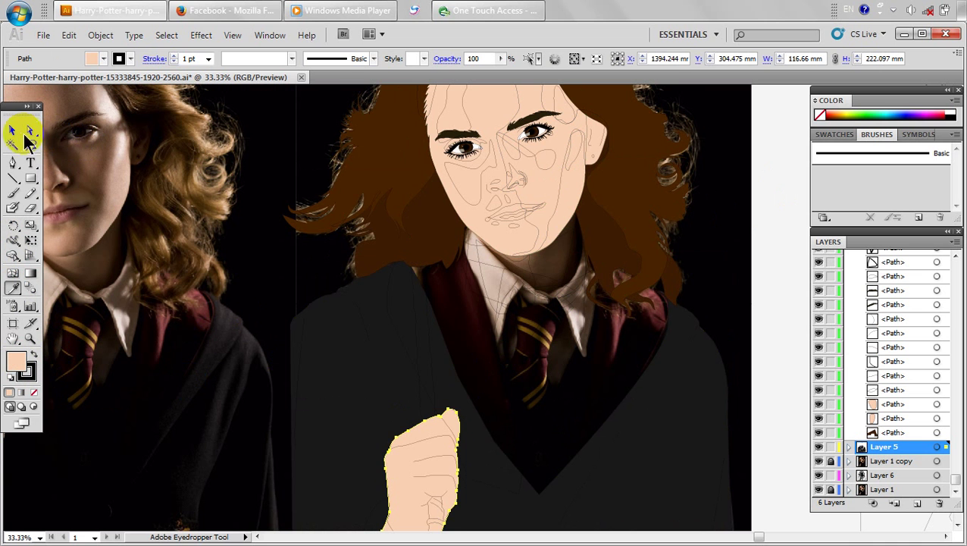
{"action": "left_click", "coordinate": [388, 489]}
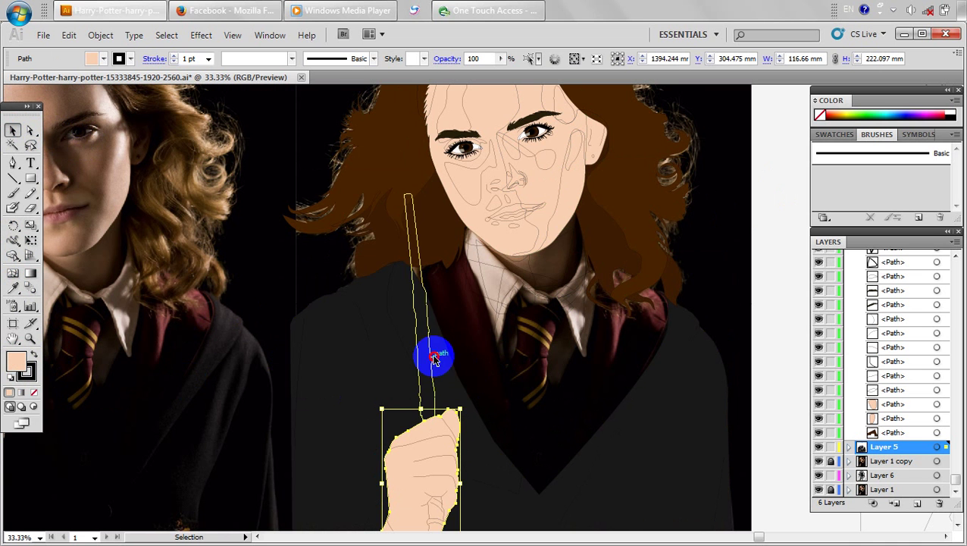
Fill both wand pieces, above and below the hand, with the dark brown sampled from the wand in the reference photo.
{"action": "left_click", "coordinate": [435, 354]}
{"action": "left_click", "coordinate": [430, 512], "text": "shift"}
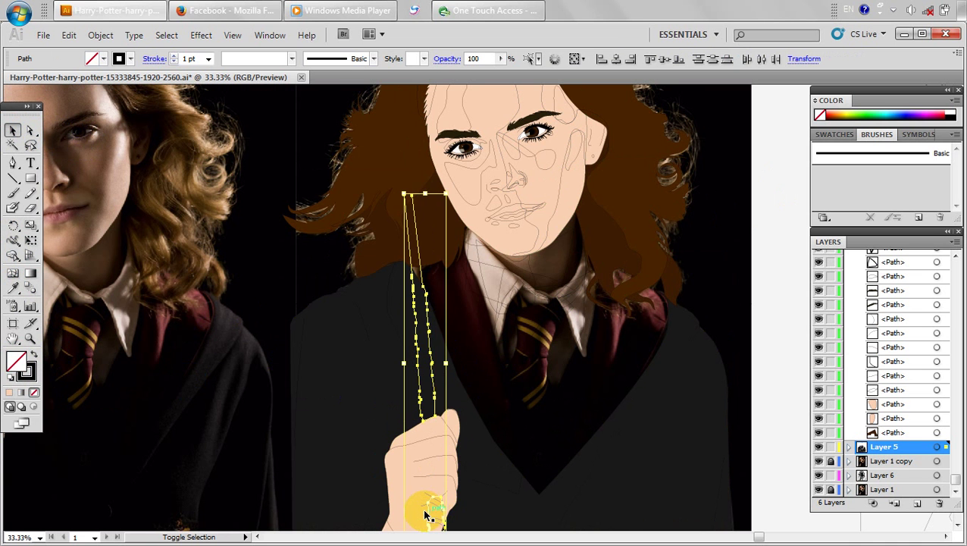
{"action": "left_click_drag", "start_coordinate": [153, 417], "coordinate": [266, 430]}
{"action": "left_click", "coordinate": [34, 379]}
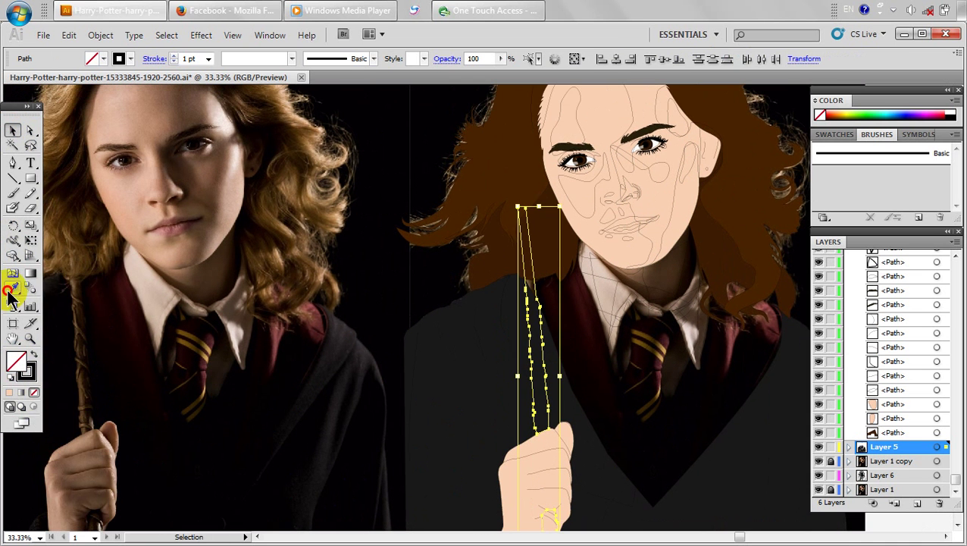
{"action": "left_click", "coordinate": [11, 289]}
{"action": "left_click", "coordinate": [80, 305]}
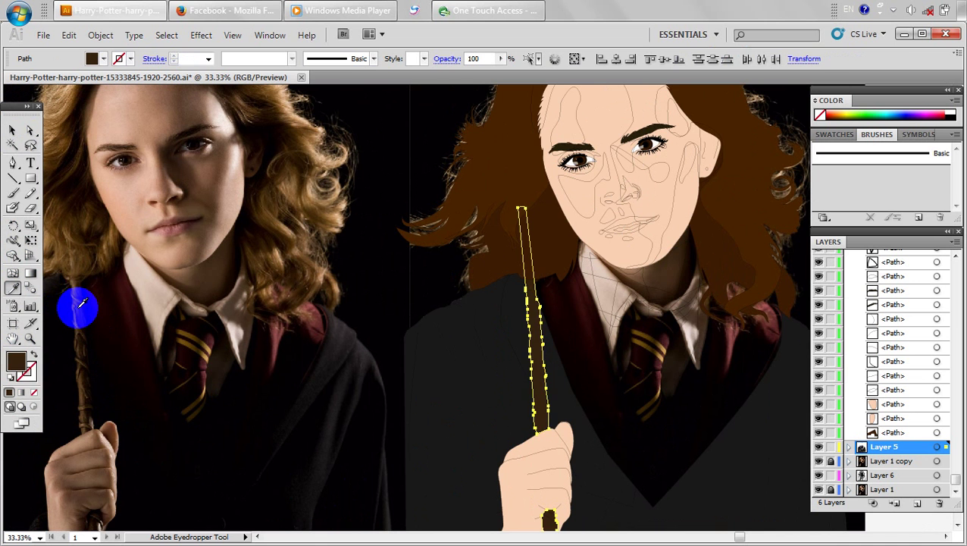
{"action": "double_click", "coordinate": [17, 363]}
{"action": "left_click", "coordinate": [631, 204]}
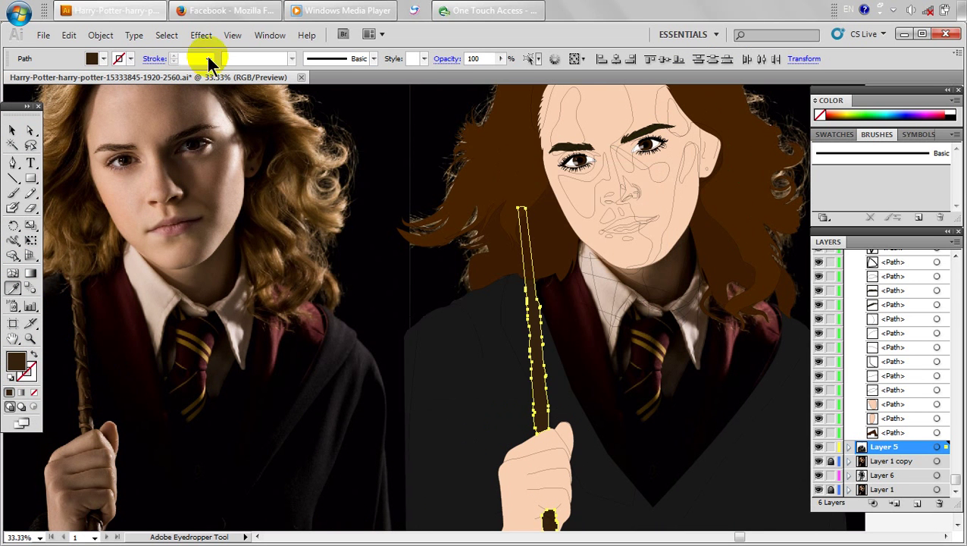
Give the wand pieces a 1 pt black outline and deselect them.
{"action": "left_click", "coordinate": [208, 59]}
{"action": "left_click", "coordinate": [195, 101]}
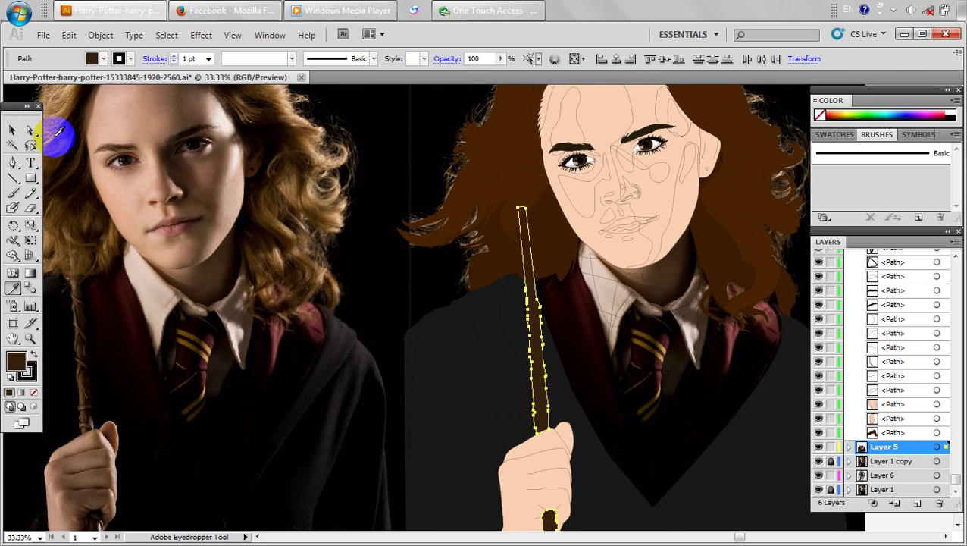
{"action": "left_click", "coordinate": [14, 131]}
{"action": "left_click", "coordinate": [173, 194]}
Fill the sleeve cuff path below the hand with near-black 111111 and deselect it.
{"action": "left_click_drag", "start_coordinate": [251, 342], "coordinate": [254, 242]}
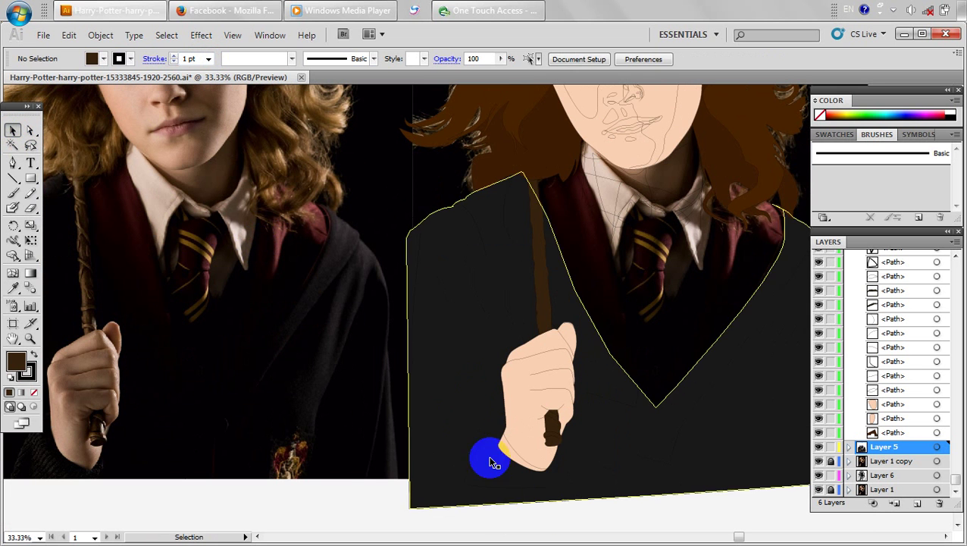
{"action": "left_click", "coordinate": [495, 487]}
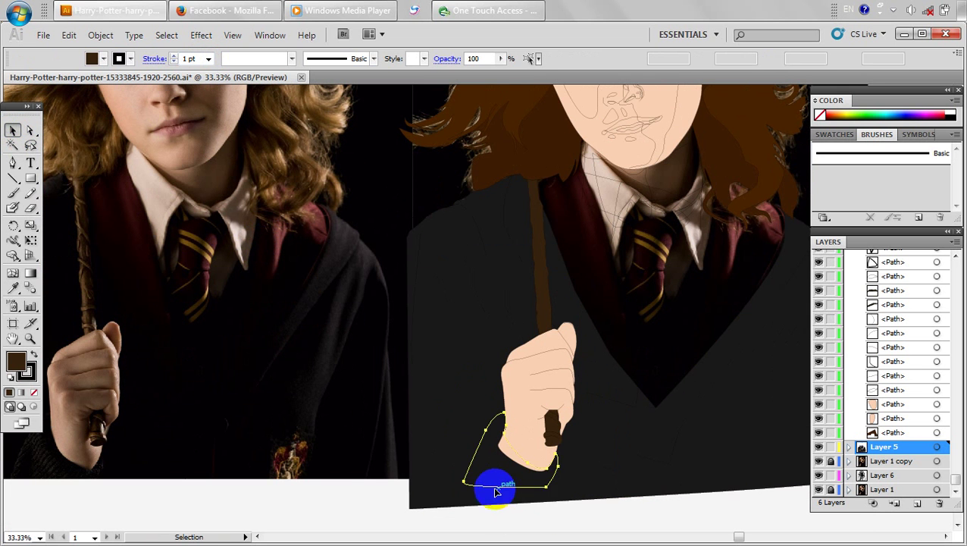
{"action": "left_click", "coordinate": [13, 291]}
{"action": "left_click", "coordinate": [445, 302]}
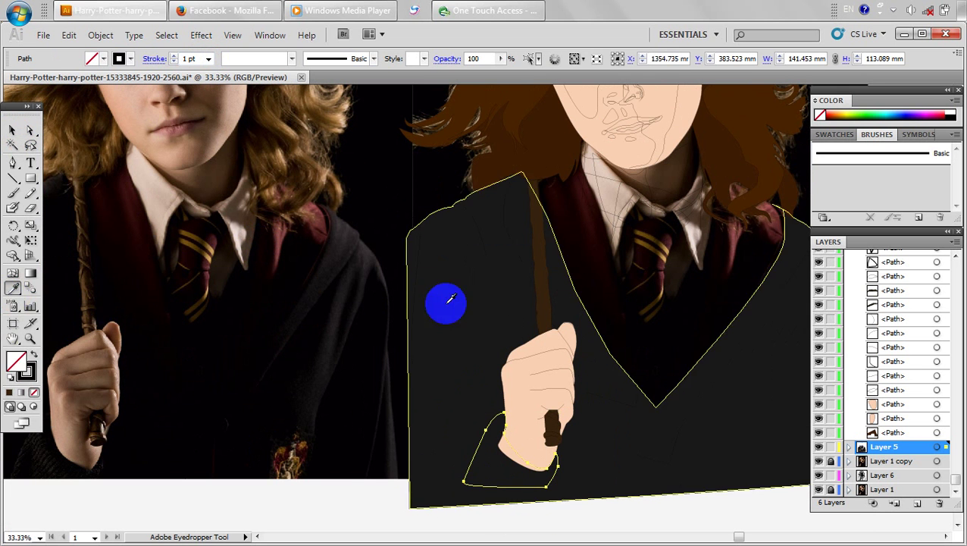
{"action": "double_click", "coordinate": [19, 364]}
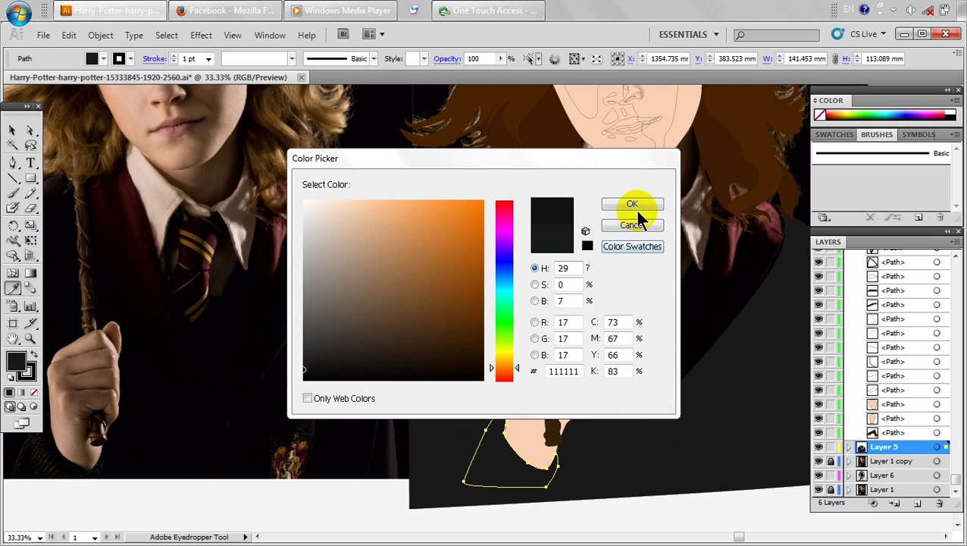
{"action": "left_click", "coordinate": [634, 205]}
{"action": "left_click_drag", "start_coordinate": [606, 250], "coordinate": [557, 292]}
{"action": "left_click", "coordinate": [12, 130]}
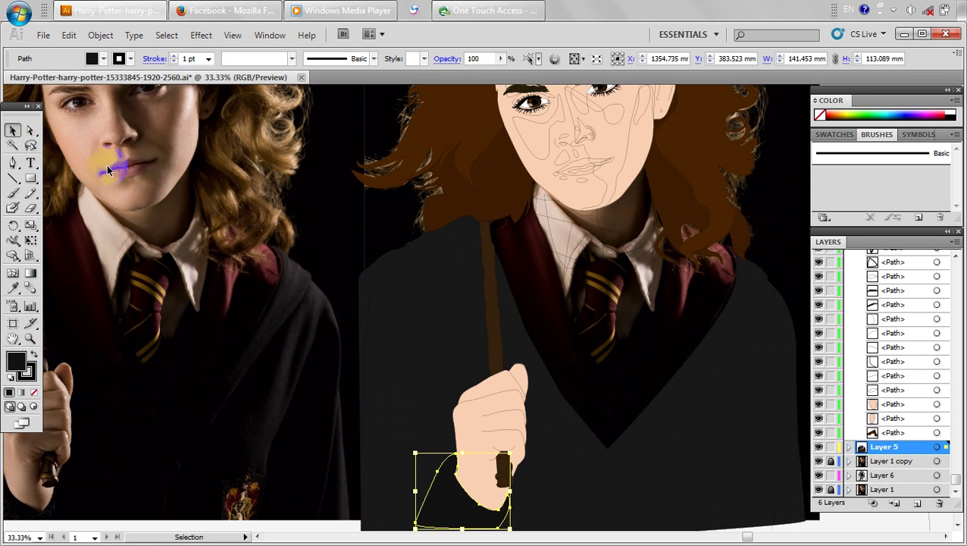
{"action": "left_click", "coordinate": [199, 217]}
{"action": "left_click_drag", "start_coordinate": [200, 214], "coordinate": [195, 222]}
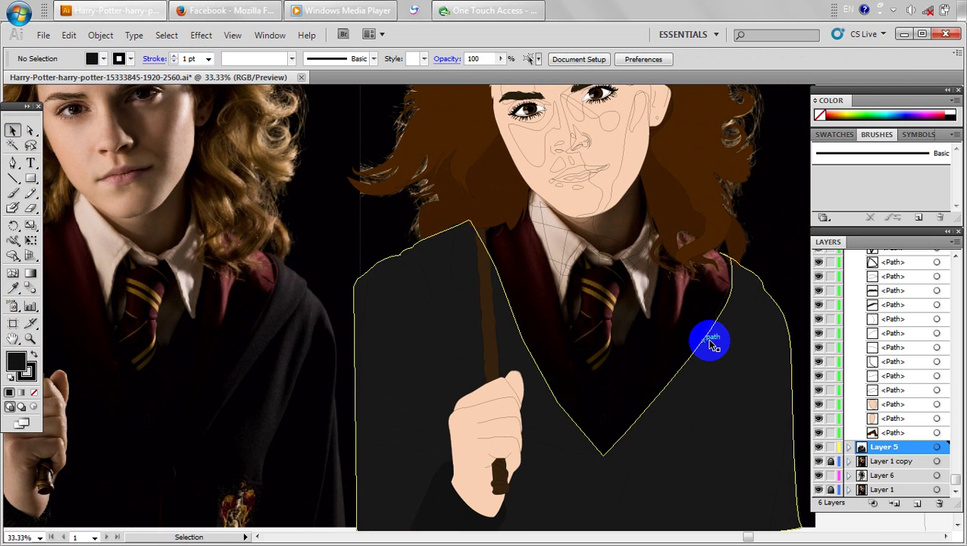
Try filling the shirt path below the neck with white and remove that fill again.
{"action": "left_click", "coordinate": [650, 364]}
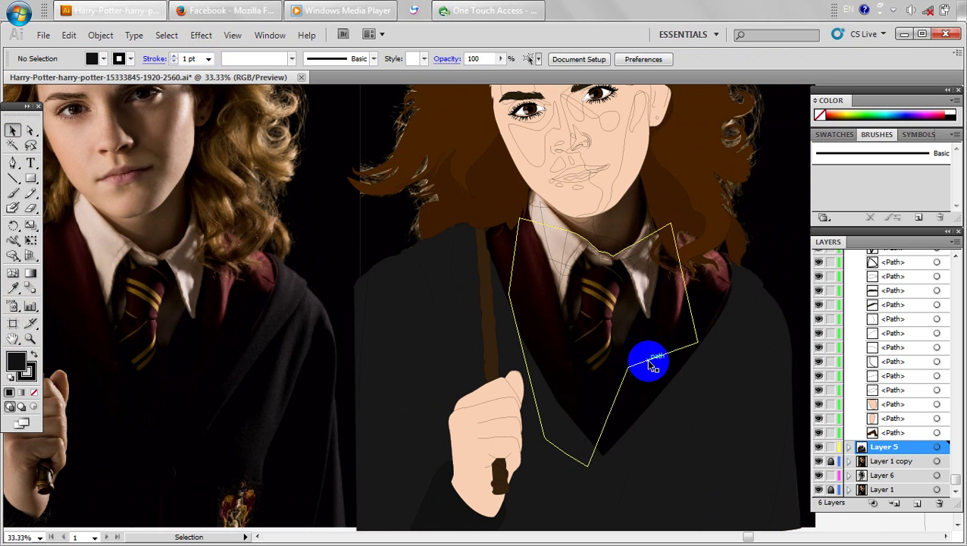
{"action": "left_click", "coordinate": [16, 362]}
{"action": "left_click_drag", "start_coordinate": [354, 224], "coordinate": [282, 181]}
{"action": "left_click", "coordinate": [616, 202]}
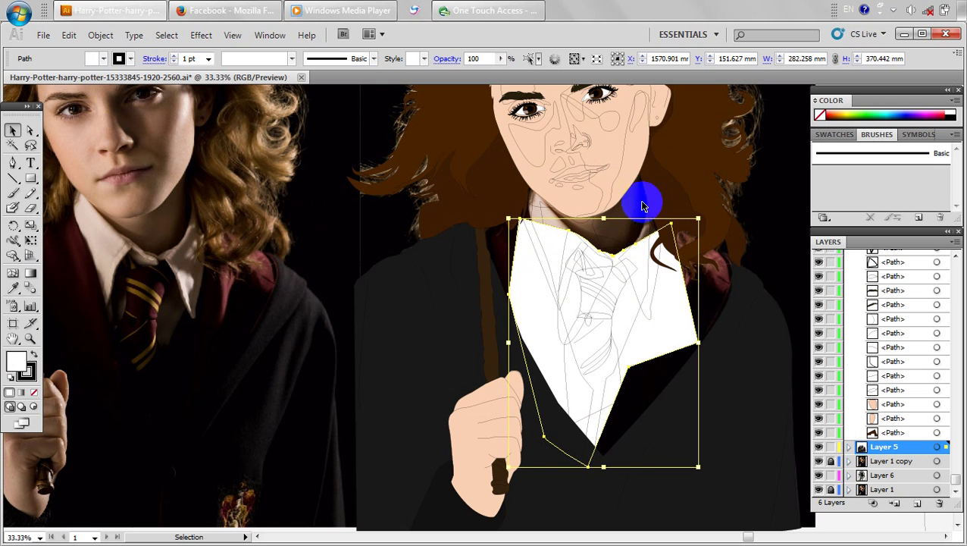
{"action": "key", "text": "slash"}
{"action": "key", "text": "v"}
Fill the neck path below the chin with the skin colour sampled from the face.
{"action": "left_click", "coordinate": [623, 303]}
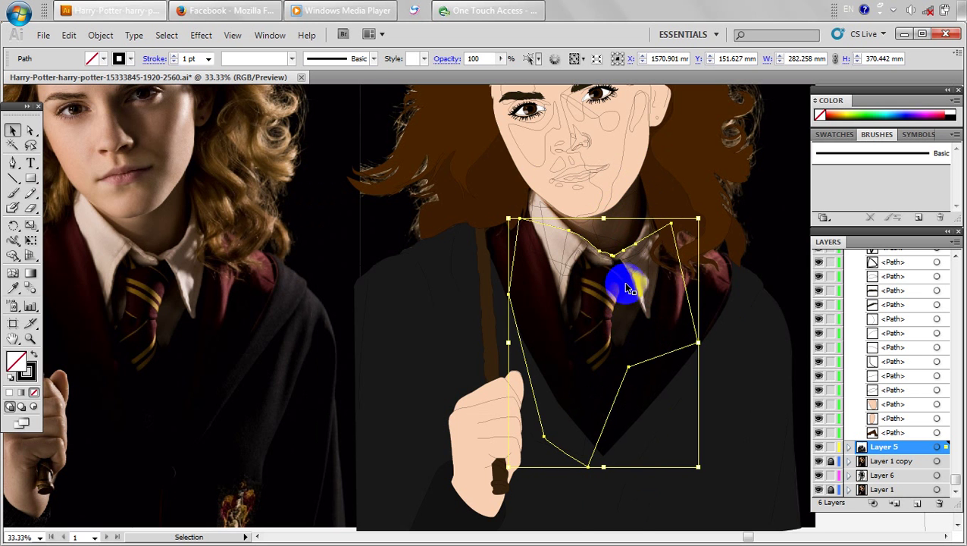
{"action": "left_click", "coordinate": [621, 274]}
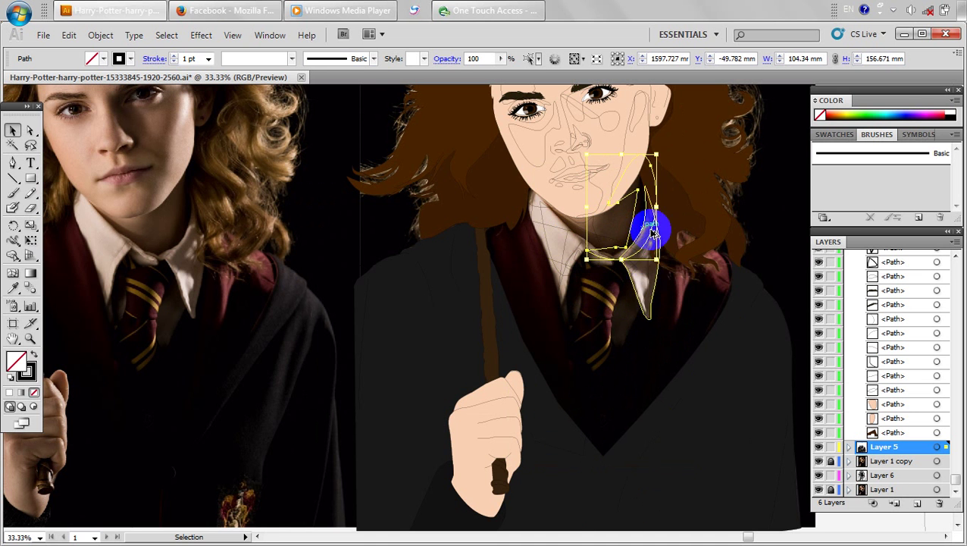
{"action": "scroll", "coordinate": [651, 230], "scroll_direction": "up", "scroll_amount": 2}
{"action": "left_click", "coordinate": [581, 307]}
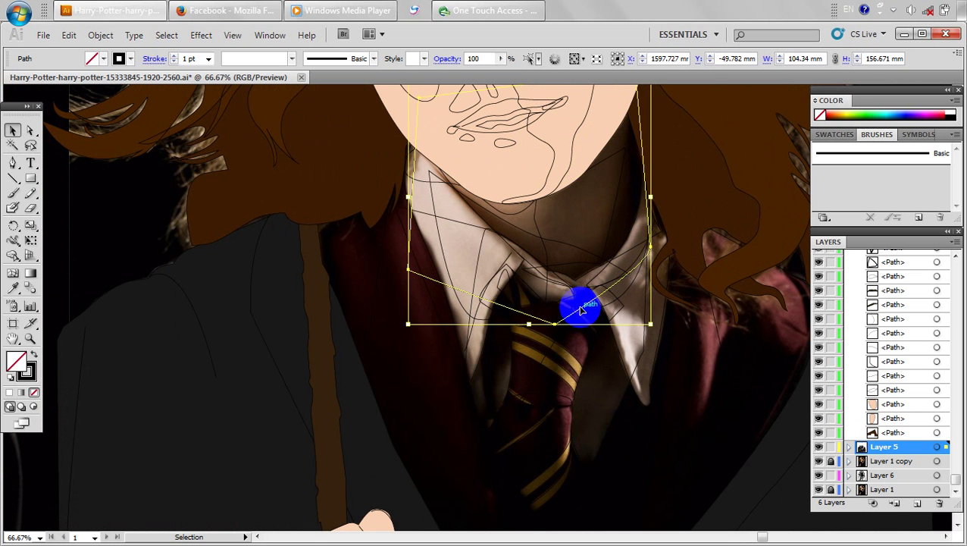
{"action": "left_click", "coordinate": [12, 287]}
{"action": "left_click", "coordinate": [496, 136]}
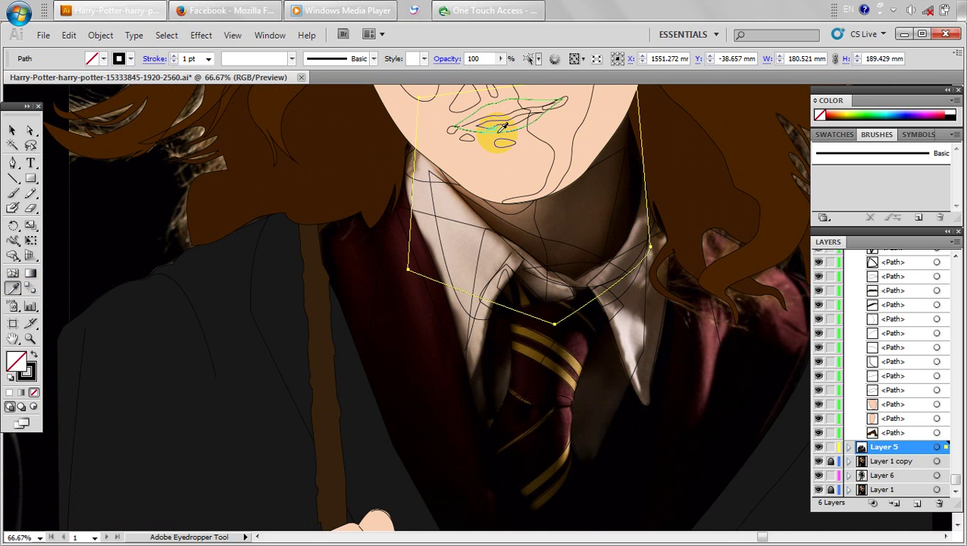
{"action": "left_click", "coordinate": [499, 161]}
{"action": "left_click", "coordinate": [11, 131]}
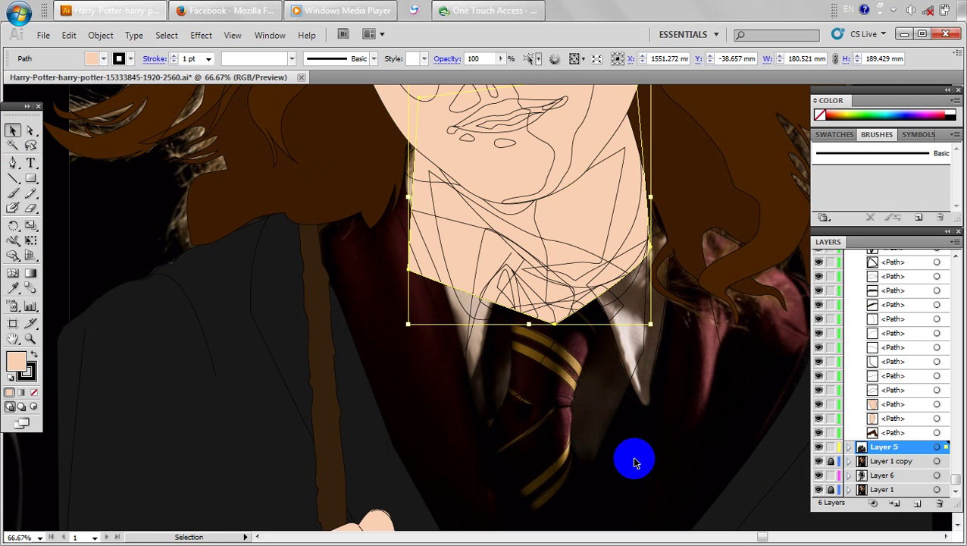
Fill the large shirt path below the neck with white (FFFFFF).
{"action": "left_click", "coordinate": [648, 491]}
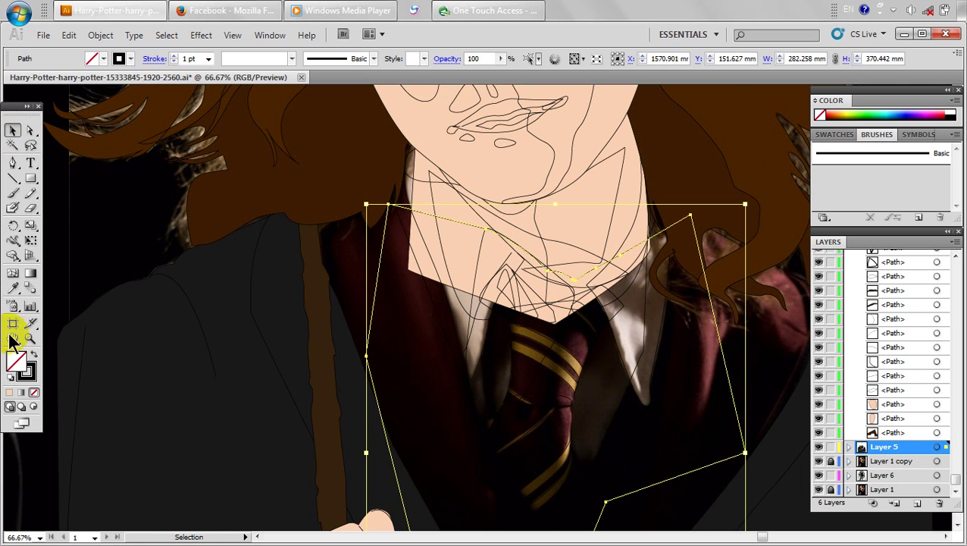
{"action": "double_click", "coordinate": [24, 362]}
{"action": "left_click_drag", "start_coordinate": [466, 252], "coordinate": [300, 192]}
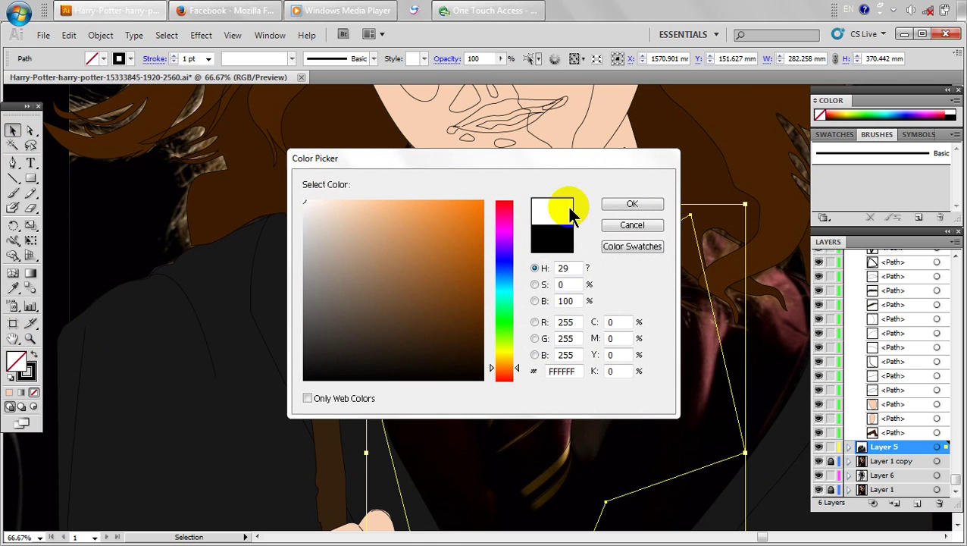
{"action": "left_click", "coordinate": [629, 204]}
{"action": "left_click_drag", "start_coordinate": [629, 366], "coordinate": [607, 315]}
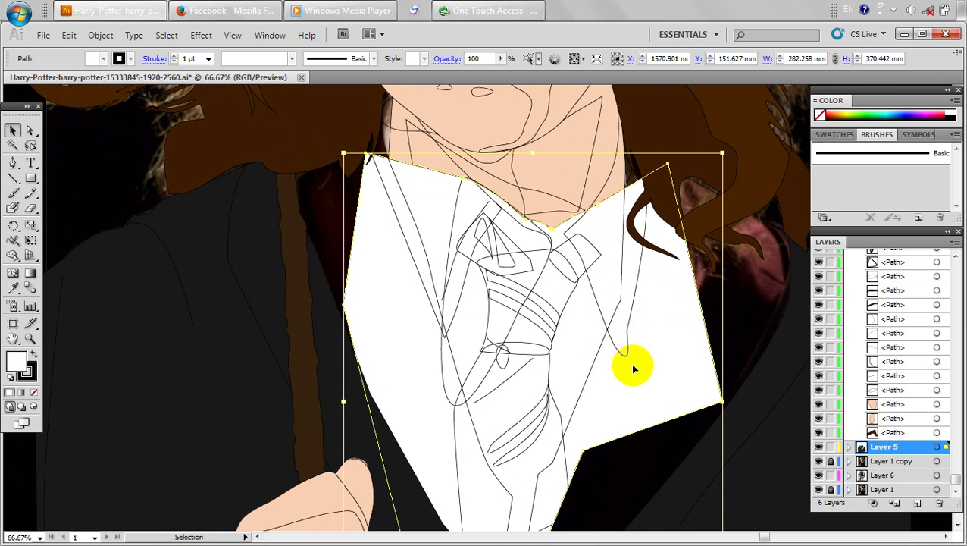
Fill both robe lapel paths beside the shirt with a dark red and deselect them.
{"action": "left_click", "coordinate": [764, 352]}
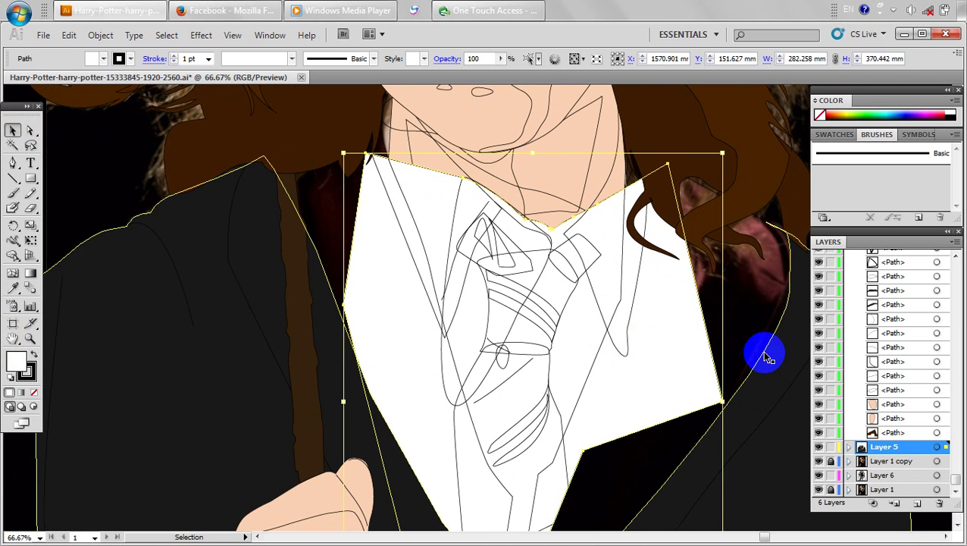
{"action": "left_click", "coordinate": [587, 382]}
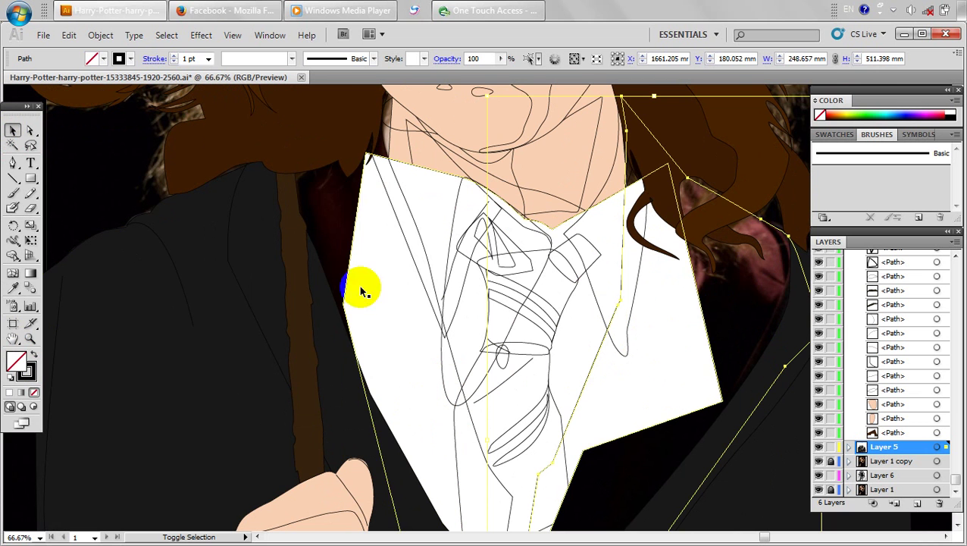
{"action": "left_click", "coordinate": [417, 227], "text": "shift"}
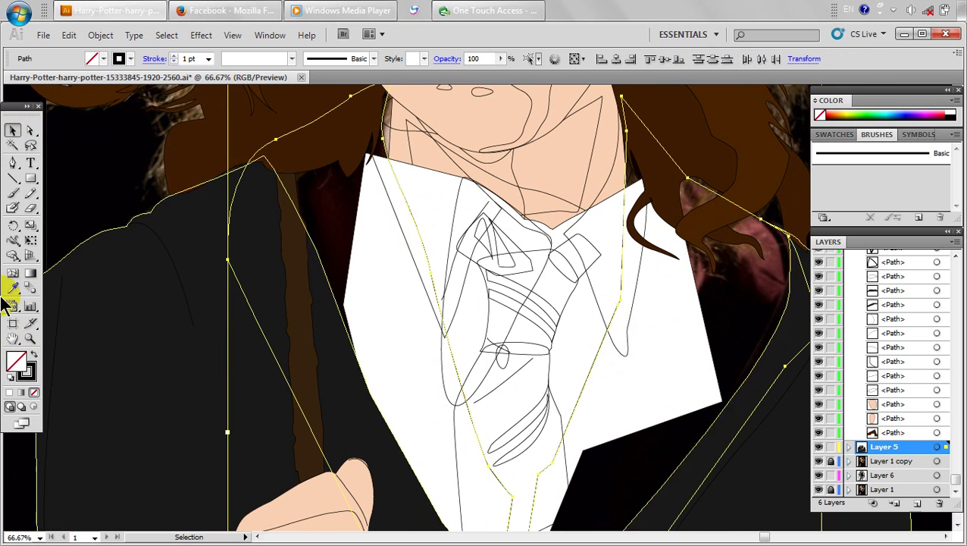
{"action": "double_click", "coordinate": [17, 362]}
{"action": "left_click_drag", "start_coordinate": [504, 368], "coordinate": [503, 390]}
{"action": "mouse_move", "coordinate": [451, 299]}
{"action": "left_mouse_down"}
{"action": "mouse_move", "coordinate": [453, 323]}
{"action": "mouse_move", "coordinate": [470, 317]}
{"action": "left_mouse_up"}
{"action": "left_click", "coordinate": [607, 204]}
{"action": "scroll", "coordinate": [607, 208], "scroll_direction": "down", "scroll_amount": 2}
{"action": "left_click_drag", "start_coordinate": [593, 312], "coordinate": [527, 384]}
{"action": "left_click", "coordinate": [761, 262]}
{"action": "left_click", "coordinate": [761, 262]}
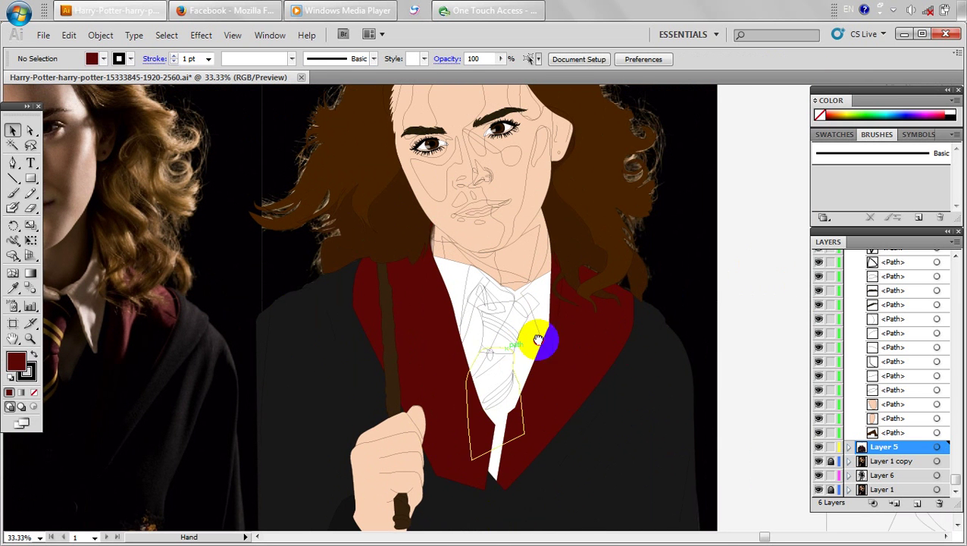
Fill both shirt collar flaps with white.
{"action": "left_click_drag", "start_coordinate": [533, 341], "coordinate": [581, 338]}
{"action": "left_click", "coordinate": [621, 329]}
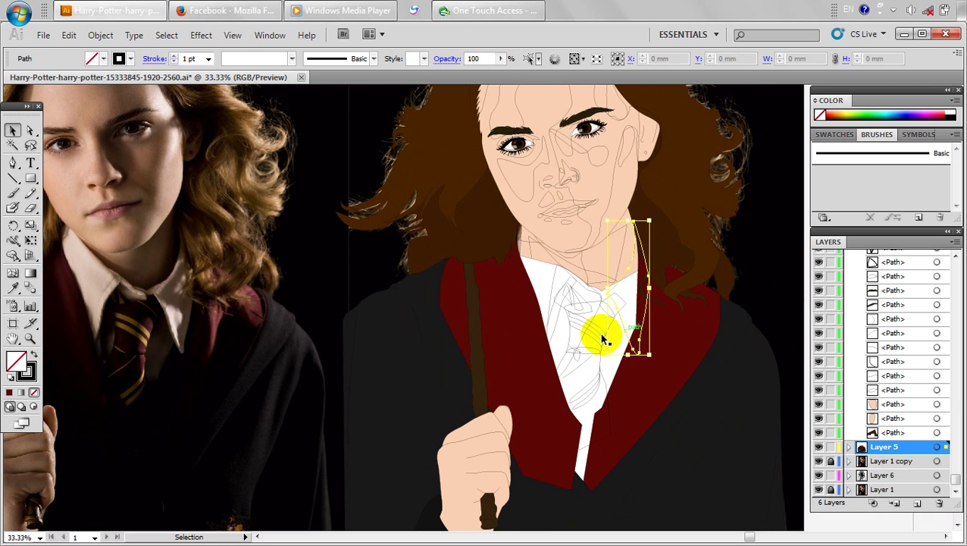
{"action": "left_click", "coordinate": [555, 323], "text": "shift"}
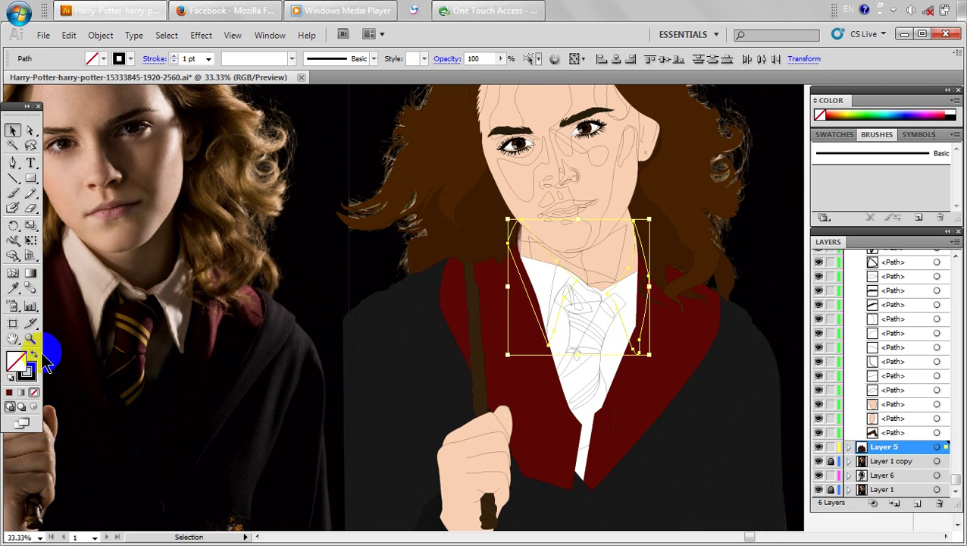
{"action": "double_click", "coordinate": [35, 365]}
{"action": "left_click", "coordinate": [633, 205]}
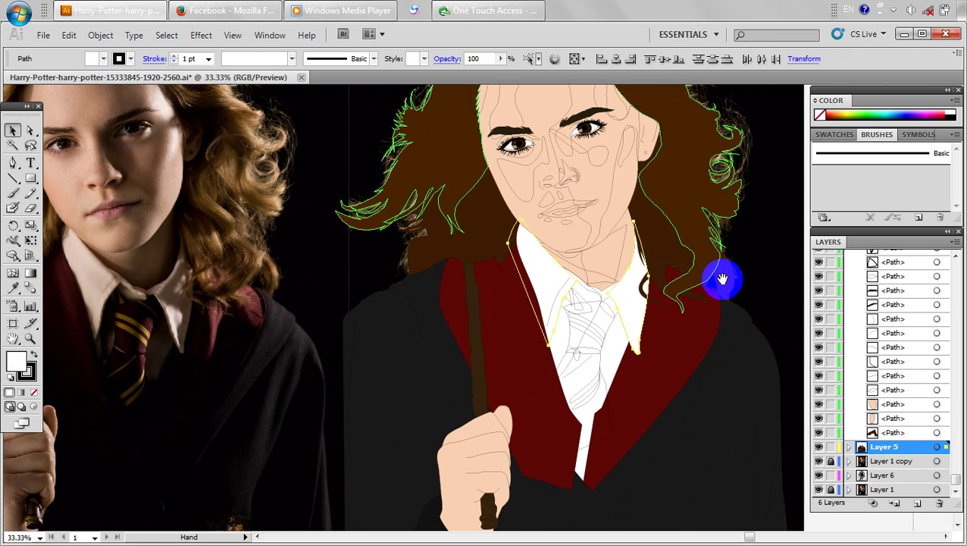
{"action": "left_click", "coordinate": [612, 336]}
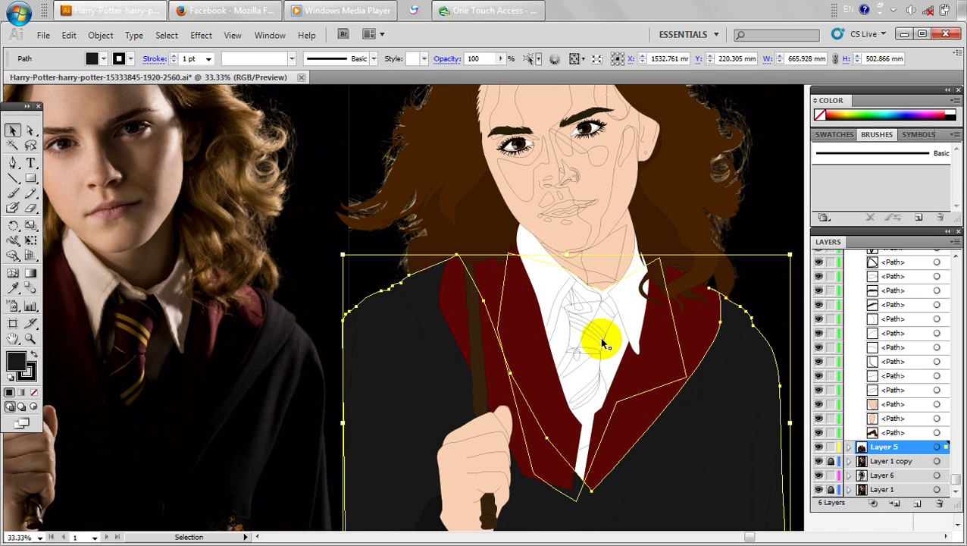
Select the tie's knot and body paths together and fill them with very dark red 260000.
{"action": "left_click", "coordinate": [608, 361]}
{"action": "scroll", "coordinate": [601, 372], "scroll_direction": "up", "scroll_amount": 2}
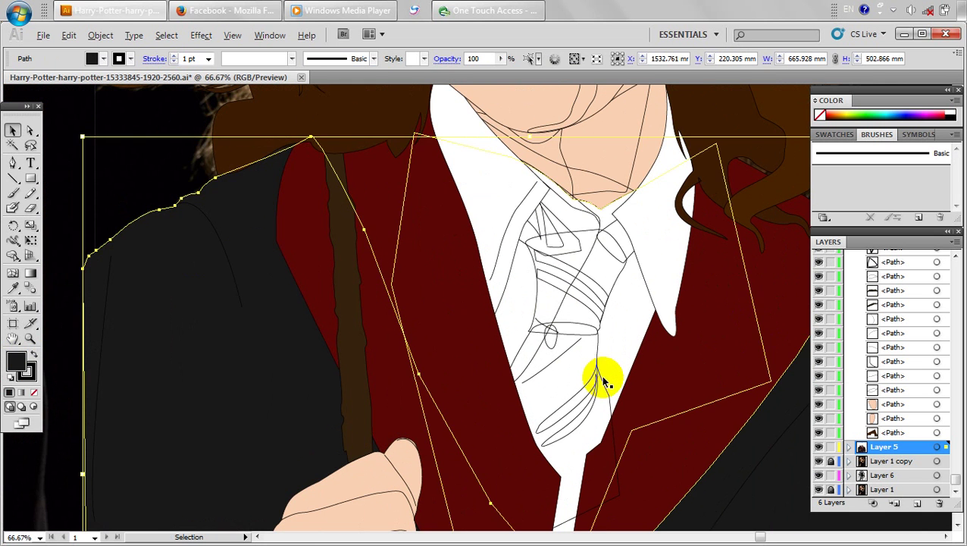
{"action": "left_click", "coordinate": [605, 394]}
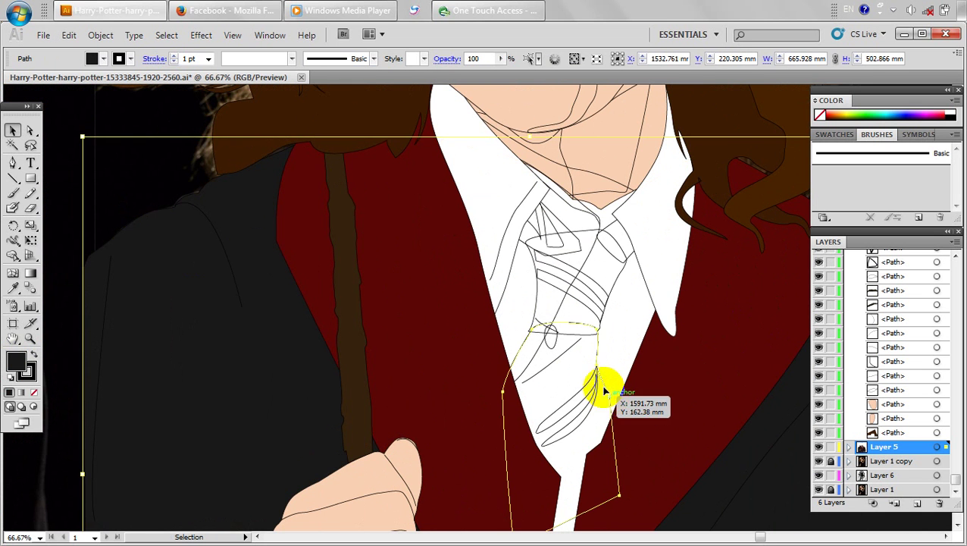
{"action": "left_click", "coordinate": [579, 334], "text": "shift"}
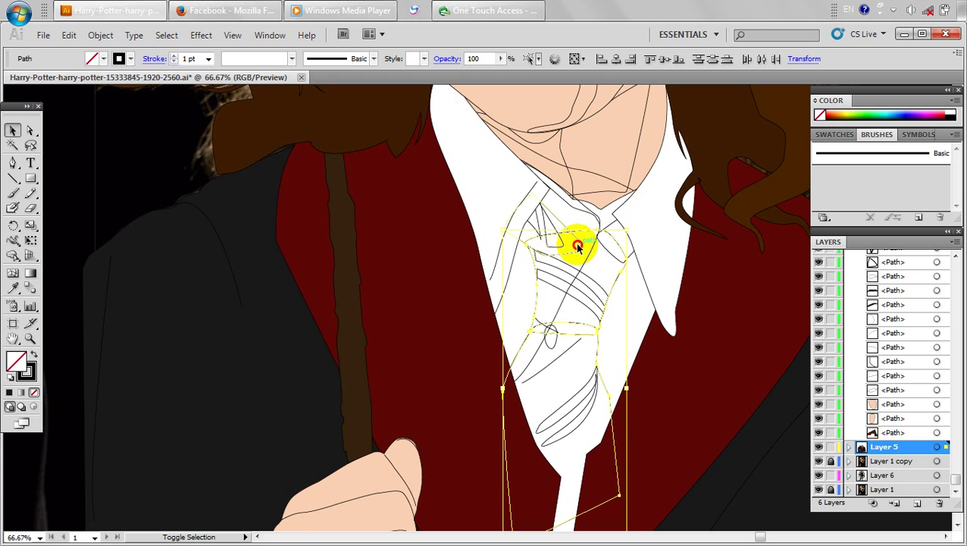
{"action": "left_click", "coordinate": [619, 258], "text": "shift"}
{"action": "left_click", "coordinate": [15, 369]}
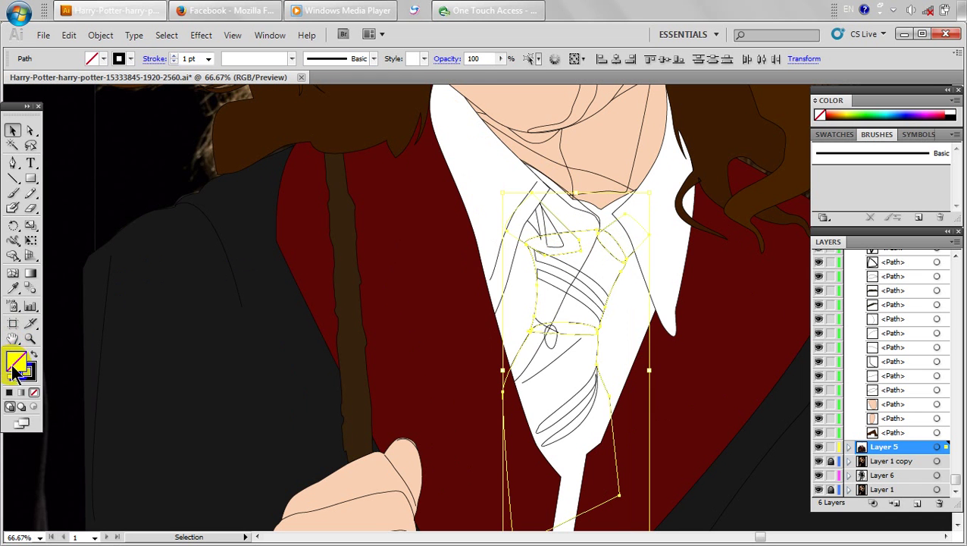
{"action": "double_click", "coordinate": [22, 367]}
{"action": "left_click_drag", "start_coordinate": [508, 364], "coordinate": [506, 383]}
{"action": "left_click", "coordinate": [488, 357]}
{"action": "left_click", "coordinate": [631, 206]}
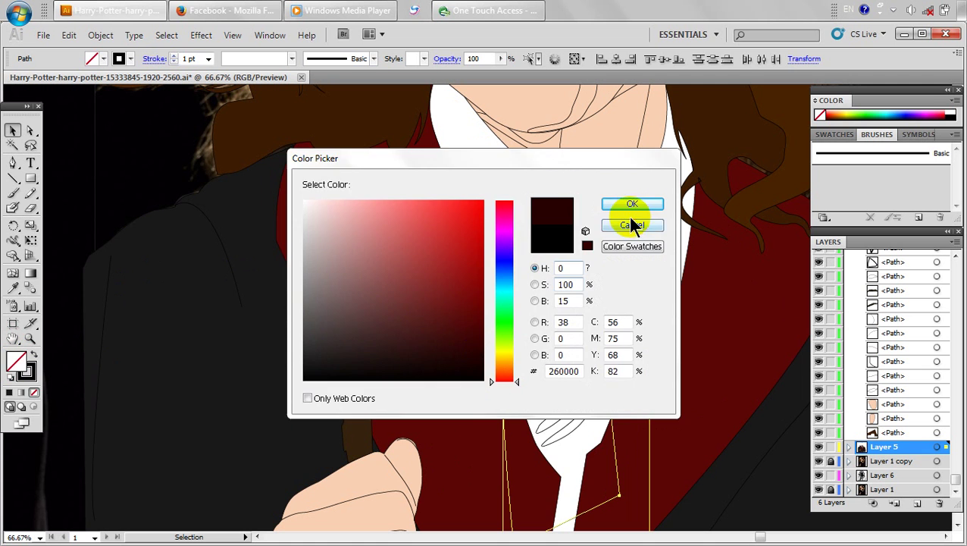
Select the stripe paths on the tie's knot and body together and fill them with dark gold.
{"action": "left_click", "coordinate": [576, 407]}
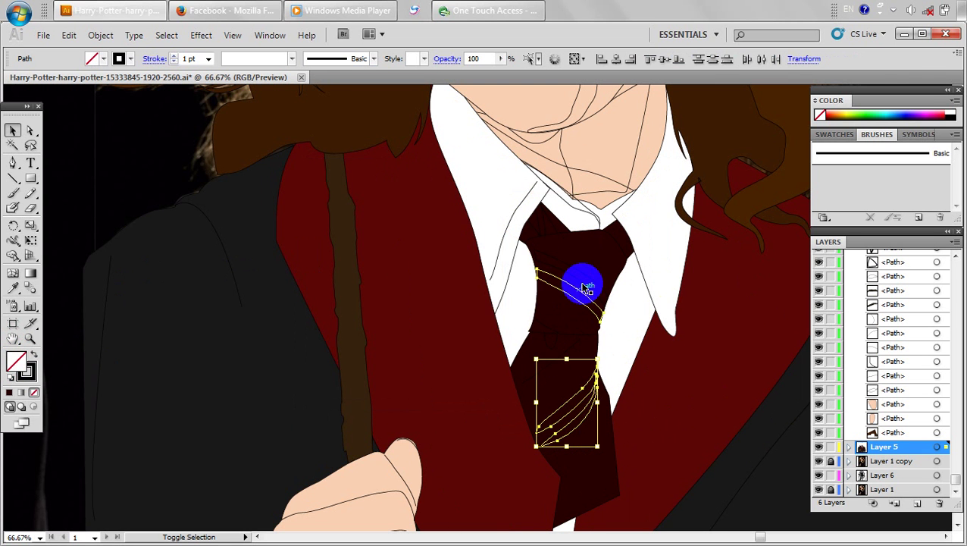
{"action": "left_click", "coordinate": [585, 288], "text": "shift"}
{"action": "scroll", "coordinate": [351, 323], "scroll_direction": "down", "scroll_amount": 2}
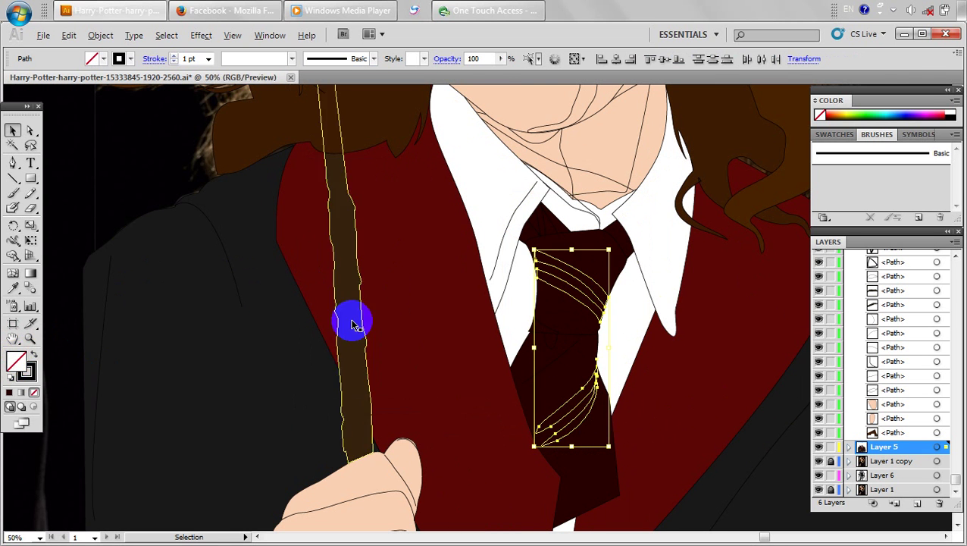
{"action": "left_click_drag", "start_coordinate": [347, 356], "coordinate": [506, 356]}
{"action": "double_click", "coordinate": [18, 364]}
{"action": "left_click", "coordinate": [483, 302]}
{"action": "left_click", "coordinate": [483, 298]}
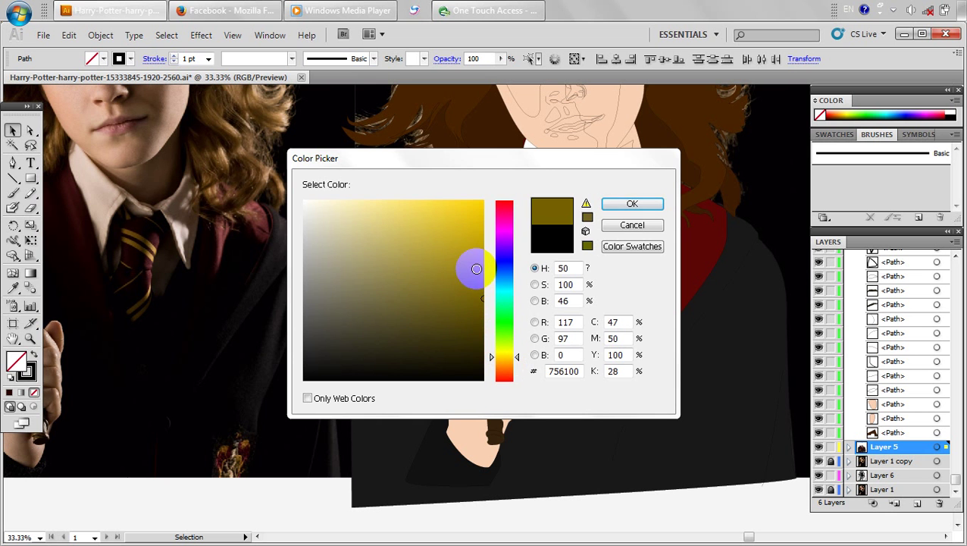
{"action": "left_click", "coordinate": [633, 204]}
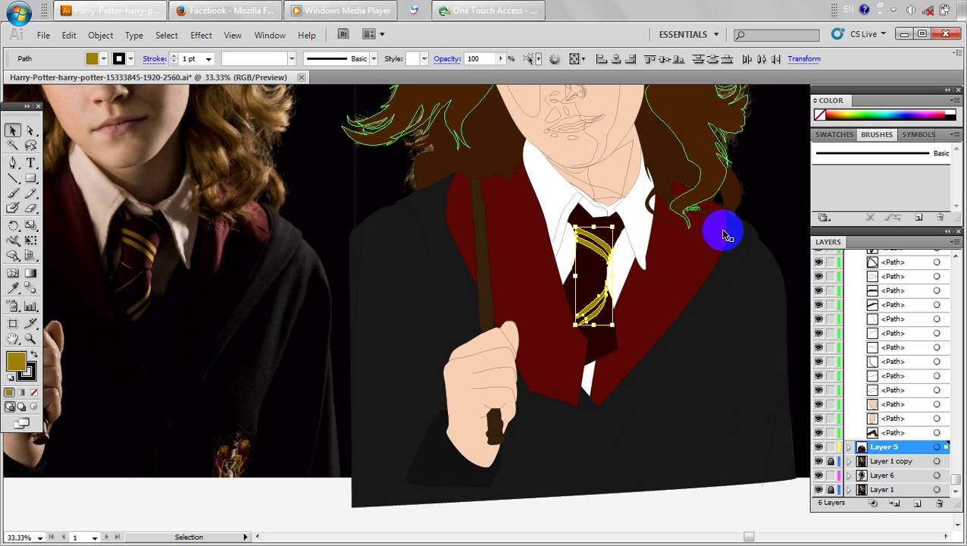
Set the stroke of the diagonal line just below the tie's knot to dark yellow A09000.
{"action": "left_click", "coordinate": [653, 367]}
{"action": "key", "text": "alt"}
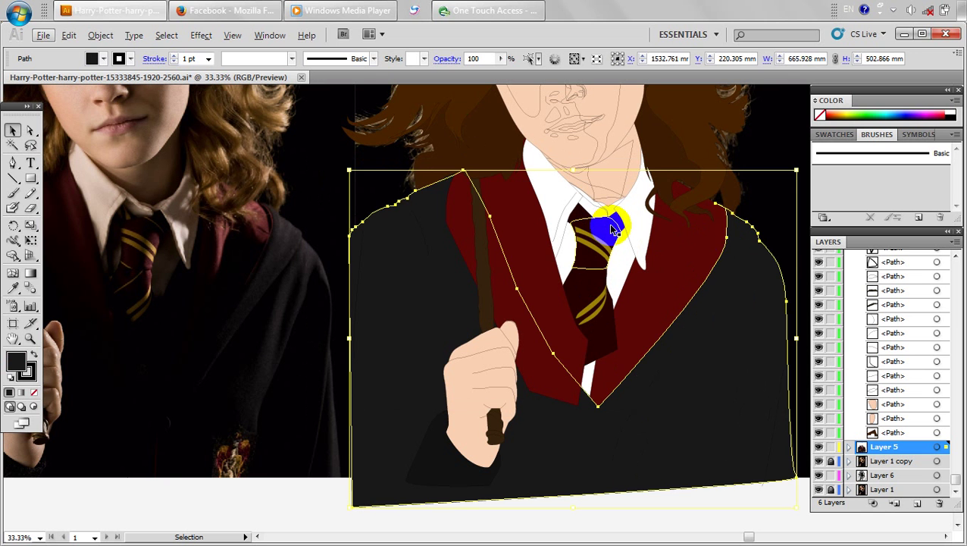
{"action": "left_click", "coordinate": [617, 229]}
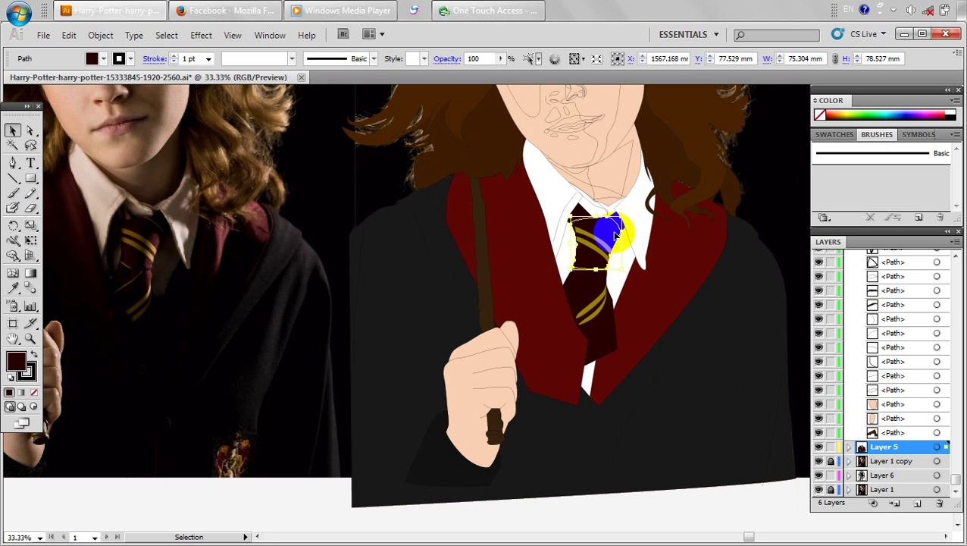
{"action": "scroll", "coordinate": [617, 233], "scroll_direction": "up", "scroll_amount": 4}
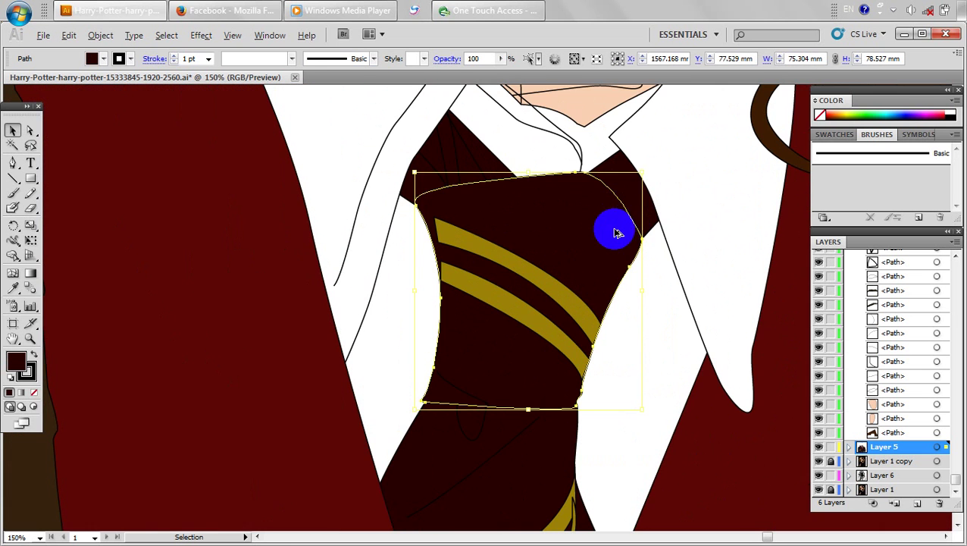
{"action": "left_click", "coordinate": [496, 456]}
{"action": "left_click", "coordinate": [32, 371]}
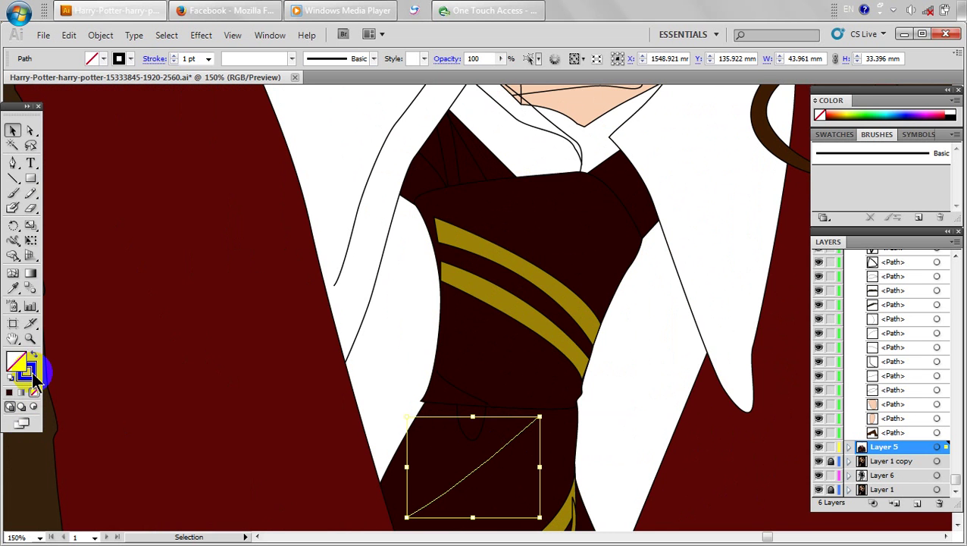
{"action": "double_click", "coordinate": [32, 373]}
{"action": "left_click", "coordinate": [506, 354]}
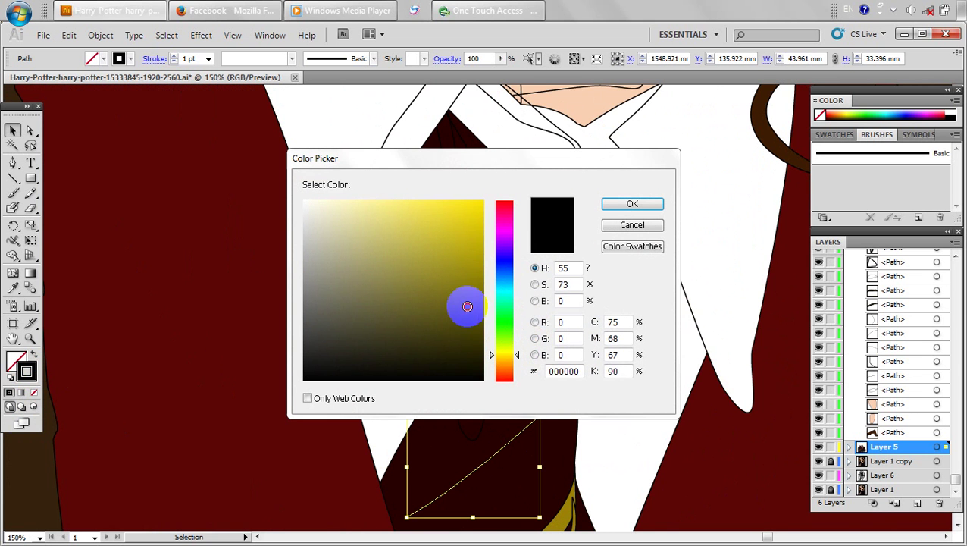
{"action": "left_click_drag", "start_coordinate": [467, 306], "coordinate": [535, 256]}
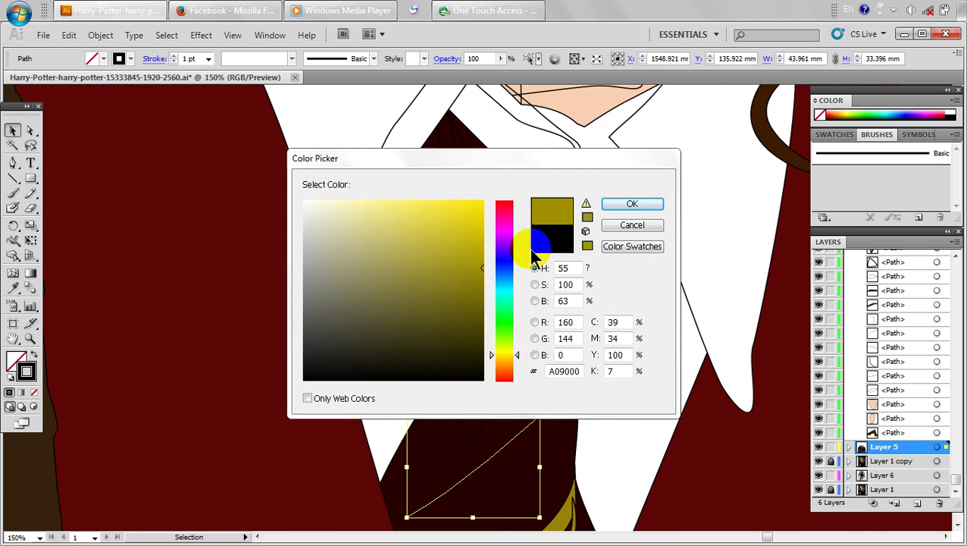
{"action": "left_click", "coordinate": [632, 204]}
Thicken the diagonal line on the tie to a 6 pt stroke and deselect it.
{"action": "left_click", "coordinate": [209, 59]}
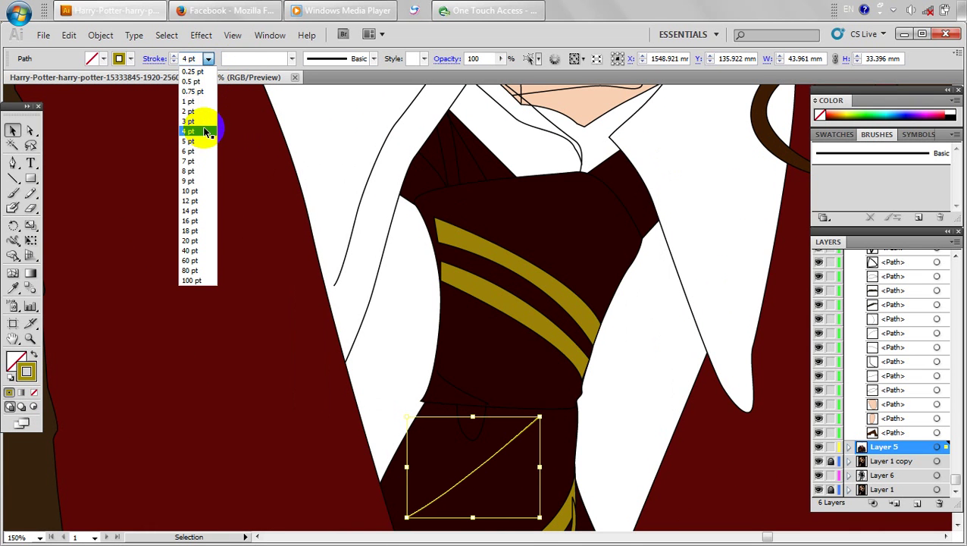
{"action": "left_click", "coordinate": [205, 132]}
{"action": "left_click", "coordinate": [210, 59]}
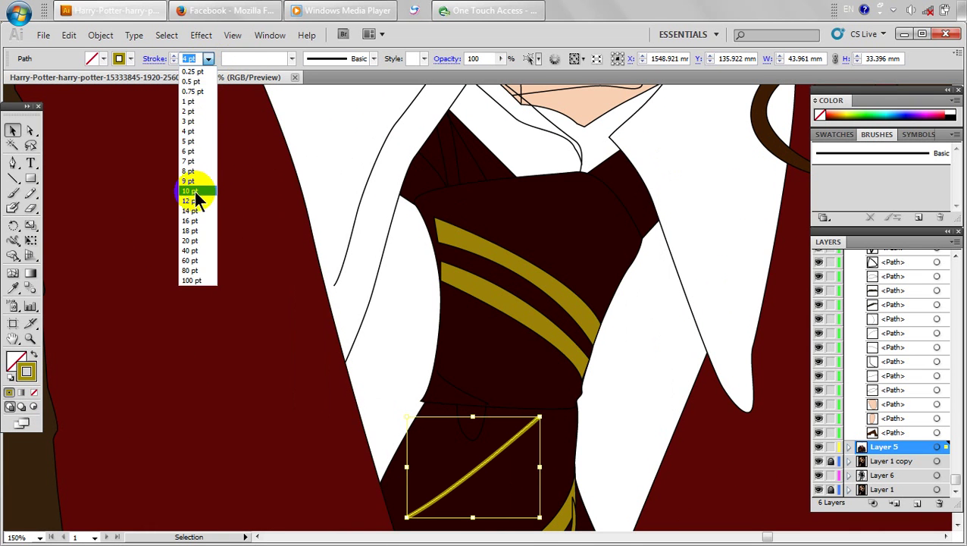
{"action": "left_click", "coordinate": [201, 154]}
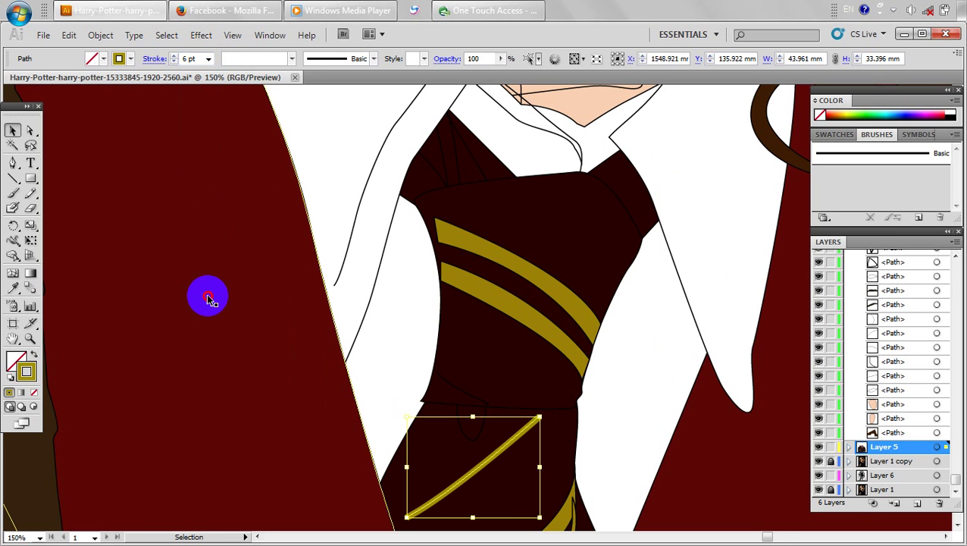
{"action": "left_click", "coordinate": [214, 297]}
{"action": "key", "text": "ctrl+minus"}
{"action": "key", "text": "ctrl+minus"}
{"action": "key", "text": "ctrl+minus"}
{"action": "left_click", "coordinate": [720, 361]}
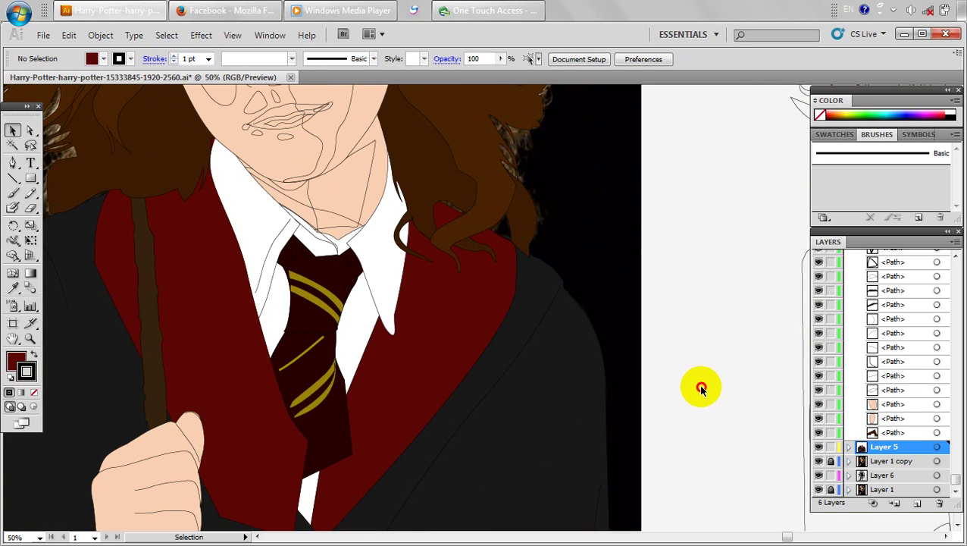
{"action": "scroll", "coordinate": [696, 371], "scroll_direction": "down", "scroll_amount": 1}
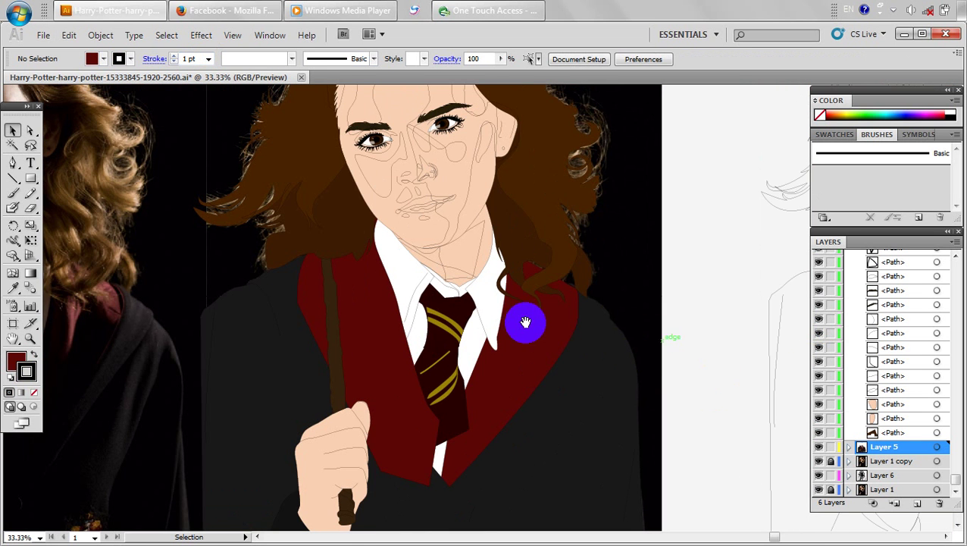
{"action": "left_click_drag", "start_coordinate": [454, 339], "coordinate": [648, 298]}
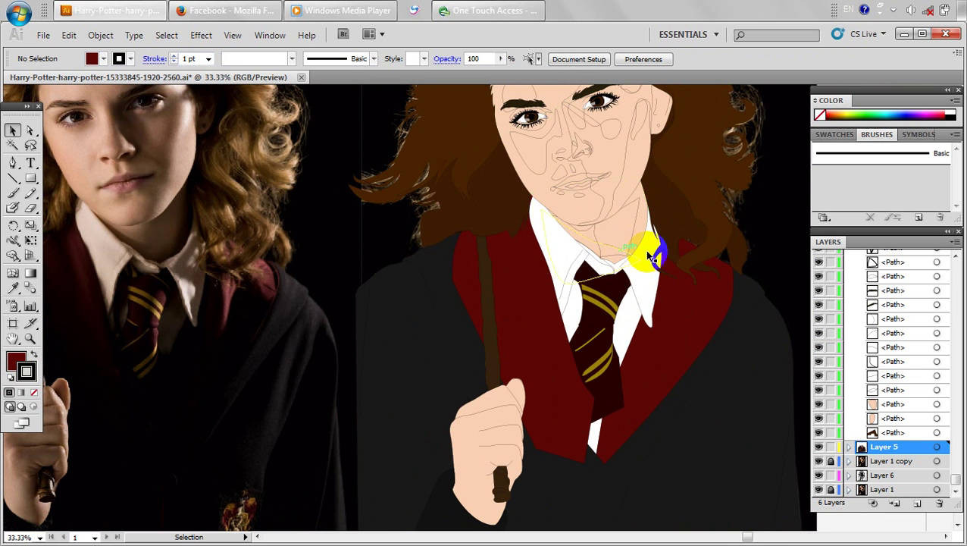
{"action": "left_click_drag", "start_coordinate": [808, 256], "coordinate": [788, 261]}
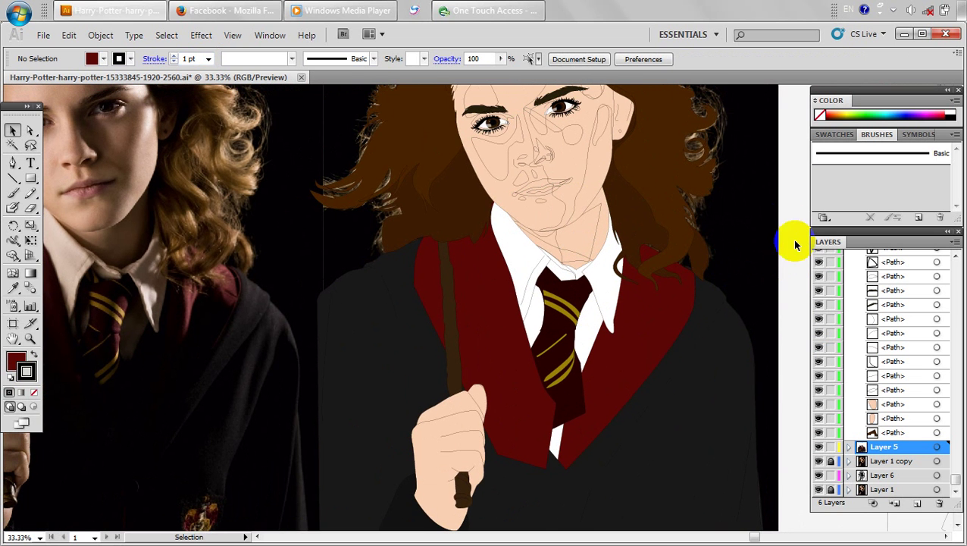
{"action": "left_click_drag", "start_coordinate": [498, 411], "coordinate": [555, 400]}
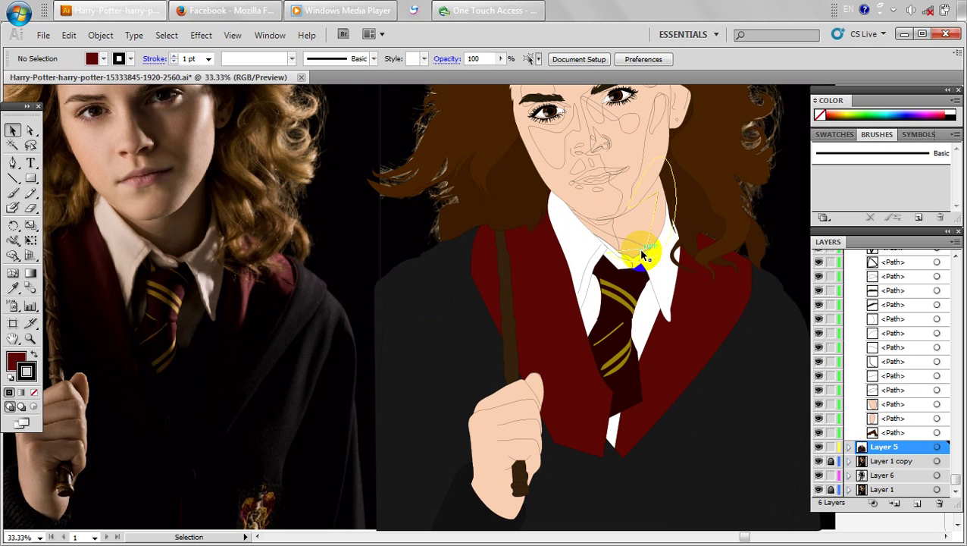
Fill the inner shirt collar path that crosses the tie below the neck with white (FFFFFF).
{"action": "scroll", "coordinate": [610, 276], "scroll_direction": "up", "scroll_amount": 3}
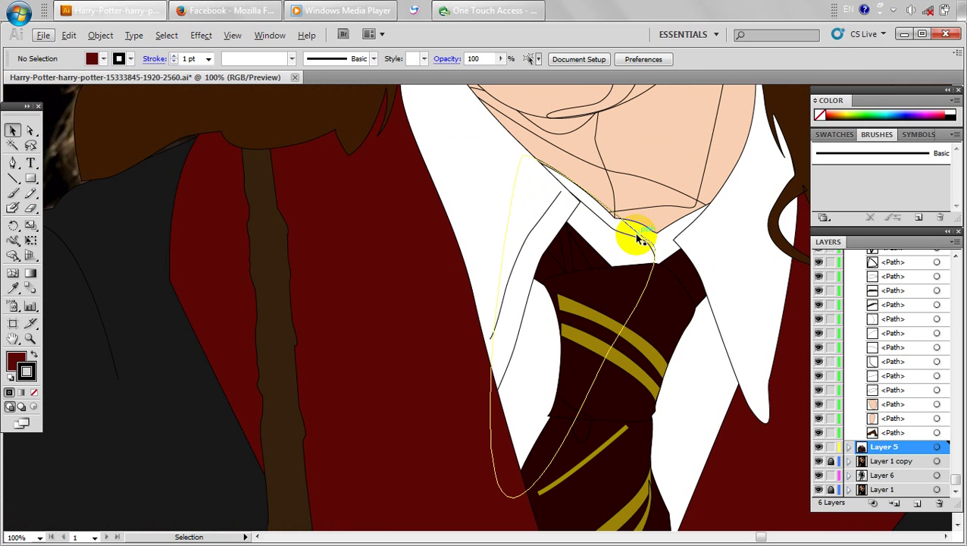
{"action": "left_click", "coordinate": [638, 238]}
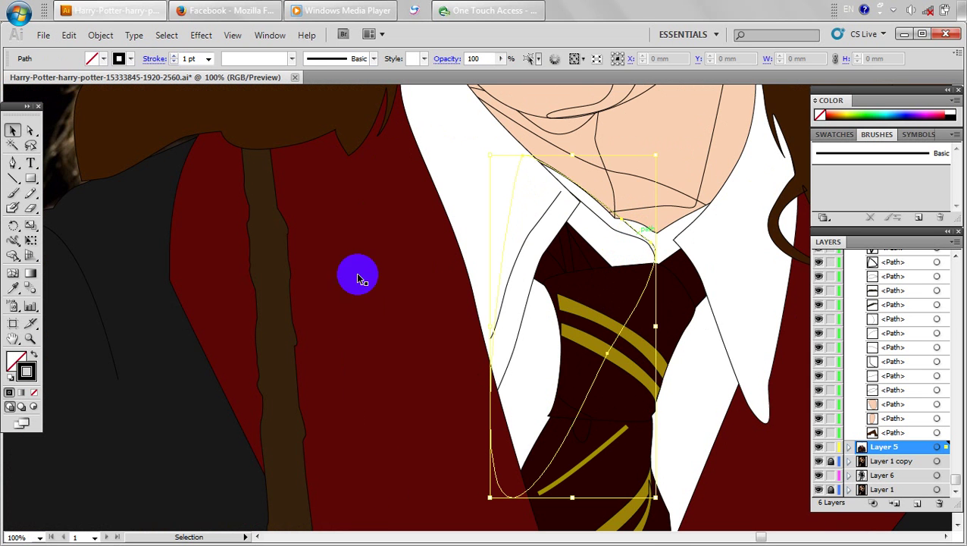
{"action": "double_click", "coordinate": [15, 362]}
{"action": "left_click", "coordinate": [632, 225]}
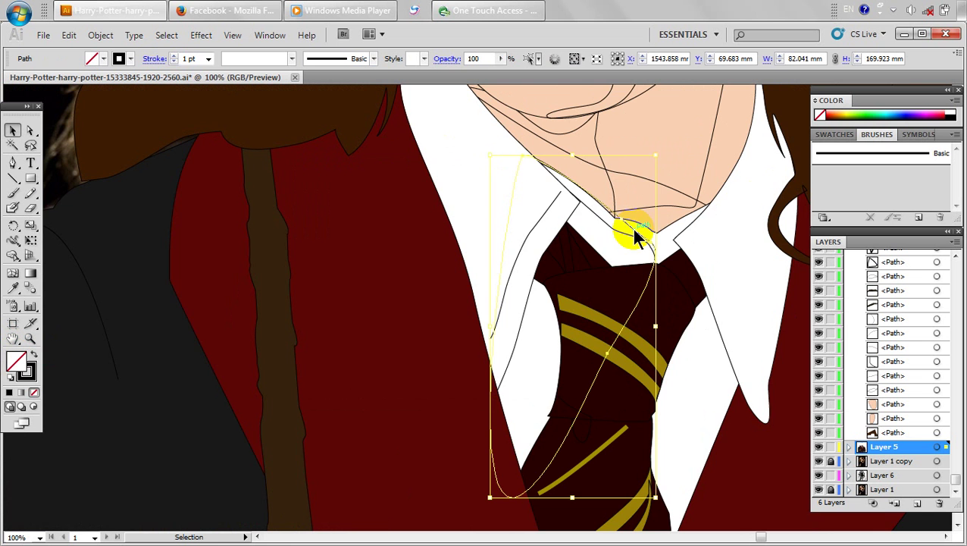
{"action": "scroll", "coordinate": [443, 374], "scroll_direction": "down", "scroll_amount": 3}
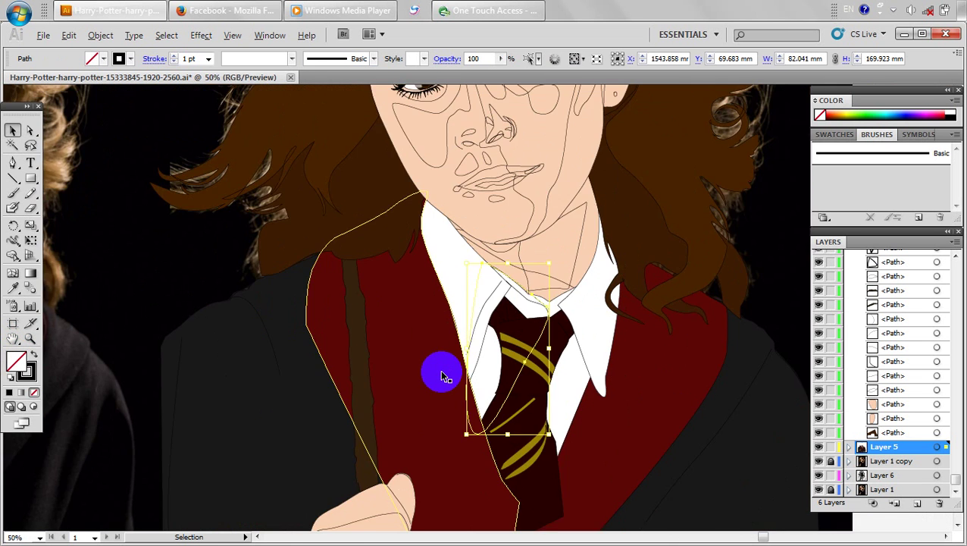
{"action": "mouse_move", "coordinate": [385, 417]}
{"action": "left_mouse_down"}
{"action": "mouse_move", "coordinate": [619, 397]}
{"action": "mouse_move", "coordinate": [585, 395]}
{"action": "mouse_move", "coordinate": [621, 401]}
{"action": "mouse_move", "coordinate": [389, 408]}
{"action": "left_mouse_up"}
{"action": "key", "text": "ctrl+plus"}
{"action": "scroll", "coordinate": [659, 361], "scroll_direction": "up", "scroll_amount": 2}
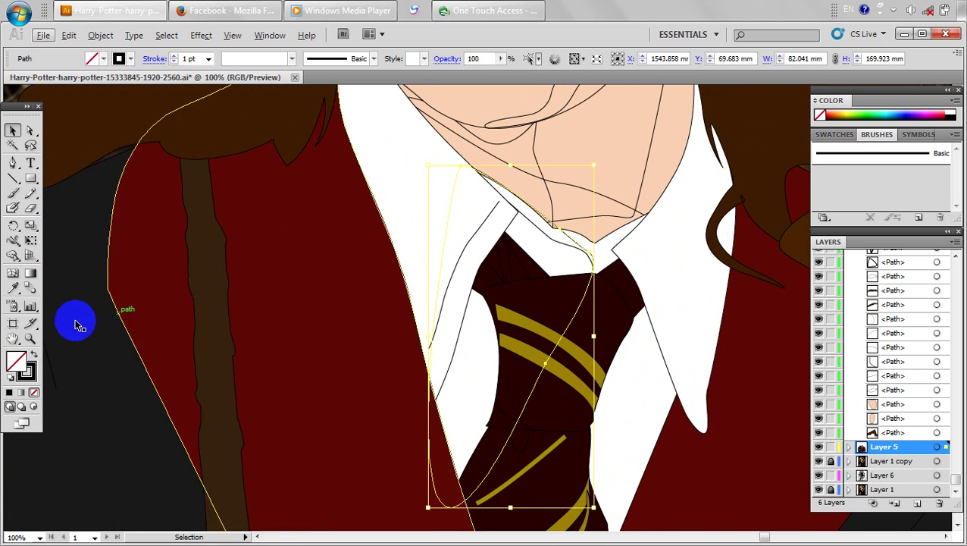
{"action": "double_click", "coordinate": [24, 367]}
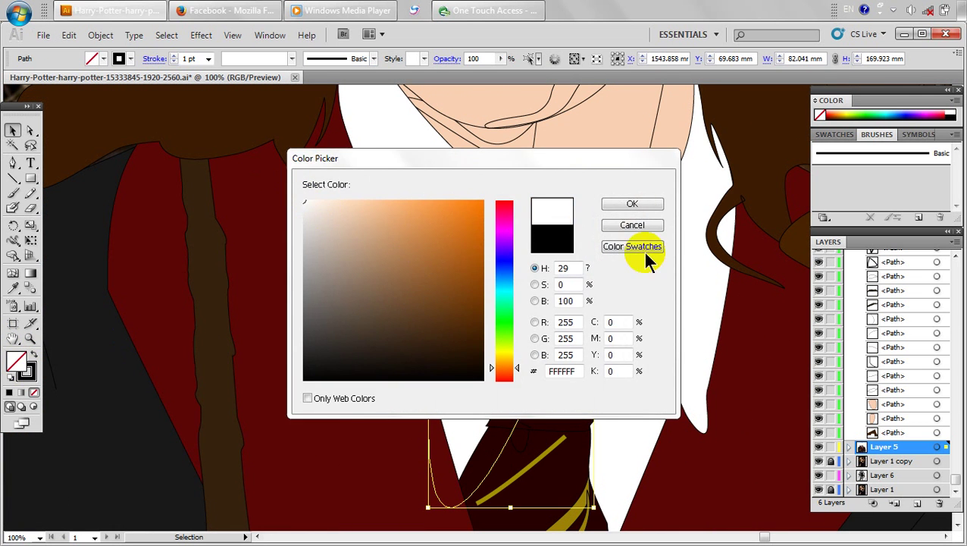
{"action": "left_click", "coordinate": [632, 203]}
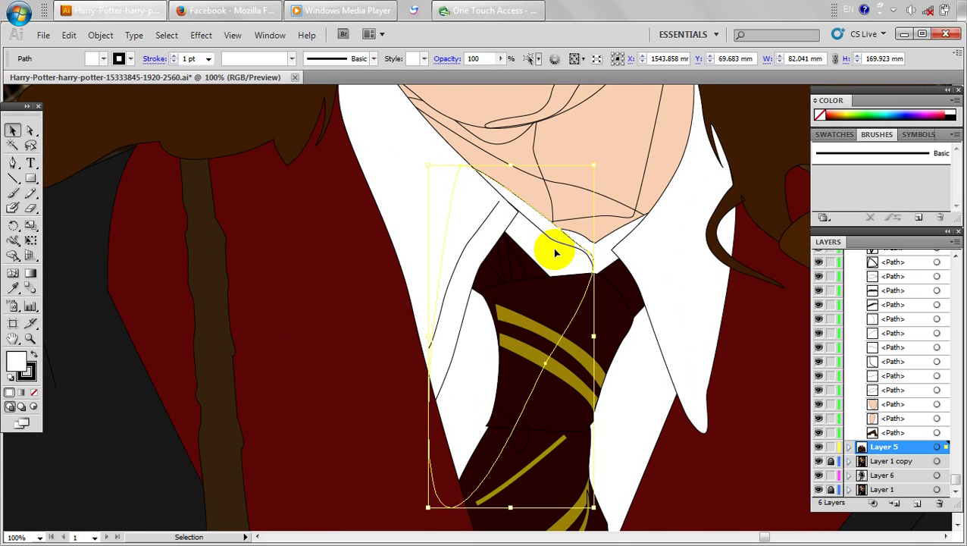
Thin the small curved collar line above the tie's knot to a 0.25 pt stroke and deselect.
{"action": "left_click", "coordinate": [621, 203]}
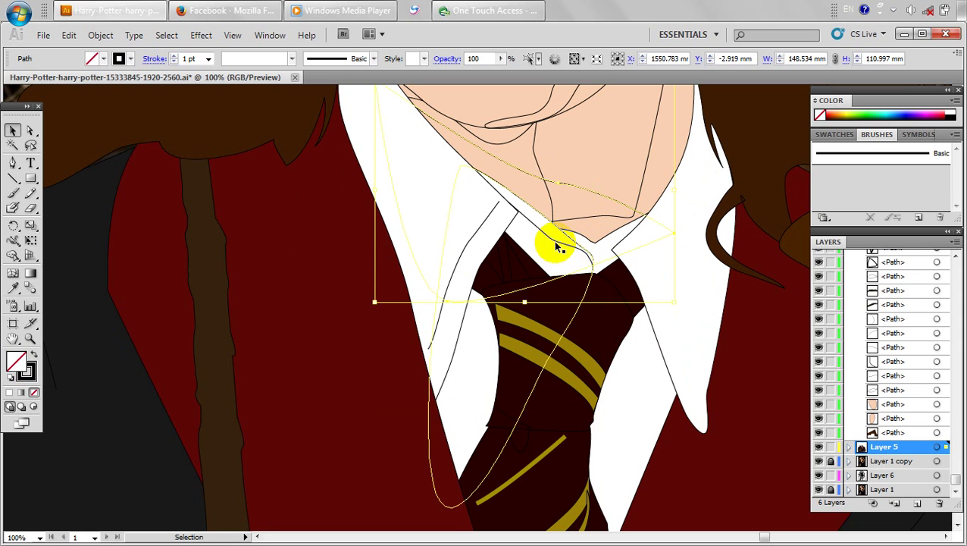
{"action": "left_click_drag", "start_coordinate": [556, 243], "coordinate": [529, 255]}
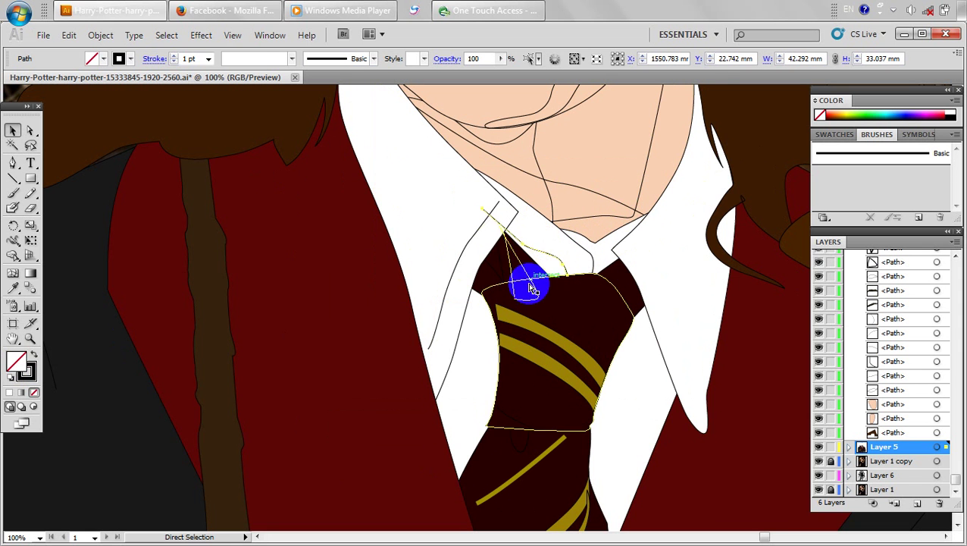
{"action": "key", "text": "ctrl+z"}
{"action": "left_click", "coordinate": [211, 59]}
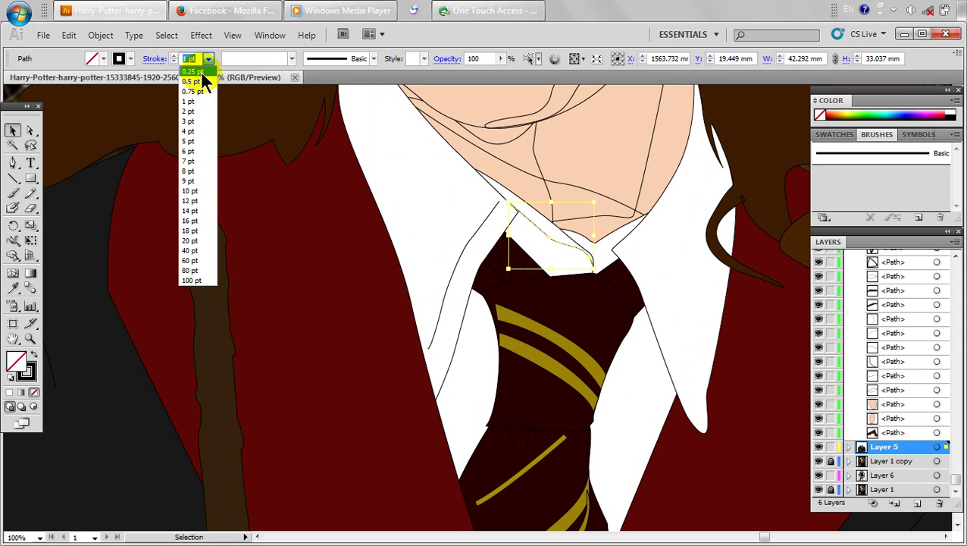
{"action": "left_click", "coordinate": [202, 73]}
{"action": "left_click", "coordinate": [250, 247]}
{"action": "scroll", "coordinate": [345, 305], "scroll_direction": "down", "scroll_amount": 2}
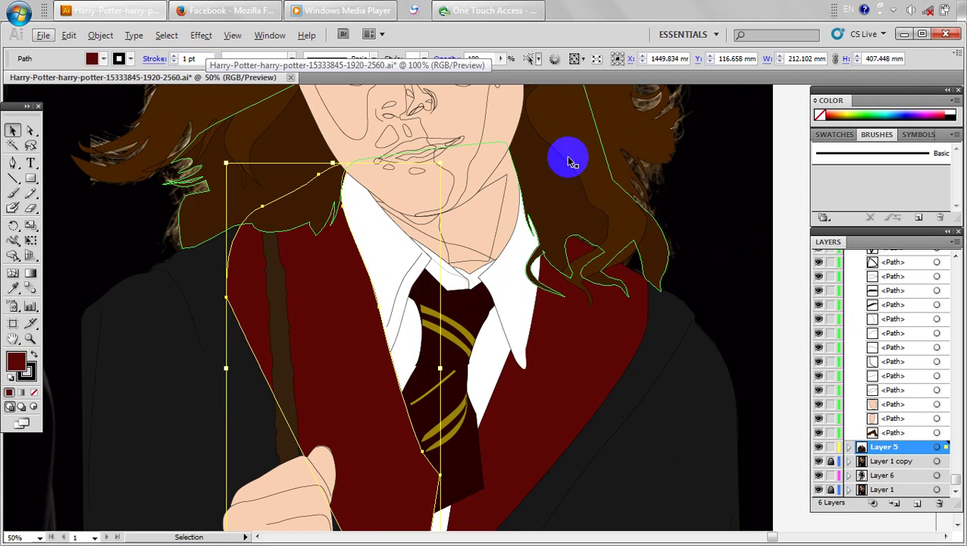
{"action": "key", "text": "ctrl+minus"}
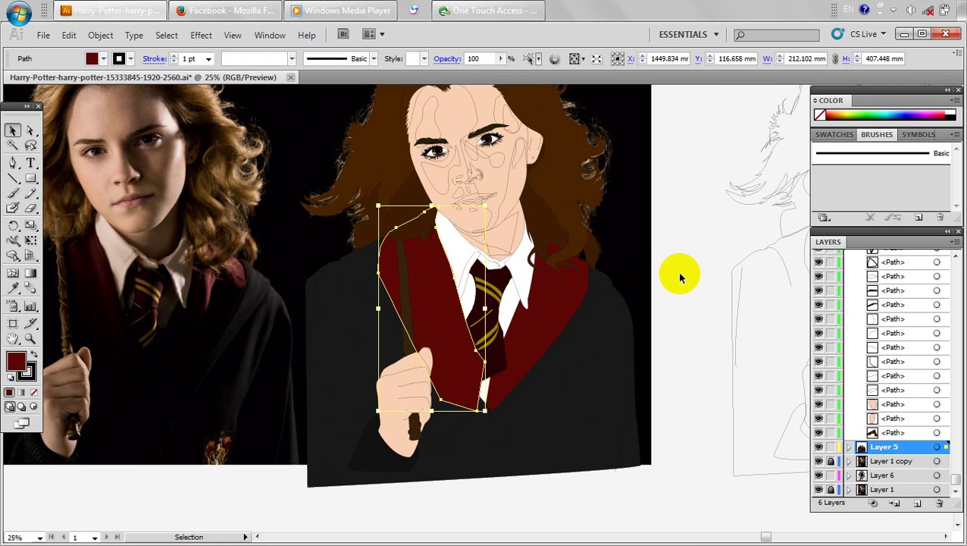
{"action": "left_click", "coordinate": [688, 278]}
Fill the main lip outline with red D14B3D and compare it with the reference photo.
{"action": "left_click_drag", "start_coordinate": [535, 264], "coordinate": [599, 320]}
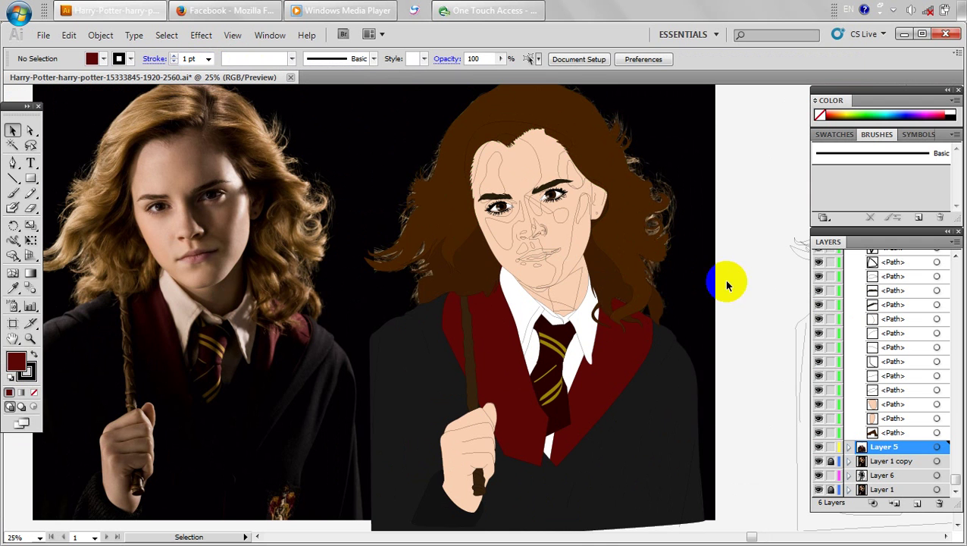
{"action": "left_click_drag", "start_coordinate": [681, 314], "coordinate": [672, 308]}
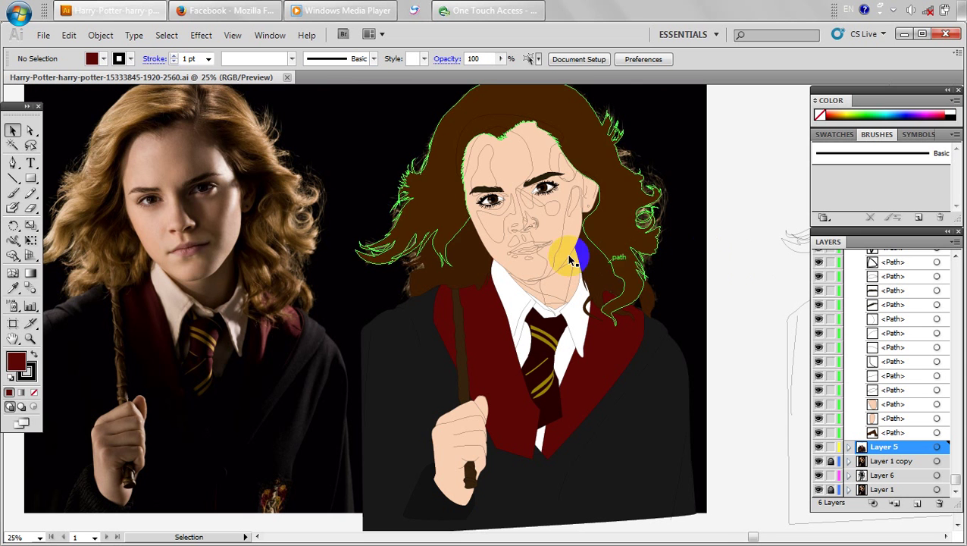
{"action": "scroll", "coordinate": [512, 260], "scroll_direction": "up", "scroll_amount": 3}
{"action": "scroll", "coordinate": [512, 260], "scroll_direction": "up", "scroll_amount": 2}
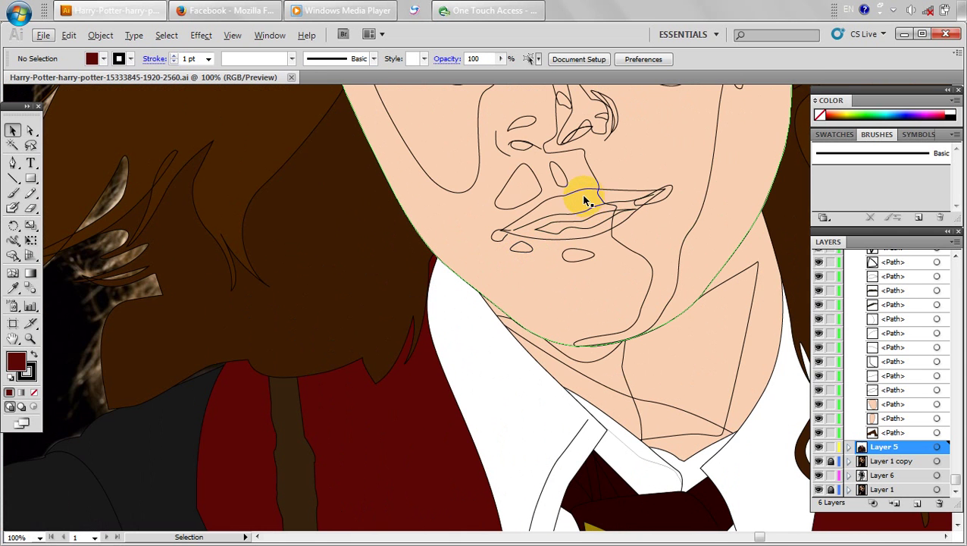
{"action": "left_click", "coordinate": [583, 198]}
{"action": "left_click", "coordinate": [579, 196]}
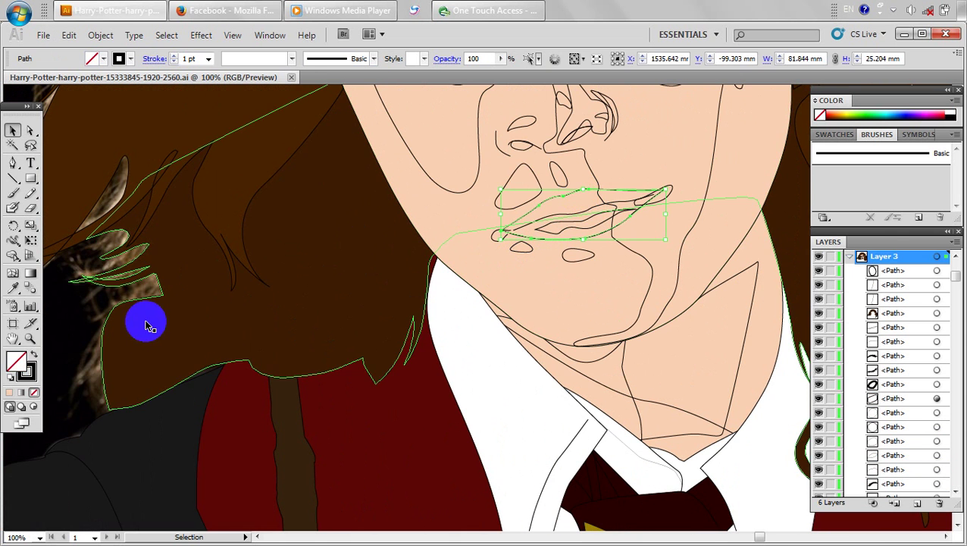
{"action": "double_click", "coordinate": [18, 359]}
{"action": "left_click", "coordinate": [505, 372]}
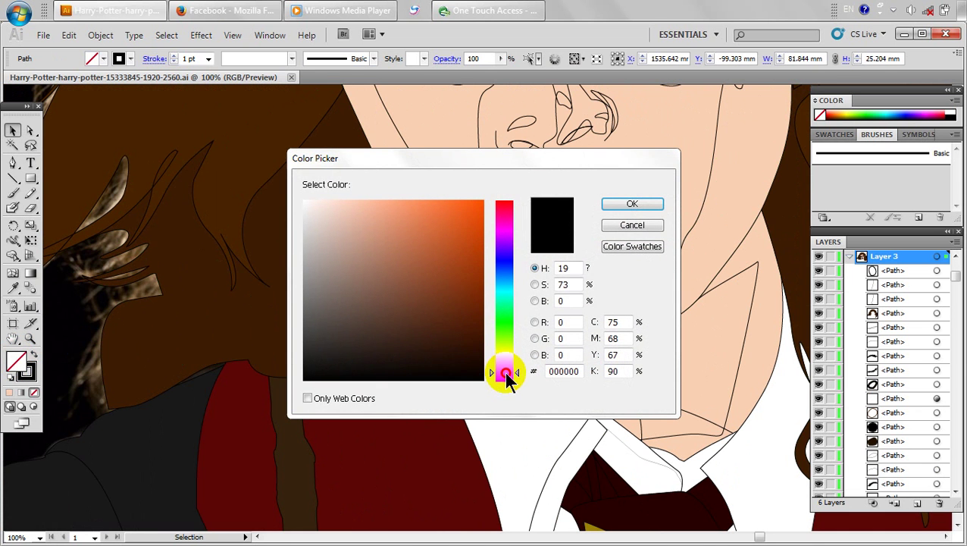
{"action": "left_click", "coordinate": [459, 289]}
{"action": "left_click_drag", "start_coordinate": [509, 375], "coordinate": [509, 384]}
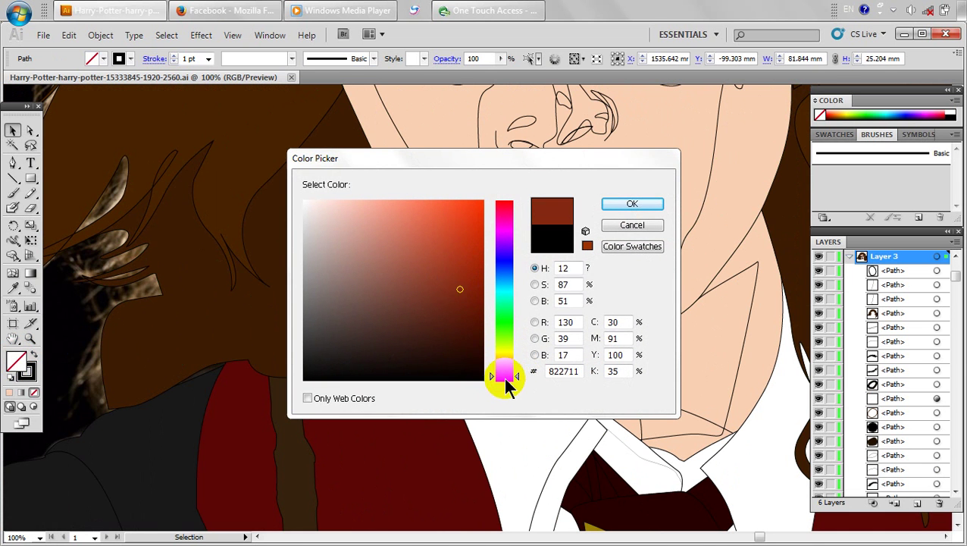
{"action": "left_click", "coordinate": [421, 251]}
{"action": "left_click_drag", "start_coordinate": [433, 236], "coordinate": [435, 232]}
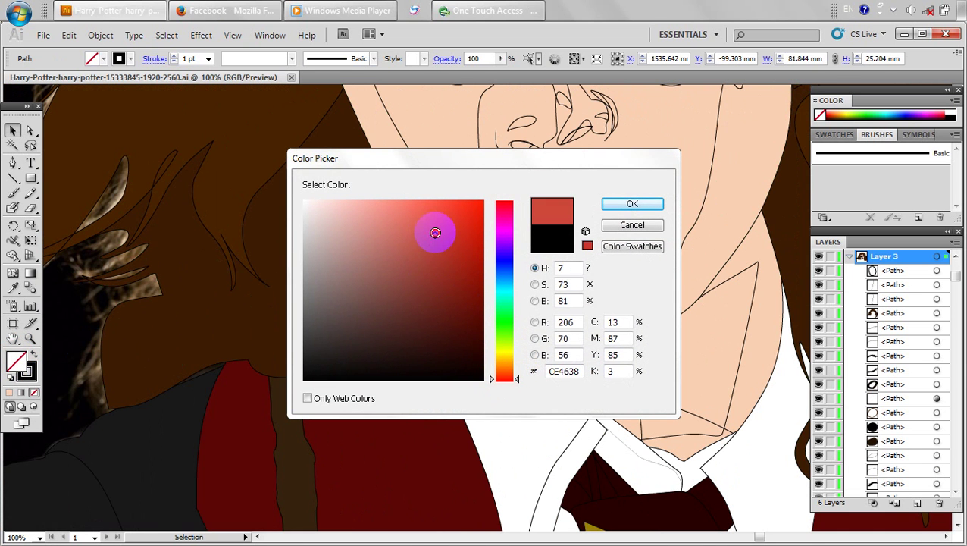
{"action": "left_click", "coordinate": [632, 204]}
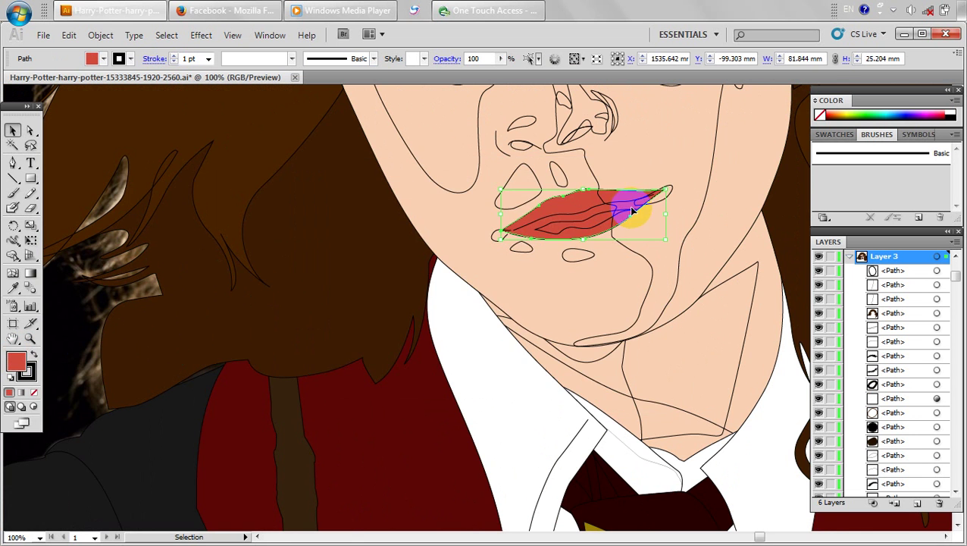
{"action": "scroll", "coordinate": [648, 248], "scroll_direction": "down", "scroll_amount": 4}
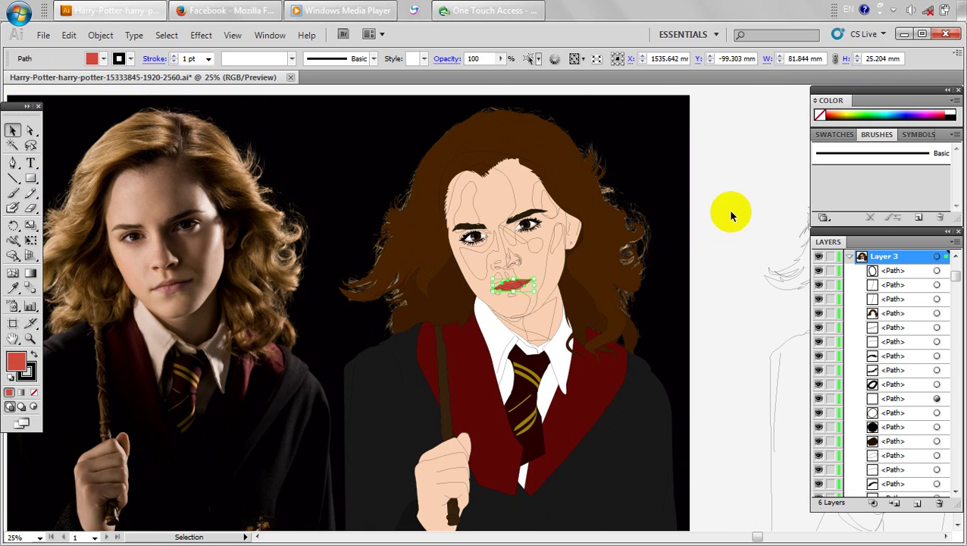
{"action": "left_click", "coordinate": [733, 209]}
Refine the lip outline's fill through orange D65129 to a lighter coral orange.
{"action": "scroll", "coordinate": [497, 301], "scroll_direction": "up", "scroll_amount": 3}
{"action": "left_click", "coordinate": [544, 254]}
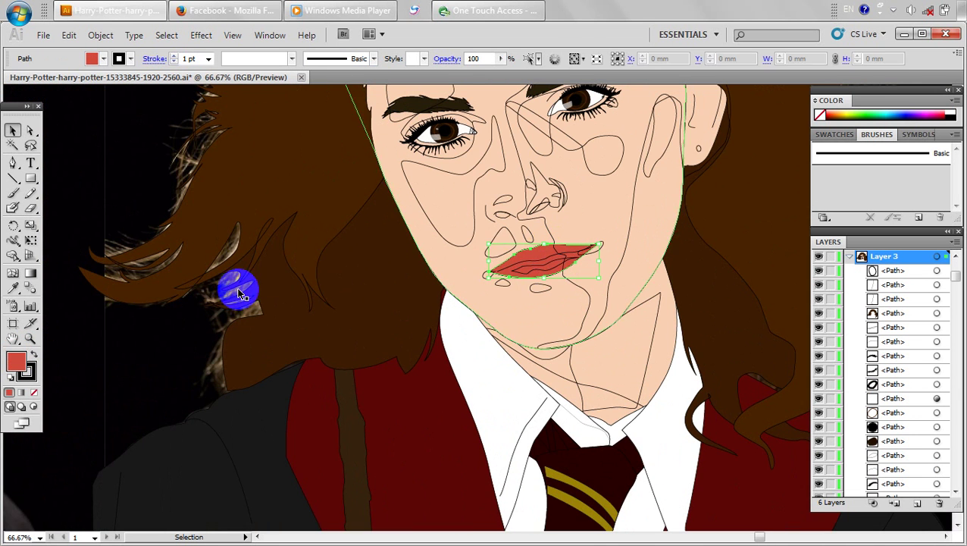
{"action": "double_click", "coordinate": [23, 364]}
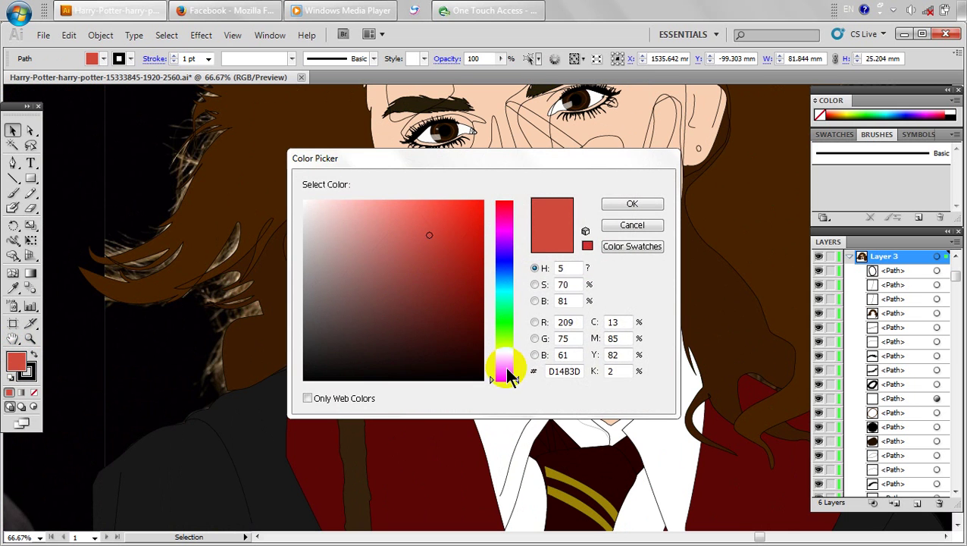
{"action": "left_click", "coordinate": [507, 372]}
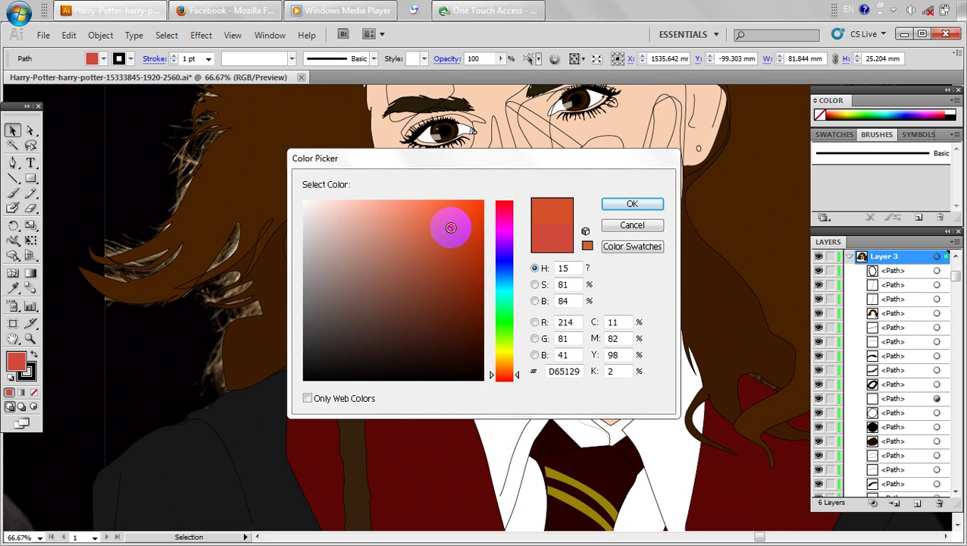
{"action": "left_click_drag", "start_coordinate": [450, 227], "coordinate": [448, 225]}
{"action": "left_click", "coordinate": [612, 206]}
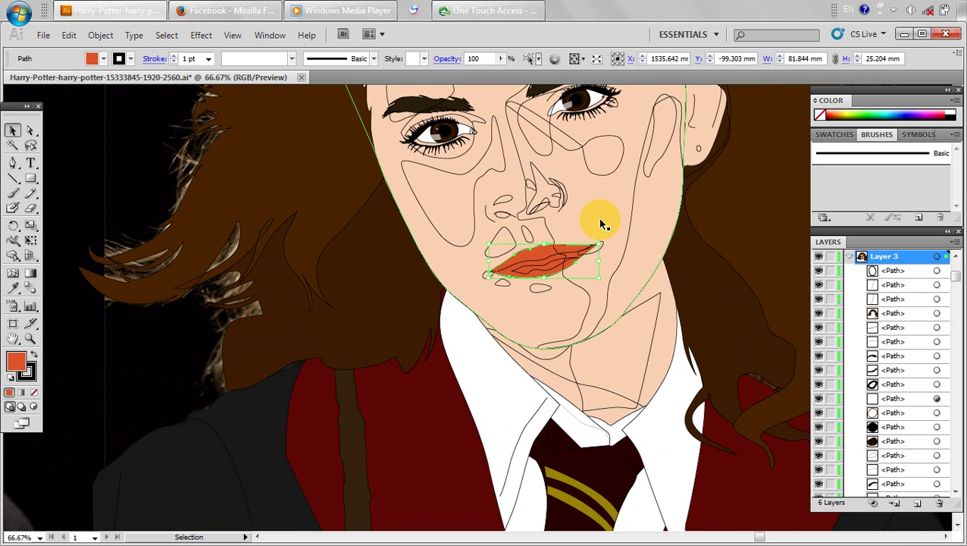
{"action": "double_click", "coordinate": [38, 363]}
{"action": "left_click_drag", "start_coordinate": [432, 216], "coordinate": [425, 206]}
{"action": "left_click", "coordinate": [632, 205]}
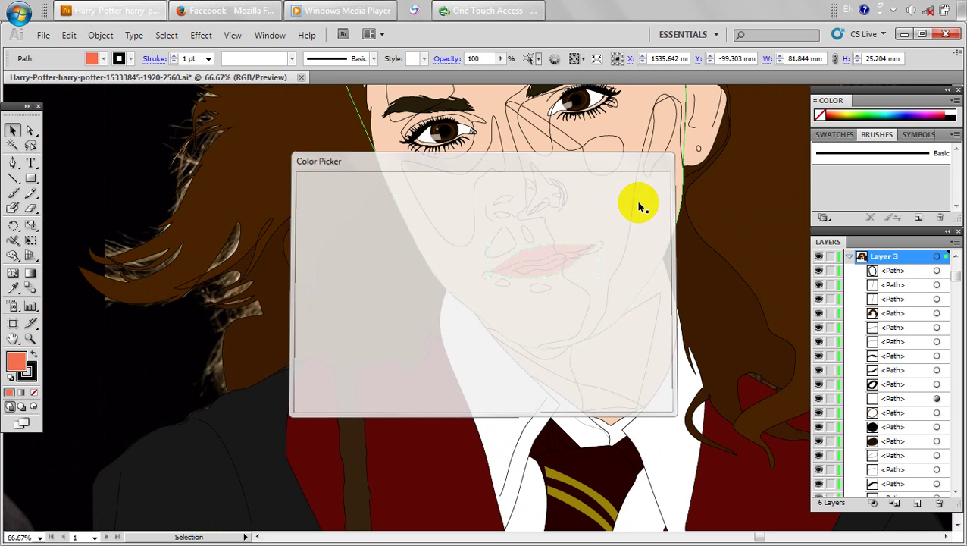
{"action": "left_click", "coordinate": [604, 222]}
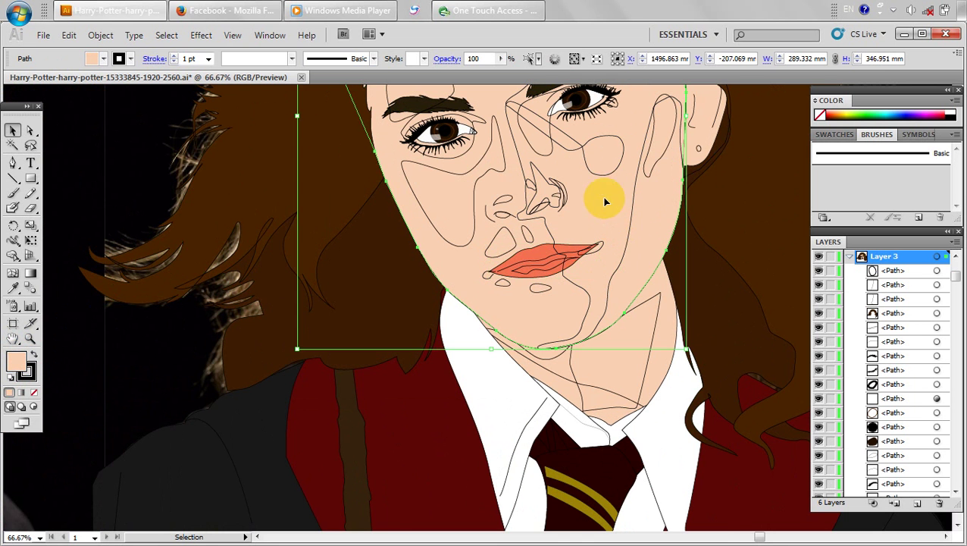
Fill both nostril shapes below the nose with black (000000).
{"action": "key", "text": "space"}
{"action": "left_click_drag", "start_coordinate": [601, 225], "coordinate": [639, 314]}
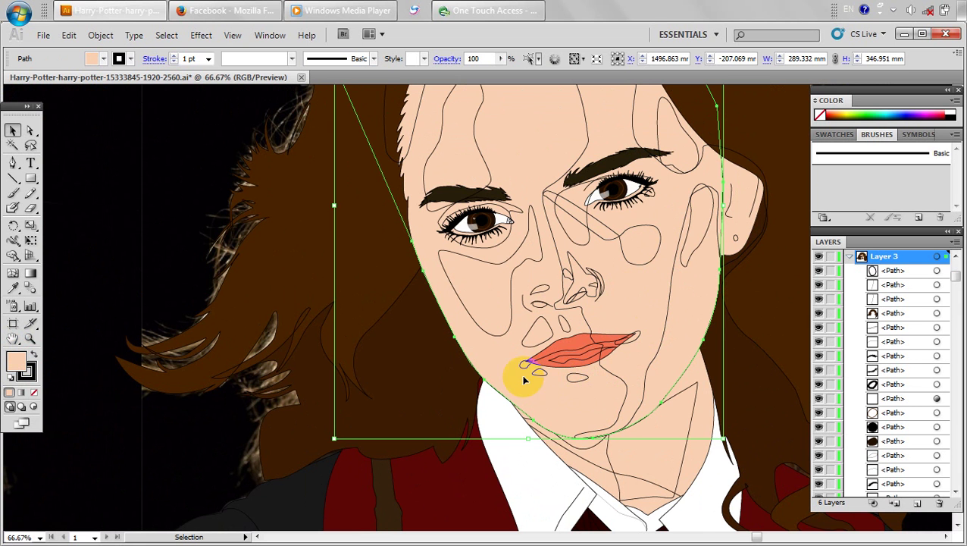
{"action": "left_click", "coordinate": [545, 307]}
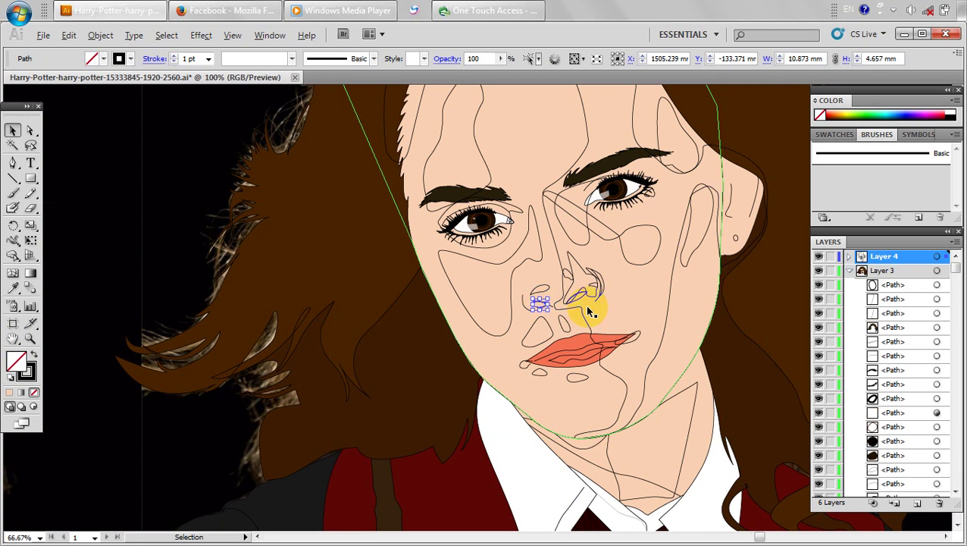
{"action": "scroll", "coordinate": [587, 310], "scroll_direction": "up", "scroll_amount": 2}
{"action": "left_click", "coordinate": [574, 292], "text": "shift"}
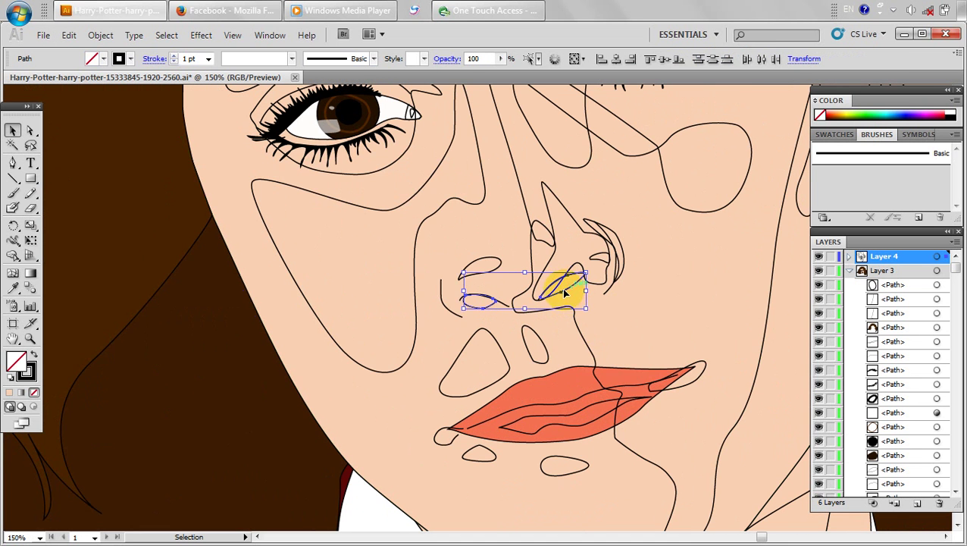
{"action": "double_click", "coordinate": [25, 368]}
{"action": "left_click_drag", "start_coordinate": [421, 303], "coordinate": [494, 403]}
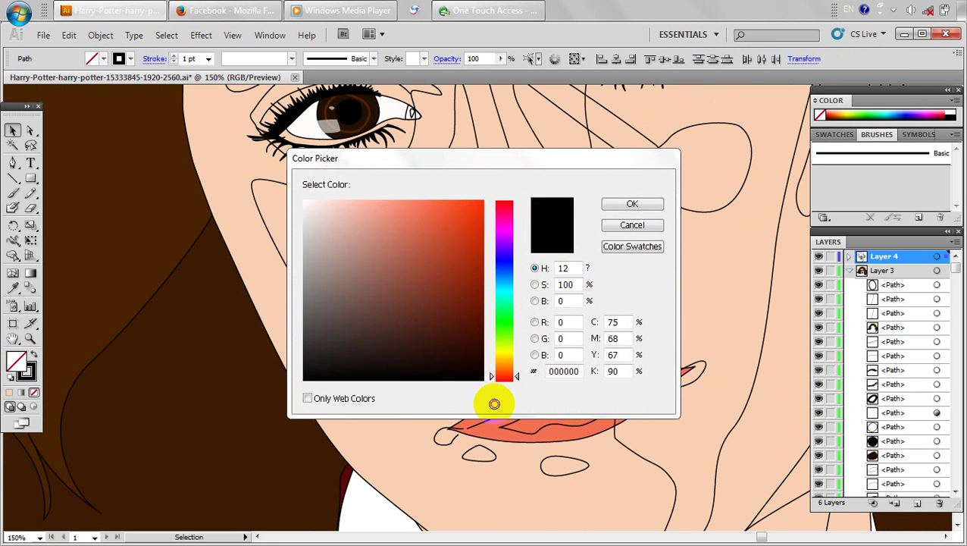
{"action": "left_click", "coordinate": [632, 204]}
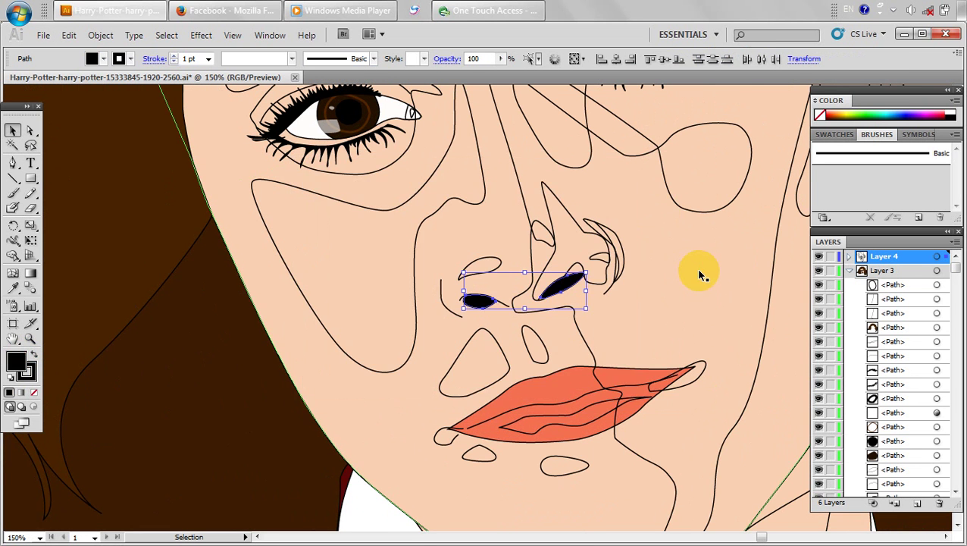
{"action": "left_click", "coordinate": [693, 275]}
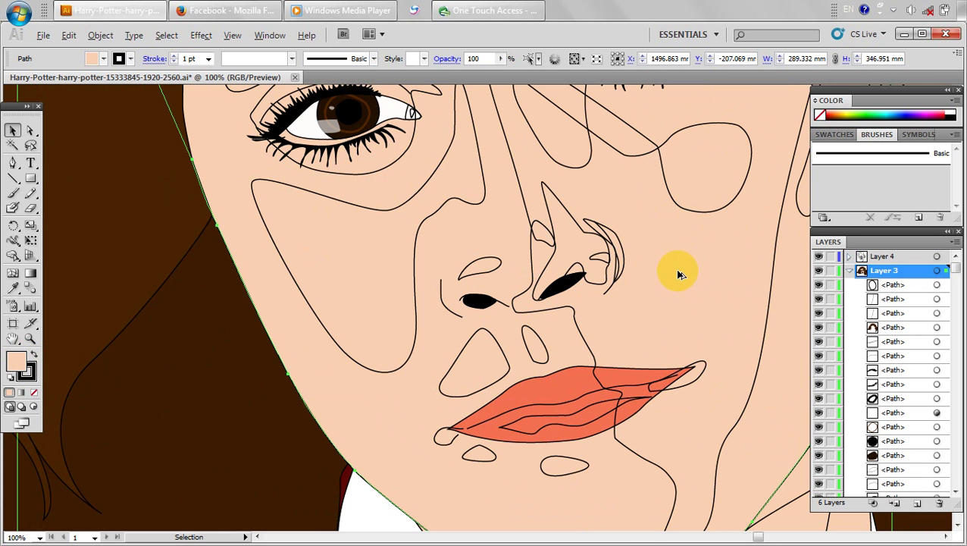
Give the small highlight shape on the lower lip the sampled lip colour, lightened to a pale pink.
{"action": "scroll", "coordinate": [679, 274], "scroll_direction": "down", "scroll_amount": 2}
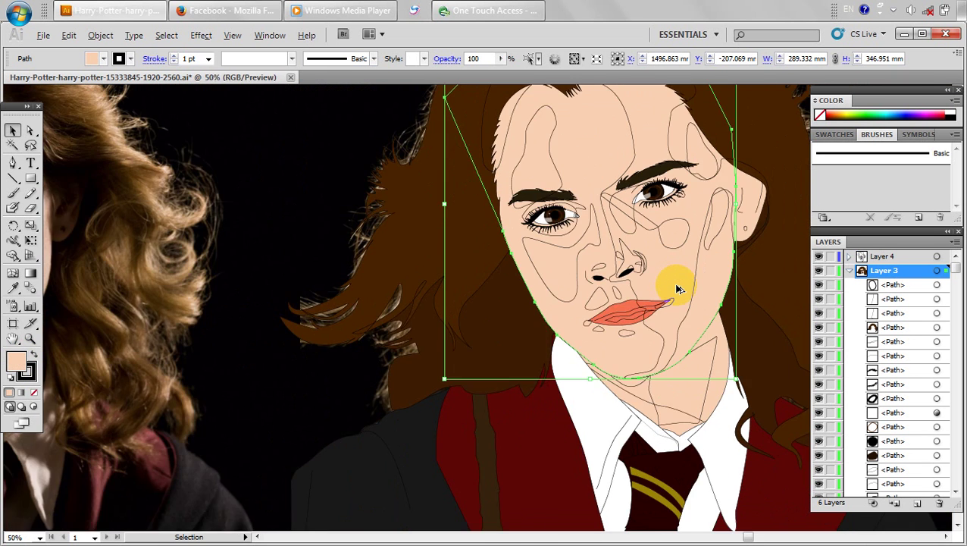
{"action": "scroll", "coordinate": [676, 286], "scroll_direction": "down", "scroll_amount": 1}
{"action": "scroll", "coordinate": [650, 311], "scroll_direction": "up", "scroll_amount": 2}
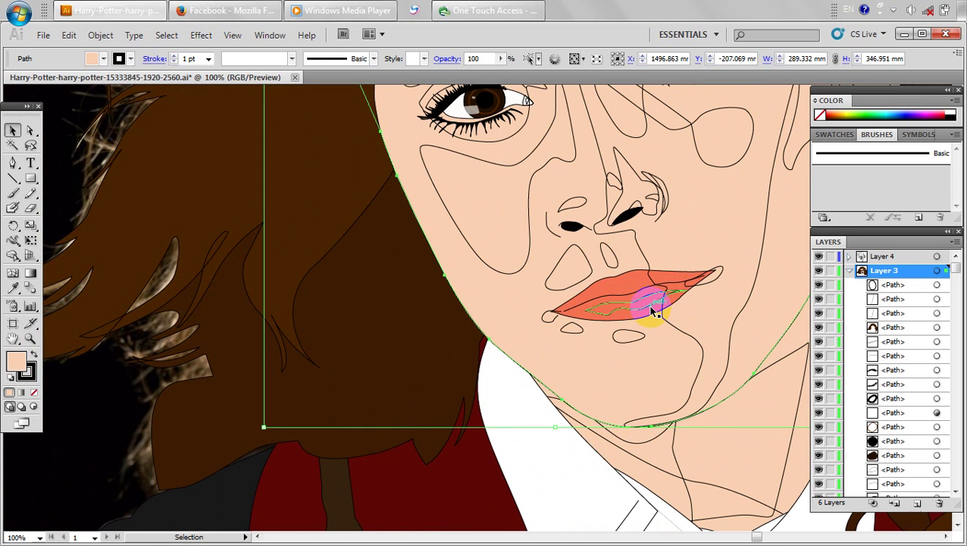
{"action": "left_click", "coordinate": [646, 307]}
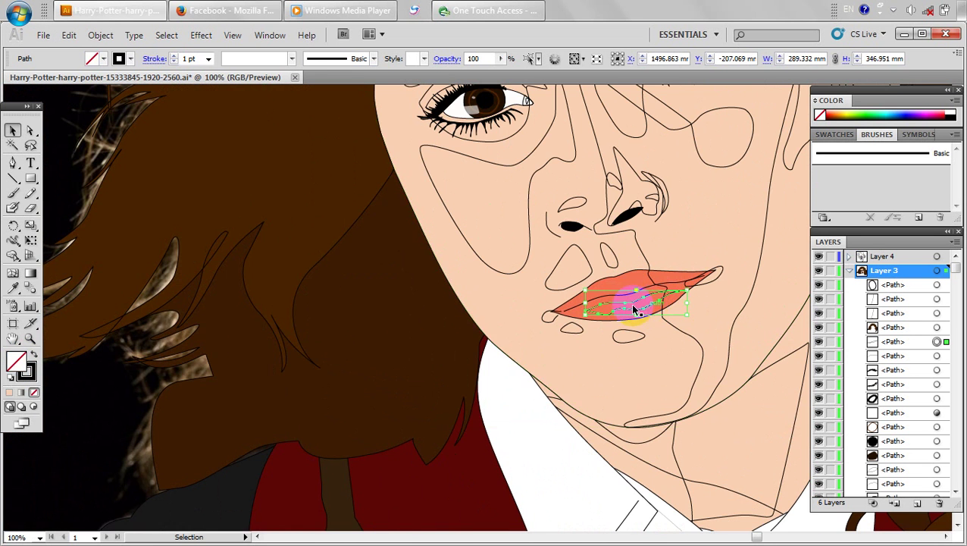
{"action": "left_click", "coordinate": [12, 287]}
{"action": "left_click", "coordinate": [554, 287]}
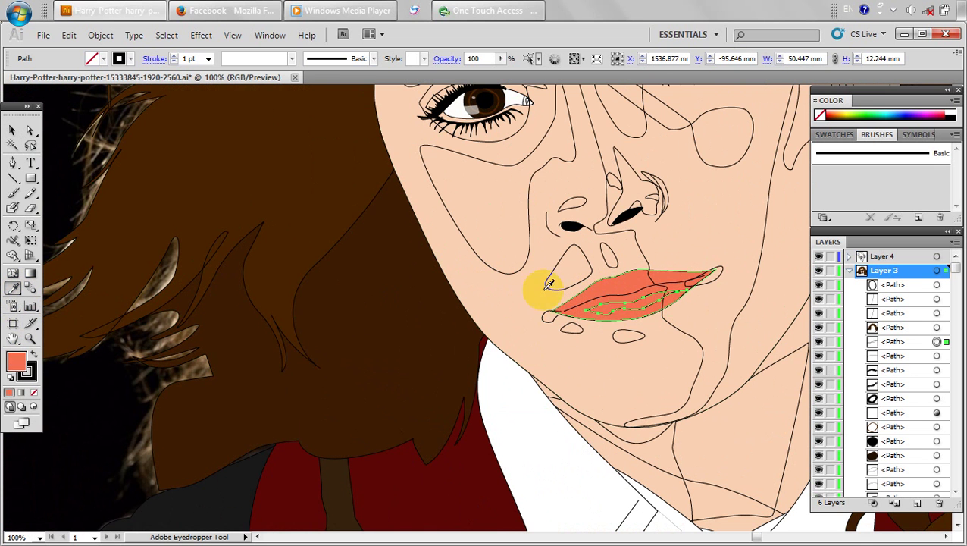
{"action": "double_click", "coordinate": [19, 366]}
{"action": "left_click", "coordinate": [389, 205]}
{"action": "left_click", "coordinate": [632, 203]}
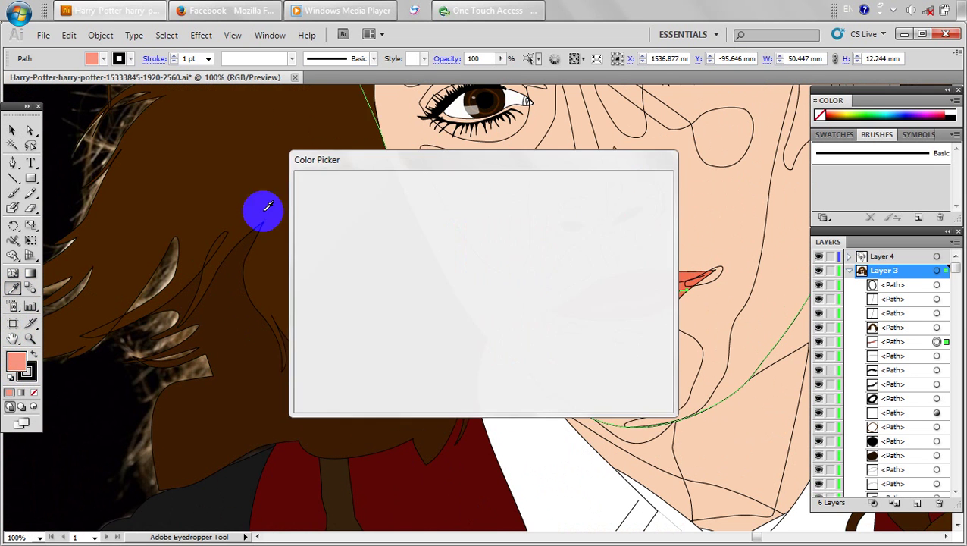
Remove the stroke from the lower-lip highlight shape and deselect everything.
{"action": "left_click", "coordinate": [12, 131]}
{"action": "left_click", "coordinate": [27, 371]}
{"action": "left_click", "coordinate": [33, 392]}
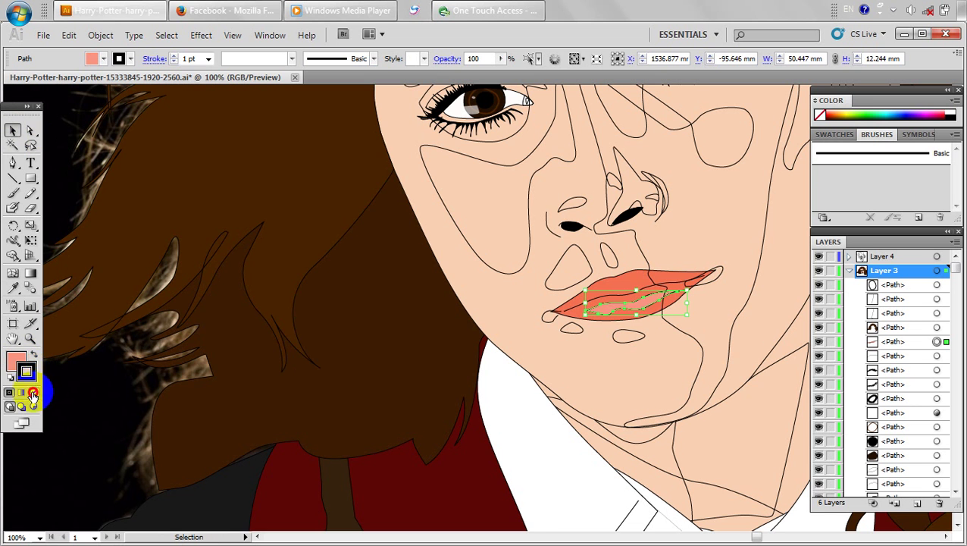
{"action": "left_click", "coordinate": [179, 150]}
{"action": "scroll", "coordinate": [204, 166], "scroll_direction": "down", "scroll_amount": 3}
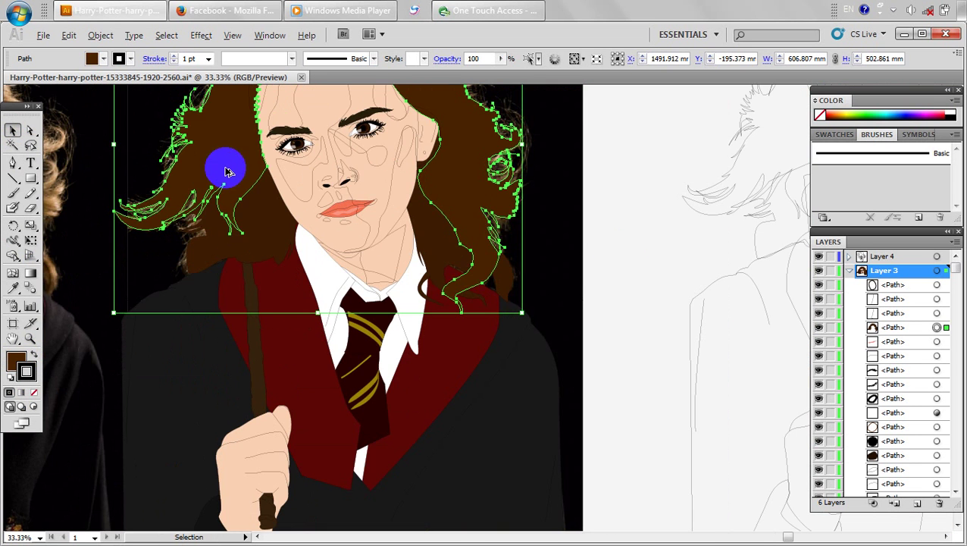
{"action": "left_click", "coordinate": [644, 241]}
Hide Layer 4, which holds the shading outlines on the face.
{"action": "left_click_drag", "start_coordinate": [626, 232], "coordinate": [687, 351]}
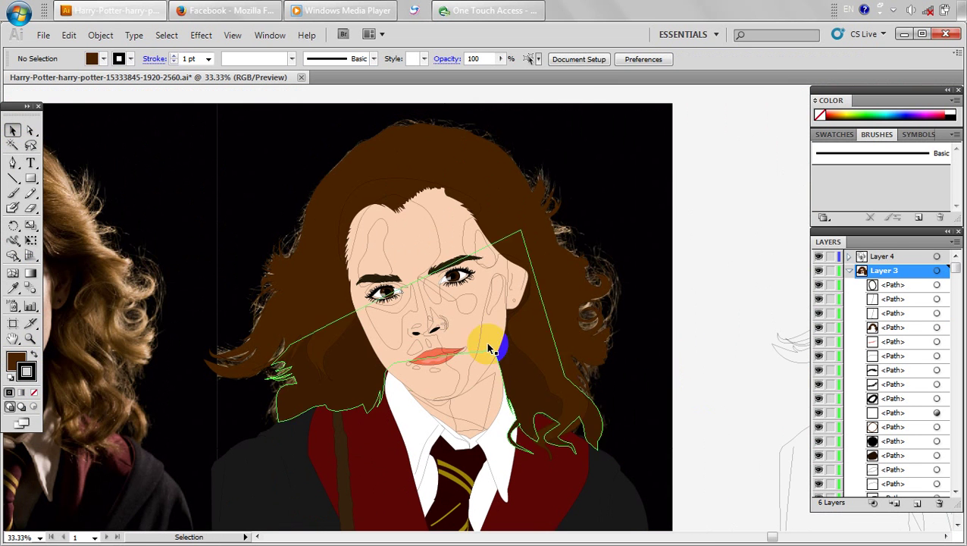
{"action": "left_click", "coordinate": [465, 311]}
{"action": "left_click", "coordinate": [837, 256]}
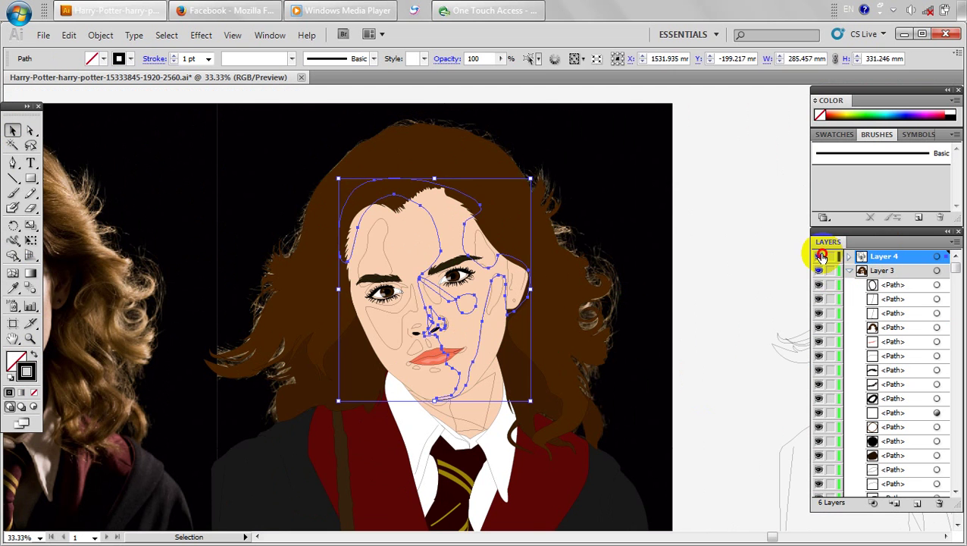
{"action": "left_click", "coordinate": [819, 256]}
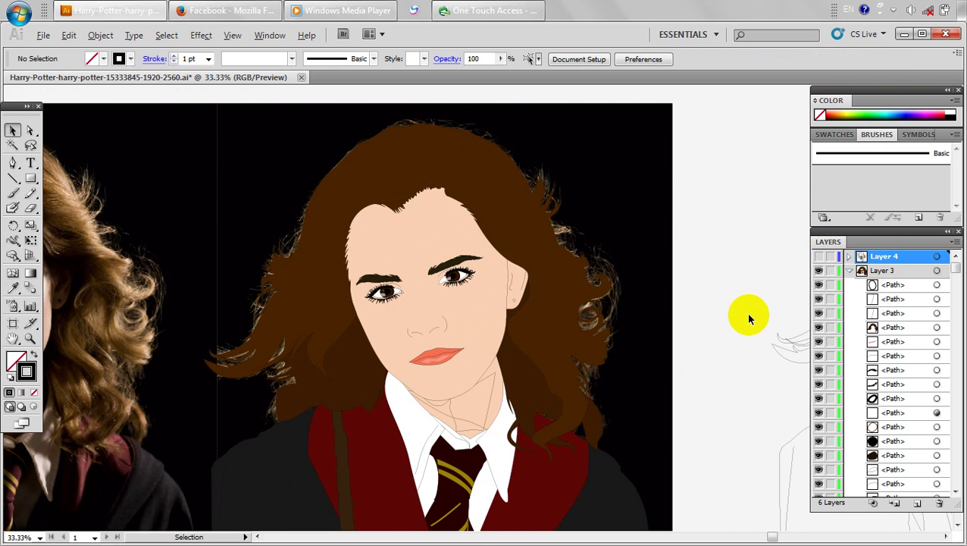
{"action": "key", "text": "ctrl+minus"}
{"action": "left_click_drag", "start_coordinate": [726, 319], "coordinate": [725, 268]}
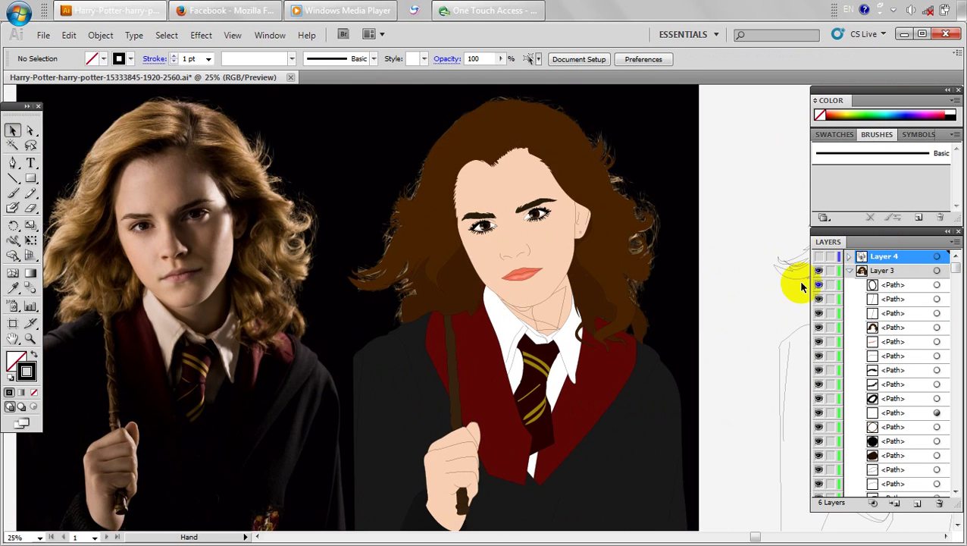
Turn Layer 5 off and on again to check whether it holds the neck's shading lines.
{"action": "left_click", "coordinate": [562, 322]}
{"action": "scroll", "coordinate": [863, 394], "scroll_direction": "down", "scroll_amount": 5}
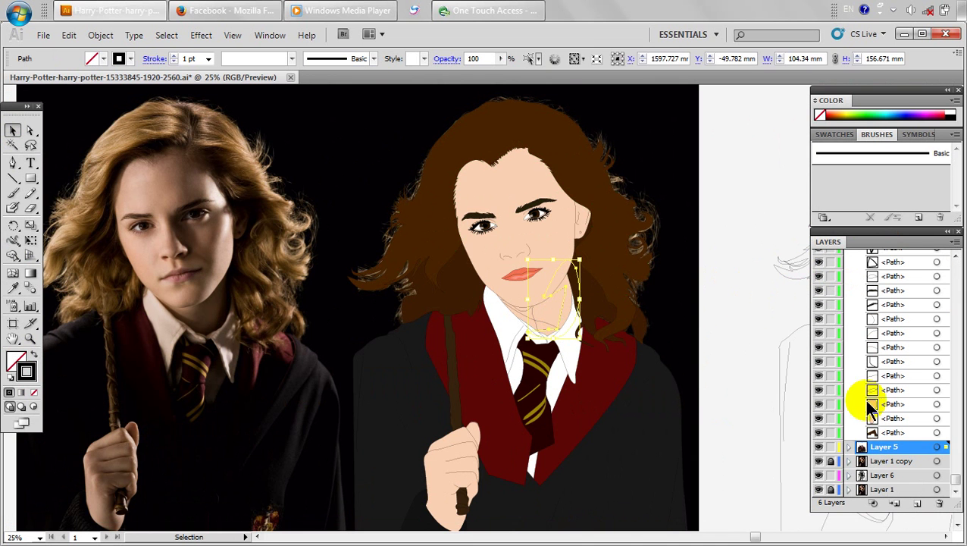
{"action": "left_click", "coordinate": [816, 448]}
{"action": "left_click", "coordinate": [818, 447]}
Copy the whole coloured portrait from Layers 3 and 5 and paste it into Layer 6.
{"action": "scroll", "coordinate": [720, 299], "scroll_direction": "down", "scroll_amount": 1}
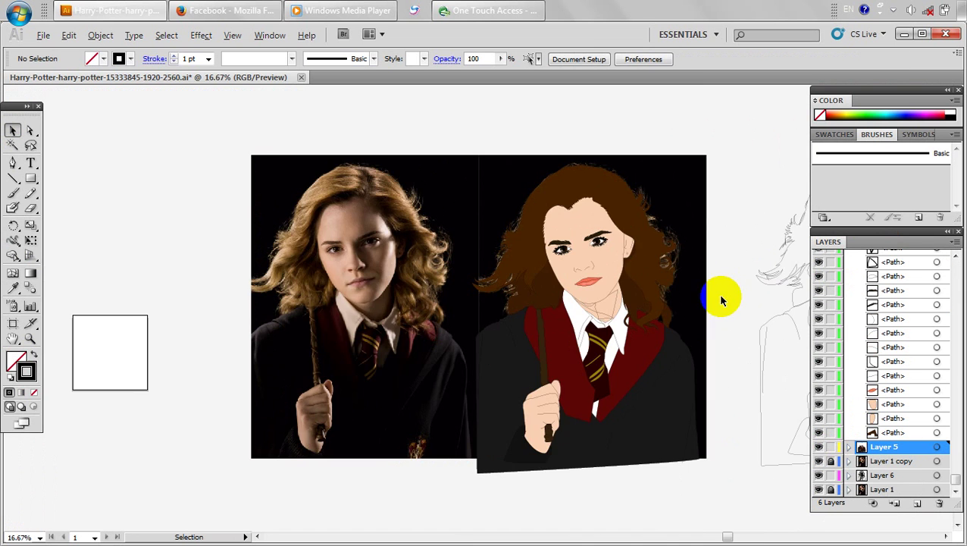
{"action": "left_click_drag", "start_coordinate": [658, 416], "coordinate": [480, 150]}
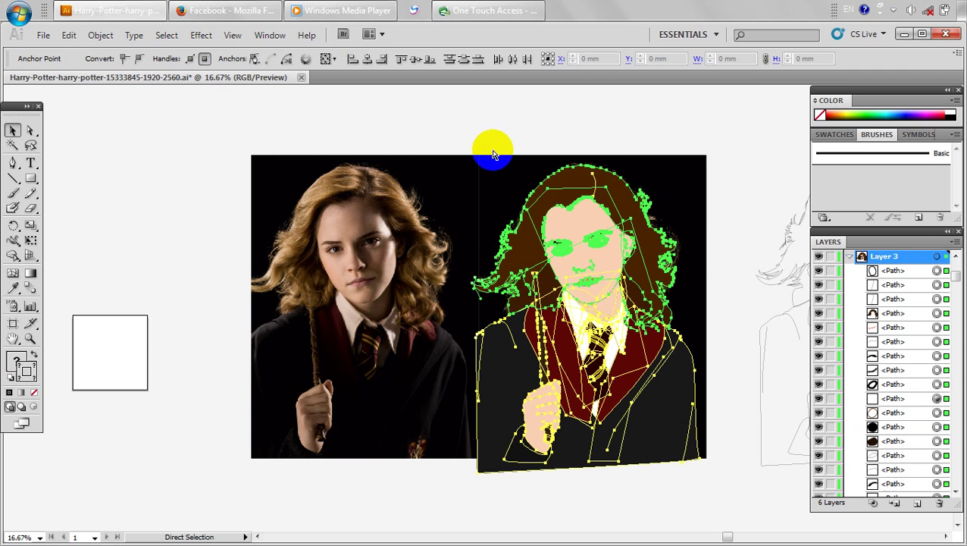
{"action": "key", "text": "space"}
{"action": "left_click_drag", "start_coordinate": [586, 206], "coordinate": [298, 214]}
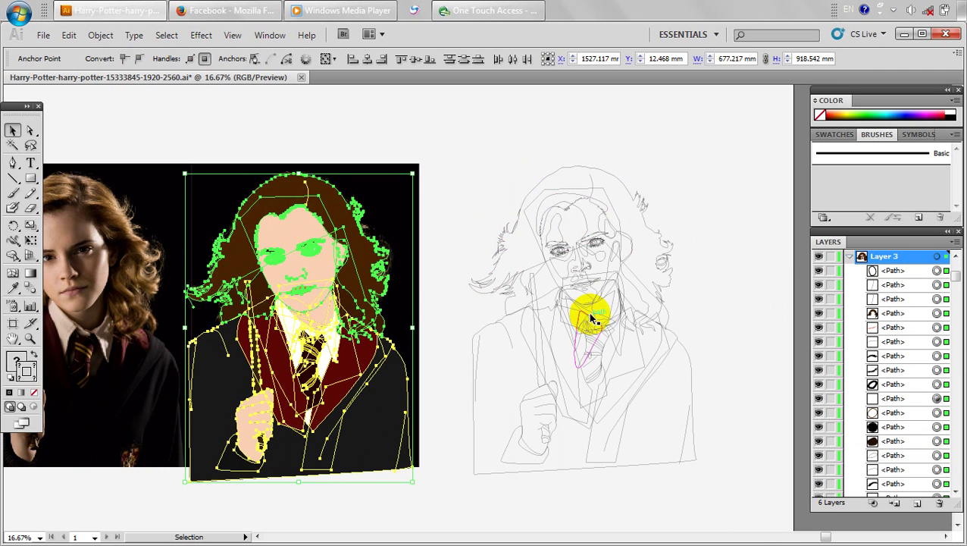
{"action": "left_click", "coordinate": [587, 313]}
{"action": "left_click", "coordinate": [604, 347]}
{"action": "key", "text": "ctrl+v"}
Place the pasted portrait copy in the empty area below the outline drawing and deselect it.
{"action": "key", "text": "space"}
{"action": "left_click_drag", "start_coordinate": [585, 419], "coordinate": [556, 133]}
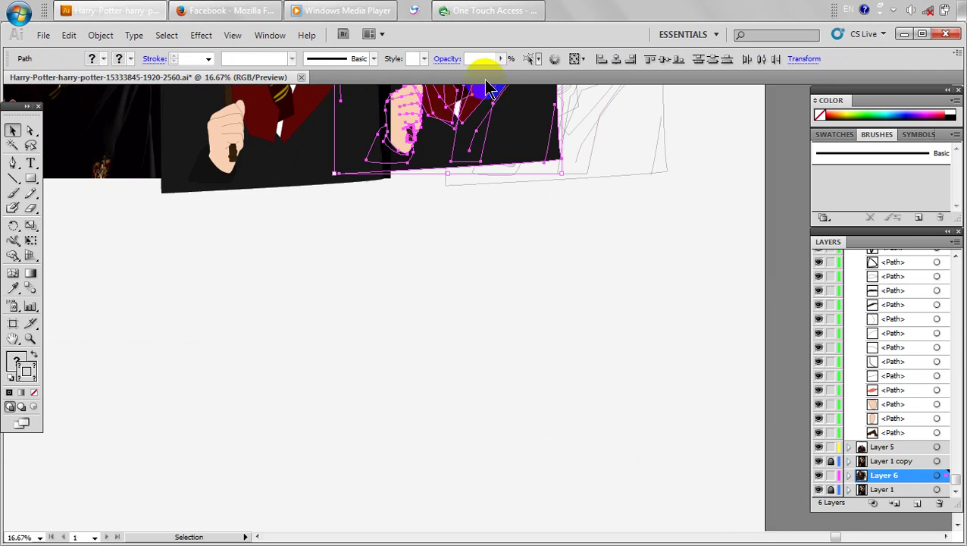
{"action": "mouse_move", "coordinate": [483, 84]}
{"action": "left_mouse_down"}
{"action": "mouse_move", "coordinate": [573, 399]}
{"action": "mouse_move", "coordinate": [492, 79]}
{"action": "left_mouse_up"}
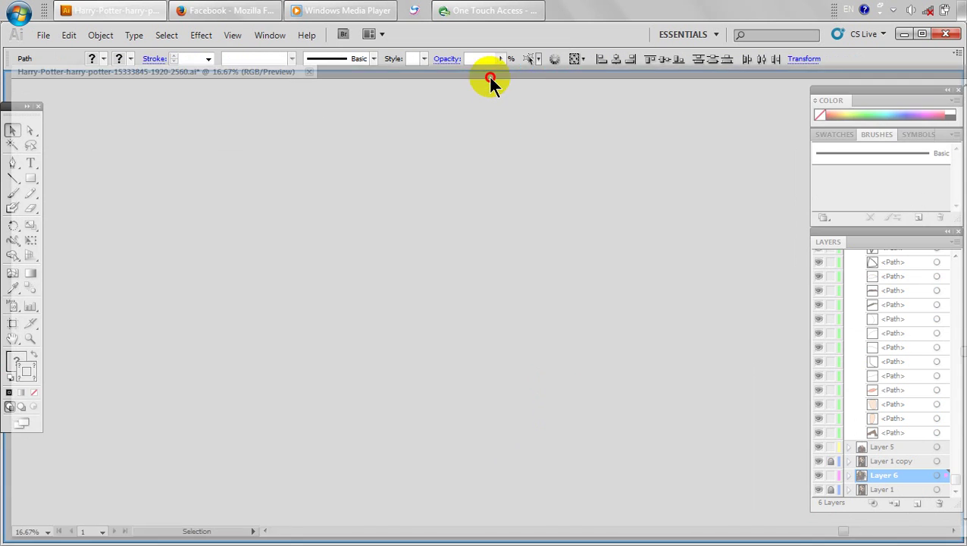
{"action": "mouse_move", "coordinate": [474, 125]}
{"action": "left_mouse_down"}
{"action": "mouse_move", "coordinate": [592, 433]}
{"action": "mouse_move", "coordinate": [592, 458]}
{"action": "left_mouse_up"}
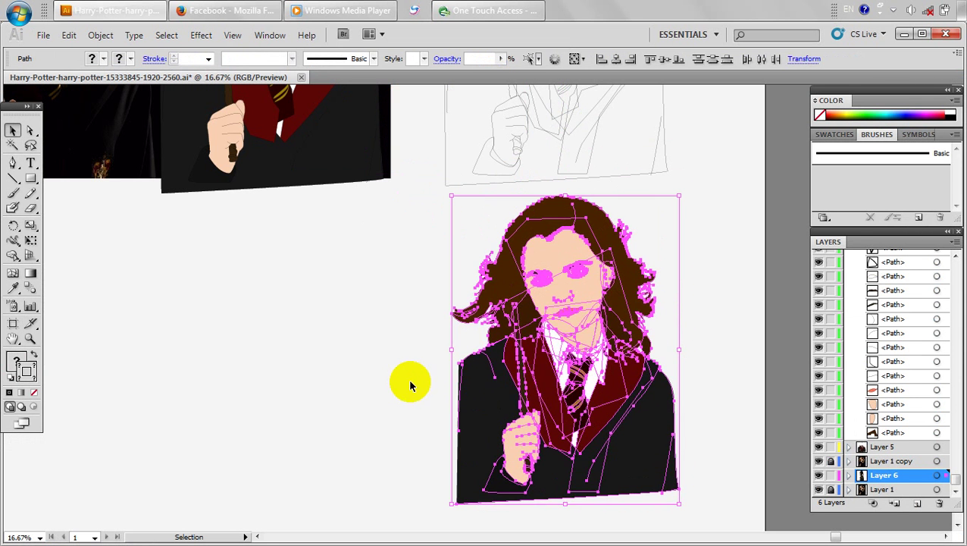
{"action": "left_click", "coordinate": [377, 369]}
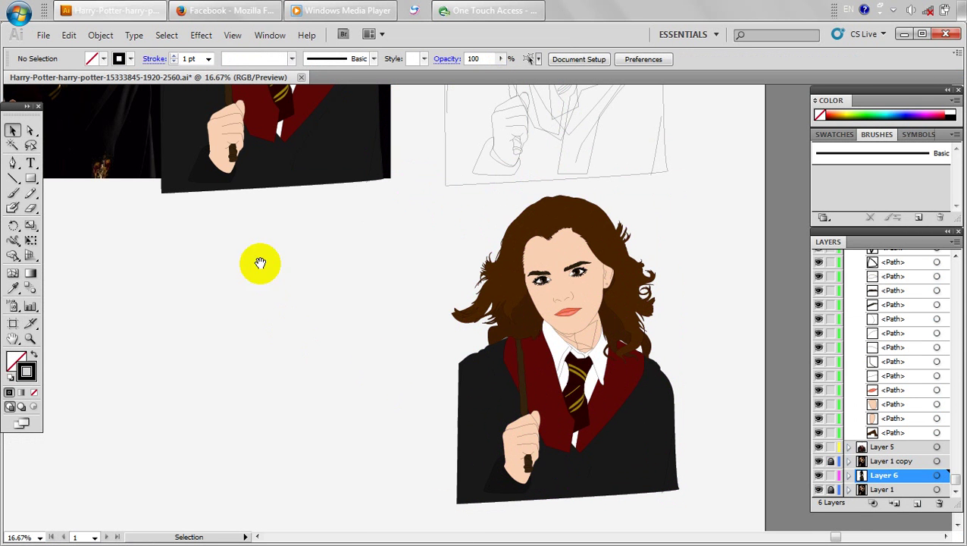
Collapse Layer 3's path list and show Layer 4 with the face shading outlines again.
{"action": "left_click_drag", "start_coordinate": [259, 263], "coordinate": [360, 392]}
{"action": "scroll", "coordinate": [392, 332], "scroll_direction": "down", "scroll_amount": 1}
{"action": "left_click_drag", "start_coordinate": [292, 372], "coordinate": [445, 375]}
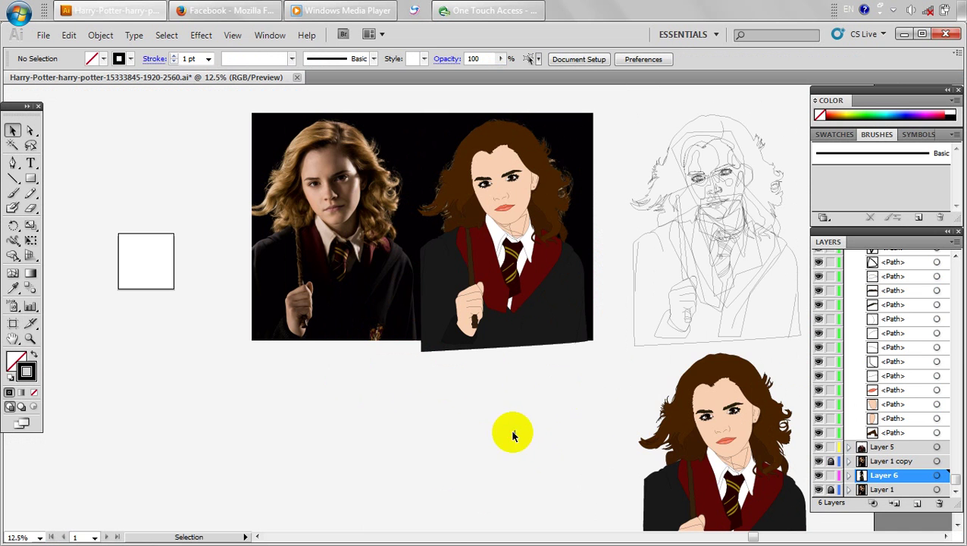
{"action": "scroll", "coordinate": [497, 238], "scroll_direction": "up", "scroll_amount": 1}
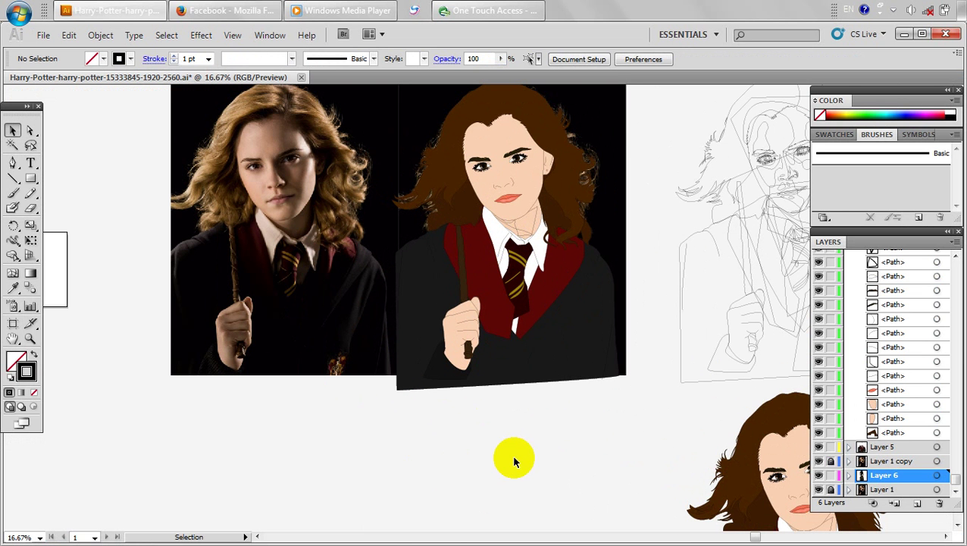
{"action": "left_click_drag", "start_coordinate": [520, 173], "coordinate": [489, 225]}
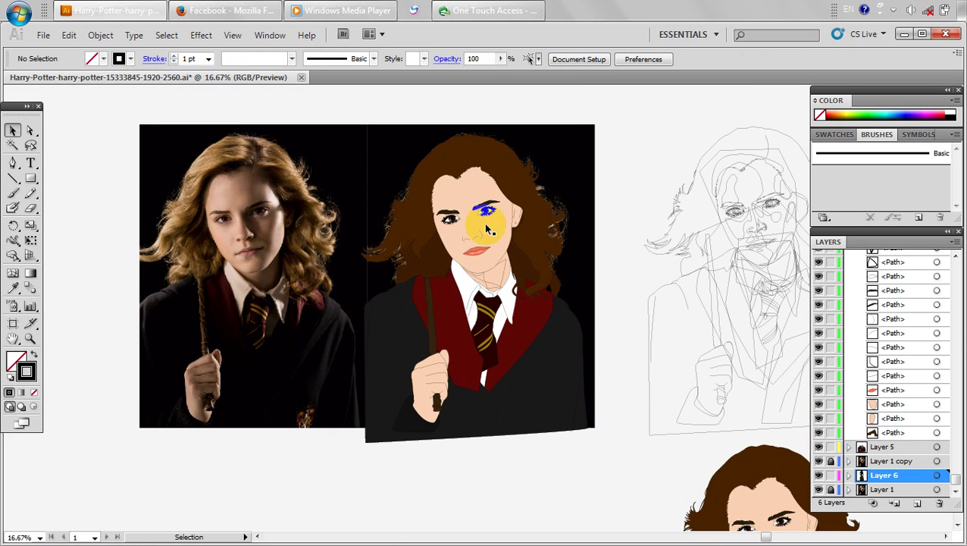
{"action": "left_click", "coordinate": [531, 201], "text": "ctrl"}
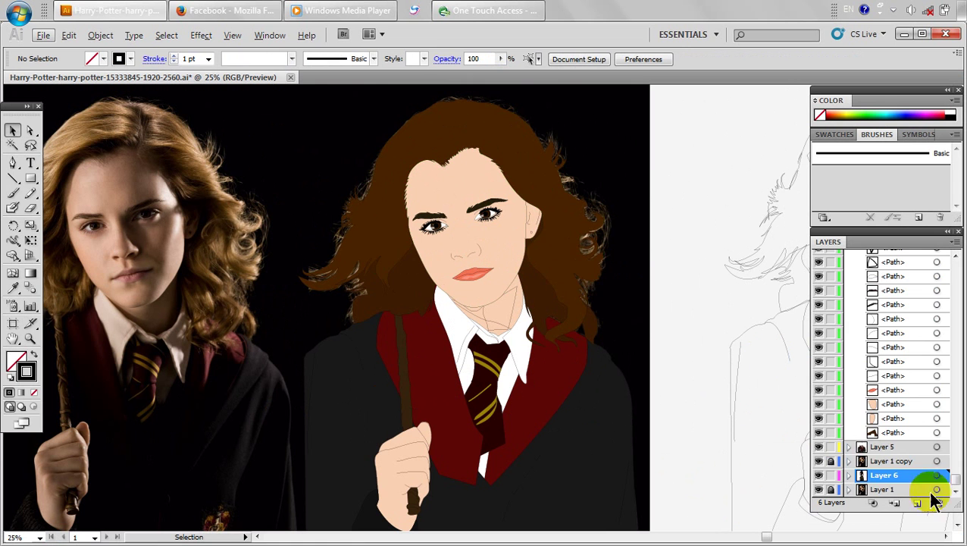
{"action": "scroll", "coordinate": [902, 325], "scroll_direction": "up", "scroll_amount": 10}
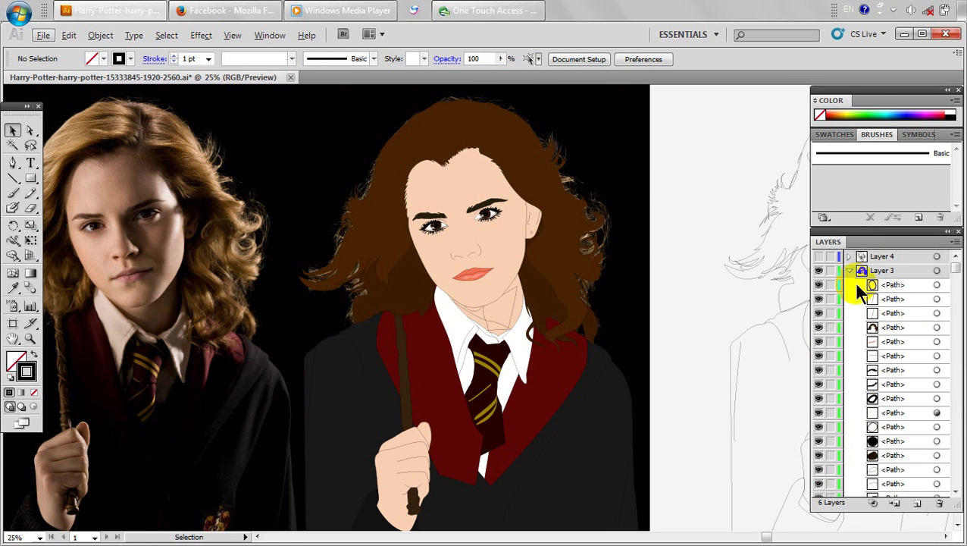
{"action": "left_click", "coordinate": [849, 271]}
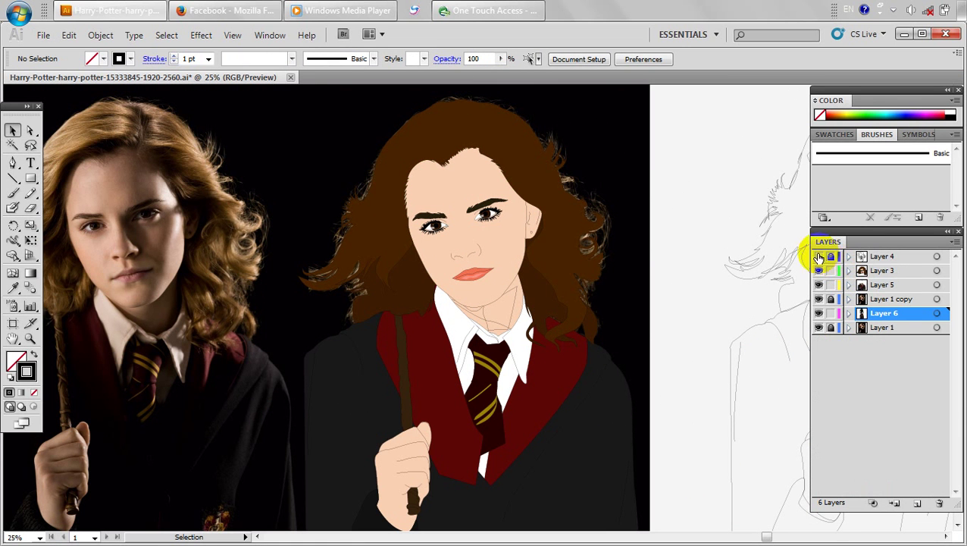
{"action": "left_click", "coordinate": [819, 256]}
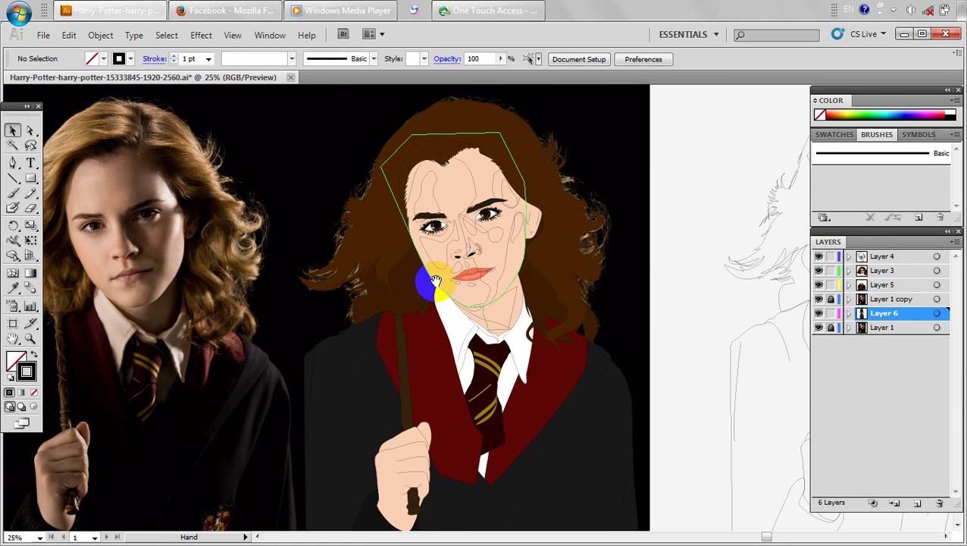
Fill all the face shading shapes in Layer 4 with black (#000000).
{"action": "left_click_drag", "start_coordinate": [436, 280], "coordinate": [511, 278]}
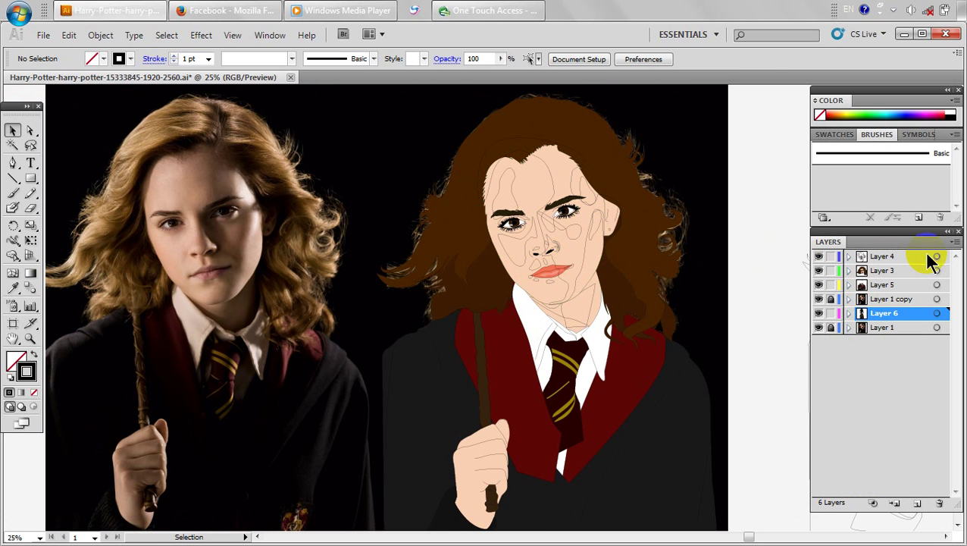
{"action": "left_click", "coordinate": [936, 256]}
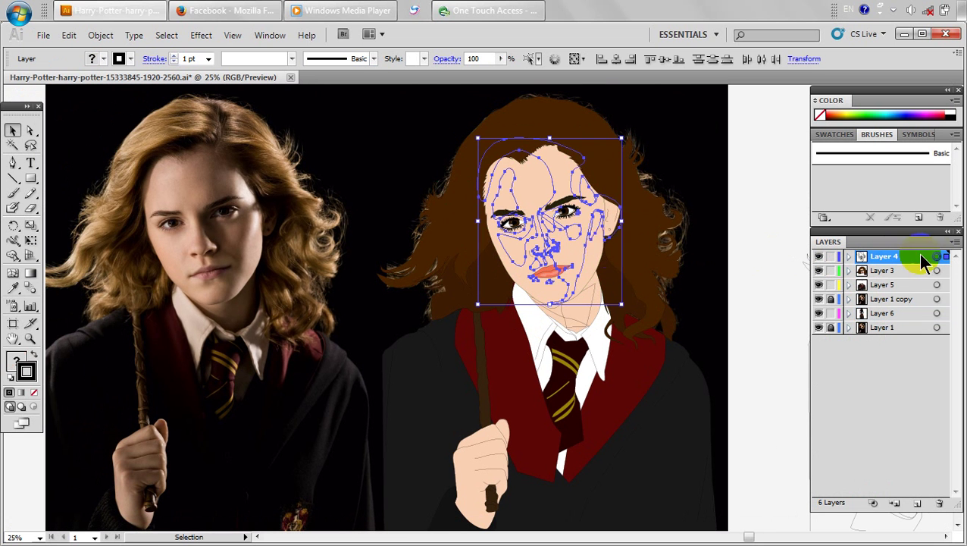
{"action": "double_click", "coordinate": [15, 362]}
{"action": "left_click_drag", "start_coordinate": [464, 259], "coordinate": [511, 397]}
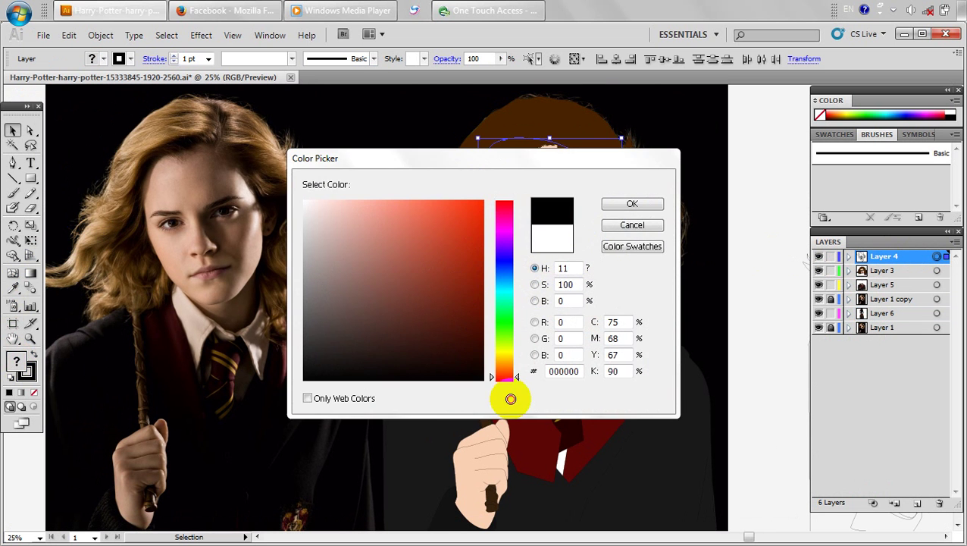
{"action": "left_click", "coordinate": [630, 205]}
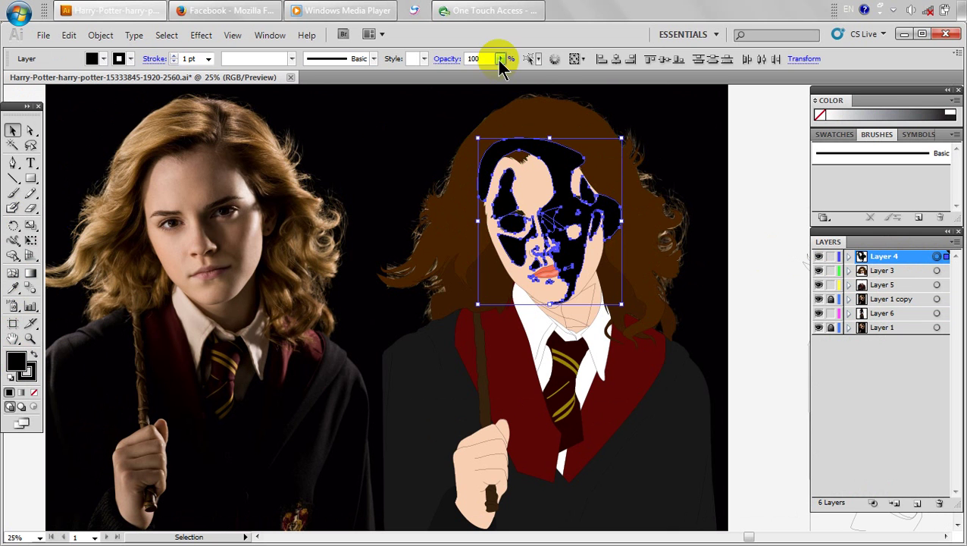
Set Layer 4's opacity to 30% and remove the stroke from all its shading shapes.
{"action": "left_click_drag", "start_coordinate": [500, 59], "coordinate": [442, 79]}
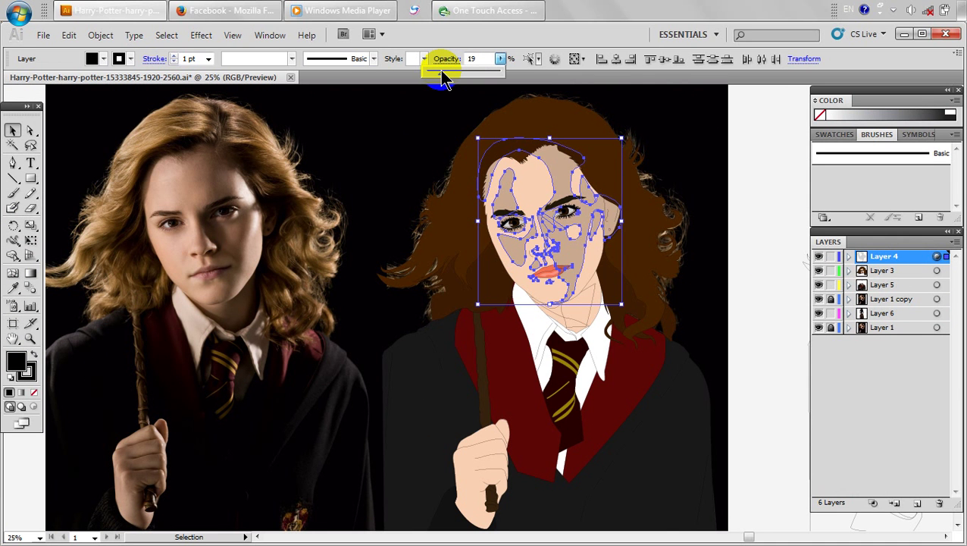
{"action": "left_click_drag", "start_coordinate": [442, 79], "coordinate": [488, 77]}
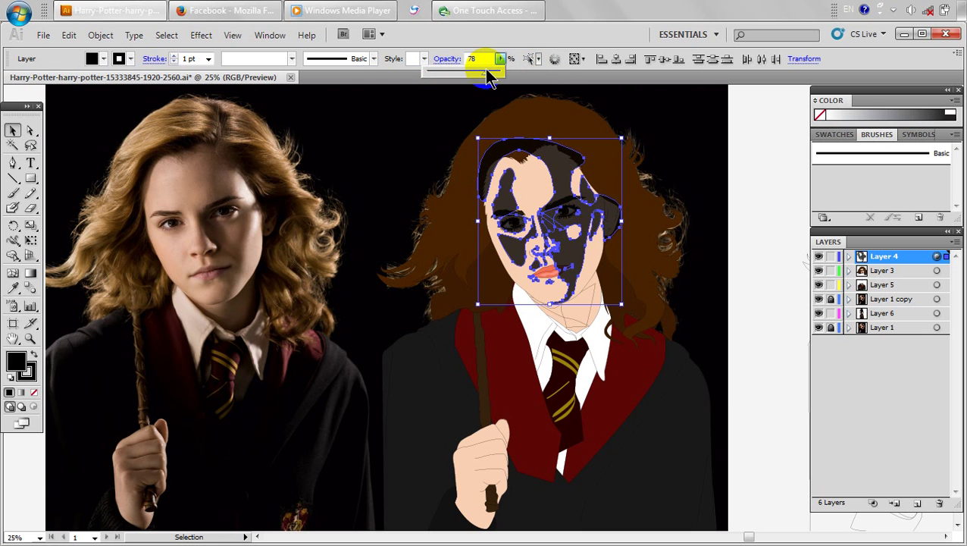
{"action": "left_click", "coordinate": [9, 366]}
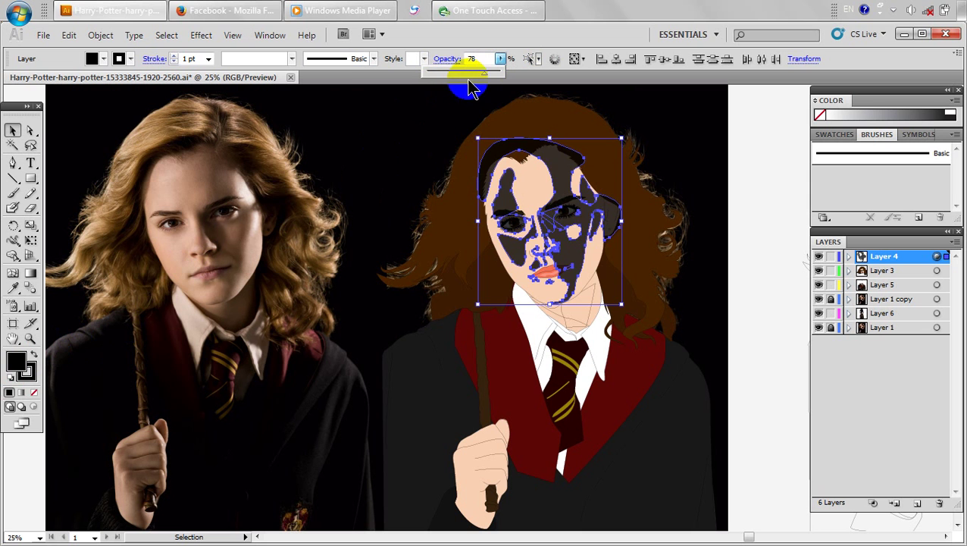
{"action": "left_click_drag", "start_coordinate": [471, 79], "coordinate": [455, 80]}
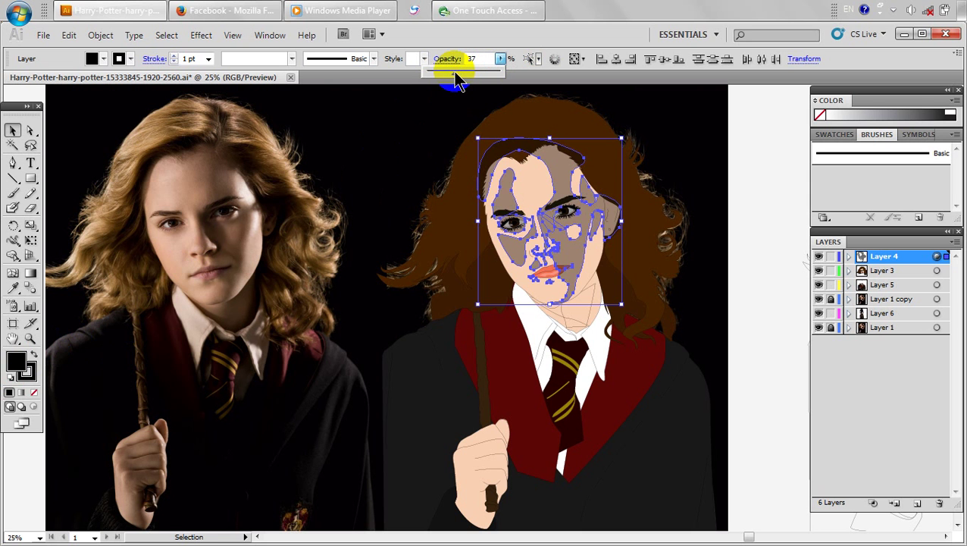
{"action": "left_click", "coordinate": [717, 260]}
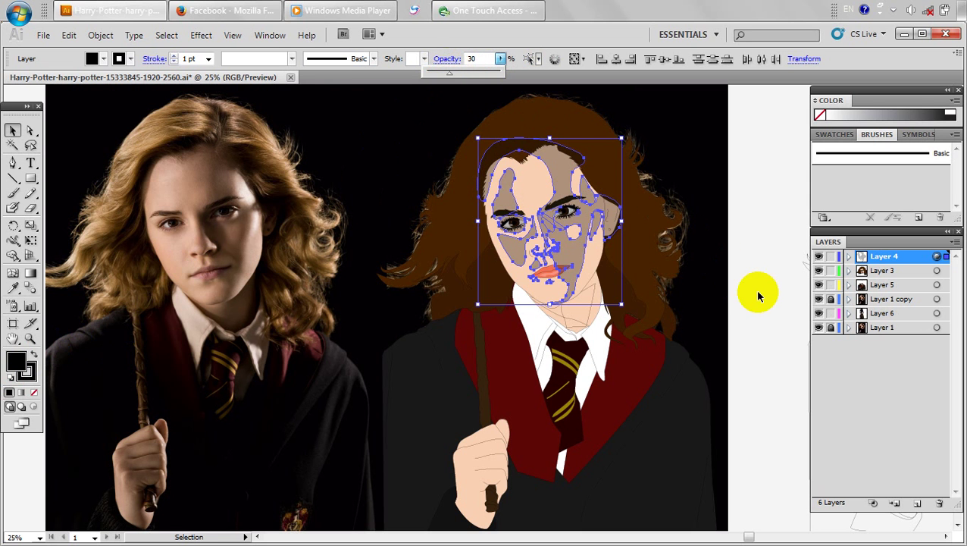
{"action": "left_click", "coordinate": [757, 291]}
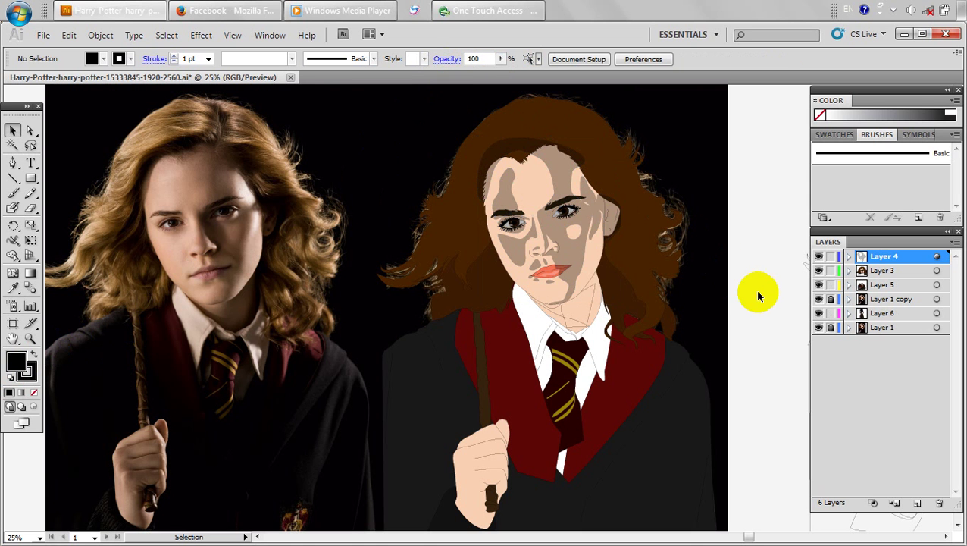
{"action": "left_click", "coordinate": [938, 258]}
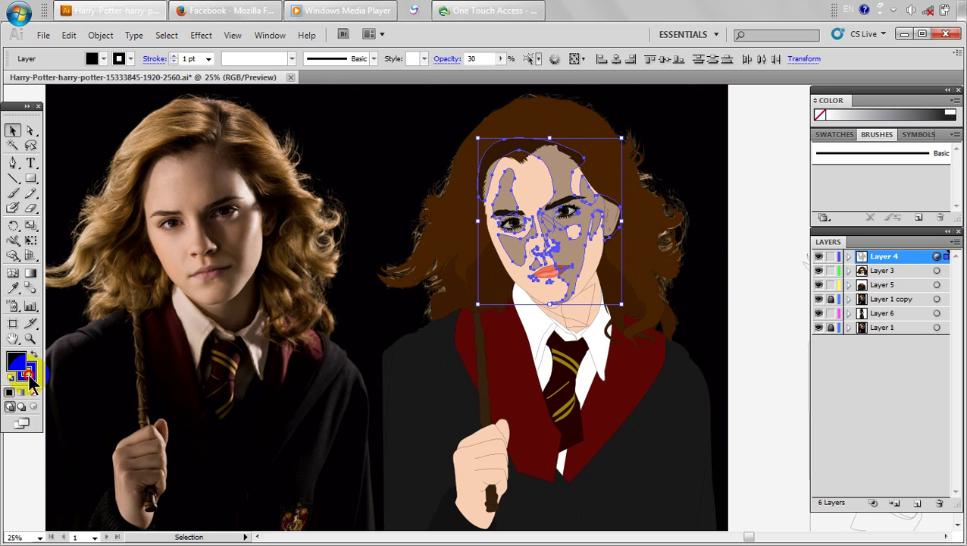
{"action": "left_click", "coordinate": [769, 223]}
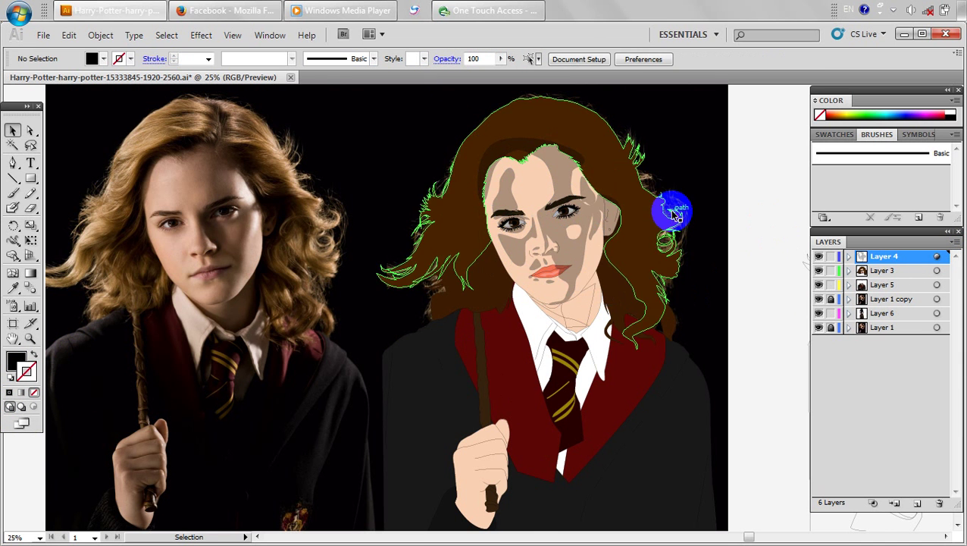
Fill the four highlight shapes on the forehead, temple, under-eye cheek and opposite cheek edge with white and deselect them.
{"action": "scroll", "coordinate": [608, 183], "scroll_direction": "up", "scroll_amount": 1}
{"action": "left_click", "coordinate": [586, 197]}
{"action": "left_click_drag", "start_coordinate": [527, 254], "coordinate": [606, 268]}
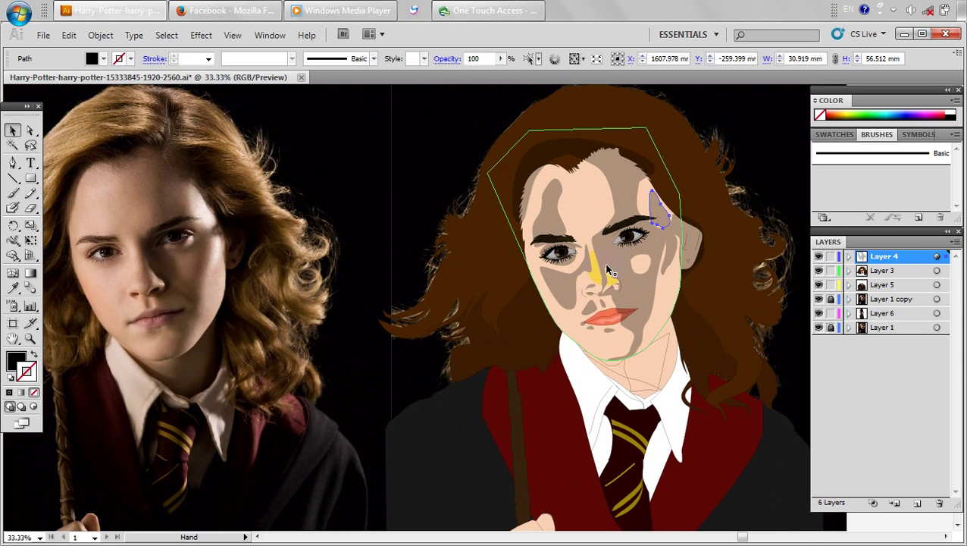
{"action": "left_click", "coordinate": [670, 256], "text": "shift"}
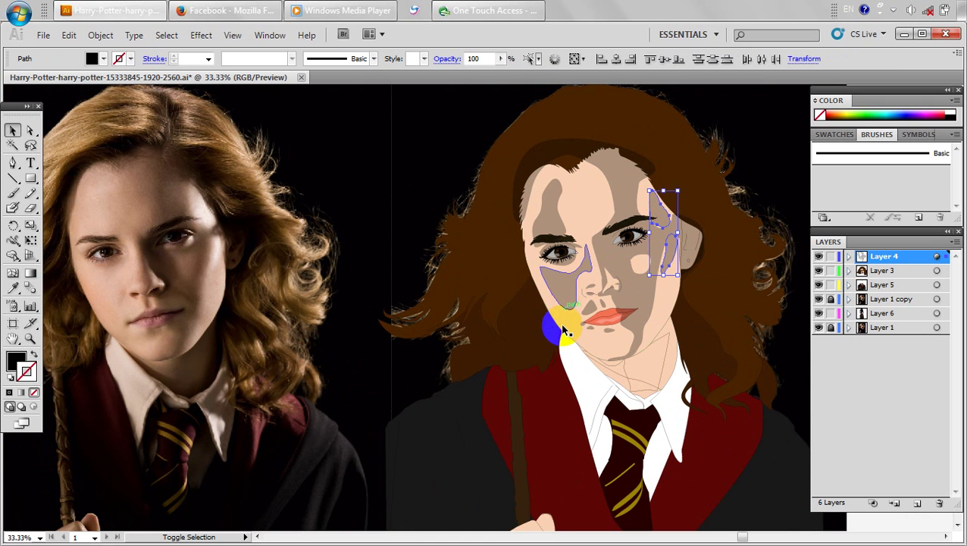
{"action": "left_click", "coordinate": [564, 287], "text": "shift"}
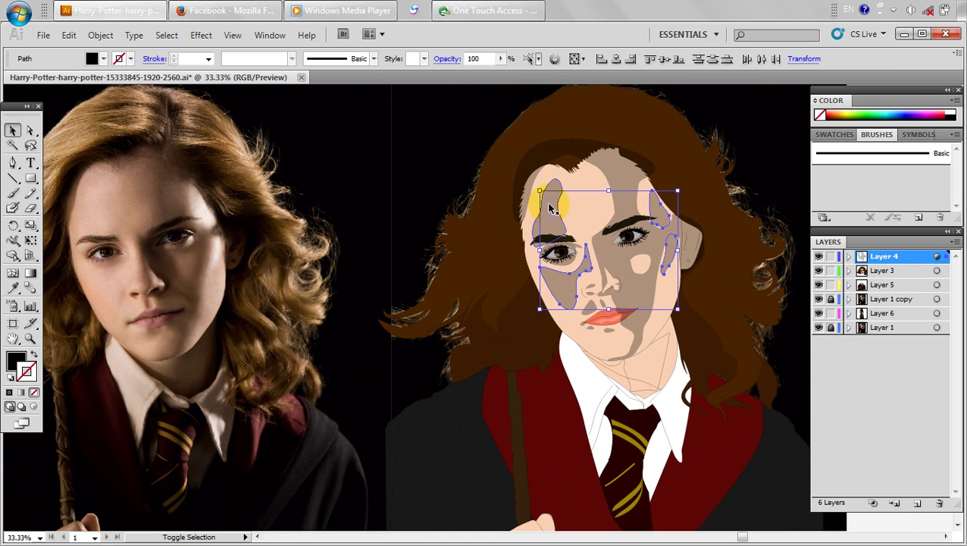
{"action": "left_click", "coordinate": [552, 208], "text": "shift"}
{"action": "left_click", "coordinate": [16, 361]}
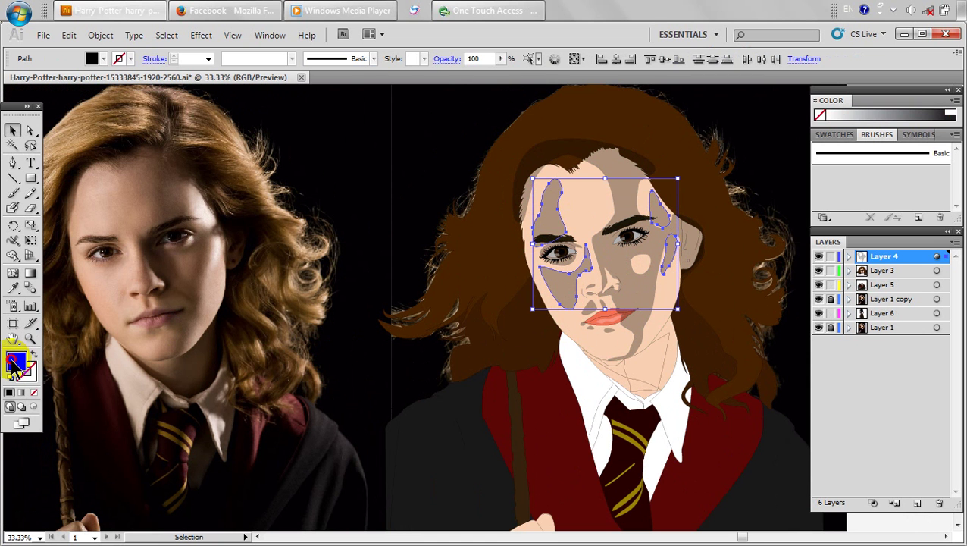
{"action": "double_click", "coordinate": [16, 360]}
{"action": "left_click", "coordinate": [606, 204]}
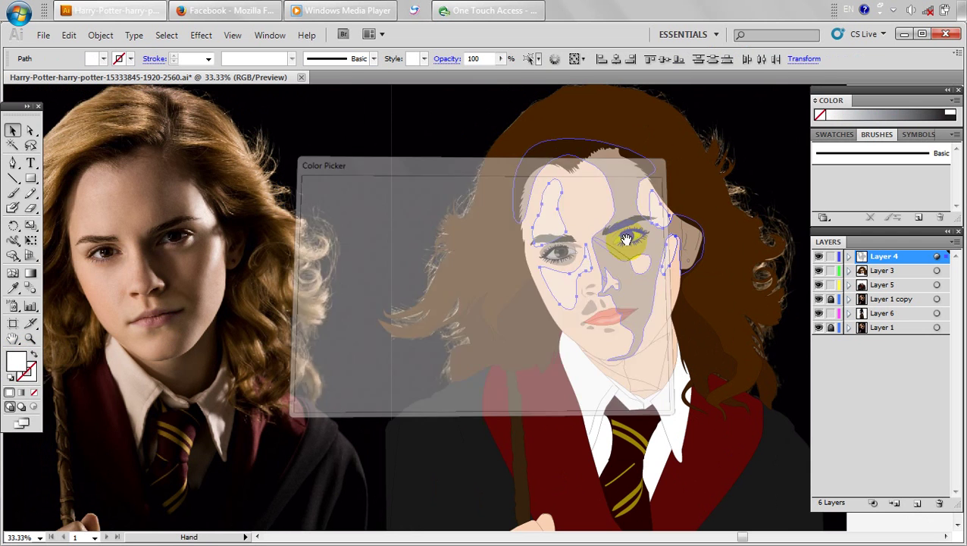
{"action": "scroll", "coordinate": [756, 228], "scroll_direction": "right", "scroll_amount": 3}
{"action": "left_click", "coordinate": [766, 206]}
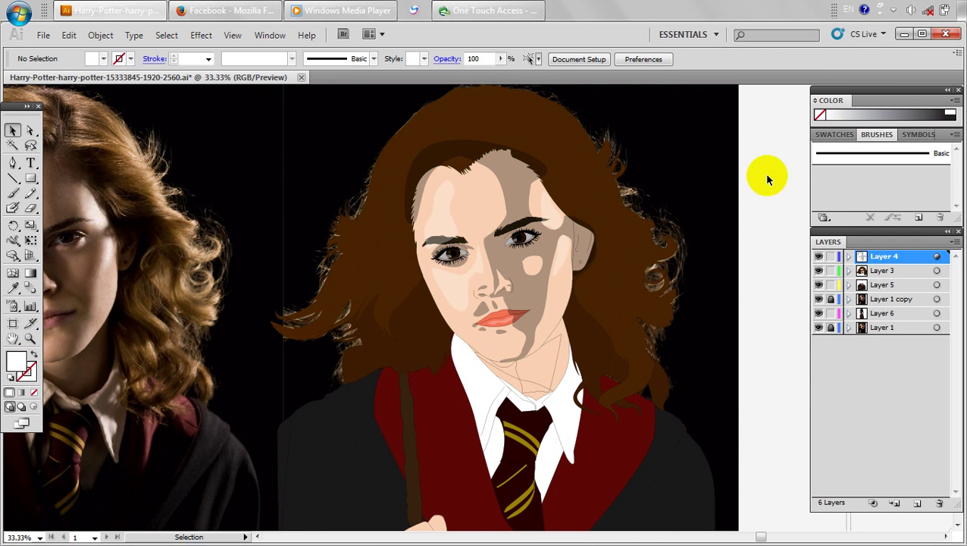
{"action": "left_click", "coordinate": [354, 190]}
{"action": "left_click", "coordinate": [708, 296]}
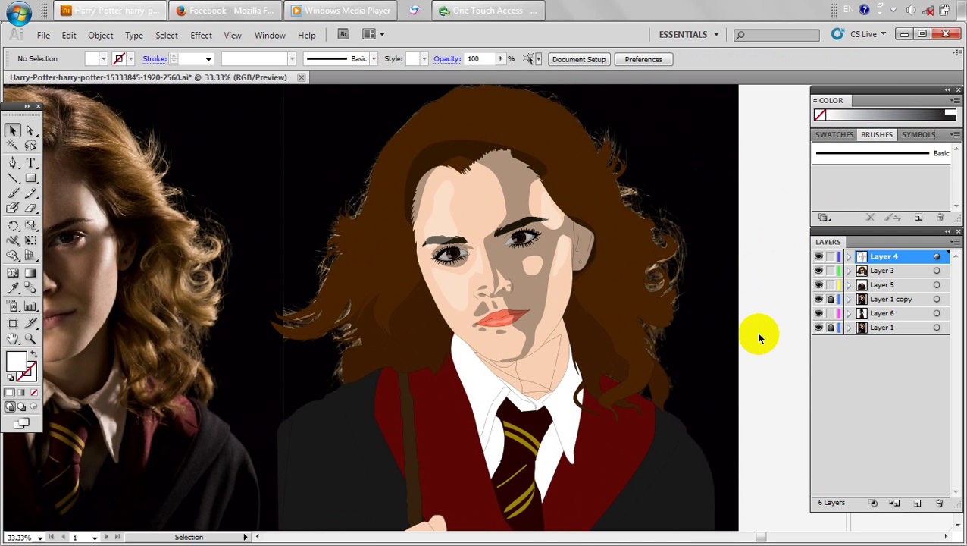
Fill the small triangular shape above the upper lip with white and deselect it.
{"action": "key", "text": "space"}
{"action": "left_click_drag", "start_coordinate": [564, 319], "coordinate": [596, 321]}
{"action": "scroll", "coordinate": [595, 327], "scroll_direction": "up", "scroll_amount": 1}
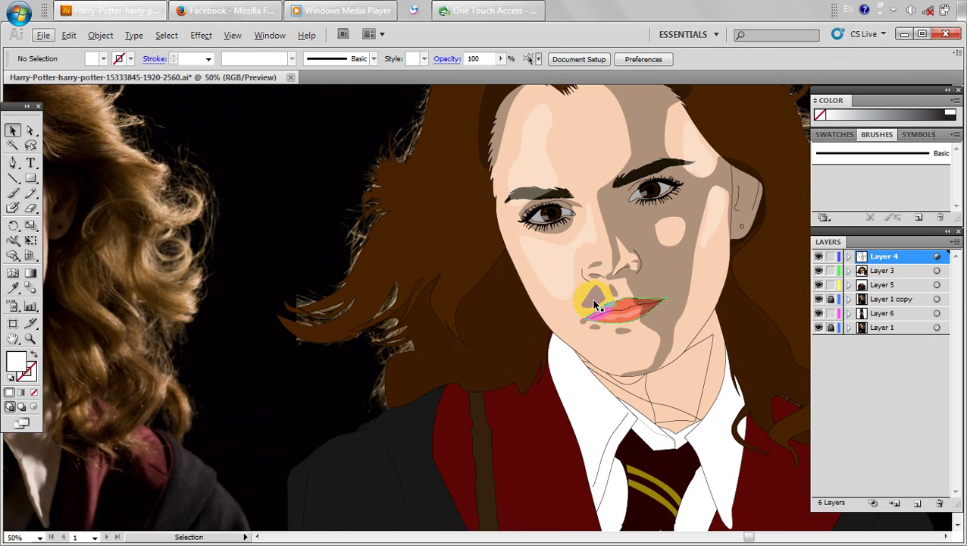
{"action": "left_click", "coordinate": [592, 298]}
{"action": "left_click", "coordinate": [35, 369]}
{"action": "double_click", "coordinate": [20, 367]}
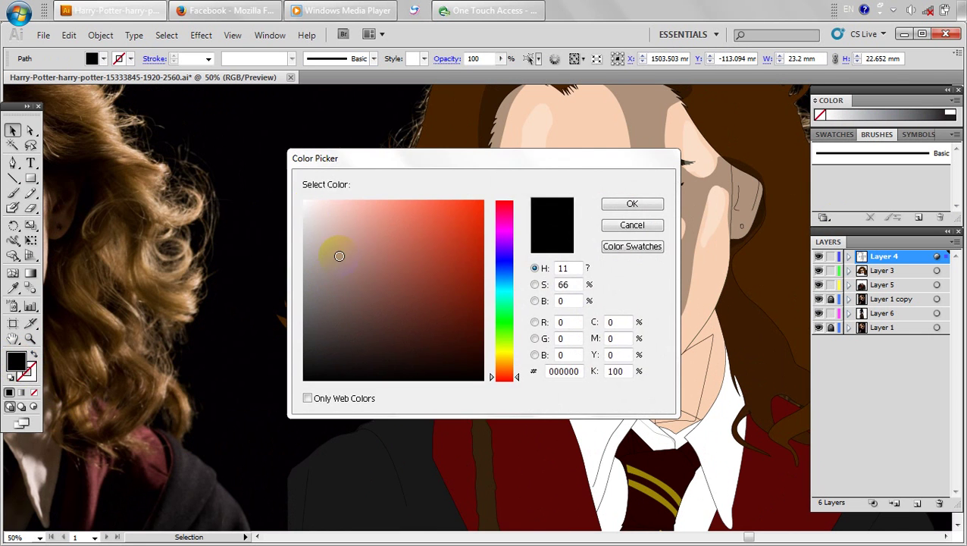
{"action": "left_click_drag", "start_coordinate": [338, 255], "coordinate": [278, 179]}
{"action": "left_click", "coordinate": [622, 207]}
{"action": "scroll", "coordinate": [568, 258], "scroll_direction": "down", "scroll_amount": 2}
{"action": "key", "text": "space"}
{"action": "left_click_drag", "start_coordinate": [545, 310], "coordinate": [532, 322]}
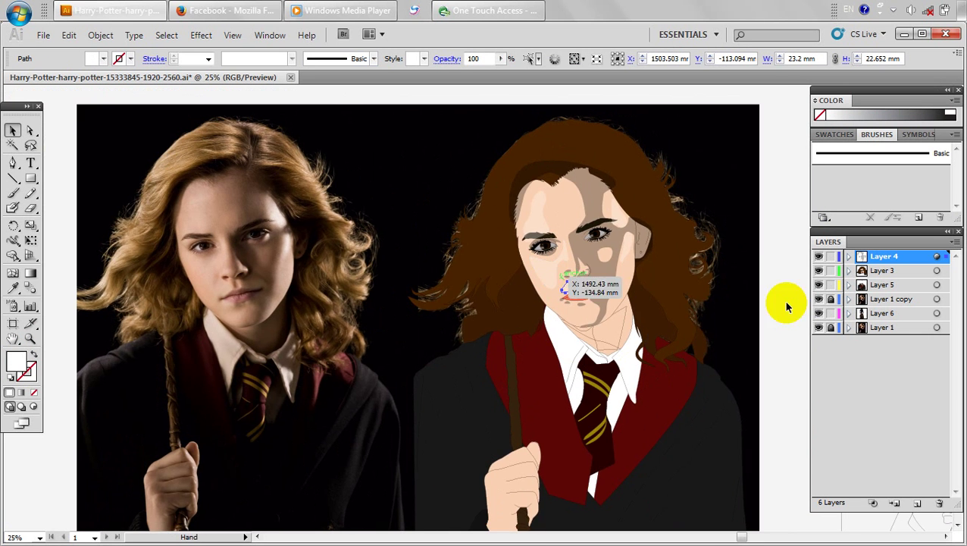
{"action": "left_click", "coordinate": [781, 254]}
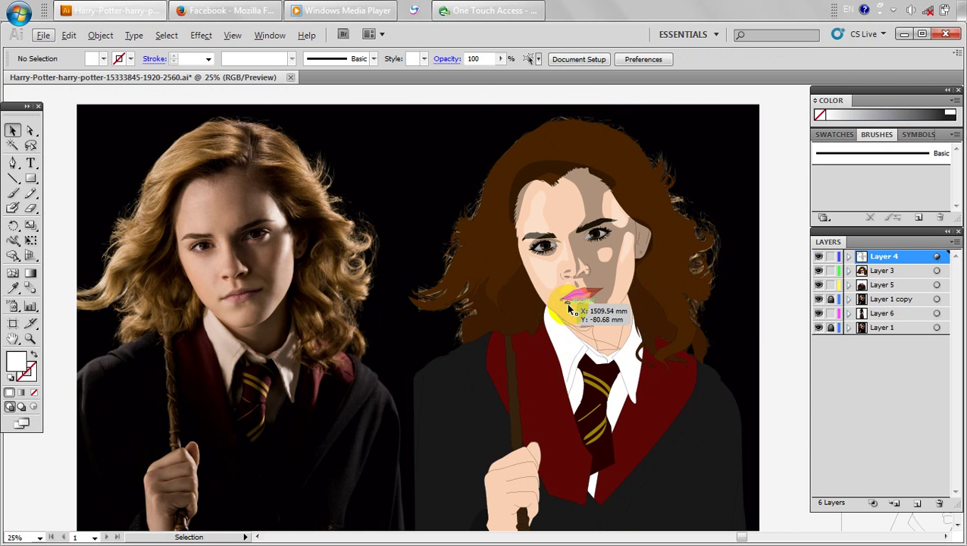
Copy the white highlight fill to the small shape just below the lip corner on the lit side of the face.
{"action": "scroll", "coordinate": [568, 306], "scroll_direction": "up", "scroll_amount": 2}
{"action": "scroll", "coordinate": [571, 310], "scroll_direction": "up", "scroll_amount": 1}
{"action": "left_click", "coordinate": [566, 299]}
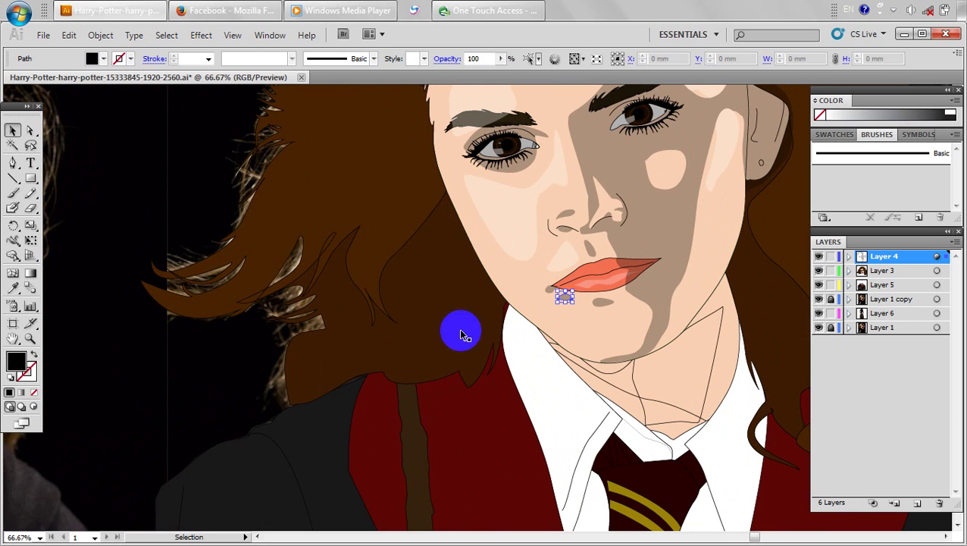
{"action": "left_click", "coordinate": [17, 291]}
{"action": "left_click", "coordinate": [520, 208]}
{"action": "scroll", "coordinate": [516, 213], "scroll_direction": "down", "scroll_amount": 3}
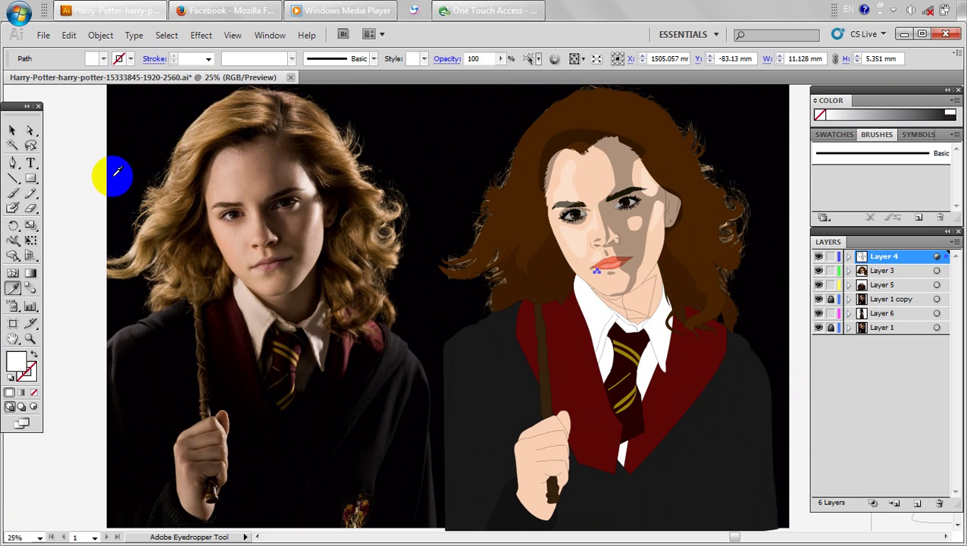
{"action": "left_click", "coordinate": [12, 131]}
{"action": "left_click", "coordinate": [61, 168]}
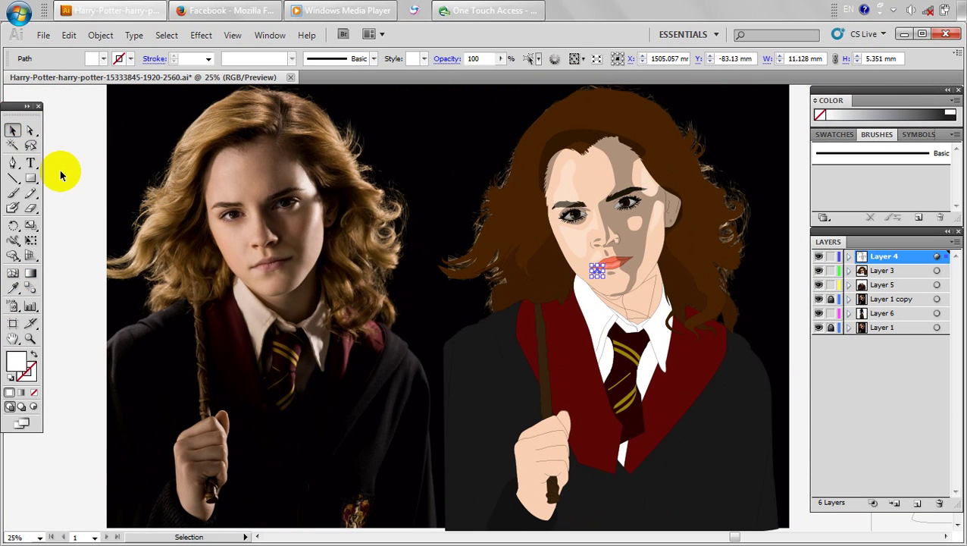
{"action": "left_click", "coordinate": [652, 181]}
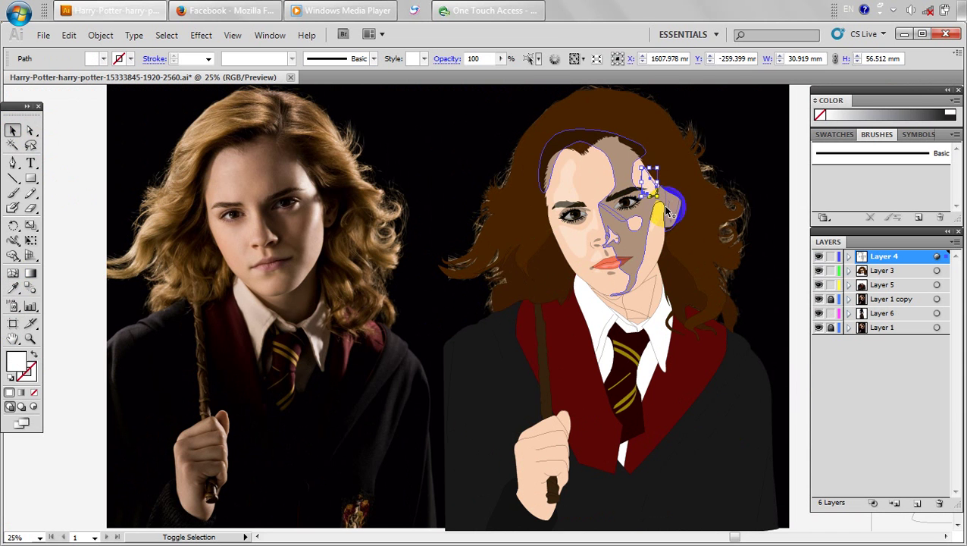
{"action": "double_click", "coordinate": [20, 362]}
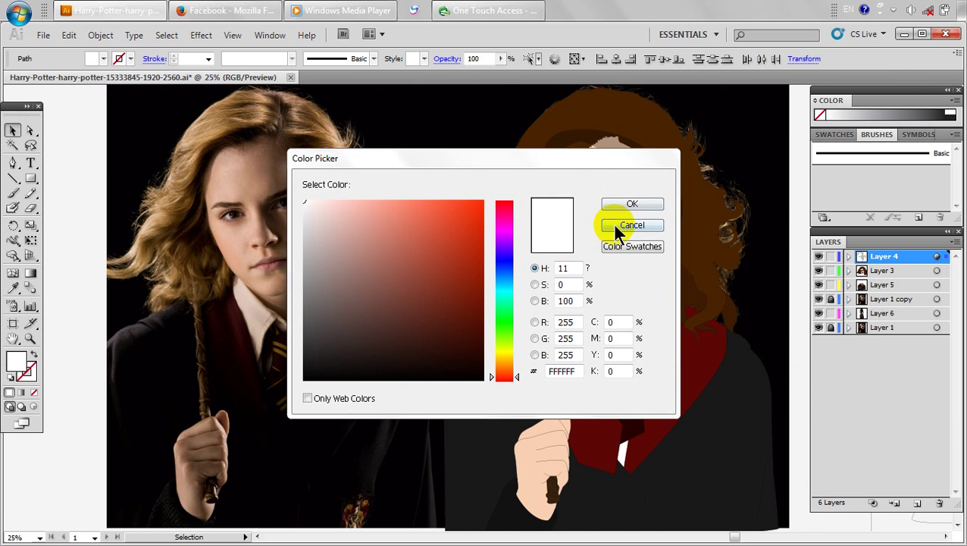
{"action": "left_click", "coordinate": [627, 227]}
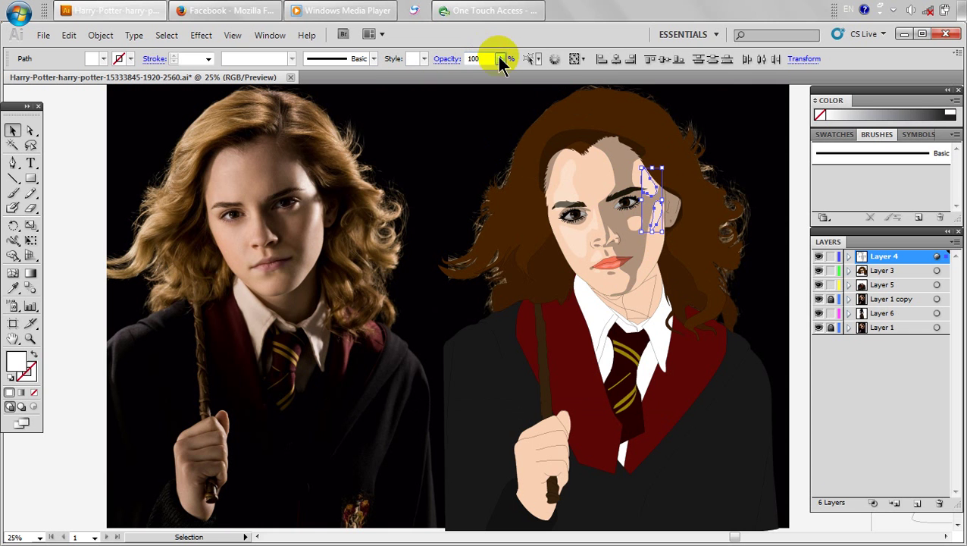
Set the opacity of the whole Layer 4 to 100% and deselect its shapes.
{"action": "left_click", "coordinate": [937, 256]}
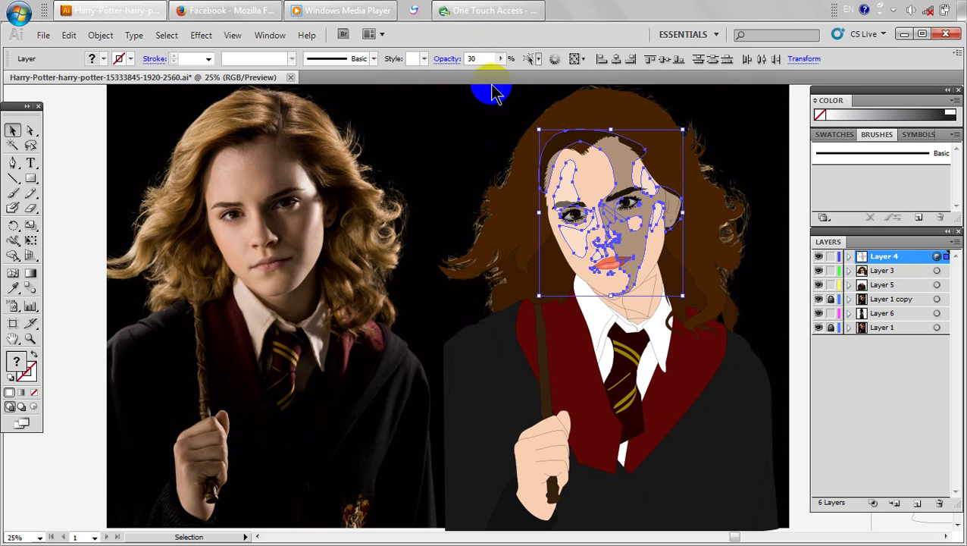
{"action": "left_click", "coordinate": [501, 58]}
{"action": "mouse_move", "coordinate": [490, 73]}
{"action": "left_mouse_down"}
{"action": "mouse_move", "coordinate": [475, 80]}
{"action": "mouse_move", "coordinate": [503, 75]}
{"action": "left_mouse_up"}
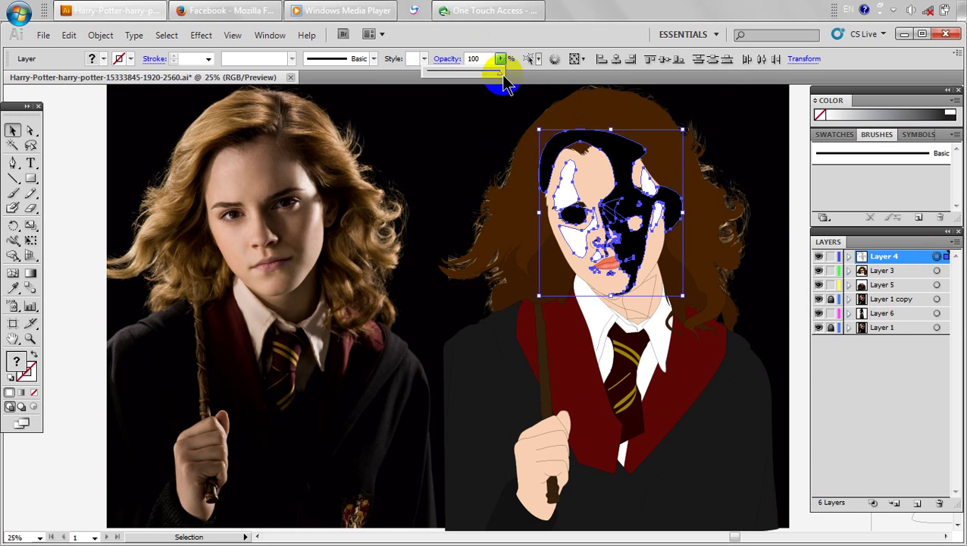
{"action": "key", "text": "space"}
{"action": "left_click_drag", "start_coordinate": [711, 242], "coordinate": [668, 256]}
{"action": "left_click", "coordinate": [766, 262]}
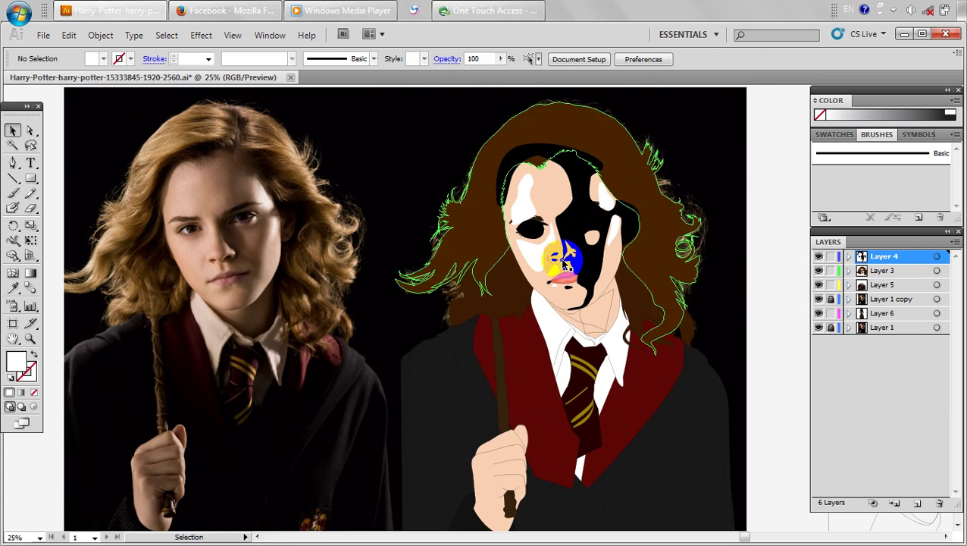
Set the white forehead, under-eye cheek and upper-lip highlights to 53% opacity.
{"action": "scroll", "coordinate": [544, 266], "scroll_direction": "up", "scroll_amount": 1}
{"action": "key", "text": "space"}
{"action": "left_click_drag", "start_coordinate": [481, 329], "coordinate": [520, 348]}
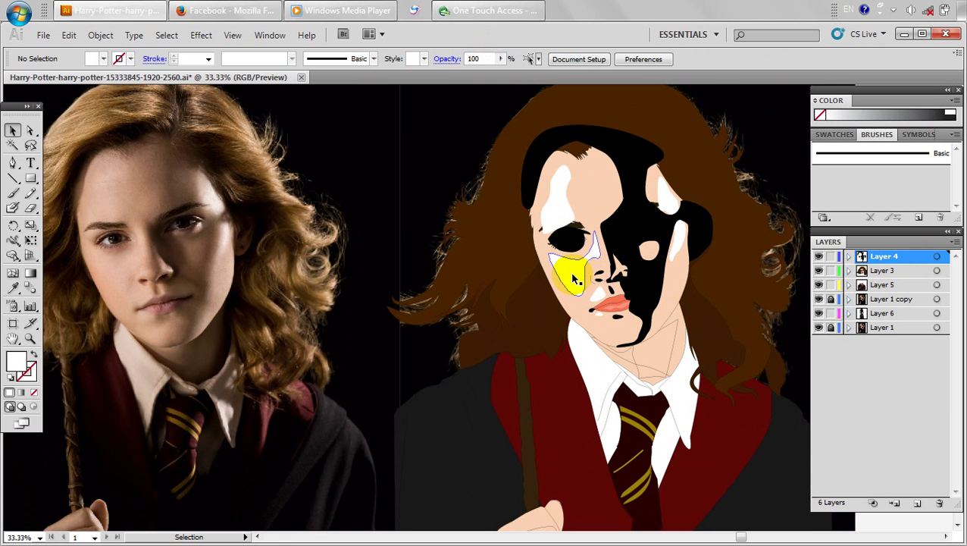
{"action": "left_click", "coordinate": [574, 279]}
{"action": "left_click", "coordinate": [563, 198], "text": "shift"}
{"action": "left_click", "coordinate": [607, 242], "text": "shift"}
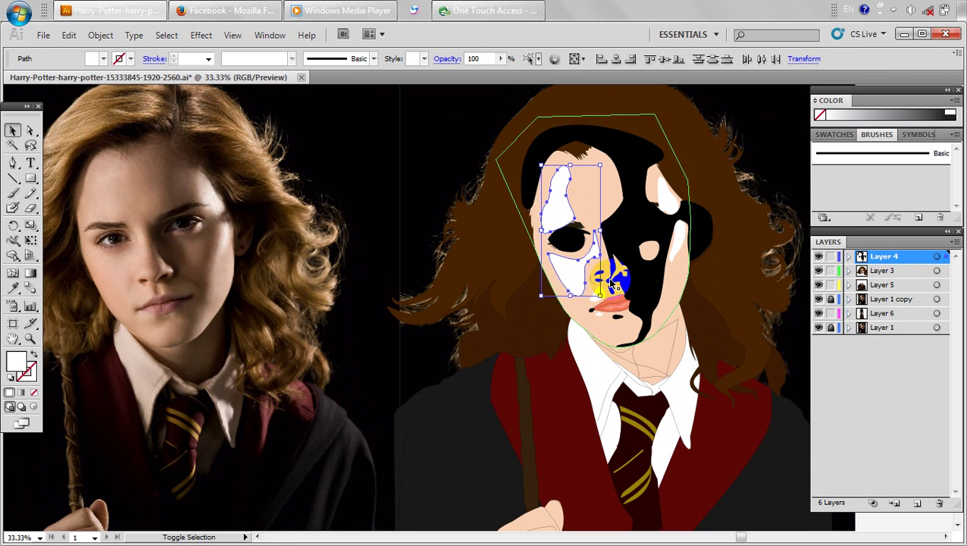
{"action": "left_click", "coordinate": [599, 292], "text": "shift"}
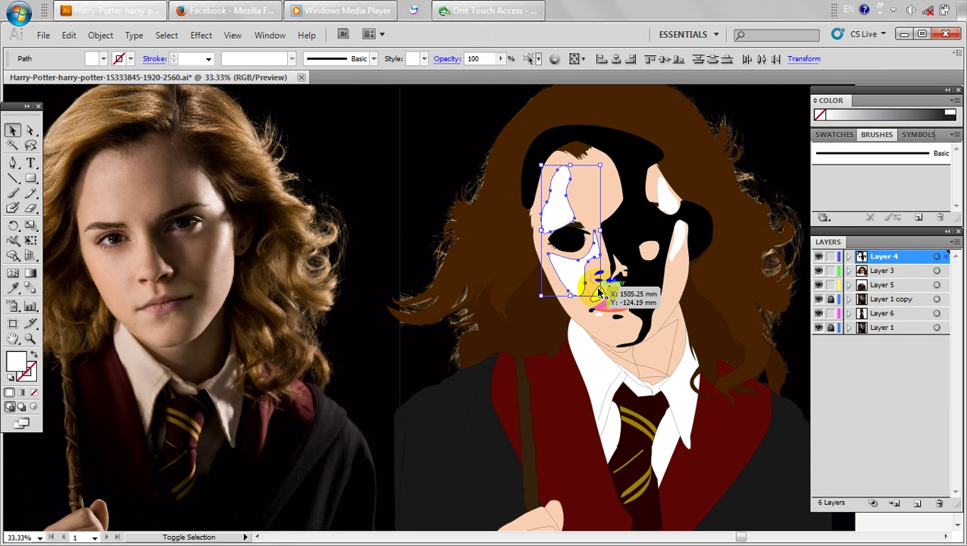
{"action": "left_click", "coordinate": [499, 58]}
{"action": "left_click_drag", "start_coordinate": [463, 72], "coordinate": [459, 74]}
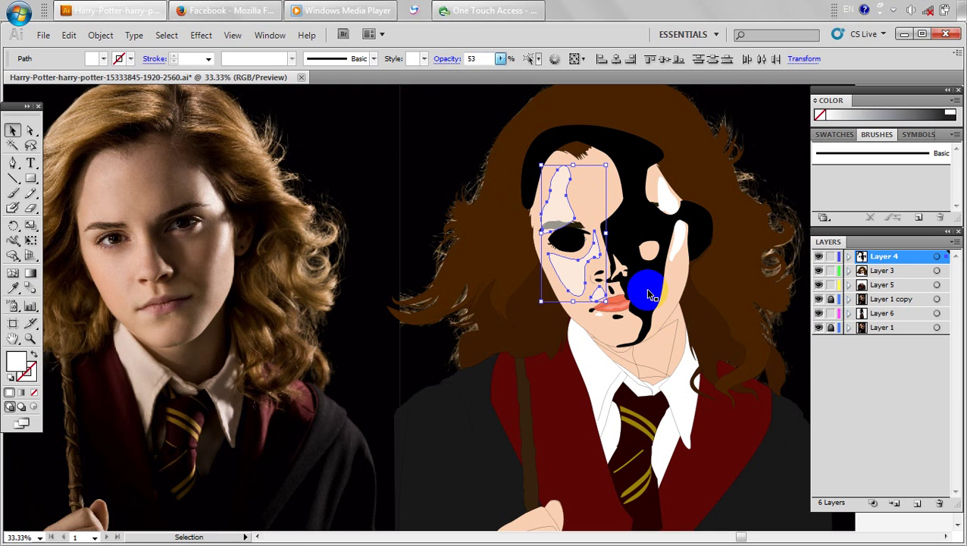
Set the large black face shadow and the black eye-socket shadow on the lit side to 29% opacity.
{"action": "left_click", "coordinate": [659, 283]}
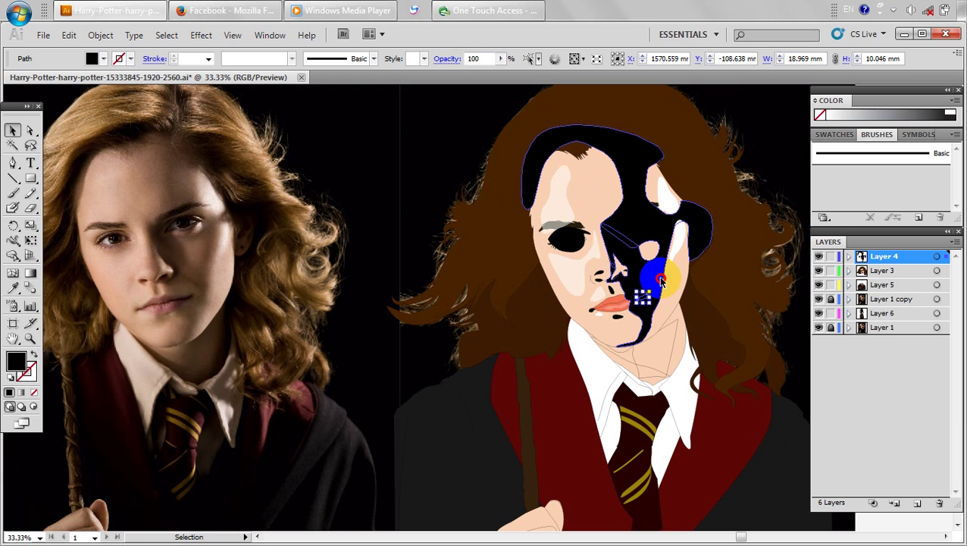
{"action": "left_click", "coordinate": [652, 281]}
{"action": "left_click", "coordinate": [578, 243], "text": "shift"}
{"action": "left_click", "coordinate": [578, 243], "text": "shift"}
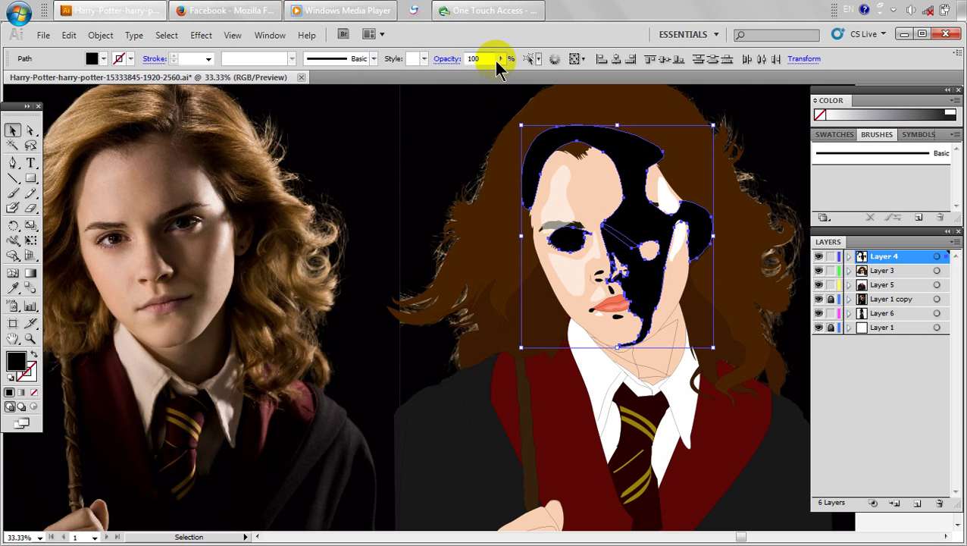
{"action": "left_click_drag", "start_coordinate": [498, 61], "coordinate": [451, 81]}
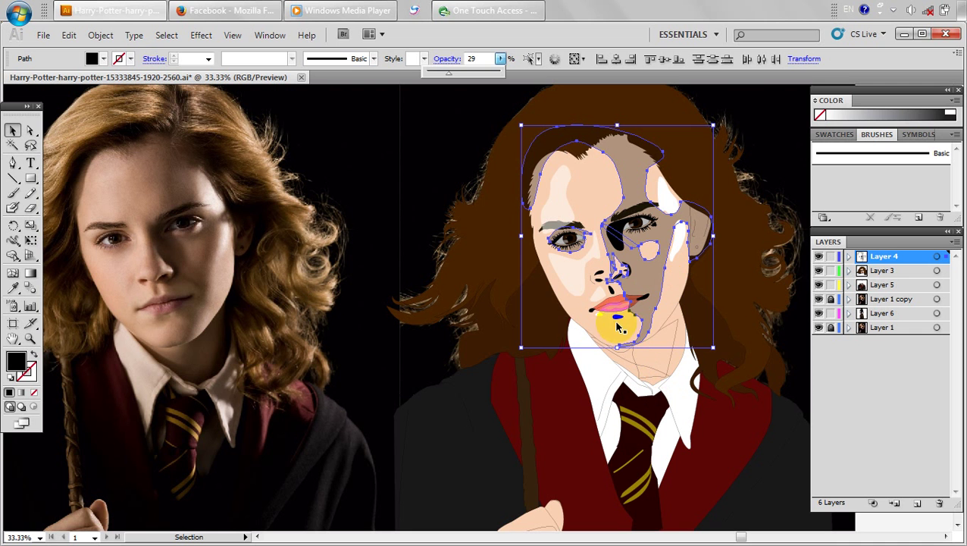
Copy the 29% black shadow appearance to the shapes below the lower lip, at the shaded mouth corner and between nose and lip.
{"action": "scroll", "coordinate": [623, 324], "scroll_direction": "up", "scroll_amount": 3}
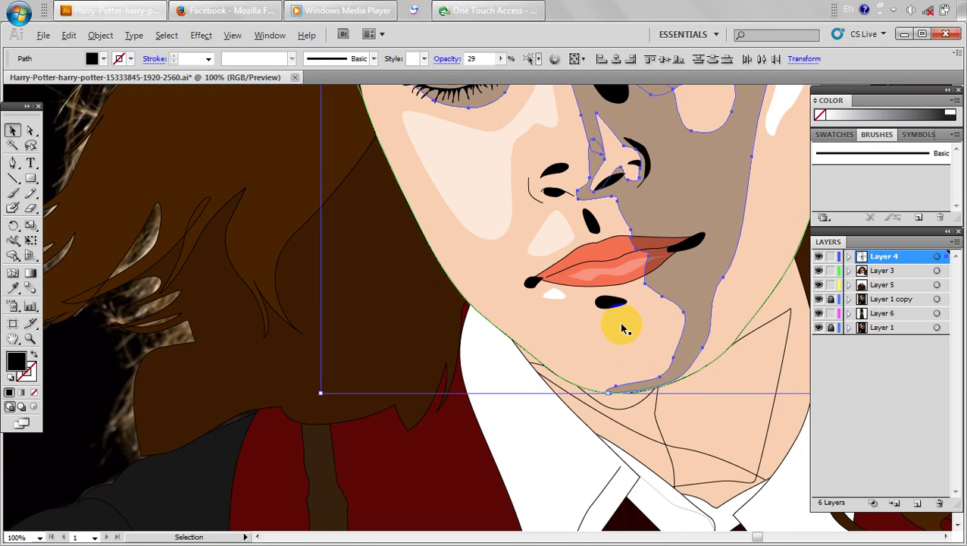
{"action": "left_click", "coordinate": [612, 305]}
{"action": "left_click", "coordinate": [686, 244], "text": "shift"}
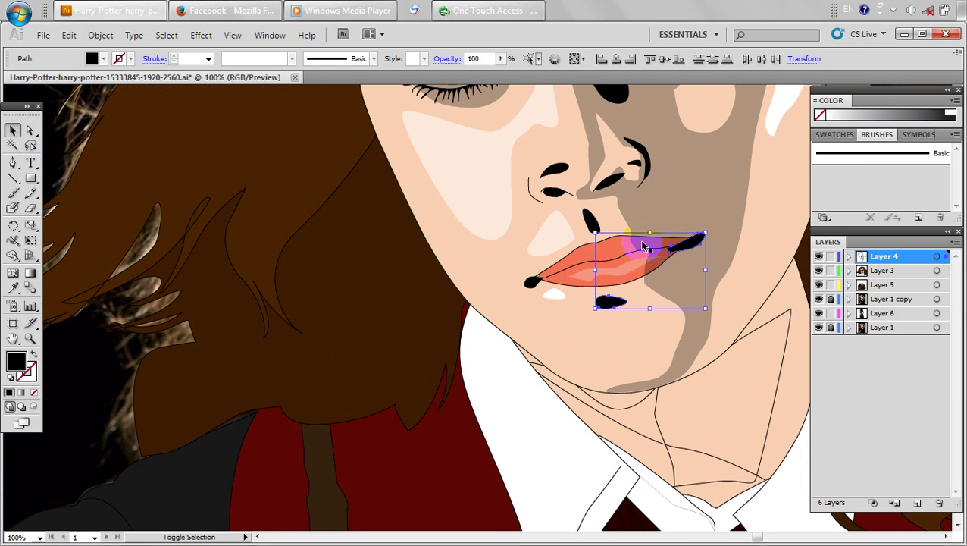
{"action": "left_click", "coordinate": [591, 220], "text": "shift"}
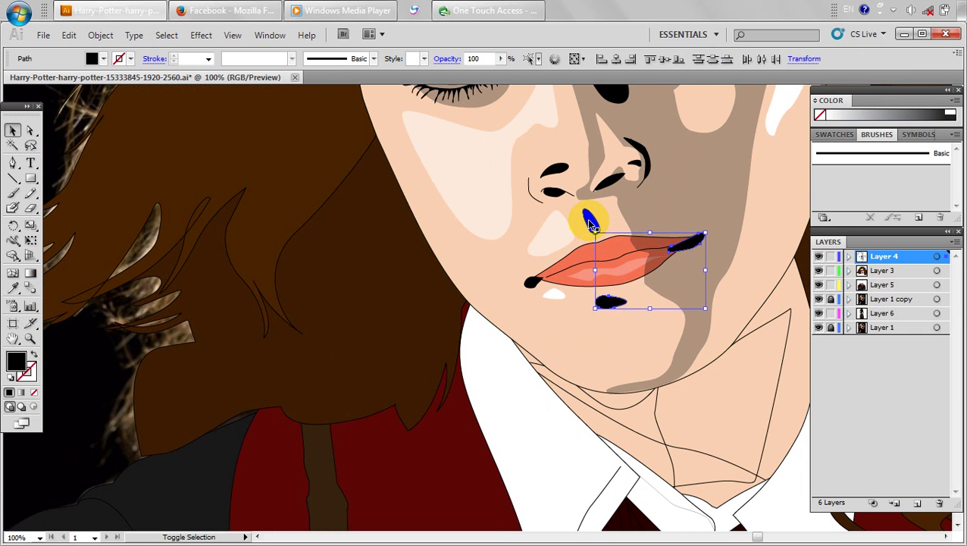
{"action": "left_click", "coordinate": [14, 296]}
{"action": "left_click", "coordinate": [471, 163]}
{"action": "left_click", "coordinate": [13, 130]}
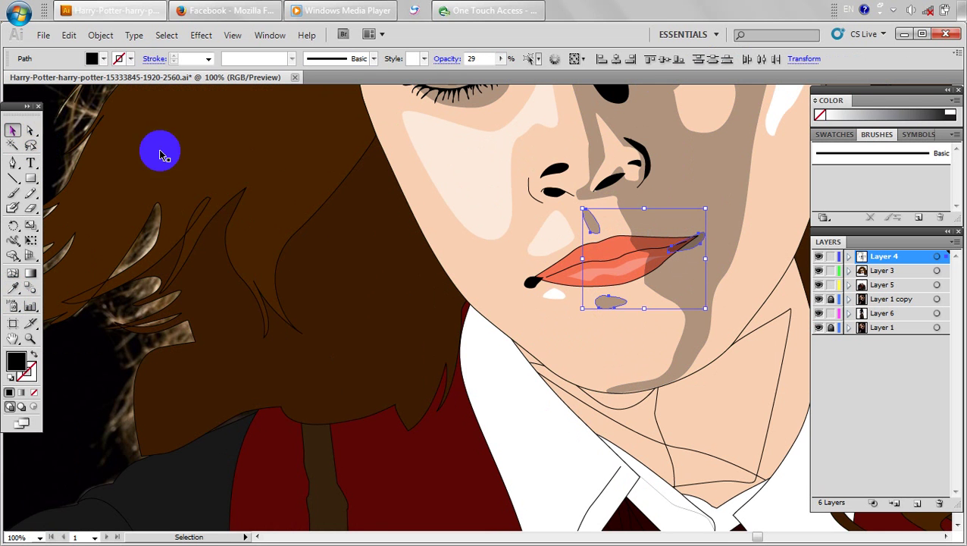
Copy the 29% shadow appearance to the nostril-wing curve, the shape beside the nose bridge and the lit-side mouth corner.
{"action": "left_click", "coordinate": [640, 157]}
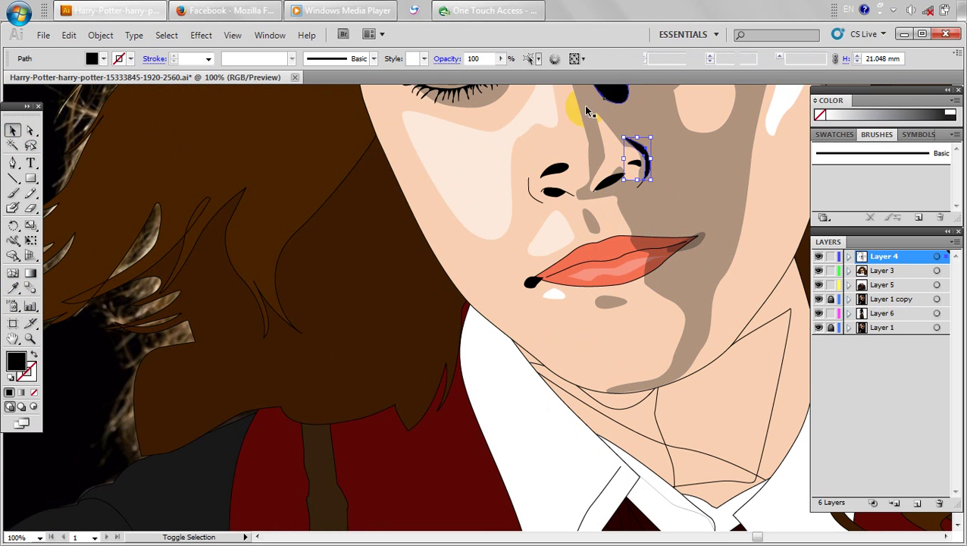
{"action": "left_click", "coordinate": [13, 291]}
{"action": "left_click", "coordinate": [675, 194]}
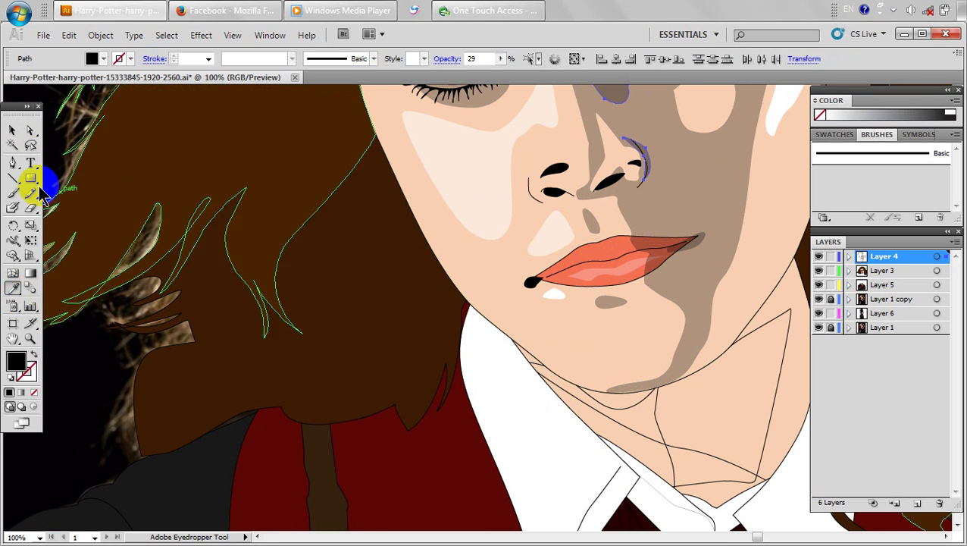
{"action": "left_click", "coordinate": [12, 131]}
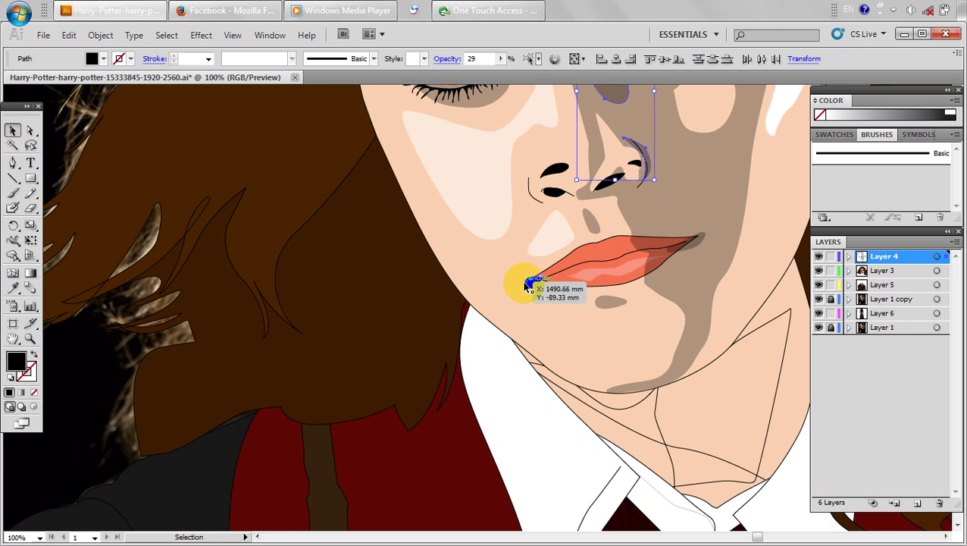
{"action": "left_click_drag", "start_coordinate": [529, 284], "coordinate": [529, 284]}
{"action": "left_click", "coordinate": [13, 289]}
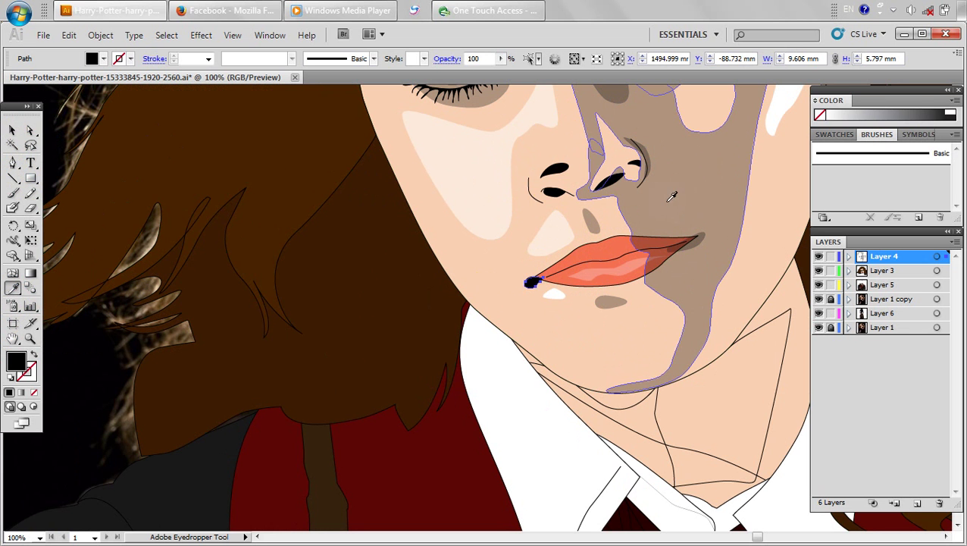
{"action": "left_click", "coordinate": [672, 196]}
{"action": "left_click", "coordinate": [13, 131]}
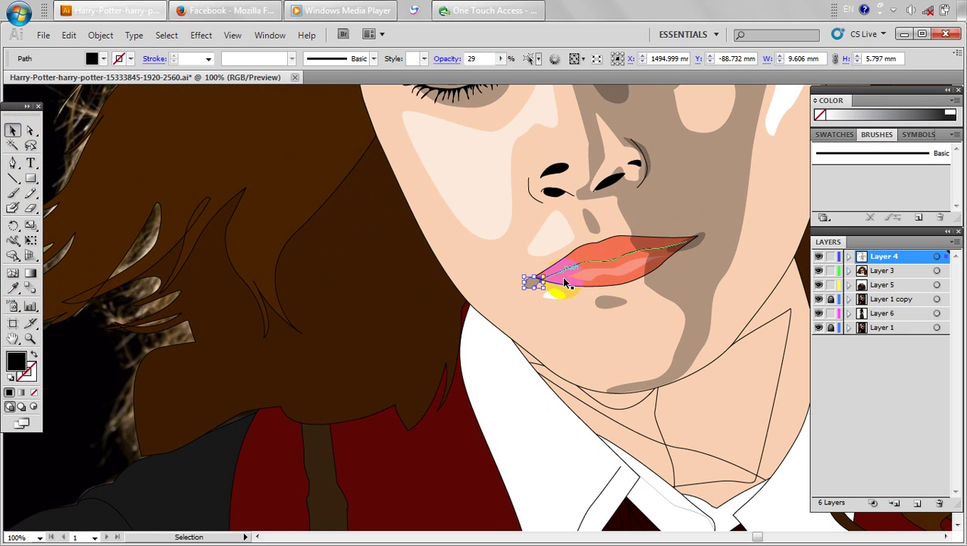
Copy the 53% white highlight appearance from above the upper lip to the small highlight under the lip corner and deselect it.
{"action": "left_click", "coordinate": [13, 289]}
{"action": "left_click", "coordinate": [557, 224]}
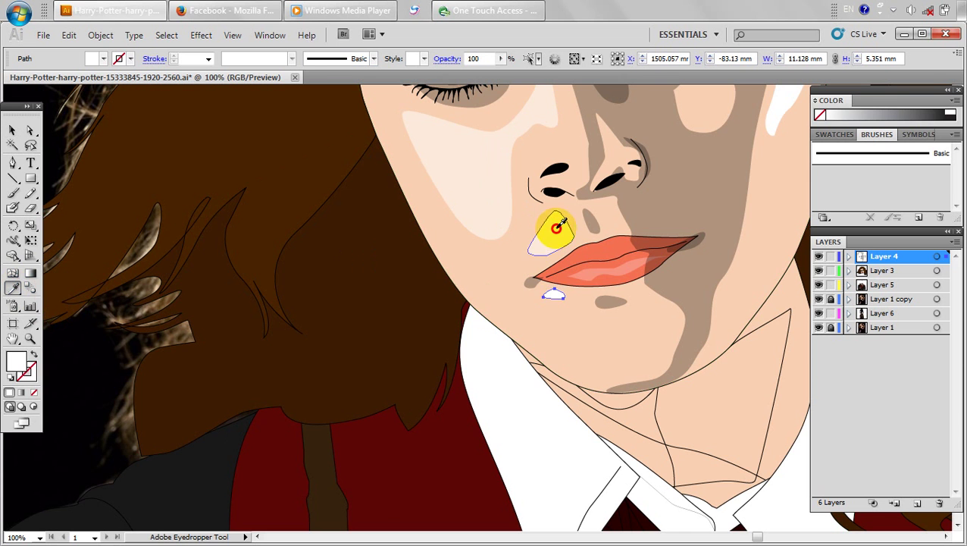
{"action": "key", "text": "ctrl+minus"}
{"action": "key", "text": "ctrl+minus"}
{"action": "left_click_drag", "start_coordinate": [450, 353], "coordinate": [591, 379]}
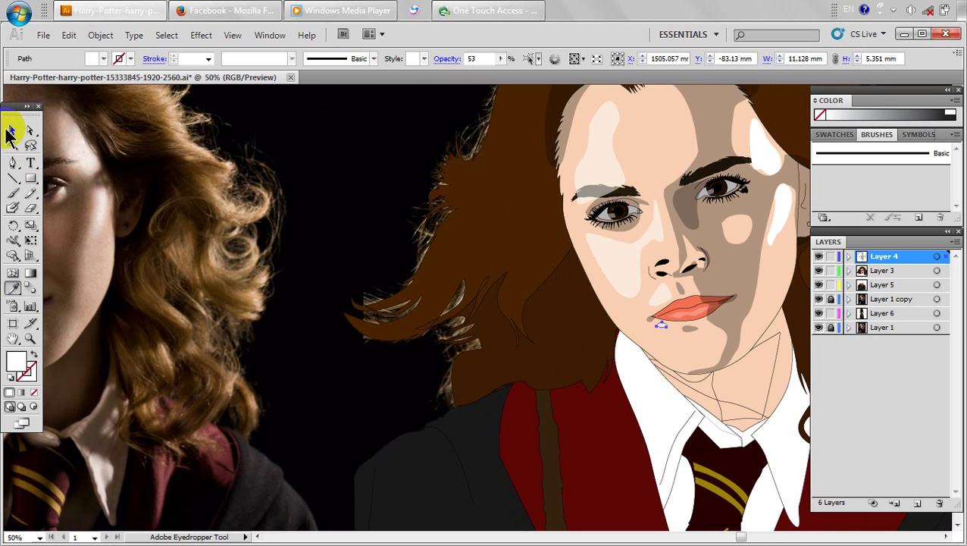
{"action": "left_click", "coordinate": [11, 134]}
{"action": "left_click", "coordinate": [324, 128]}
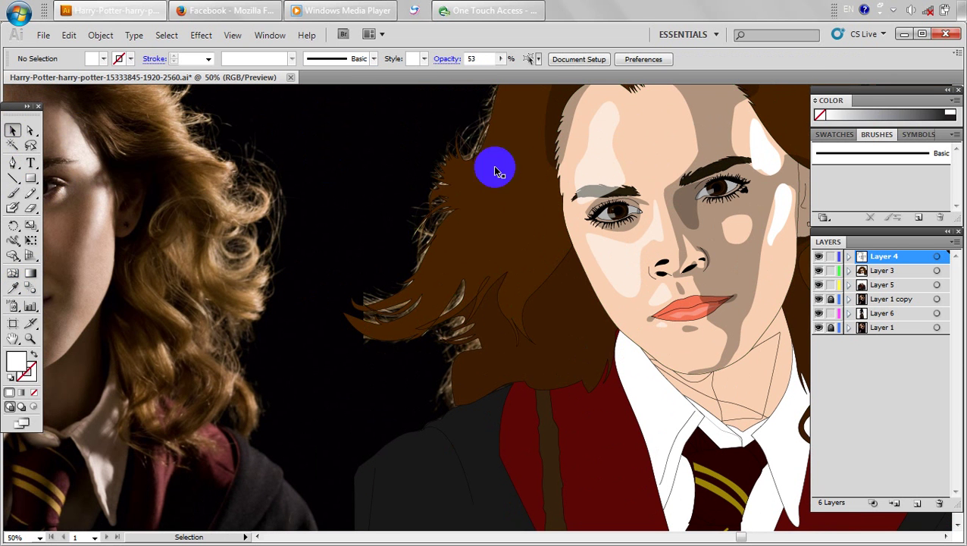
Set the white highlights at the shaded-side temple and cheek edge to 70% opacity and deselect them.
{"action": "scroll", "coordinate": [334, 183], "scroll_direction": "down", "scroll_amount": 2}
{"action": "scroll", "coordinate": [404, 191], "scroll_direction": "left", "scroll_amount": 2}
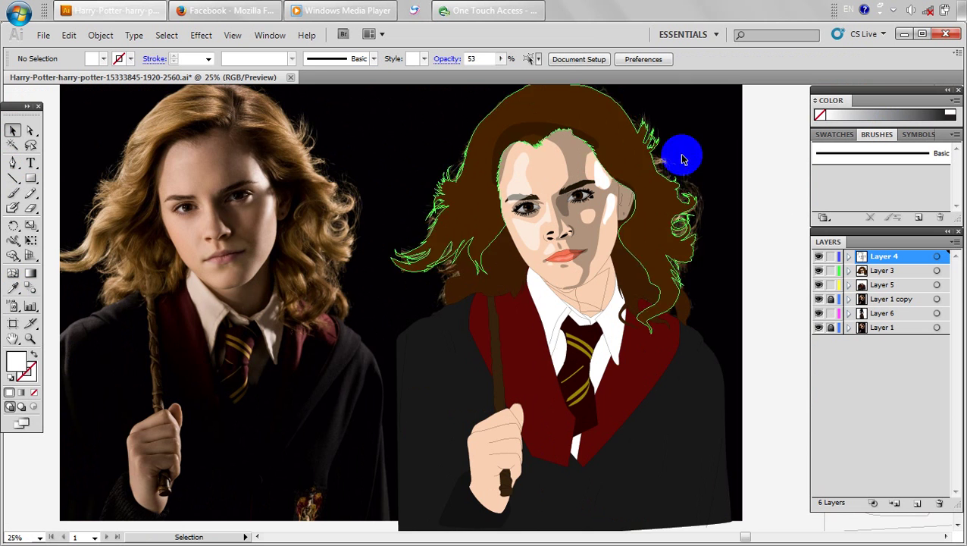
{"action": "scroll", "coordinate": [682, 159], "scroll_direction": "up", "scroll_amount": 2}
{"action": "left_click", "coordinate": [530, 194]}
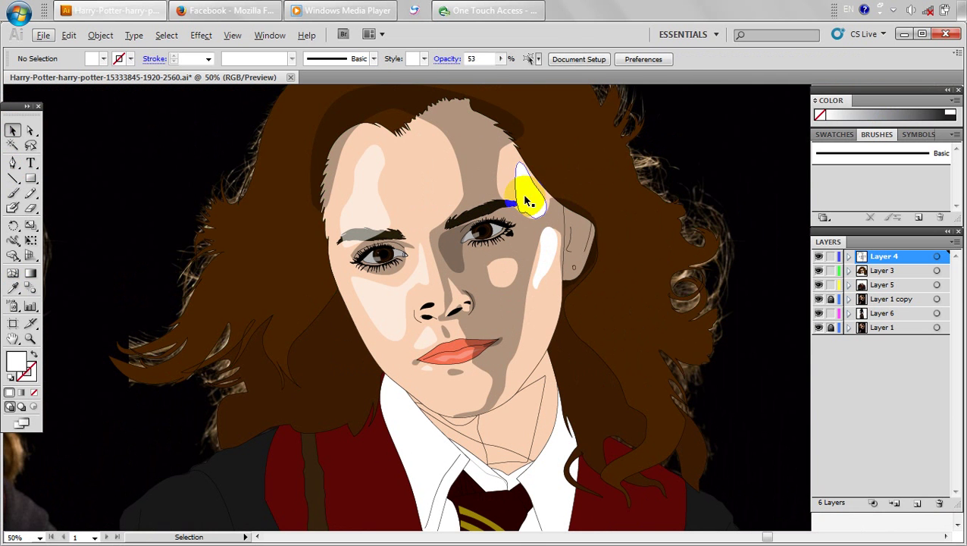
{"action": "left_click", "coordinate": [549, 258], "text": "shift"}
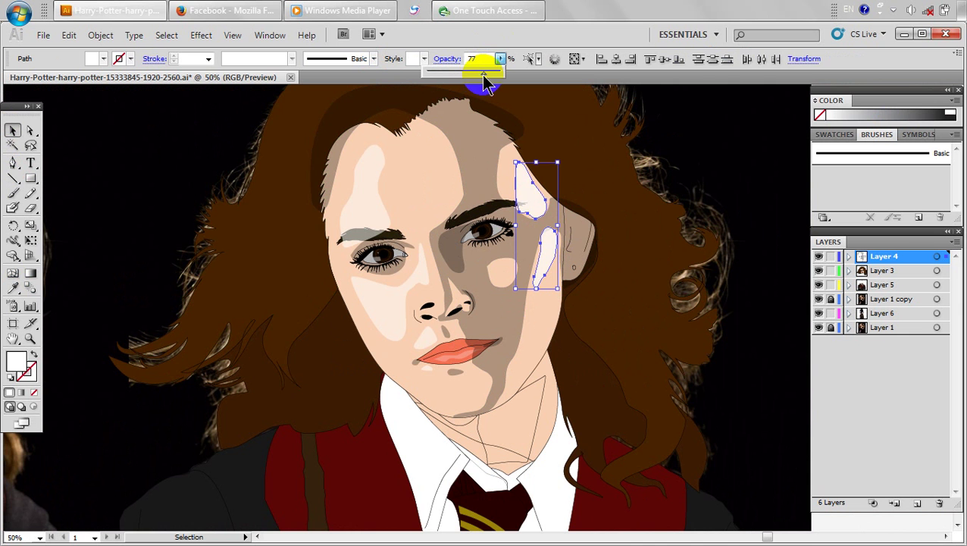
{"action": "left_click_drag", "start_coordinate": [478, 76], "coordinate": [477, 76]}
{"action": "left_click", "coordinate": [127, 227]}
{"action": "scroll", "coordinate": [135, 225], "scroll_direction": "down", "scroll_amount": 2}
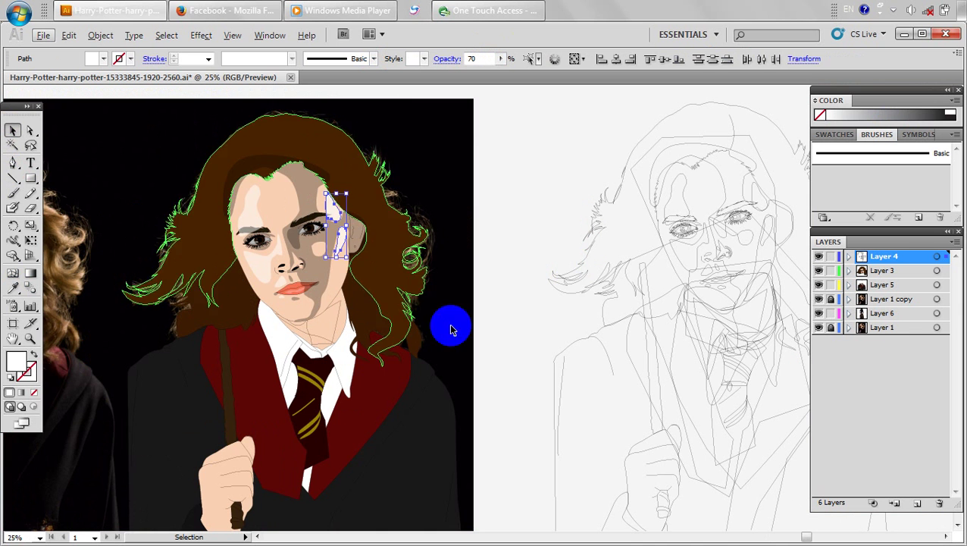
{"action": "left_click", "coordinate": [513, 189]}
{"action": "key", "text": "space"}
{"action": "left_click_drag", "start_coordinate": [326, 236], "coordinate": [504, 247]}
{"action": "left_click_drag", "start_coordinate": [326, 290], "coordinate": [283, 287]}
{"action": "left_click", "coordinate": [665, 168]}
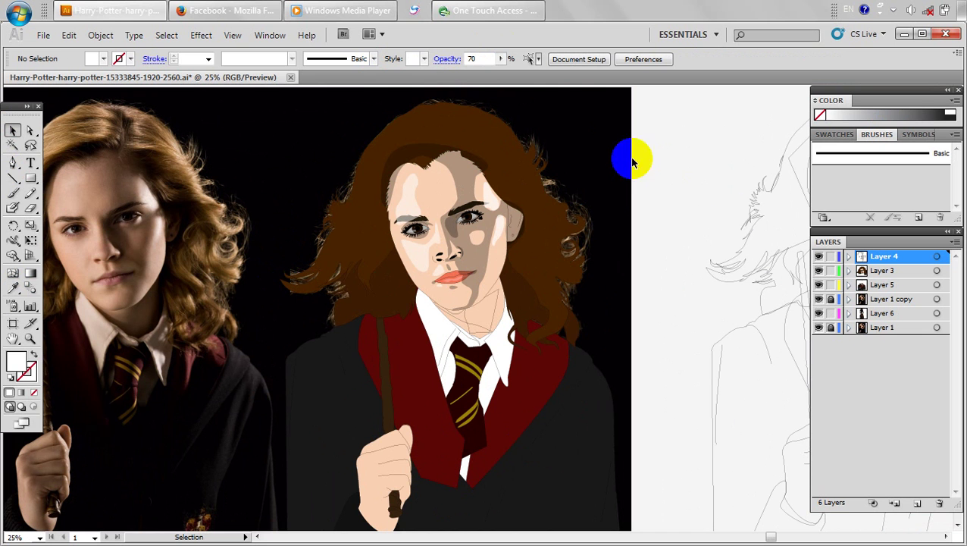
Copy the 29% black shadow appearance from the face to the outlined shadow shapes on the neck.
{"action": "left_click", "coordinate": [493, 319]}
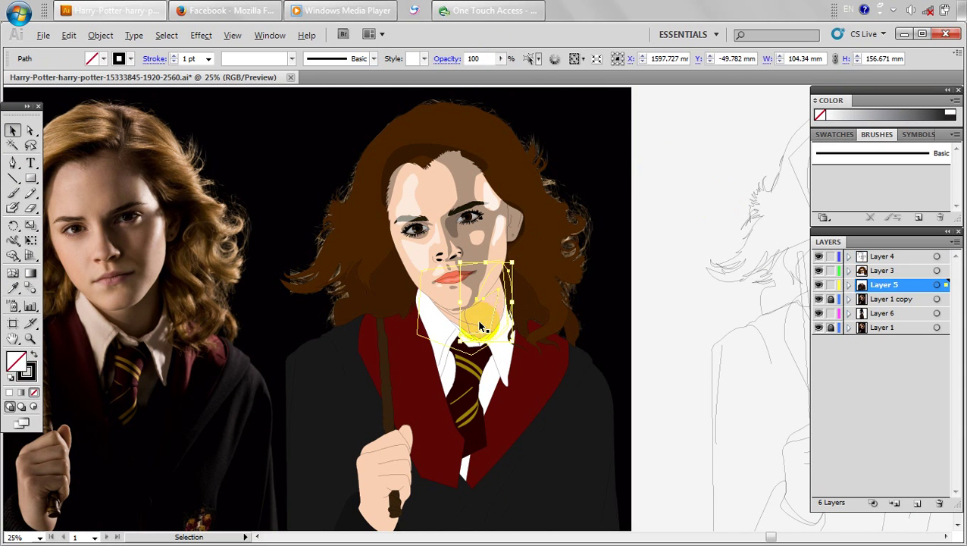
{"action": "scroll", "coordinate": [481, 322], "scroll_direction": "up", "scroll_amount": 2}
{"action": "left_click", "coordinate": [467, 334], "text": "shift"}
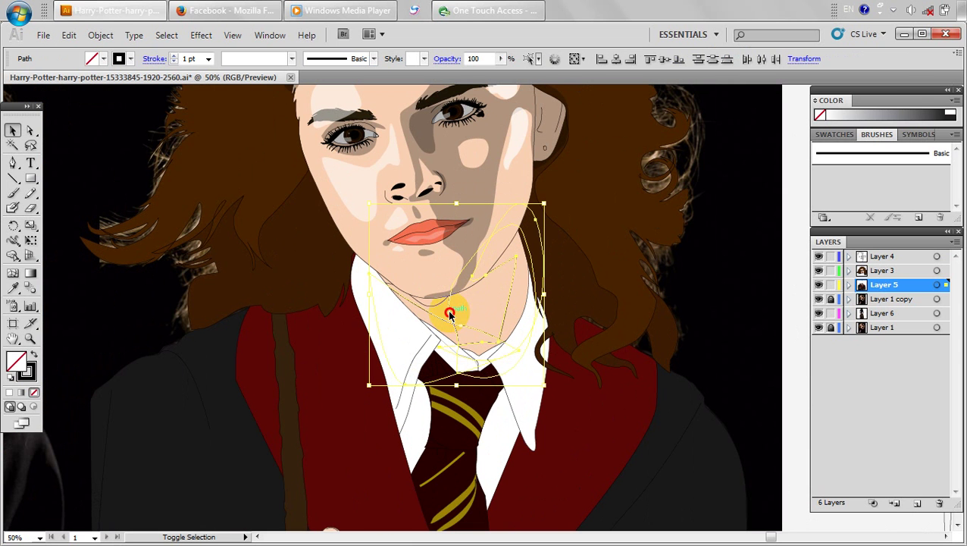
{"action": "left_click", "coordinate": [13, 288]}
{"action": "left_click", "coordinate": [514, 162]}
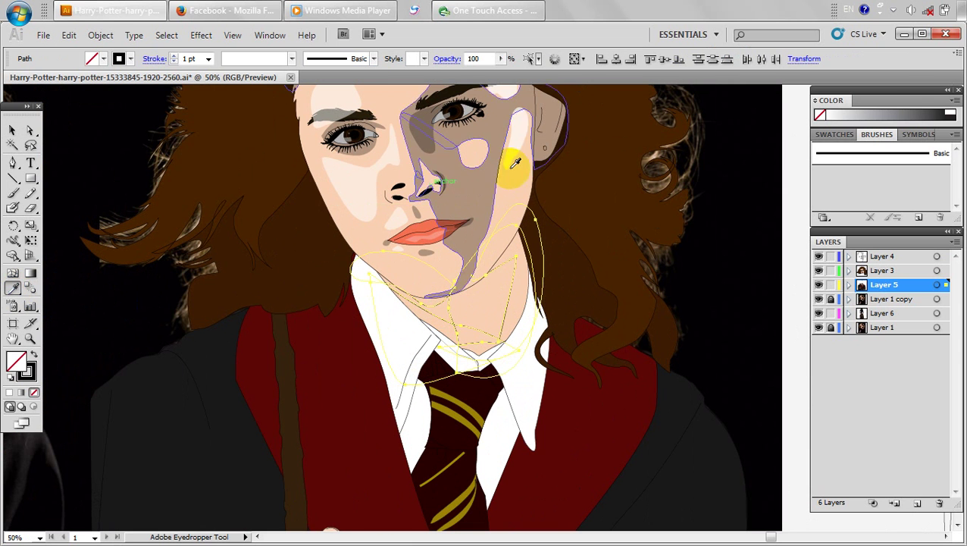
{"action": "left_click", "coordinate": [12, 130]}
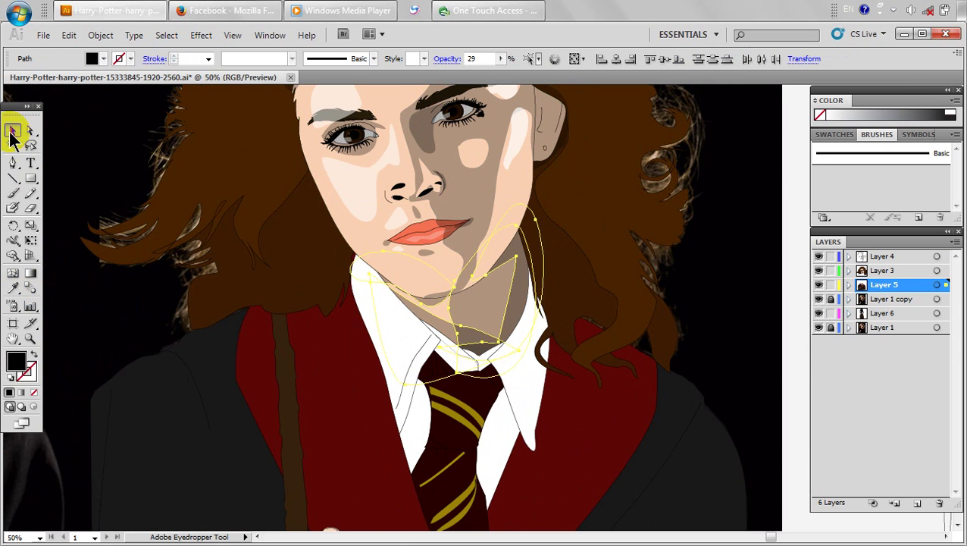
{"action": "left_click", "coordinate": [247, 151]}
Copy the white forehead highlight's appearance to the neck shape below the lit side of the jaw and set its opacity to 25%.
{"action": "scroll", "coordinate": [464, 230], "scroll_direction": "up", "scroll_amount": 1}
{"action": "left_click", "coordinate": [430, 333]}
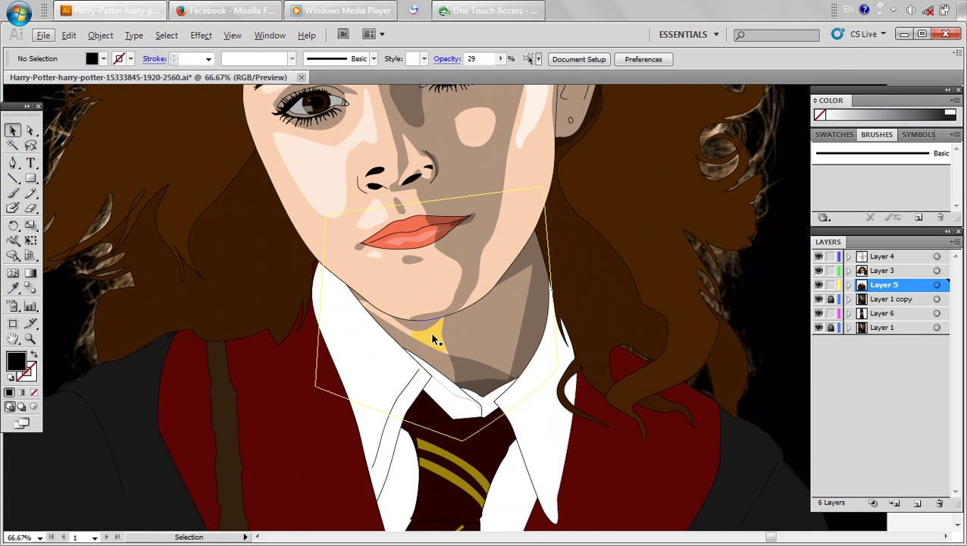
{"action": "left_click", "coordinate": [423, 332]}
{"action": "scroll", "coordinate": [373, 339], "scroll_direction": "down", "scroll_amount": 3}
{"action": "mouse_move", "coordinate": [209, 440]}
{"action": "left_mouse_down"}
{"action": "mouse_move", "coordinate": [710, 406]}
{"action": "mouse_move", "coordinate": [449, 405]}
{"action": "left_mouse_up"}
{"action": "scroll", "coordinate": [302, 302], "scroll_direction": "up", "scroll_amount": 1}
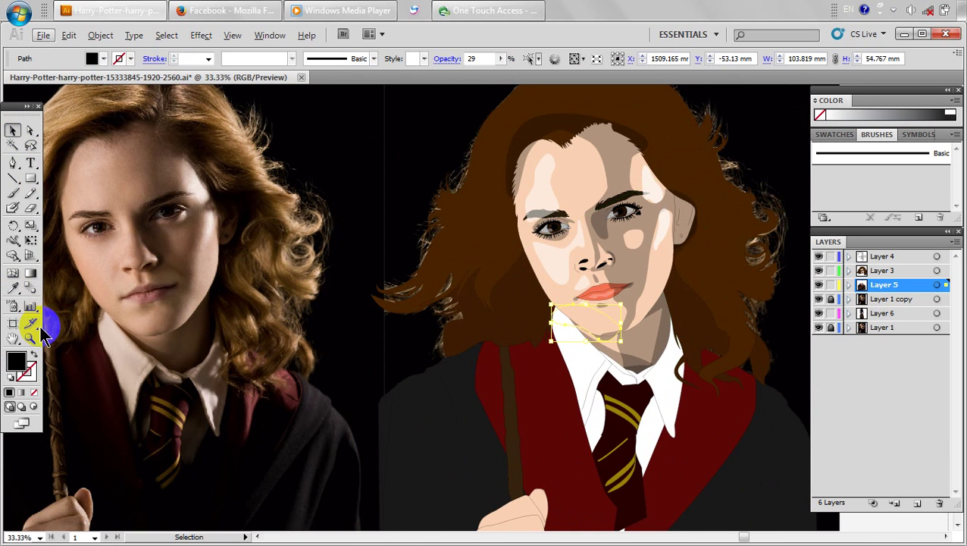
{"action": "left_click", "coordinate": [12, 288]}
{"action": "left_click", "coordinate": [551, 184]}
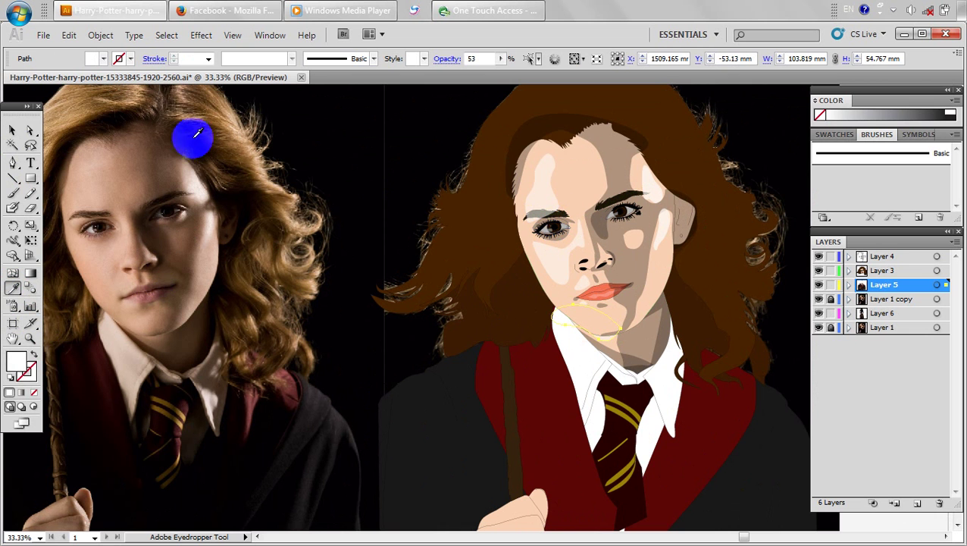
{"action": "left_click", "coordinate": [500, 58]}
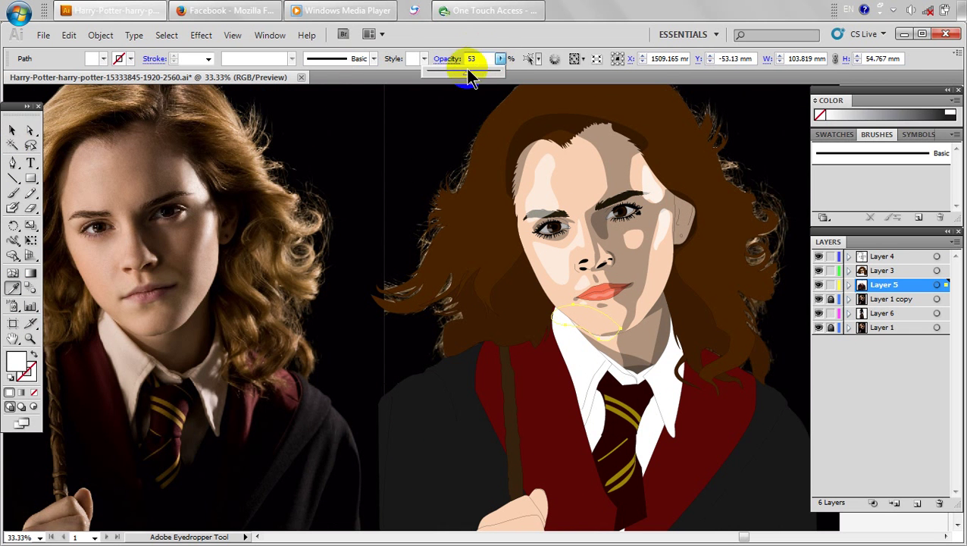
{"action": "left_click", "coordinate": [446, 73]}
{"action": "left_click", "coordinate": [13, 131]}
{"action": "left_click", "coordinate": [220, 181]}
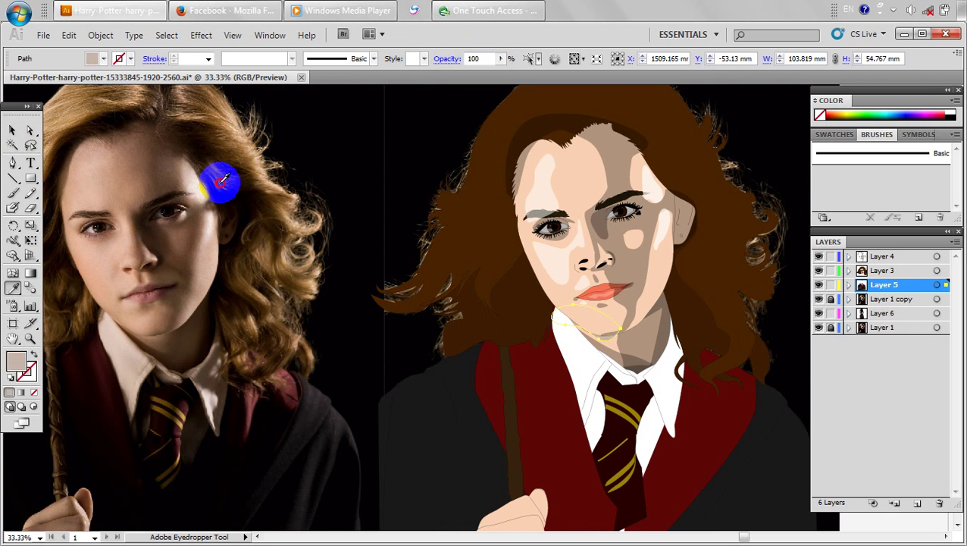
{"action": "left_click", "coordinate": [12, 130]}
{"action": "left_click", "coordinate": [280, 202]}
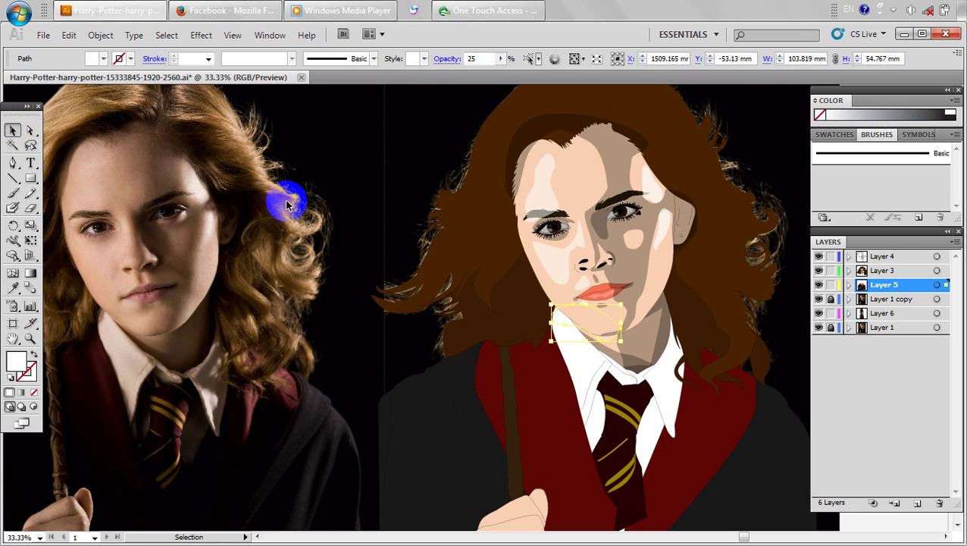
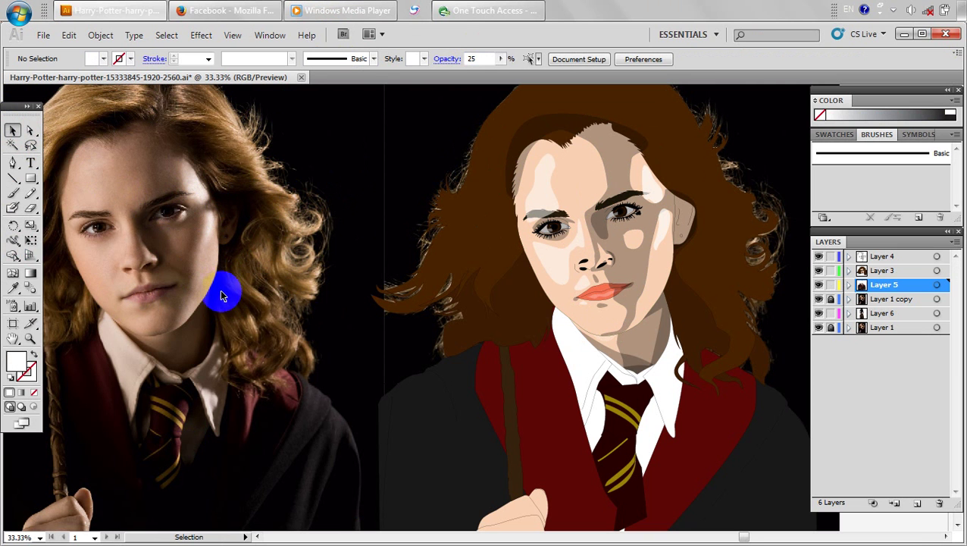
{"action": "left_click", "coordinate": [212, 266]}
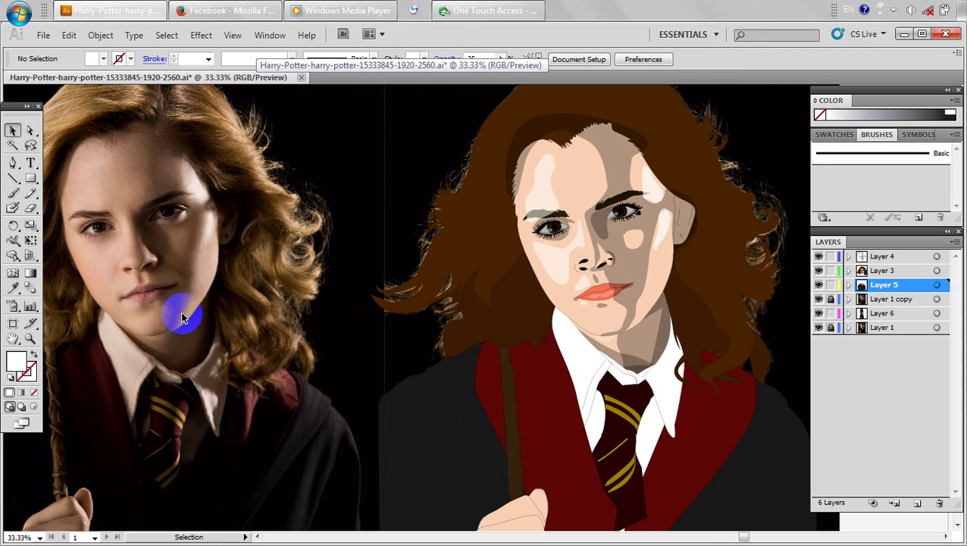
Copy the 53% white highlight appearance from the lit cheek to the small black shape above the lit-side nostril.
{"action": "scroll", "coordinate": [566, 244], "scroll_direction": "up", "scroll_amount": 2}
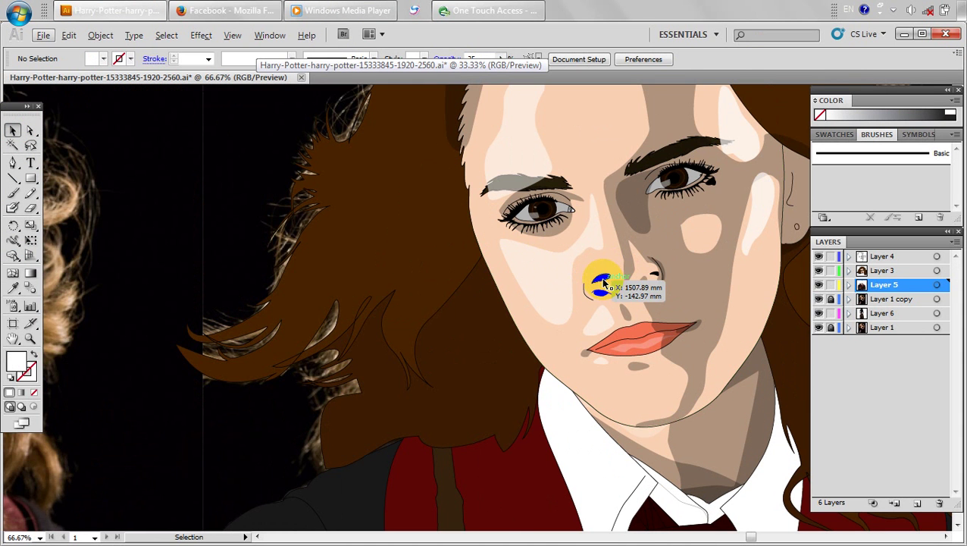
{"action": "left_click", "coordinate": [600, 278]}
{"action": "left_click", "coordinate": [13, 289]}
{"action": "left_click", "coordinate": [540, 282]}
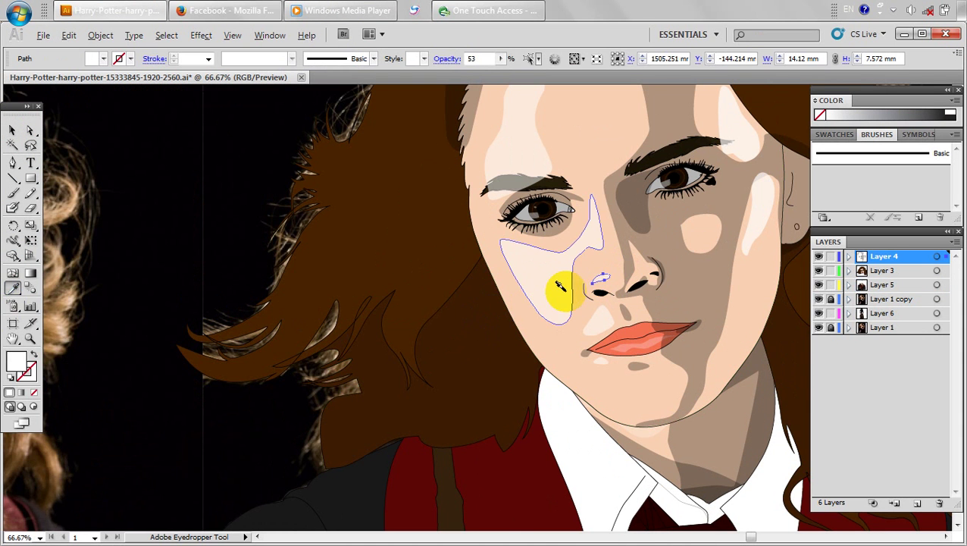
{"action": "scroll", "coordinate": [523, 303], "scroll_direction": "up", "scroll_amount": 1}
{"action": "left_click_drag", "start_coordinate": [522, 303], "coordinate": [392, 327]}
{"action": "scroll", "coordinate": [303, 330], "scroll_direction": "down", "scroll_amount": 1}
{"action": "left_click", "coordinate": [12, 129]}
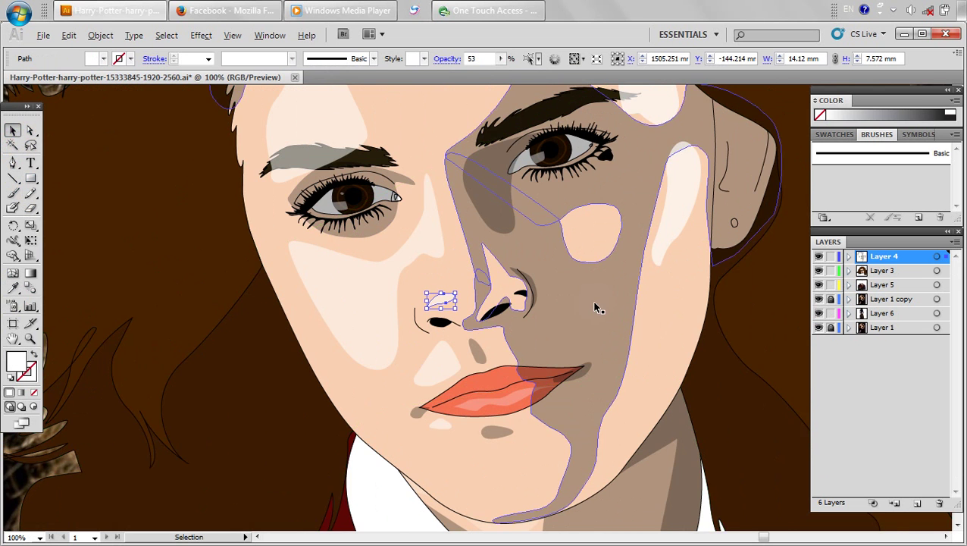
Copy the 70% white highlight appearance from the temple to the small black shape on the shaded nostril wing and deselect it.
{"action": "scroll", "coordinate": [523, 303], "scroll_direction": "up", "scroll_amount": 3}
{"action": "left_click", "coordinate": [453, 285]}
{"action": "scroll", "coordinate": [447, 296], "scroll_direction": "down", "scroll_amount": 6}
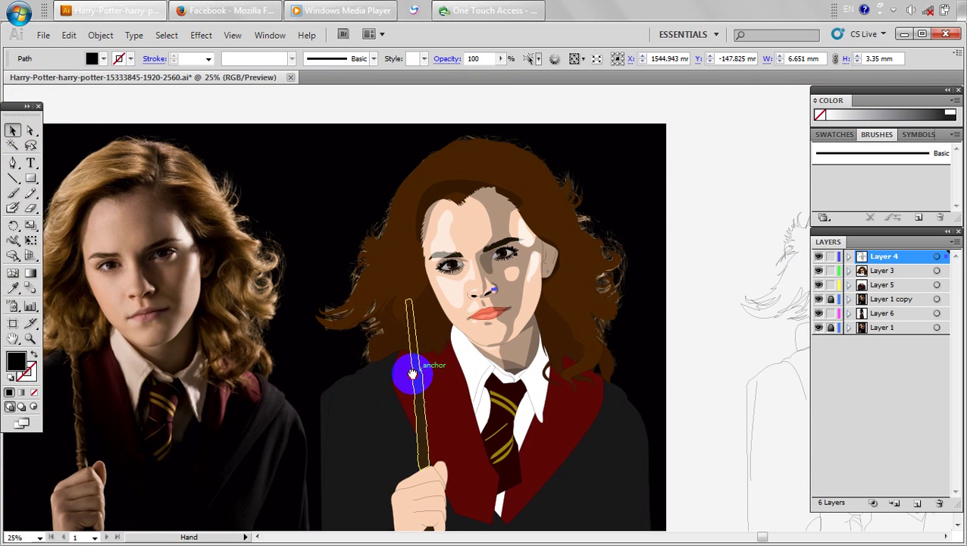
{"action": "left_click", "coordinate": [13, 288]}
{"action": "scroll", "coordinate": [496, 287], "scroll_direction": "up", "scroll_amount": 1}
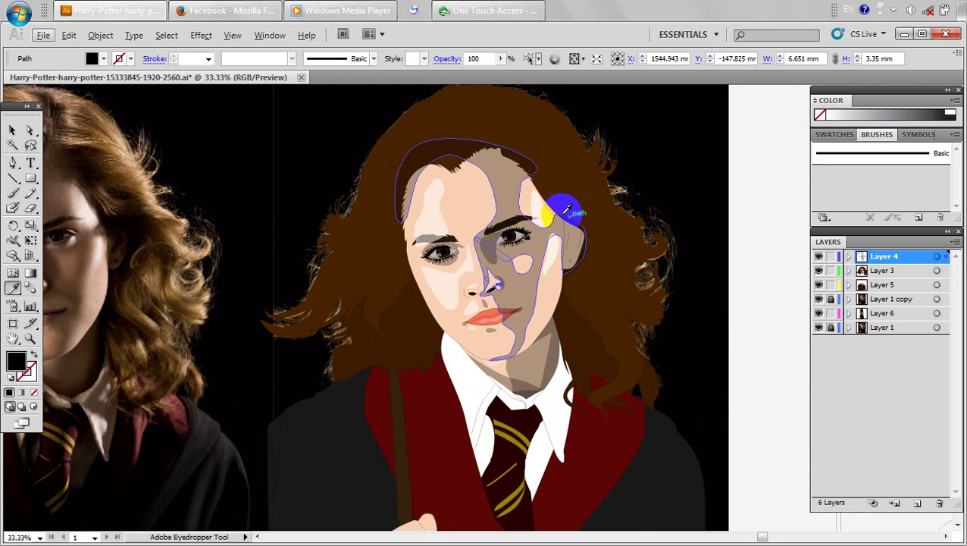
{"action": "left_click", "coordinate": [546, 206]}
{"action": "left_click", "coordinate": [12, 130]}
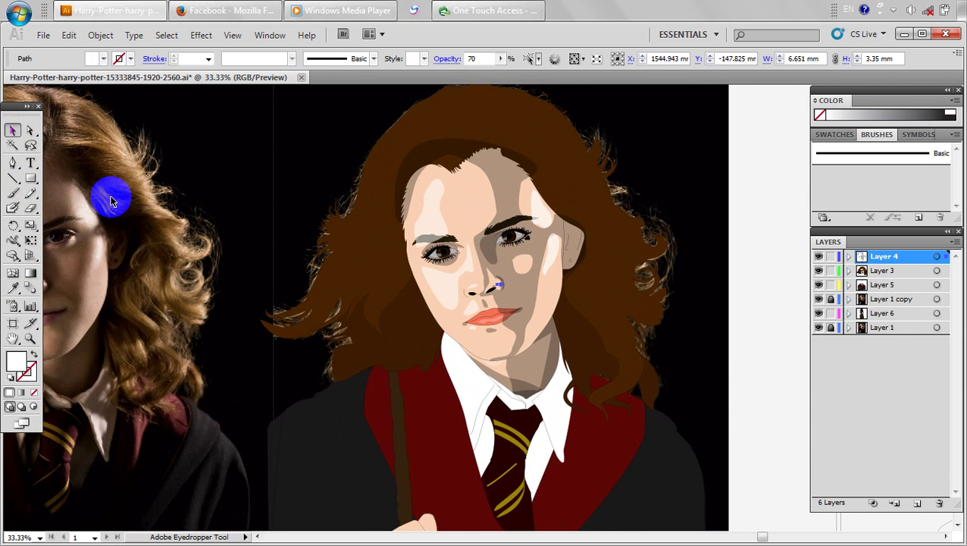
{"action": "left_click", "coordinate": [173, 274]}
{"action": "left_click_drag", "start_coordinate": [172, 275], "coordinate": [262, 304]}
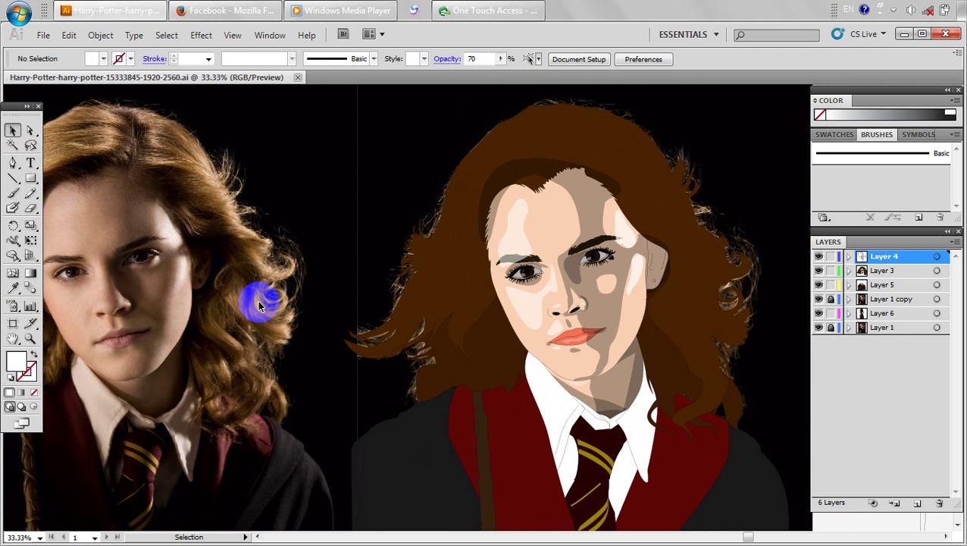
Set the black shadow around the lit-side eye to 17% opacity and deselect it.
{"action": "scroll", "coordinate": [421, 246], "scroll_direction": "up", "scroll_amount": 2}
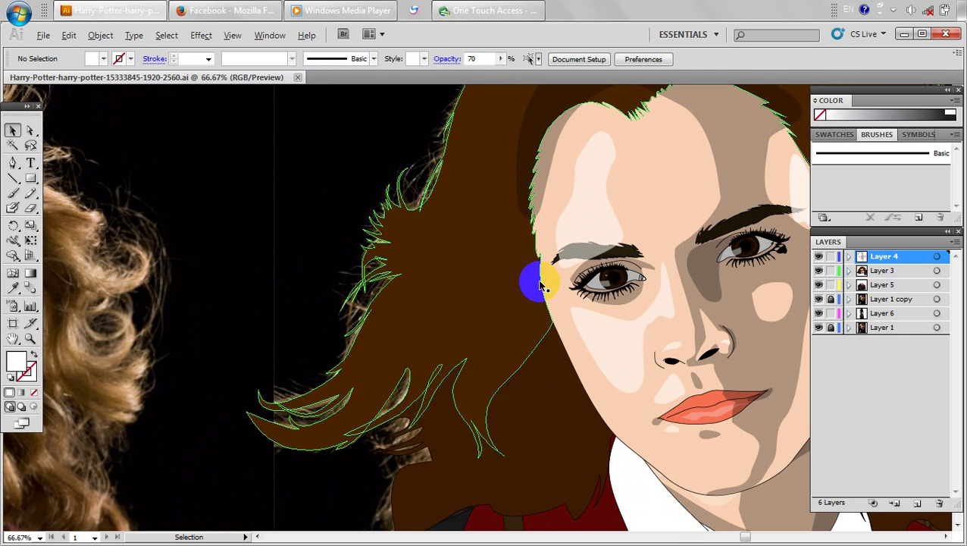
{"action": "left_click", "coordinate": [636, 304]}
{"action": "double_click", "coordinate": [23, 363]}
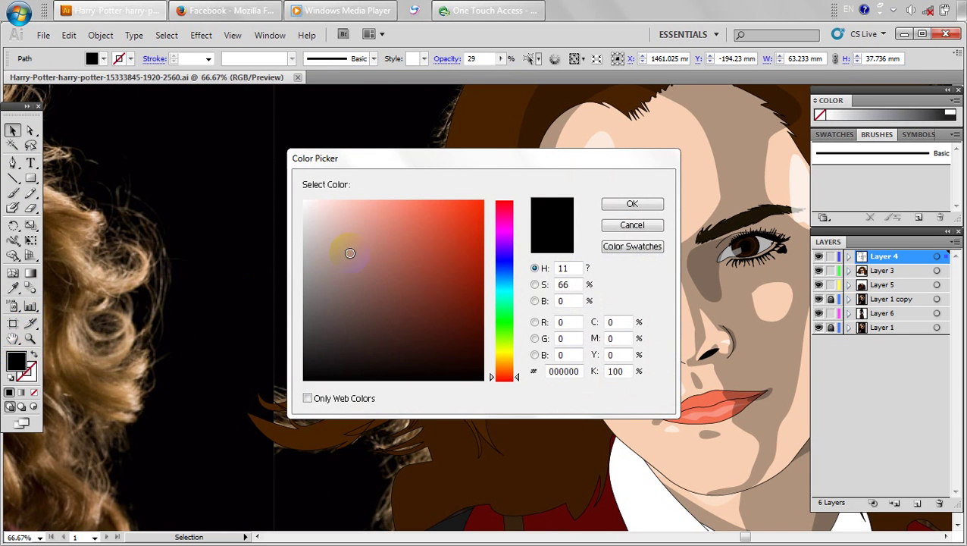
{"action": "left_click", "coordinate": [632, 226]}
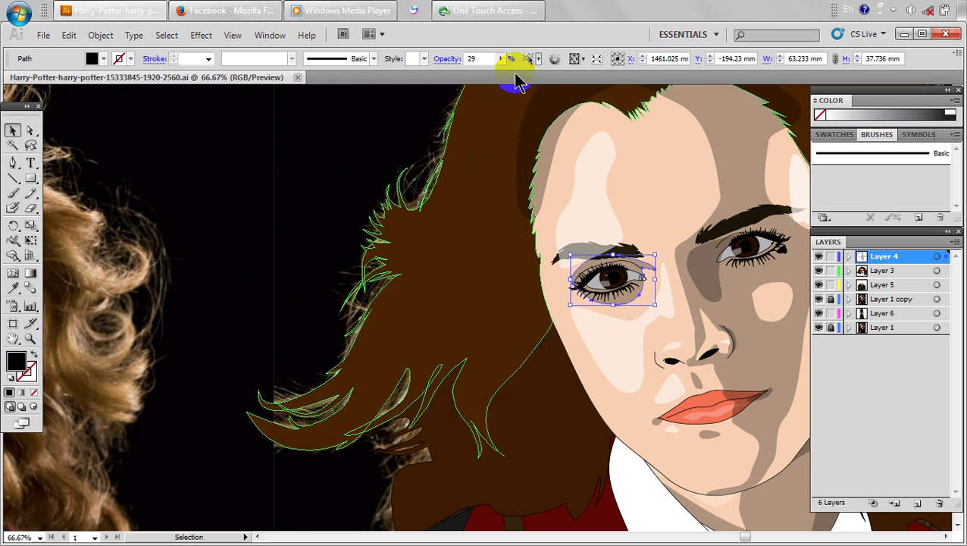
{"action": "left_click", "coordinate": [500, 58]}
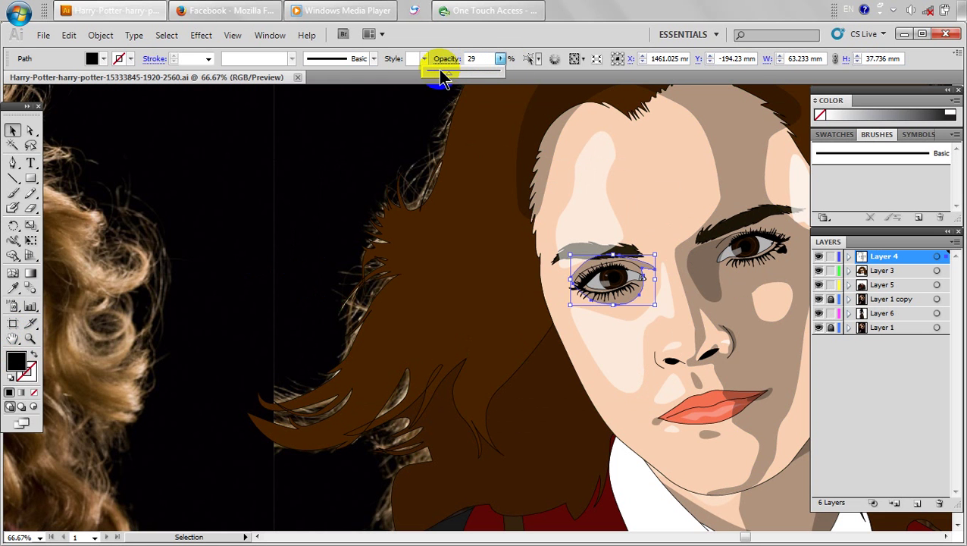
{"action": "left_click_drag", "start_coordinate": [442, 78], "coordinate": [438, 78]}
{"action": "left_click", "coordinate": [11, 129]}
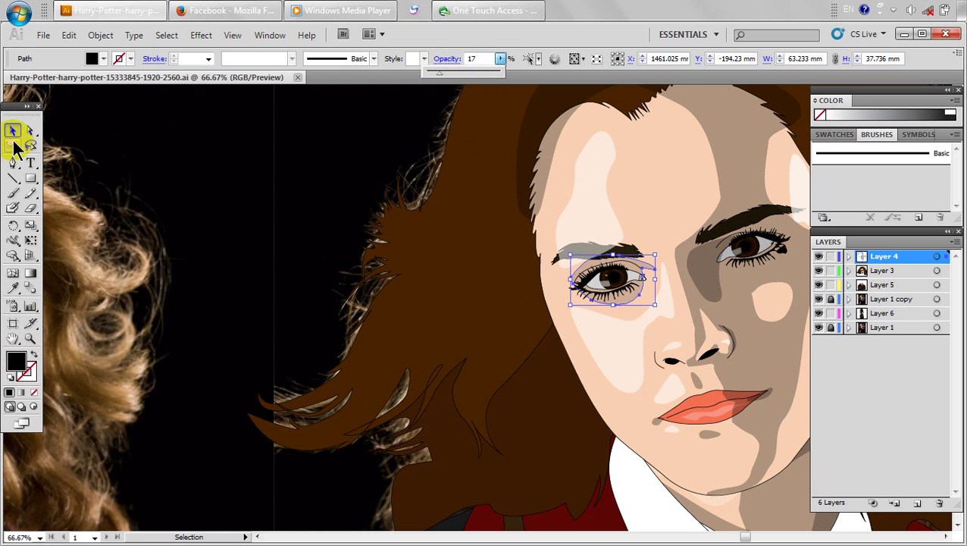
{"action": "left_click", "coordinate": [184, 196]}
{"action": "scroll", "coordinate": [189, 218], "scroll_direction": "down", "scroll_amount": 2}
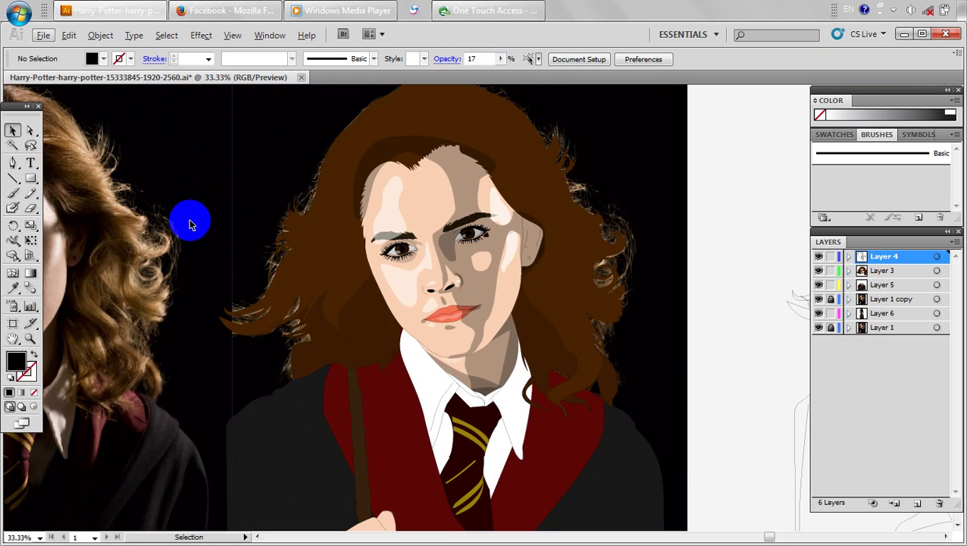
Set the large black face shadow to 19% opacity and deselect it.
{"action": "left_click_drag", "start_coordinate": [182, 386], "coordinate": [209, 376]}
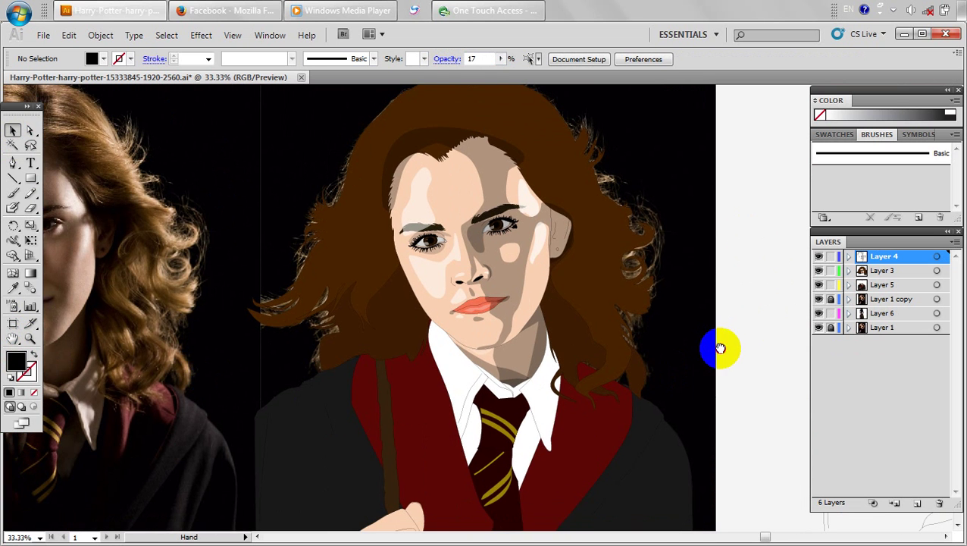
{"action": "left_click_drag", "start_coordinate": [720, 348], "coordinate": [726, 356]}
{"action": "scroll", "coordinate": [724, 354], "scroll_direction": "down", "scroll_amount": 1}
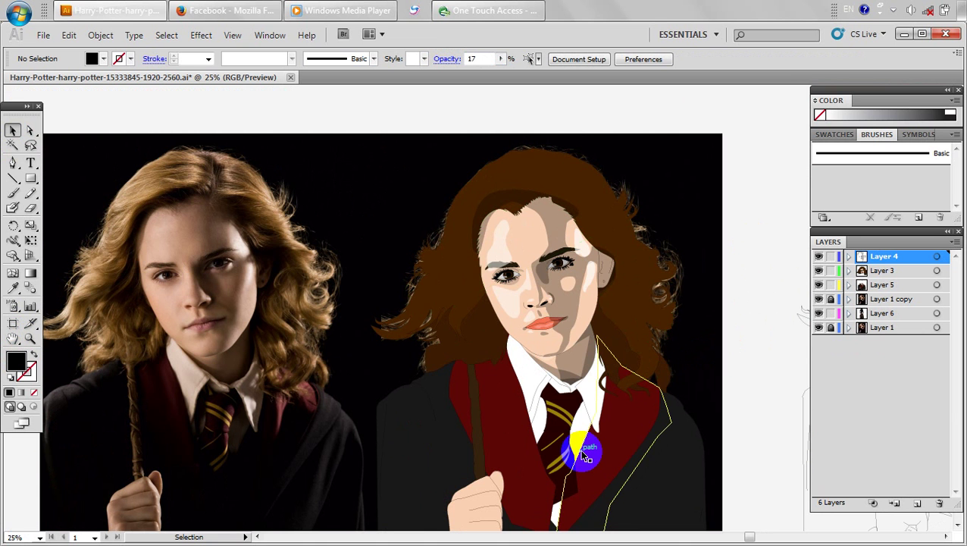
{"action": "left_click", "coordinate": [561, 203]}
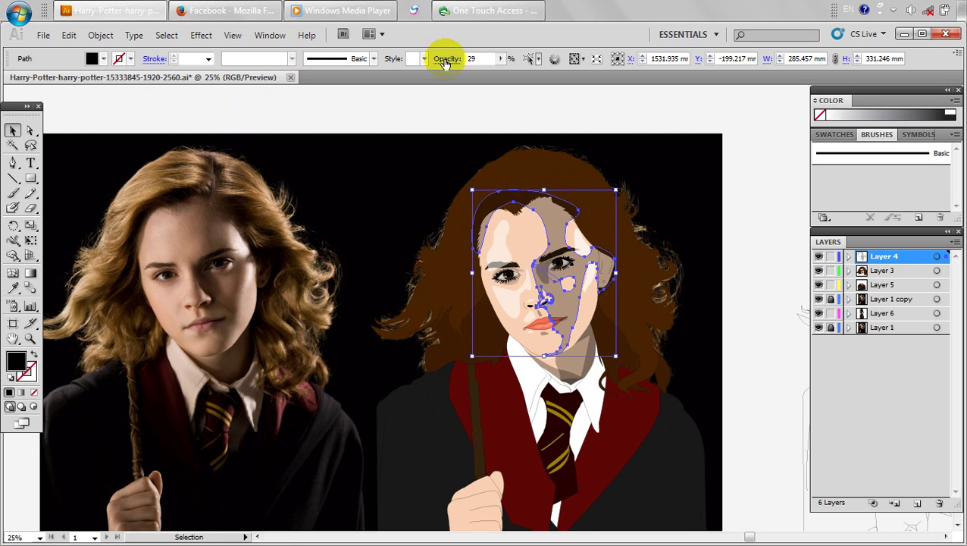
{"action": "left_click_drag", "start_coordinate": [442, 74], "coordinate": [439, 73]}
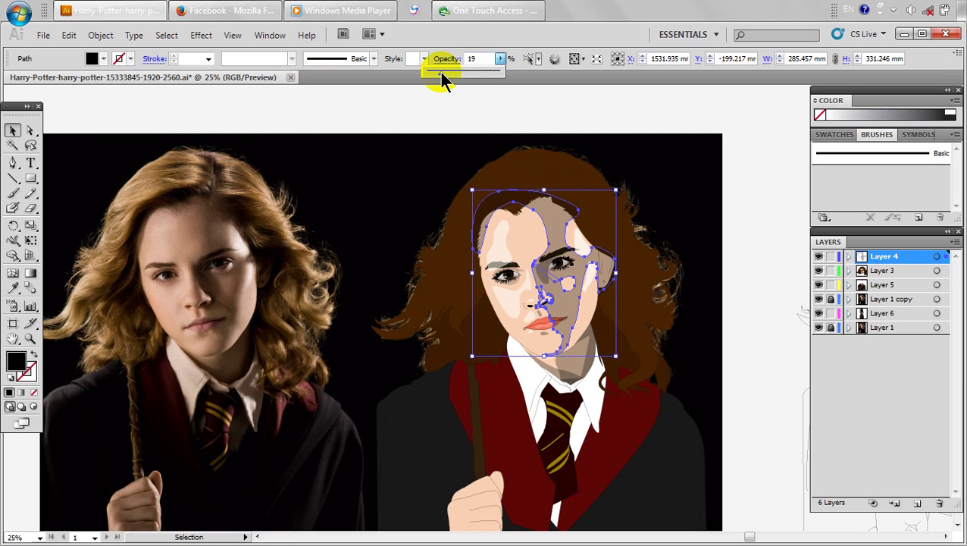
{"action": "left_click", "coordinate": [755, 275]}
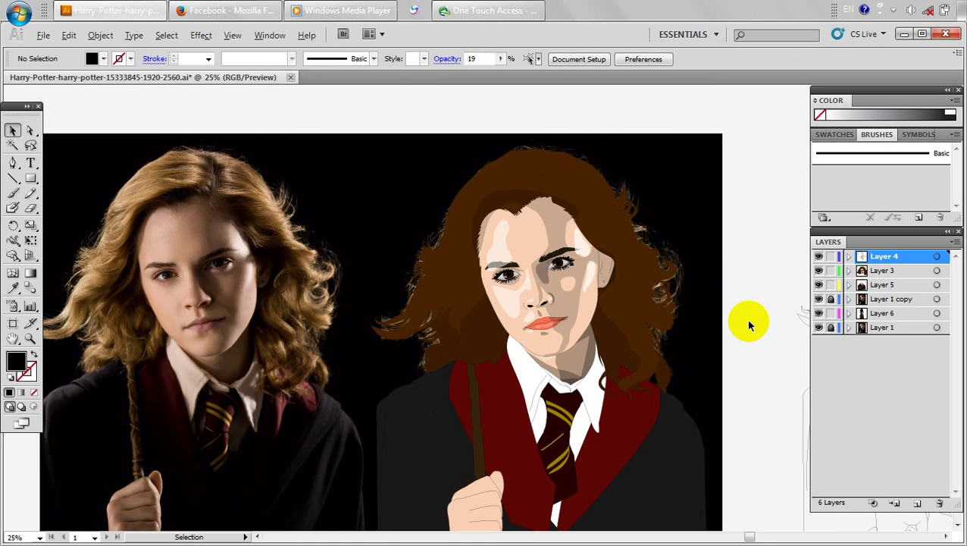
Extend the dark shadow beside the shaded eye's inner corner down along the nose by moving its lower anchor points.
{"action": "scroll", "coordinate": [748, 322], "scroll_direction": "up", "scroll_amount": 1}
{"action": "scroll", "coordinate": [541, 415], "scroll_direction": "down", "scroll_amount": 1}
{"action": "key", "text": "alt+space"}
{"action": "left_click_drag", "start_coordinate": [540, 414], "coordinate": [606, 426]}
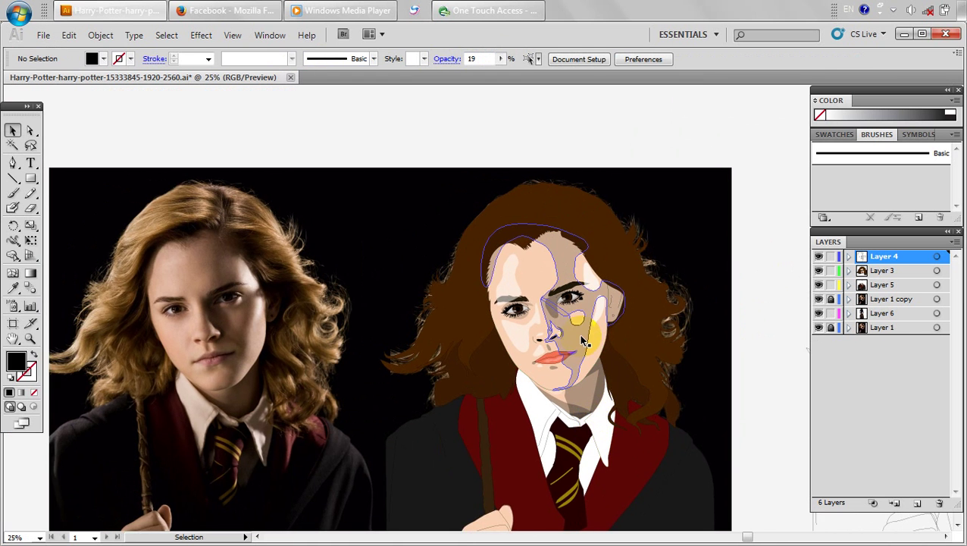
{"action": "scroll", "coordinate": [583, 339], "scroll_direction": "up", "scroll_amount": 1}
{"action": "left_click", "coordinate": [539, 315]}
{"action": "scroll", "coordinate": [538, 314], "scroll_direction": "up", "scroll_amount": 1}
{"action": "left_click", "coordinate": [30, 130]}
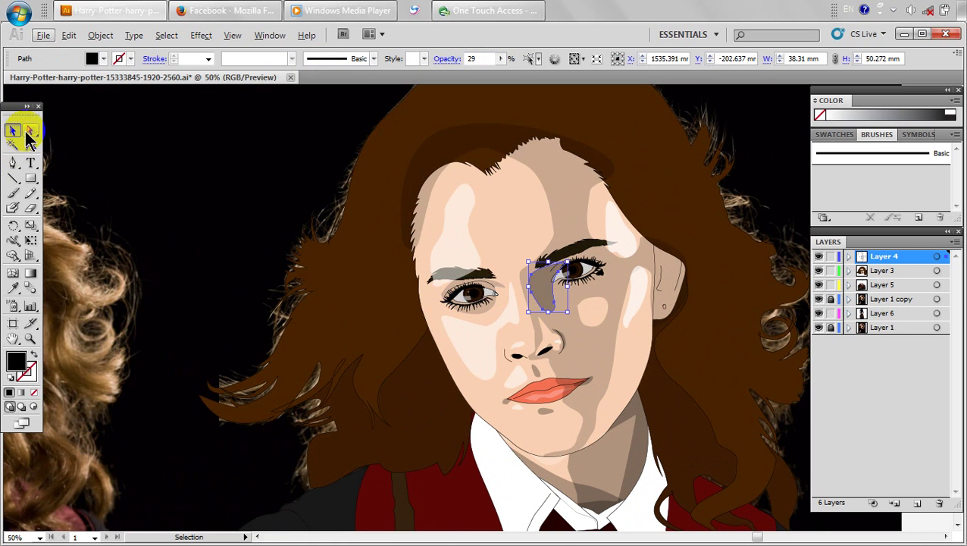
{"action": "left_click_drag", "start_coordinate": [558, 308], "coordinate": [544, 327]}
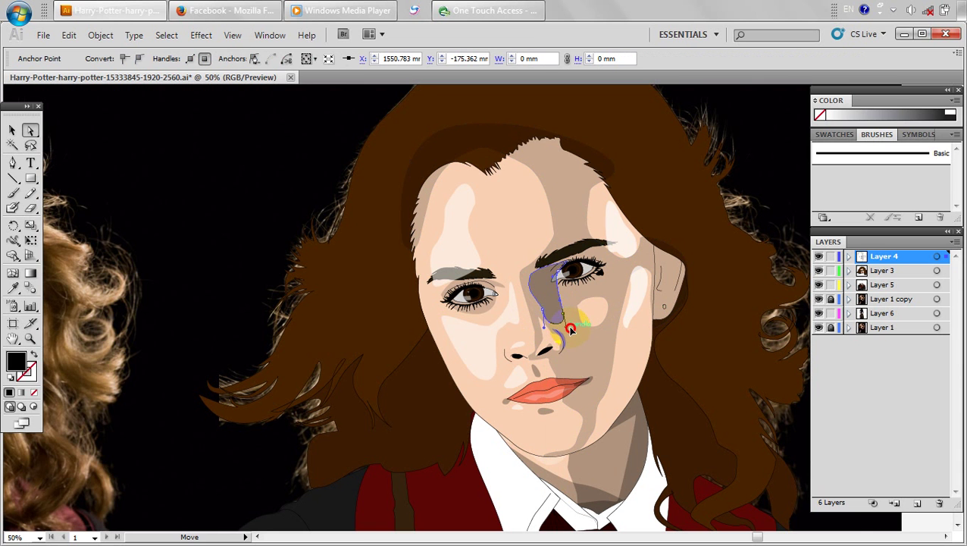
{"action": "left_click_drag", "start_coordinate": [544, 312], "coordinate": [543, 317]}
{"action": "scroll", "coordinate": [637, 371], "scroll_direction": "down", "scroll_amount": 2}
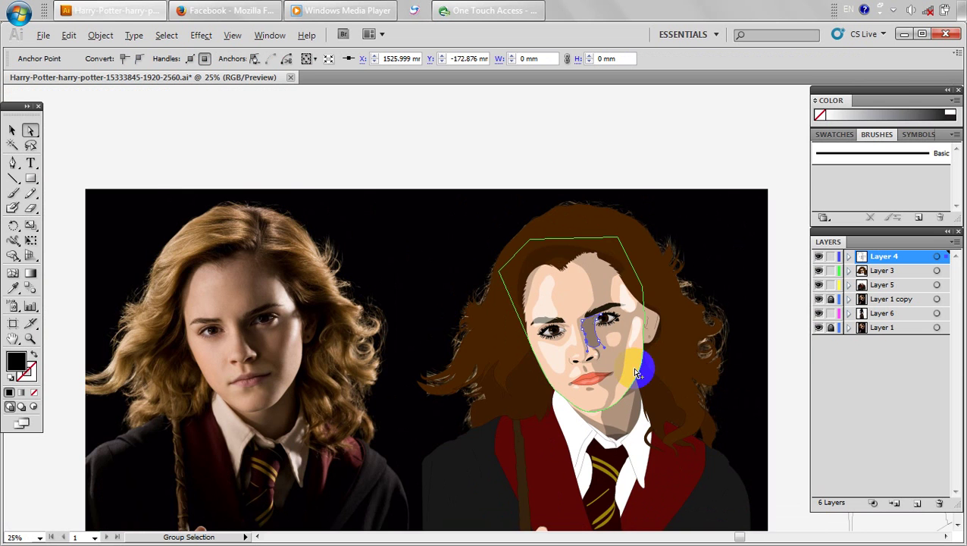
Move the lower anchor point of the shadow beside the nose outward toward the cheek and deselect it.
{"action": "left_click", "coordinate": [620, 369]}
{"action": "scroll", "coordinate": [617, 369], "scroll_direction": "up", "scroll_amount": 1}
{"action": "left_click", "coordinate": [585, 324]}
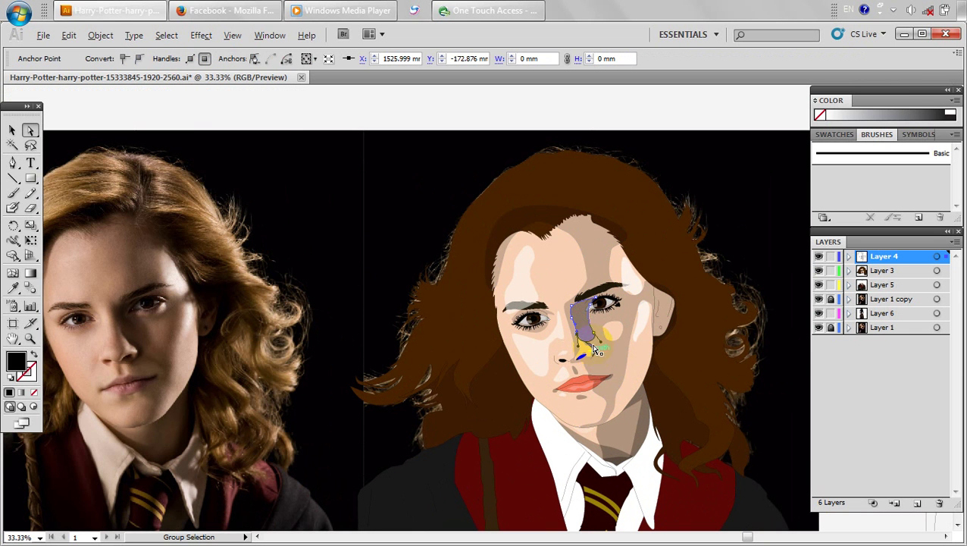
{"action": "left_click_drag", "start_coordinate": [594, 334], "coordinate": [610, 349]}
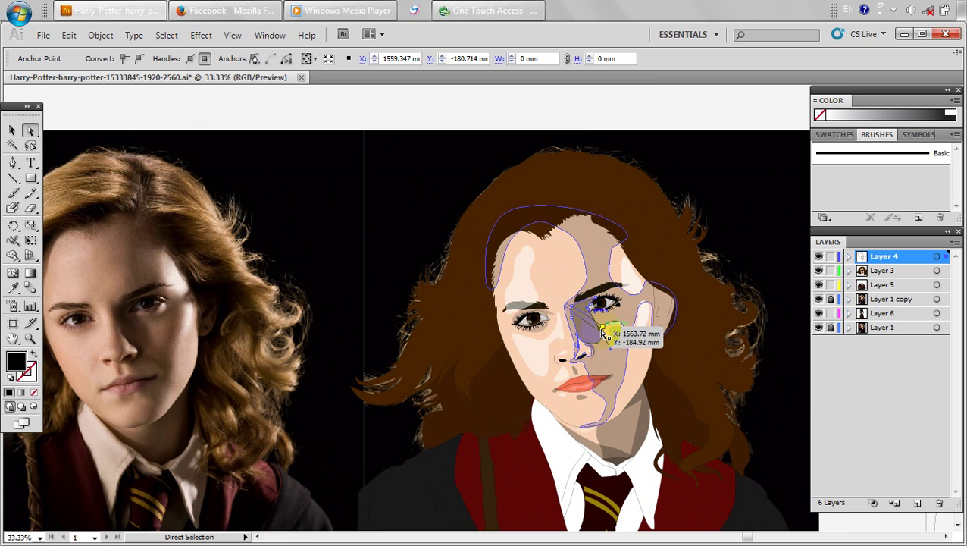
{"action": "left_click", "coordinate": [636, 126]}
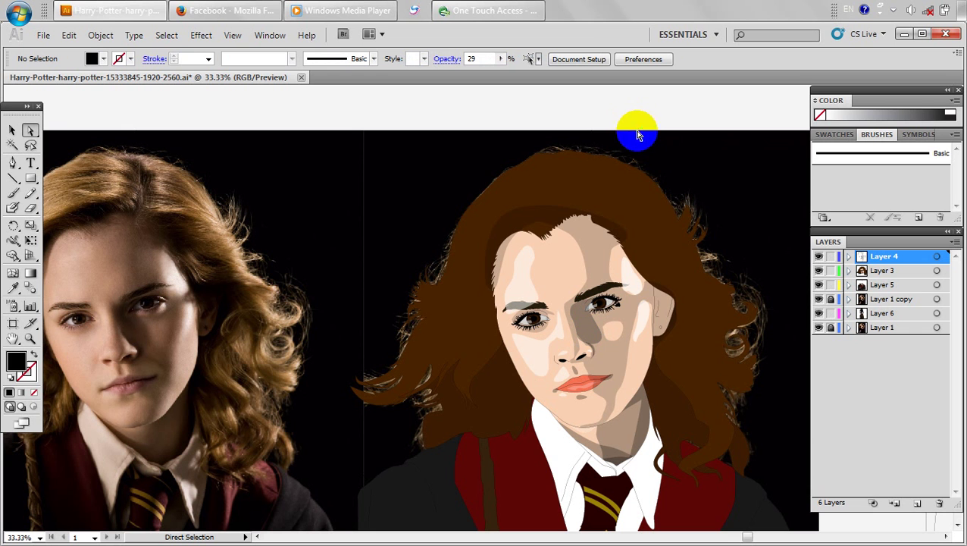
Adjust the upper curve handle of the cheek-side anchor on the nose shadow and deselect it.
{"action": "left_click", "coordinate": [601, 338]}
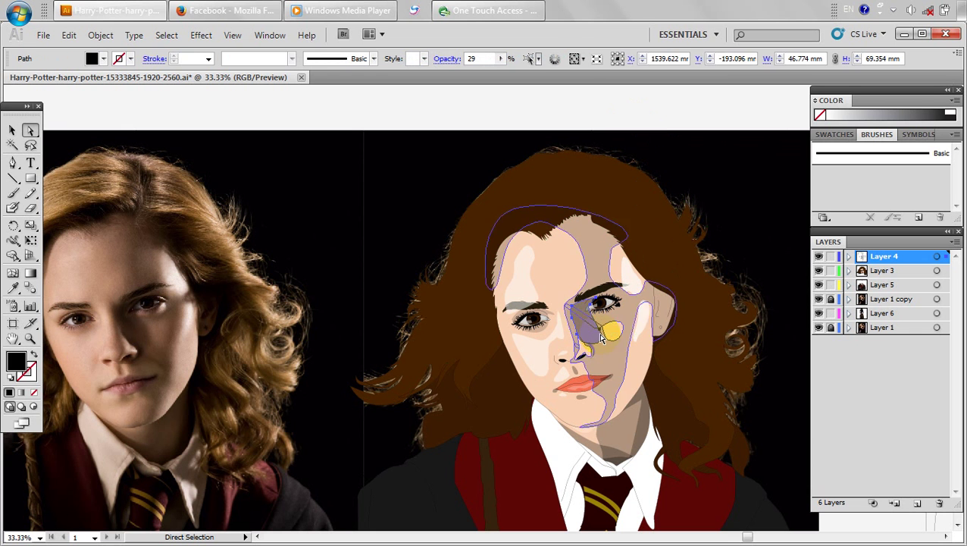
{"action": "left_click", "coordinate": [602, 326]}
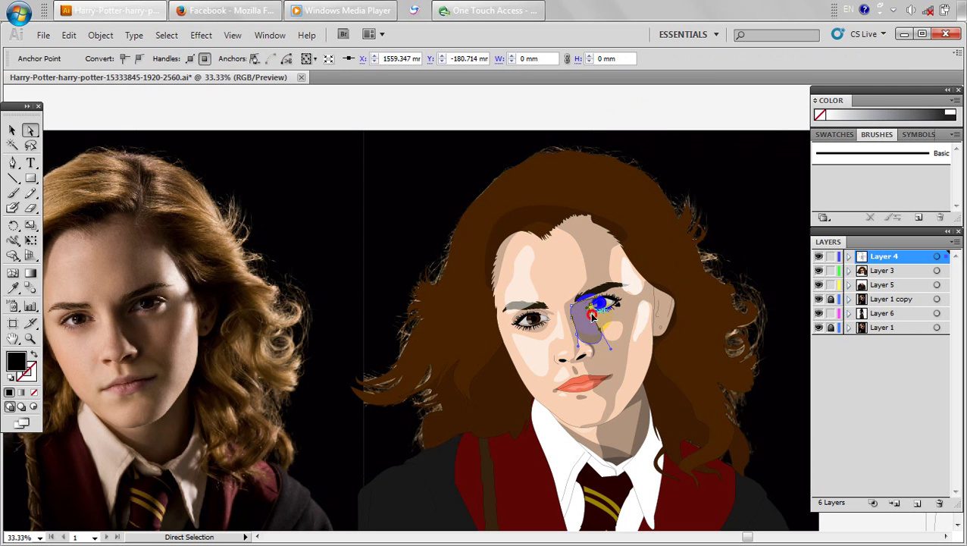
{"action": "left_click_drag", "start_coordinate": [592, 314], "coordinate": [639, 320]}
{"action": "scroll", "coordinate": [602, 319], "scroll_direction": "up", "scroll_amount": 1}
{"action": "scroll", "coordinate": [639, 320], "scroll_direction": "down", "scroll_amount": 3}
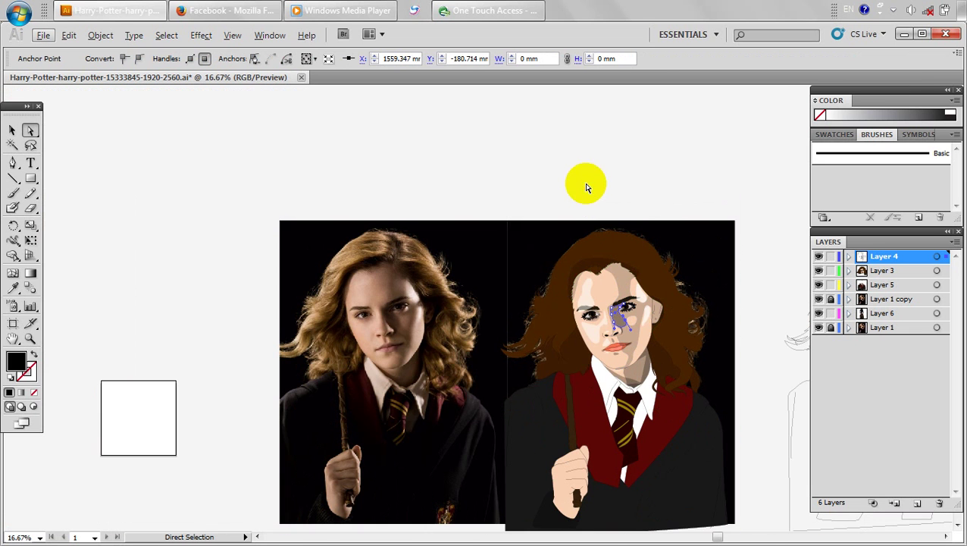
{"action": "left_click", "coordinate": [585, 186]}
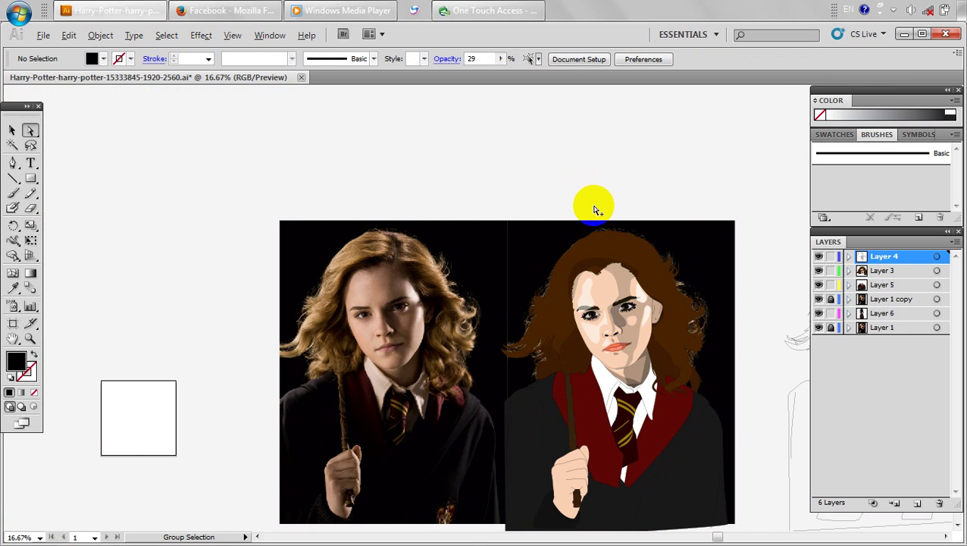
Refine the rounded lower curve of the nose shadow at its cheek-side anchor and deselect it.
{"action": "scroll", "coordinate": [590, 204], "scroll_direction": "up", "scroll_amount": 3}
{"action": "left_click_drag", "start_coordinate": [644, 457], "coordinate": [564, 276]}
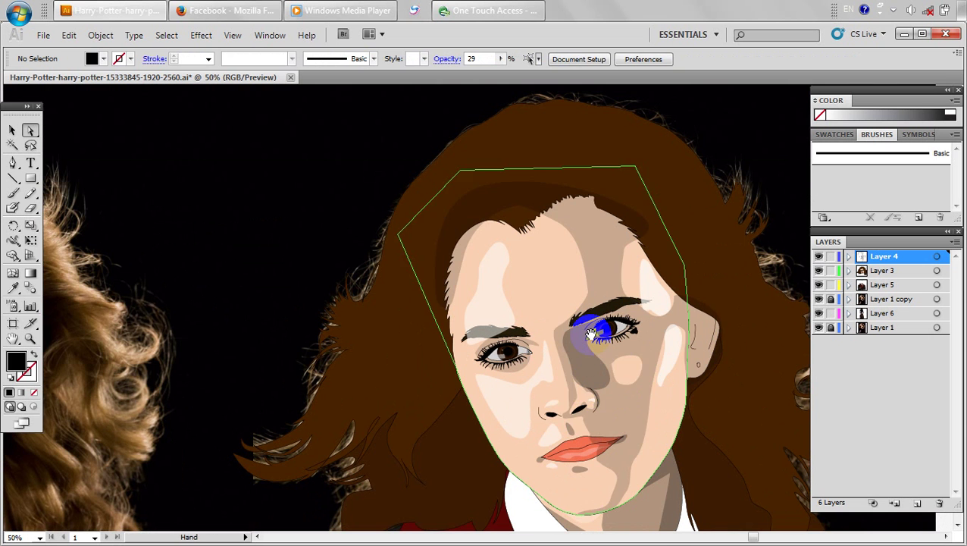
{"action": "left_click", "coordinate": [593, 388]}
{"action": "key", "text": "Delete"}
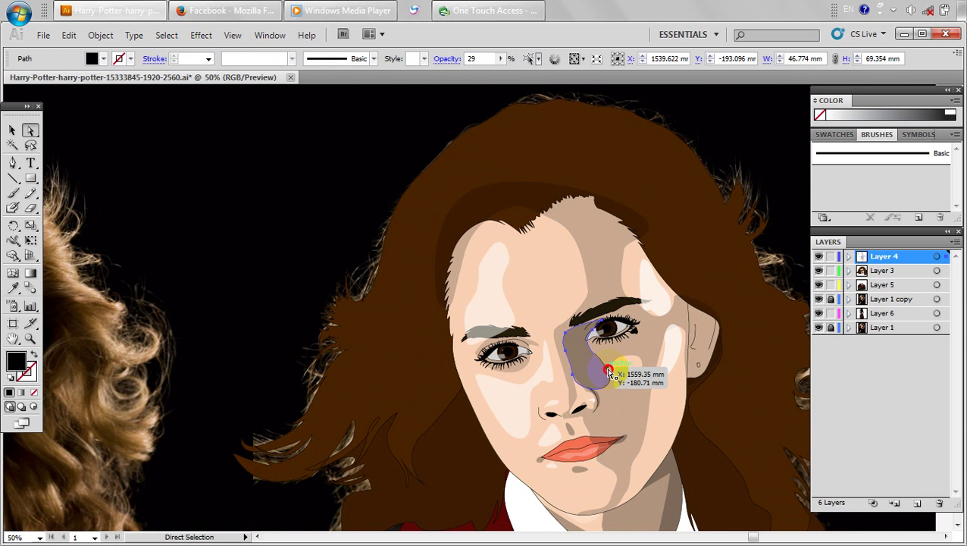
{"action": "left_click", "coordinate": [606, 366]}
{"action": "left_click_drag", "start_coordinate": [624, 398], "coordinate": [577, 388]}
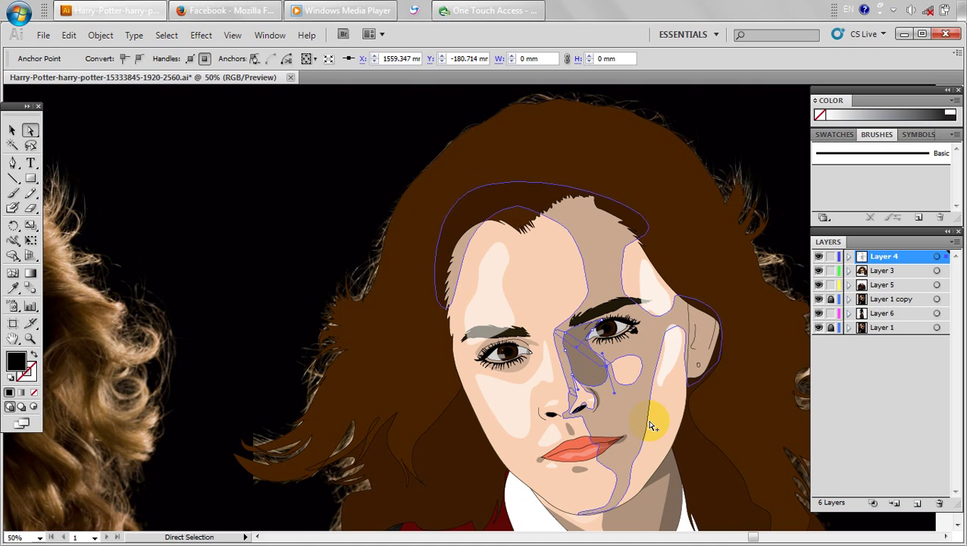
{"action": "scroll", "coordinate": [650, 422], "scroll_direction": "down", "scroll_amount": 2}
{"action": "left_click", "coordinate": [582, 199]}
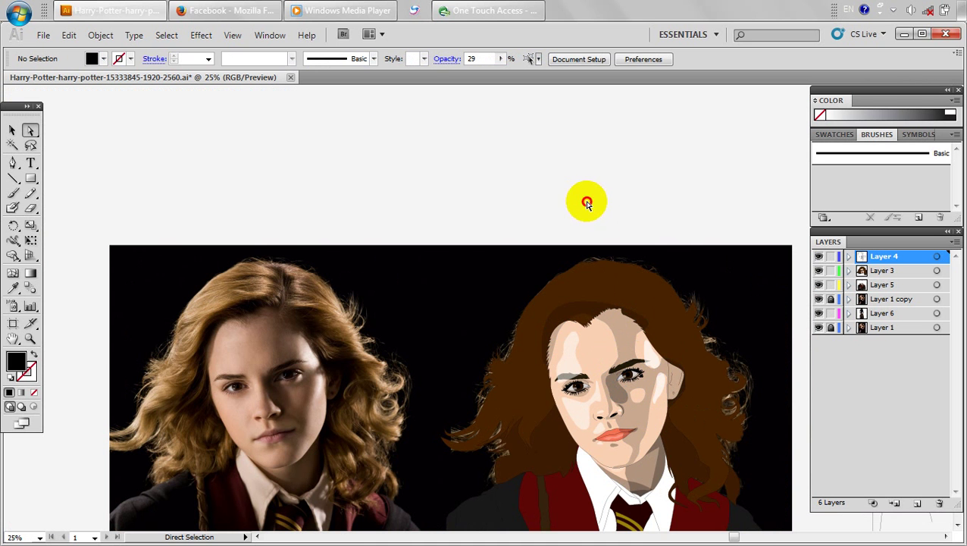
Save the document and compare the shaded portrait with the reference photo.
{"action": "left_click_drag", "start_coordinate": [529, 216], "coordinate": [490, 154]}
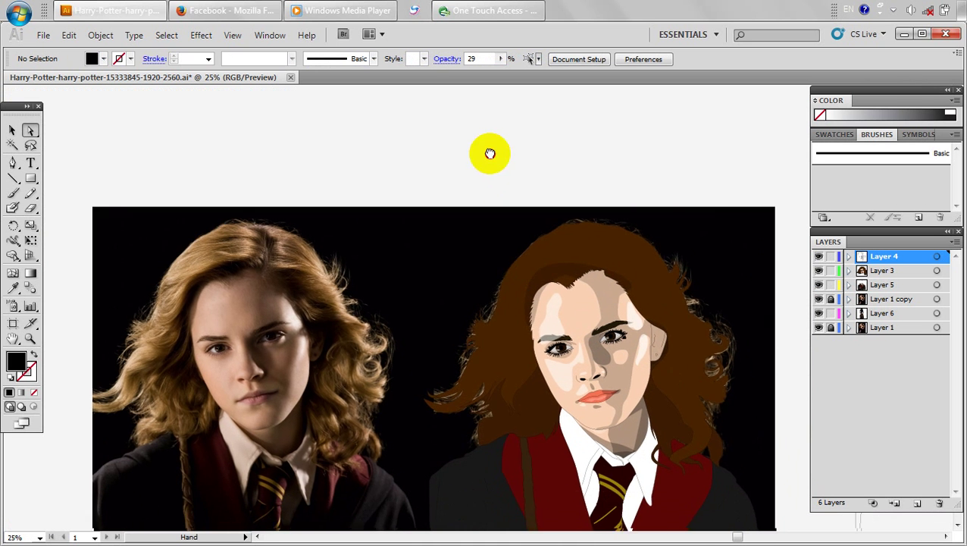
{"action": "scroll", "coordinate": [466, 403], "scroll_direction": "down", "scroll_amount": 4}
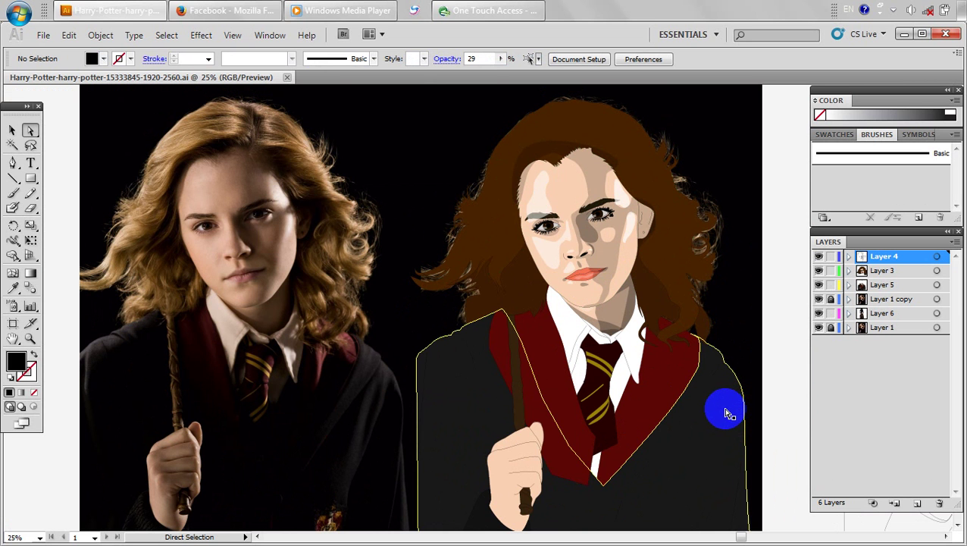
{"action": "scroll", "coordinate": [471, 141], "scroll_direction": "up", "scroll_amount": 3}
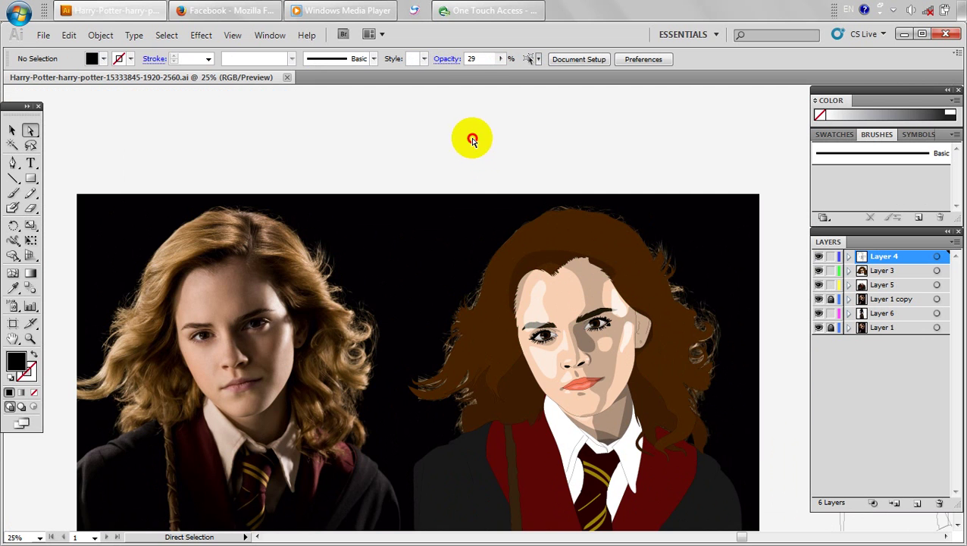
{"action": "key", "text": "space"}
{"action": "left_click_drag", "start_coordinate": [366, 211], "coordinate": [379, 148]}
{"action": "left_click_drag", "start_coordinate": [433, 321], "coordinate": [453, 294]}
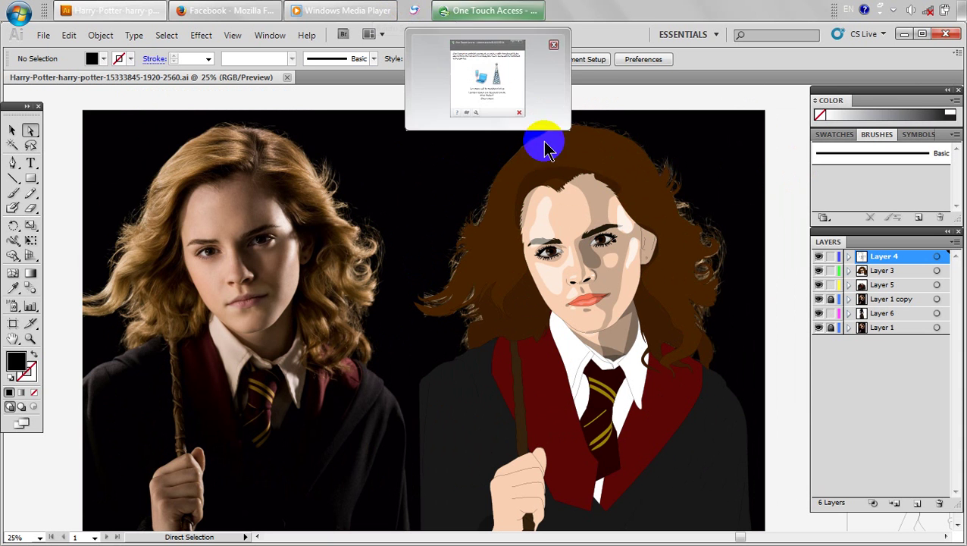
Move Layer 4 inside Layer 3, directly beneath the lips path and above the skin paths, and save the document.
{"action": "left_click_drag", "start_coordinate": [576, 185], "coordinate": [579, 189]}
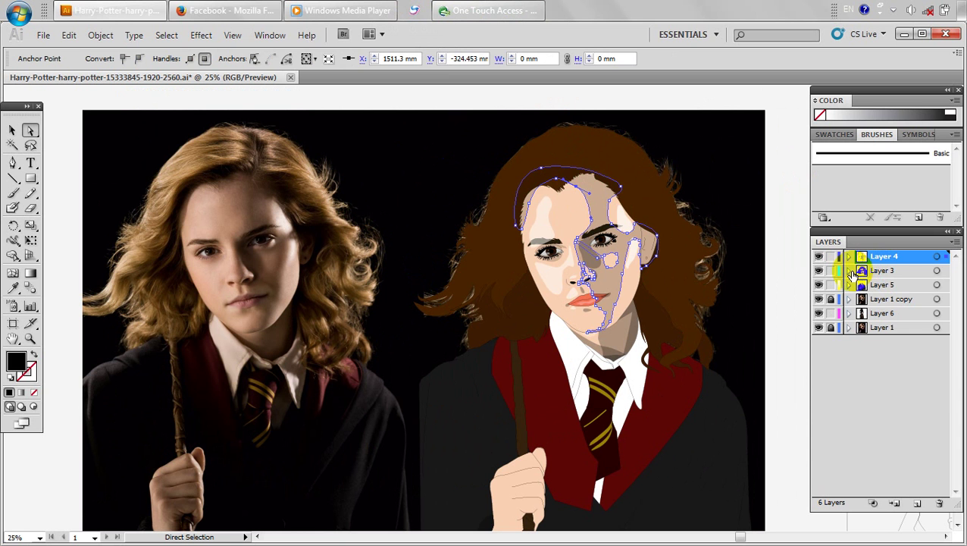
{"action": "left_click", "coordinate": [850, 271]}
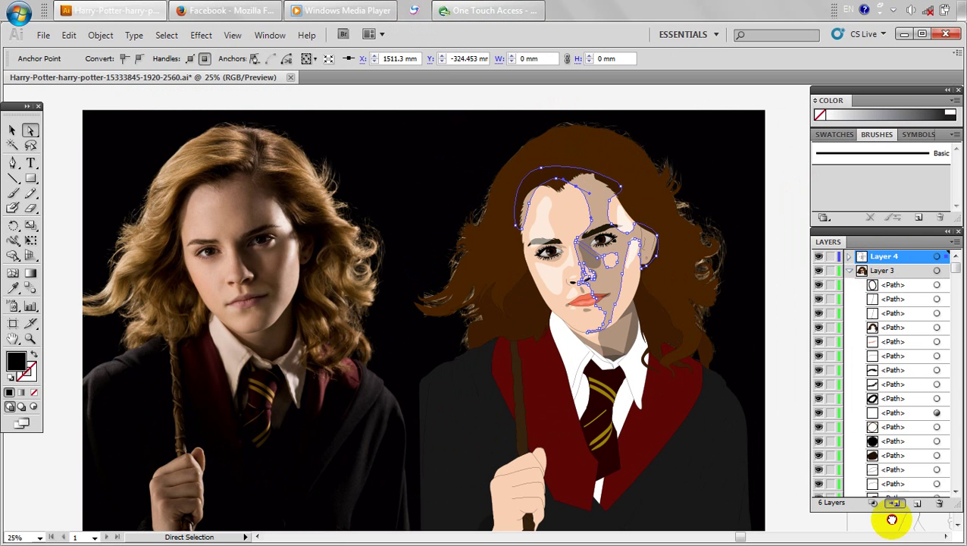
{"action": "mouse_move", "coordinate": [892, 520]}
{"action": "left_mouse_down"}
{"action": "mouse_move", "coordinate": [889, 412]}
{"action": "mouse_move", "coordinate": [894, 428]}
{"action": "mouse_move", "coordinate": [898, 394]}
{"action": "left_mouse_up"}
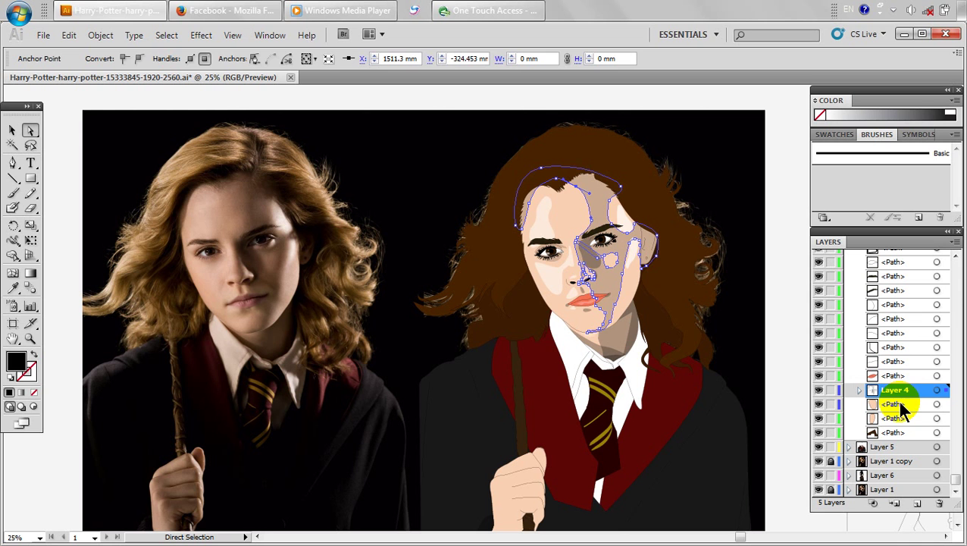
{"action": "left_click", "coordinate": [796, 258]}
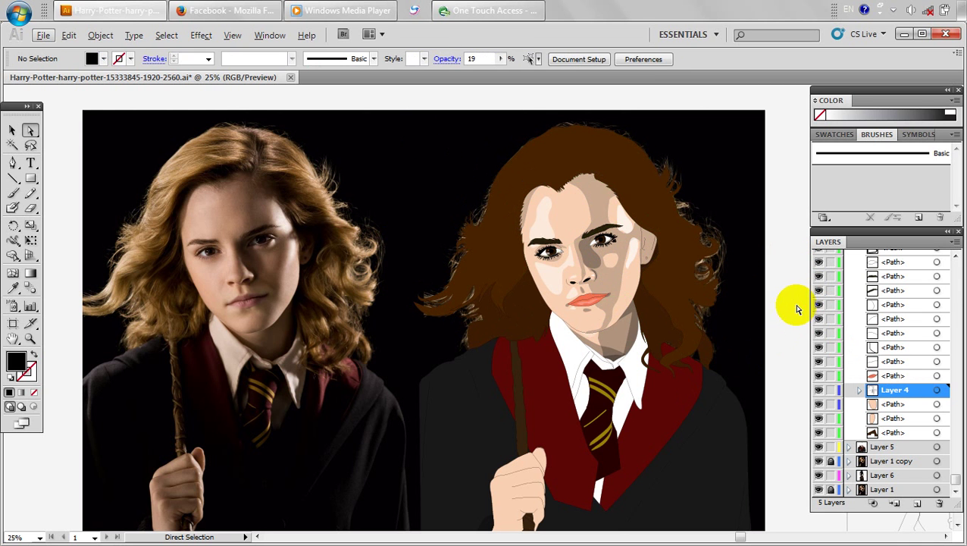
{"action": "left_click_drag", "start_coordinate": [452, 290], "coordinate": [701, 351]}
{"action": "left_click", "coordinate": [436, 228]}
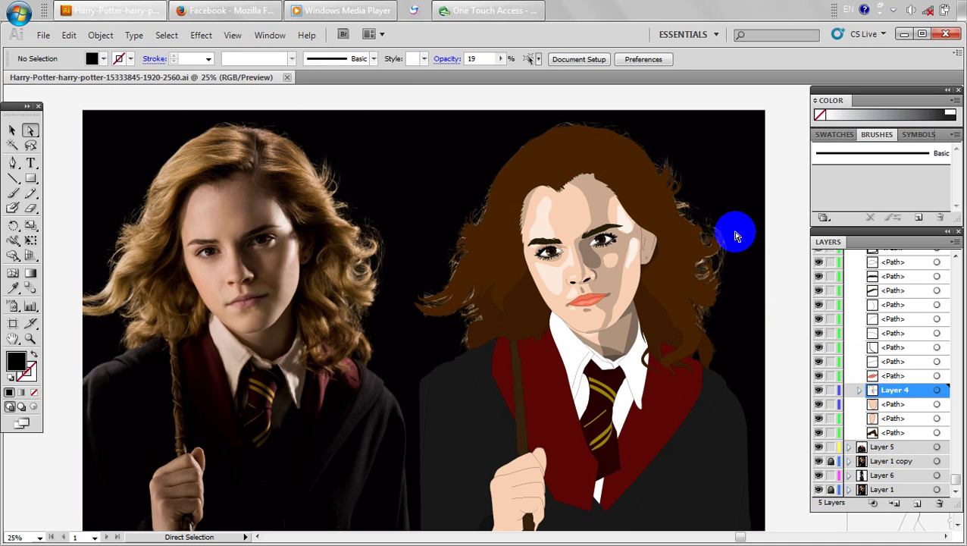
{"action": "key", "text": "ctrl+minus"}
{"action": "left_click_drag", "start_coordinate": [644, 520], "coordinate": [499, 191]}
{"action": "left_click_drag", "start_coordinate": [514, 255], "coordinate": [435, 183]}
{"action": "left_click_drag", "start_coordinate": [567, 324], "coordinate": [496, 207]}
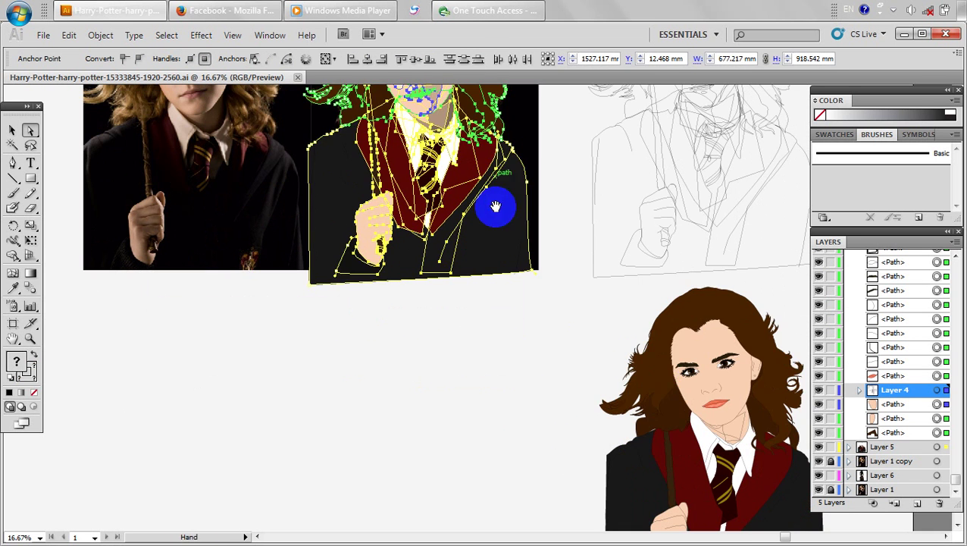
{"action": "left_click", "coordinate": [664, 396]}
{"action": "key", "text": "ctrl+v"}
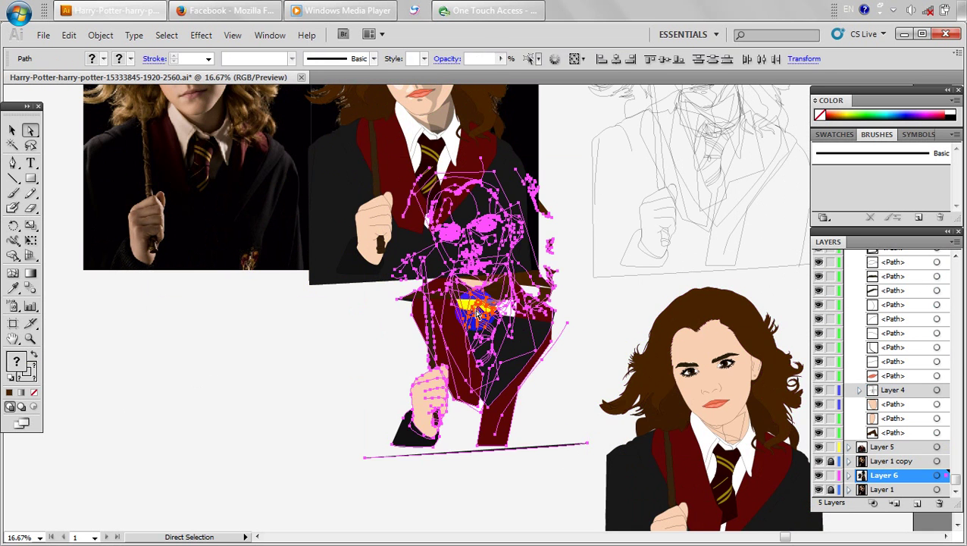
{"action": "left_click_drag", "start_coordinate": [453, 314], "coordinate": [459, 353]}
{"action": "key", "text": "ctrl+z"}
{"action": "key", "text": "ctrl+z"}
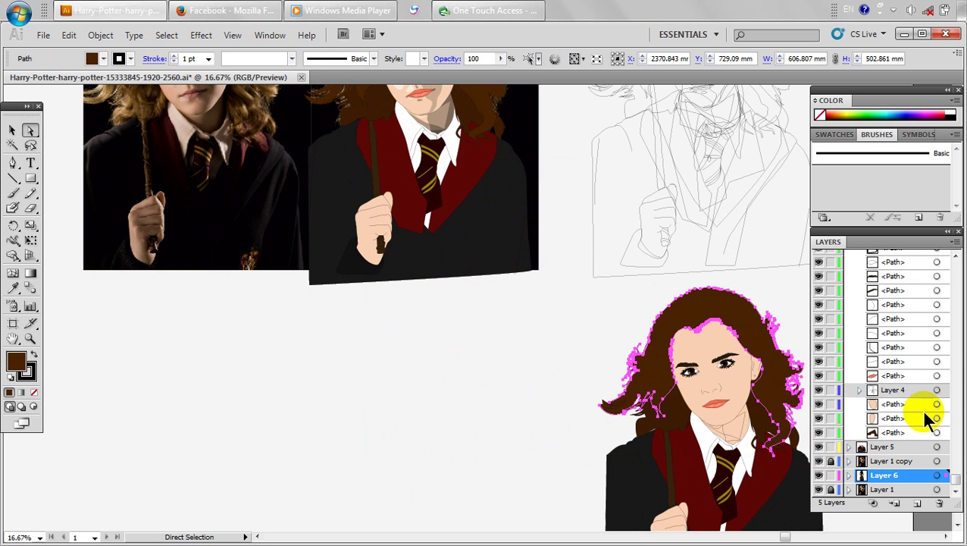
Unlock Layer 1 copy and duplicate the shaded portrait with its black background into the empty area beneath the flat-coloured copy.
{"action": "scroll", "coordinate": [923, 416], "scroll_direction": "up", "scroll_amount": 5}
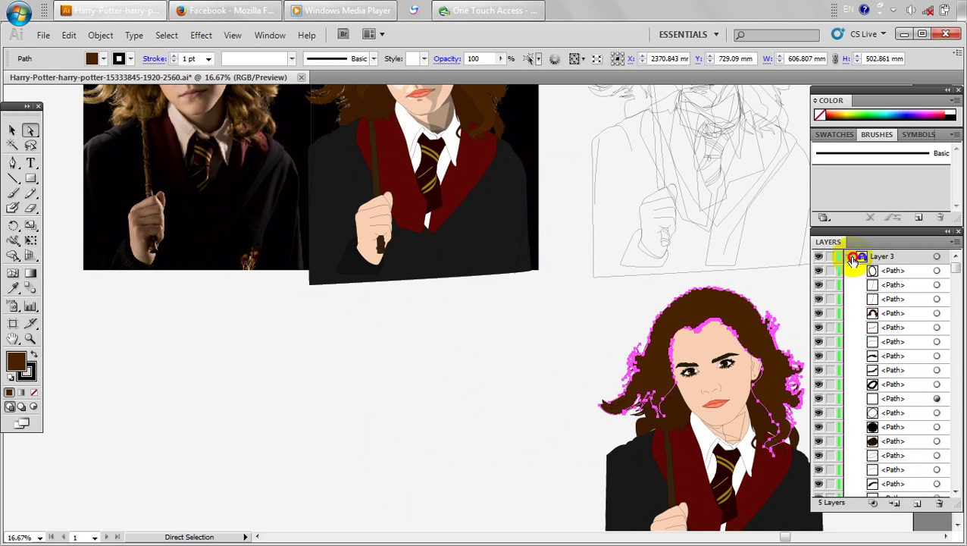
{"action": "left_click", "coordinate": [850, 257]}
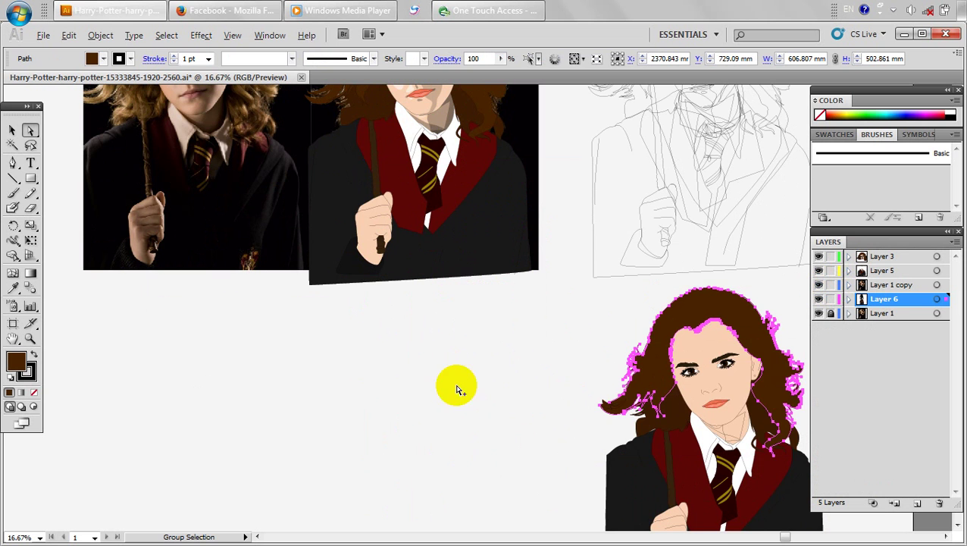
{"action": "scroll", "coordinate": [455, 389], "scroll_direction": "down", "scroll_amount": 1}
{"action": "left_click_drag", "start_coordinate": [481, 388], "coordinate": [518, 436]}
{"action": "left_click_drag", "start_coordinate": [675, 379], "coordinate": [407, 76]}
{"action": "left_click_drag", "start_coordinate": [499, 307], "coordinate": [480, 265]}
{"action": "left_click", "coordinate": [30, 129]}
{"action": "key", "text": "v"}
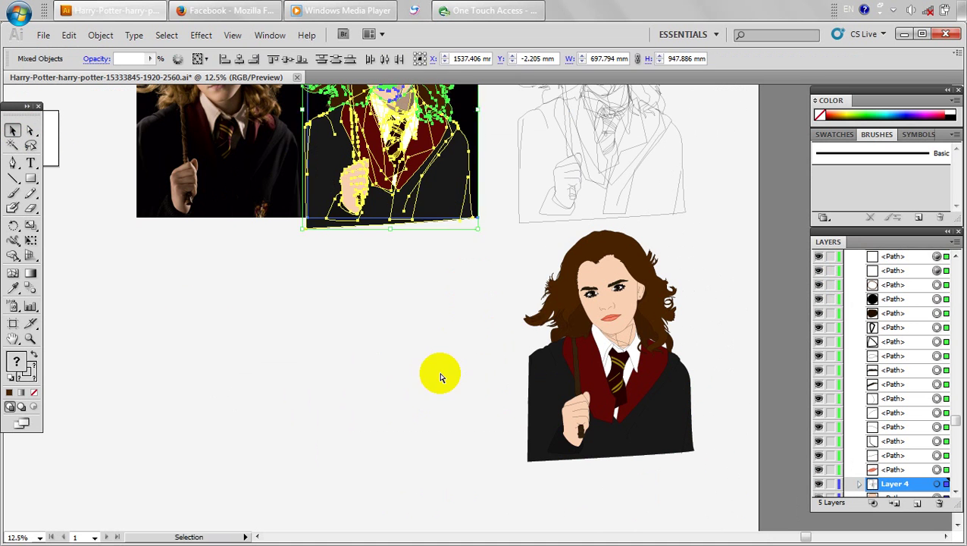
{"action": "key", "text": "ctrl+v"}
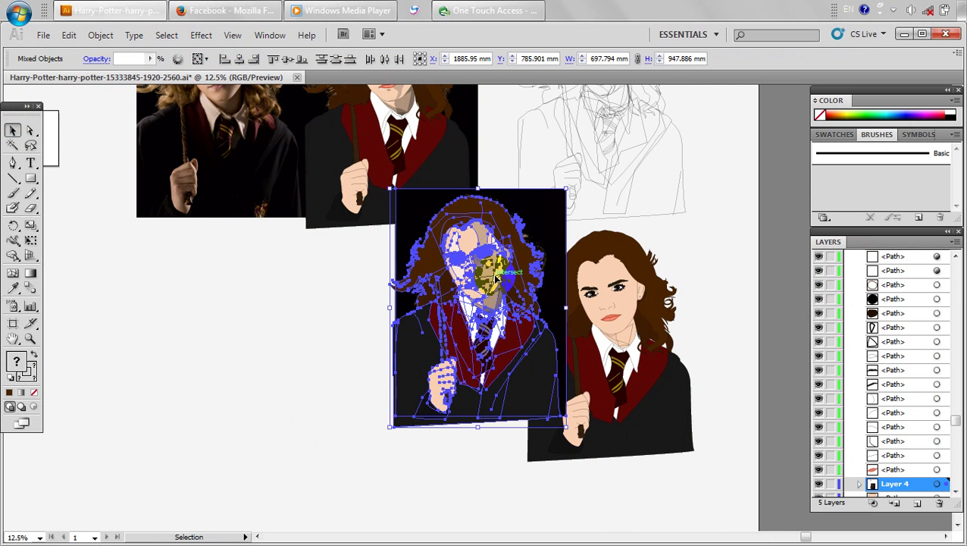
{"action": "left_click_drag", "start_coordinate": [496, 279], "coordinate": [578, 513]}
{"action": "key", "text": "space"}
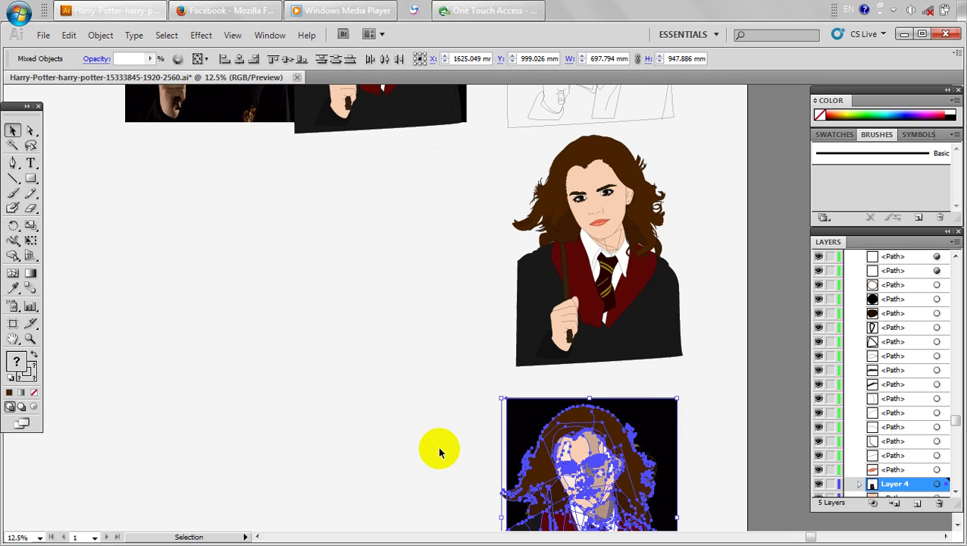
{"action": "left_click", "coordinate": [438, 448]}
Examine the face shading of the main portrait against the reference photo.
{"action": "left_click_drag", "start_coordinate": [362, 293], "coordinate": [491, 541]}
{"action": "right_click", "coordinate": [484, 416]}
{"action": "left_click", "coordinate": [462, 410]}
{"action": "scroll", "coordinate": [503, 395], "scroll_direction": "up", "scroll_amount": 2}
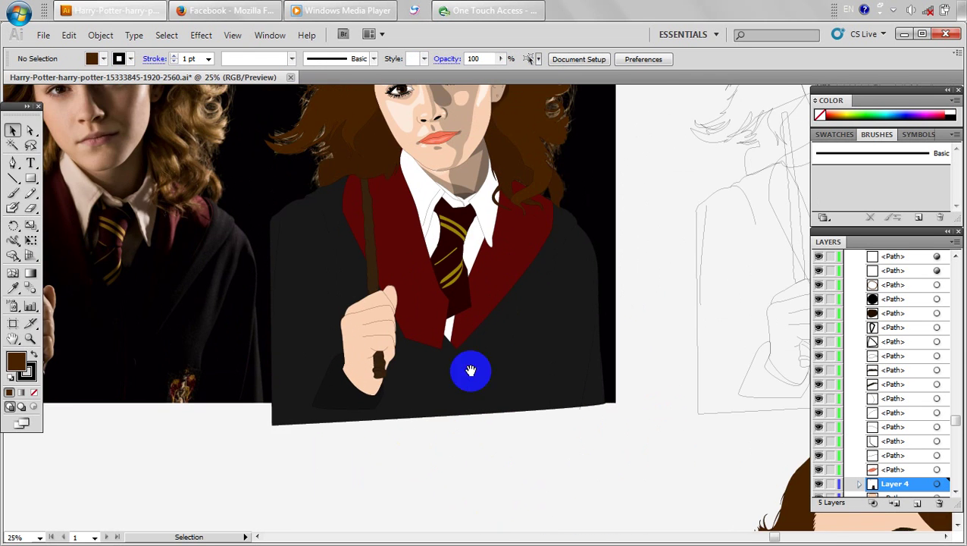
{"action": "left_click_drag", "start_coordinate": [439, 309], "coordinate": [441, 475]}
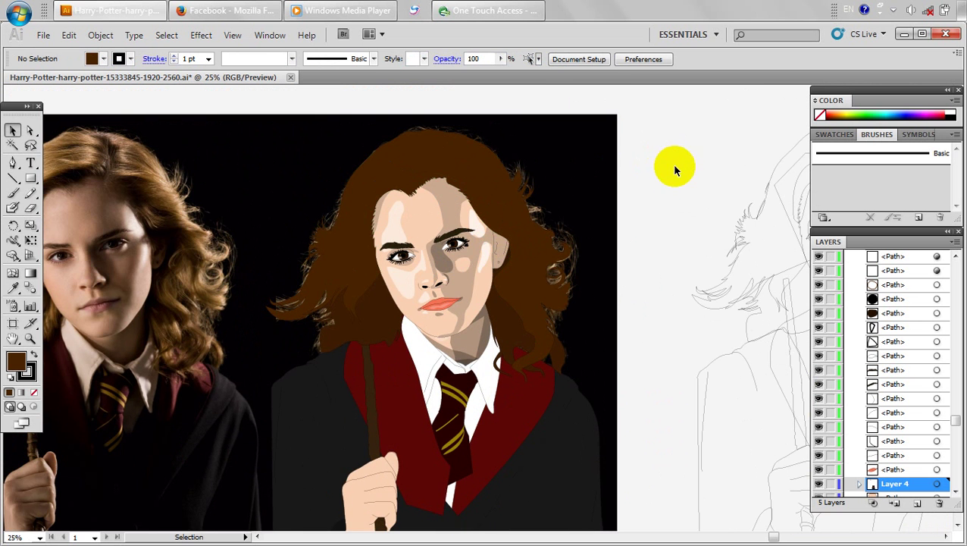
{"action": "scroll", "coordinate": [375, 238], "scroll_direction": "up", "scroll_amount": 1}
{"action": "left_click_drag", "start_coordinate": [435, 255], "coordinate": [557, 291]}
{"action": "scroll", "coordinate": [420, 258], "scroll_direction": "down", "scroll_amount": 1}
{"action": "scroll", "coordinate": [539, 302], "scroll_direction": "up", "scroll_amount": 1}
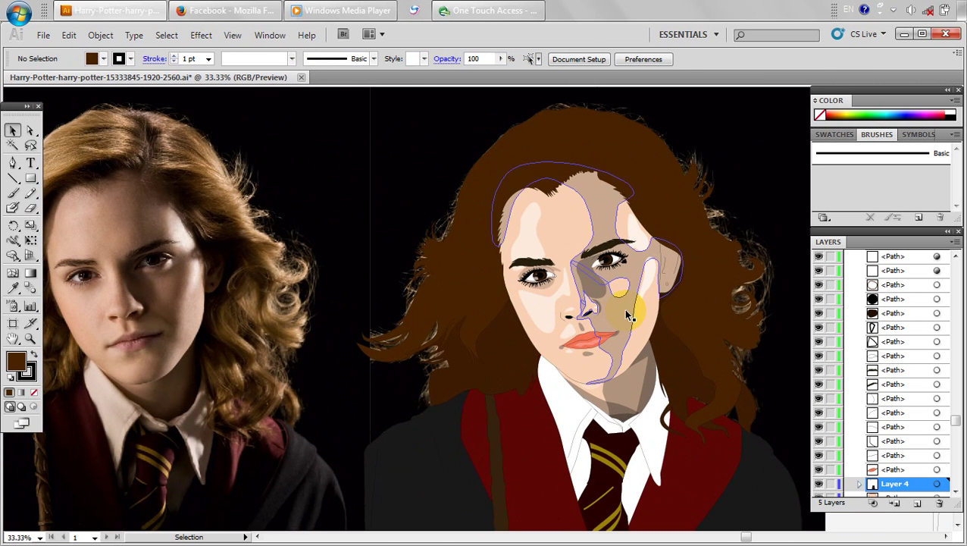
Select the translucent shadow shapes on the face, around the eye, by the lips and on the neck, and fill them with brown 664606.
{"action": "left_click", "coordinate": [628, 316]}
{"action": "left_click", "coordinate": [552, 288], "text": "shift"}
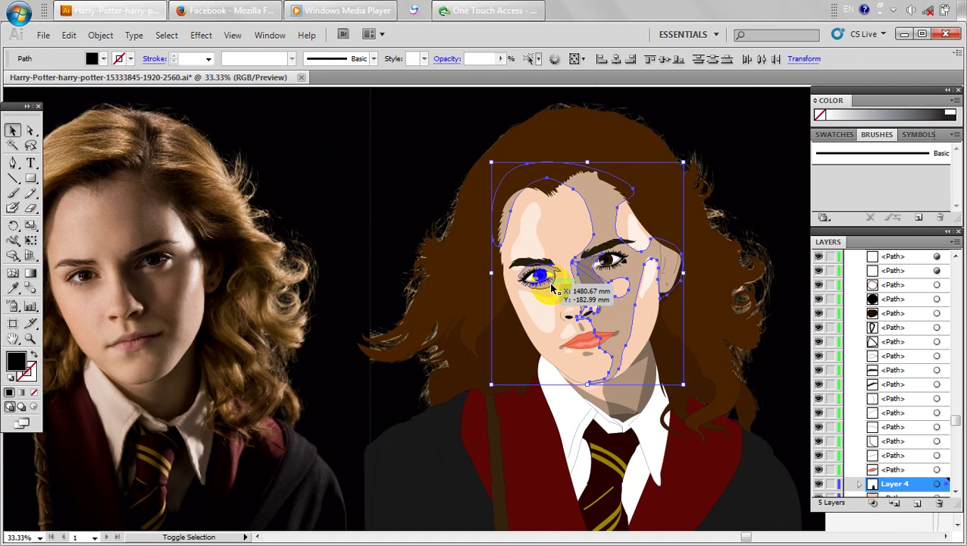
{"action": "left_click", "coordinate": [649, 390], "text": "shift"}
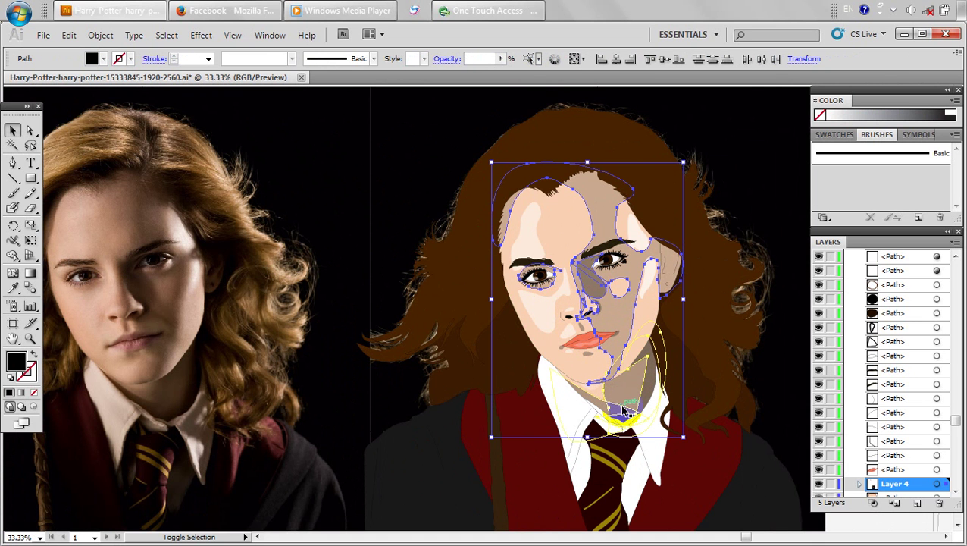
{"action": "left_click", "coordinate": [587, 362], "text": "shift"}
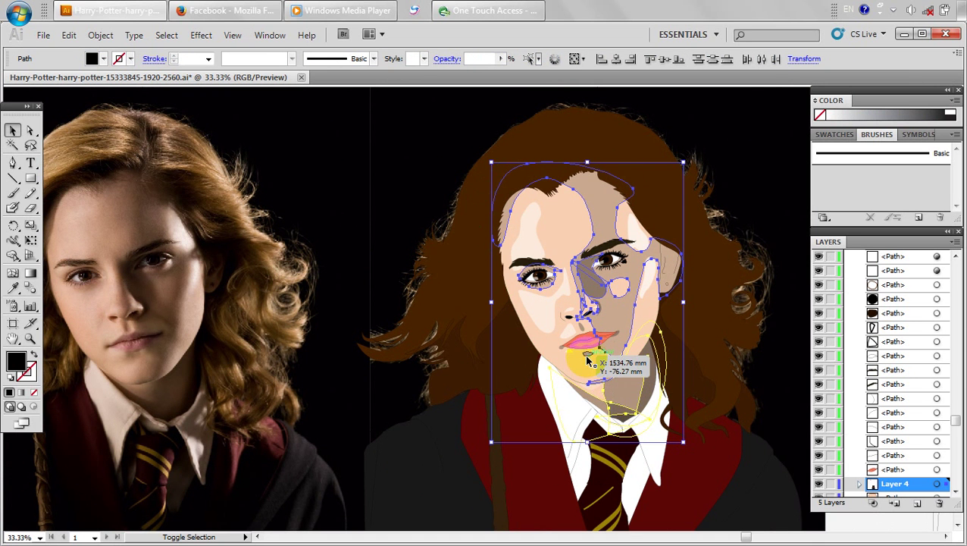
{"action": "left_click_drag", "start_coordinate": [588, 360], "coordinate": [562, 353]}
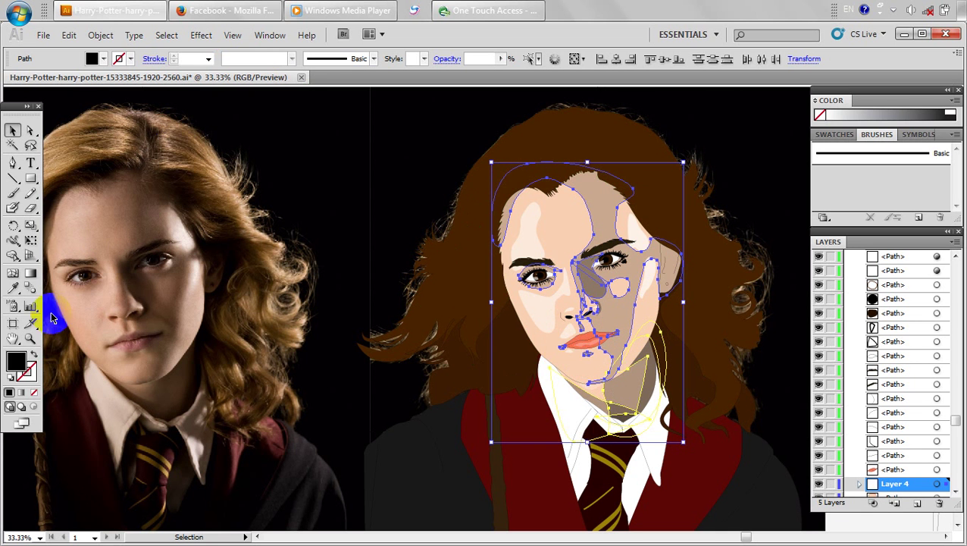
{"action": "double_click", "coordinate": [16, 359]}
{"action": "left_click", "coordinate": [457, 276]}
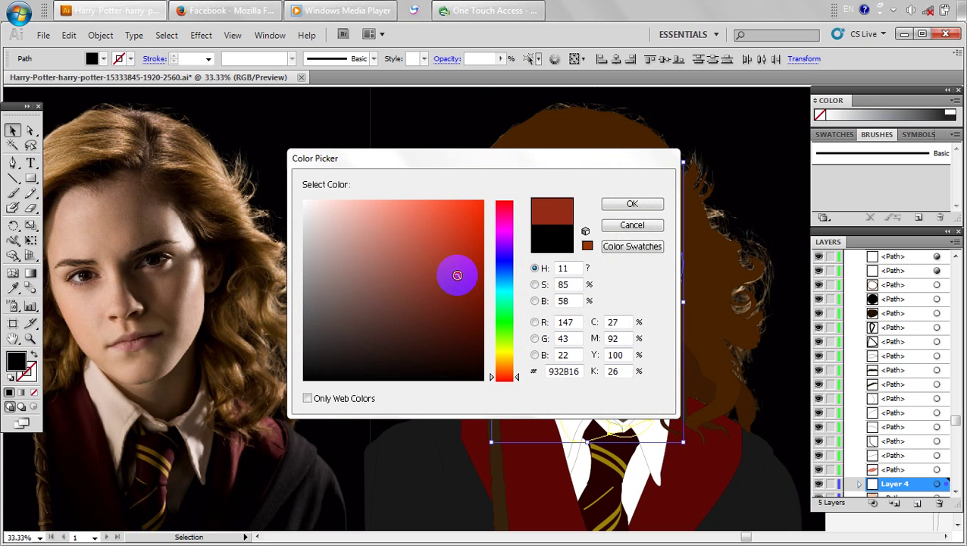
{"action": "left_click", "coordinate": [504, 362]}
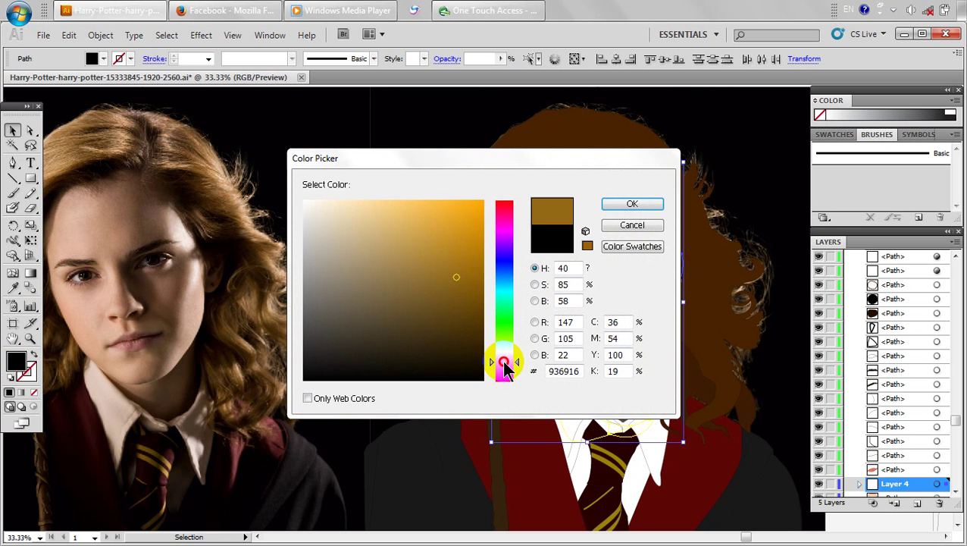
{"action": "left_click_drag", "start_coordinate": [466, 289], "coordinate": [474, 307]}
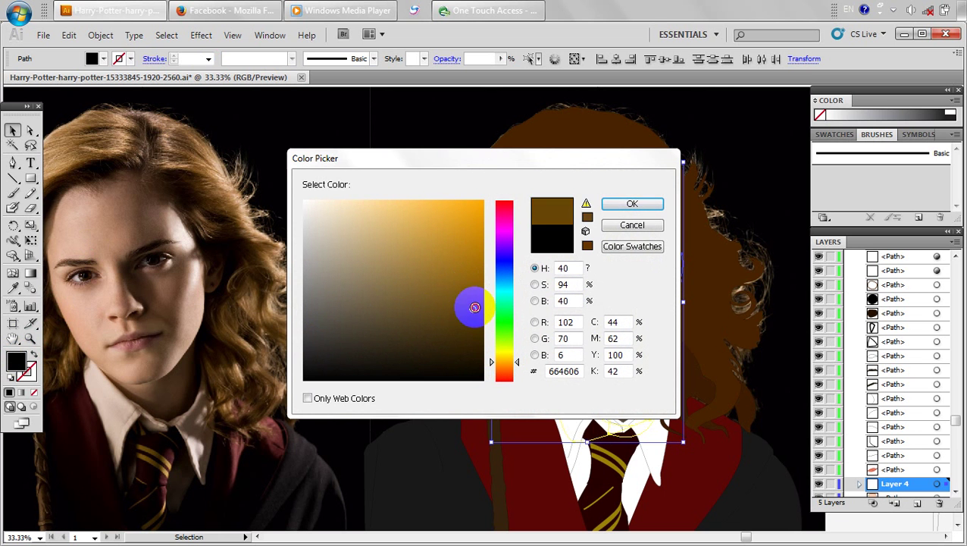
{"action": "left_click", "coordinate": [629, 203]}
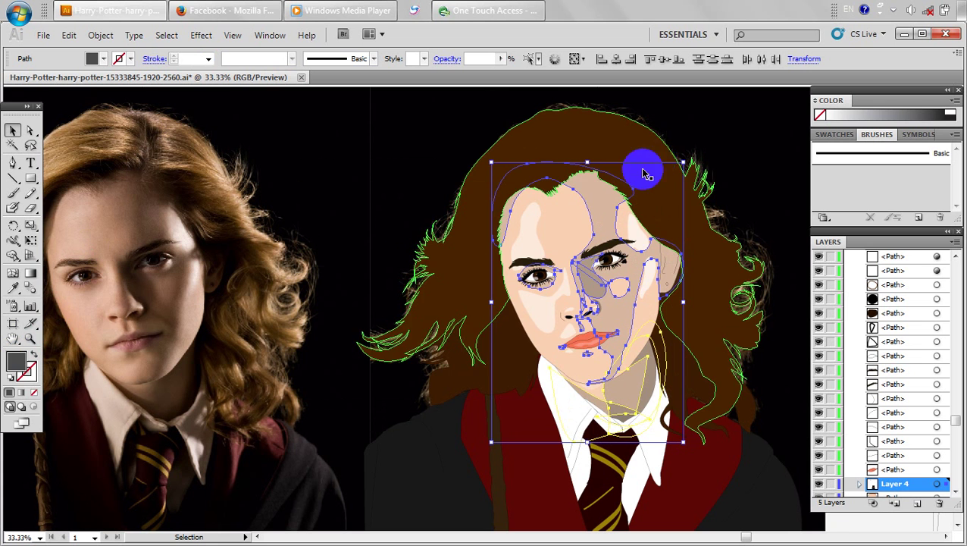
Reapply a dark brown fill to the selected shadow shapes and switch the colour mode from grayscale to RGB.
{"action": "double_click", "coordinate": [15, 368]}
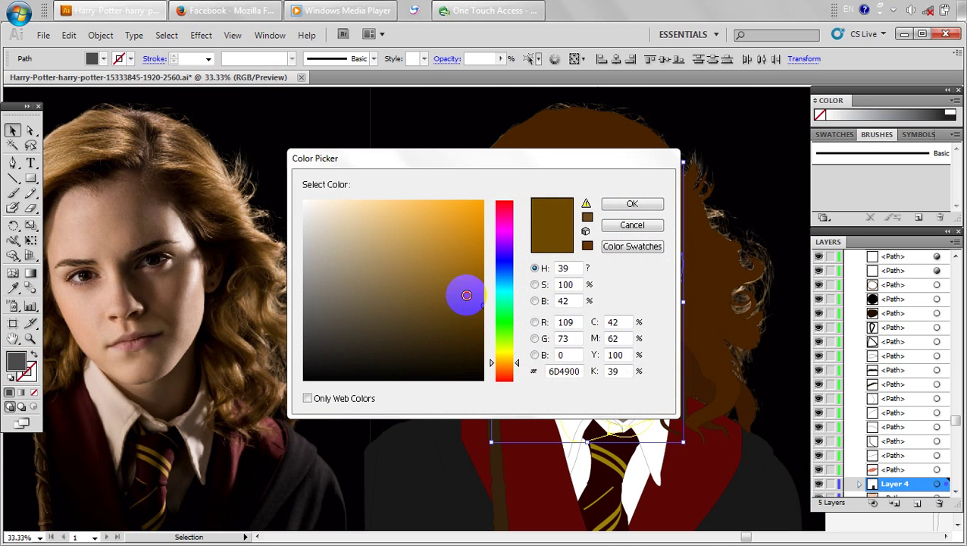
{"action": "left_click_drag", "start_coordinate": [464, 291], "coordinate": [473, 310]}
{"action": "left_click", "coordinate": [637, 204]}
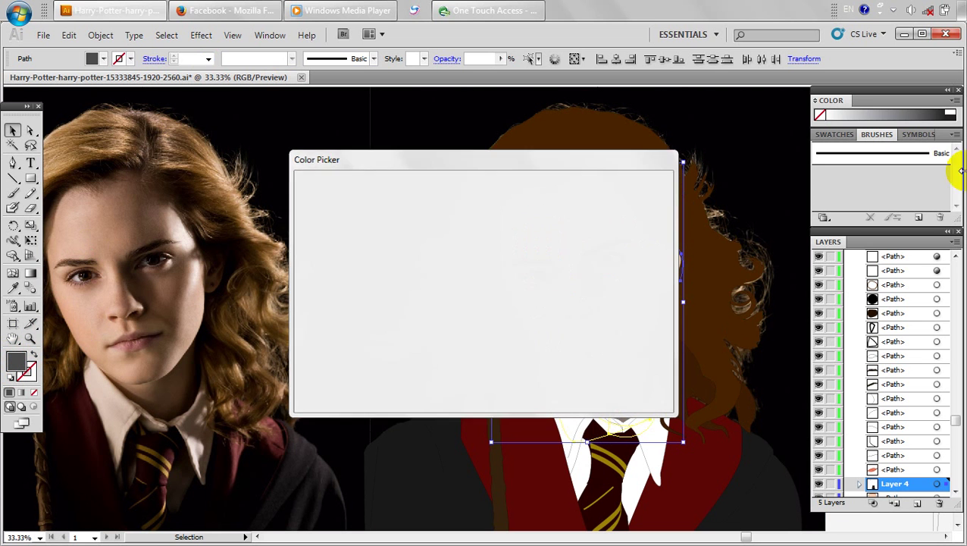
{"action": "left_click", "coordinate": [954, 102]}
{"action": "left_click", "coordinate": [871, 142]}
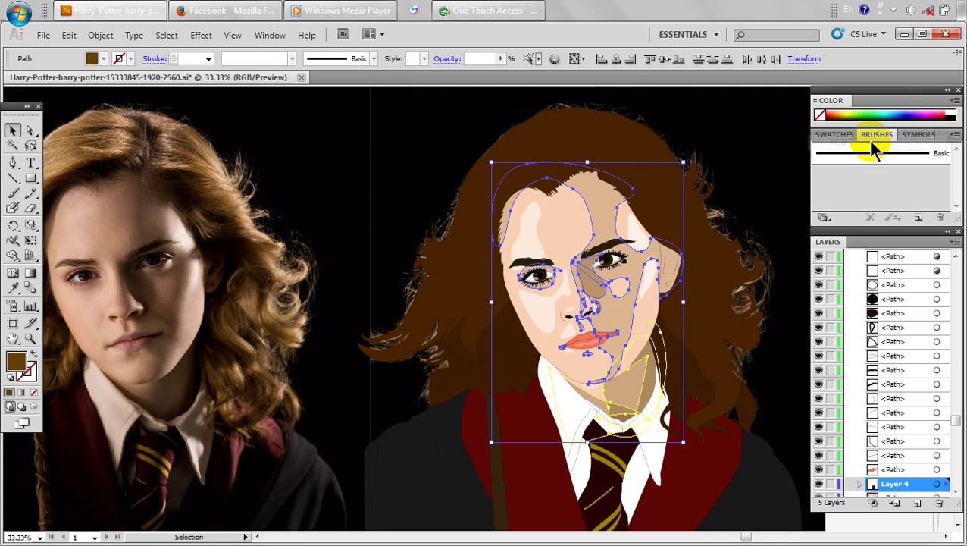
Darken the fill of the selected face and neck shadows to brown 382302 and clear the selection.
{"action": "double_click", "coordinate": [22, 367]}
{"action": "left_click_drag", "start_coordinate": [389, 346], "coordinate": [475, 342]}
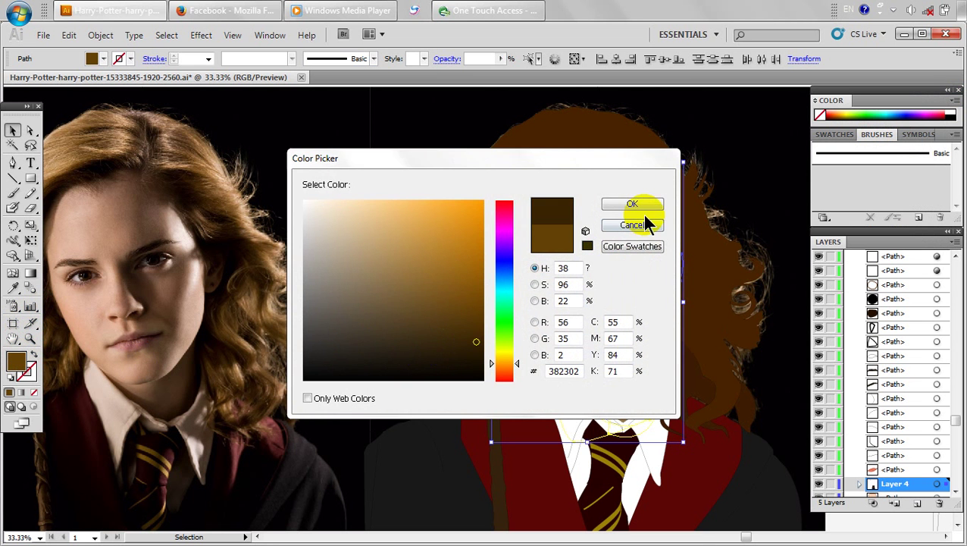
{"action": "left_click", "coordinate": [640, 202]}
{"action": "key", "text": "ctrl+minus"}
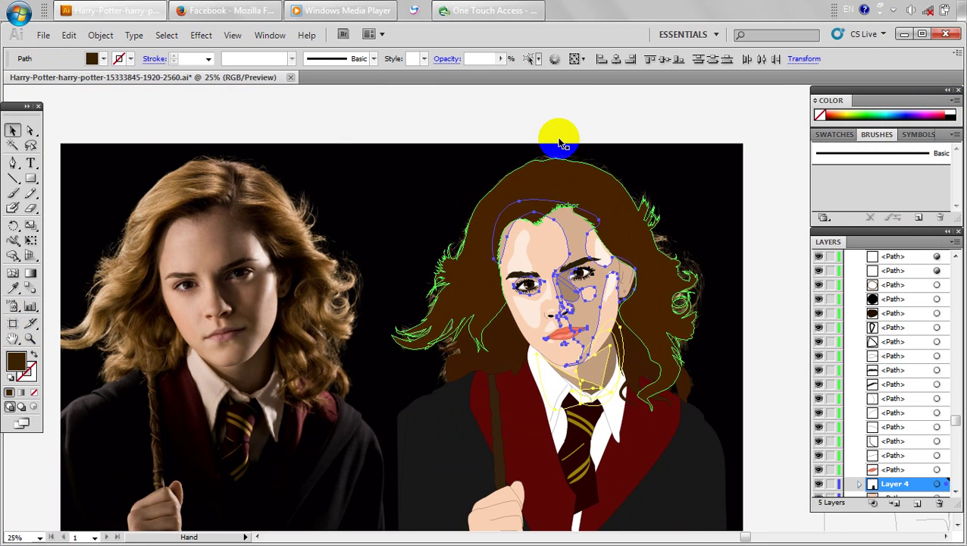
{"action": "left_click", "coordinate": [561, 144]}
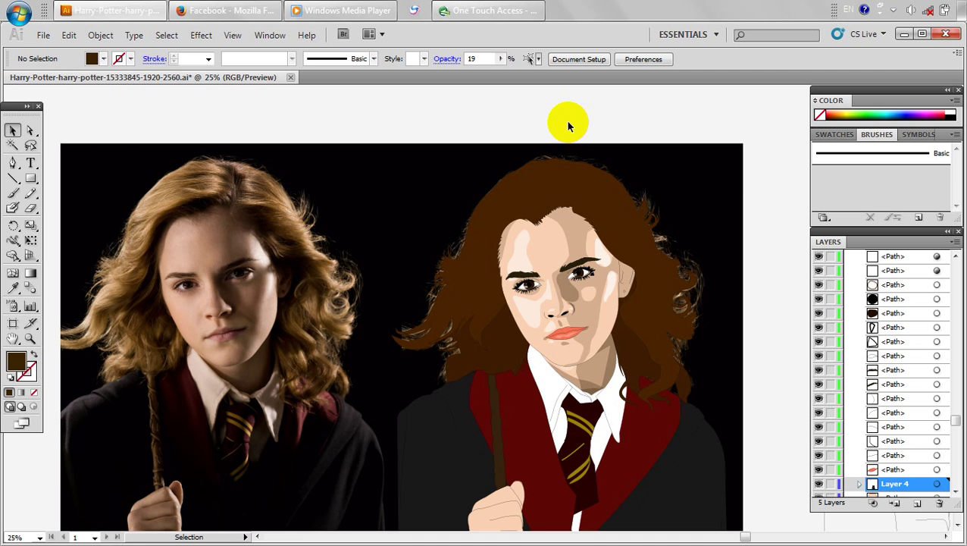
Select both white highlights on the brightly lit side of the face, on the forehead and on the cheek.
{"action": "left_click", "coordinate": [659, 283]}
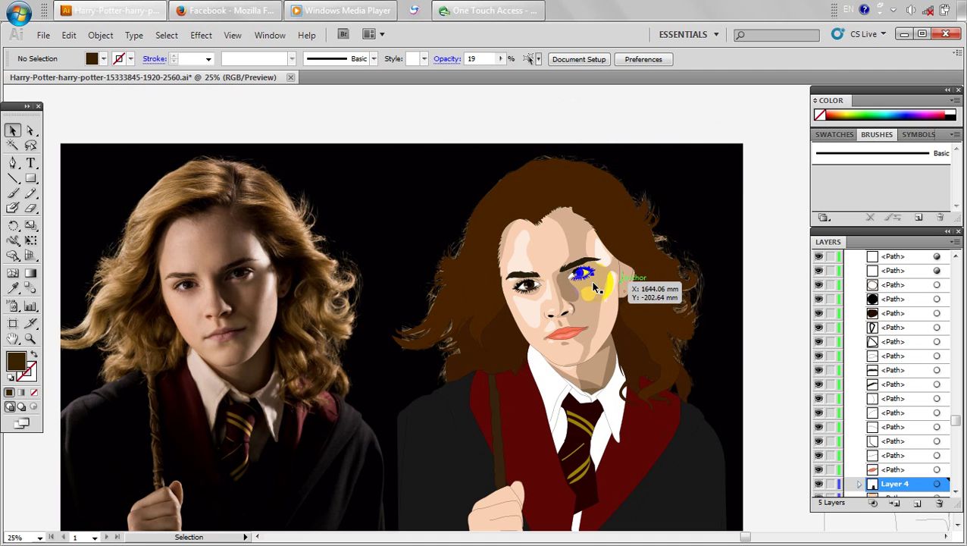
{"action": "scroll", "coordinate": [548, 316], "scroll_direction": "up", "scroll_amount": 1}
{"action": "left_click_drag", "start_coordinate": [519, 321], "coordinate": [561, 332]}
{"action": "left_click", "coordinate": [558, 255]}
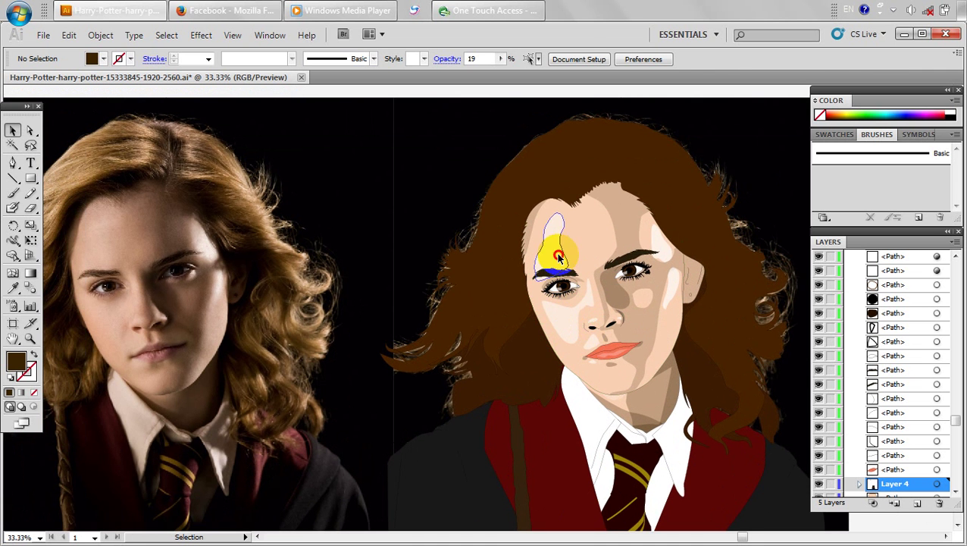
{"action": "left_click", "coordinate": [559, 257]}
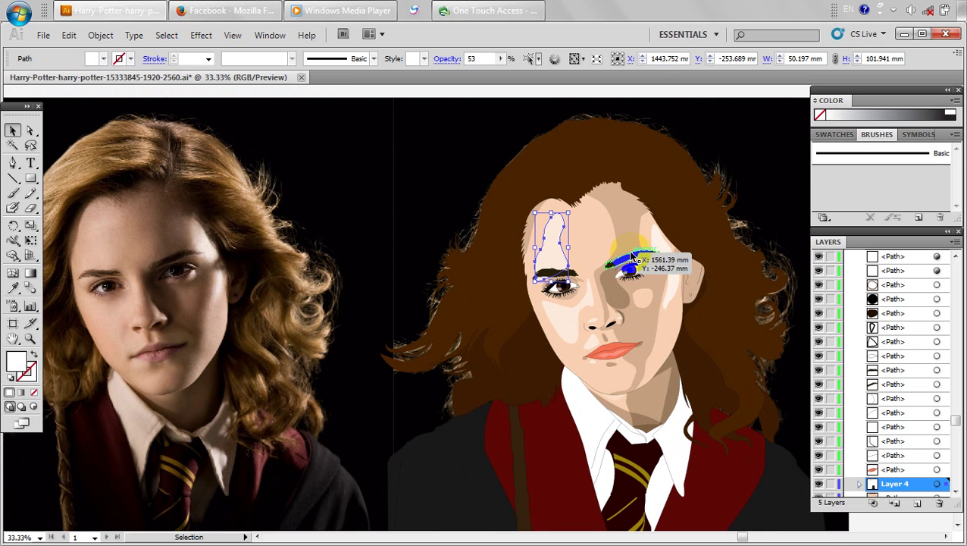
{"action": "left_click", "coordinate": [199, 35]}
{"action": "left_click", "coordinate": [567, 322], "text": "shift"}
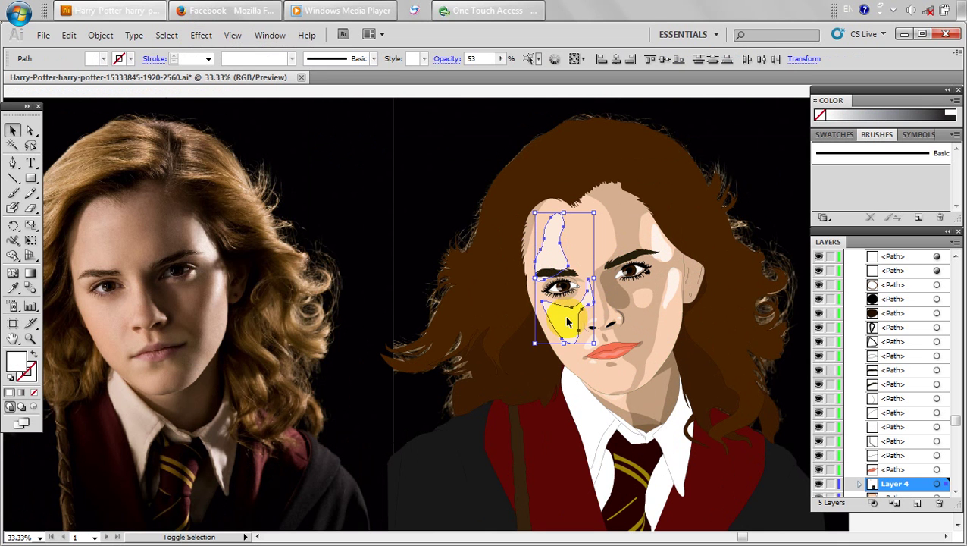
{"action": "left_click", "coordinate": [201, 35]}
{"action": "mouse_move", "coordinate": [307, 272]}
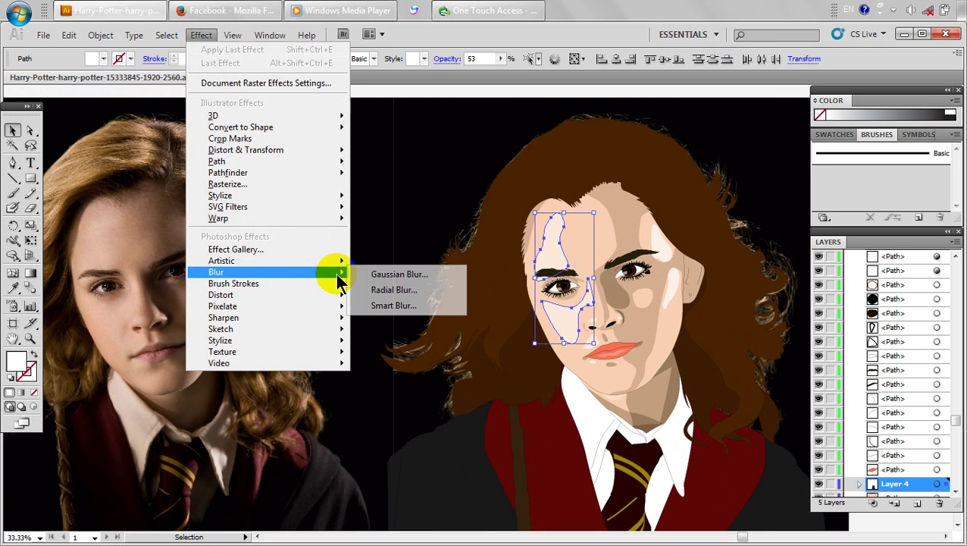
{"action": "left_click", "coordinate": [394, 275]}
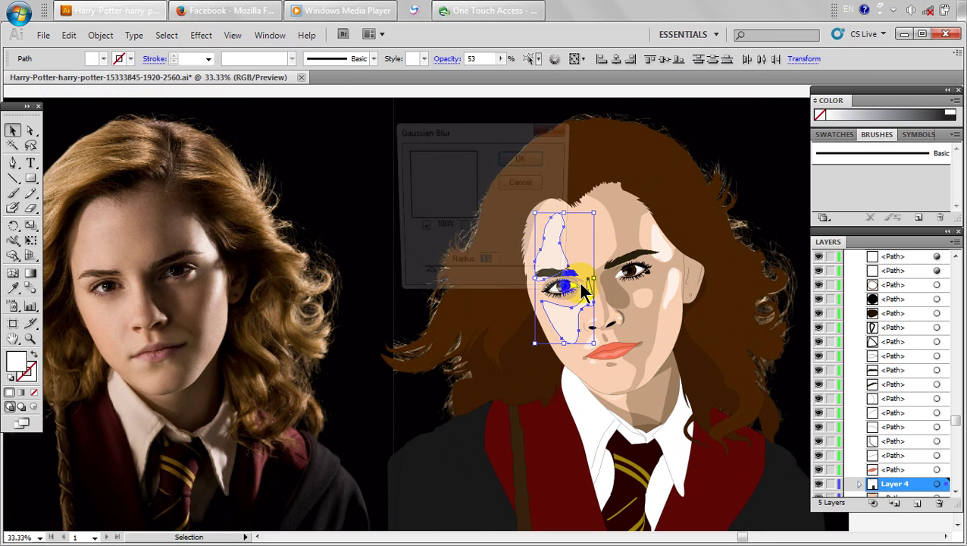
{"action": "left_click", "coordinate": [520, 159]}
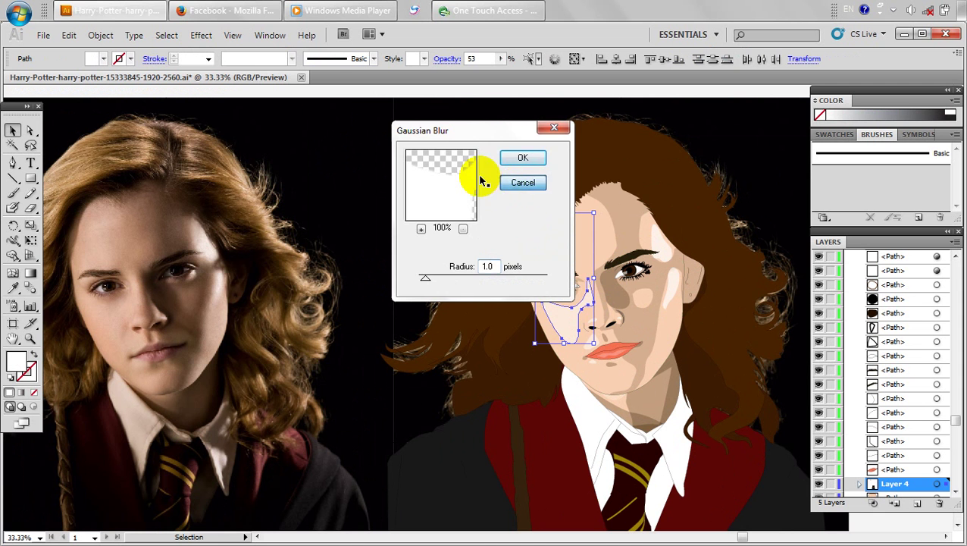
Try a Radial Blur with amount 24, Spin method and Good quality on the forehead and cheek highlights.
{"action": "left_click", "coordinate": [201, 35]}
{"action": "mouse_move", "coordinate": [307, 272]}
{"action": "left_click", "coordinate": [394, 290]}
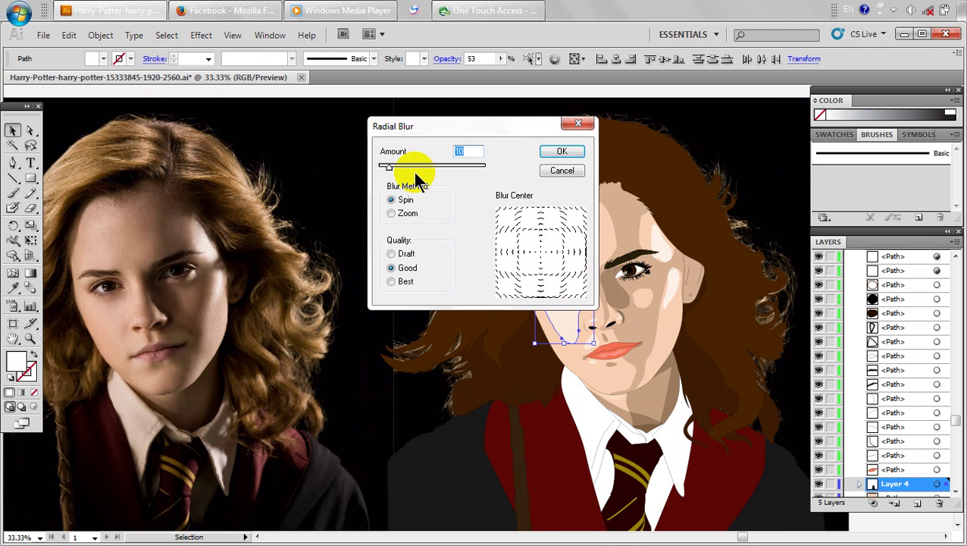
{"action": "left_click_drag", "start_coordinate": [388, 167], "coordinate": [404, 167]}
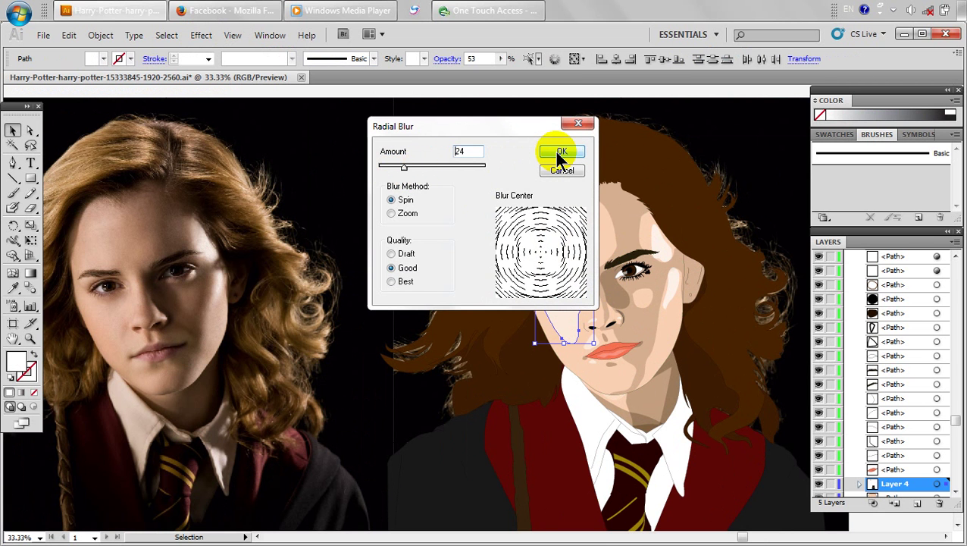
{"action": "left_click", "coordinate": [558, 155]}
{"action": "left_click", "coordinate": [443, 209]}
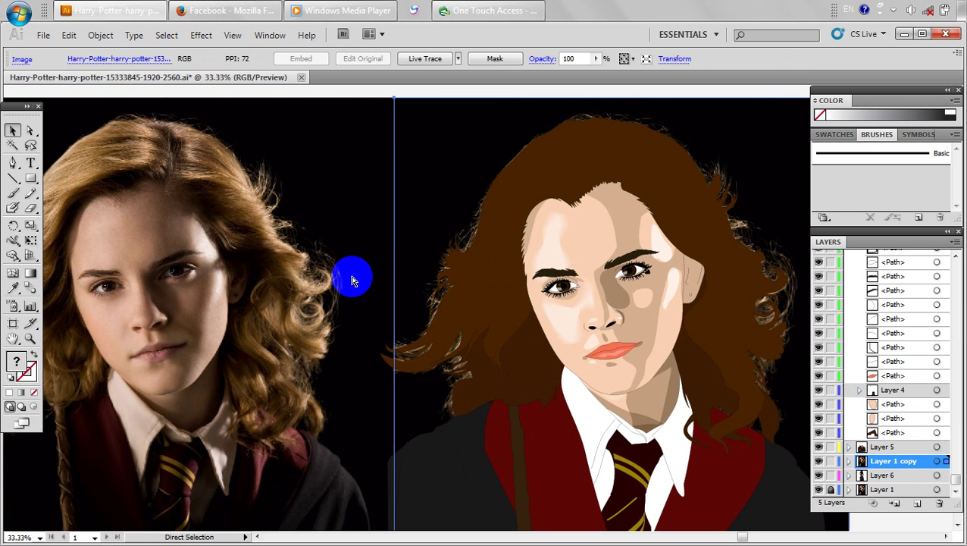
{"action": "key", "text": "ctrl+z"}
Try a Gaussian Blur with a 5-pixel radius on the forehead and cheek highlights.
{"action": "left_click", "coordinate": [201, 36]}
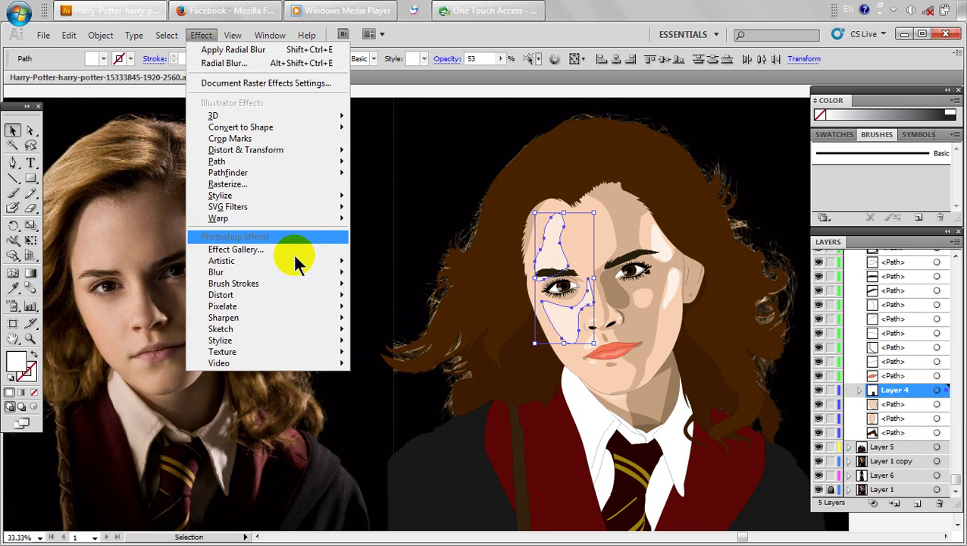
{"action": "mouse_move", "coordinate": [368, 272]}
{"action": "left_click", "coordinate": [409, 273]}
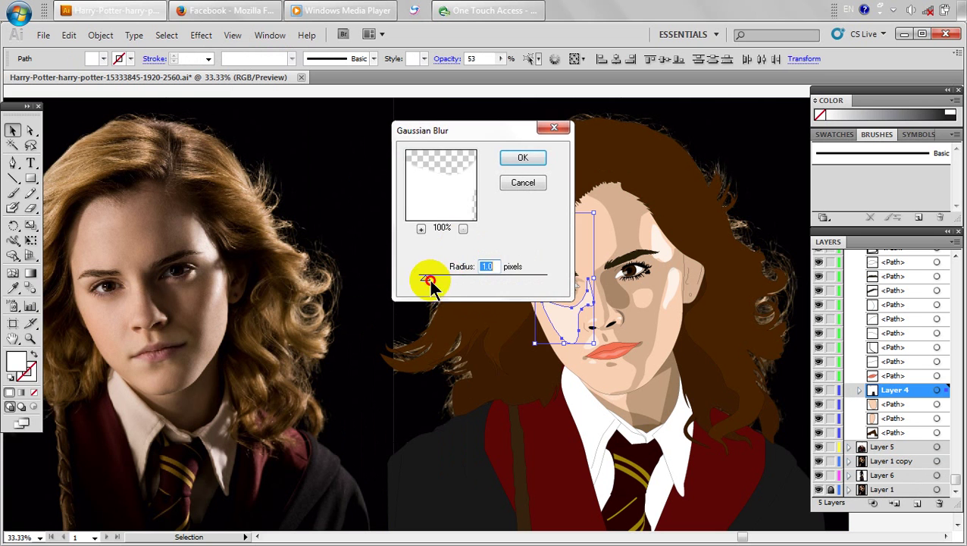
{"action": "left_click_drag", "start_coordinate": [430, 279], "coordinate": [454, 279]}
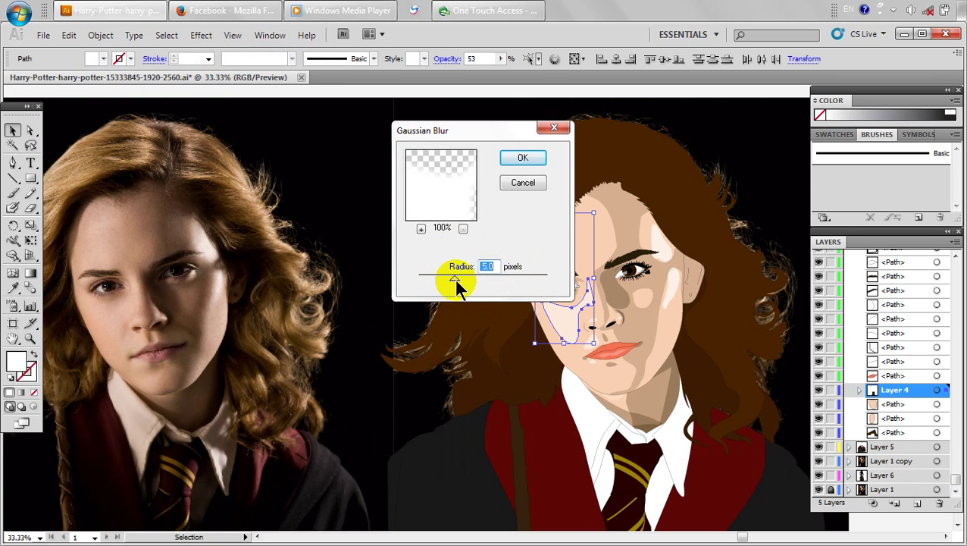
{"action": "left_click", "coordinate": [523, 158]}
{"action": "left_click", "coordinate": [416, 151]}
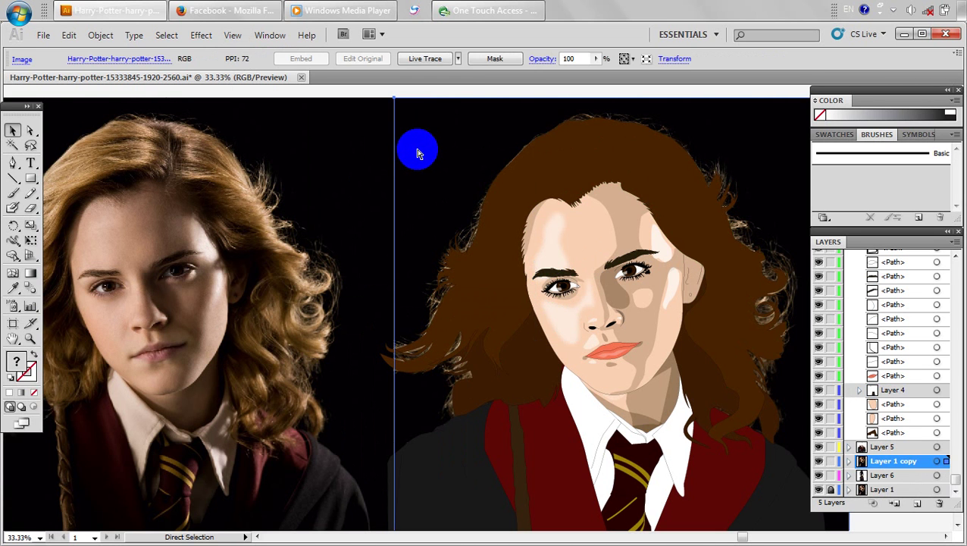
{"action": "key", "text": "ctrl+z"}
Apply a Gaussian Blur with a 29-pixel radius to the forehead and cheek highlights and clear the selection.
{"action": "left_click", "coordinate": [201, 35]}
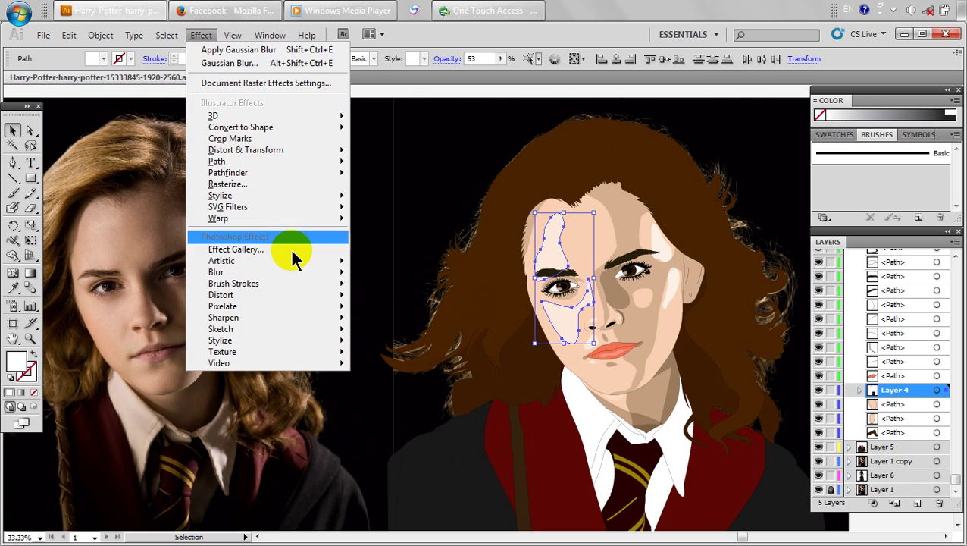
{"action": "mouse_move", "coordinate": [319, 272]}
{"action": "left_click", "coordinate": [379, 275]}
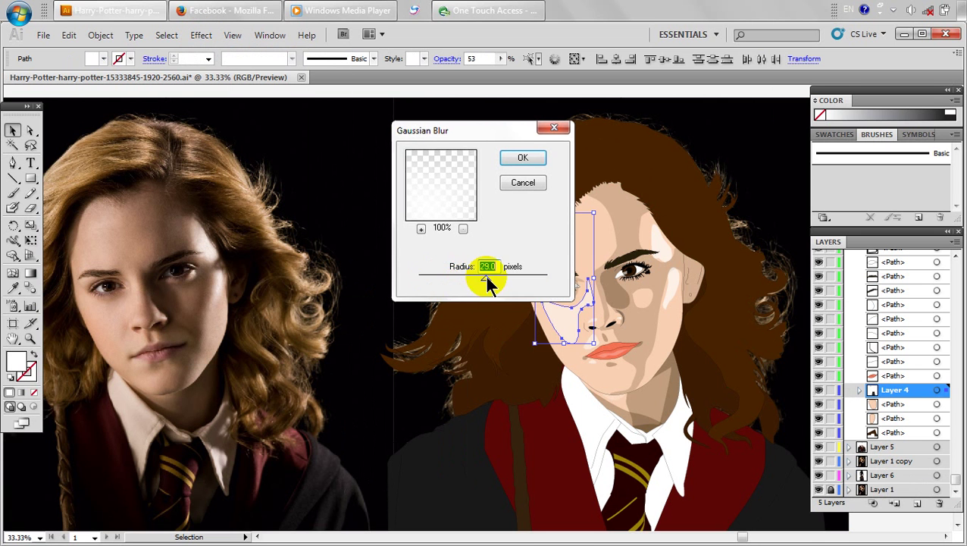
{"action": "left_click", "coordinate": [524, 159]}
{"action": "left_click", "coordinate": [384, 146]}
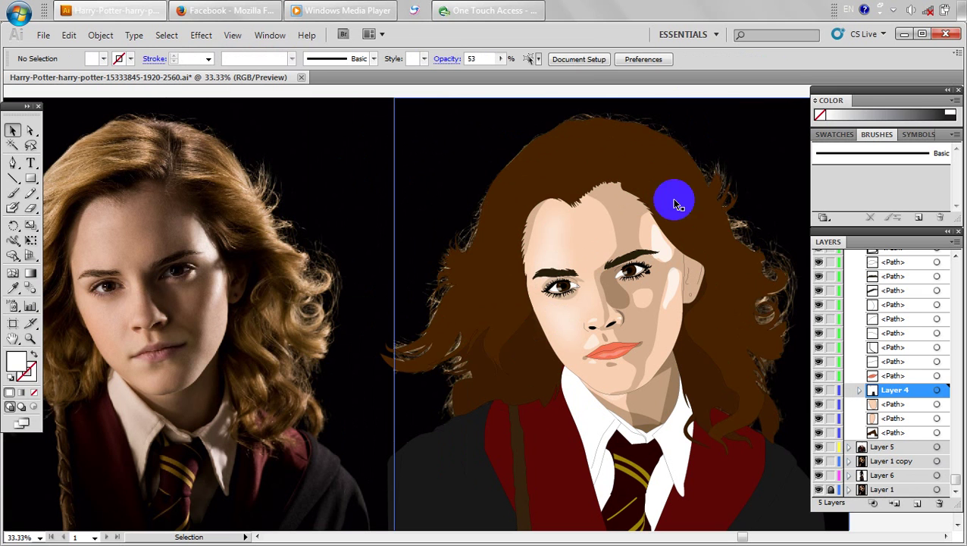
Try a Gaussian Blur with a 29-pixel radius on the large shadow shape covering the dark side of the face.
{"action": "left_click", "coordinate": [631, 218]}
{"action": "left_click", "coordinate": [200, 35]}
{"action": "mouse_move", "coordinate": [309, 292]}
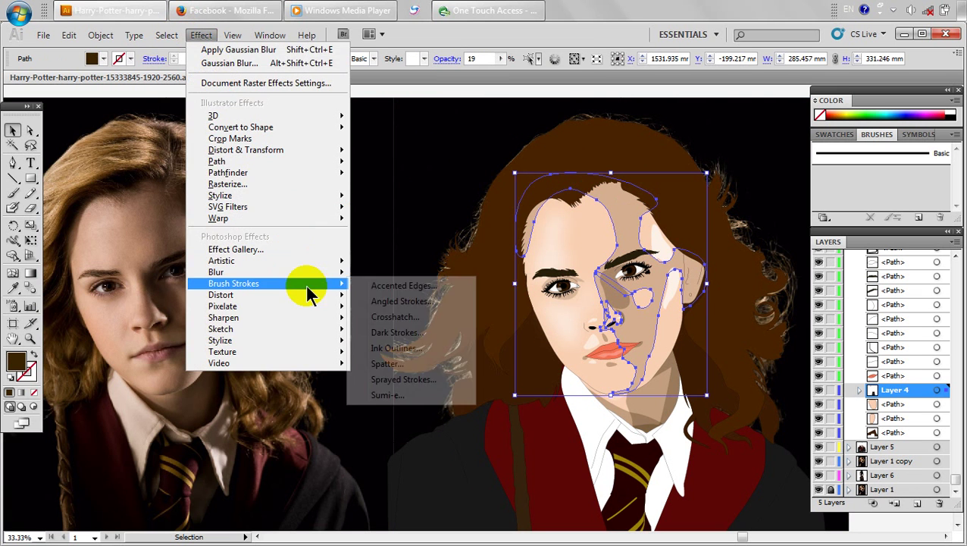
{"action": "mouse_move", "coordinate": [334, 271]}
{"action": "left_click", "coordinate": [390, 273]}
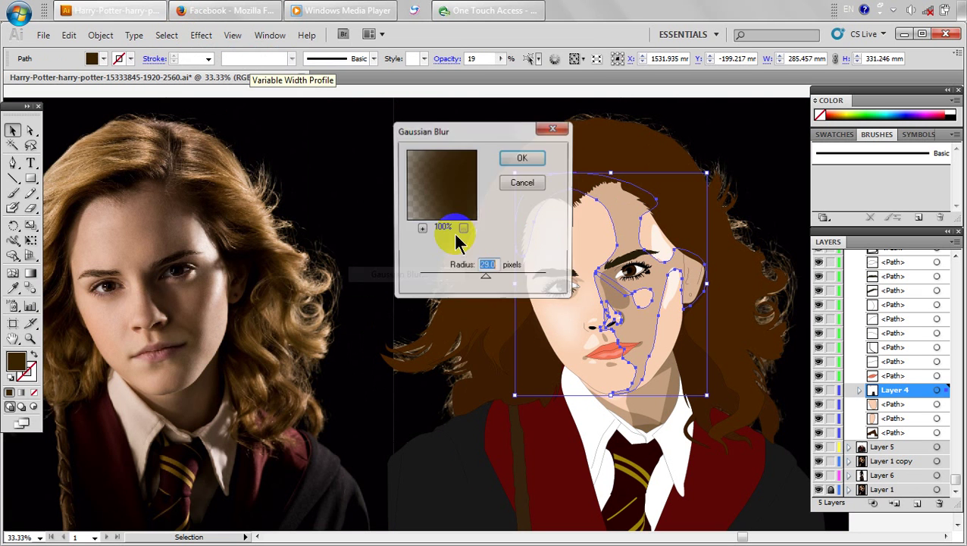
{"action": "left_click", "coordinate": [523, 159]}
{"action": "left_click", "coordinate": [425, 148]}
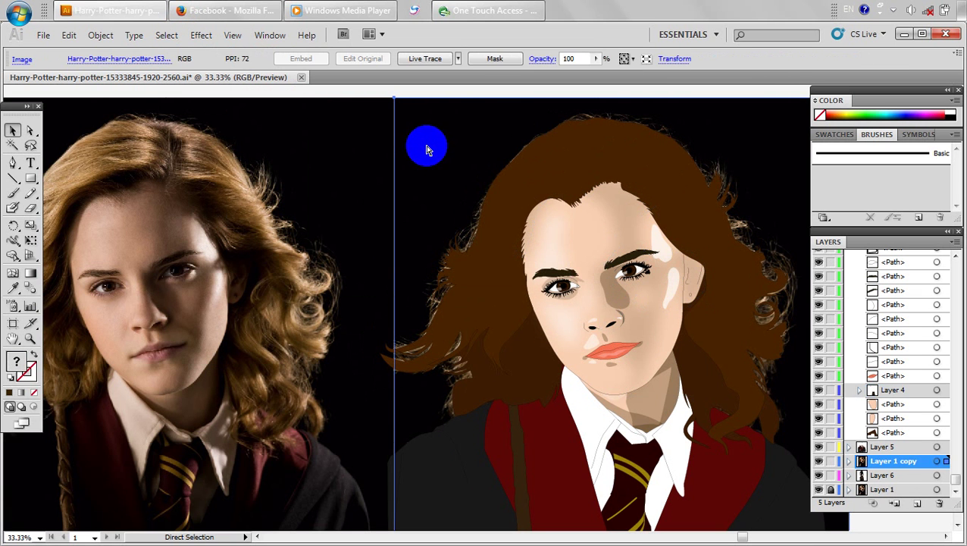
{"action": "key", "text": "ctrl+z"}
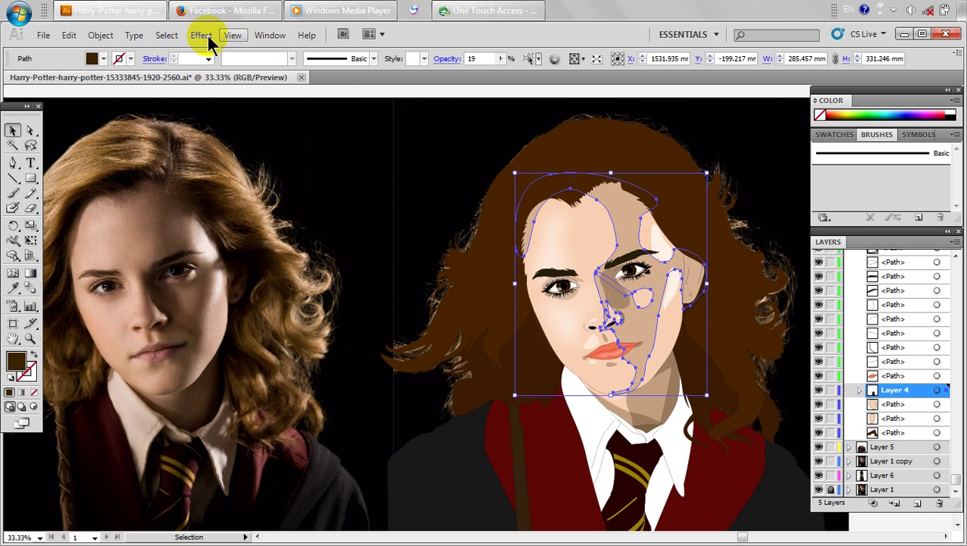
Apply a Gaussian Blur with a 7.8-pixel radius to the large shadow shape on the dark side of the face and deselect it.
{"action": "left_click", "coordinate": [207, 37]}
{"action": "mouse_move", "coordinate": [317, 280]}
{"action": "left_click", "coordinate": [387, 274]}
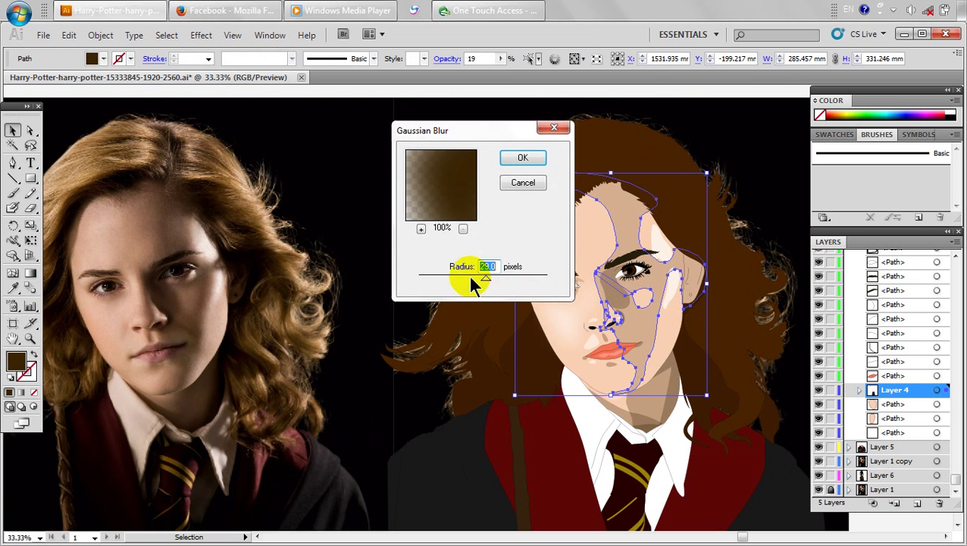
{"action": "left_click_drag", "start_coordinate": [471, 283], "coordinate": [464, 276]}
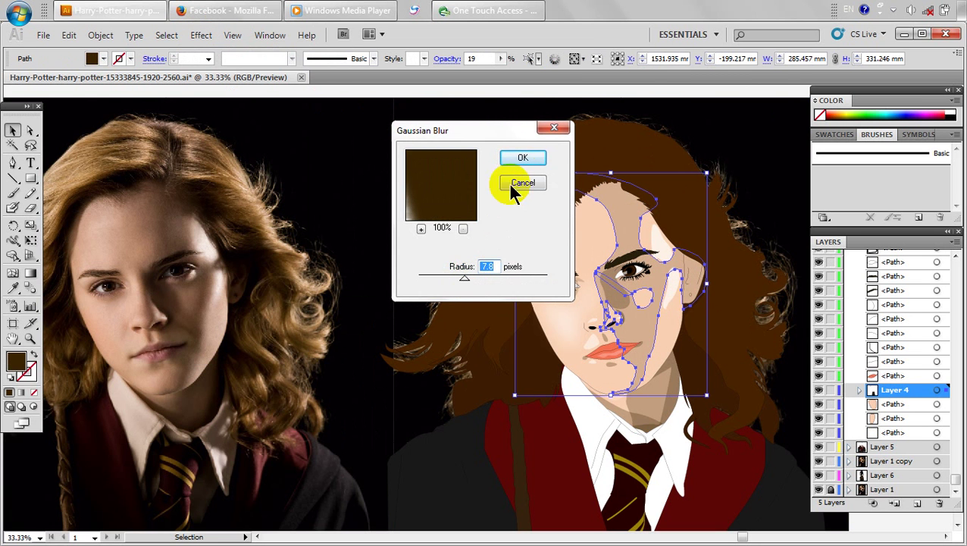
{"action": "left_click", "coordinate": [517, 159]}
{"action": "left_click", "coordinate": [352, 201]}
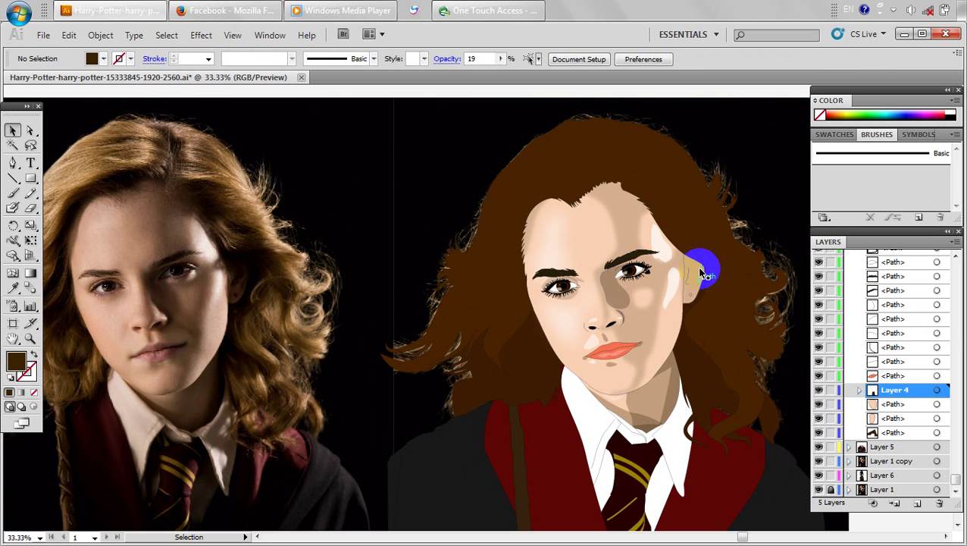
Try a Gaussian Blur with a radius below 7.8 pixels on the white temple and cheek highlights on the dark side.
{"action": "left_click", "coordinate": [673, 288]}
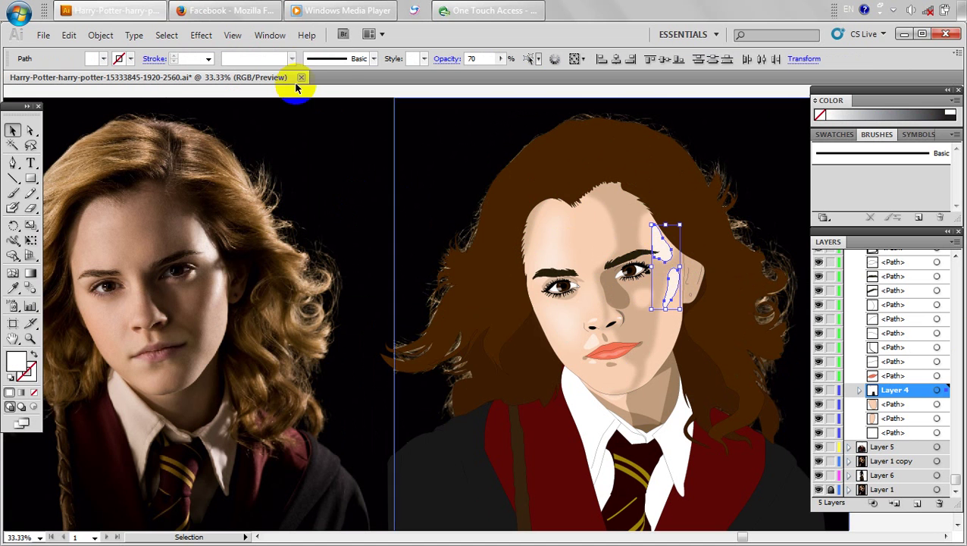
{"action": "left_click", "coordinate": [201, 35]}
{"action": "mouse_move", "coordinate": [291, 271]}
{"action": "left_click", "coordinate": [399, 275]}
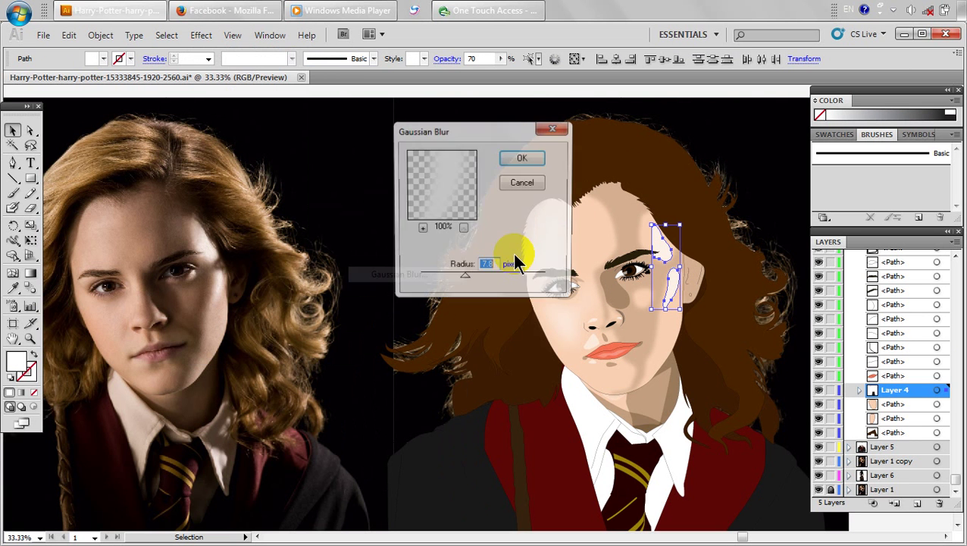
{"action": "left_click_drag", "start_coordinate": [453, 279], "coordinate": [443, 278]}
{"action": "left_click", "coordinate": [515, 161]}
{"action": "left_click", "coordinate": [284, 243]}
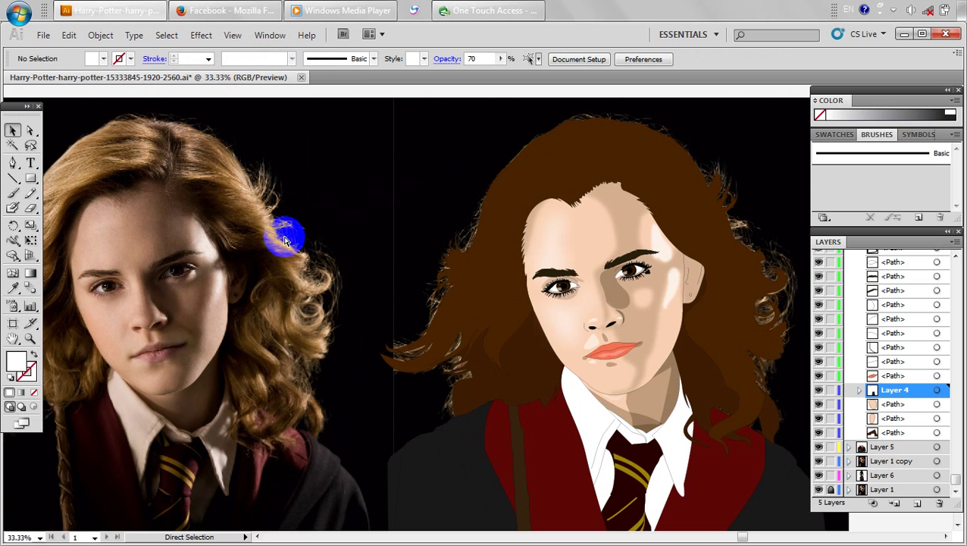
{"action": "key", "text": "ctrl+z"}
Try a Gaussian Blur with a 6.4-pixel radius on the white temple and cheek highlights on the dark side.
{"action": "left_click", "coordinate": [201, 35]}
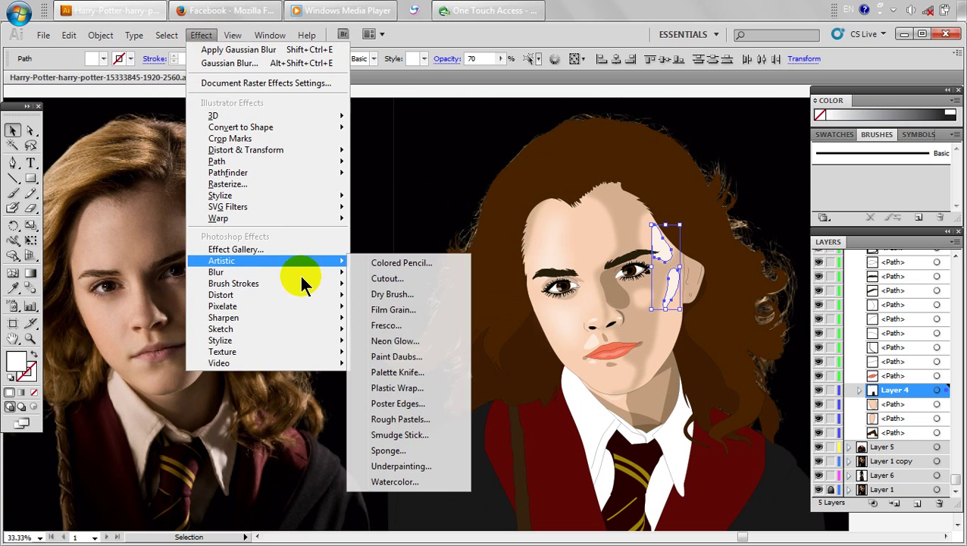
{"action": "mouse_move", "coordinate": [303, 272]}
{"action": "left_click", "coordinate": [399, 273]}
{"action": "left_click_drag", "start_coordinate": [447, 275], "coordinate": [458, 277]}
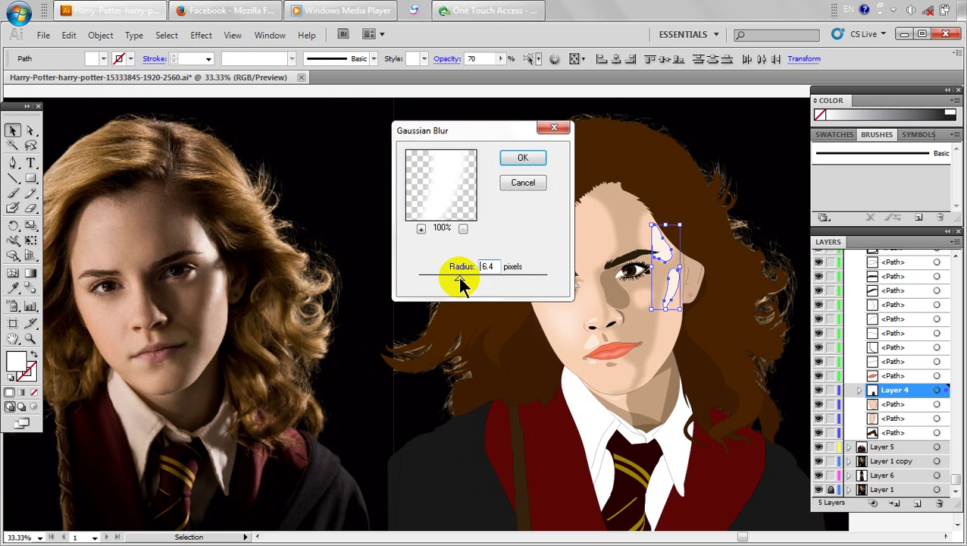
{"action": "left_click", "coordinate": [530, 161]}
{"action": "left_click", "coordinate": [237, 255]}
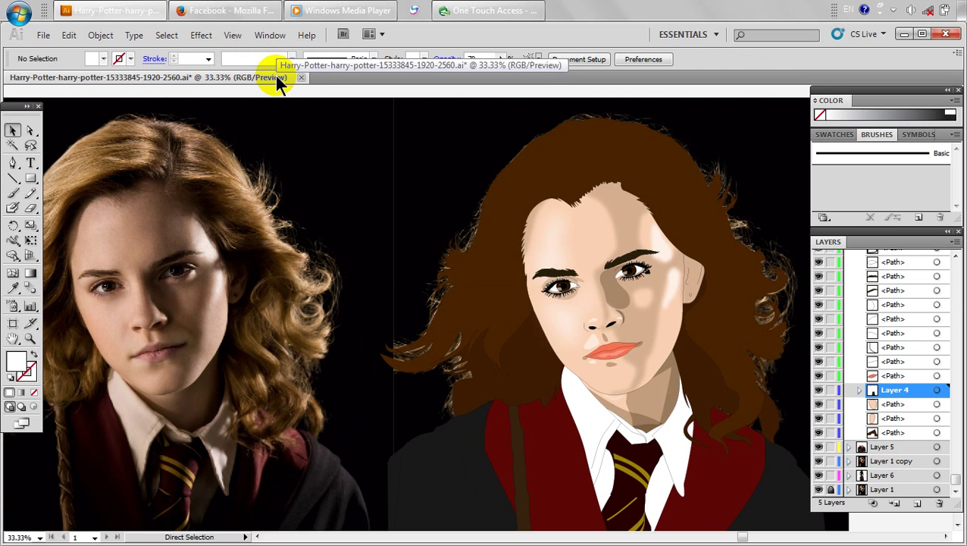
{"action": "key", "text": "ctrl+z"}
Apply a Gaussian Blur with a 7.8-pixel radius to the white temple and cheek highlights and clear the selection.
{"action": "left_click", "coordinate": [201, 35]}
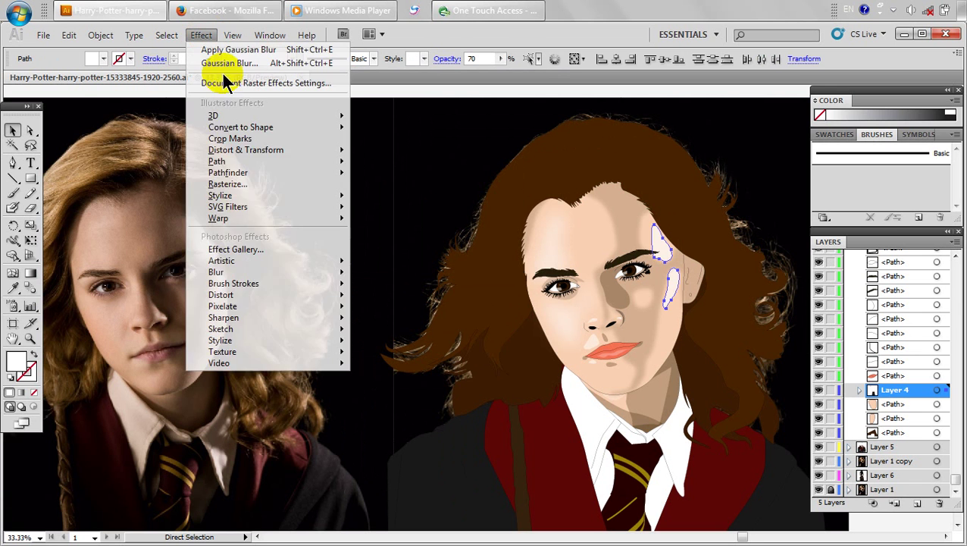
{"action": "mouse_move", "coordinate": [311, 272]}
{"action": "left_click", "coordinate": [389, 278]}
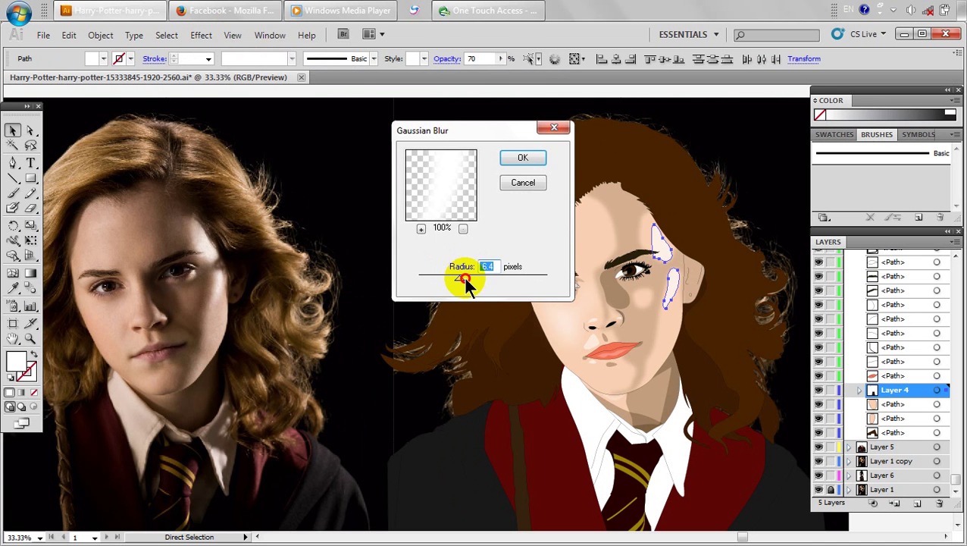
{"action": "left_click", "coordinate": [522, 157]}
{"action": "left_click", "coordinate": [292, 203]}
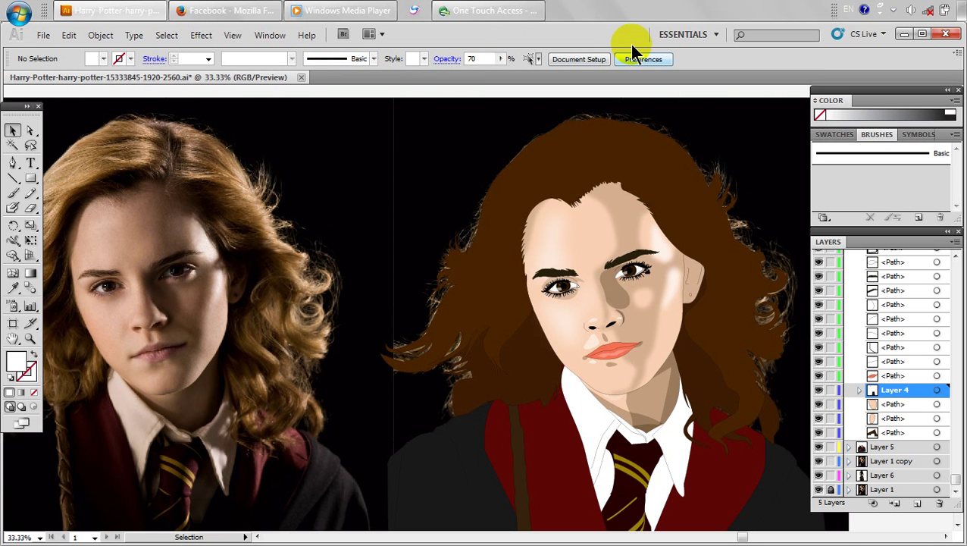
Move the large shadow's anchor point above the dark-side eye outward by about 18 mm, past the eyebrow's end, and clear the selection.
{"action": "left_click", "coordinate": [666, 220]}
{"action": "left_click", "coordinate": [605, 242]}
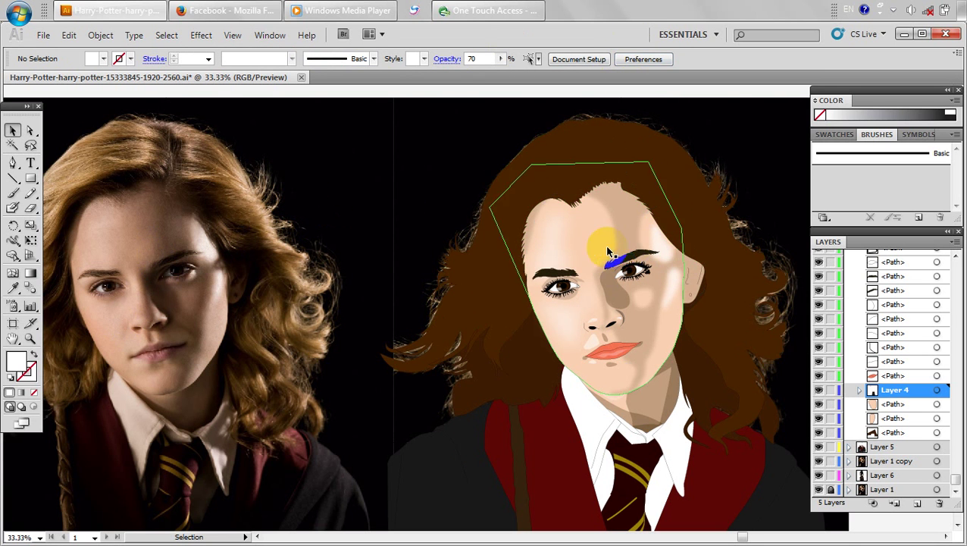
{"action": "left_click", "coordinate": [30, 130]}
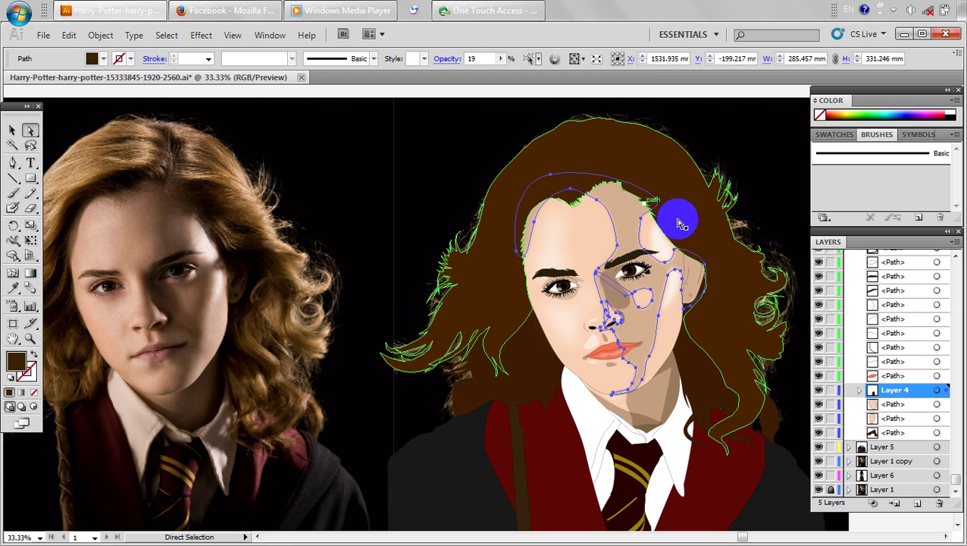
{"action": "left_click", "coordinate": [648, 258]}
{"action": "left_click_drag", "start_coordinate": [645, 251], "coordinate": [657, 252]}
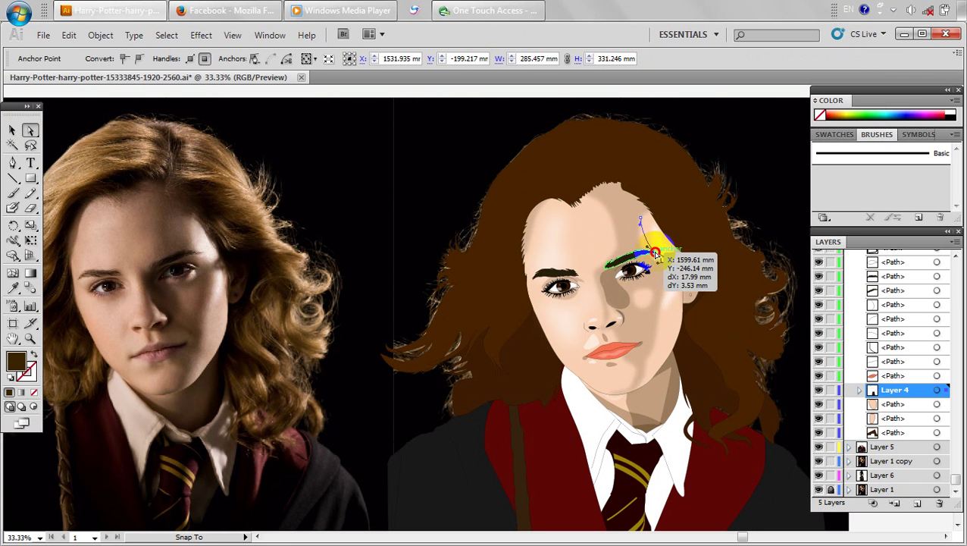
{"action": "left_click", "coordinate": [473, 103]}
{"action": "left_click", "coordinate": [327, 89]}
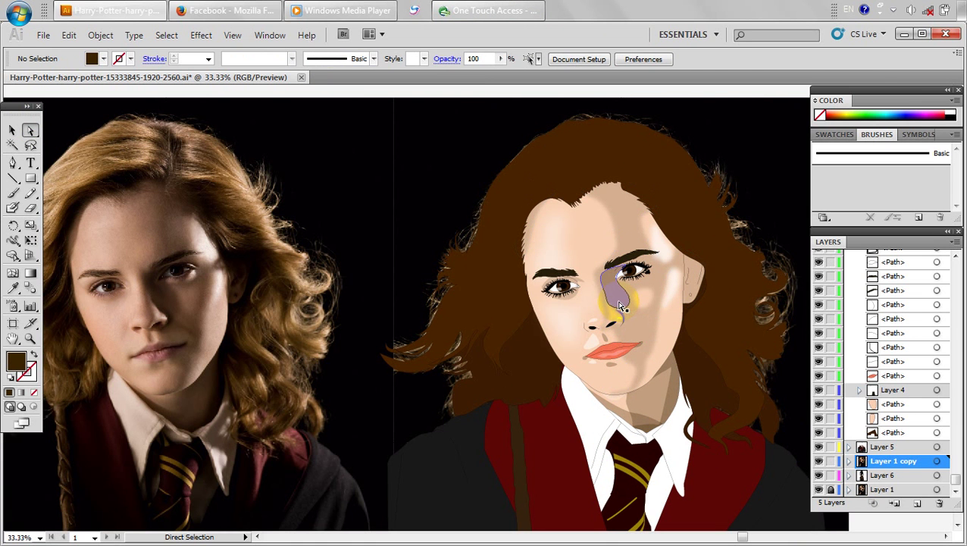
Try a Gaussian Blur with a radius above 7.8 pixels on the small shadow between the nose and the dark-side eye.
{"action": "left_click", "coordinate": [620, 305]}
{"action": "left_click", "coordinate": [201, 35]}
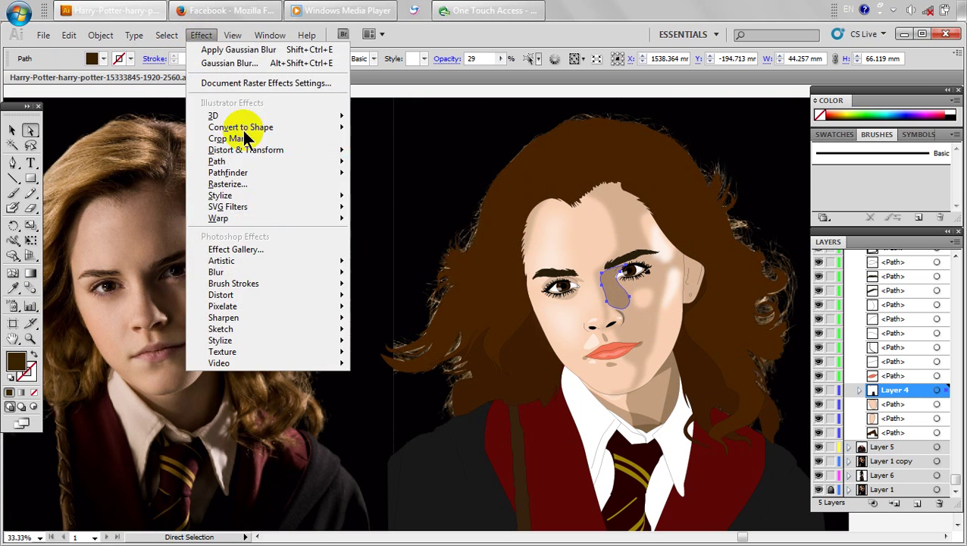
{"action": "mouse_move", "coordinate": [307, 273]}
{"action": "left_click", "coordinate": [379, 273]}
{"action": "left_click", "coordinate": [451, 279]}
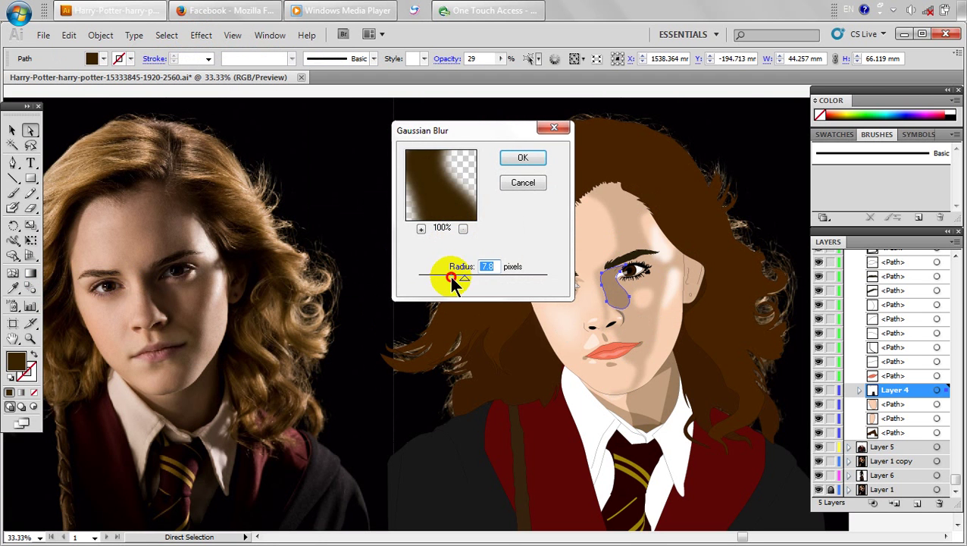
{"action": "left_click_drag", "start_coordinate": [451, 278], "coordinate": [475, 278]}
{"action": "left_click", "coordinate": [522, 158]}
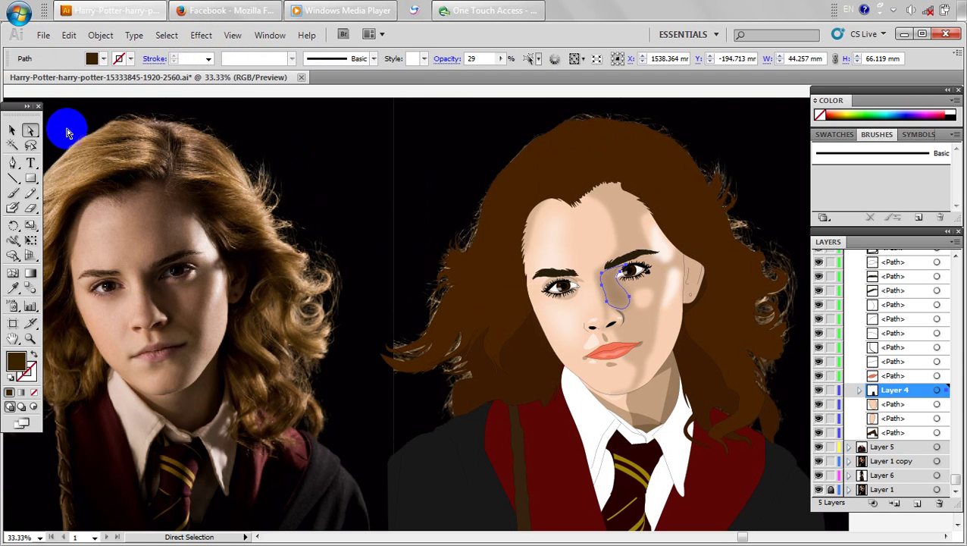
{"action": "key", "text": "ctrl"}
{"action": "left_click", "coordinate": [233, 173]}
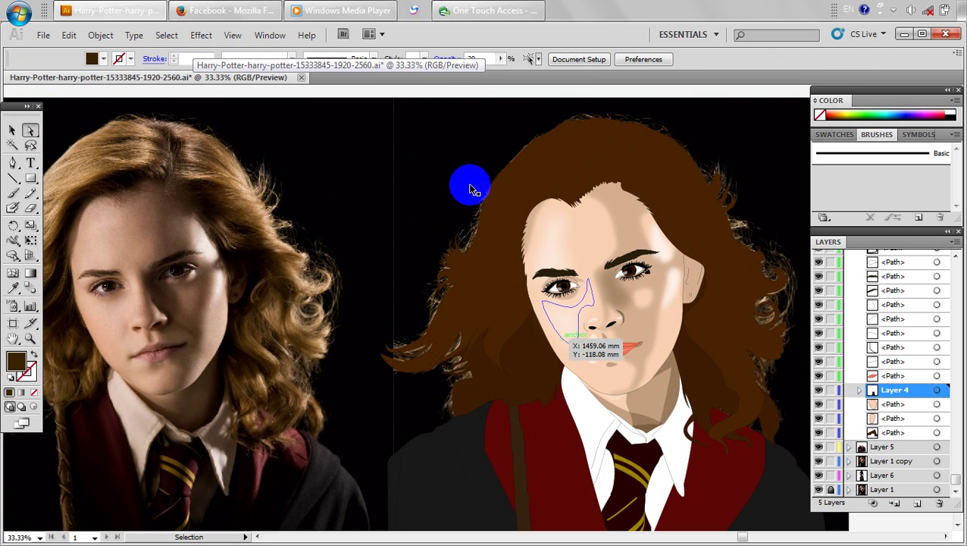
{"action": "key", "text": "ctrl+z"}
Set a Gaussian Blur radius of about 7.6 pixels for the small shadow between the nose and the dark-side eye.
{"action": "left_click", "coordinate": [201, 35]}
{"action": "mouse_move", "coordinate": [351, 271]}
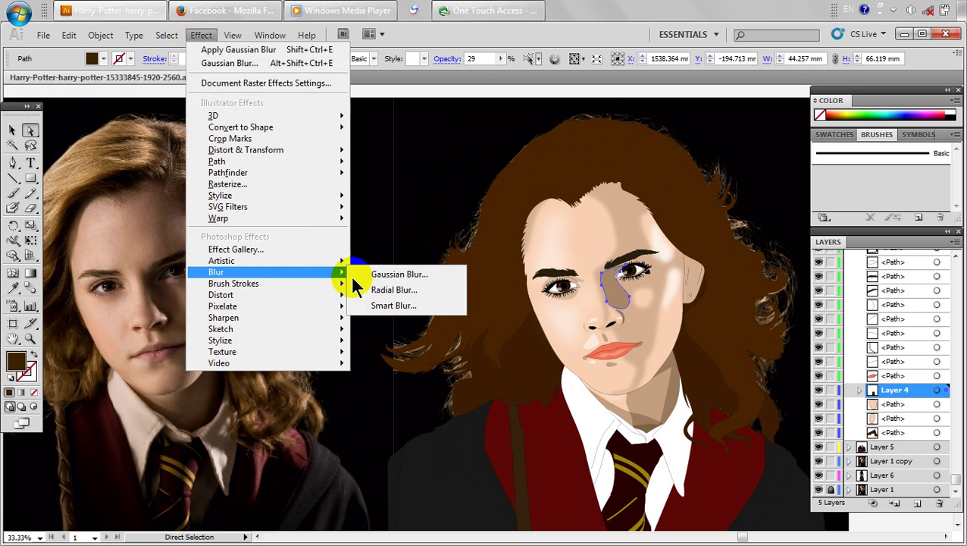
{"action": "left_click", "coordinate": [390, 275]}
{"action": "left_click_drag", "start_coordinate": [466, 279], "coordinate": [459, 280]}
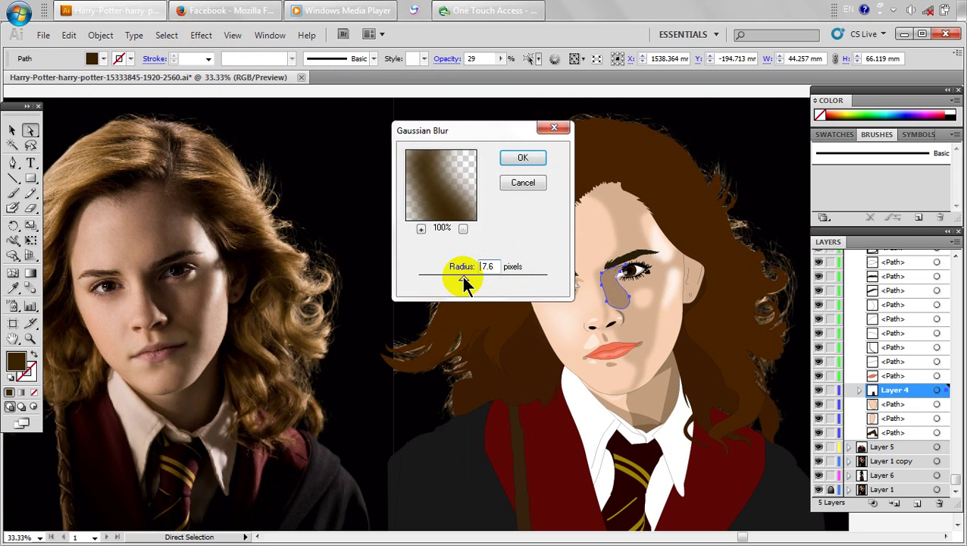
Accept the Gaussian Blur on the dark shadow between the nose and eye, and set the shape's opacity to 45%.
{"action": "left_click", "coordinate": [523, 158]}
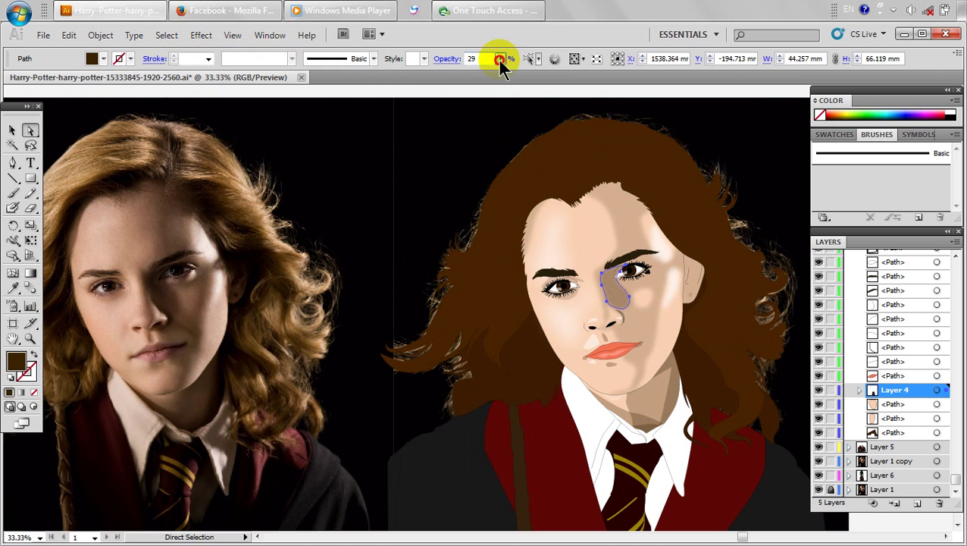
{"action": "left_click", "coordinate": [283, 217]}
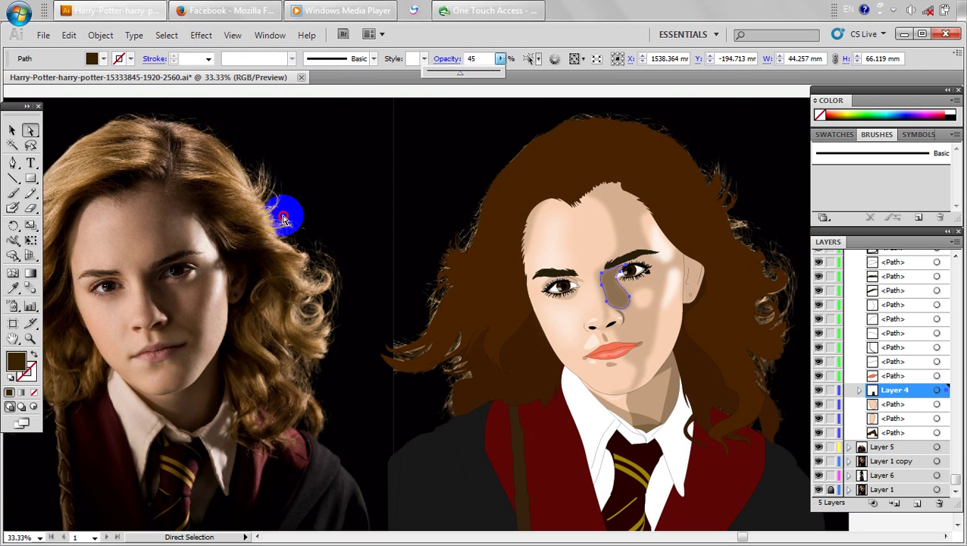
{"action": "left_click", "coordinate": [284, 218]}
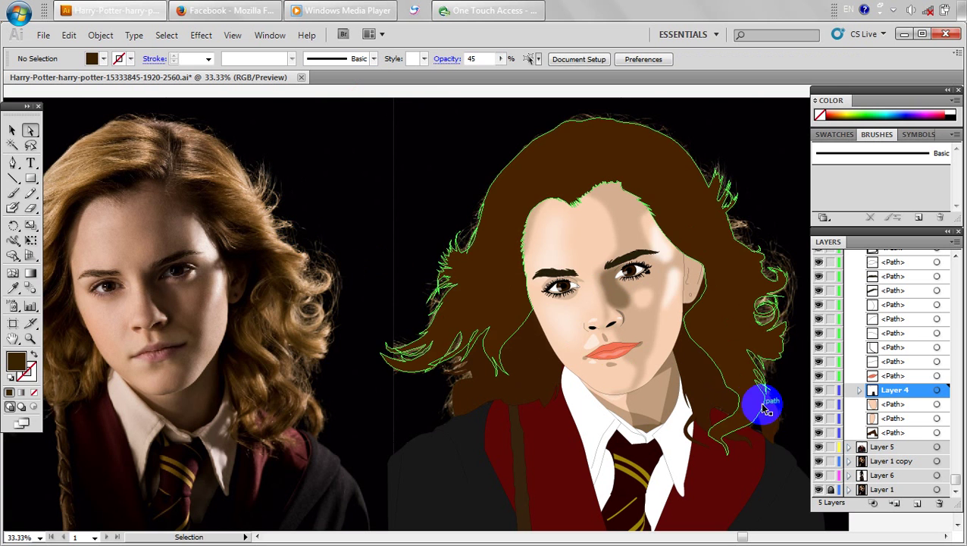
Raise the opacity of the blurred shadow between the nose and eye to 65%.
{"action": "left_click", "coordinate": [617, 300]}
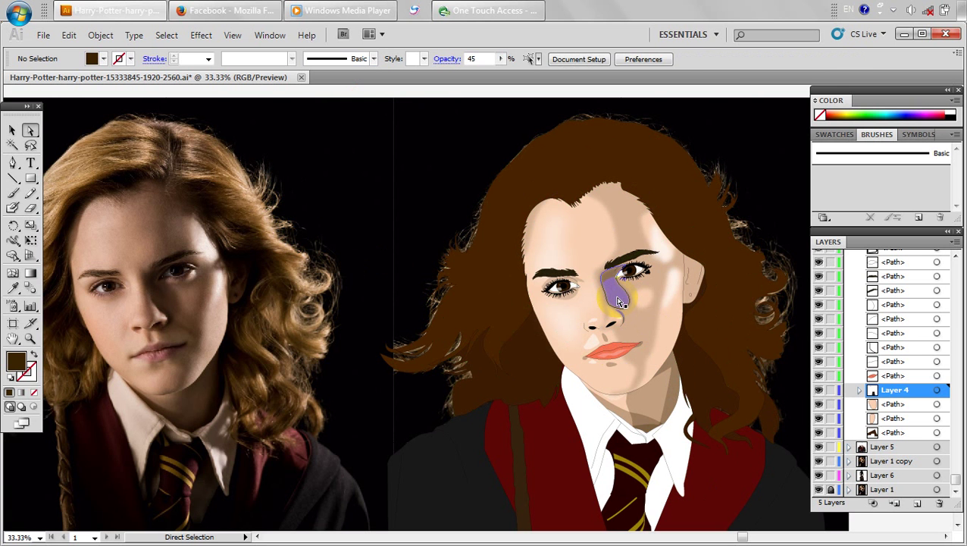
{"action": "left_click", "coordinate": [618, 301]}
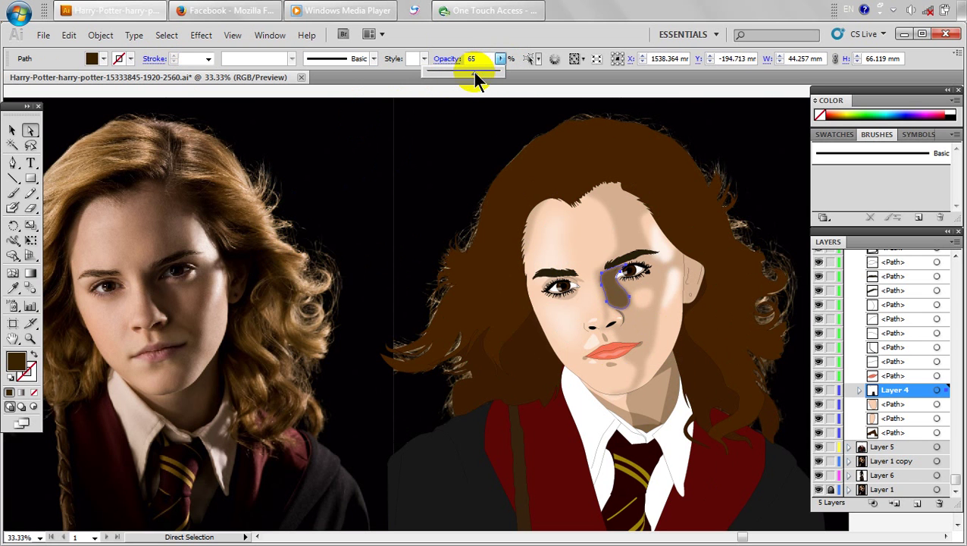
{"action": "left_click", "coordinate": [294, 288]}
{"action": "left_click", "coordinate": [289, 338]}
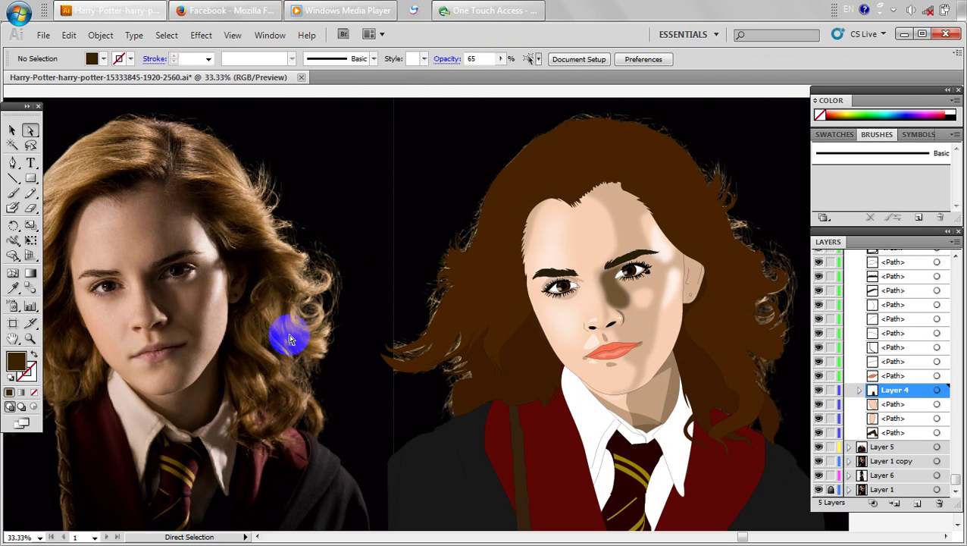
Apply another Gaussian Blur of 7.4 pixels to the shadow beside the nose and set its opacity to 39%.
{"action": "left_click", "coordinate": [622, 299]}
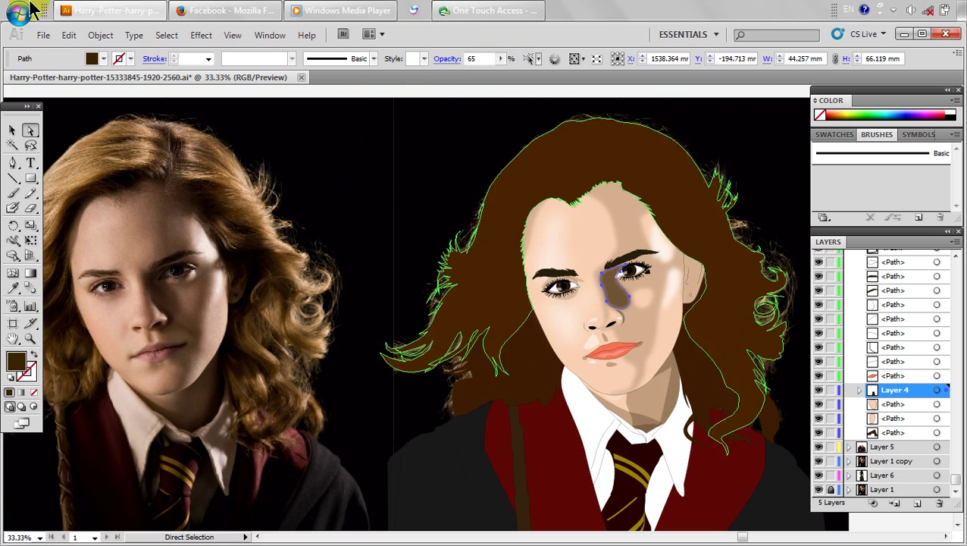
{"action": "left_click", "coordinate": [201, 34]}
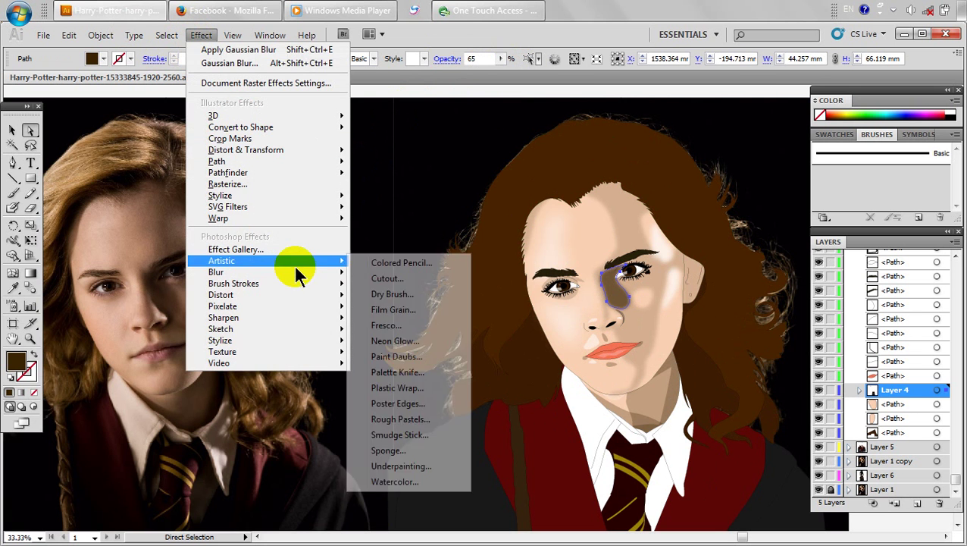
{"action": "mouse_move", "coordinate": [333, 270]}
{"action": "left_click", "coordinate": [409, 274]}
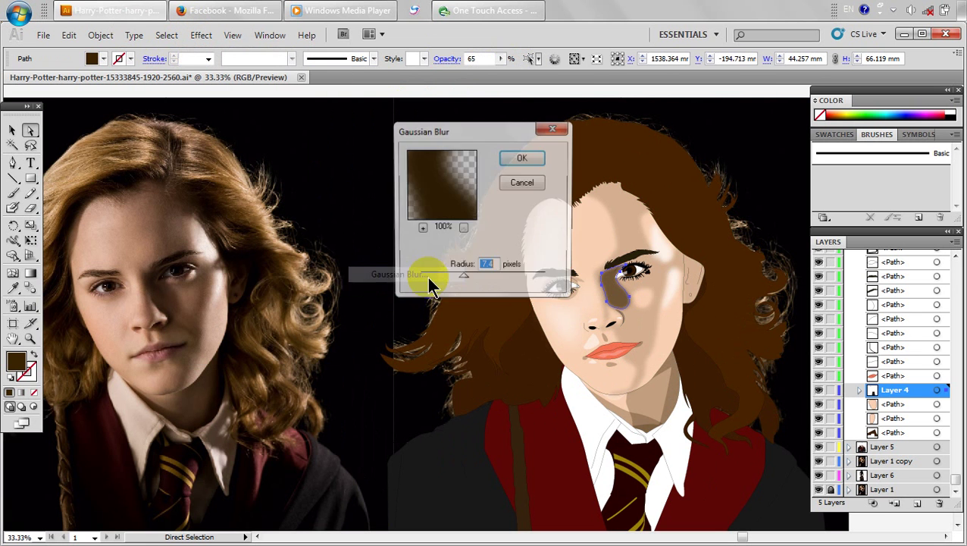
{"action": "left_click", "coordinate": [522, 159]}
{"action": "left_click", "coordinate": [499, 58]}
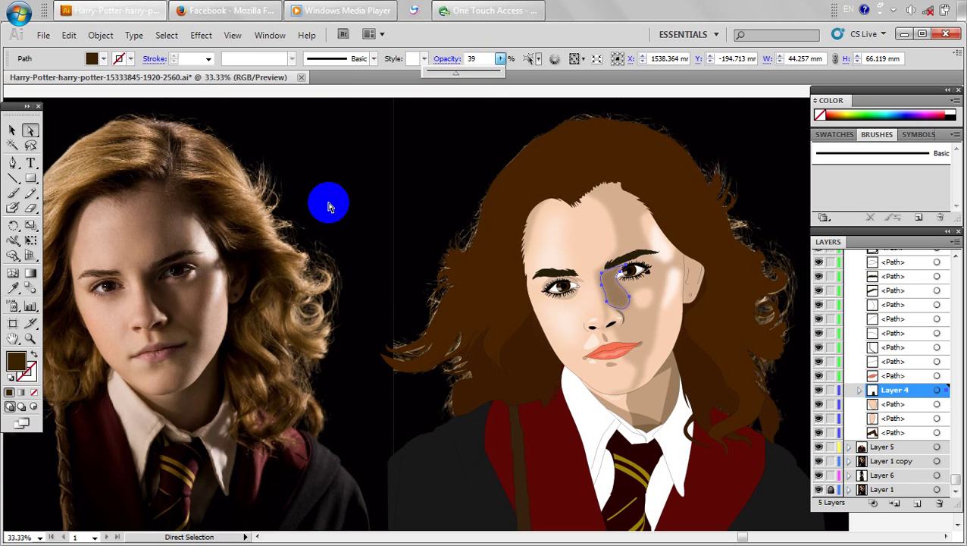
{"action": "left_click", "coordinate": [278, 281]}
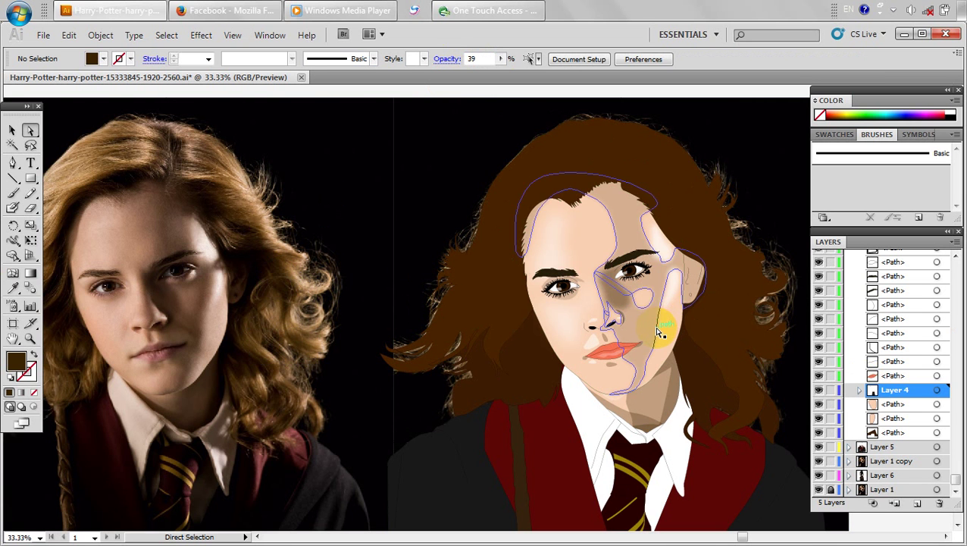
Apply a 3.6-pixel Gaussian Blur to the thin black shadow along the outer curve of the nostril.
{"action": "scroll", "coordinate": [652, 328], "scroll_direction": "up", "scroll_amount": 3}
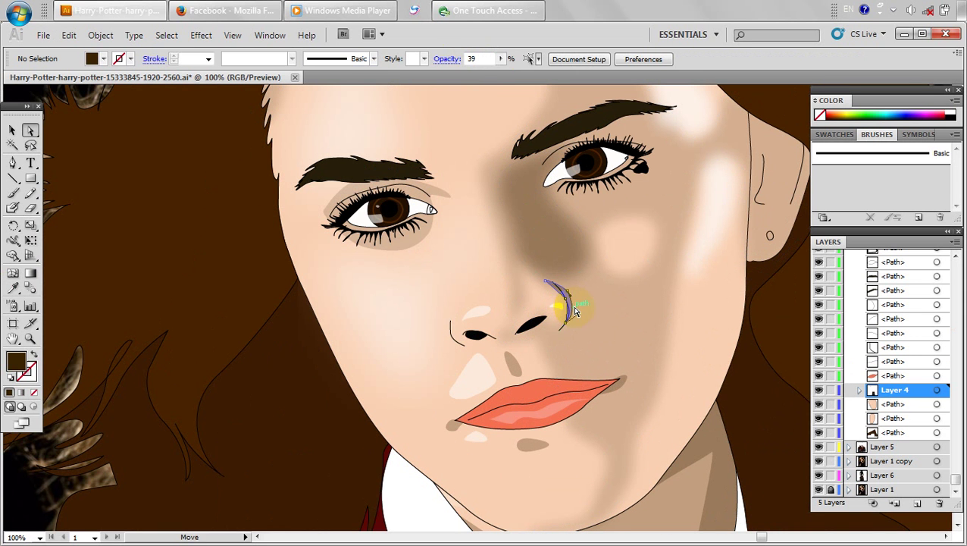
{"action": "left_click", "coordinate": [574, 311]}
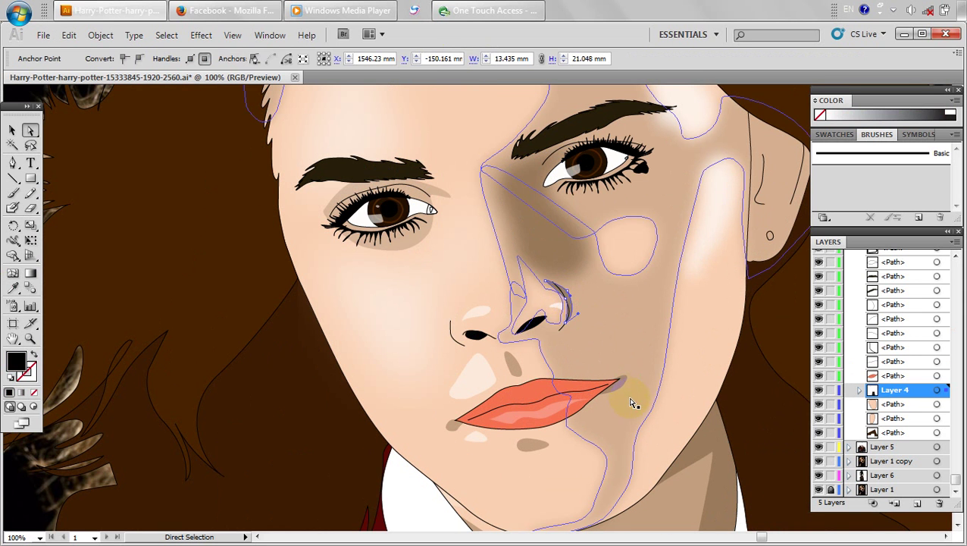
{"action": "left_click", "coordinate": [200, 35]}
{"action": "mouse_move", "coordinate": [334, 271]}
{"action": "left_click", "coordinate": [372, 274]}
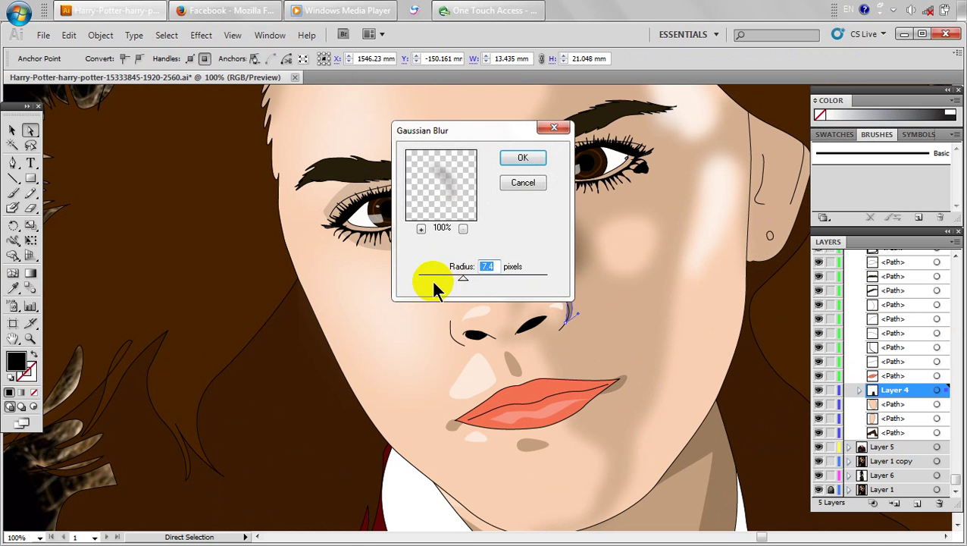
{"action": "left_click_drag", "start_coordinate": [432, 278], "coordinate": [442, 274]}
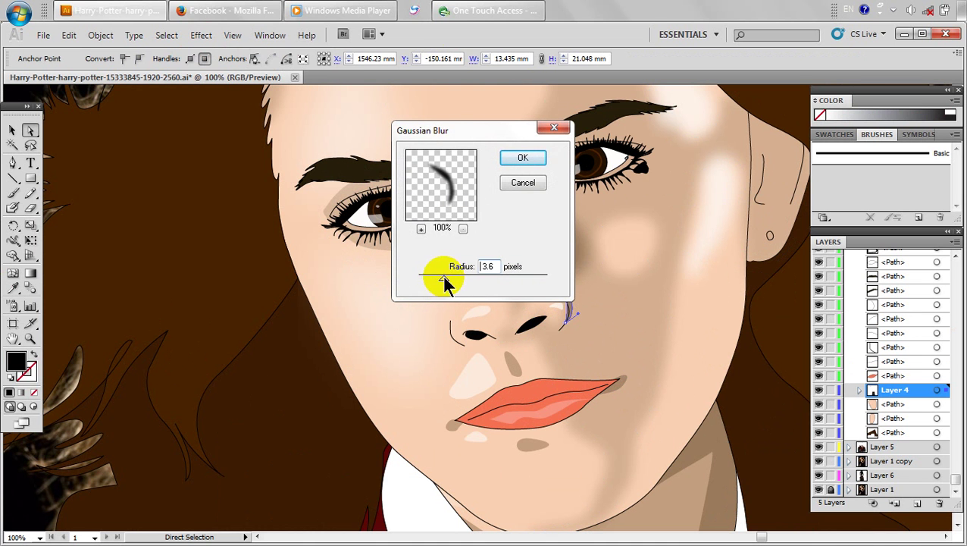
{"action": "left_click", "coordinate": [504, 160]}
{"action": "left_click", "coordinate": [216, 326]}
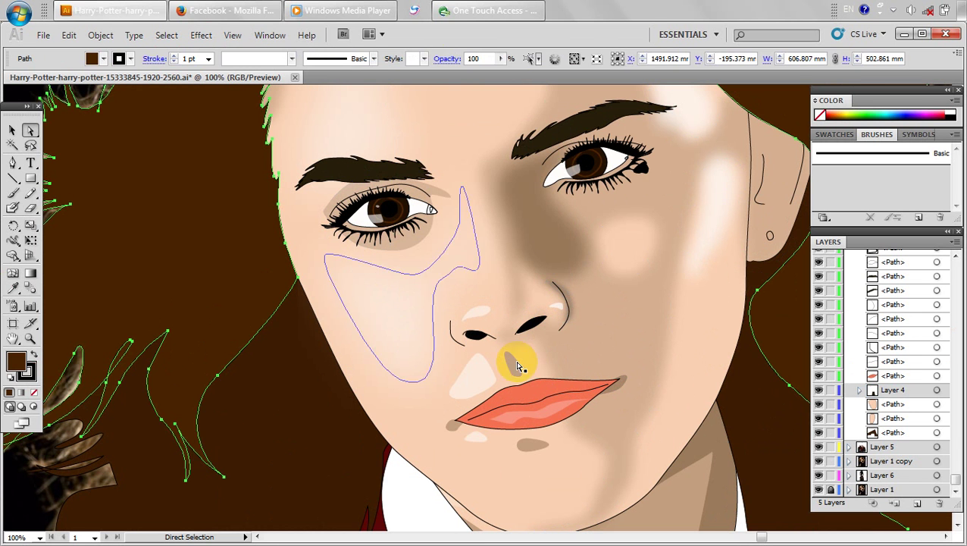
Apply a 4.6-pixel Gaussian Blur to the four small brown shadows at both mouth corners, above the upper lip and below the lower lip.
{"action": "left_click", "coordinate": [620, 391]}
{"action": "left_click", "coordinate": [512, 361], "text": "shift"}
{"action": "left_click", "coordinate": [453, 424], "text": "shift"}
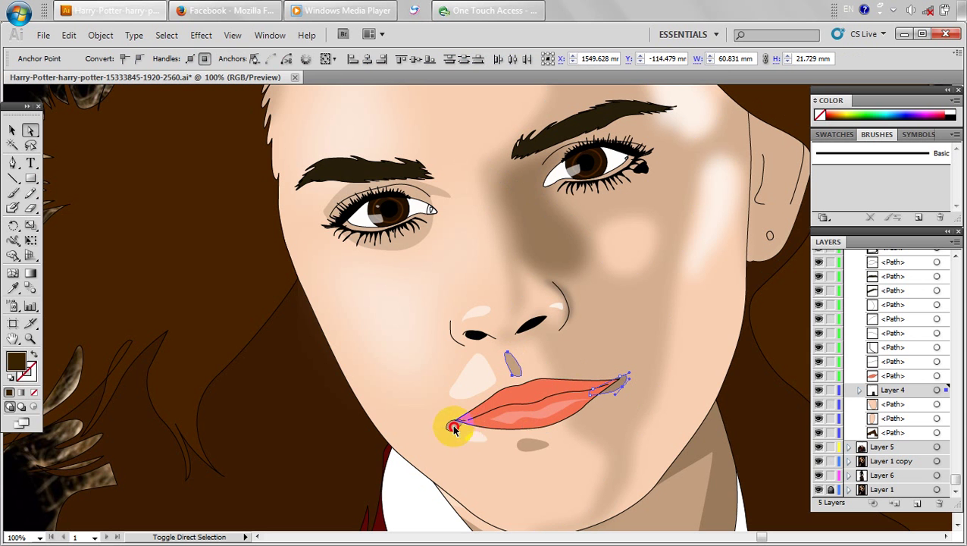
{"action": "left_click", "coordinate": [530, 447], "text": "shift"}
{"action": "left_click", "coordinate": [201, 35]}
{"action": "mouse_move", "coordinate": [308, 272]}
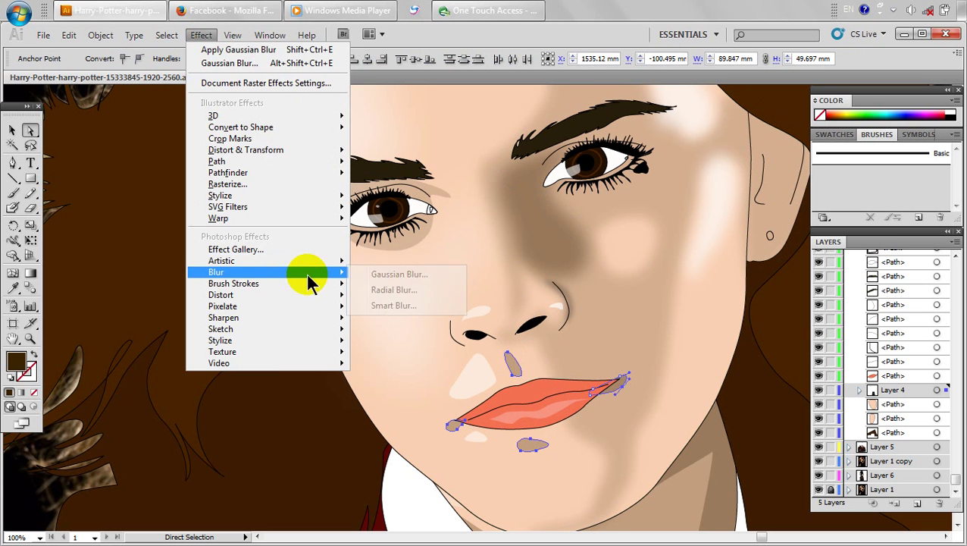
{"action": "left_click", "coordinate": [394, 275]}
{"action": "left_click_drag", "start_coordinate": [449, 282], "coordinate": [453, 281]}
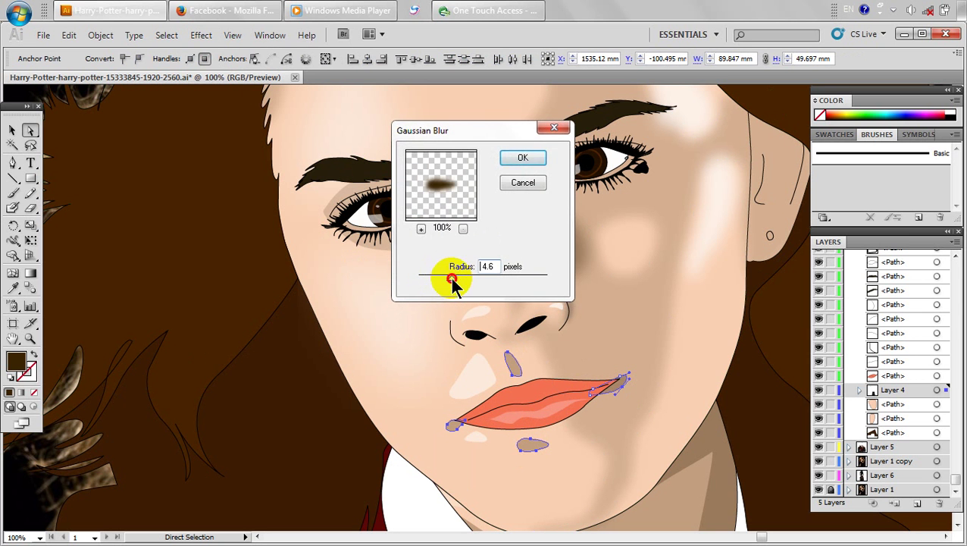
{"action": "left_click", "coordinate": [521, 155]}
Apply a 3.5-pixel Gaussian Blur to the two white highlights above and below the lips.
{"action": "scroll", "coordinate": [210, 305], "scroll_direction": "down", "scroll_amount": 2}
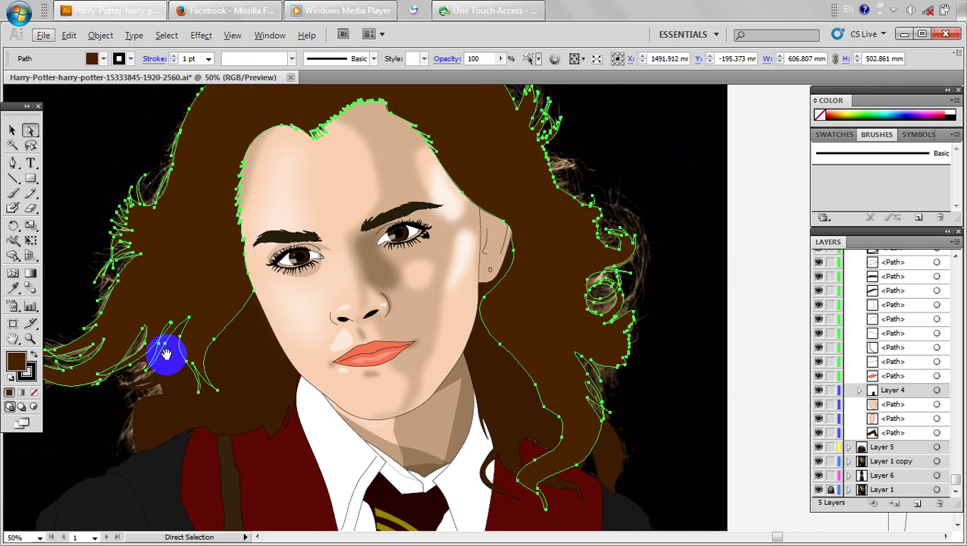
{"action": "left_click_drag", "start_coordinate": [169, 352], "coordinate": [455, 367]}
{"action": "scroll", "coordinate": [347, 349], "scroll_direction": "down", "scroll_amount": 1}
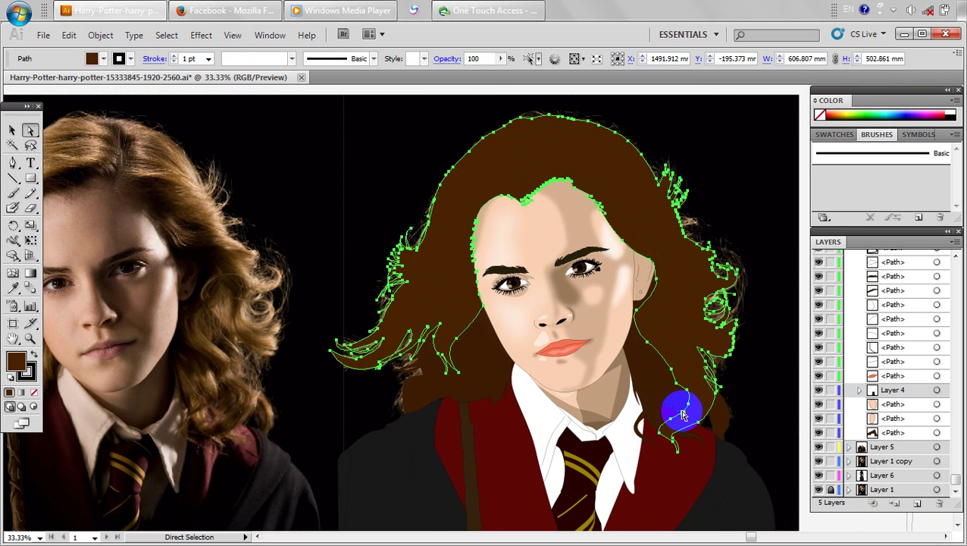
{"action": "scroll", "coordinate": [554, 373], "scroll_direction": "up", "scroll_amount": 1}
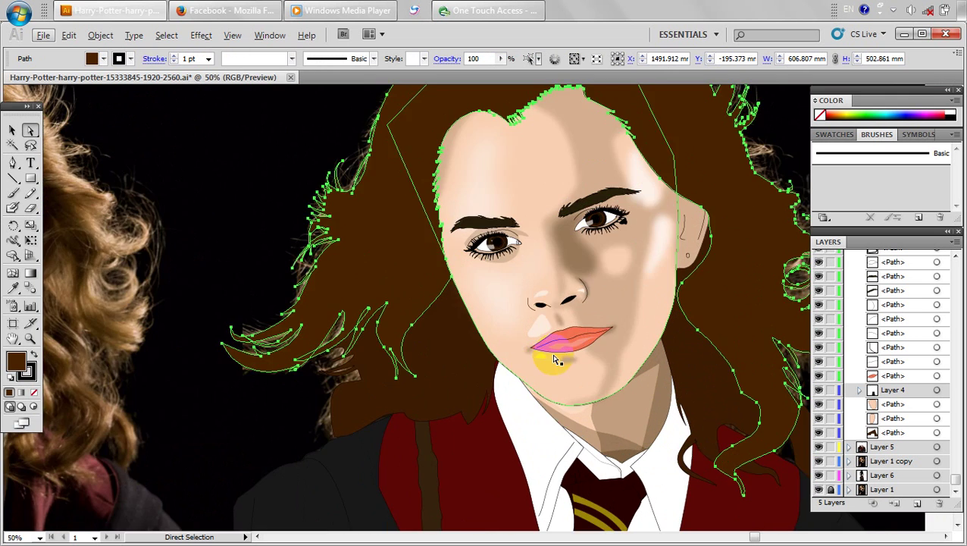
{"action": "left_click", "coordinate": [535, 324]}
{"action": "left_click", "coordinate": [543, 360], "text": "shift"}
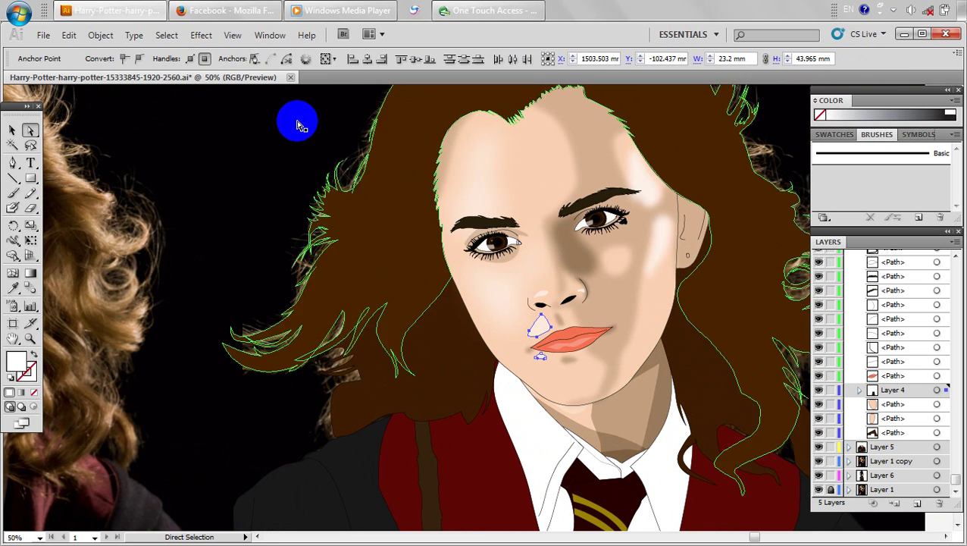
{"action": "left_click", "coordinate": [201, 34]}
{"action": "mouse_move", "coordinate": [333, 271]}
{"action": "left_click", "coordinate": [378, 273]}
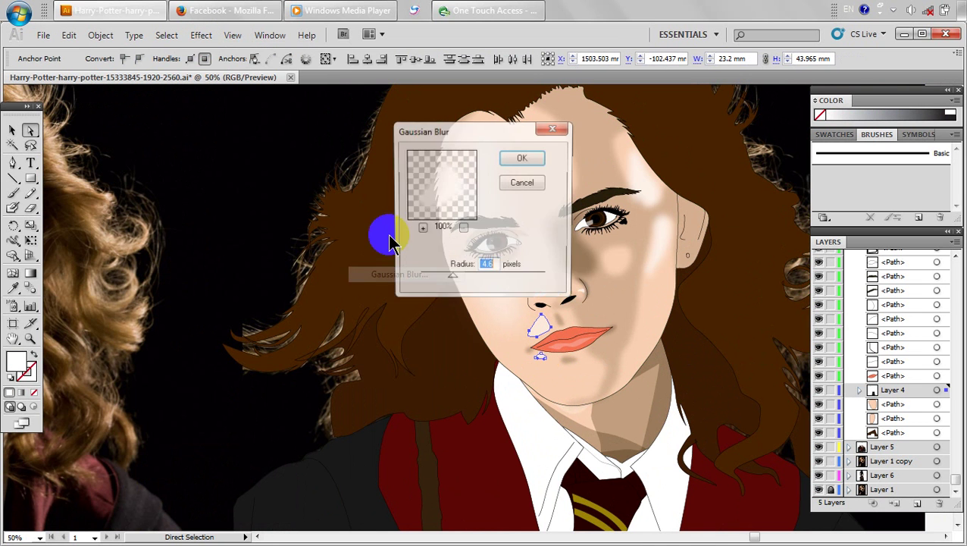
{"action": "left_click_drag", "start_coordinate": [435, 279], "coordinate": [441, 278]}
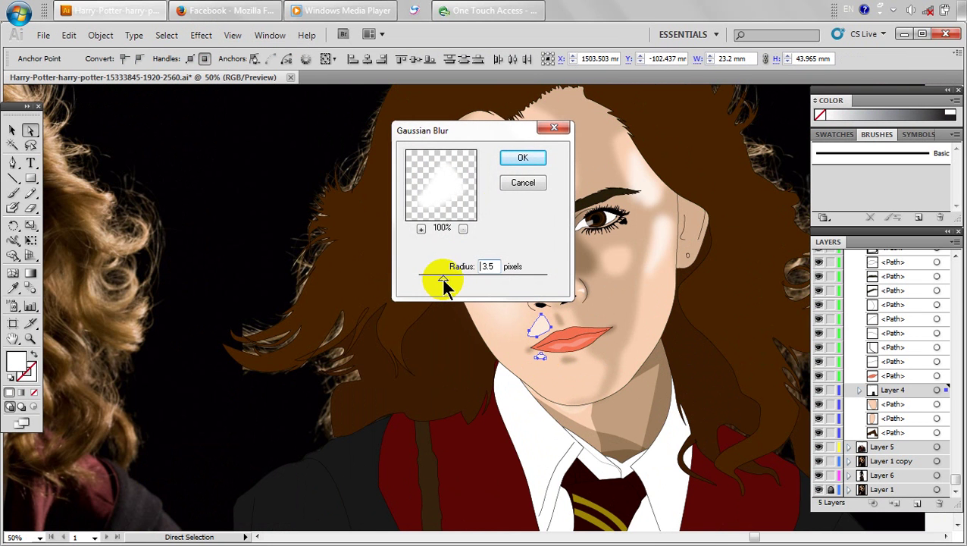
{"action": "left_click", "coordinate": [523, 156]}
{"action": "left_click", "coordinate": [203, 226]}
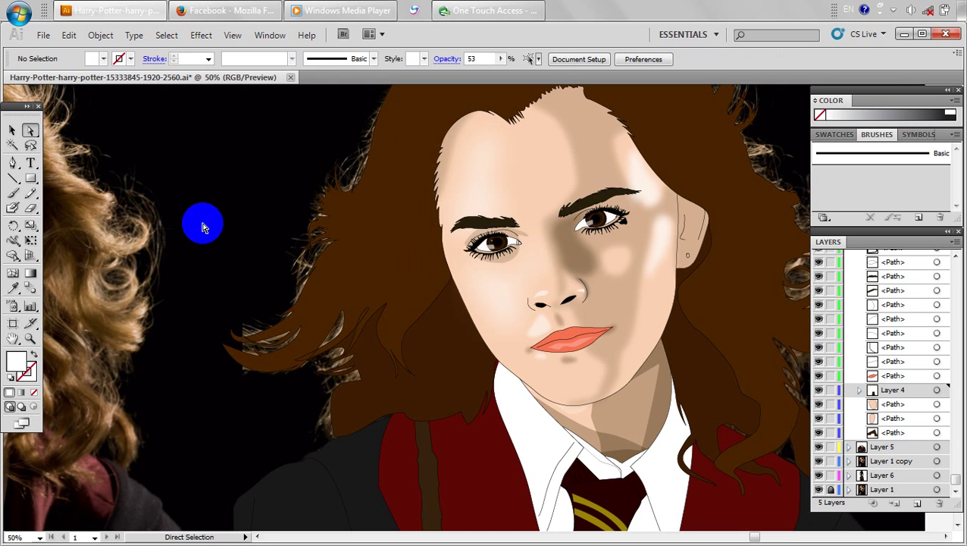
Apply a second Gaussian Blur to the same two white highlights around the mouth to soften them further.
{"action": "scroll", "coordinate": [385, 331], "scroll_direction": "down", "scroll_amount": 2}
{"action": "left_click_drag", "start_coordinate": [372, 366], "coordinate": [528, 367]}
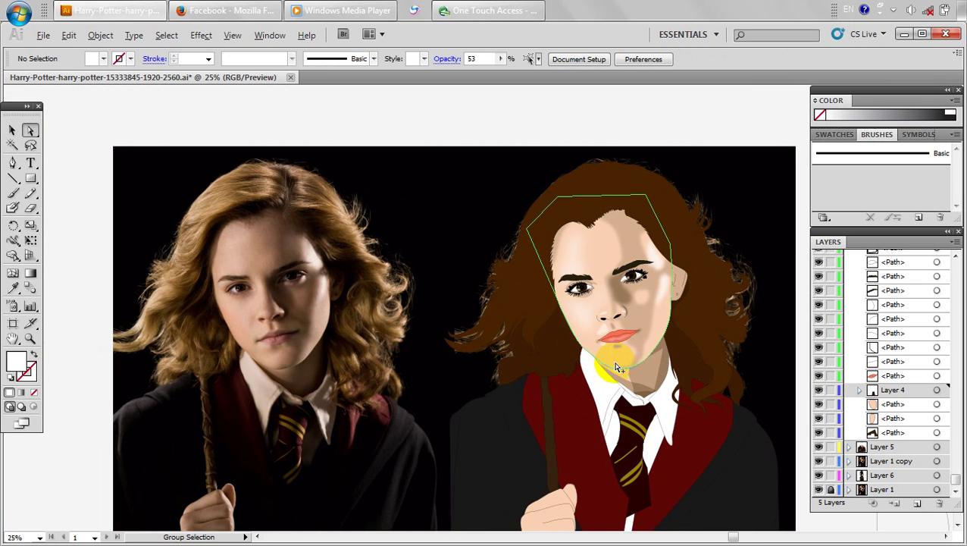
{"action": "scroll", "coordinate": [614, 363], "scroll_direction": "up", "scroll_amount": 3}
{"action": "left_click", "coordinate": [589, 275]}
{"action": "left_click", "coordinate": [592, 315], "text": "shift"}
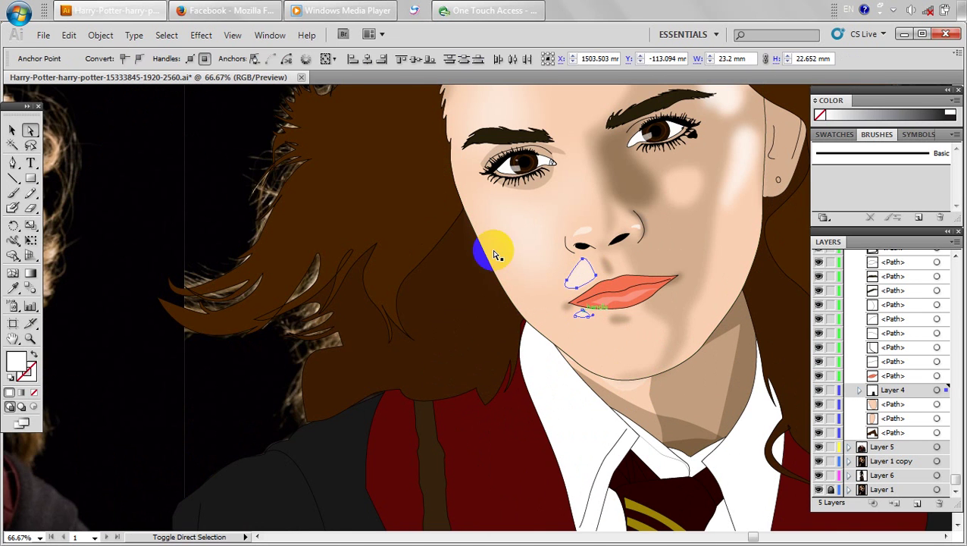
{"action": "left_click", "coordinate": [201, 34]}
{"action": "mouse_move", "coordinate": [303, 270]}
{"action": "left_click", "coordinate": [387, 271]}
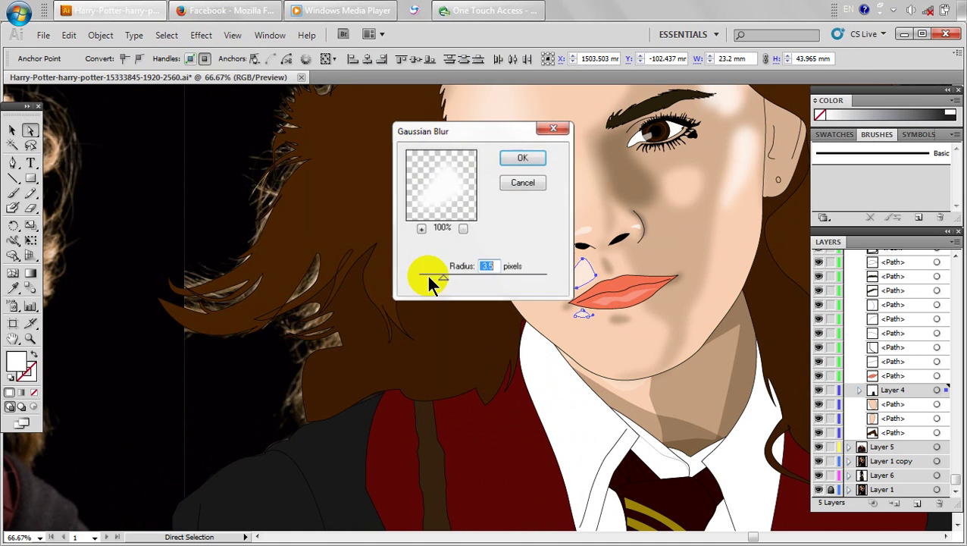
{"action": "left_click", "coordinate": [522, 157]}
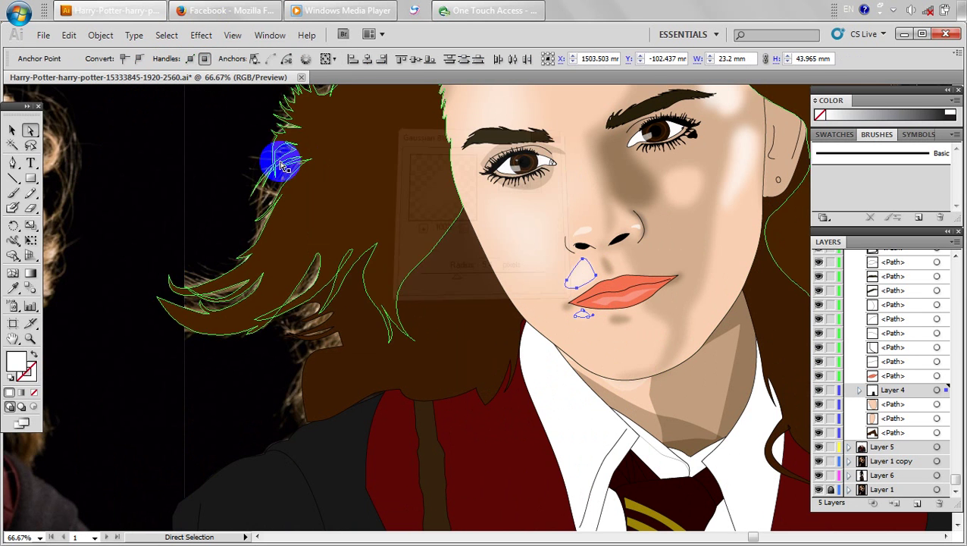
{"action": "left_click", "coordinate": [252, 160]}
Expand Layer 4, locate the path of the large white cheek highlight and lock it.
{"action": "scroll", "coordinate": [338, 218], "scroll_direction": "down", "scroll_amount": 1}
{"action": "left_click_drag", "start_coordinate": [399, 306], "coordinate": [276, 324]}
{"action": "scroll", "coordinate": [589, 288], "scroll_direction": "up", "scroll_amount": 1}
{"action": "left_click", "coordinate": [594, 249]}
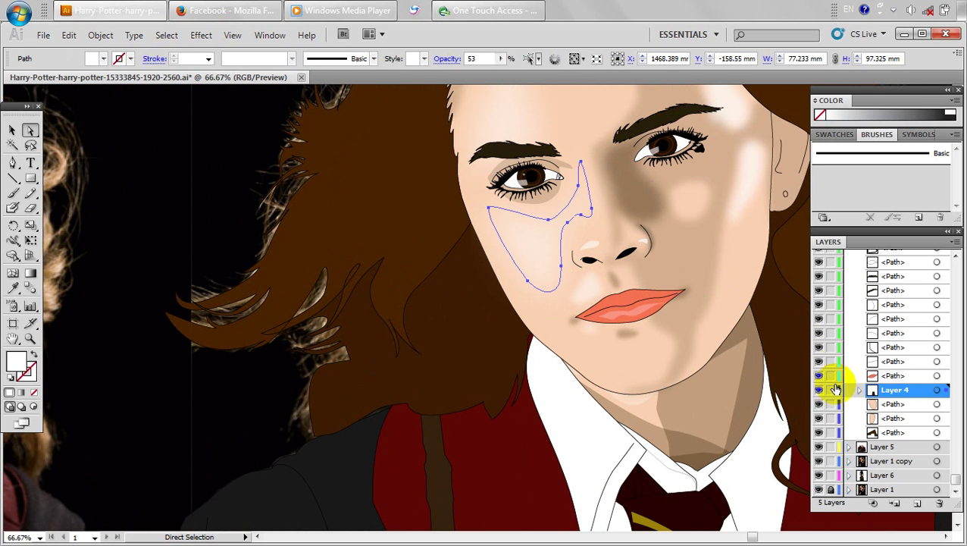
{"action": "left_click", "coordinate": [859, 391]}
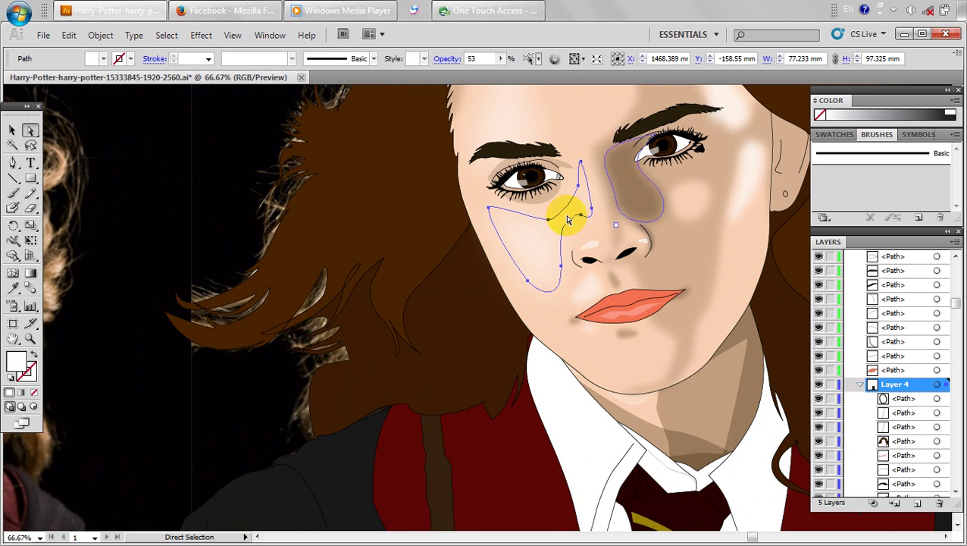
{"action": "scroll", "coordinate": [903, 443], "scroll_direction": "down", "scroll_amount": 5}
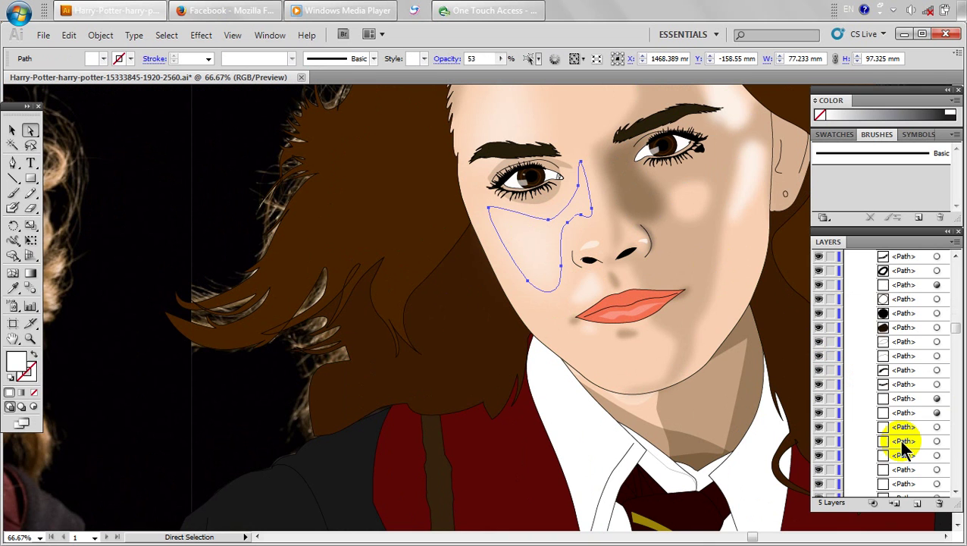
{"action": "left_click", "coordinate": [958, 367]}
{"action": "left_click_drag", "start_coordinate": [955, 371], "coordinate": [955, 441]}
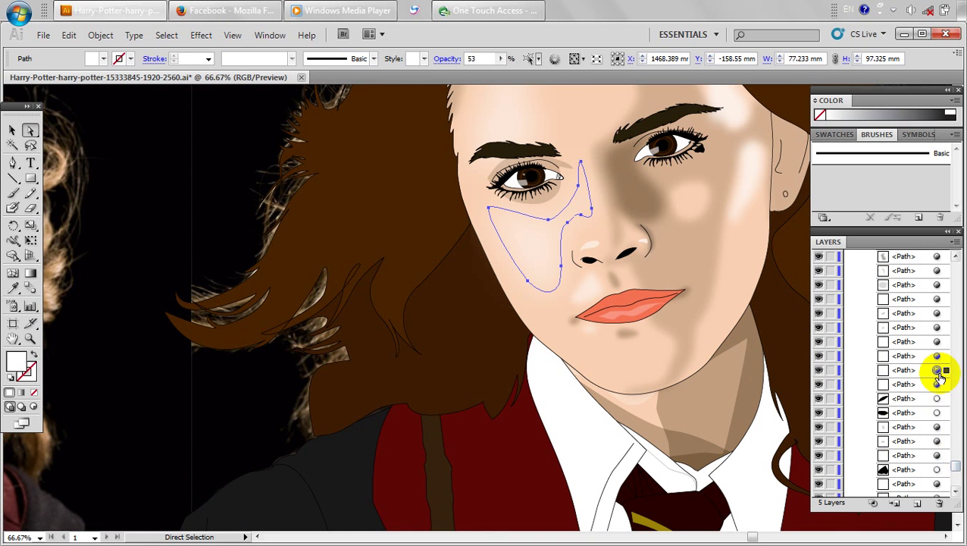
{"action": "left_click", "coordinate": [828, 370]}
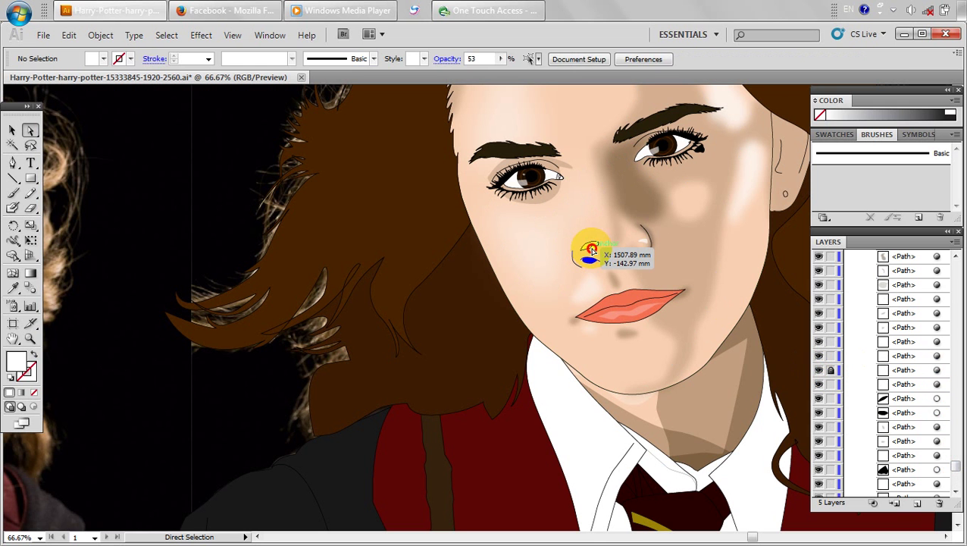
Apply a Gaussian Blur to the two small white highlights on the nostrils.
{"action": "left_click", "coordinate": [591, 250]}
{"action": "left_click", "coordinate": [653, 244]}
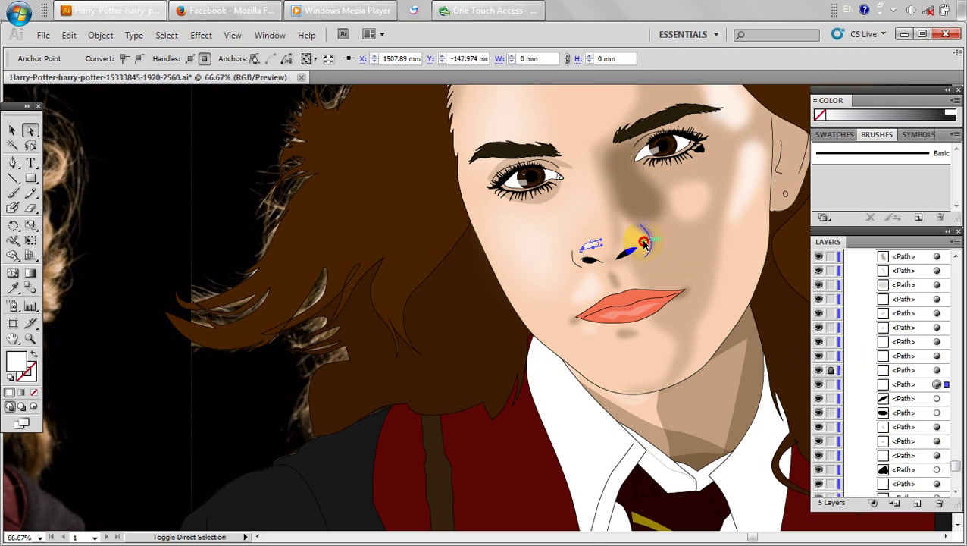
{"action": "left_click", "coordinate": [644, 242], "text": "shift"}
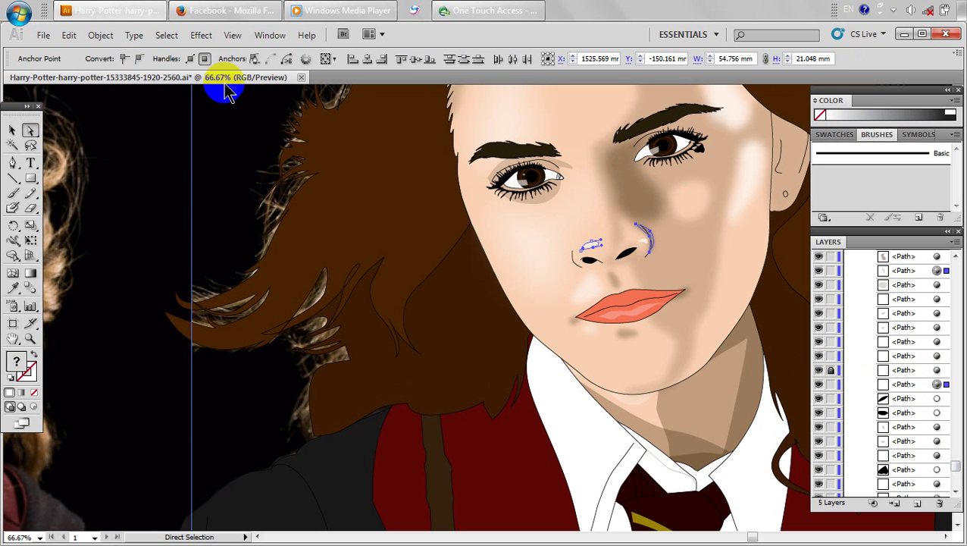
{"action": "left_click", "coordinate": [644, 242]}
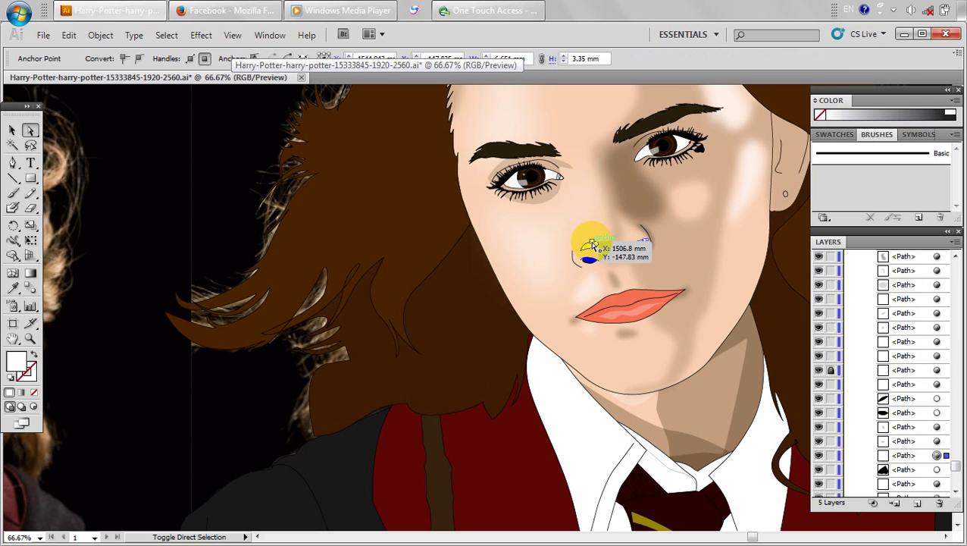
{"action": "left_click", "coordinate": [592, 246], "text": "shift"}
{"action": "left_click", "coordinate": [202, 36]}
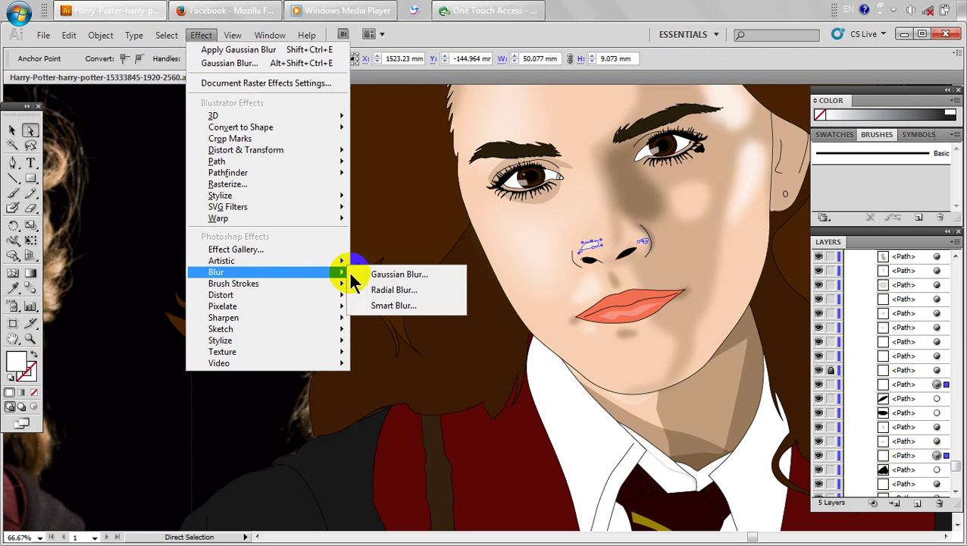
{"action": "left_click", "coordinate": [371, 274]}
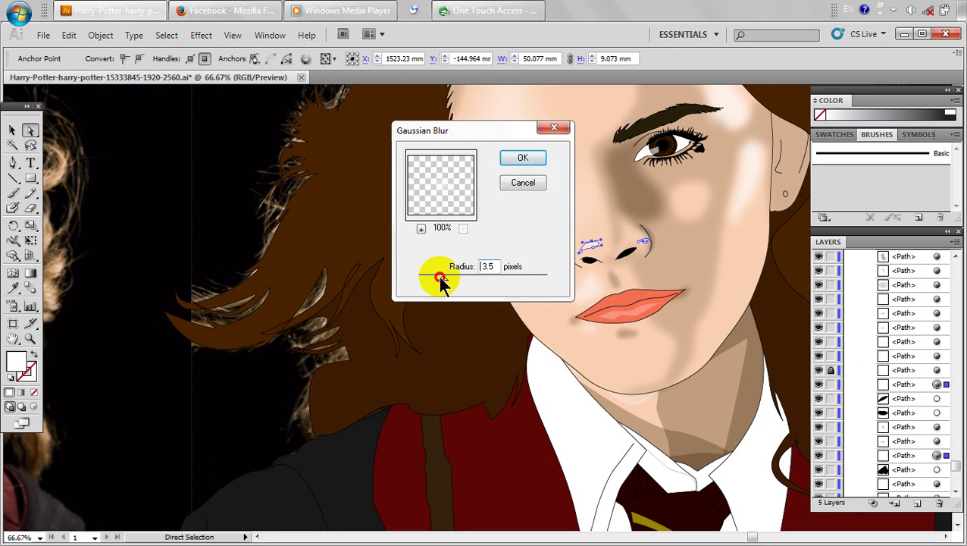
{"action": "left_click_drag", "start_coordinate": [440, 277], "coordinate": [436, 279]}
{"action": "left_click", "coordinate": [521, 158]}
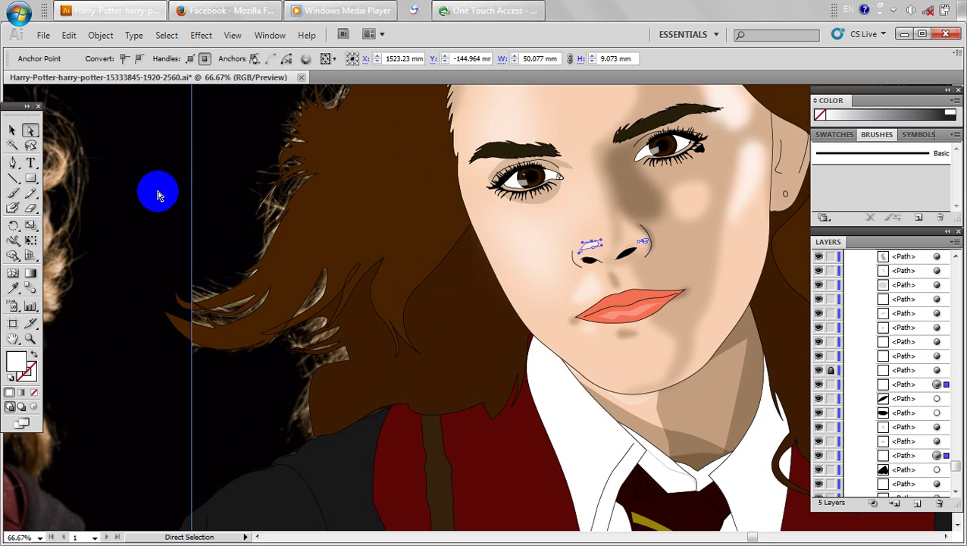
{"action": "left_click", "coordinate": [149, 181]}
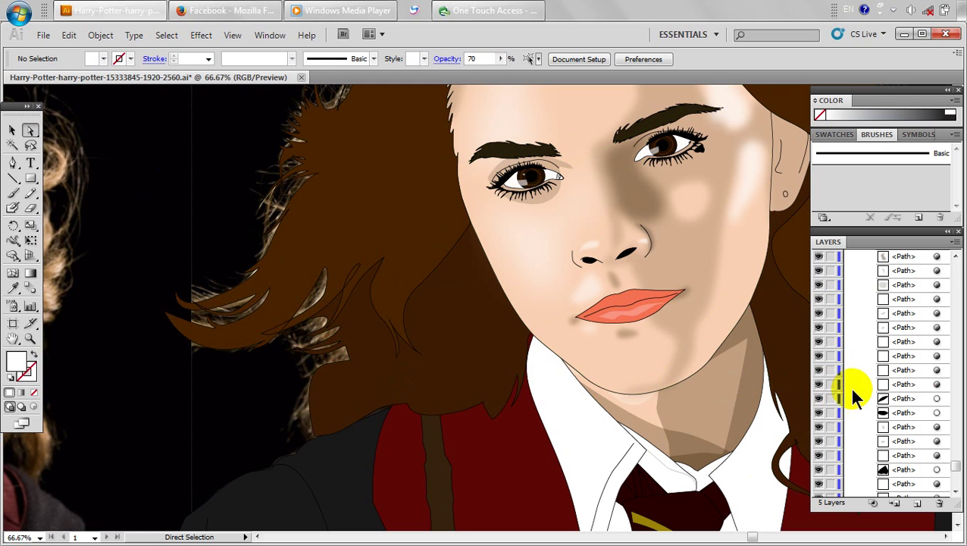
Unlock the path of the large white cheek highlight.
{"action": "left_click", "coordinate": [540, 256]}
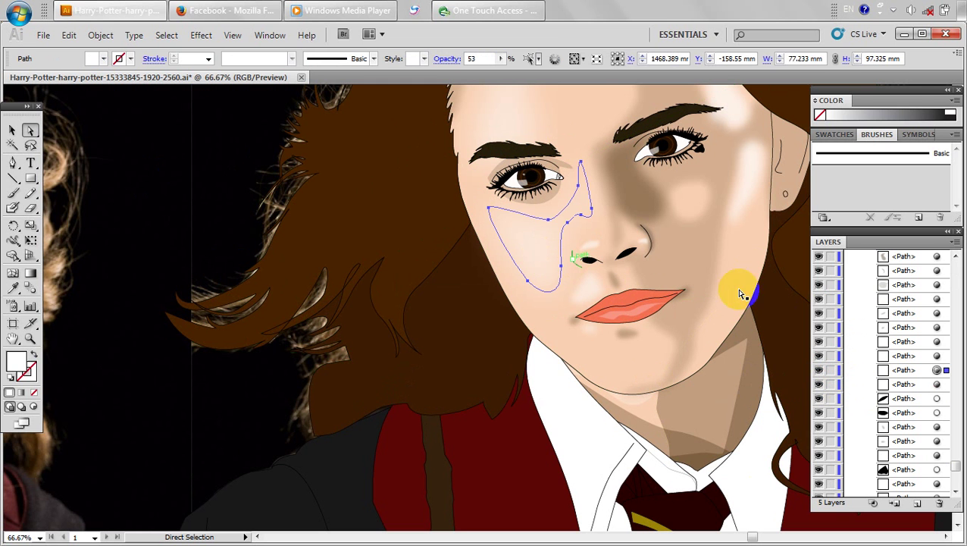
{"action": "left_click", "coordinate": [204, 263], "text": "alt"}
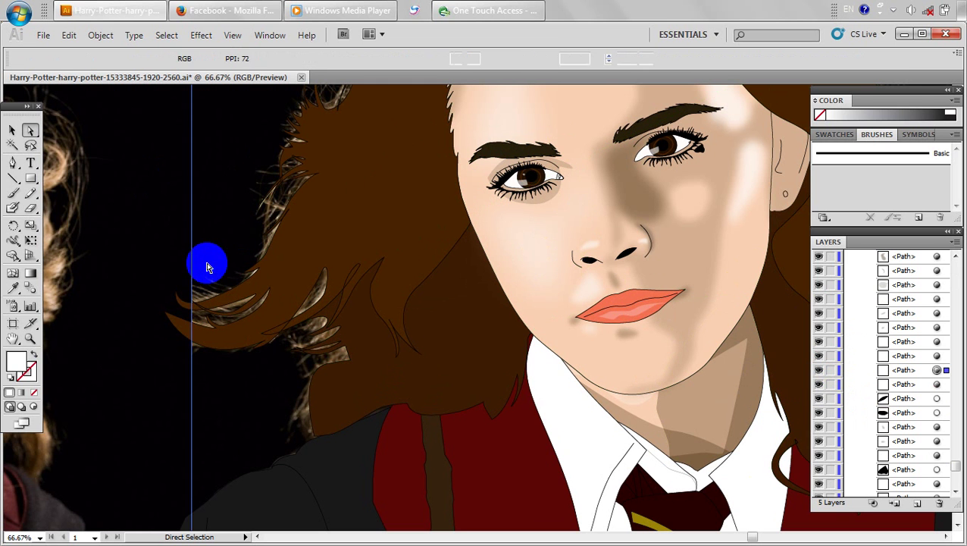
{"action": "scroll", "coordinate": [219, 277], "scroll_direction": "down", "scroll_amount": 2}
{"action": "left_click", "coordinate": [722, 331]}
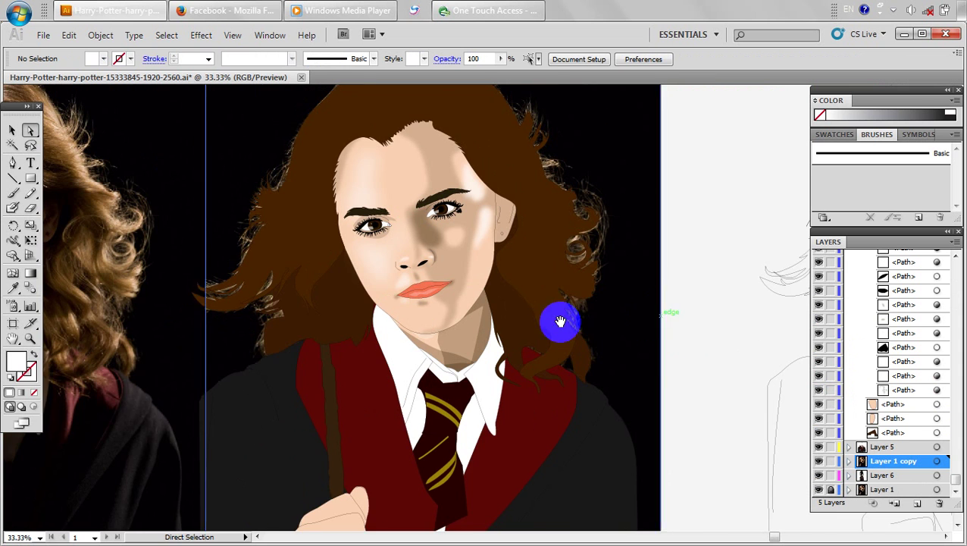
Apply an 8.8-pixel Gaussian Blur to the brown shadow around the eye beside the large white cheek highlight.
{"action": "left_click_drag", "start_coordinate": [559, 322], "coordinate": [630, 293]}
{"action": "left_click_drag", "start_coordinate": [428, 305], "coordinate": [557, 276]}
{"action": "scroll", "coordinate": [588, 262], "scroll_direction": "up", "scroll_amount": 2}
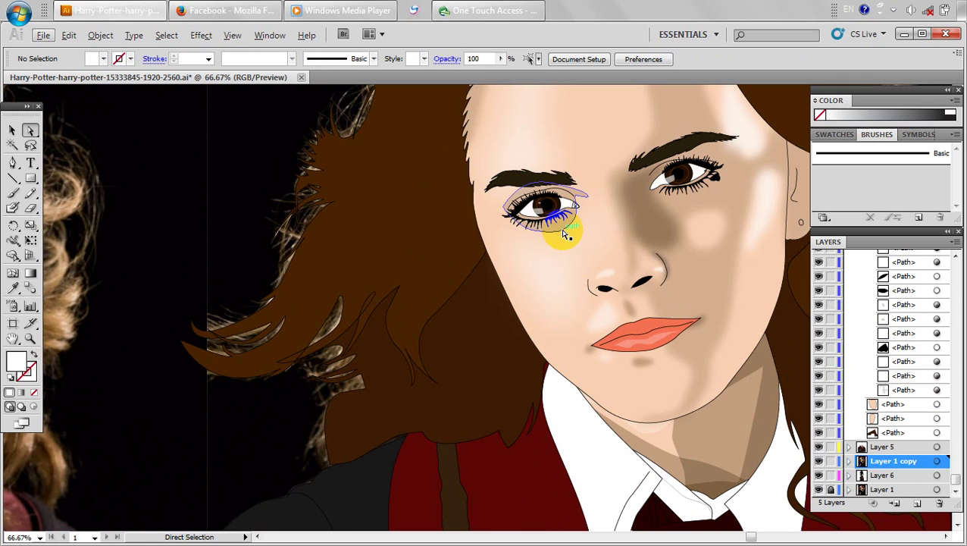
{"action": "left_click", "coordinate": [562, 235]}
{"action": "left_click", "coordinate": [200, 35]}
{"action": "mouse_move", "coordinate": [272, 273]}
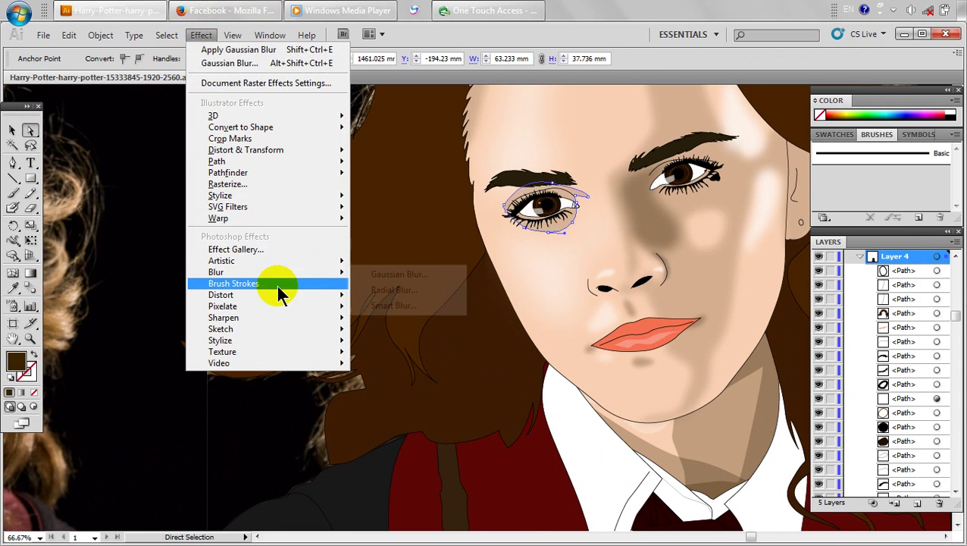
{"action": "left_click", "coordinate": [378, 276]}
{"action": "left_click_drag", "start_coordinate": [432, 277], "coordinate": [466, 278]}
{"action": "left_click", "coordinate": [521, 158]}
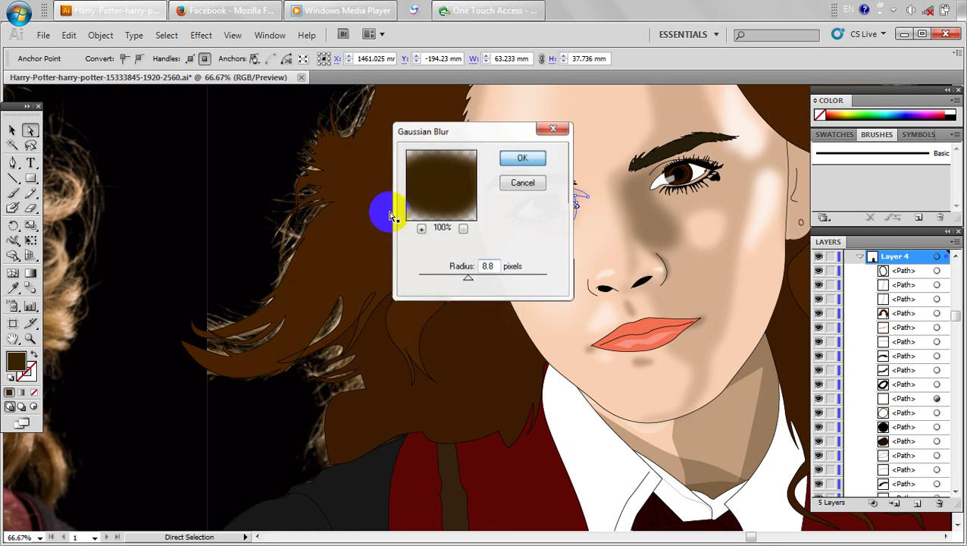
{"action": "left_click", "coordinate": [109, 203]}
Set the opacity of that blurred brown eye shadow to 27% to match the reference photo.
{"action": "key", "text": "ctrl+minus"}
{"action": "key", "text": "ctrl+minus"}
{"action": "left_click_drag", "start_coordinate": [110, 276], "coordinate": [308, 274]}
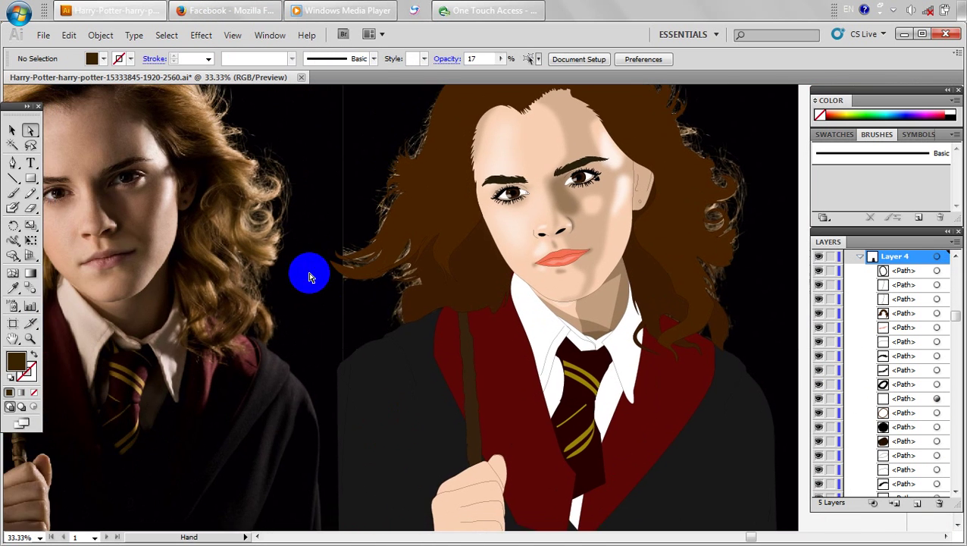
{"action": "left_click_drag", "start_coordinate": [259, 371], "coordinate": [302, 389]}
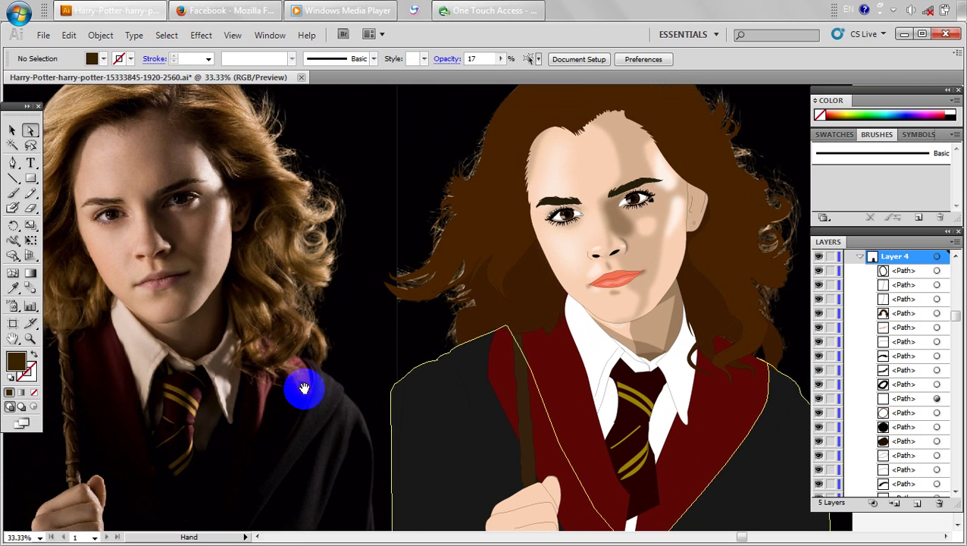
{"action": "left_click", "coordinate": [578, 227]}
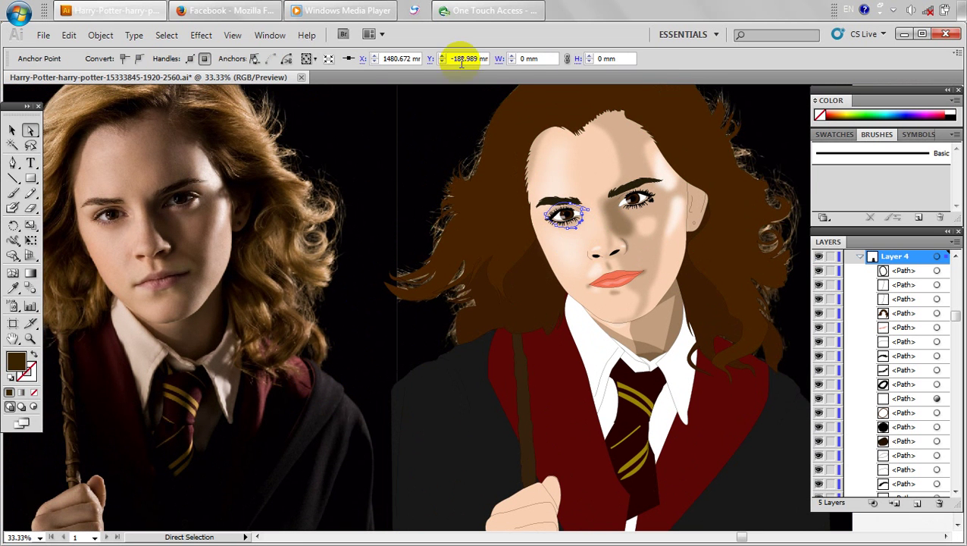
{"action": "left_click", "coordinate": [11, 133]}
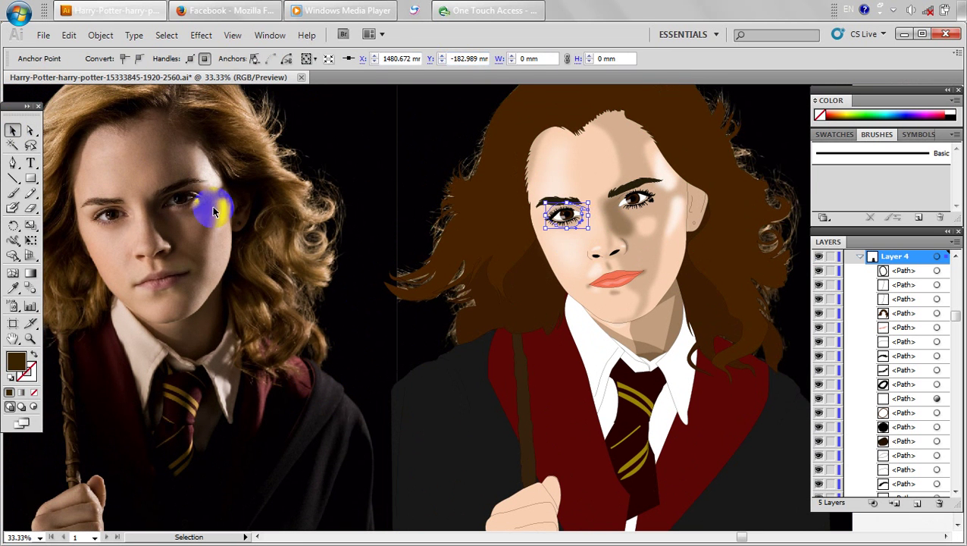
{"action": "left_click", "coordinate": [575, 229]}
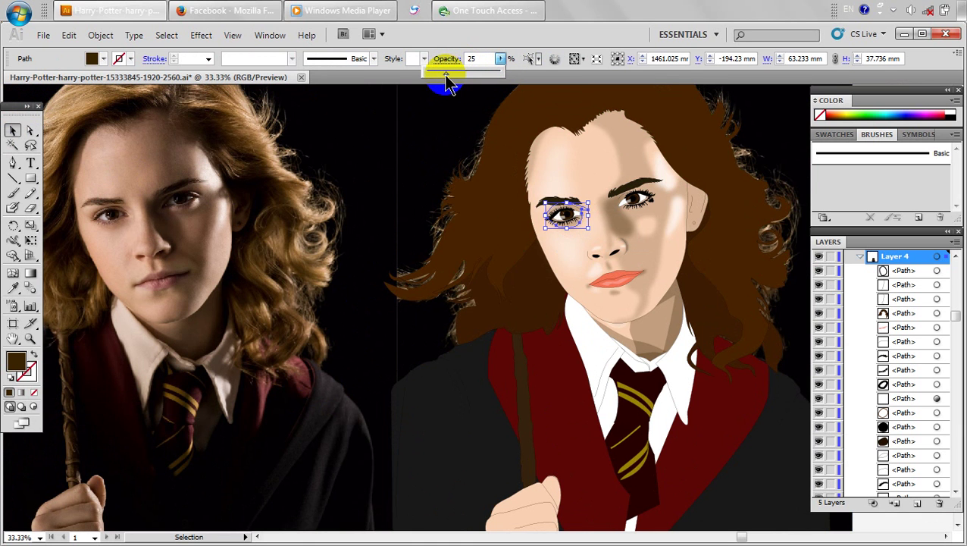
{"action": "left_click", "coordinate": [334, 219]}
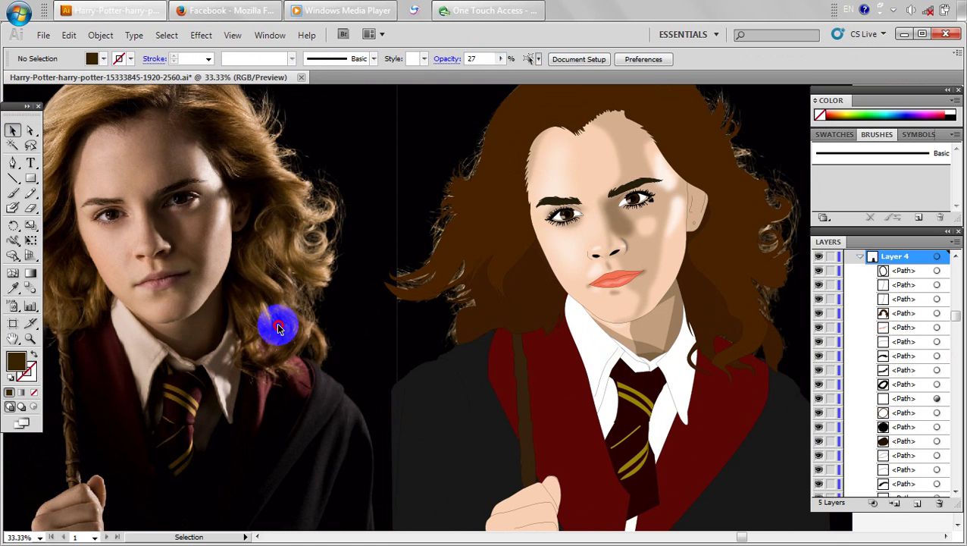
Remove the black outline stroke from the upper and lower eyelashes of both eyes, keeping their black fill.
{"action": "scroll", "coordinate": [658, 322], "scroll_direction": "down", "scroll_amount": 1}
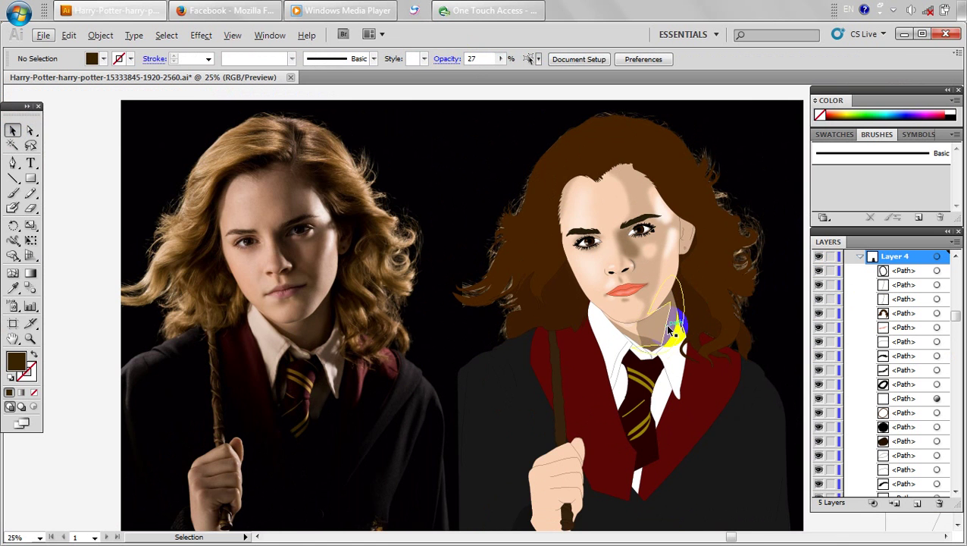
{"action": "scroll", "coordinate": [592, 275], "scroll_direction": "up", "scroll_amount": 4}
{"action": "left_click", "coordinate": [570, 284]}
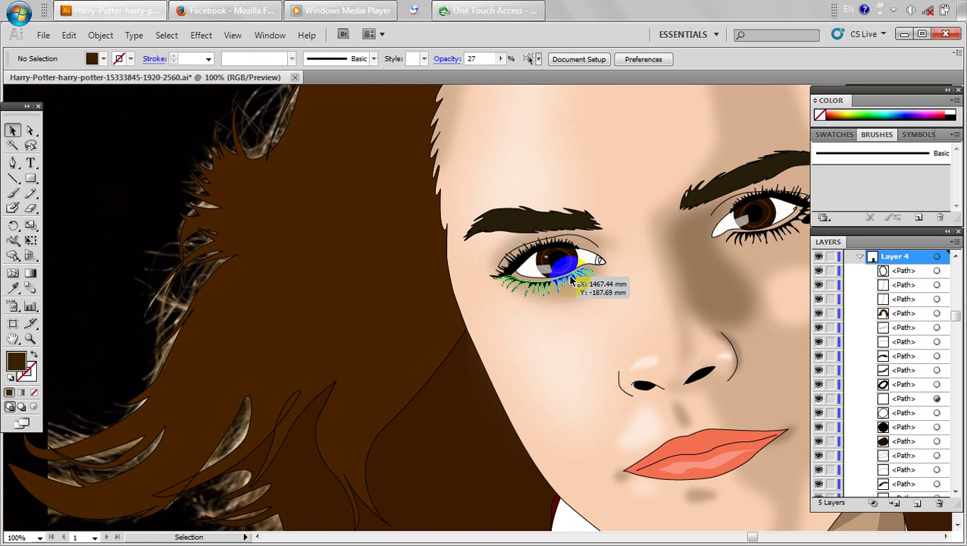
{"action": "mouse_move", "coordinate": [544, 247]}
{"action": "left_mouse_down"}
{"action": "mouse_move", "coordinate": [610, 270]}
{"action": "mouse_move", "coordinate": [666, 265]}
{"action": "mouse_move", "coordinate": [672, 231]}
{"action": "left_mouse_up"}
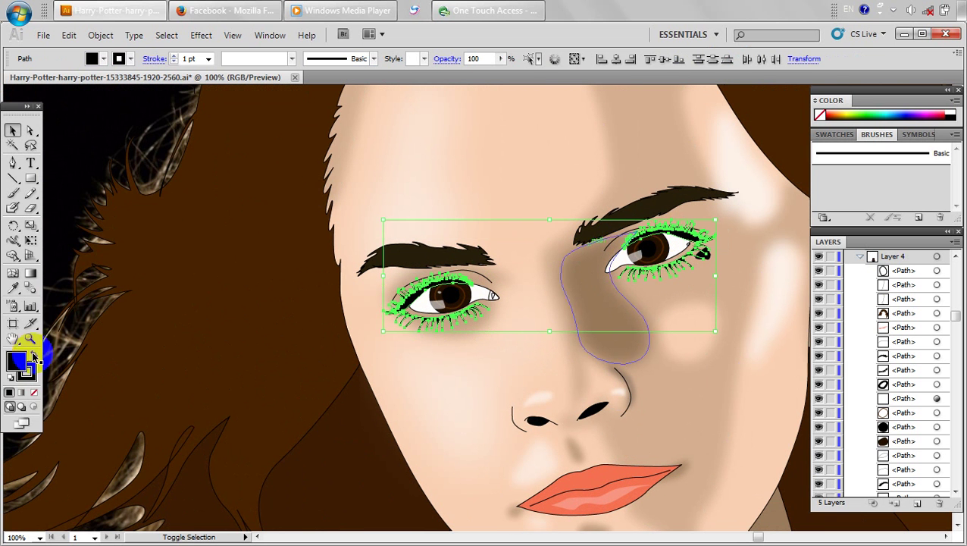
{"action": "left_click", "coordinate": [225, 334]}
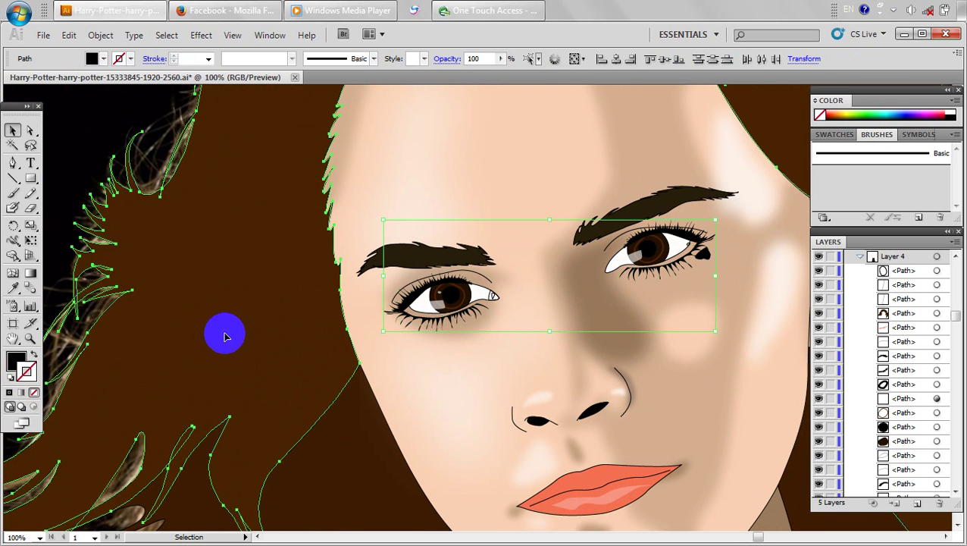
{"action": "left_click", "coordinate": [265, 396]}
Nudge the lower eyelashes of the eye on the brightly lit side of the face slightly along the lid.
{"action": "scroll", "coordinate": [263, 396], "scroll_direction": "down", "scroll_amount": 1}
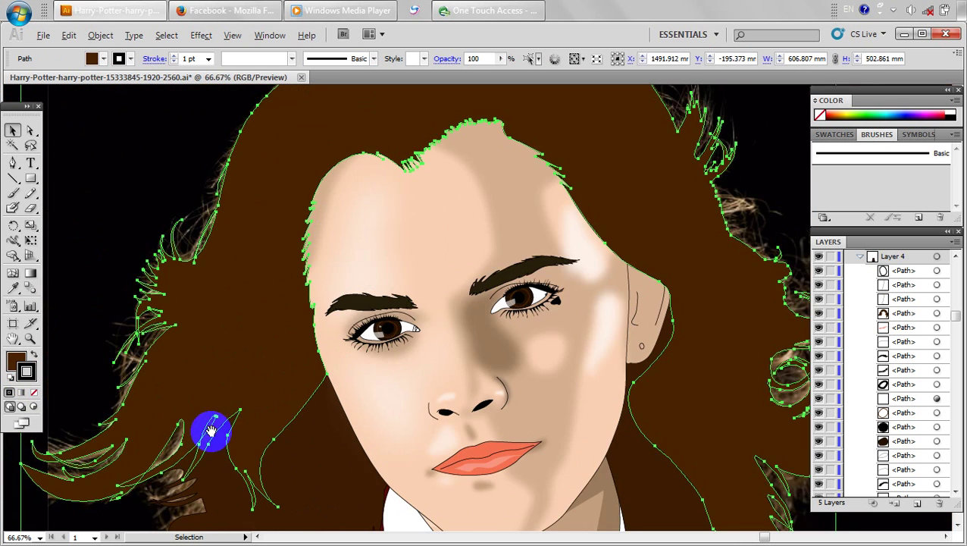
{"action": "left_click_drag", "start_coordinate": [212, 430], "coordinate": [654, 414]}
{"action": "mouse_move", "coordinate": [191, 391]}
{"action": "left_mouse_down"}
{"action": "mouse_move", "coordinate": [441, 369]}
{"action": "mouse_move", "coordinate": [36, 395]}
{"action": "left_mouse_up"}
{"action": "left_click_drag", "start_coordinate": [445, 339], "coordinate": [295, 347]}
{"action": "scroll", "coordinate": [507, 367], "scroll_direction": "up", "scroll_amount": 1}
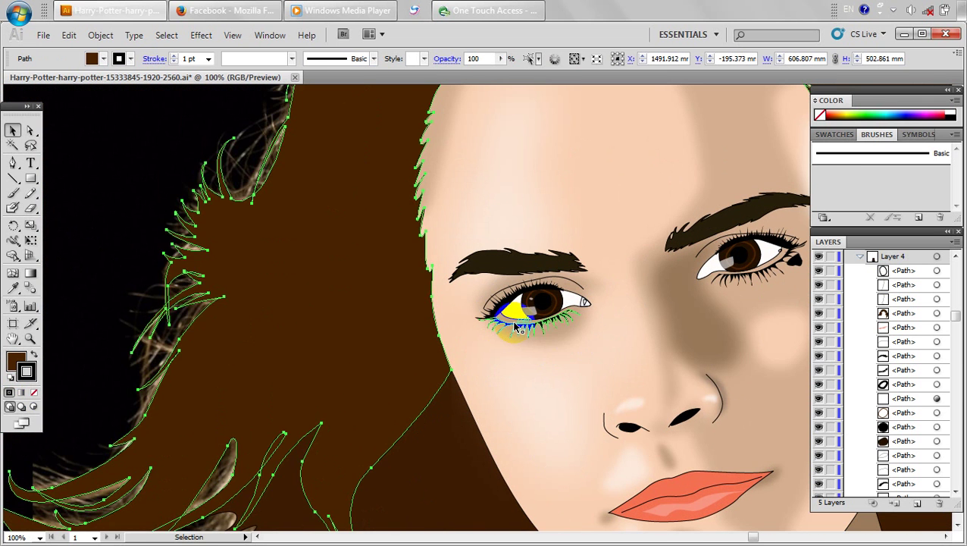
{"action": "left_click_drag", "start_coordinate": [515, 326], "coordinate": [520, 325]}
{"action": "left_click", "coordinate": [395, 343]}
Nudge the lower eyelashes of the eye on the shaded side of the face slightly along the lid.
{"action": "left_click_drag", "start_coordinate": [447, 373], "coordinate": [283, 372]}
{"action": "left_click", "coordinate": [644, 265]}
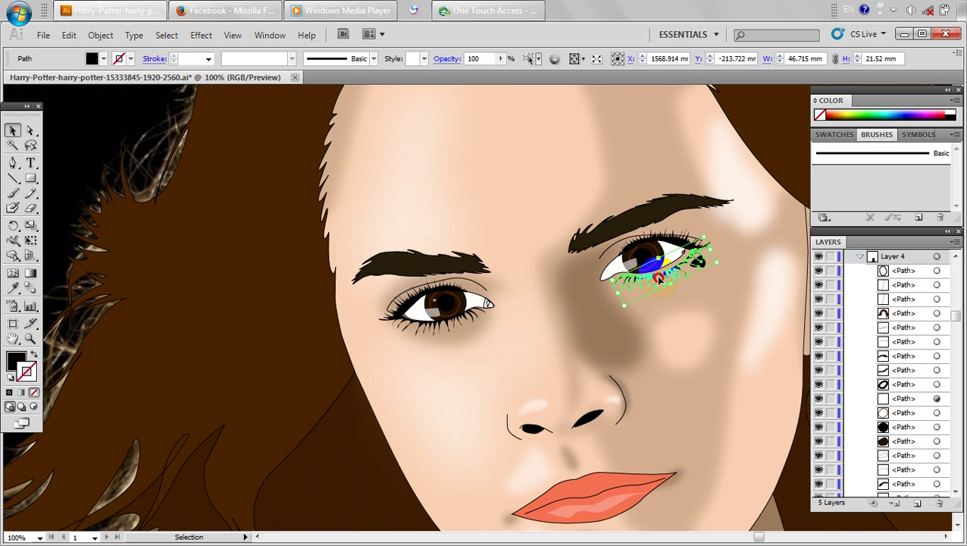
{"action": "left_click_drag", "start_coordinate": [657, 276], "coordinate": [657, 277]}
{"action": "left_click", "coordinate": [275, 391]}
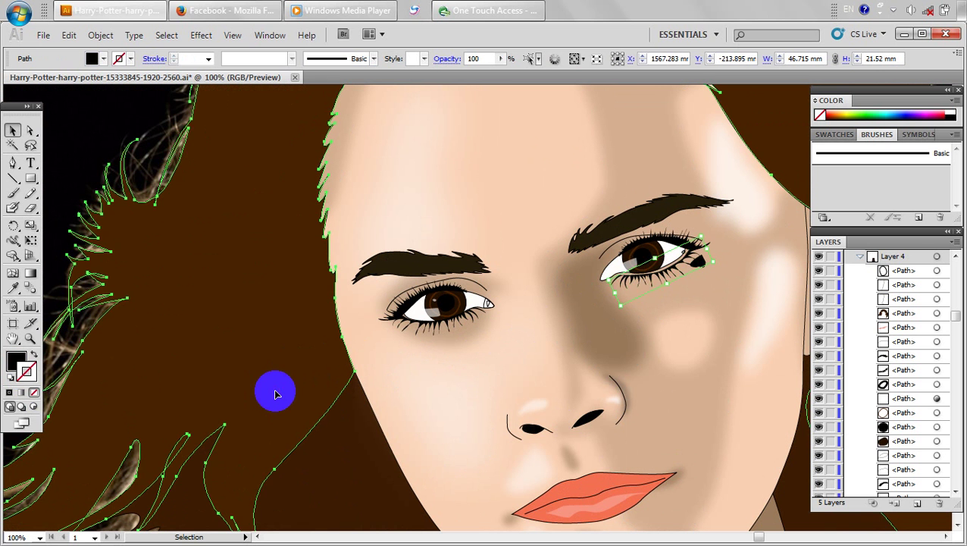
Recolor the small black shape at the shaded eye's outer corner by sampling the white forehead highlight's fill and 70% opacity.
{"action": "scroll", "coordinate": [277, 395], "scroll_direction": "down", "scroll_amount": 3}
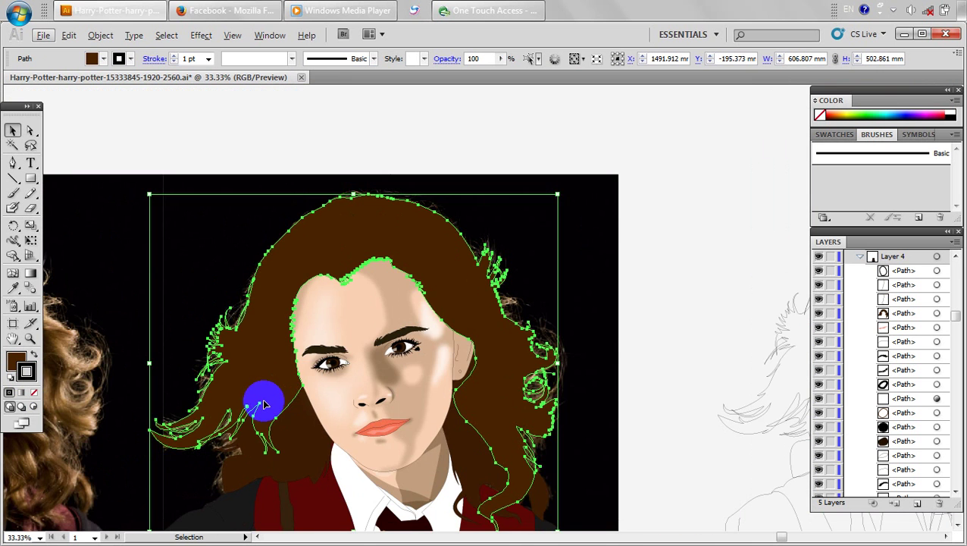
{"action": "left_click_drag", "start_coordinate": [264, 404], "coordinate": [577, 329]}
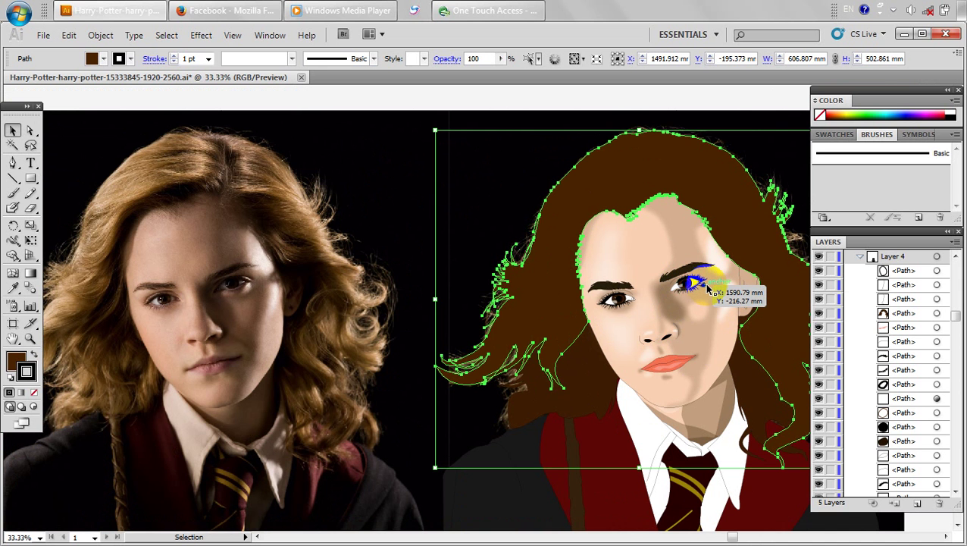
{"action": "scroll", "coordinate": [704, 283], "scroll_direction": "up", "scroll_amount": 4}
{"action": "left_click", "coordinate": [702, 284]}
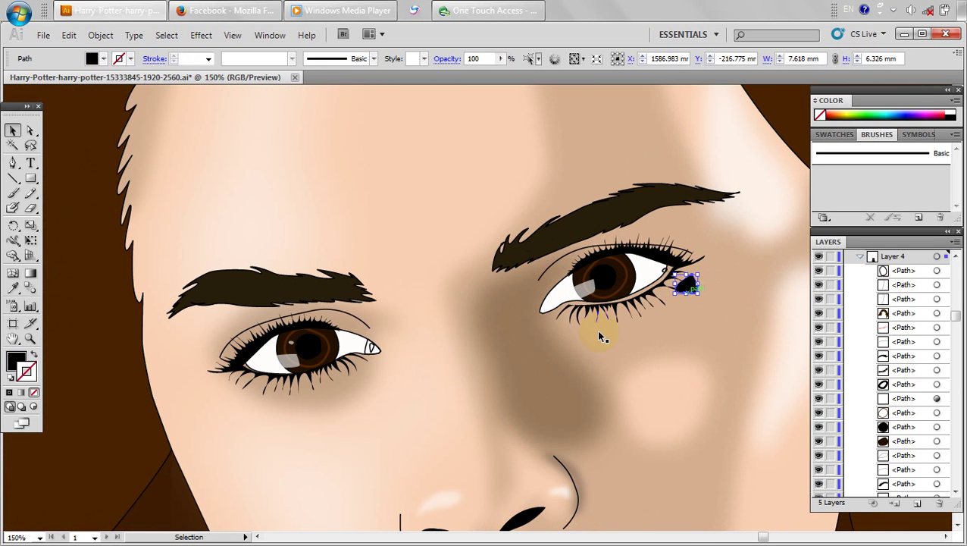
{"action": "left_click", "coordinate": [20, 283]}
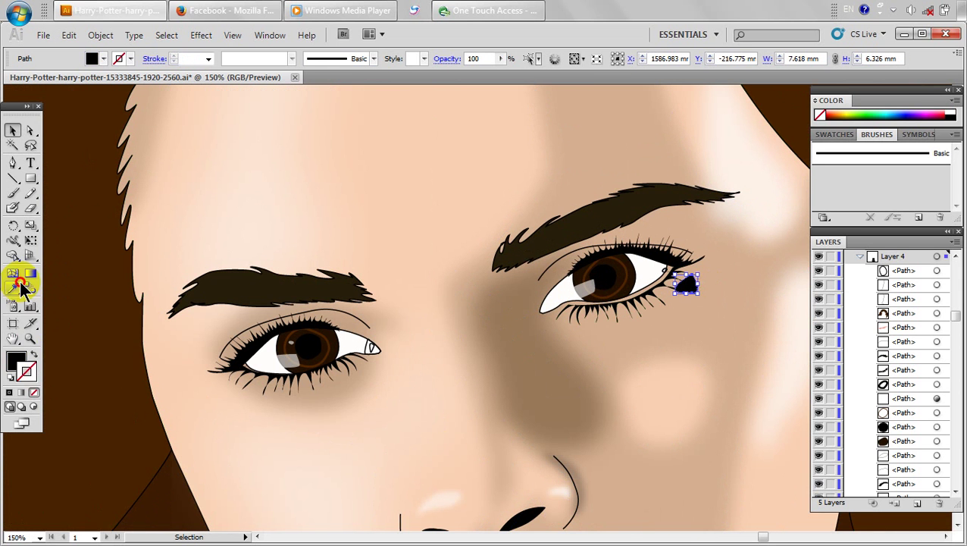
{"action": "left_click", "coordinate": [759, 168]}
Apply a 1.4-pixel Gaussian Blur to the small white highlight at the shaded eye's outer corner.
{"action": "left_click", "coordinate": [201, 35]}
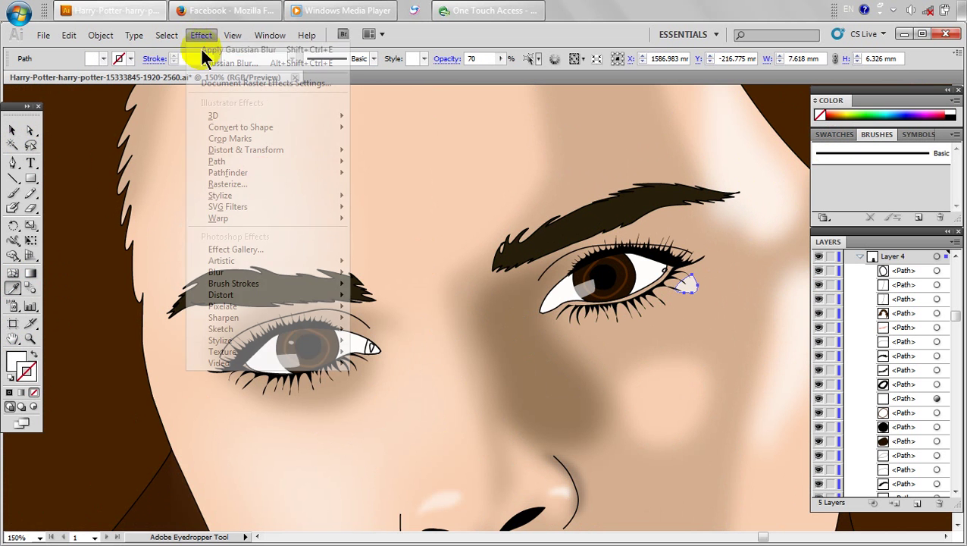
{"action": "mouse_move", "coordinate": [309, 265]}
{"action": "left_click", "coordinate": [400, 276]}
{"action": "left_click_drag", "start_coordinate": [485, 282], "coordinate": [445, 282]}
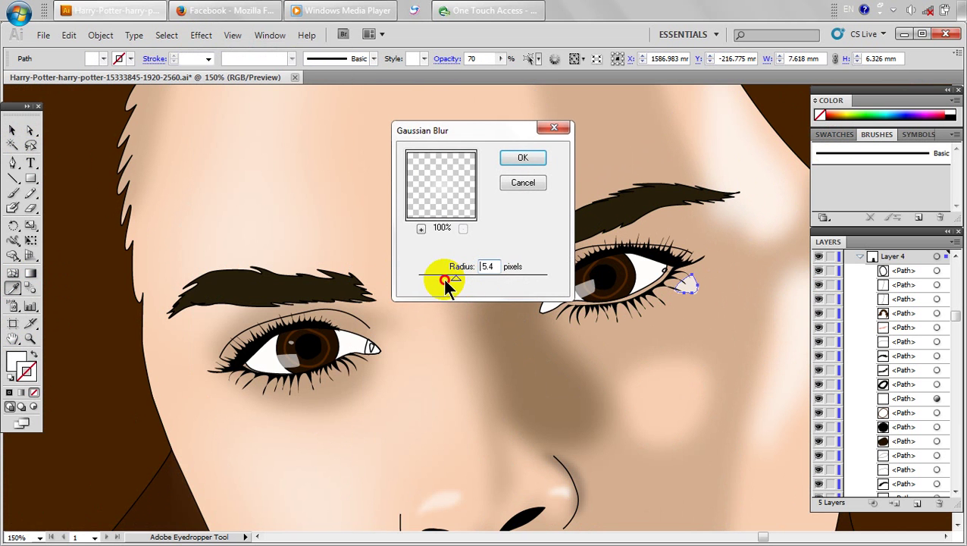
{"action": "left_click", "coordinate": [523, 157]}
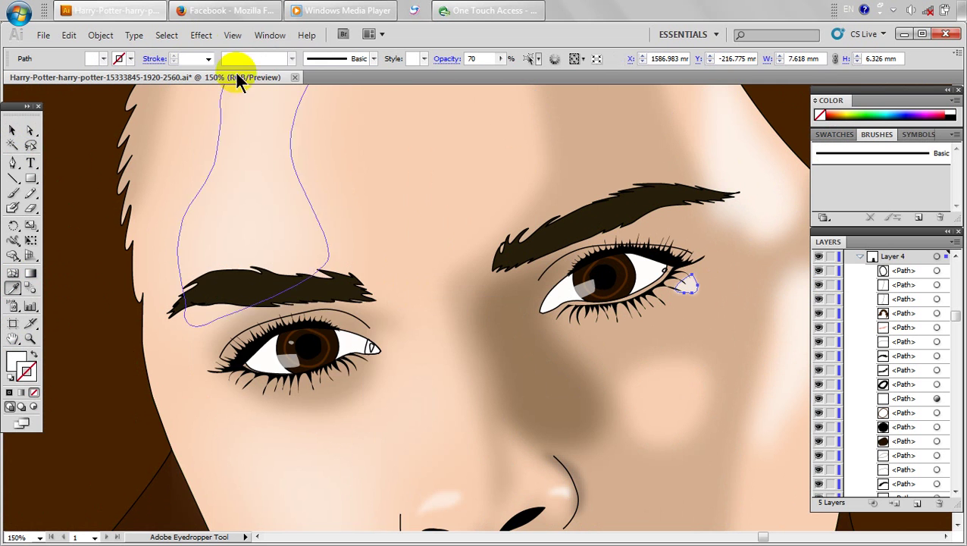
Strengthen the Gaussian Blur on the small white highlight at the shaded eye's outer corner.
{"action": "left_click", "coordinate": [201, 35]}
{"action": "mouse_move", "coordinate": [334, 272]}
{"action": "left_click", "coordinate": [400, 276]}
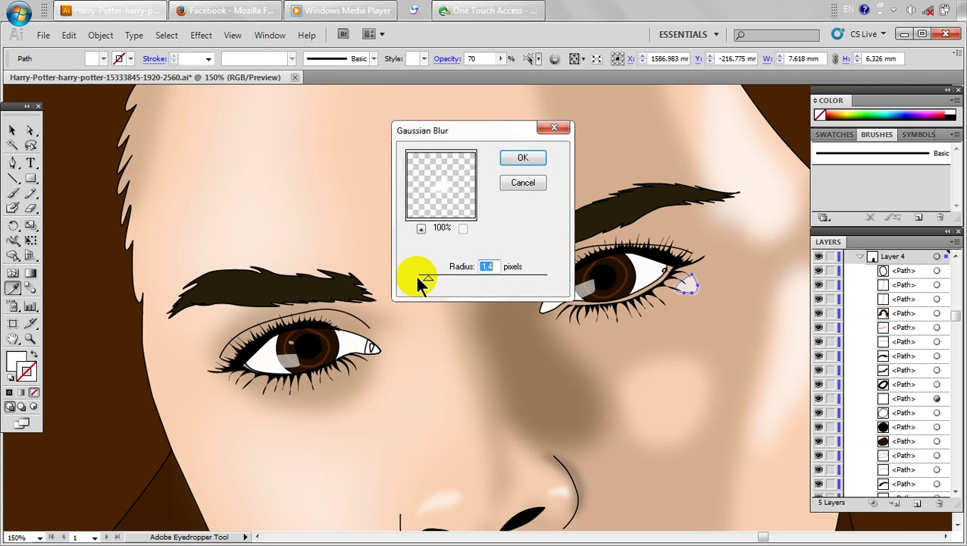
{"action": "left_click_drag", "start_coordinate": [427, 282], "coordinate": [453, 282]}
{"action": "left_click", "coordinate": [522, 157]}
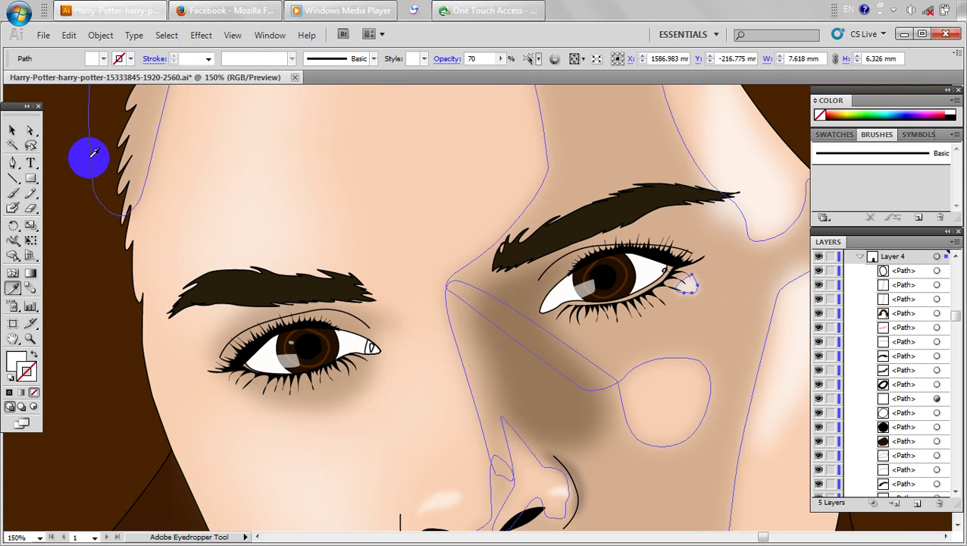
Move the white highlight at the shaded eye's outer corner slightly upward, closer to the lashes.
{"action": "left_click", "coordinate": [13, 132]}
{"action": "left_click", "coordinate": [76, 207]}
{"action": "left_click_drag", "start_coordinate": [690, 284], "coordinate": [691, 278]}
{"action": "scroll", "coordinate": [243, 411], "scroll_direction": "down", "scroll_amount": 2}
{"action": "left_click", "coordinate": [715, 284]}
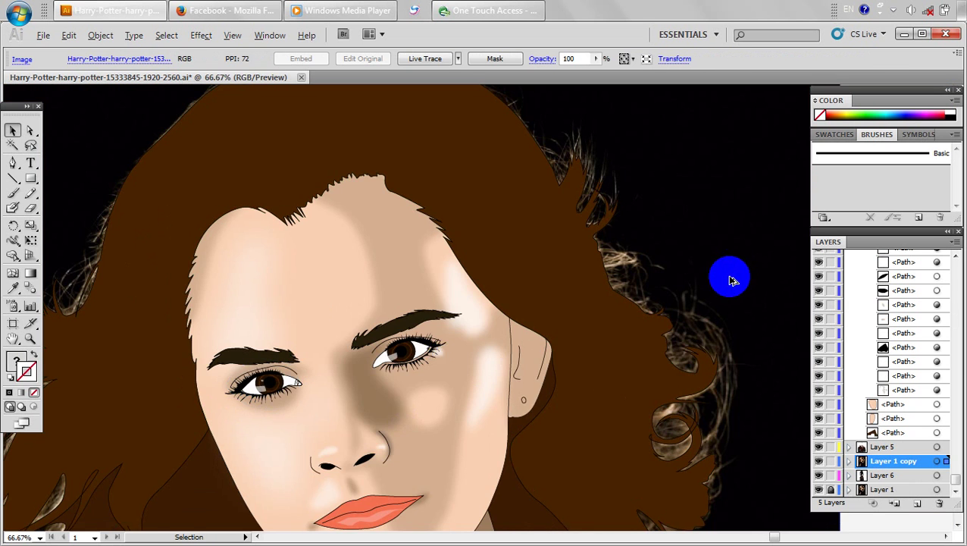
Enlarge the white highlight at the shaded eye's outer corner to about 11.2 by 11.9 mm.
{"action": "scroll", "coordinate": [731, 277], "scroll_direction": "down", "scroll_amount": 2}
{"action": "left_click_drag", "start_coordinate": [616, 412], "coordinate": [651, 396]}
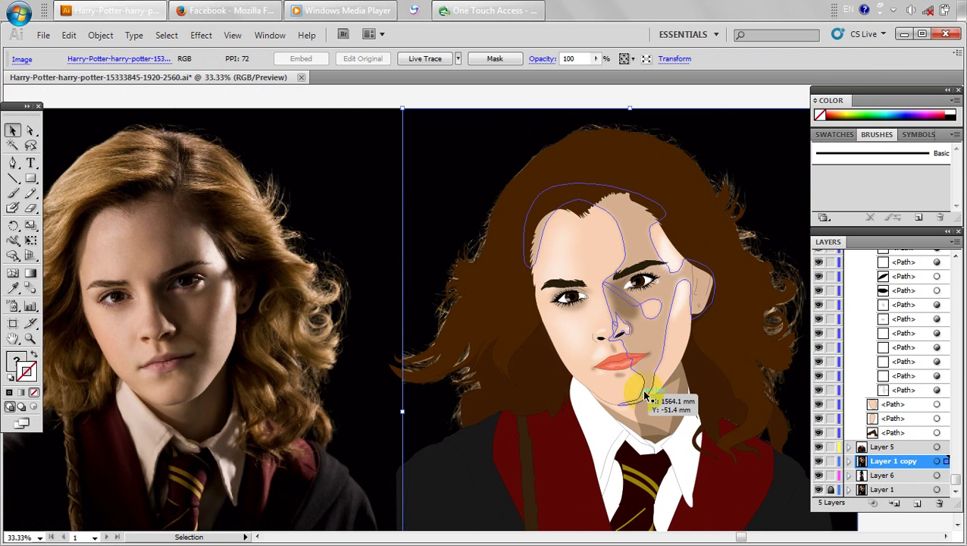
{"action": "scroll", "coordinate": [667, 295], "scroll_direction": "up", "scroll_amount": 2}
{"action": "left_click", "coordinate": [654, 275]}
{"action": "scroll", "coordinate": [656, 274], "scroll_direction": "up", "scroll_amount": 1}
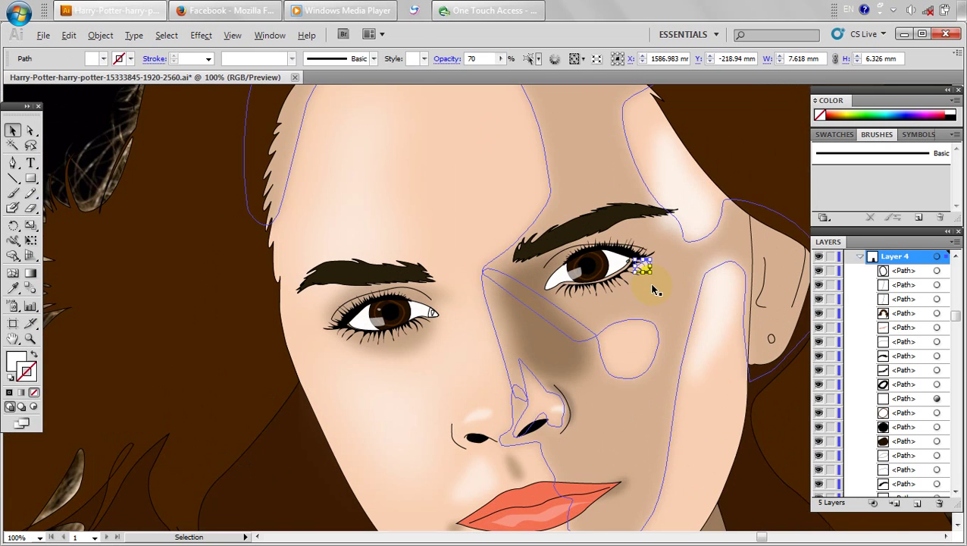
{"action": "left_click_drag", "start_coordinate": [631, 282], "coordinate": [626, 278]}
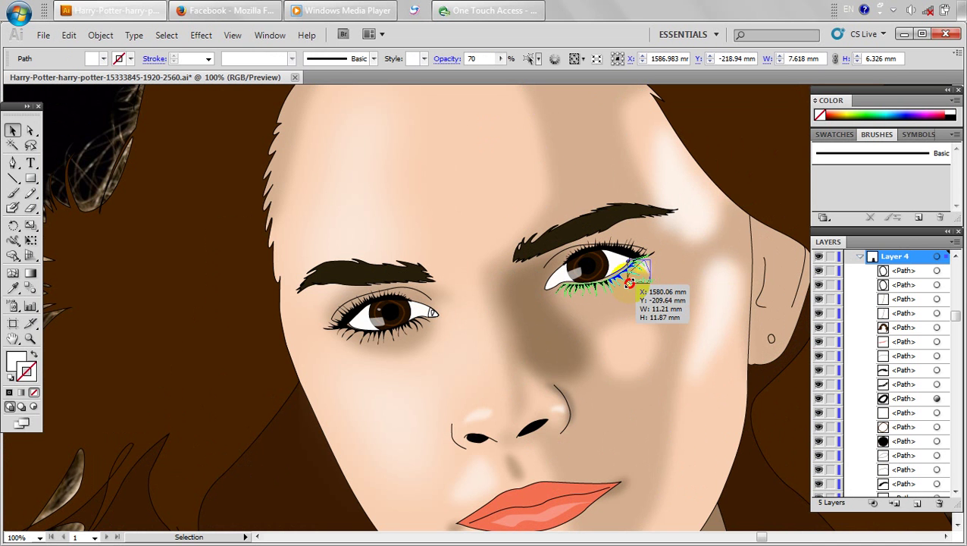
Compare the whole vector portrait with the reference photo, checking the highlight at the shaded eye's outer corner.
{"action": "left_click", "coordinate": [183, 363]}
{"action": "scroll", "coordinate": [198, 377], "scroll_direction": "down", "scroll_amount": 3}
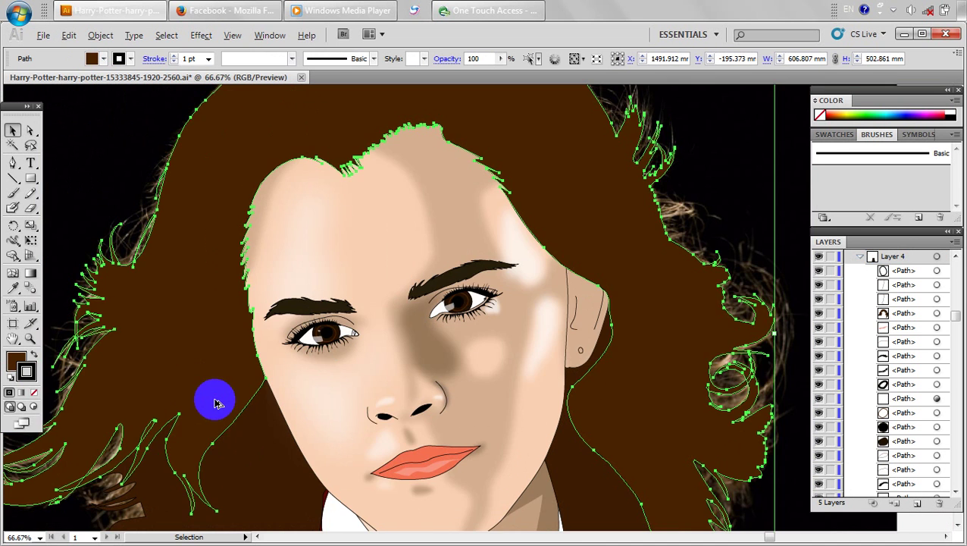
{"action": "left_click_drag", "start_coordinate": [399, 389], "coordinate": [480, 377]}
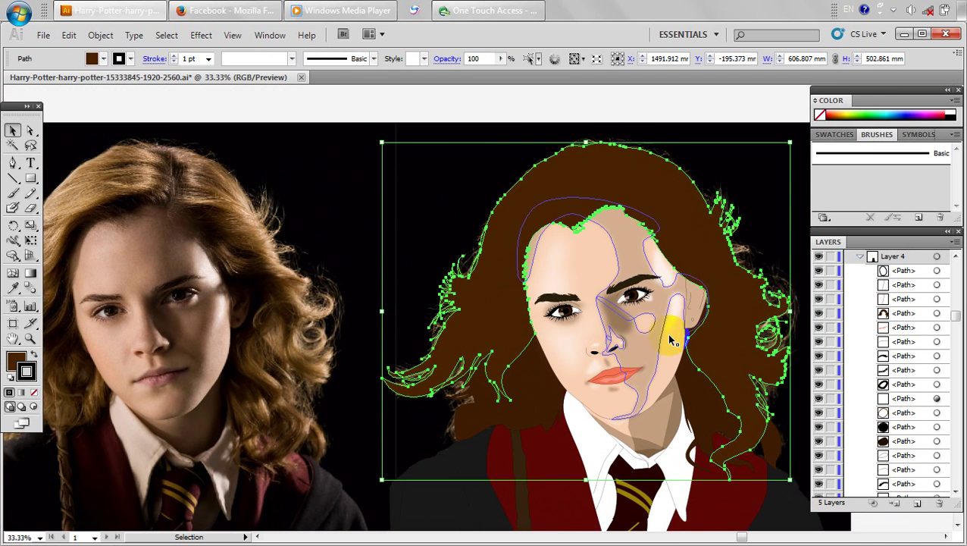
{"action": "scroll", "coordinate": [674, 301], "scroll_direction": "up", "scroll_amount": 1}
{"action": "scroll", "coordinate": [674, 300], "scroll_direction": "down", "scroll_amount": 1}
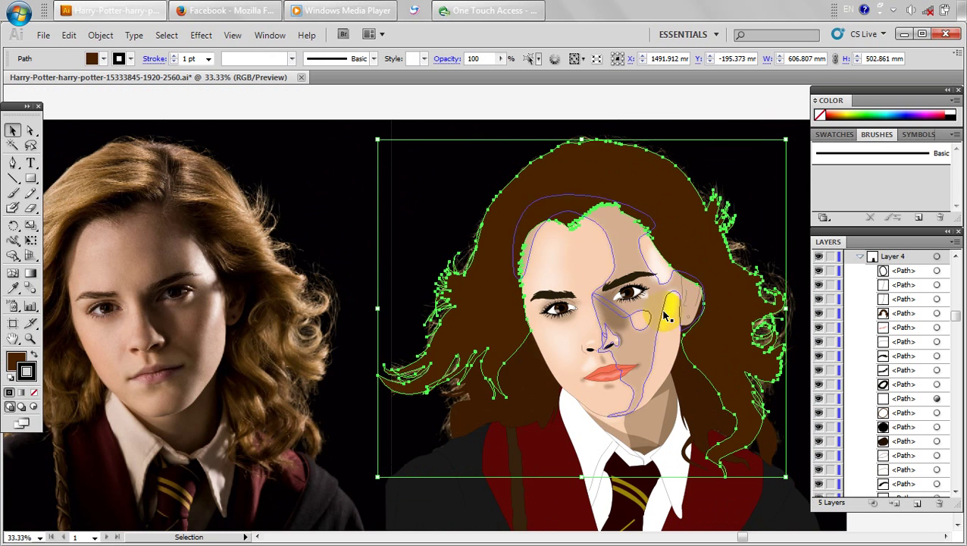
{"action": "scroll", "coordinate": [659, 291], "scroll_direction": "up", "scroll_amount": 3}
{"action": "left_click", "coordinate": [630, 278]}
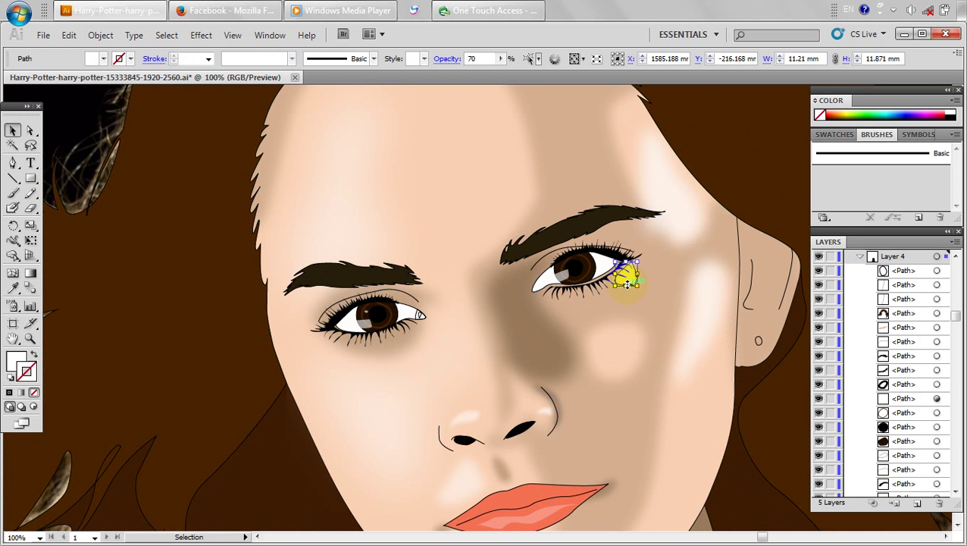
{"action": "left_click", "coordinate": [605, 319]}
{"action": "key", "text": "ctrl+minus"}
{"action": "key", "text": "ctrl+minus"}
{"action": "key", "text": "ctrl+minus"}
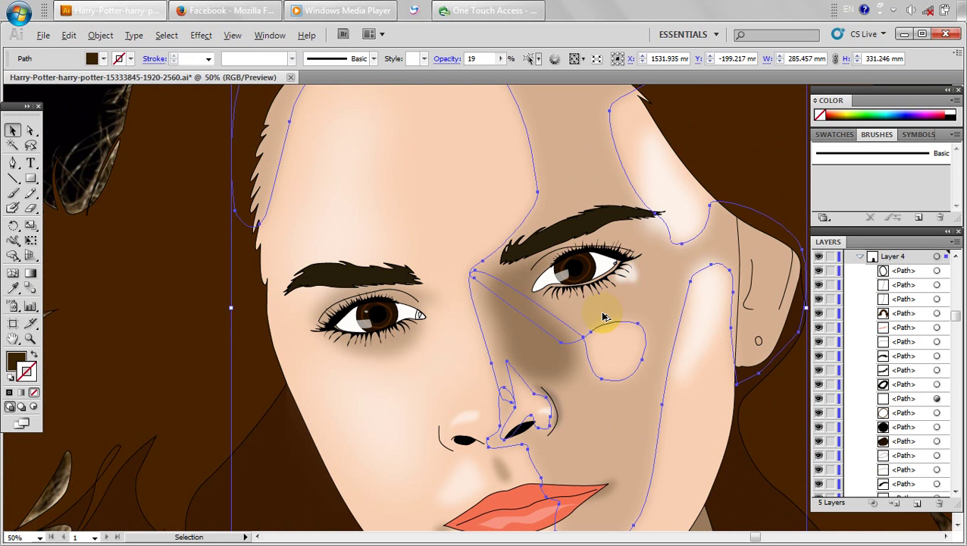
{"action": "left_click_drag", "start_coordinate": [413, 450], "coordinate": [443, 443]}
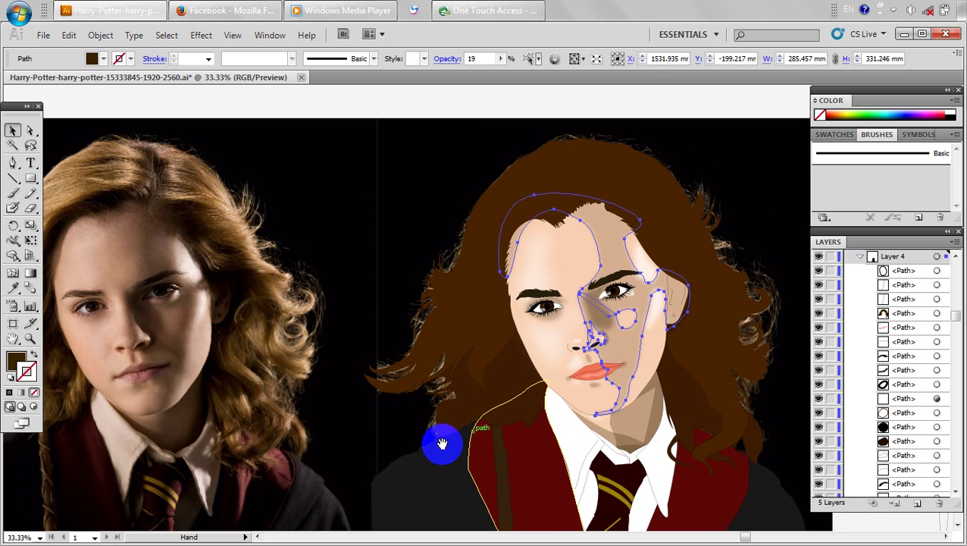
{"action": "scroll", "coordinate": [570, 355], "scroll_direction": "up", "scroll_amount": 1}
{"action": "scroll", "coordinate": [570, 354], "scroll_direction": "down", "scroll_amount": 1}
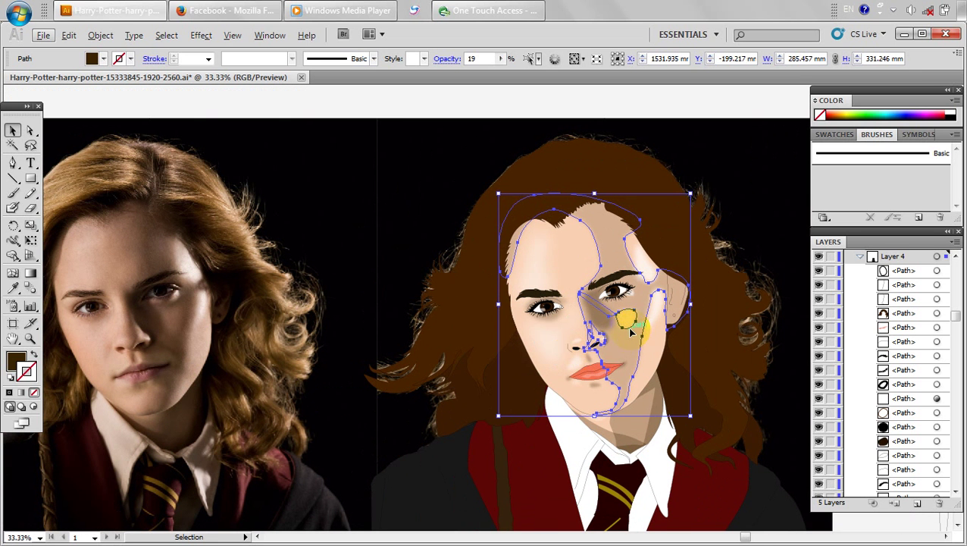
{"action": "left_click_drag", "start_coordinate": [631, 331], "coordinate": [595, 347]}
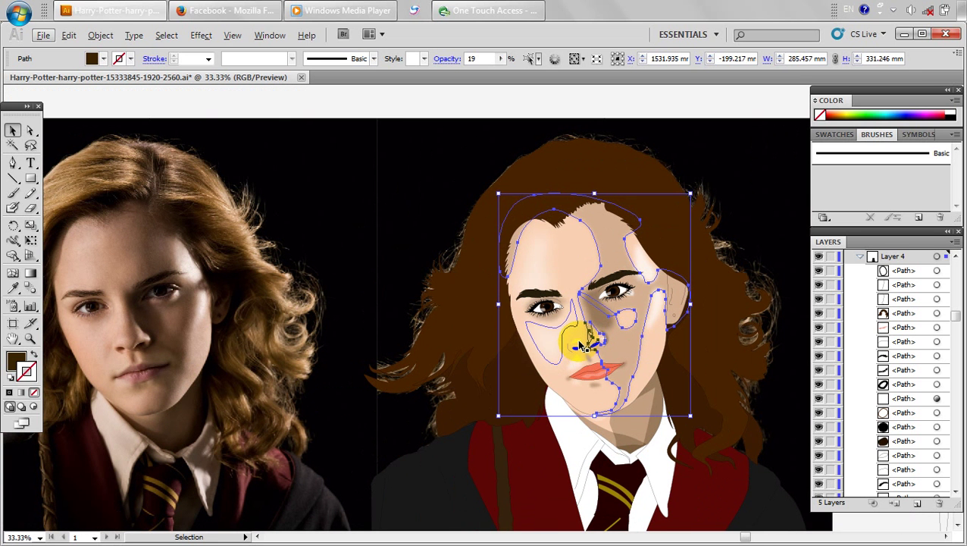
Paste a copy of the small white highlight below the lip corner beneath the shaded eye's lower lashes, resized to about 14.9 by 4.8 mm.
{"action": "scroll", "coordinate": [582, 349], "scroll_direction": "up", "scroll_amount": 2}
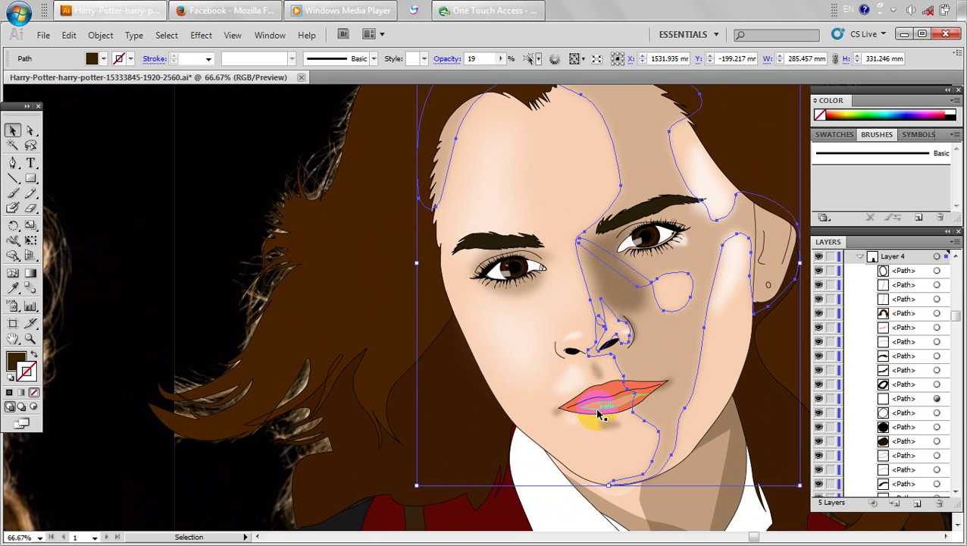
{"action": "left_click", "coordinate": [573, 421]}
{"action": "key", "text": "ctrl+c"}
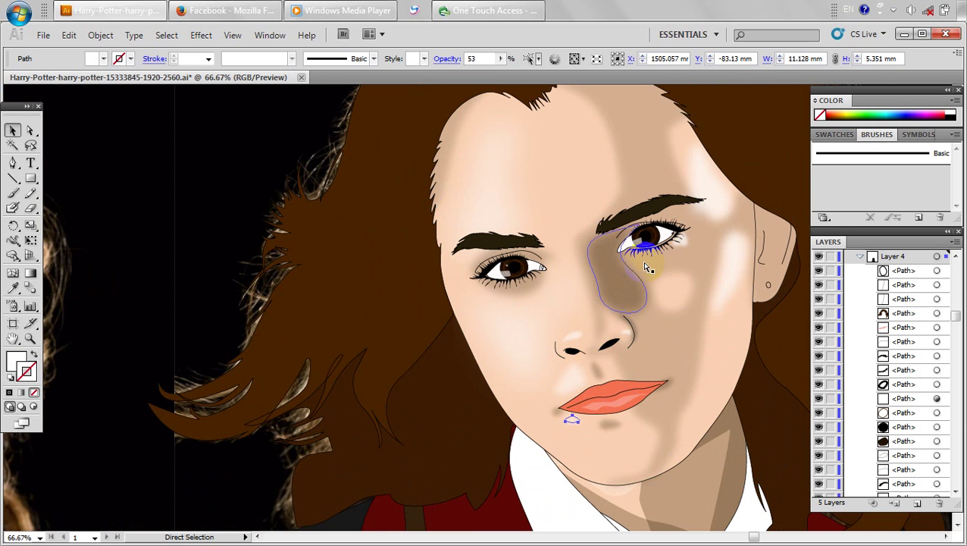
{"action": "scroll", "coordinate": [636, 225], "scroll_direction": "up", "scroll_amount": 3}
{"action": "left_click", "coordinate": [664, 343]}
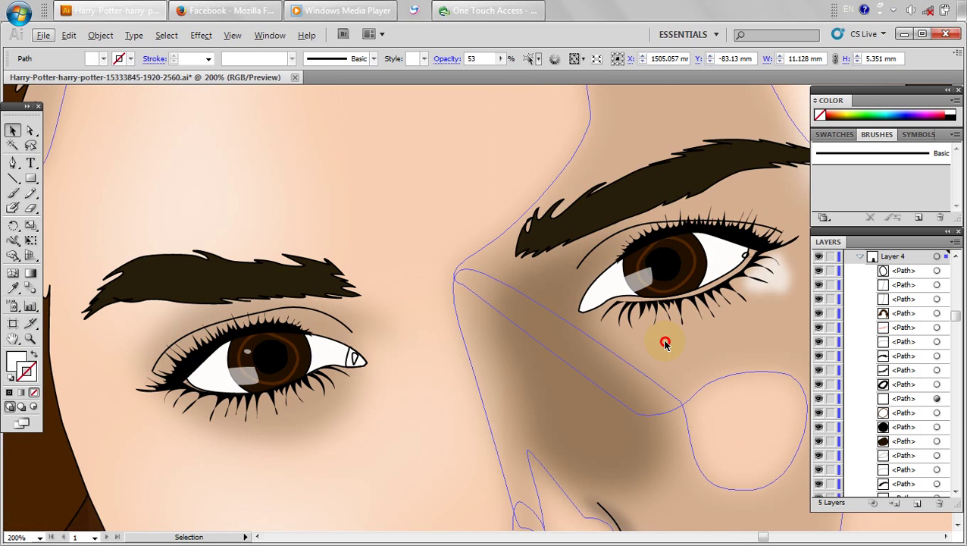
{"action": "left_click", "coordinate": [781, 288]}
{"action": "key", "text": "ctrl+v"}
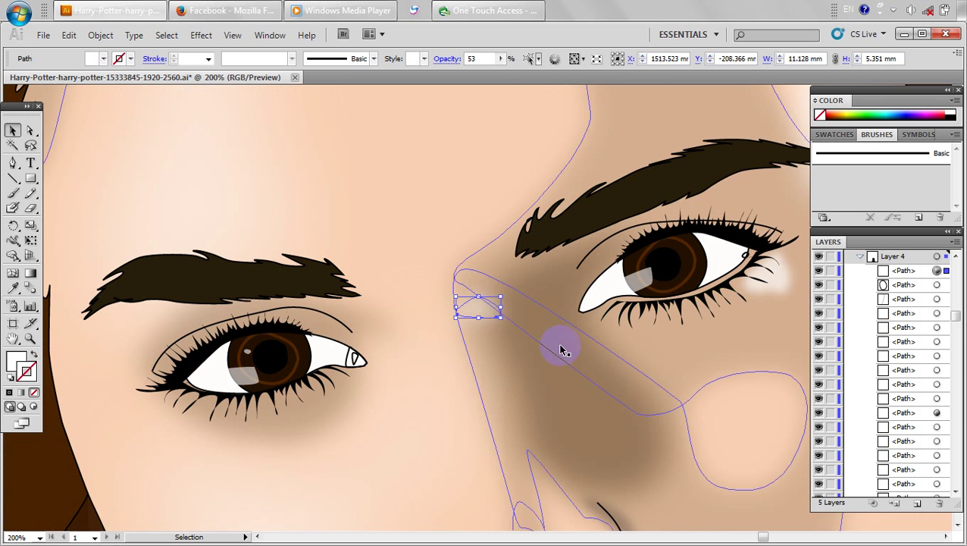
{"action": "left_click_drag", "start_coordinate": [472, 314], "coordinate": [695, 332]}
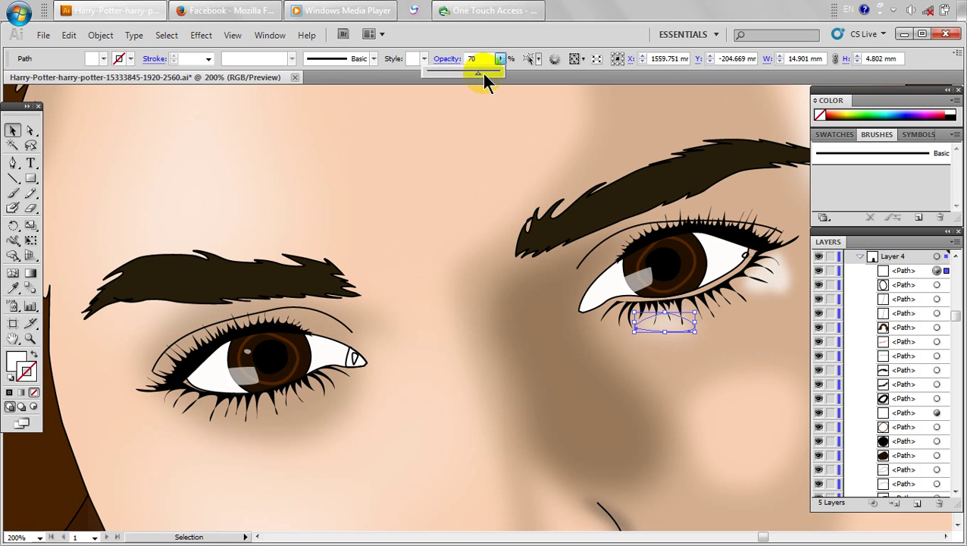
Try an 80% opacity on the white highlight beneath the shaded eye, compare it with the photo, and undo the opacity change.
{"action": "left_click_drag", "start_coordinate": [482, 74], "coordinate": [484, 74]}
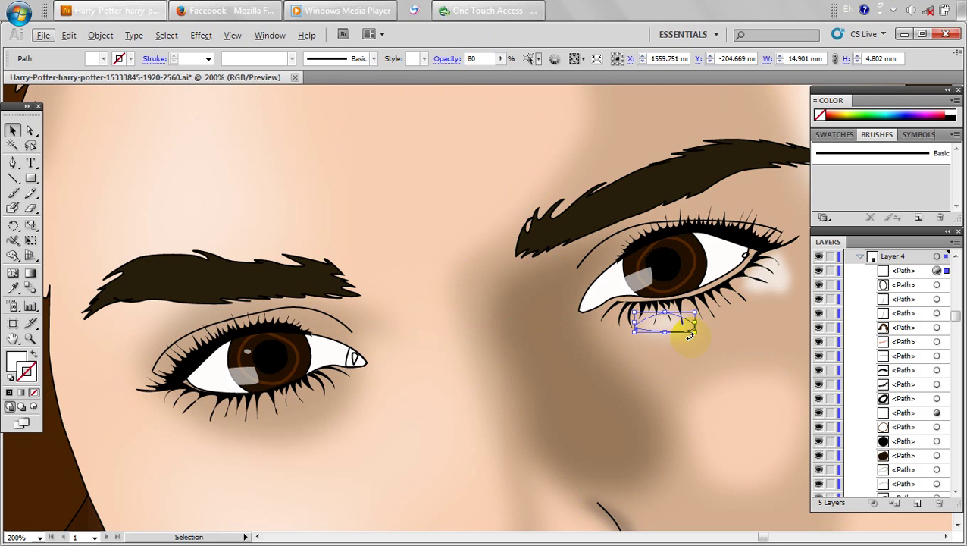
{"action": "scroll", "coordinate": [708, 370], "scroll_direction": "down", "scroll_amount": 1}
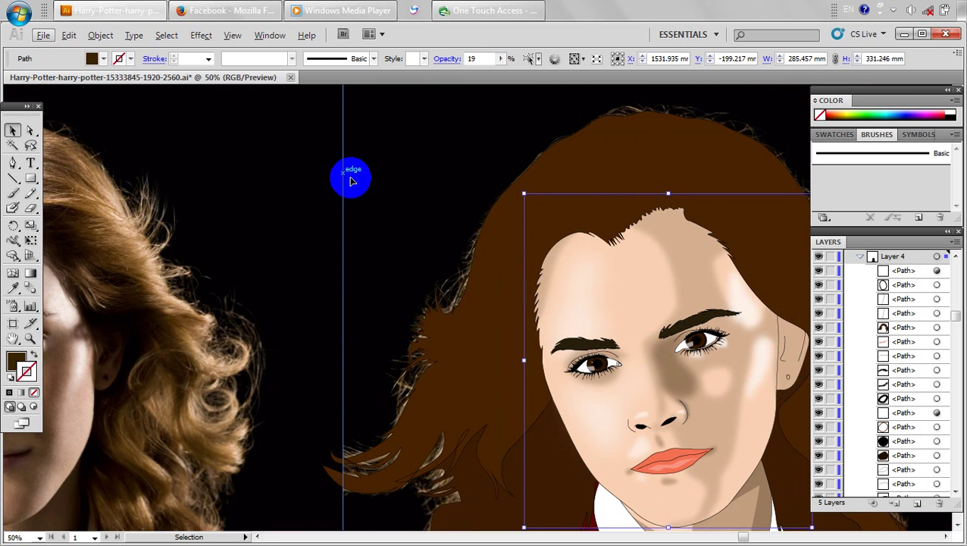
{"action": "left_click", "coordinate": [352, 179]}
{"action": "scroll", "coordinate": [554, 336], "scroll_direction": "down", "scroll_amount": 1}
{"action": "left_click_drag", "start_coordinate": [431, 379], "coordinate": [447, 333]}
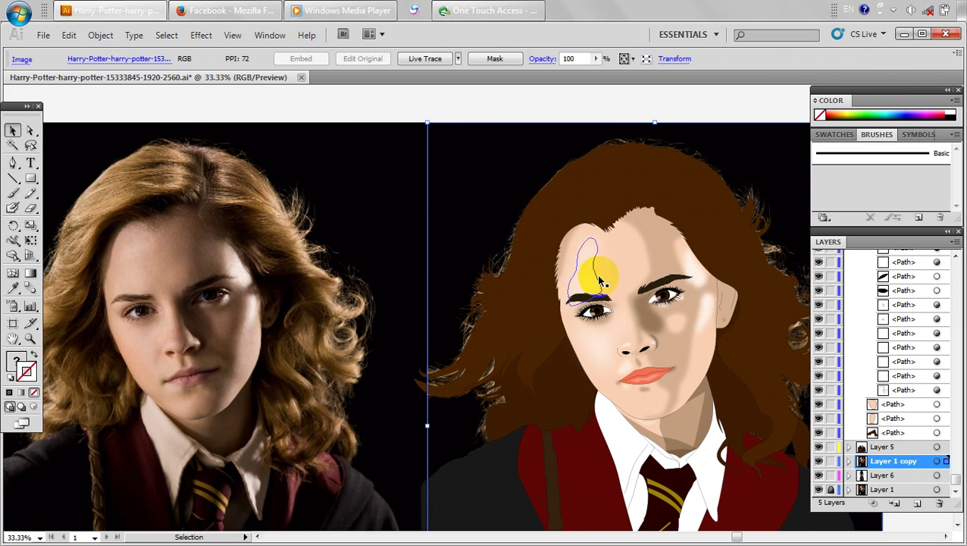
{"action": "left_click", "coordinate": [691, 212], "text": "ctrl"}
{"action": "key", "text": "ctrl+z"}
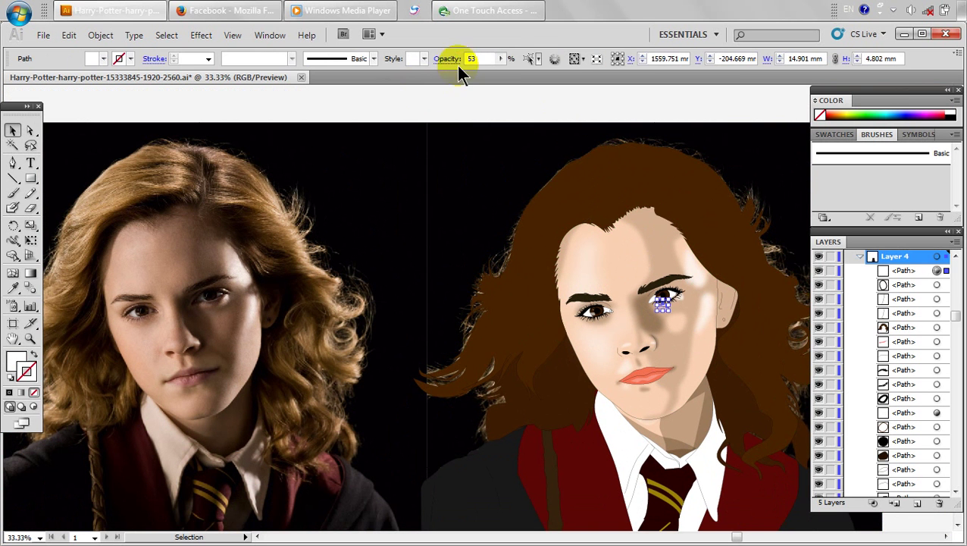
Deselect the highlight beneath the shaded eye and save the document.
{"action": "left_click", "coordinate": [610, 111]}
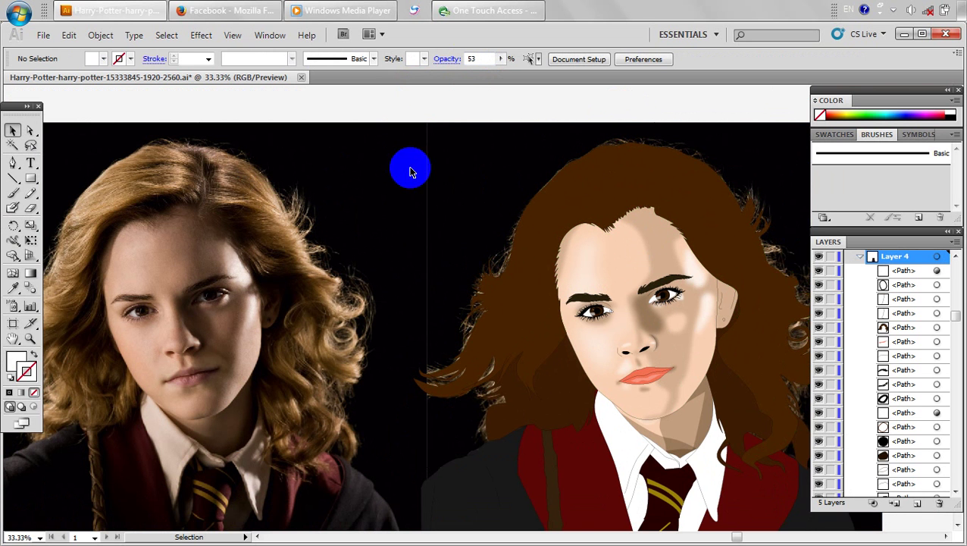
{"action": "left_click", "coordinate": [522, 92]}
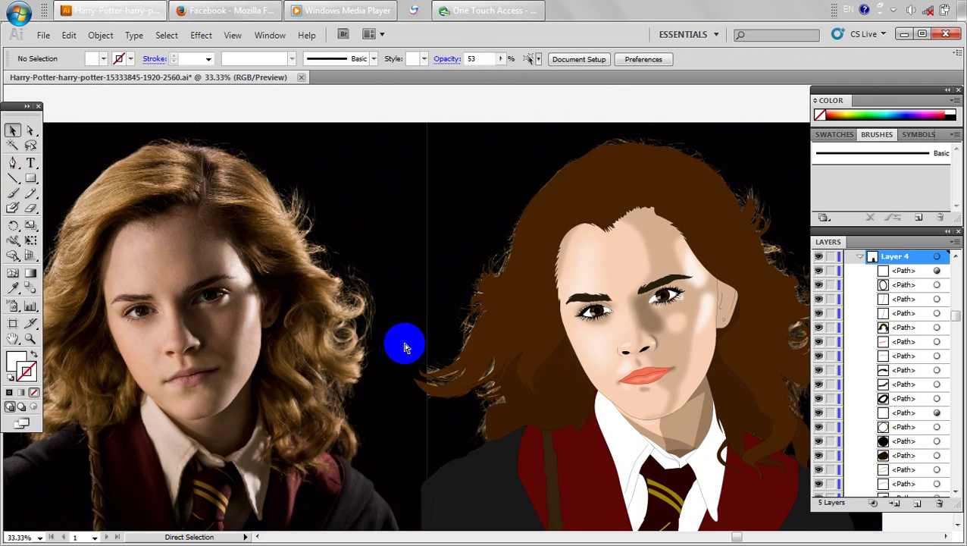
{"action": "key", "text": "ctrl+s"}
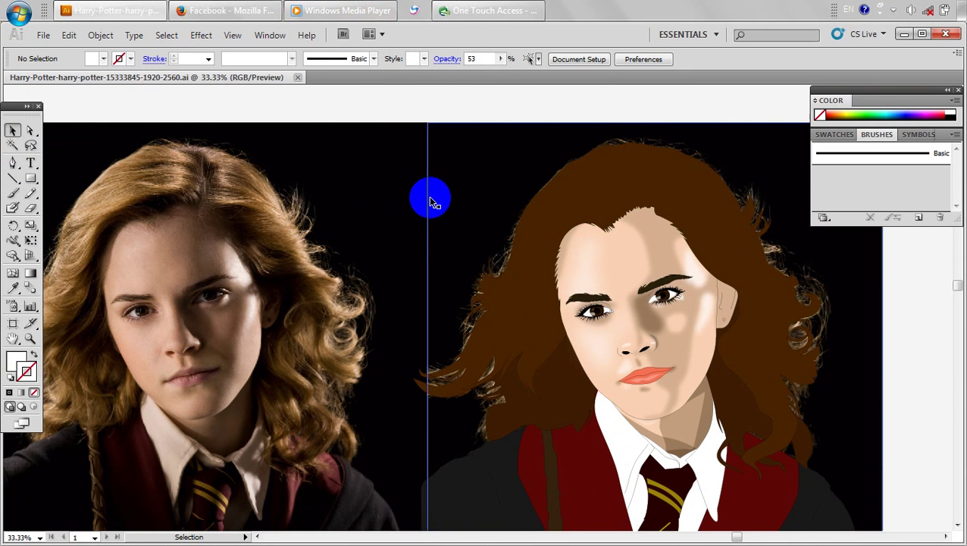
Try a 7.8-pixel Gaussian Blur on the large brown shadow covering the shaded side of the face, and undo it.
{"action": "left_click", "coordinate": [645, 233]}
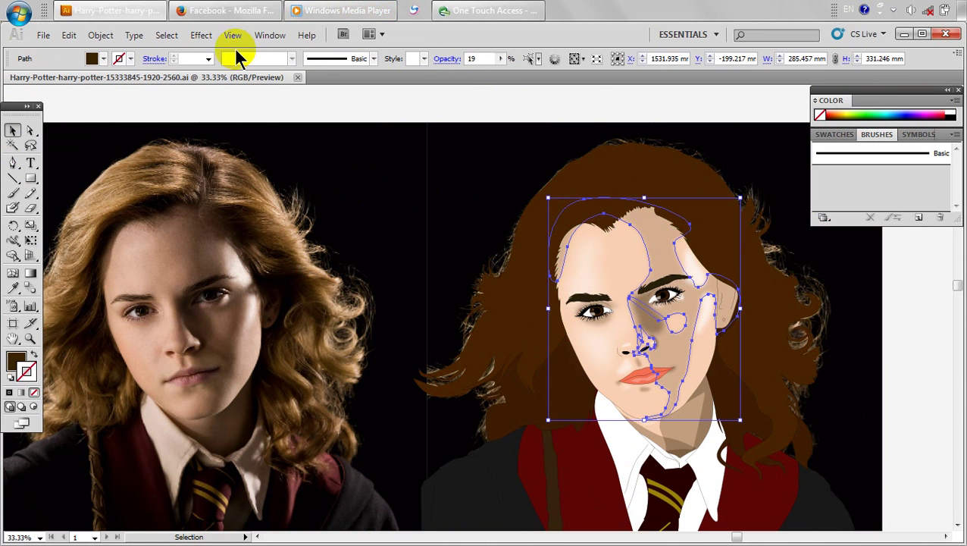
{"action": "left_click", "coordinate": [200, 36]}
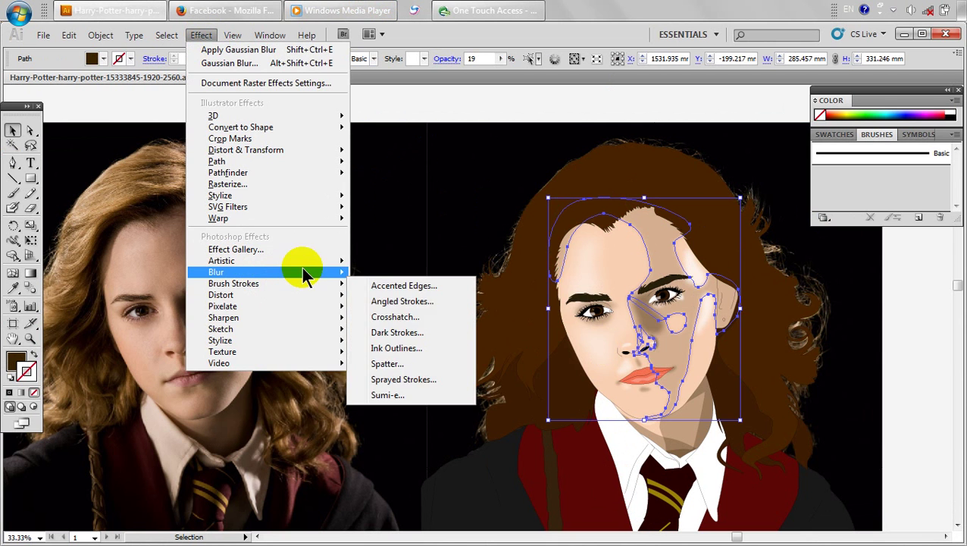
{"action": "mouse_move", "coordinate": [345, 272]}
{"action": "left_click", "coordinate": [379, 272]}
{"action": "left_click", "coordinate": [511, 168]}
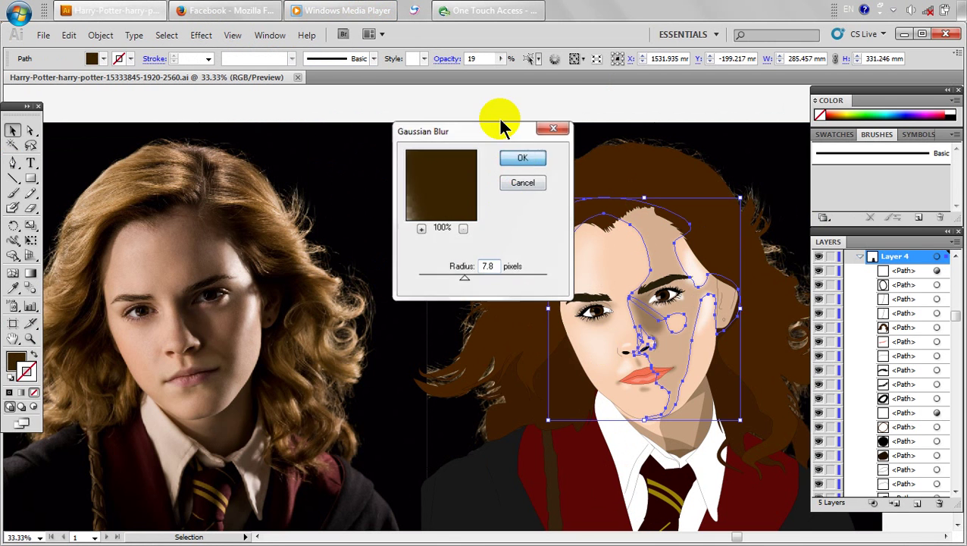
{"action": "left_click", "coordinate": [467, 100]}
{"action": "key", "text": "ctrl+z"}
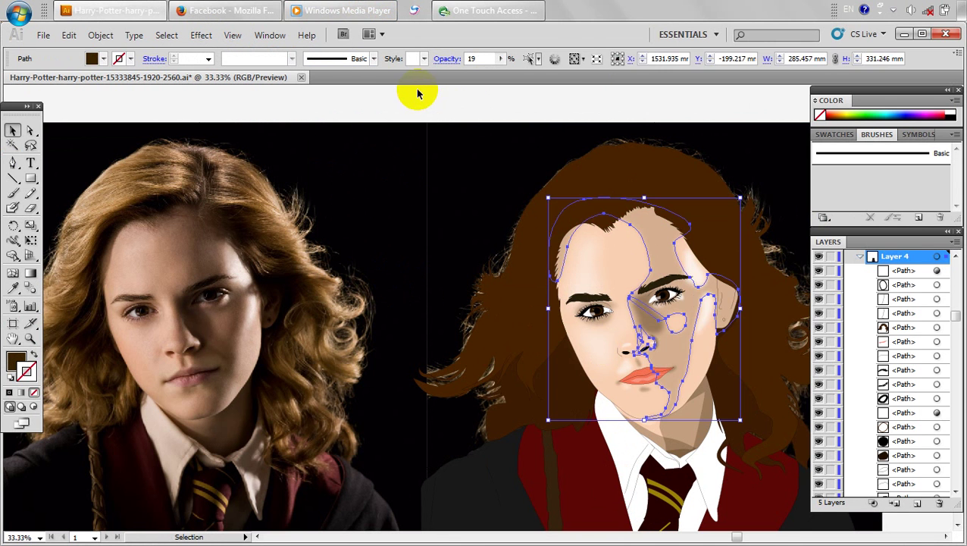
Try a further Gaussian Blur on the large face shadow, check the deselected result, and undo it.
{"action": "left_click", "coordinate": [201, 35]}
{"action": "mouse_move", "coordinate": [280, 273]}
{"action": "left_click", "coordinate": [402, 290]}
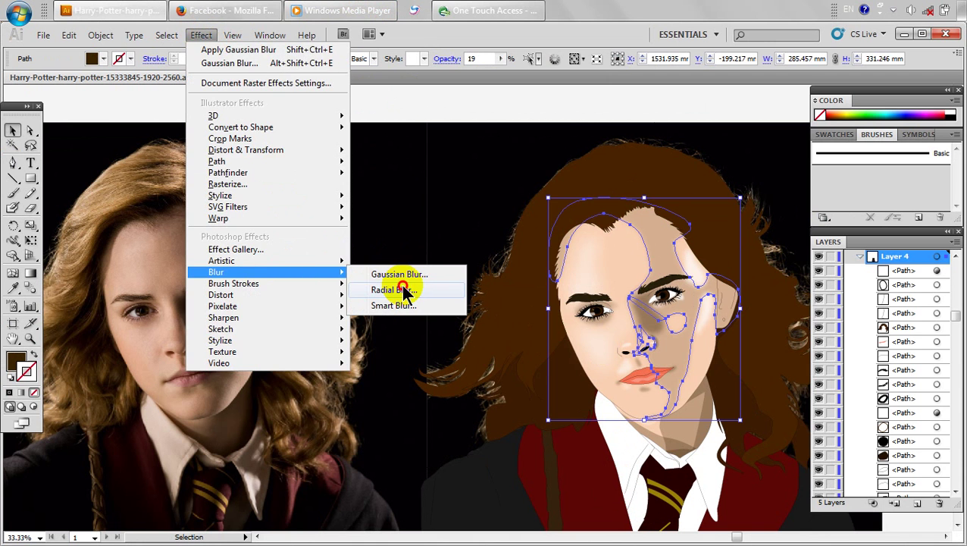
{"action": "left_click", "coordinate": [407, 273]}
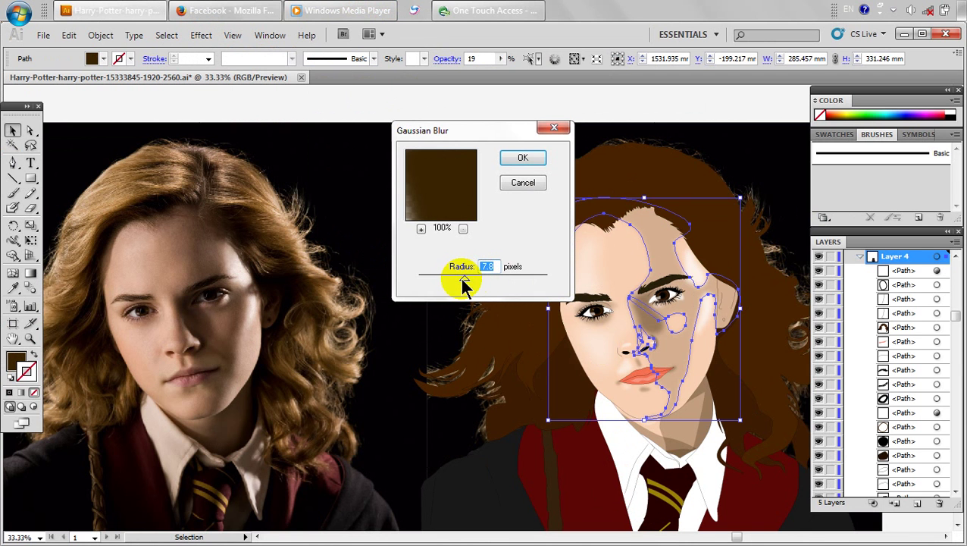
{"action": "left_click", "coordinate": [523, 158]}
{"action": "left_click", "coordinate": [510, 101]}
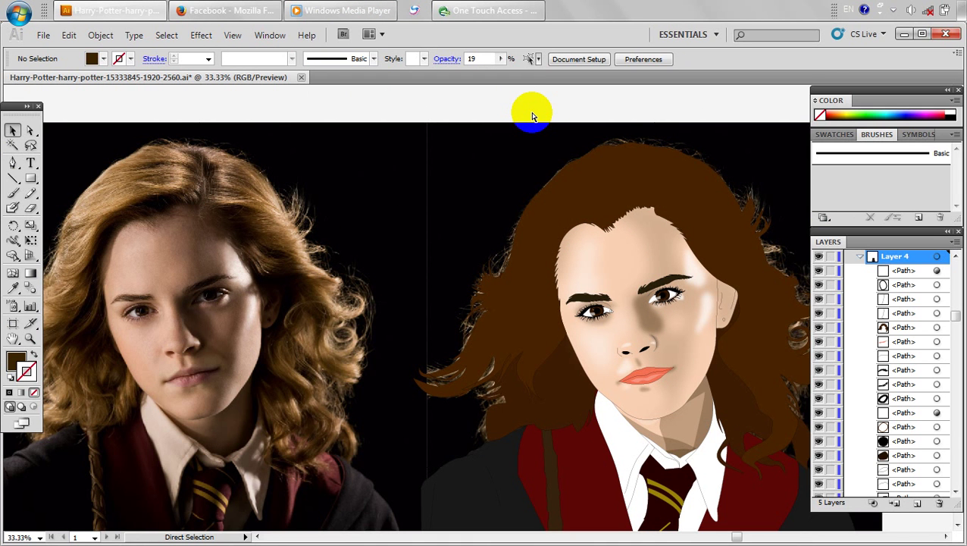
{"action": "key", "text": "ctrl+z"}
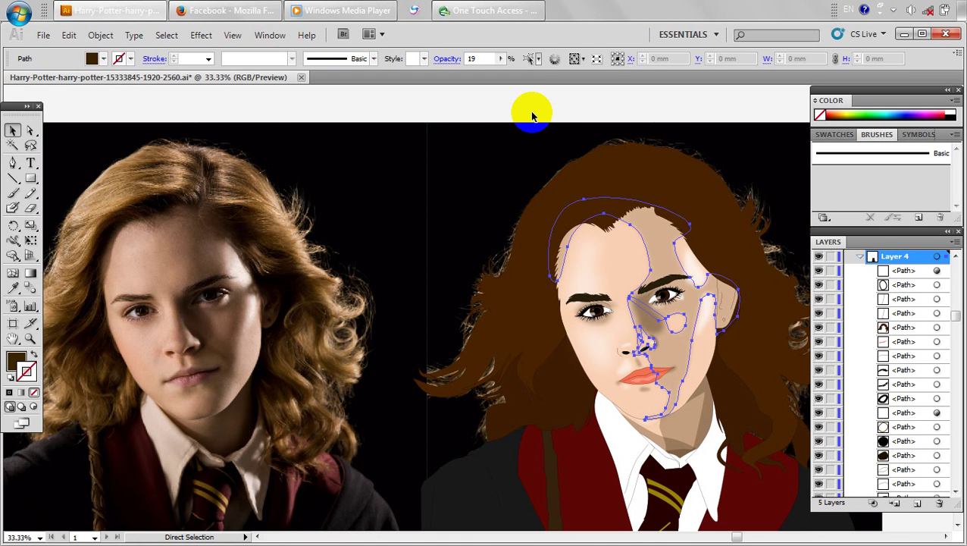
Apply a 5.4-pixel Gaussian Blur to the large brown shadow on the shaded side of the face and deselect it.
{"action": "left_click", "coordinate": [202, 36]}
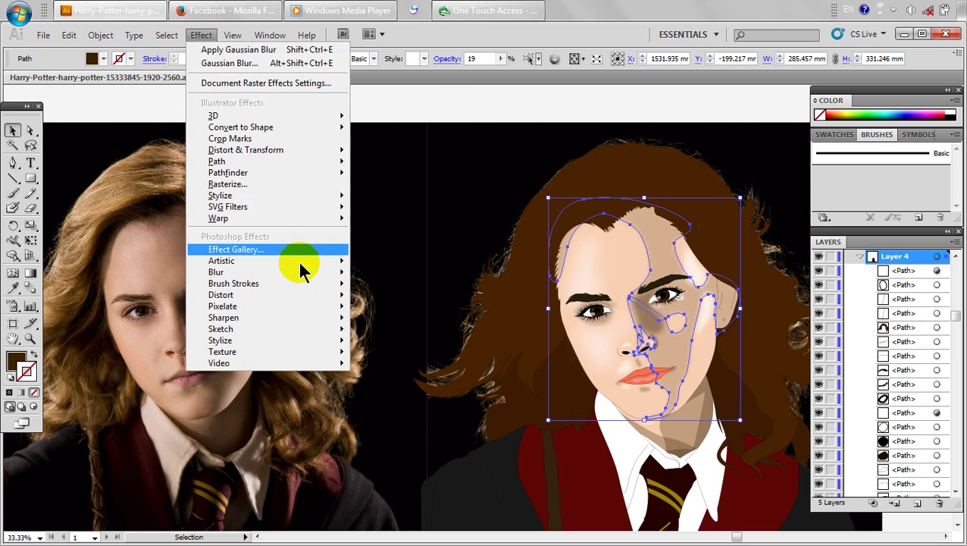
{"action": "left_click", "coordinate": [402, 275]}
{"action": "left_click_drag", "start_coordinate": [459, 286], "coordinate": [455, 282]}
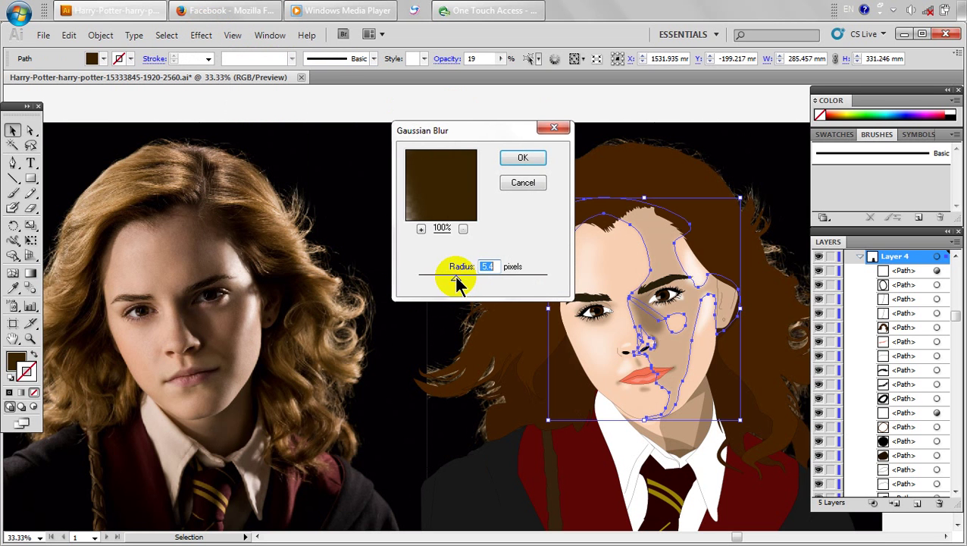
{"action": "left_click", "coordinate": [507, 157]}
{"action": "left_click", "coordinate": [475, 125]}
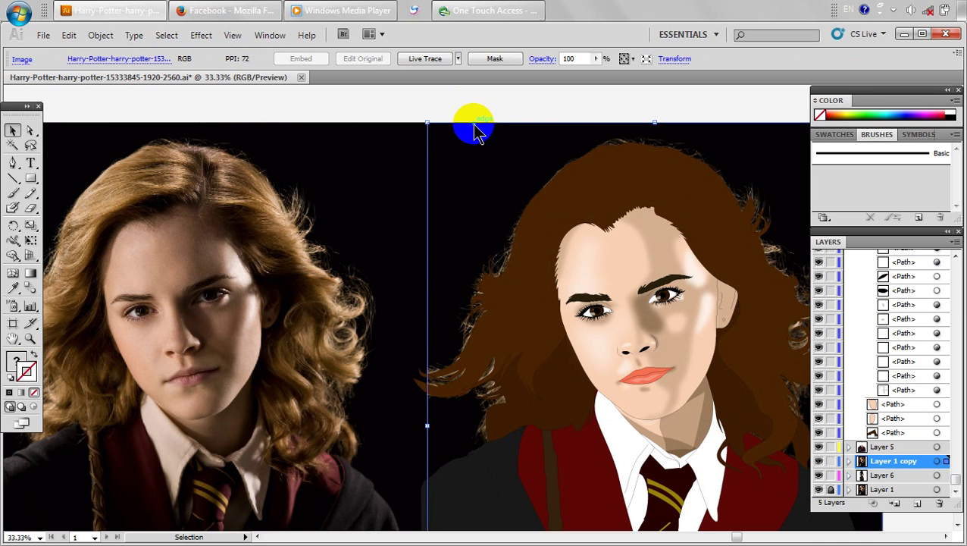
{"action": "scroll", "coordinate": [612, 278], "scroll_direction": "down", "scroll_amount": 1}
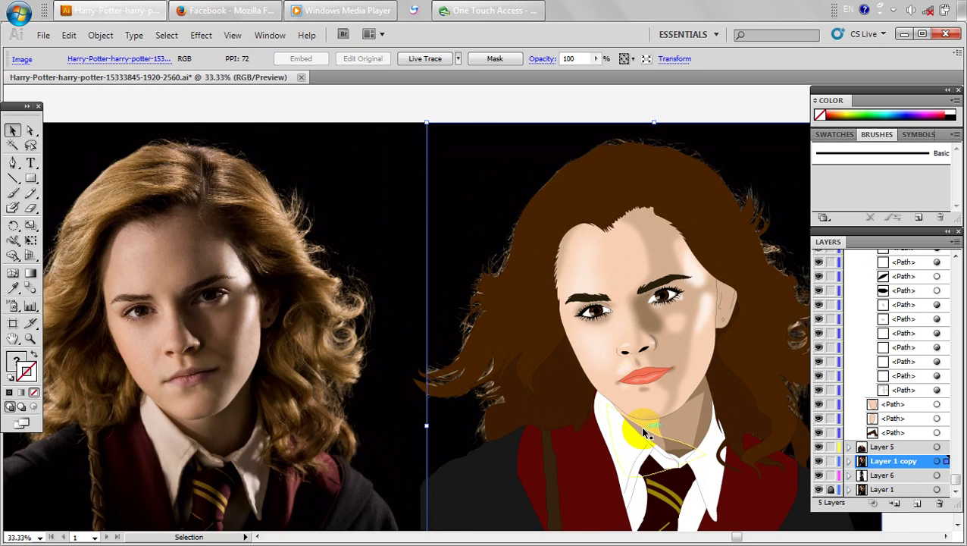
{"action": "scroll", "coordinate": [643, 434], "scroll_direction": "down", "scroll_amount": 1}
{"action": "left_click_drag", "start_coordinate": [585, 401], "coordinate": [581, 346]}
{"action": "left_click", "coordinate": [606, 121]}
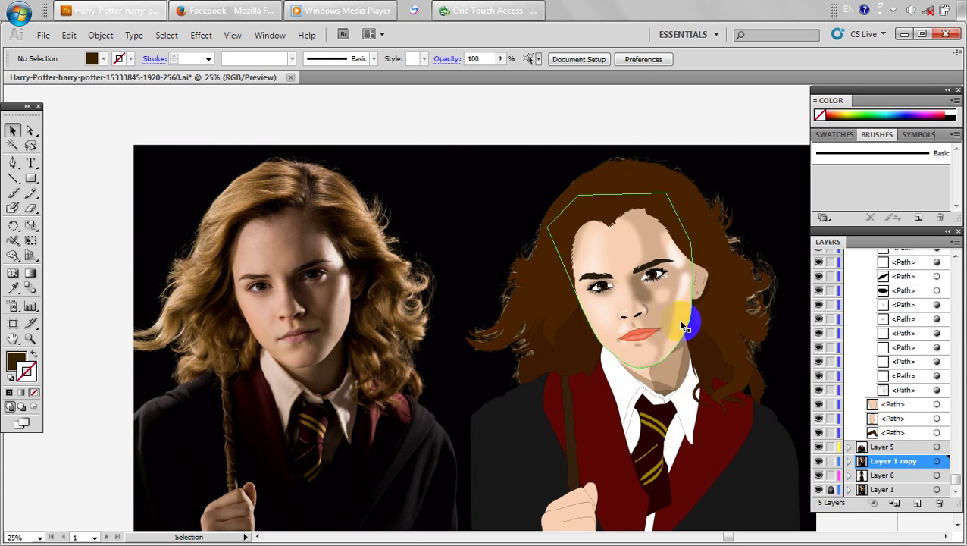
Soften the small shadow beneath the lower lip with an 8.4-pixel Gaussian Blur.
{"action": "scroll", "coordinate": [664, 305], "scroll_direction": "up", "scroll_amount": 1}
{"action": "scroll", "coordinate": [666, 310], "scroll_direction": "down", "scroll_amount": 1}
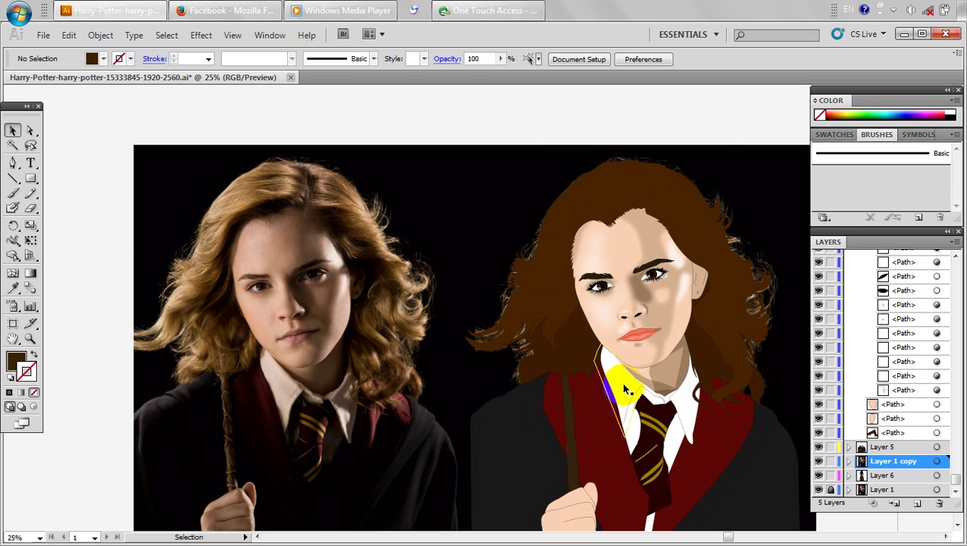
{"action": "scroll", "coordinate": [620, 381], "scroll_direction": "up", "scroll_amount": 1}
{"action": "scroll", "coordinate": [674, 341], "scroll_direction": "up", "scroll_amount": 1}
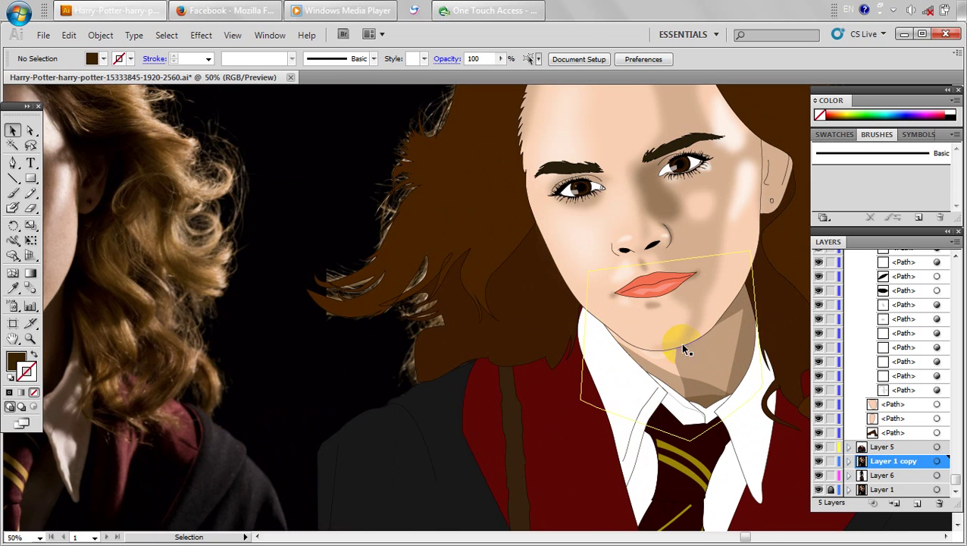
{"action": "left_click", "coordinate": [656, 311]}
{"action": "left_click", "coordinate": [201, 35]}
{"action": "mouse_move", "coordinate": [293, 272]}
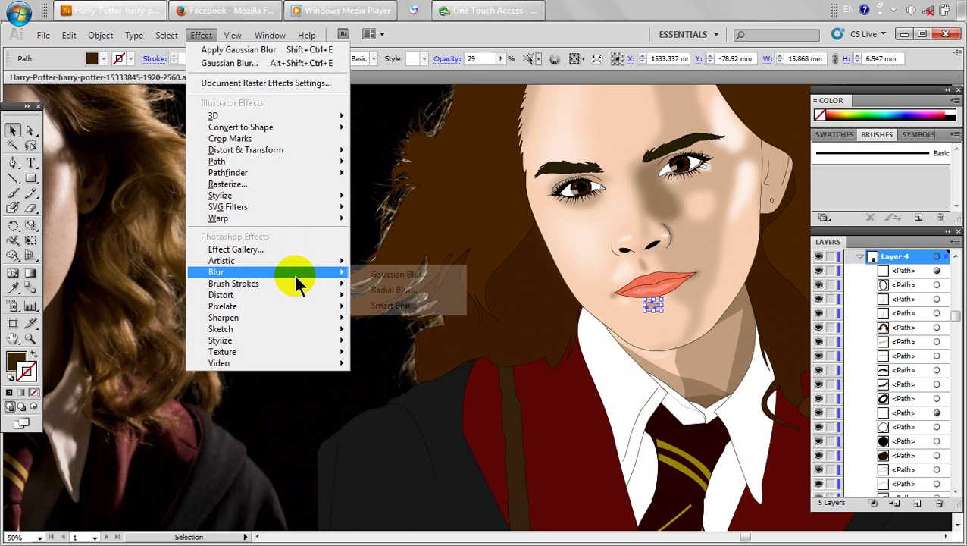
{"action": "left_click", "coordinate": [376, 278]}
{"action": "left_click", "coordinate": [520, 162]}
{"action": "left_click", "coordinate": [332, 260]}
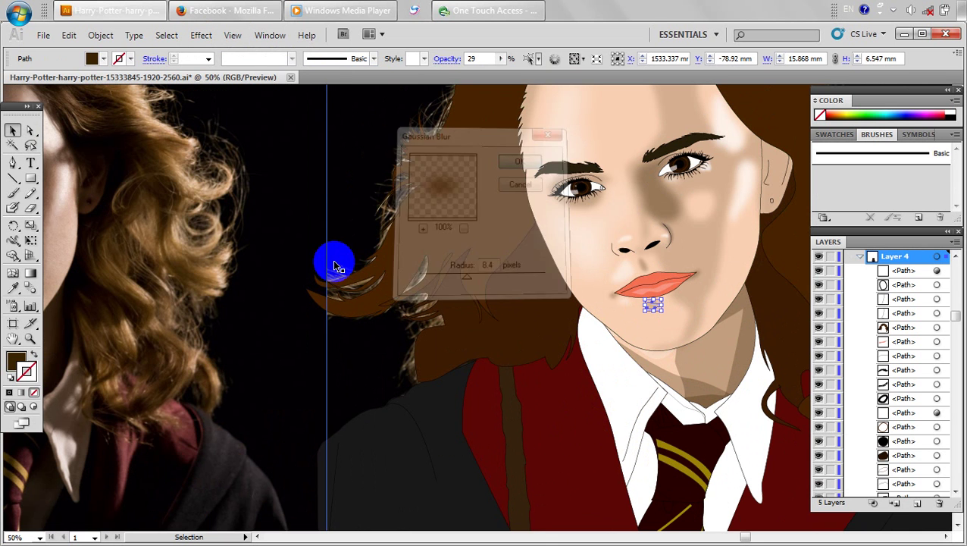
Apply a 9.2-pixel Gaussian Blur to the brown shadow shapes on the shaded side of the neck.
{"action": "scroll", "coordinate": [372, 380], "scroll_direction": "down", "scroll_amount": 2}
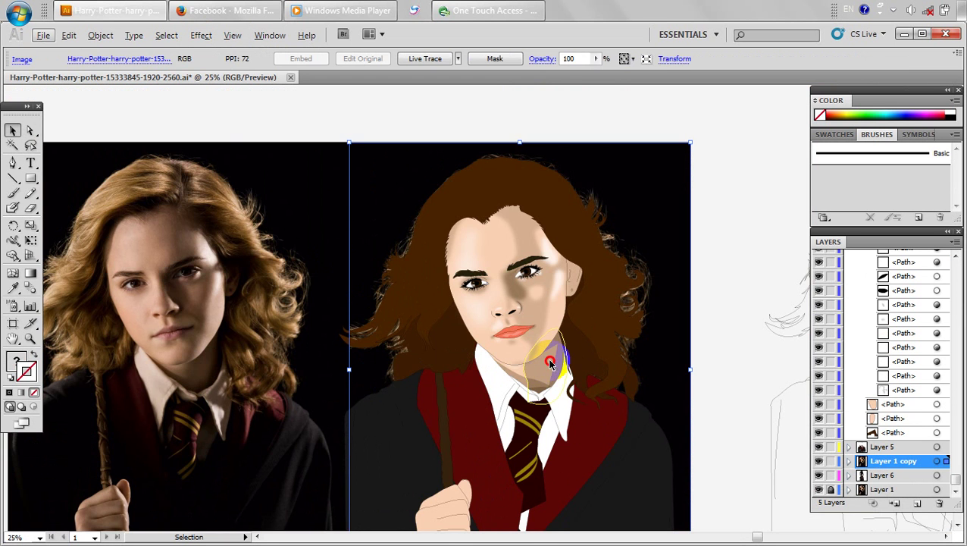
{"action": "left_click", "coordinate": [545, 365]}
{"action": "scroll", "coordinate": [548, 364], "scroll_direction": "up", "scroll_amount": 2}
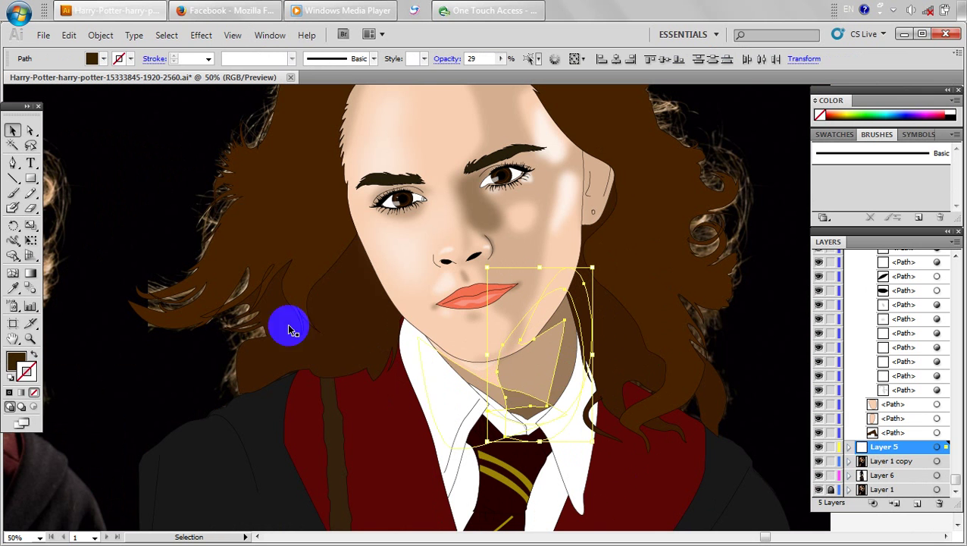
{"action": "left_click", "coordinate": [200, 36]}
{"action": "mouse_move", "coordinate": [324, 273]}
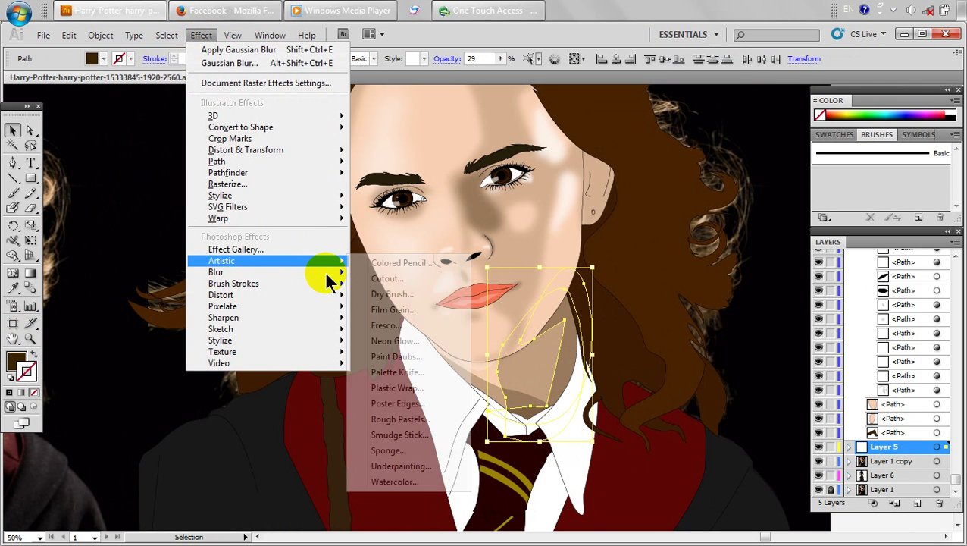
{"action": "left_click", "coordinate": [388, 274]}
{"action": "left_click_drag", "start_coordinate": [457, 279], "coordinate": [467, 277]}
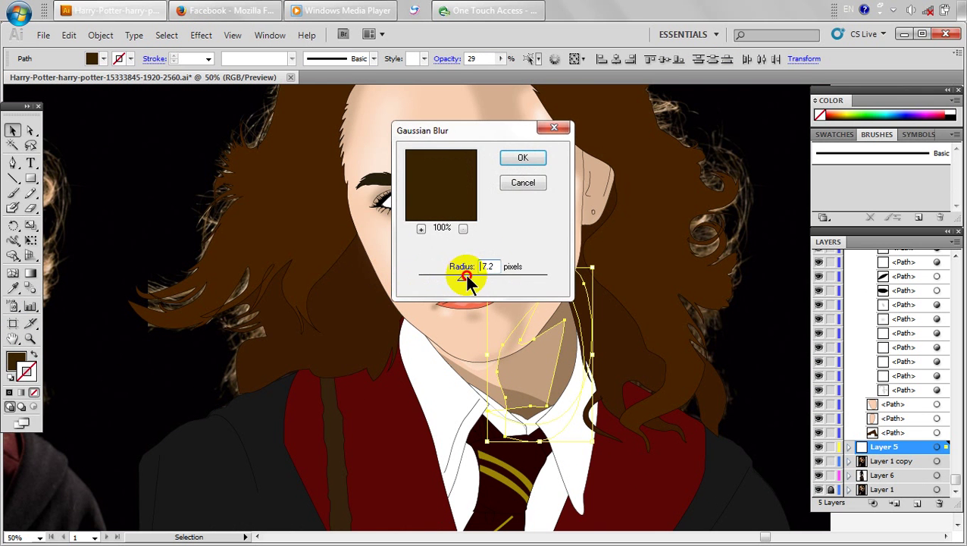
{"action": "left_click", "coordinate": [503, 158]}
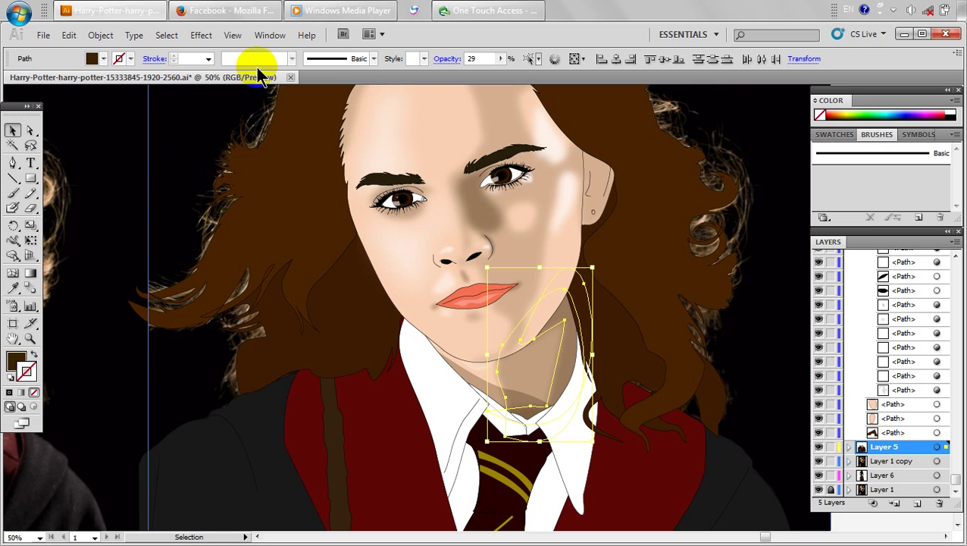
Add a second 9.2-pixel Gaussian Blur to the same neck shadows, then deselect them and compare the portrait with the photo.
{"action": "left_click", "coordinate": [197, 35]}
{"action": "mouse_move", "coordinate": [334, 273]}
{"action": "left_click", "coordinate": [386, 275]}
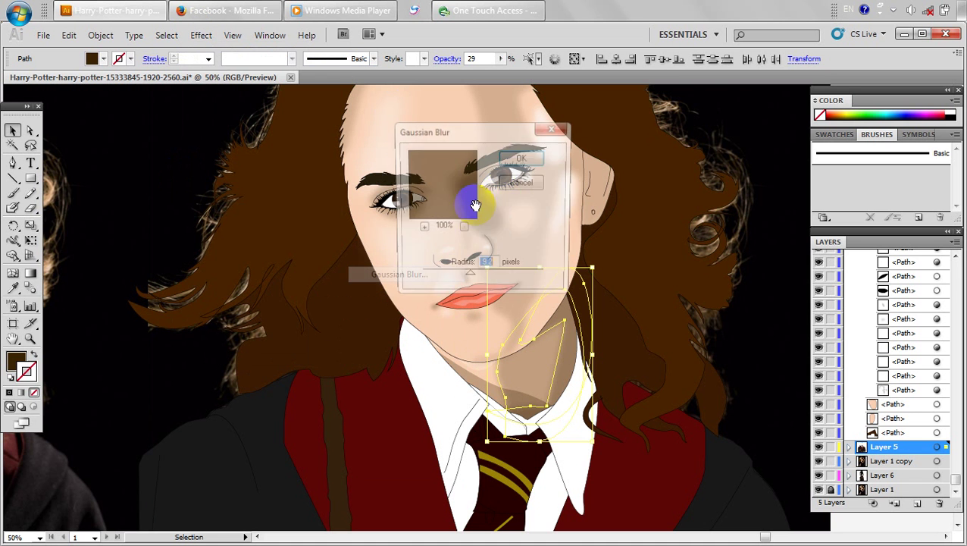
{"action": "left_click", "coordinate": [519, 156]}
{"action": "left_click", "coordinate": [171, 159]}
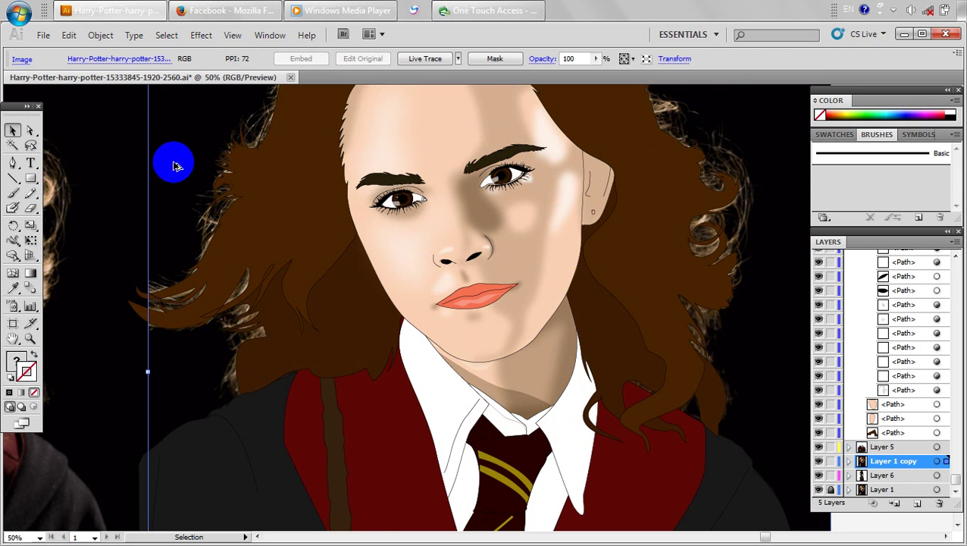
{"action": "scroll", "coordinate": [192, 217], "scroll_direction": "down", "scroll_amount": 2}
{"action": "left_click", "coordinate": [567, 153]}
{"action": "key", "text": "space"}
{"action": "left_click_drag", "start_coordinate": [419, 279], "coordinate": [518, 317]}
{"action": "left_click_drag", "start_coordinate": [468, 360], "coordinate": [577, 363]}
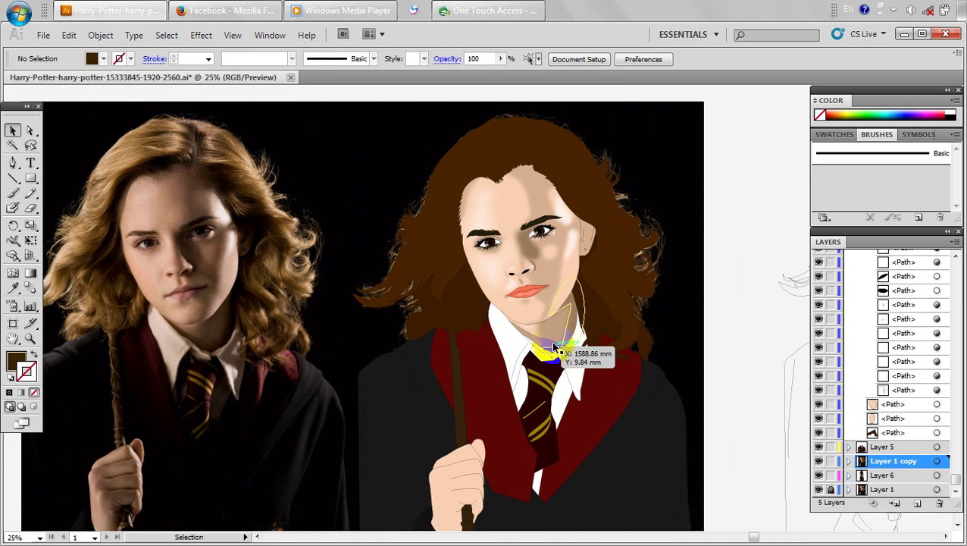
Apply a 4.7-pixel Gaussian Blur to the remaining neck shadow beneath the chin, deselect it, and save the document.
{"action": "left_click", "coordinate": [533, 341]}
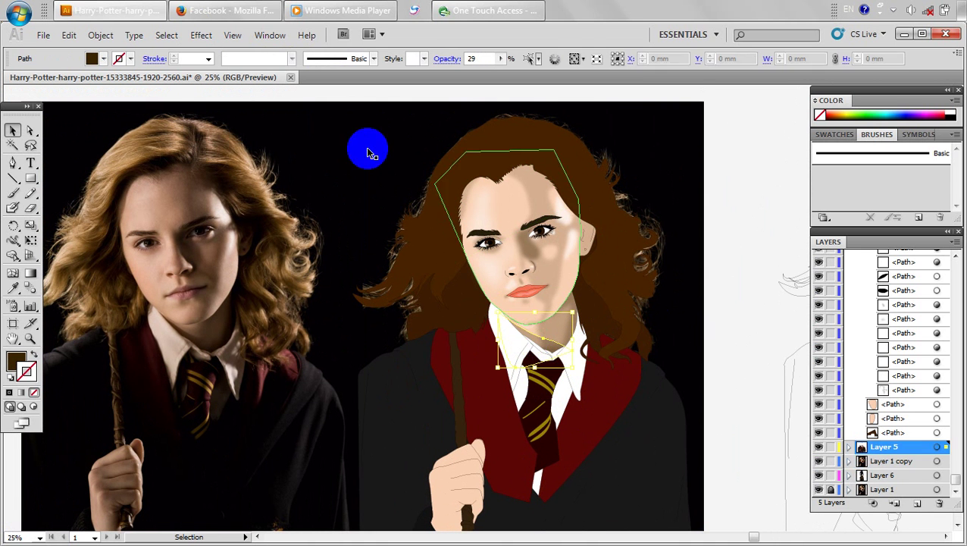
{"action": "left_click", "coordinate": [201, 35]}
{"action": "mouse_move", "coordinate": [291, 272]}
{"action": "left_click", "coordinate": [369, 275]}
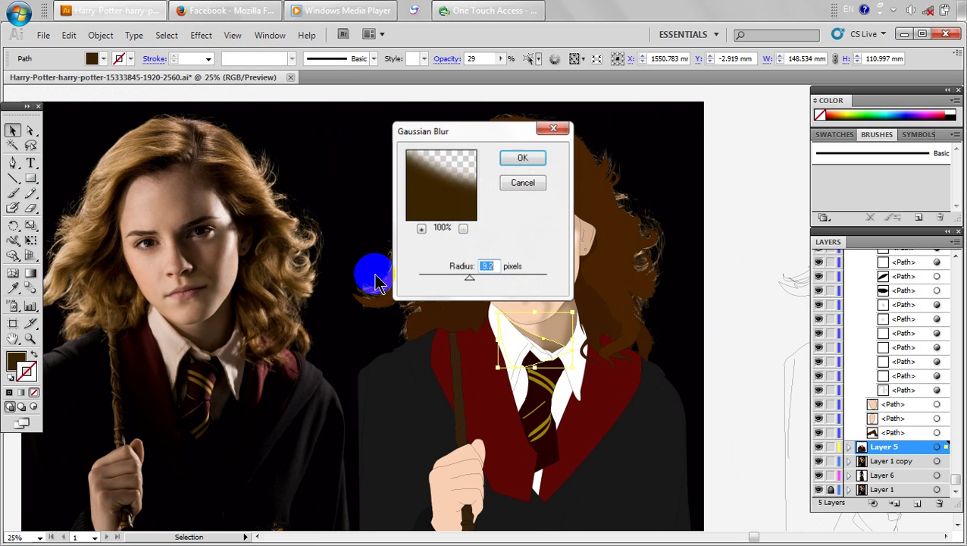
{"action": "left_click", "coordinate": [452, 278]}
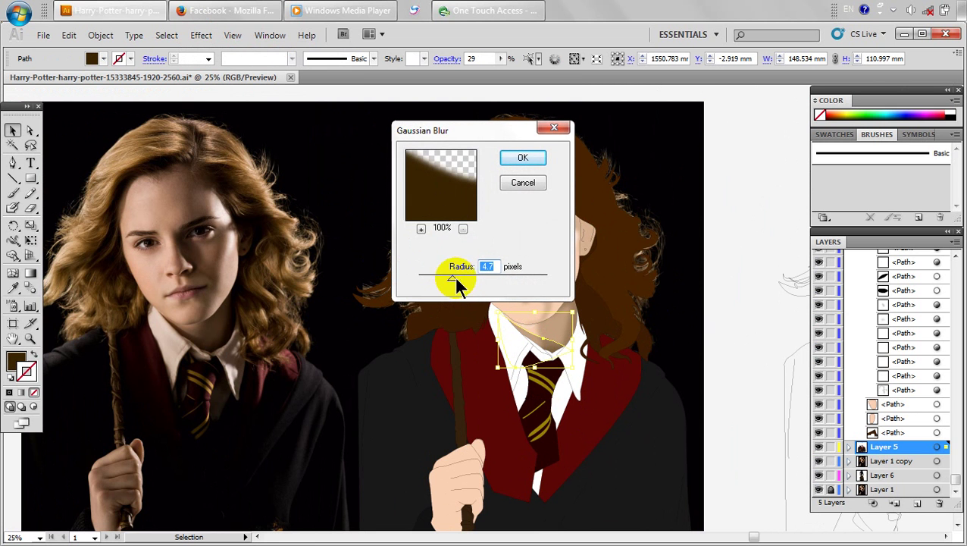
{"action": "left_click", "coordinate": [523, 158]}
{"action": "left_click", "coordinate": [734, 182]}
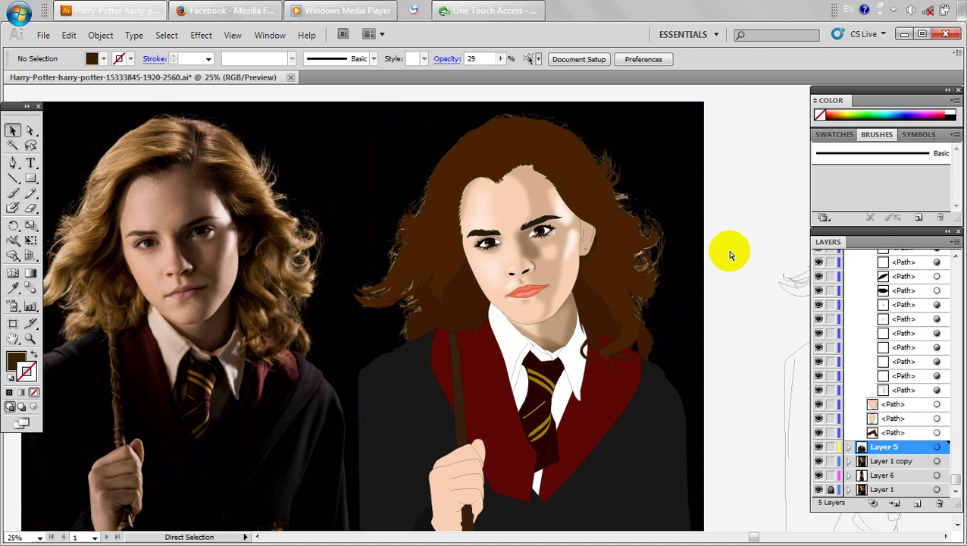
{"action": "key", "text": "ctrl+s"}
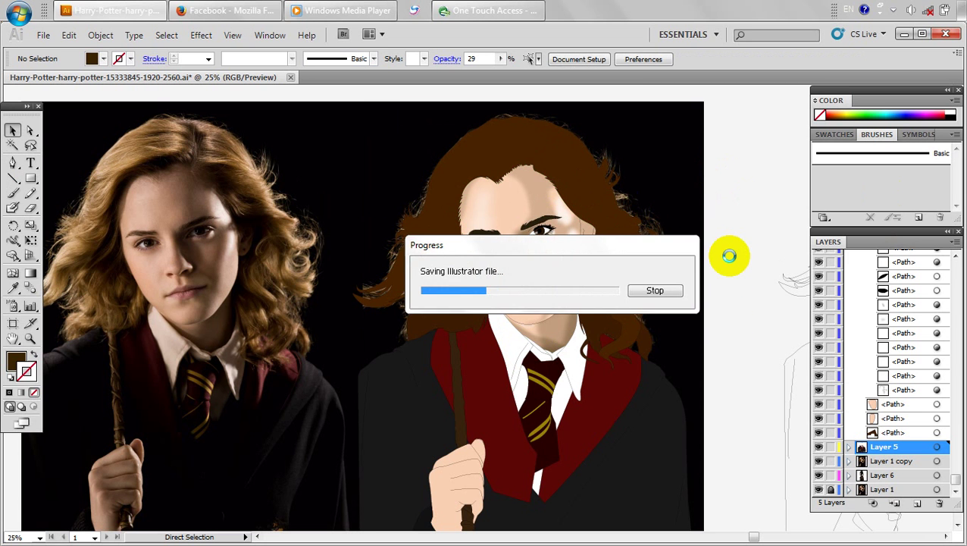
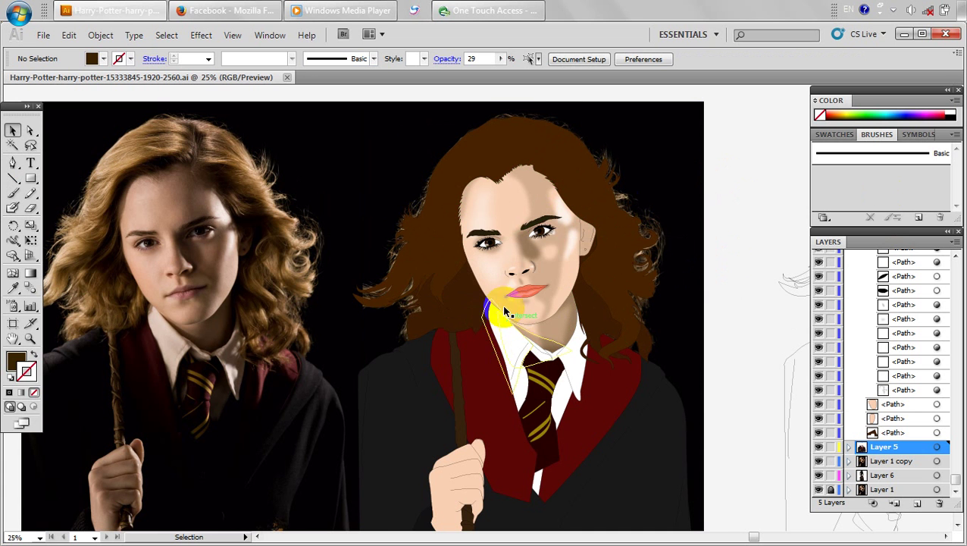
Select the eyelid crease lines above both eyes and change their stroke colour to dark brown 261500.
{"action": "left_click_drag", "start_coordinate": [510, 278], "coordinate": [561, 272]}
{"action": "scroll", "coordinate": [535, 223], "scroll_direction": "up", "scroll_amount": 4}
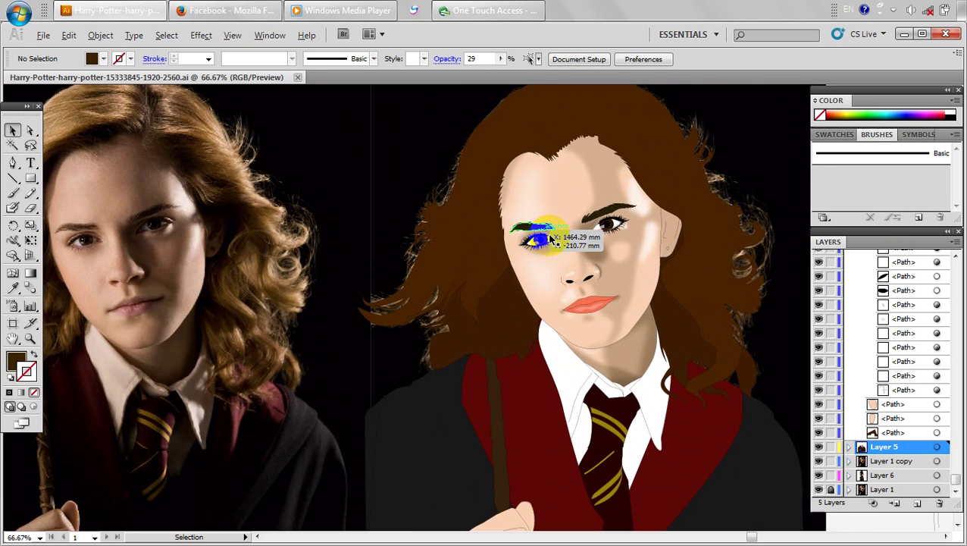
{"action": "left_click", "coordinate": [567, 249]}
{"action": "left_click", "coordinate": [689, 203], "text": "shift"}
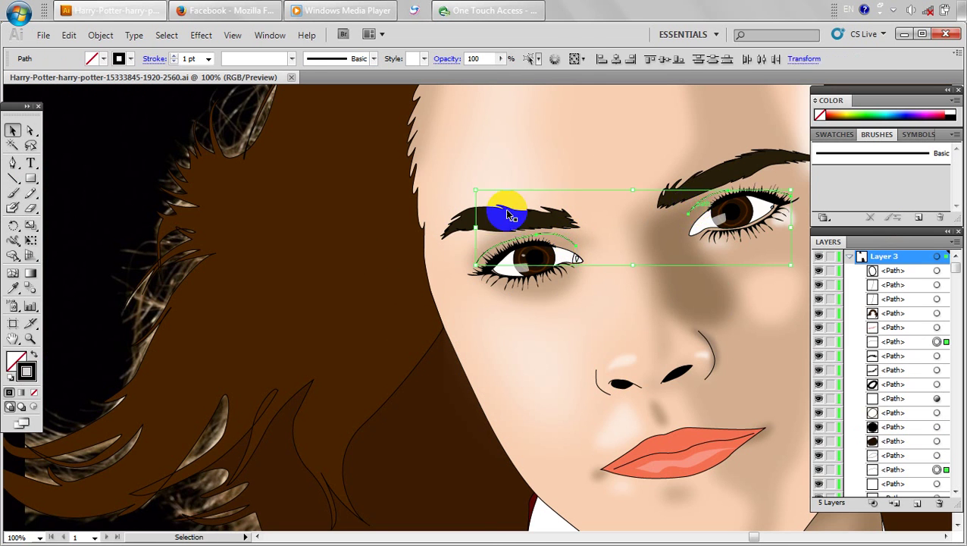
{"action": "double_click", "coordinate": [25, 370]}
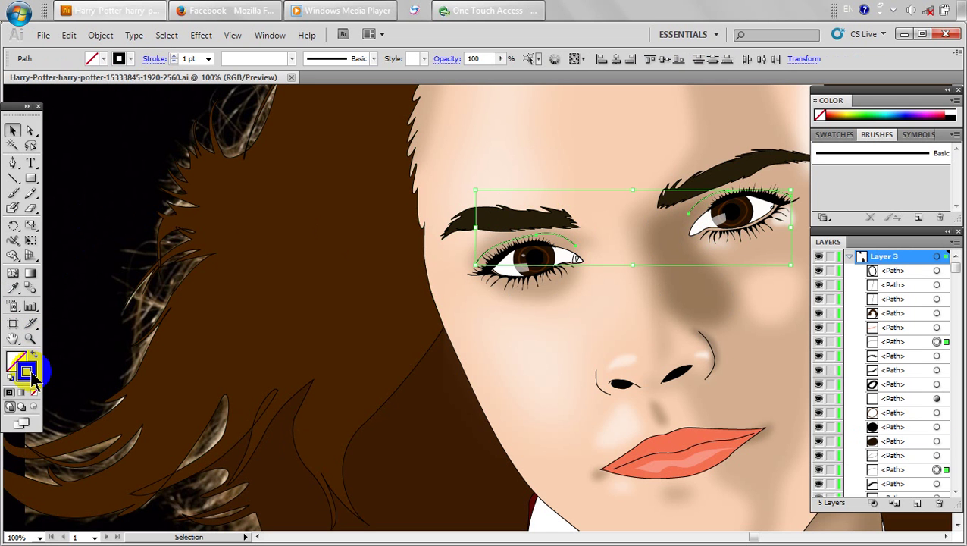
{"action": "left_click", "coordinate": [504, 371]}
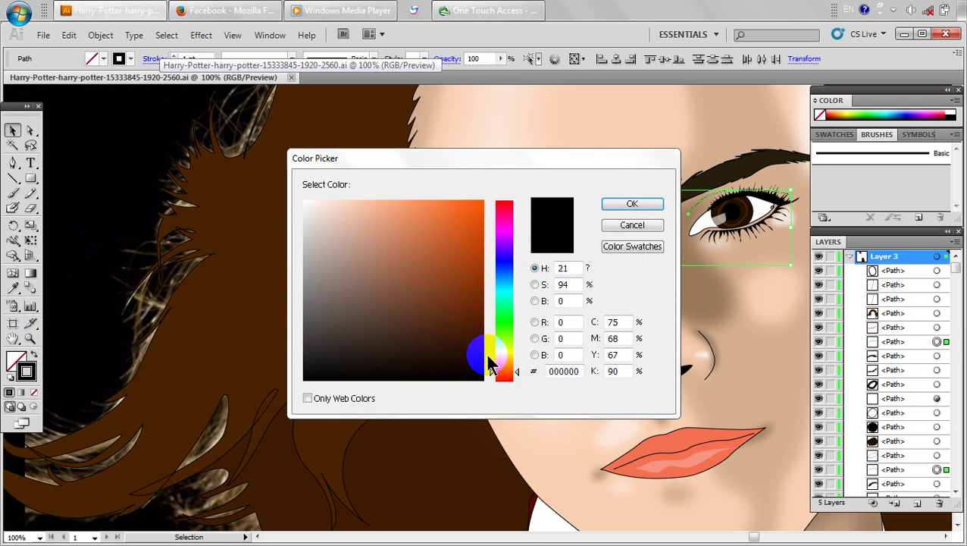
{"action": "left_click", "coordinate": [503, 364]}
{"action": "left_click_drag", "start_coordinate": [478, 350], "coordinate": [488, 350]}
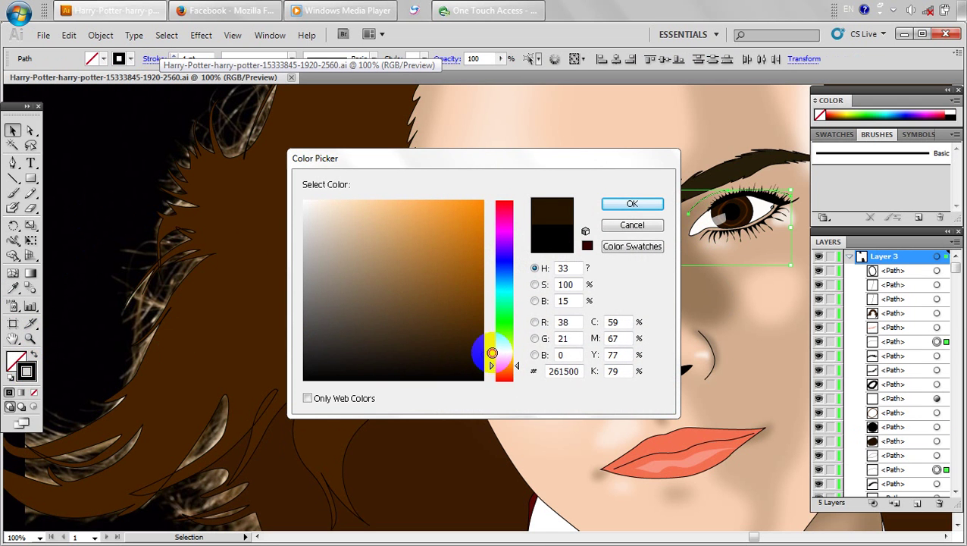
{"action": "left_click", "coordinate": [632, 203]}
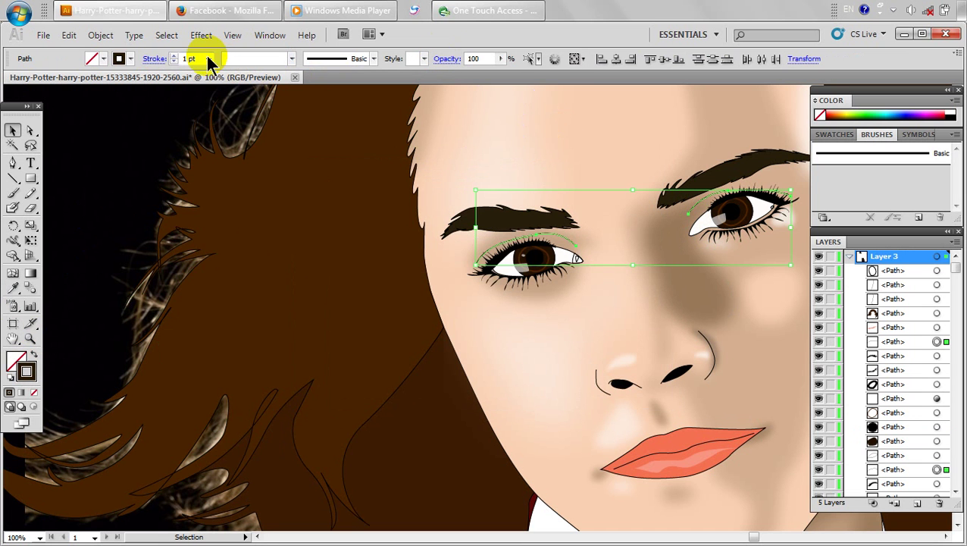
Set the stroke weight of both eyelid crease lines to 2 pt and keep them selected.
{"action": "left_click", "coordinate": [209, 59]}
{"action": "left_click", "coordinate": [196, 120]}
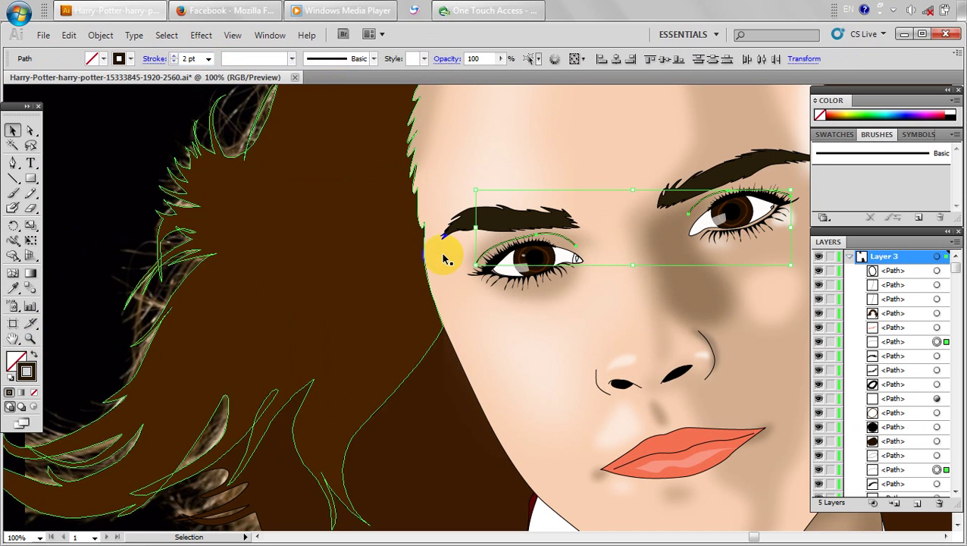
{"action": "left_click", "coordinate": [335, 263]}
{"action": "key", "text": "ctrl+z"}
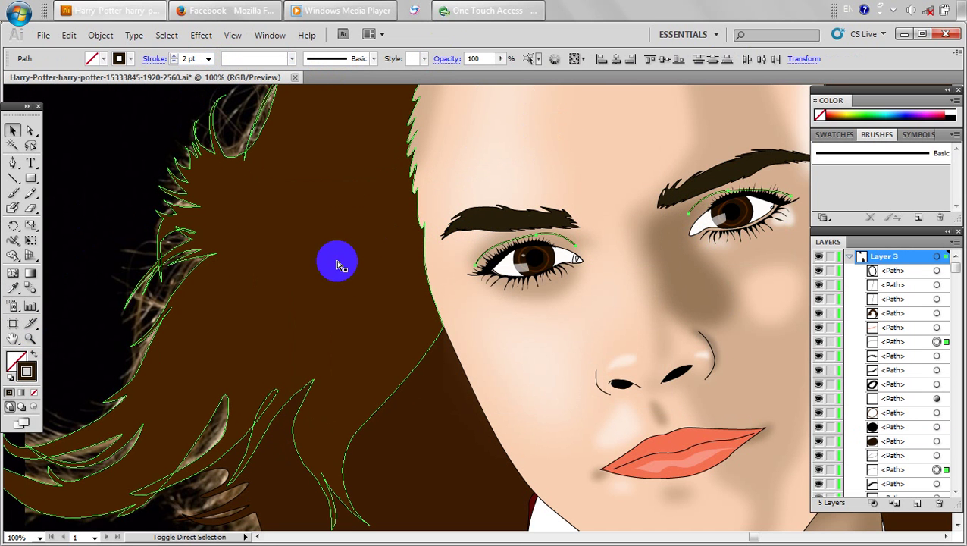
Soften both eyelid crease lines with a 1.5-pixel Gaussian Blur and release their selection.
{"action": "left_click", "coordinate": [202, 35]}
{"action": "mouse_move", "coordinate": [221, 272]}
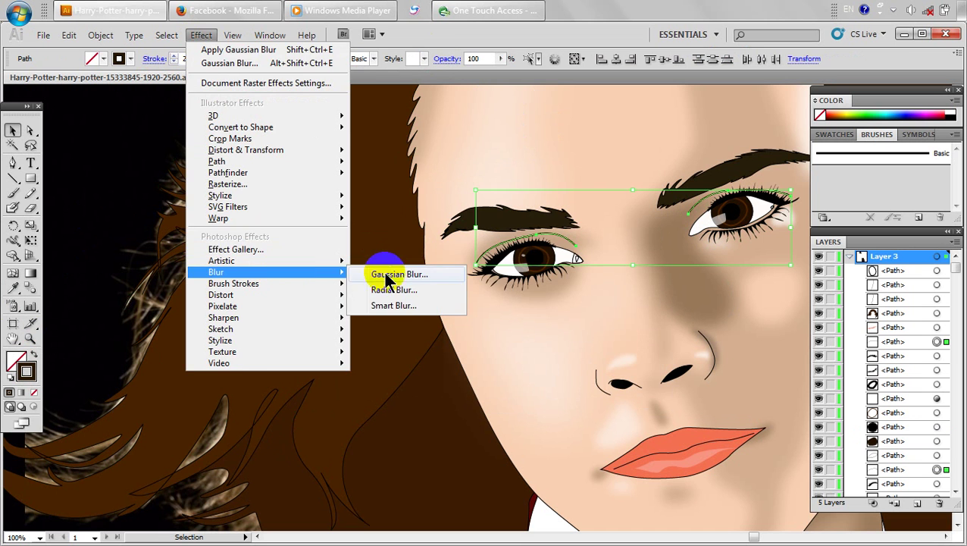
{"action": "left_click", "coordinate": [390, 274]}
{"action": "left_click_drag", "start_coordinate": [435, 282], "coordinate": [430, 282]}
{"action": "left_click", "coordinate": [523, 158]}
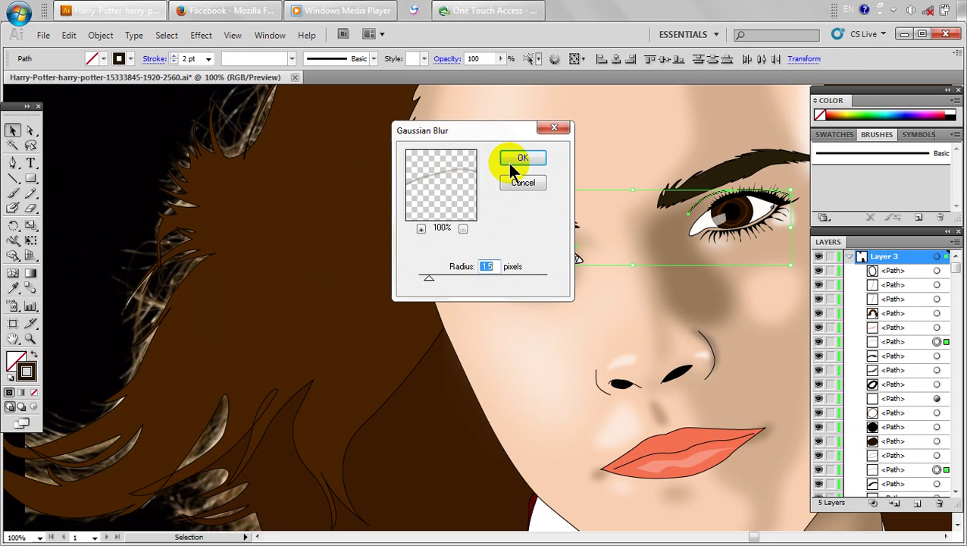
{"action": "left_click", "coordinate": [285, 256]}
Examine the softened eyelid creases and the hair edge, both in the whole portrait and close up.
{"action": "scroll", "coordinate": [288, 256], "scroll_direction": "down", "scroll_amount": 3}
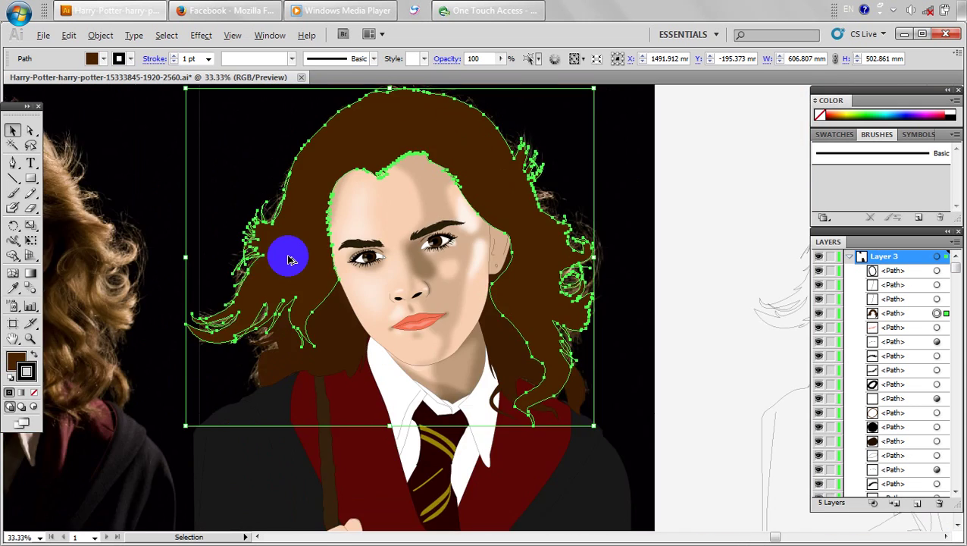
{"action": "scroll", "coordinate": [235, 313], "scroll_direction": "down", "scroll_amount": 1}
{"action": "left_click_drag", "start_coordinate": [274, 309], "coordinate": [376, 309]}
{"action": "scroll", "coordinate": [207, 182], "scroll_direction": "up", "scroll_amount": 2}
{"action": "scroll", "coordinate": [208, 182], "scroll_direction": "down", "scroll_amount": 1}
{"action": "scroll", "coordinate": [469, 236], "scroll_direction": "up", "scroll_amount": 1}
{"action": "left_click", "coordinate": [469, 240], "text": "ctrl"}
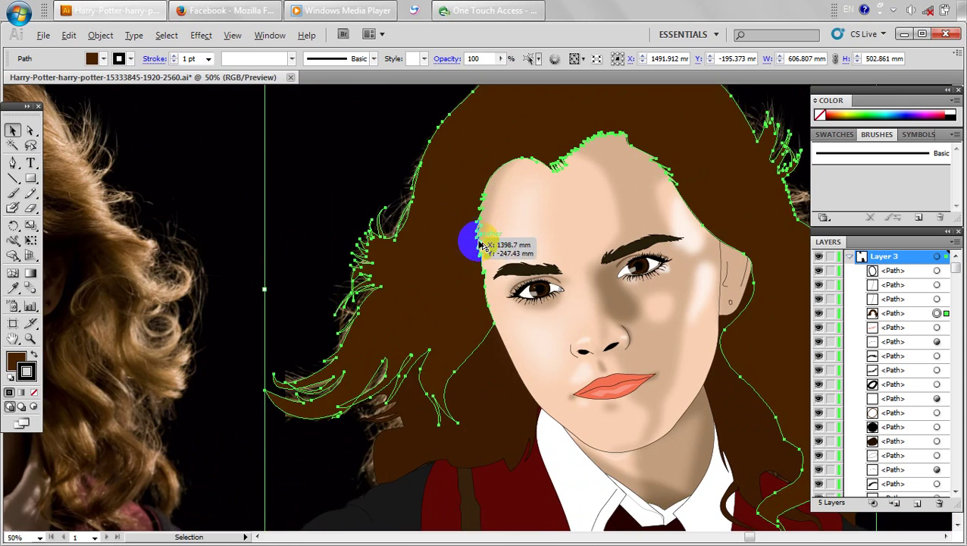
Select the eyelid crease lines above both eyes and change their stroke colour to the darker brown 231300.
{"action": "left_click", "coordinate": [479, 241], "text": "ctrl+alt"}
{"action": "scroll", "coordinate": [550, 292], "scroll_direction": "up", "scroll_amount": 3}
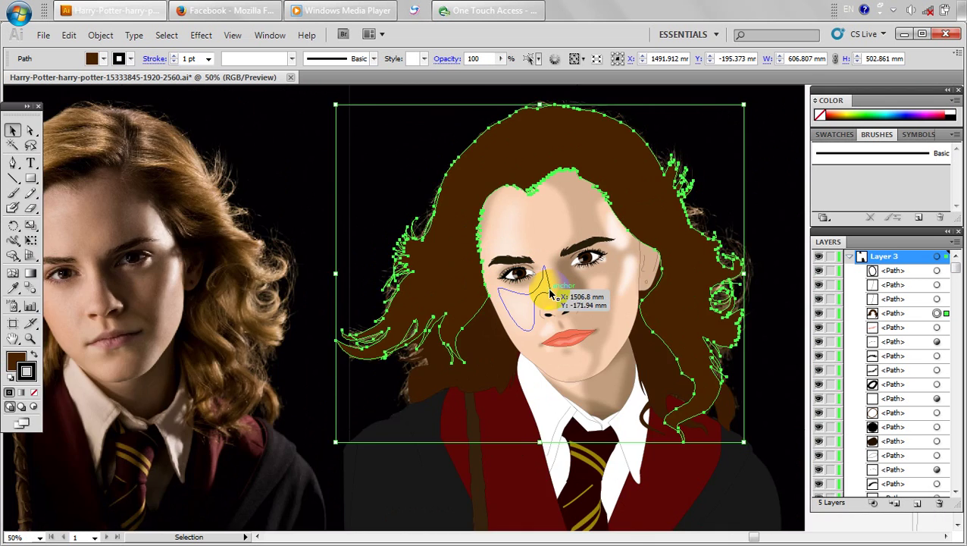
{"action": "left_click", "coordinate": [489, 225]}
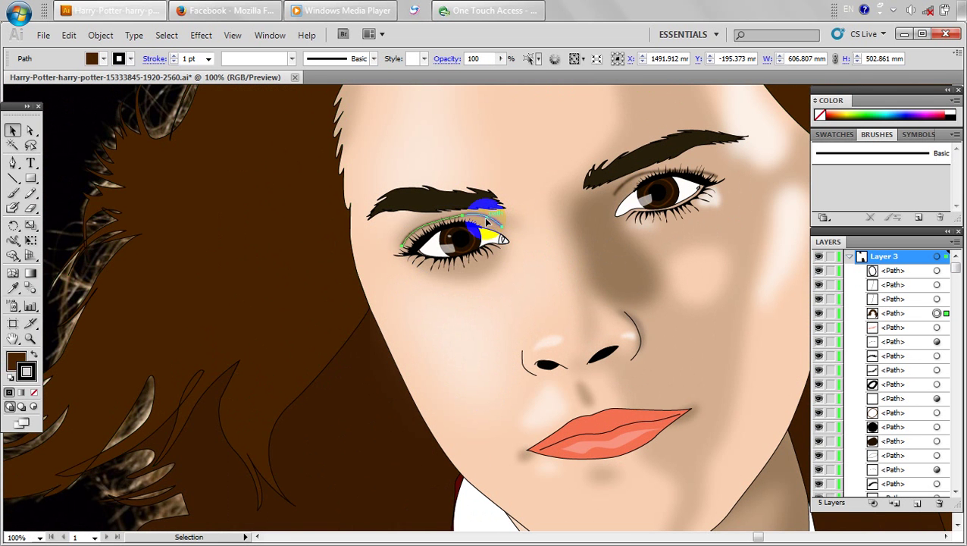
{"action": "left_click", "coordinate": [619, 198], "text": "shift"}
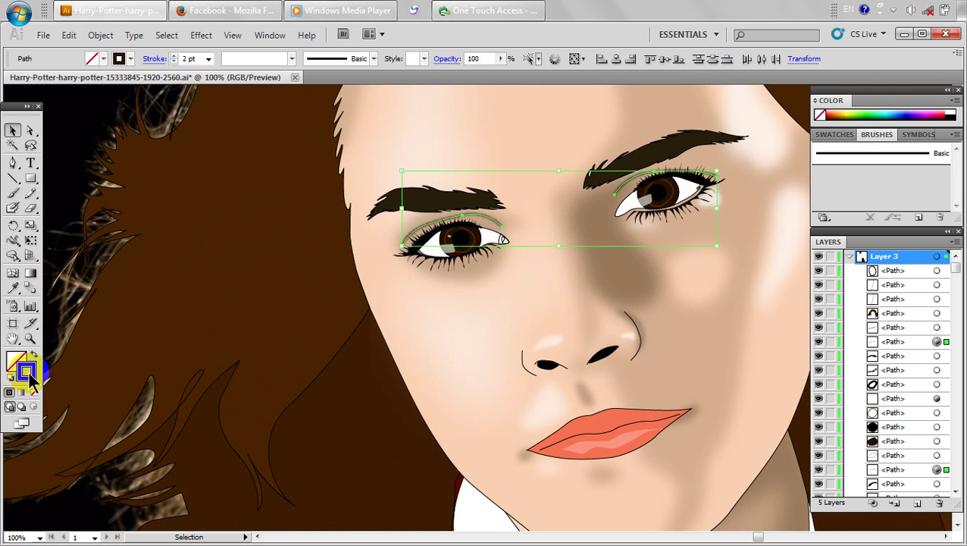
{"action": "double_click", "coordinate": [28, 372]}
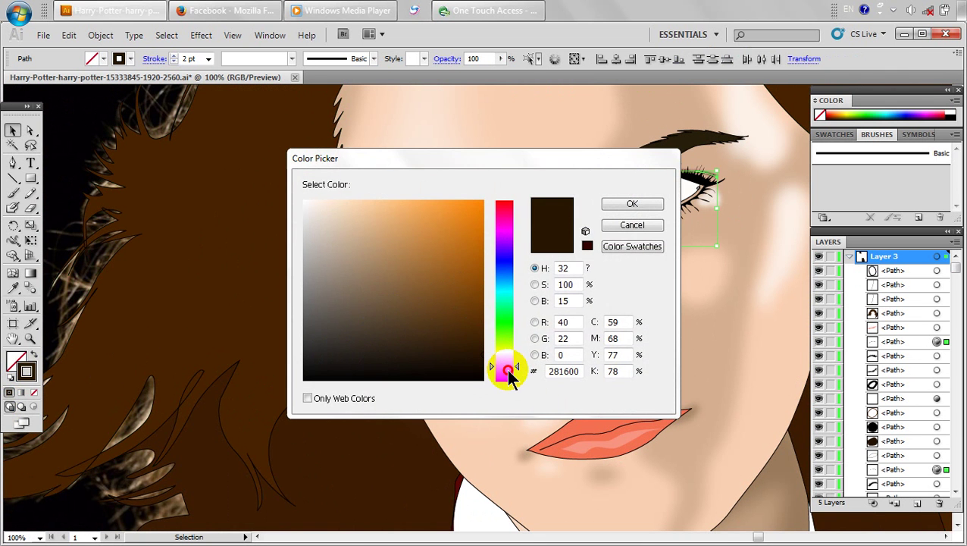
{"action": "left_click_drag", "start_coordinate": [508, 369], "coordinate": [497, 358]}
{"action": "left_click", "coordinate": [483, 328]}
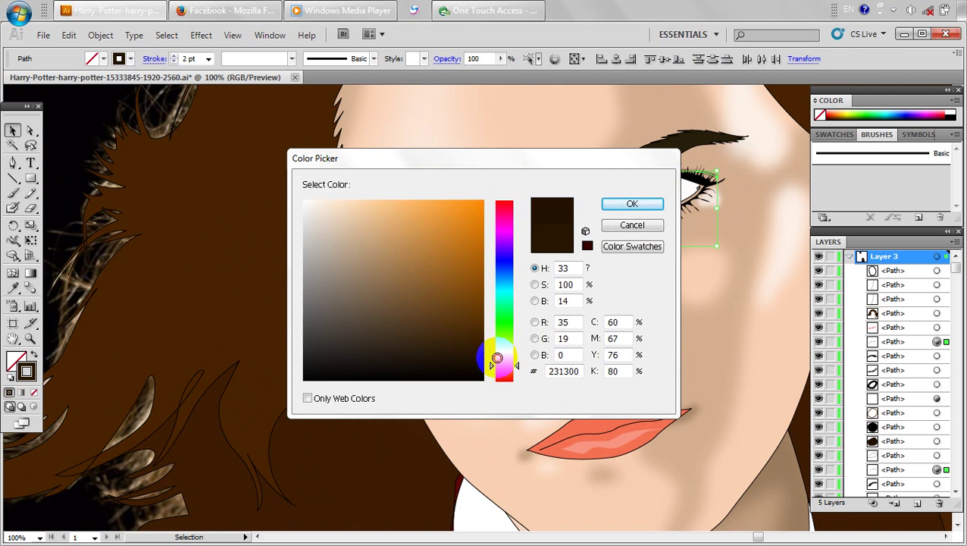
{"action": "left_click", "coordinate": [630, 205]}
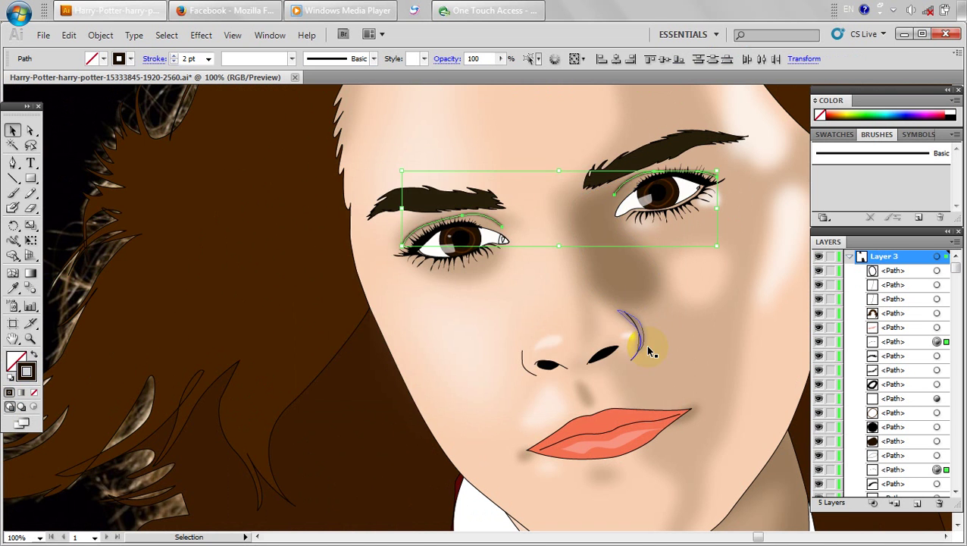
Select the large shadow shape covering one side of the face and locate its path in Layer 4.
{"action": "left_click", "coordinate": [648, 346]}
{"action": "scroll", "coordinate": [664, 361], "scroll_direction": "down", "scroll_amount": 3}
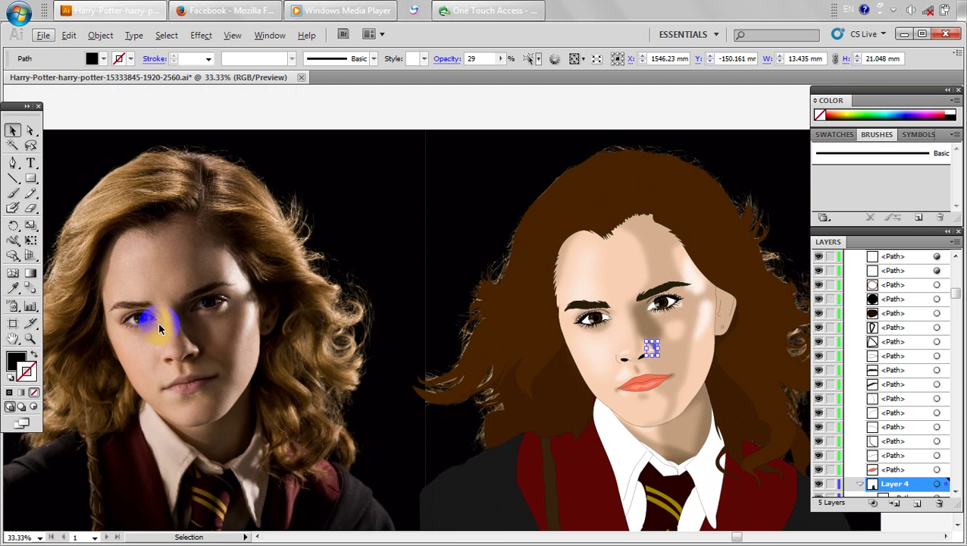
{"action": "left_click", "coordinate": [670, 253]}
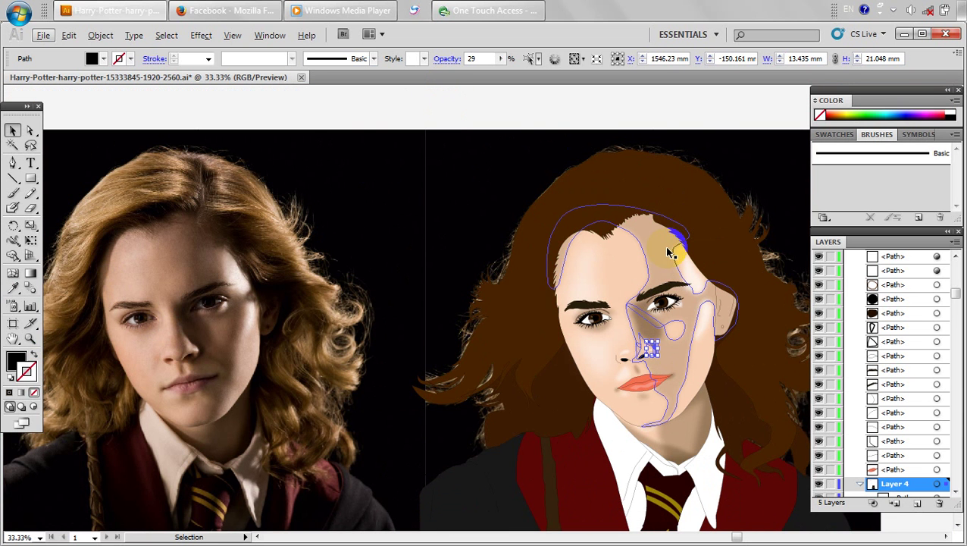
{"action": "left_click", "coordinate": [670, 253]}
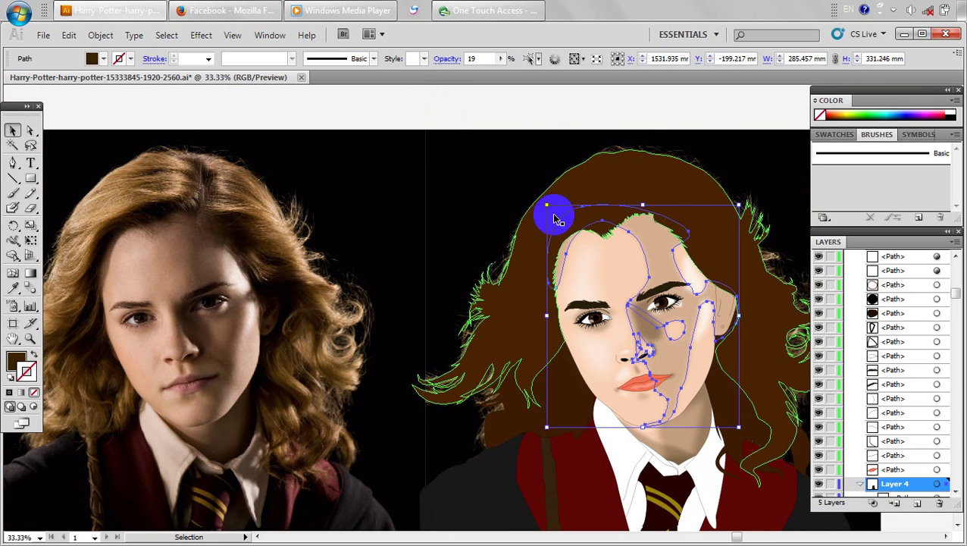
{"action": "left_click", "coordinate": [447, 112]}
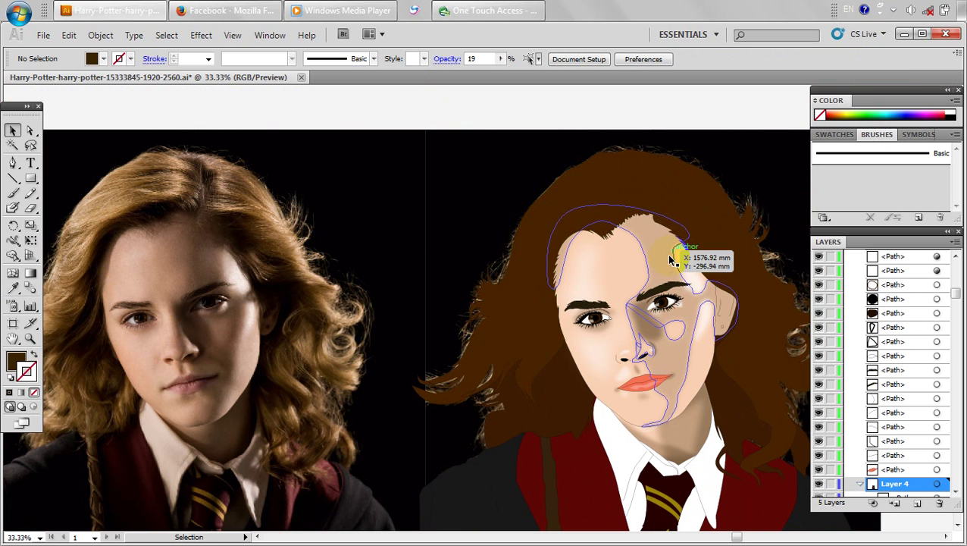
{"action": "left_click", "coordinate": [662, 256]}
{"action": "left_click", "coordinate": [685, 259]}
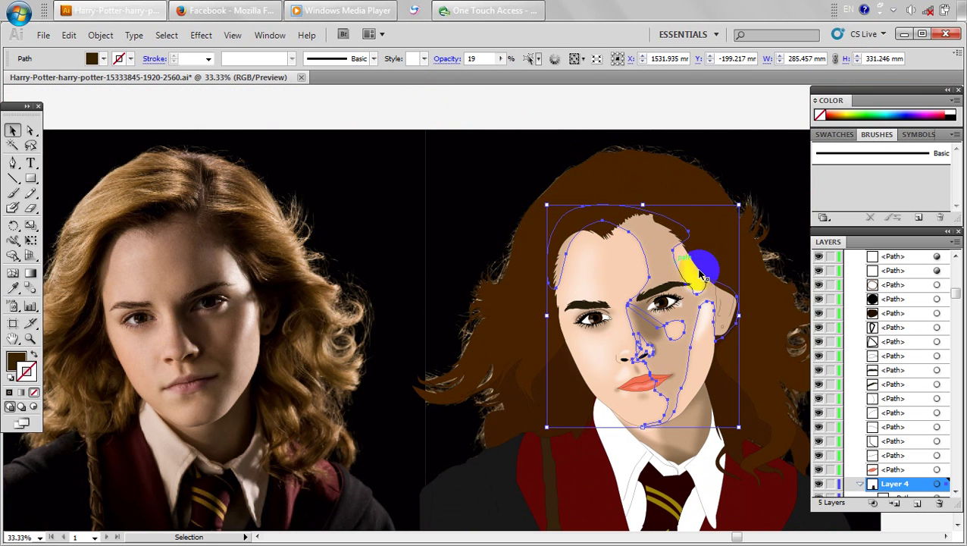
{"action": "left_click", "coordinate": [936, 483]}
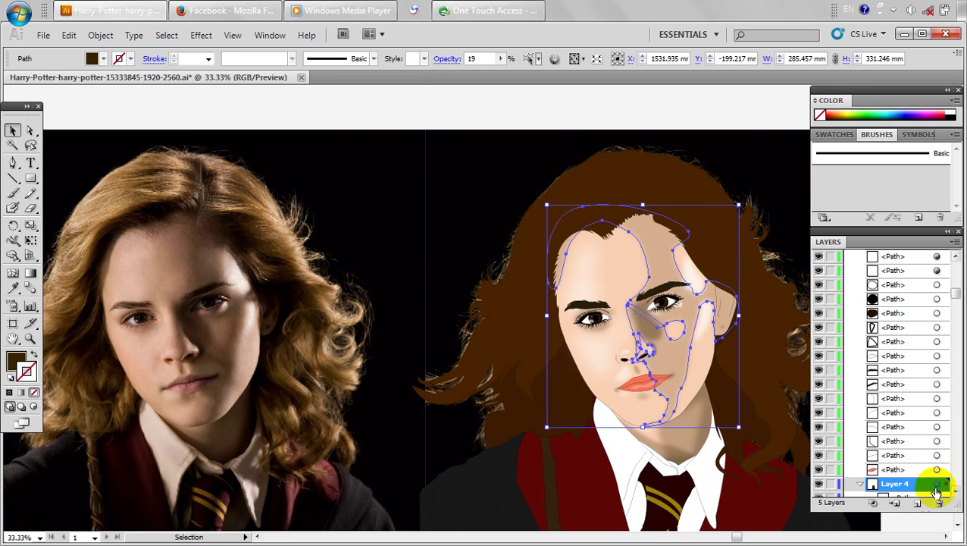
{"action": "scroll", "coordinate": [902, 455], "scroll_direction": "down", "scroll_amount": 3}
{"action": "scroll", "coordinate": [912, 430], "scroll_direction": "down", "scroll_amount": 3}
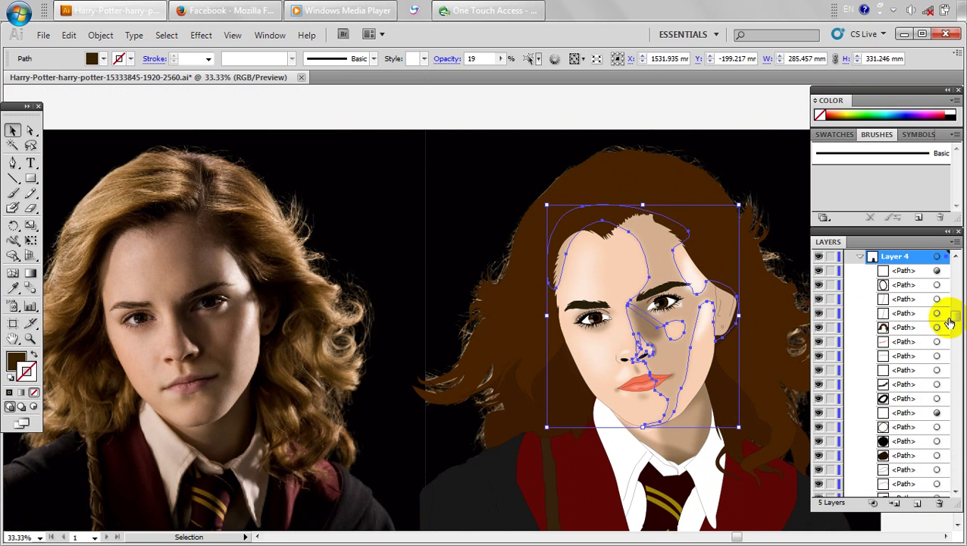
{"action": "left_click", "coordinate": [952, 403]}
{"action": "left_click_drag", "start_coordinate": [953, 402], "coordinate": [915, 432]}
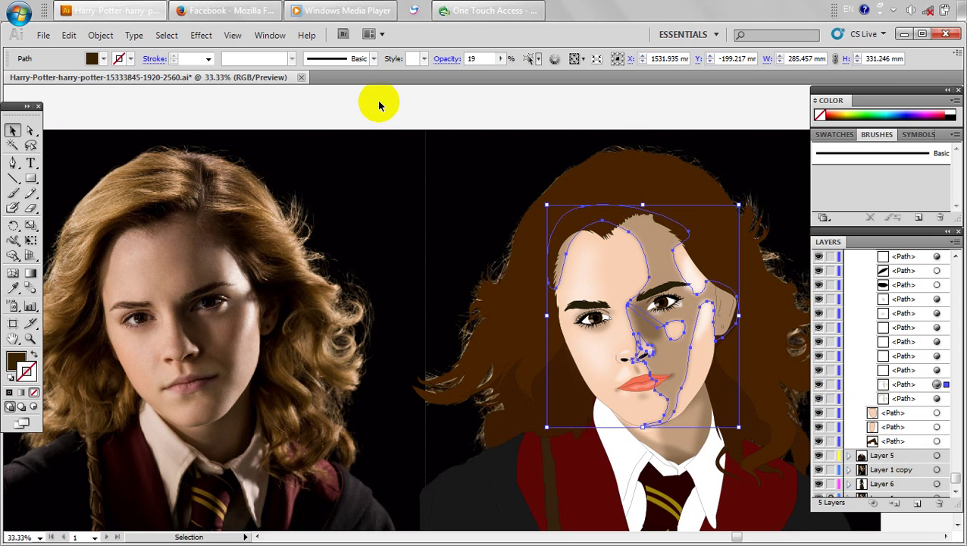
Lock the upper of the two overlapping face shadow paths and select the copy beneath it.
{"action": "left_click", "coordinate": [831, 384]}
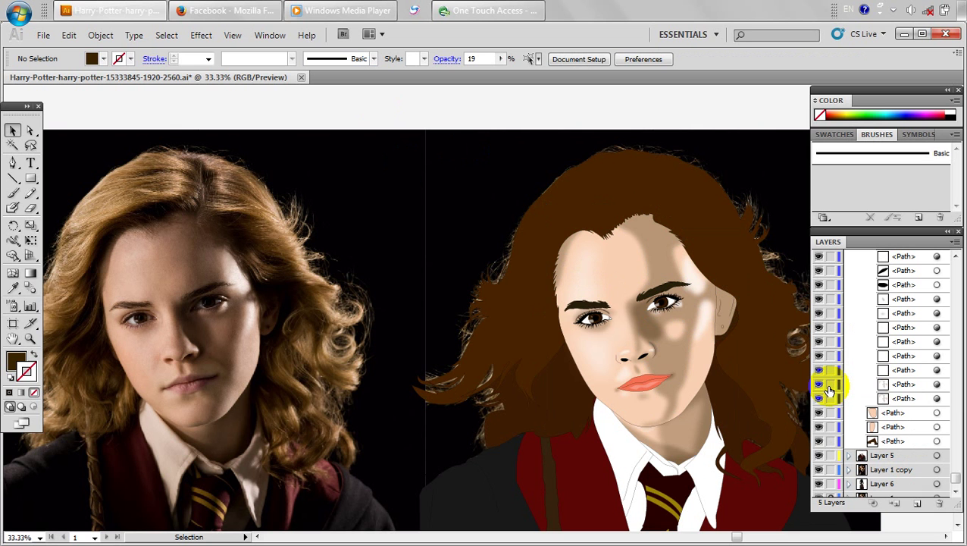
{"action": "left_click", "coordinate": [829, 386]}
{"action": "left_click", "coordinate": [682, 372]}
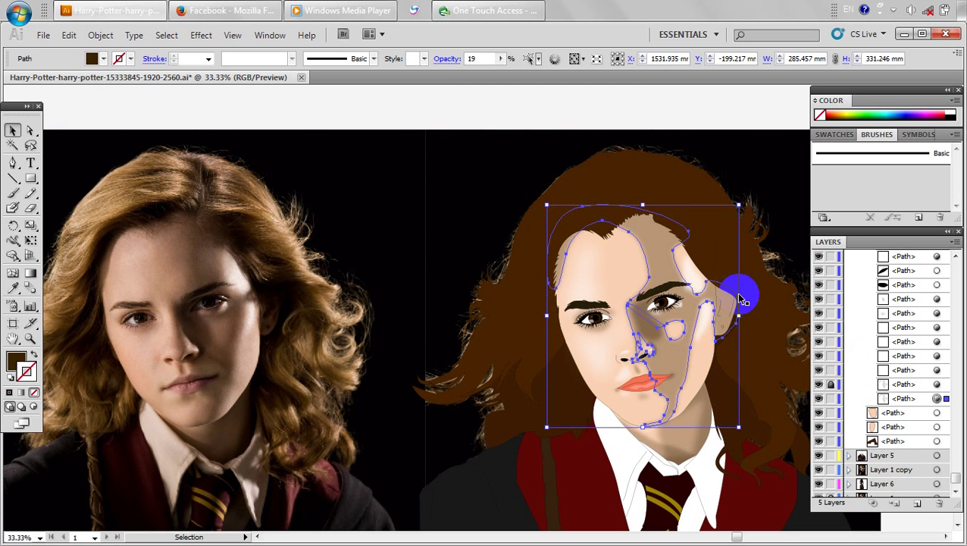
Try to trim the forehead part of the lower face shadow with the Eraser tool.
{"action": "left_click", "coordinate": [30, 207]}
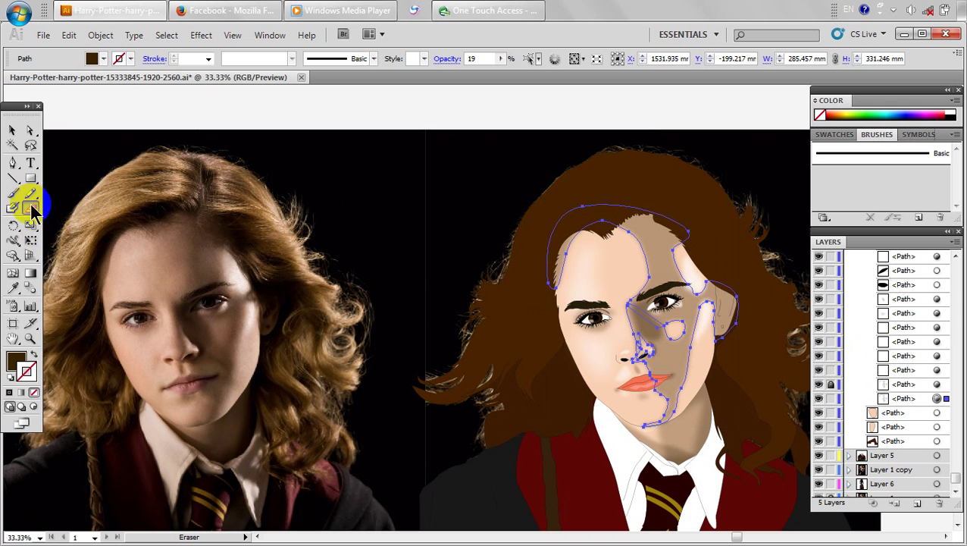
{"action": "left_click_drag", "start_coordinate": [674, 219], "coordinate": [676, 221]}
{"action": "left_click_drag", "start_coordinate": [686, 287], "coordinate": [666, 270]}
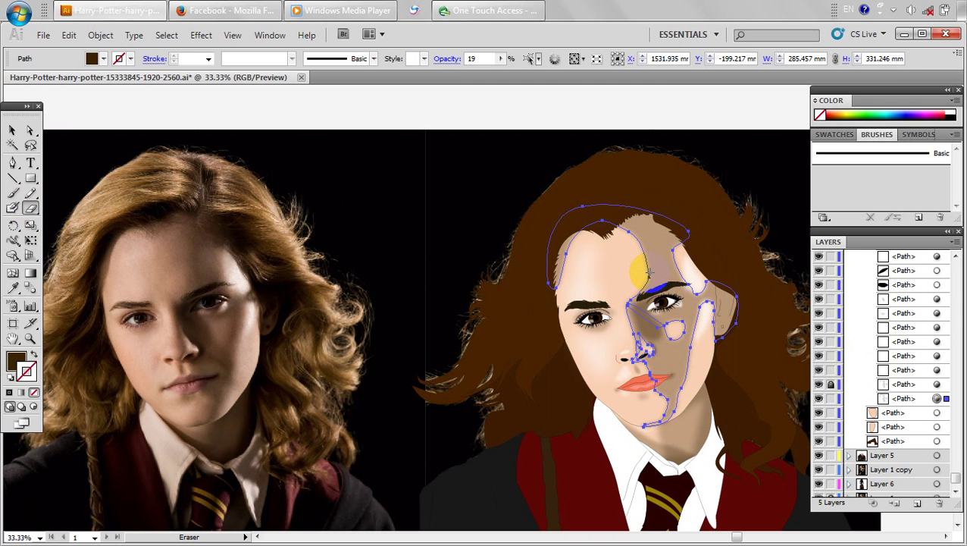
{"action": "left_click_drag", "start_coordinate": [650, 275], "coordinate": [645, 279]}
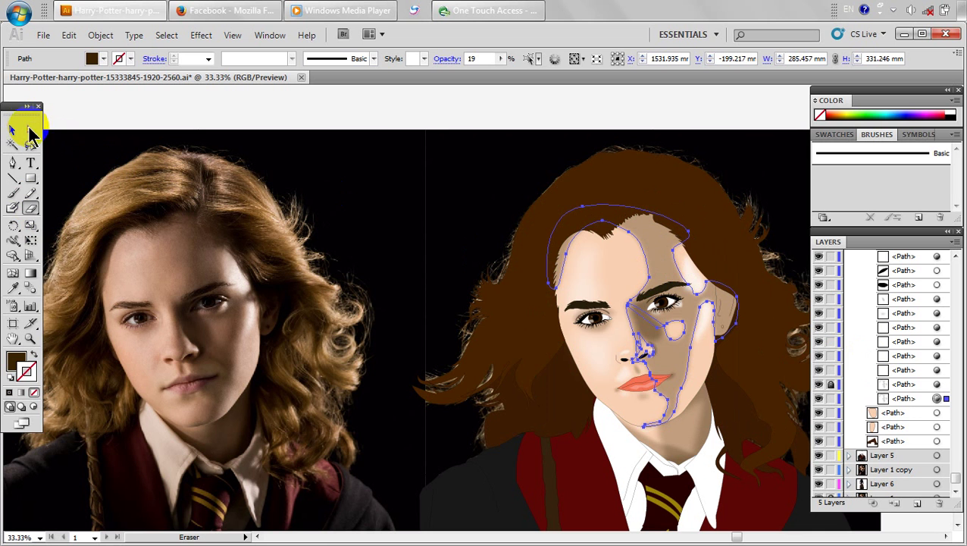
Reshape the lower face shadow's inner forehead edge by moving its anchor points towards the lit side, then deselect it.
{"action": "left_click", "coordinate": [31, 130]}
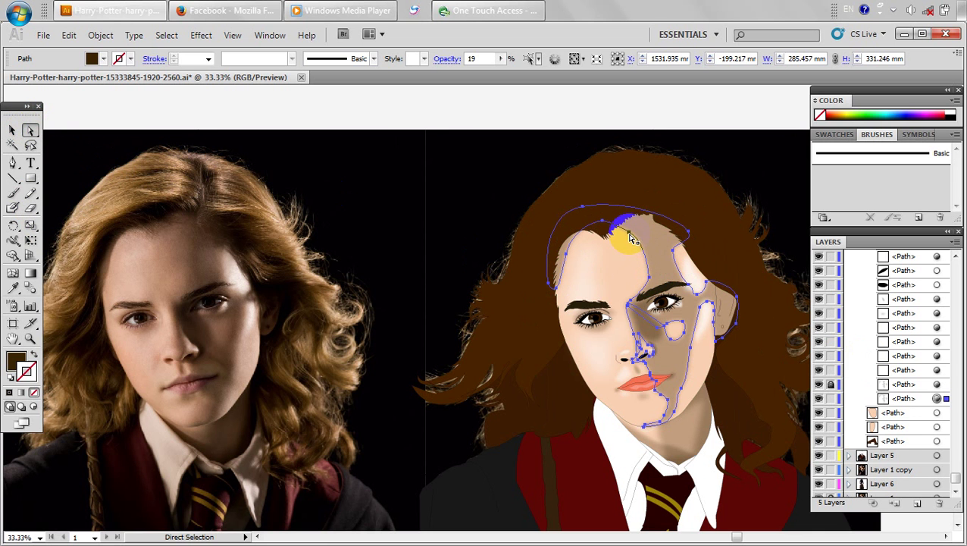
{"action": "left_click_drag", "start_coordinate": [629, 232], "coordinate": [615, 245]}
{"action": "key", "text": "ctrl+z"}
{"action": "mouse_move", "coordinate": [684, 280]}
{"action": "left_mouse_down"}
{"action": "mouse_move", "coordinate": [631, 274]}
{"action": "mouse_move", "coordinate": [645, 272]}
{"action": "mouse_move", "coordinate": [654, 152]}
{"action": "mouse_move", "coordinate": [723, 255]}
{"action": "mouse_move", "coordinate": [739, 261]}
{"action": "left_mouse_up"}
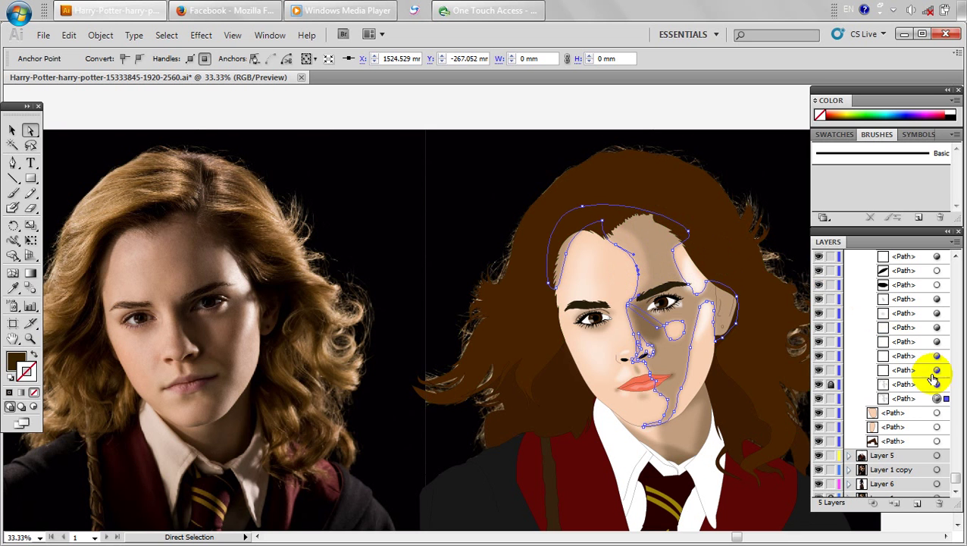
{"action": "left_click", "coordinate": [682, 294]}
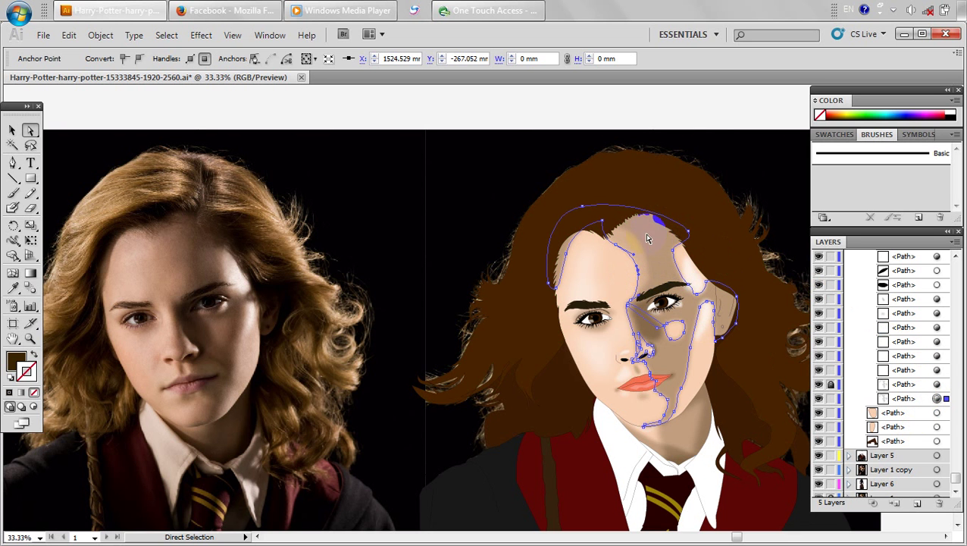
{"action": "left_click", "coordinate": [12, 130]}
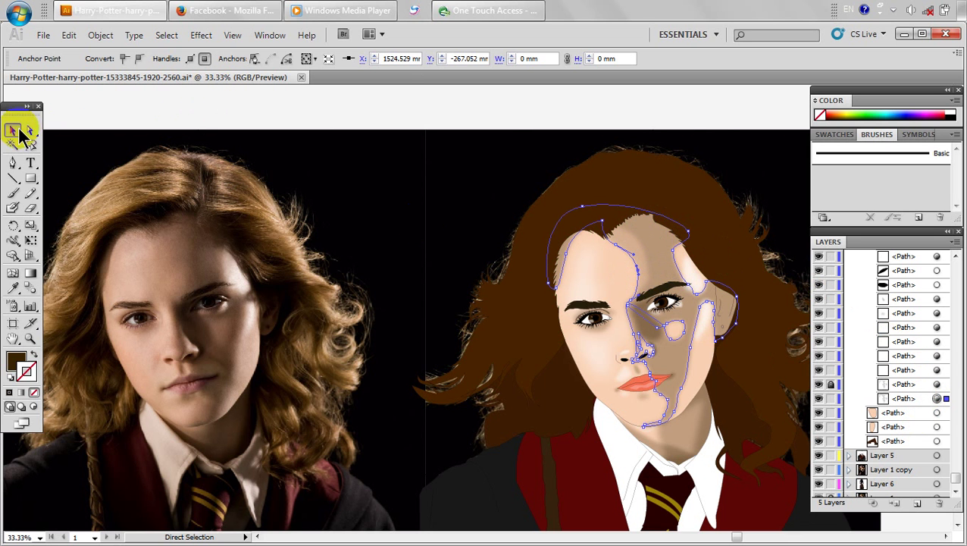
{"action": "left_click", "coordinate": [160, 132]}
Apply a 14-pixel Gaussian Blur to the reshaped lower face shadow and release its selection.
{"action": "left_click", "coordinate": [643, 254]}
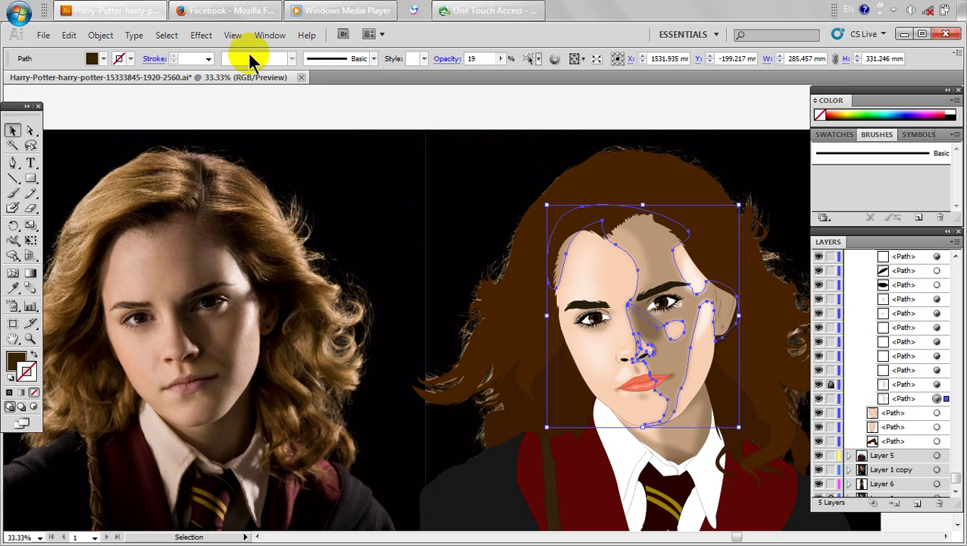
{"action": "left_click", "coordinate": [201, 35]}
{"action": "mouse_move", "coordinate": [332, 271]}
{"action": "left_click", "coordinate": [384, 274]}
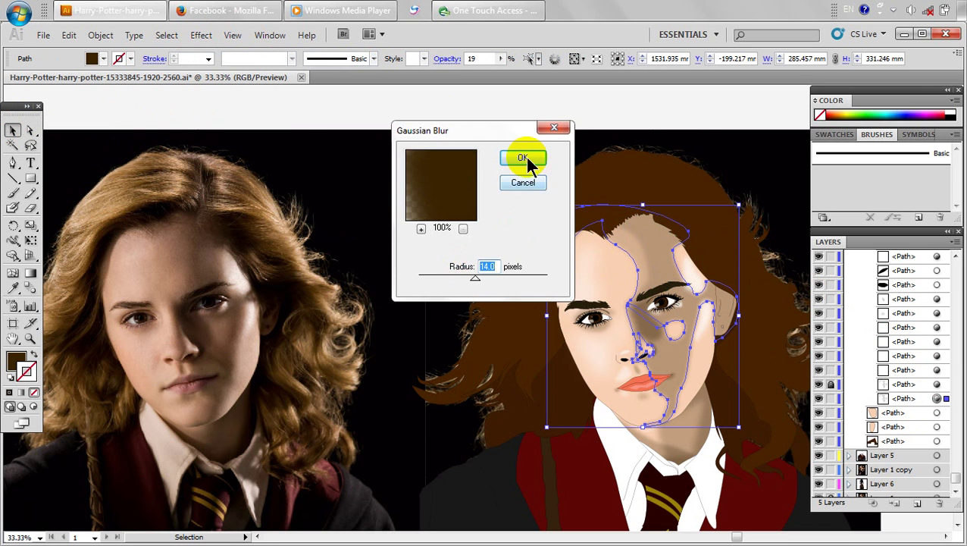
{"action": "left_click", "coordinate": [524, 159]}
{"action": "left_click", "coordinate": [485, 112]}
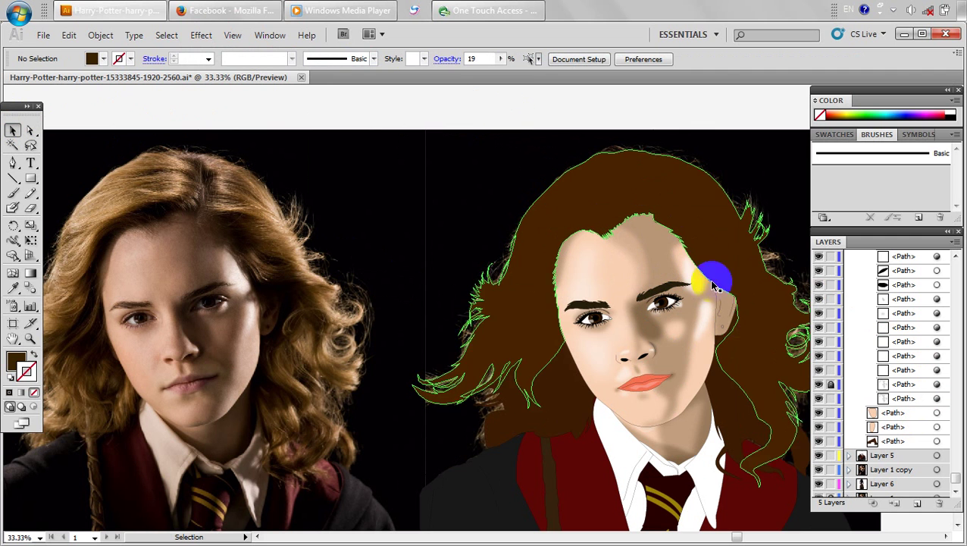
Unlock the upper face shadow path in Layer 4 and select it.
{"action": "left_click", "coordinate": [828, 273]}
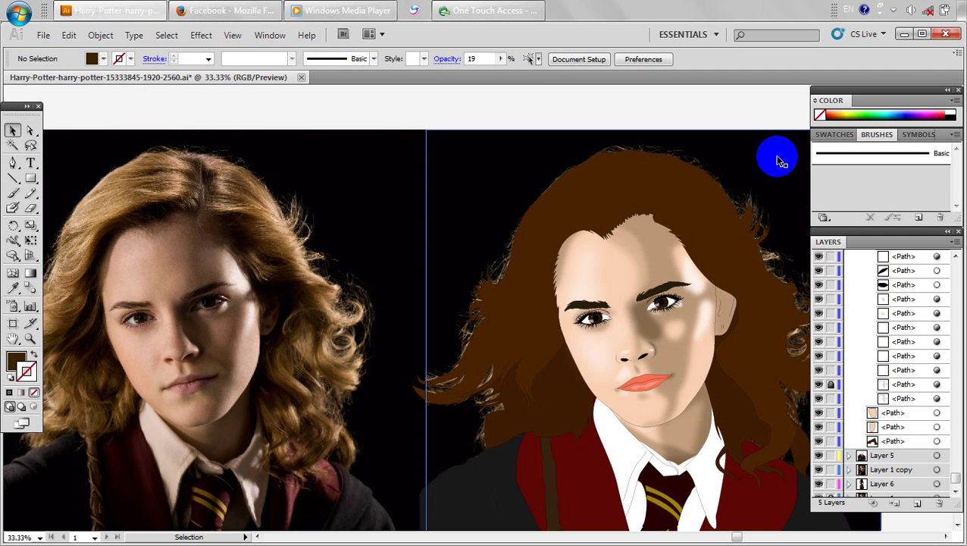
{"action": "left_click", "coordinate": [636, 248]}
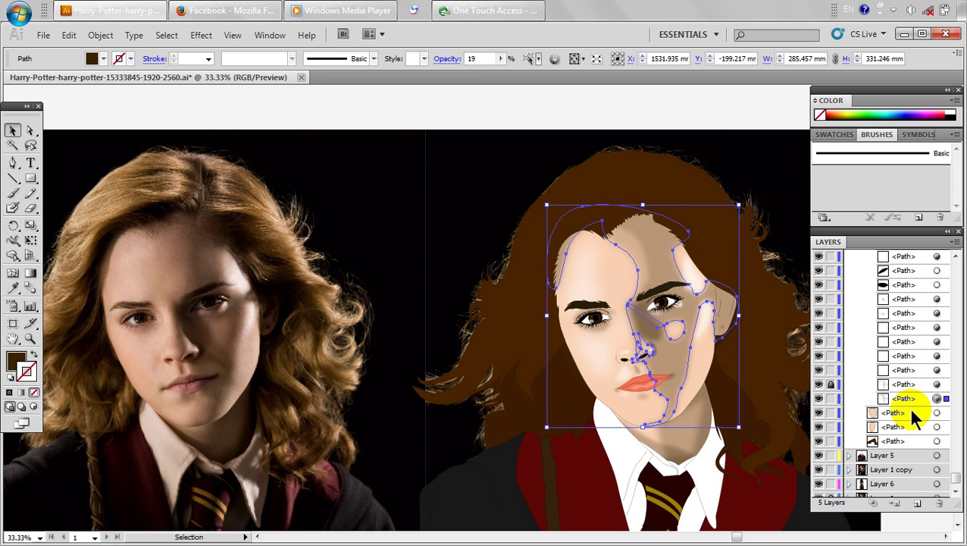
{"action": "left_click", "coordinate": [936, 384]}
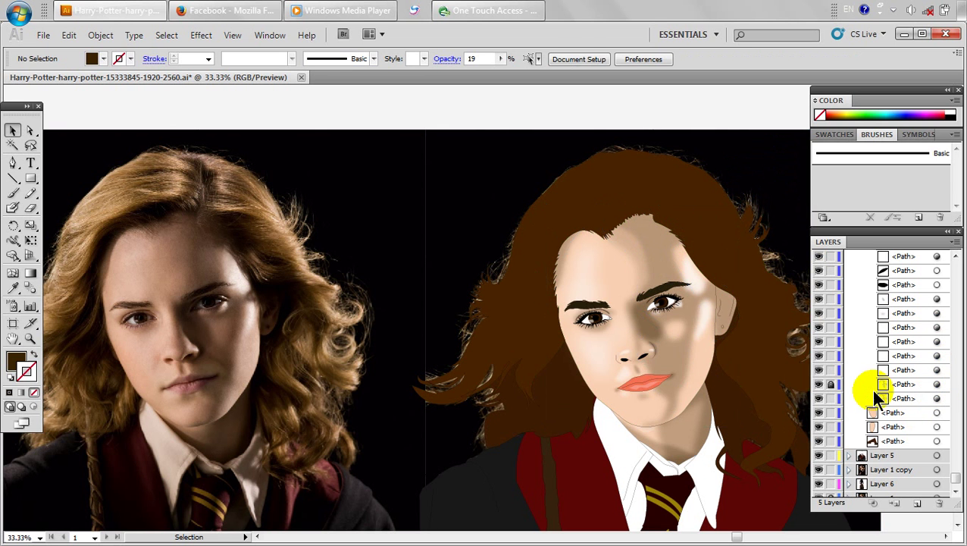
{"action": "left_click", "coordinate": [828, 385]}
{"action": "left_click", "coordinate": [934, 385]}
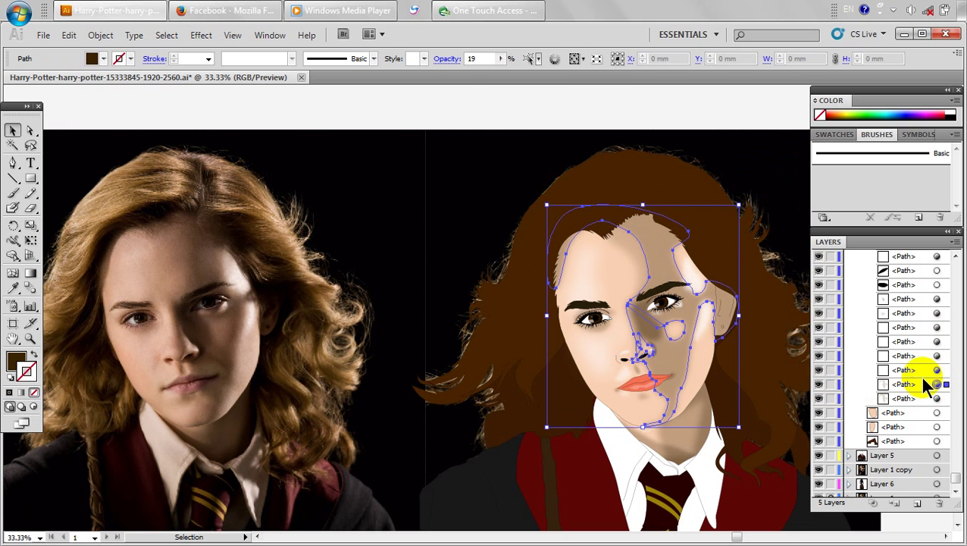
Reduce the upper face shadow's opacity to 5% and deselect it.
{"action": "left_click", "coordinate": [500, 59]}
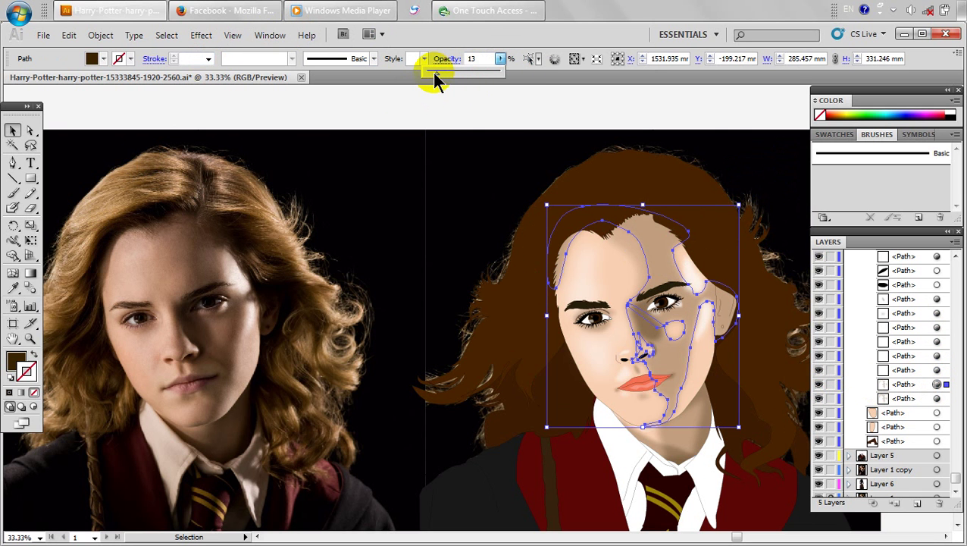
{"action": "left_click_drag", "start_coordinate": [426, 79], "coordinate": [434, 80]}
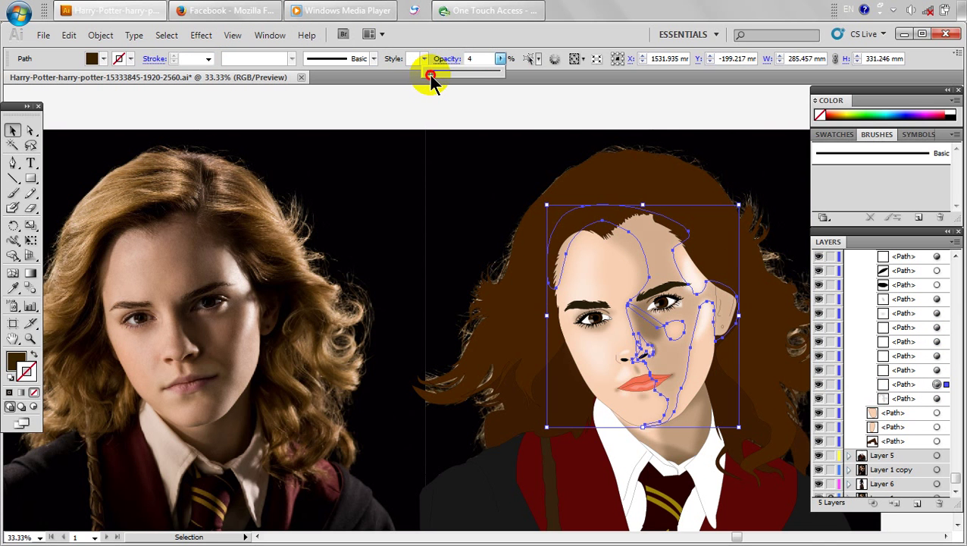
{"action": "left_click", "coordinate": [431, 79]}
{"action": "left_click", "coordinate": [415, 109]}
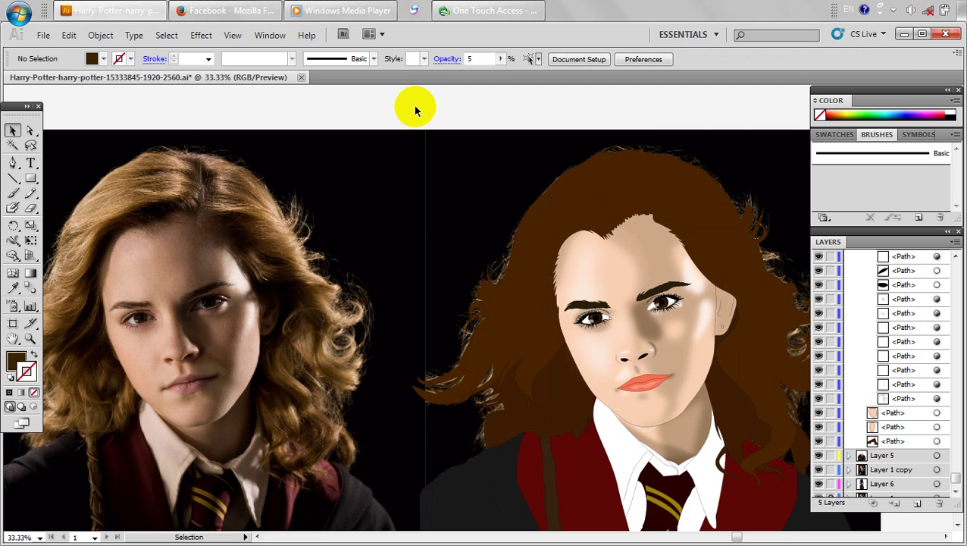
Set the upper face shadow's opacity to 12% and deselect it.
{"action": "left_click", "coordinate": [653, 264]}
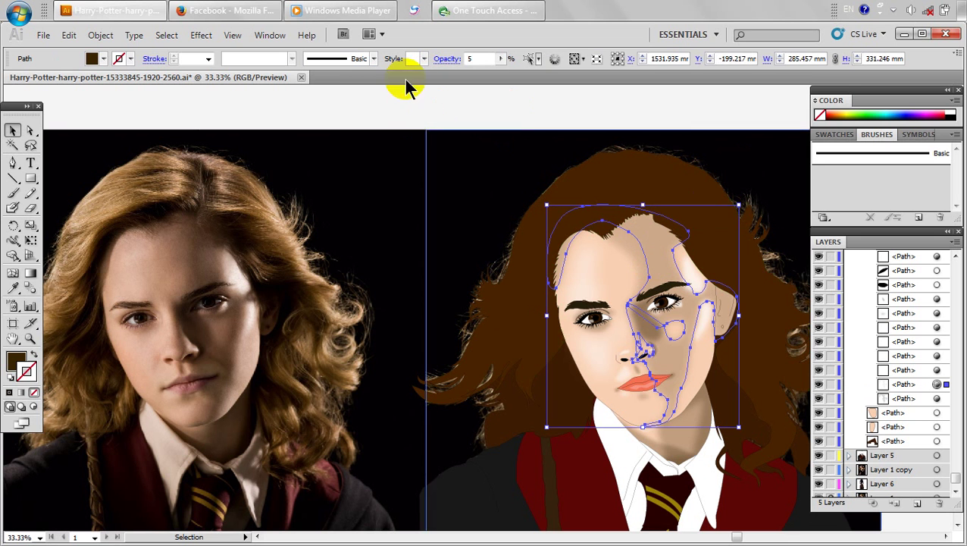
{"action": "left_click", "coordinate": [499, 59]}
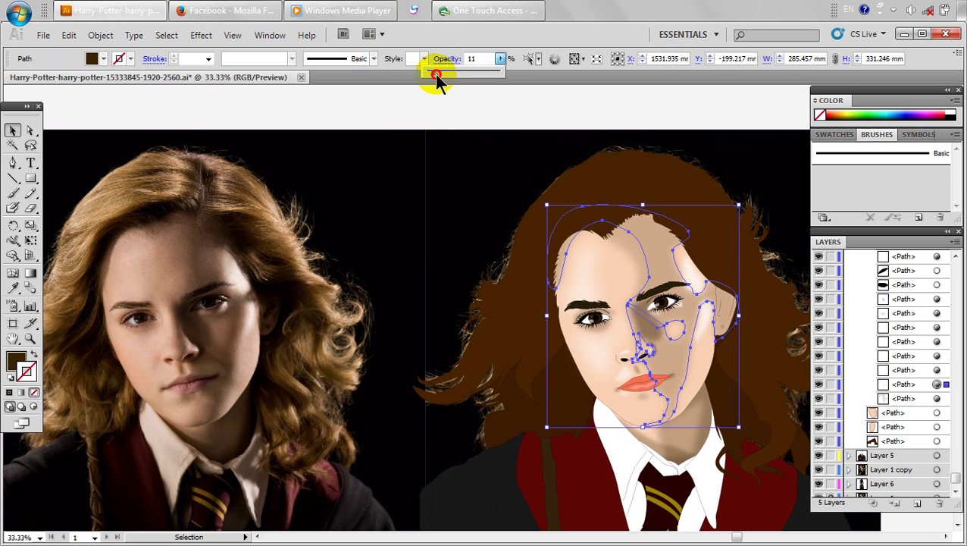
{"action": "left_click", "coordinate": [425, 104]}
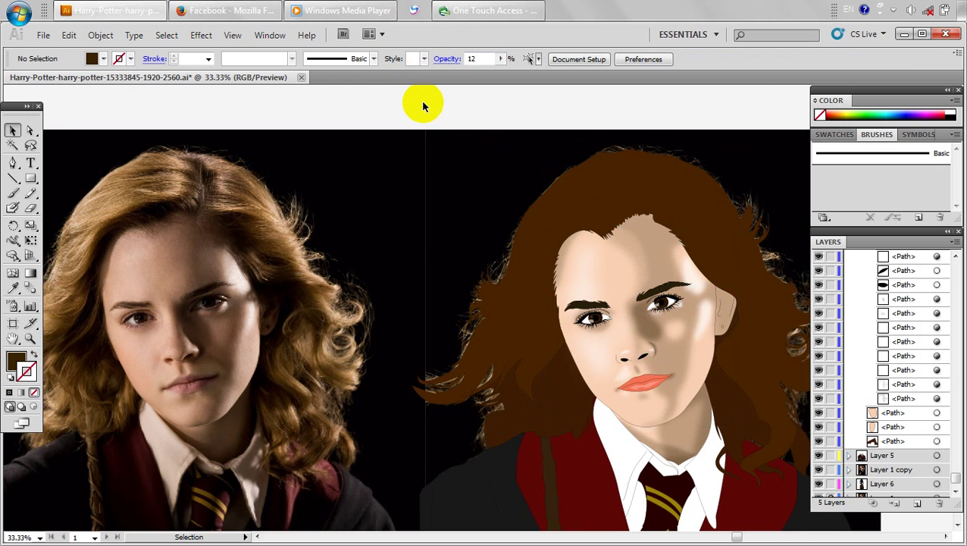
Apply a 5.4-pixel Gaussian Blur to the upper face shadow, deselect it and save the document.
{"action": "scroll", "coordinate": [428, 111], "scroll_direction": "down", "scroll_amount": 1}
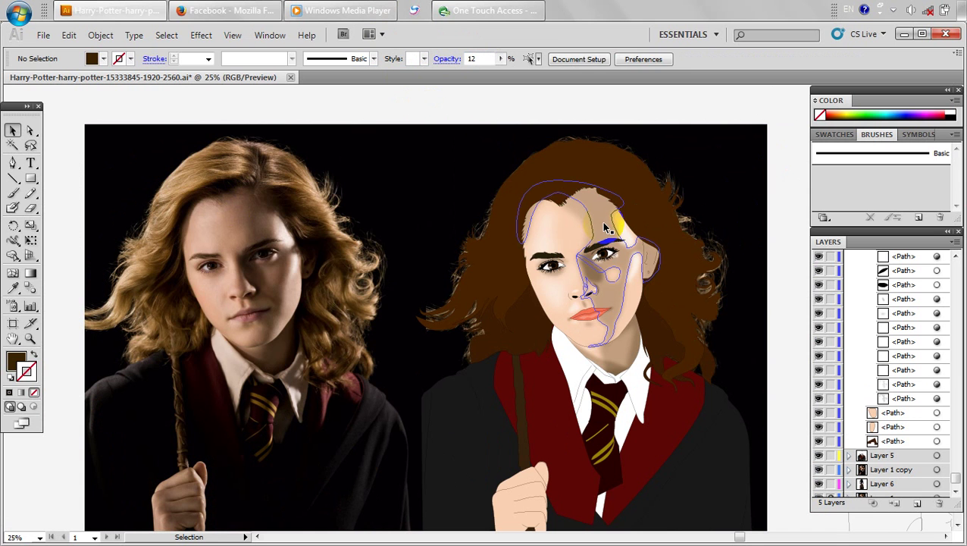
{"action": "left_click", "coordinate": [611, 222]}
{"action": "left_click", "coordinate": [203, 35]}
{"action": "mouse_move", "coordinate": [320, 274]}
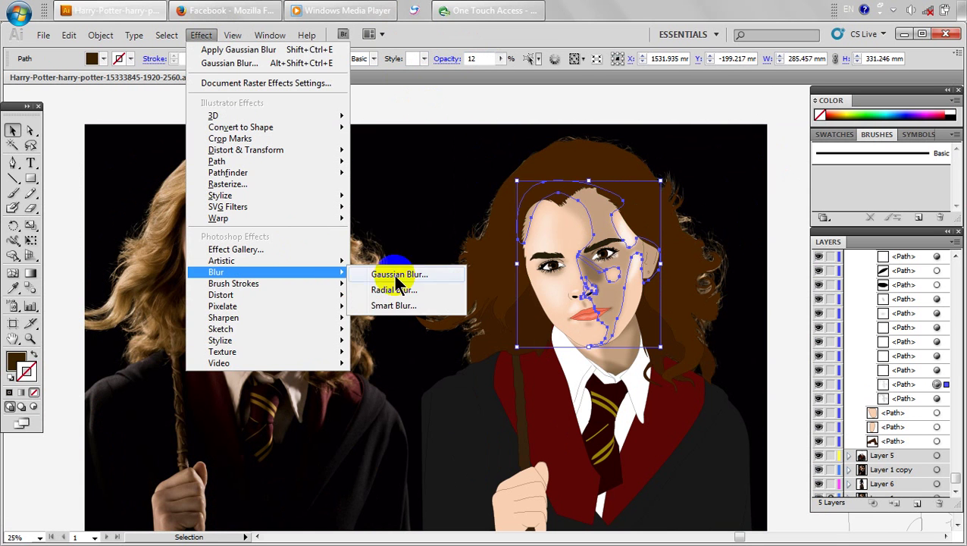
{"action": "left_click", "coordinate": [405, 275]}
{"action": "left_click", "coordinate": [523, 156]}
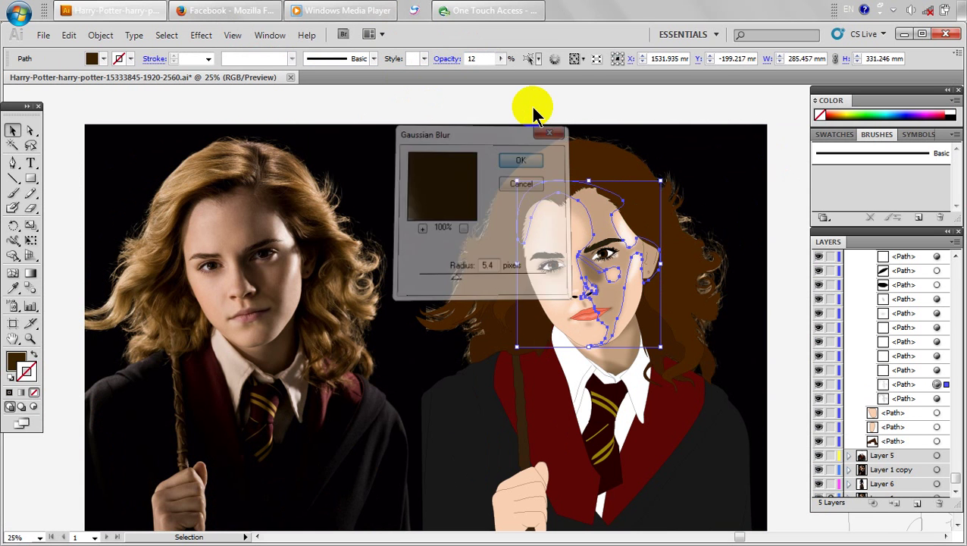
{"action": "left_click", "coordinate": [537, 109]}
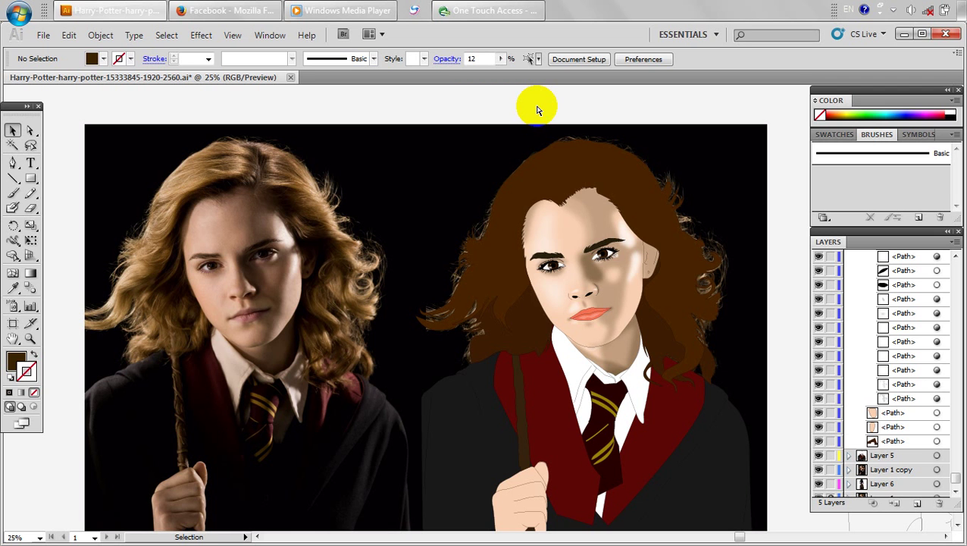
{"action": "key", "text": "ctrl+s"}
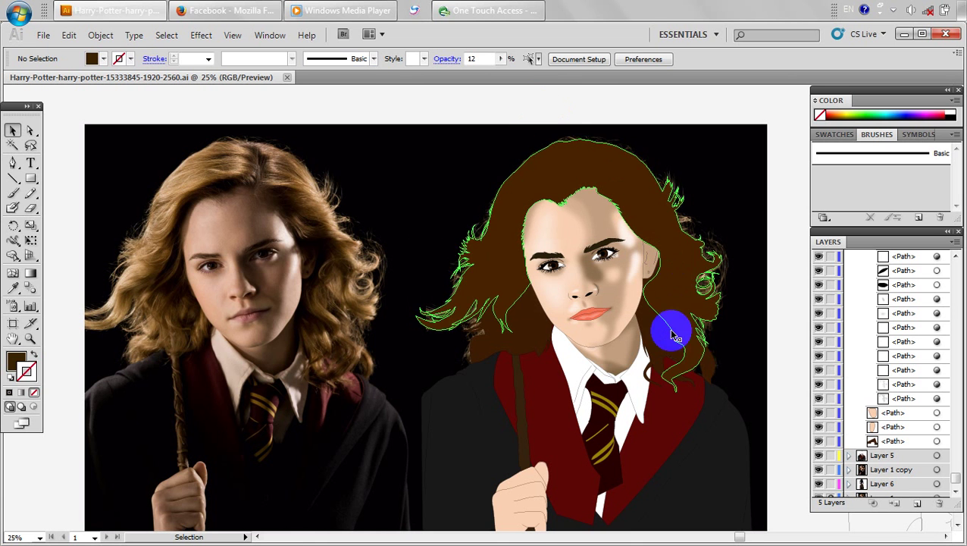
Reshape the small shadow between the nose and the shaded eye by adjusting the anchor point on its nose-side edge, then deselect it.
{"action": "scroll", "coordinate": [476, 323], "scroll_direction": "up", "scroll_amount": 1}
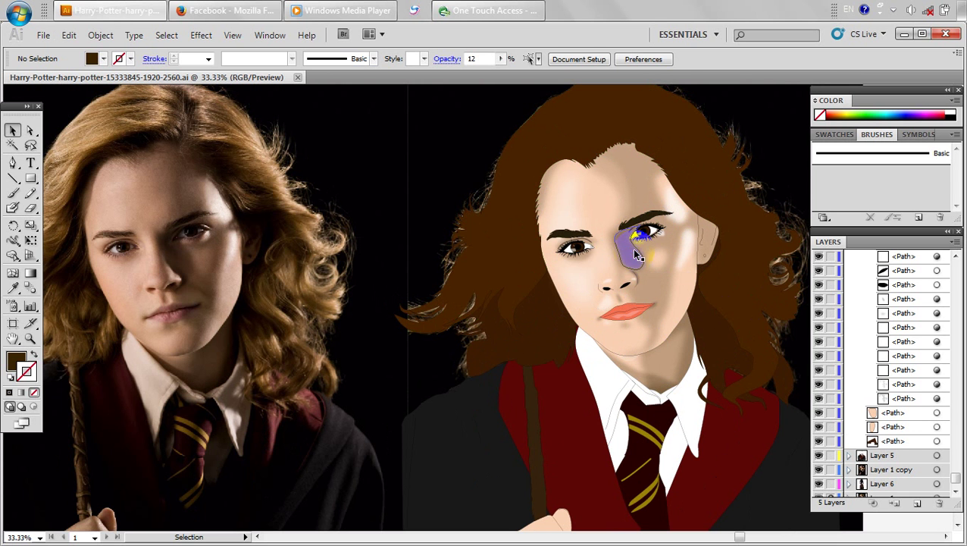
{"action": "left_click", "coordinate": [636, 255]}
{"action": "left_click", "coordinate": [30, 130]}
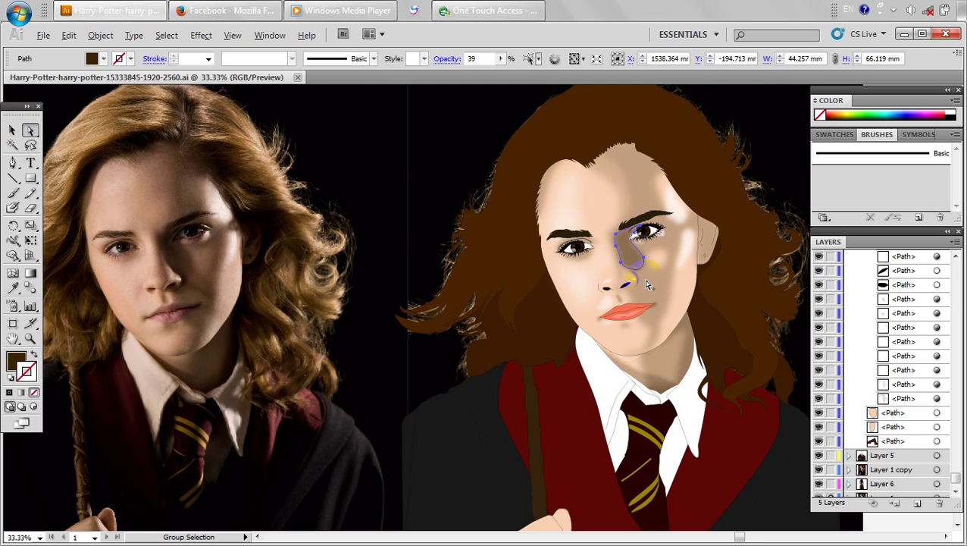
{"action": "scroll", "coordinate": [644, 280], "scroll_direction": "up", "scroll_amount": 2}
{"action": "left_click", "coordinate": [604, 261]}
{"action": "left_click_drag", "start_coordinate": [600, 252], "coordinate": [632, 237]}
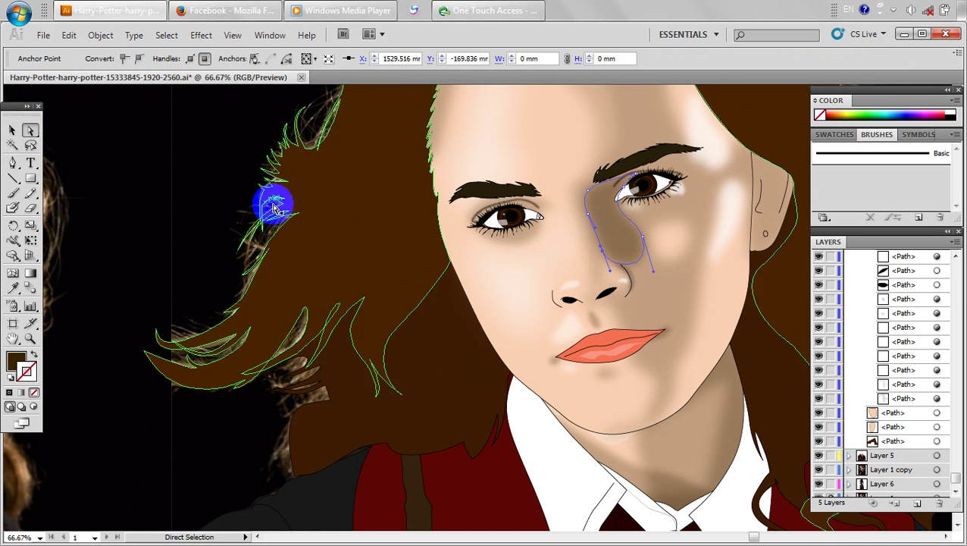
{"action": "scroll", "coordinate": [505, 271], "scroll_direction": "down", "scroll_amount": 2}
{"action": "left_click_drag", "start_coordinate": [467, 291], "coordinate": [507, 294]}
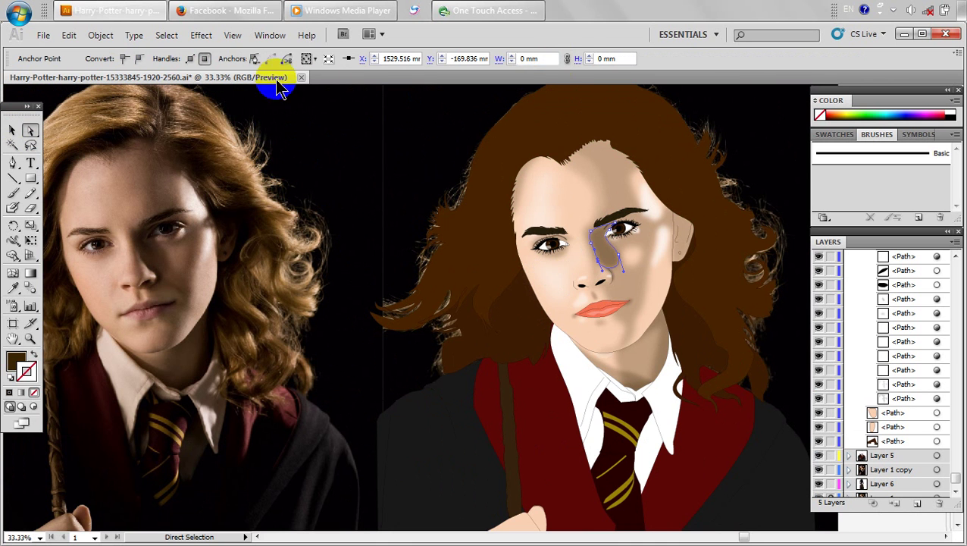
{"action": "left_click", "coordinate": [12, 130]}
{"action": "left_click", "coordinate": [531, 195]}
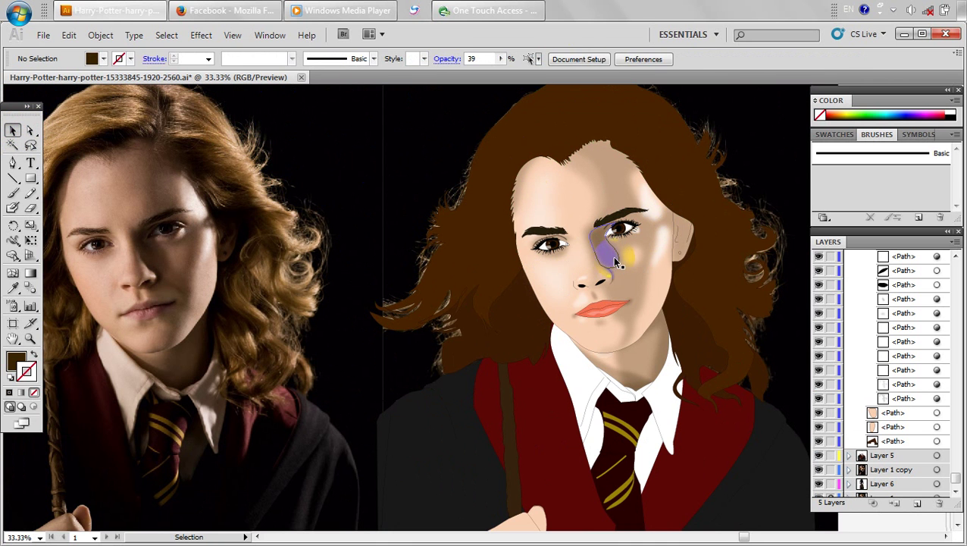
Give the small shadow beside the nose a black fill and no stroke.
{"action": "left_click", "coordinate": [612, 229]}
{"action": "double_click", "coordinate": [17, 359]}
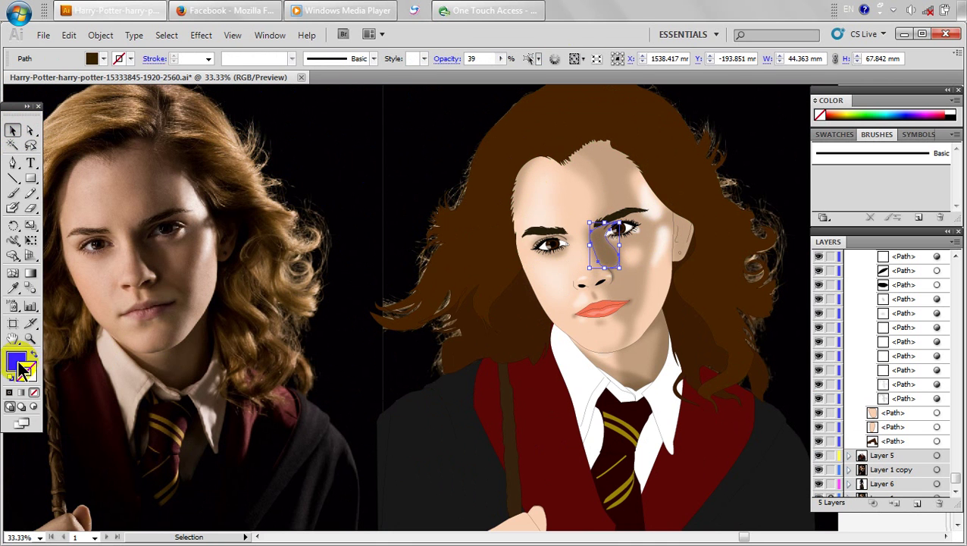
{"action": "left_click_drag", "start_coordinate": [457, 372], "coordinate": [505, 391]}
{"action": "left_click", "coordinate": [633, 204]}
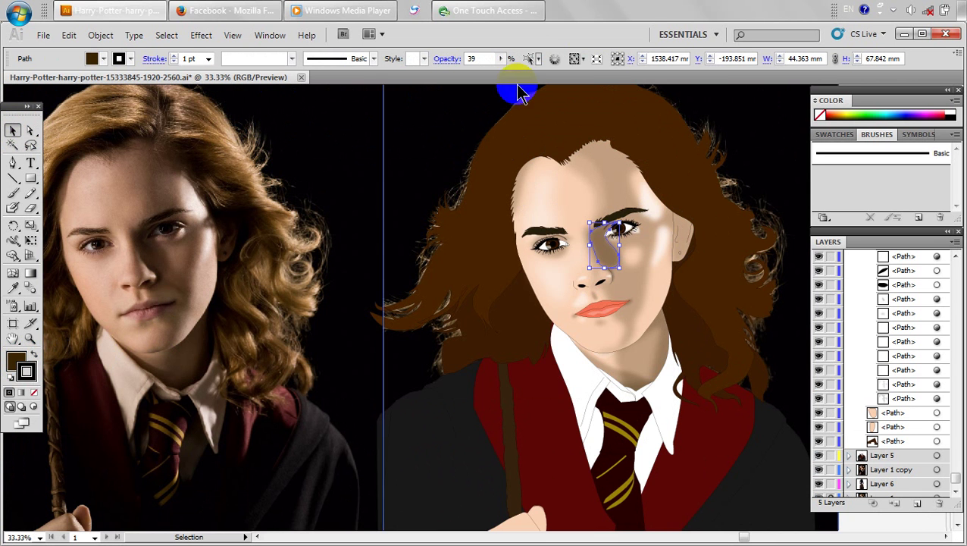
{"action": "left_click", "coordinate": [27, 374]}
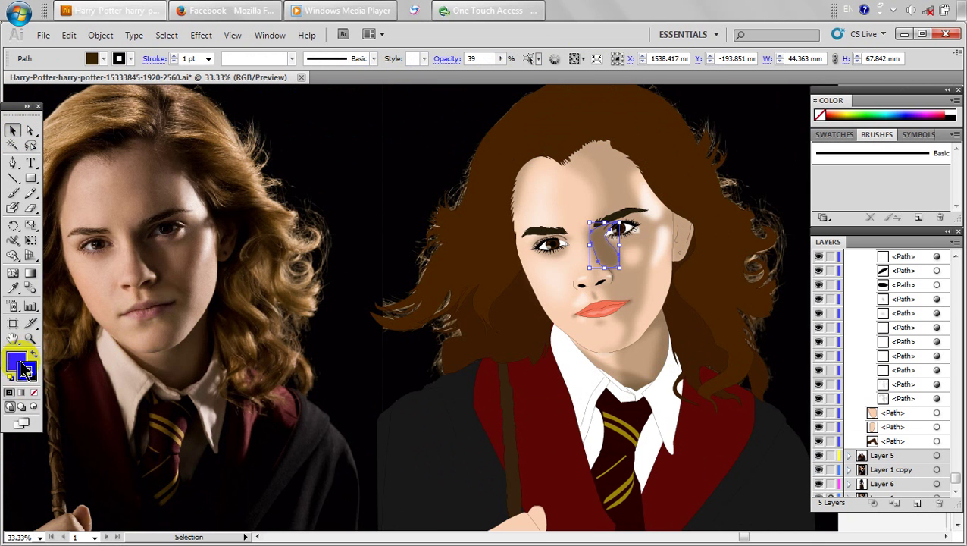
{"action": "left_click", "coordinate": [34, 392]}
{"action": "double_click", "coordinate": [16, 359]}
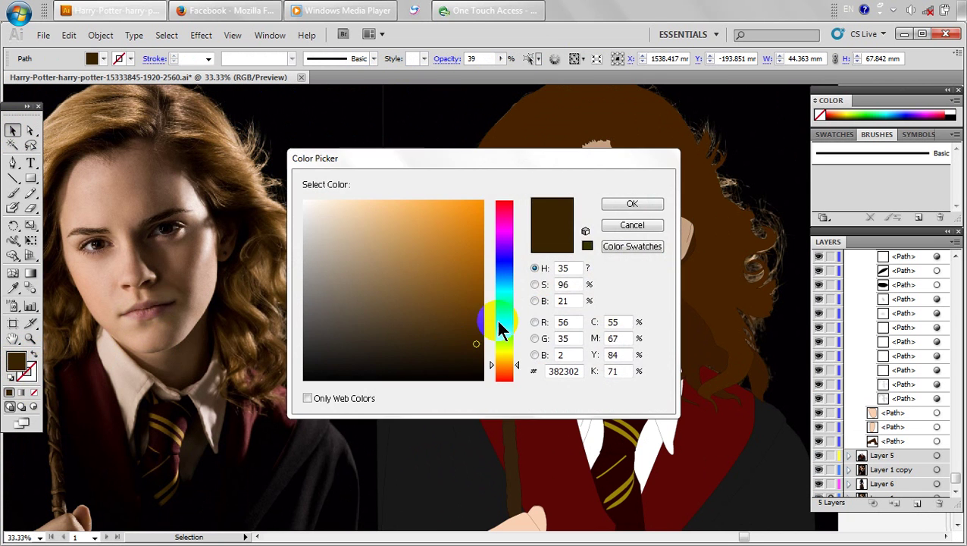
{"action": "left_click_drag", "start_coordinate": [464, 366], "coordinate": [485, 395]}
{"action": "left_click", "coordinate": [630, 202]}
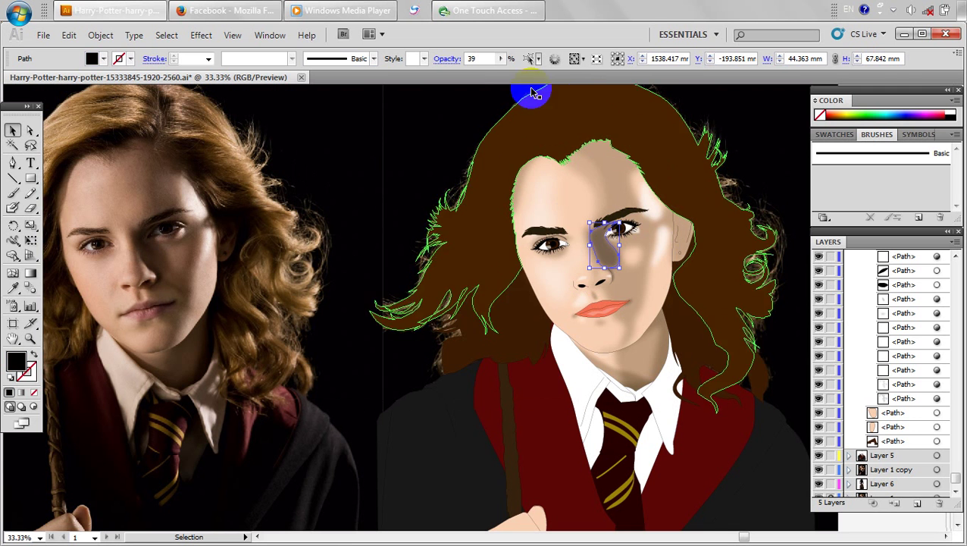
Set the small nose-side shadow's opacity to 25% and apply a 7.4-pixel Gaussian Blur to it.
{"action": "left_click", "coordinate": [499, 60]}
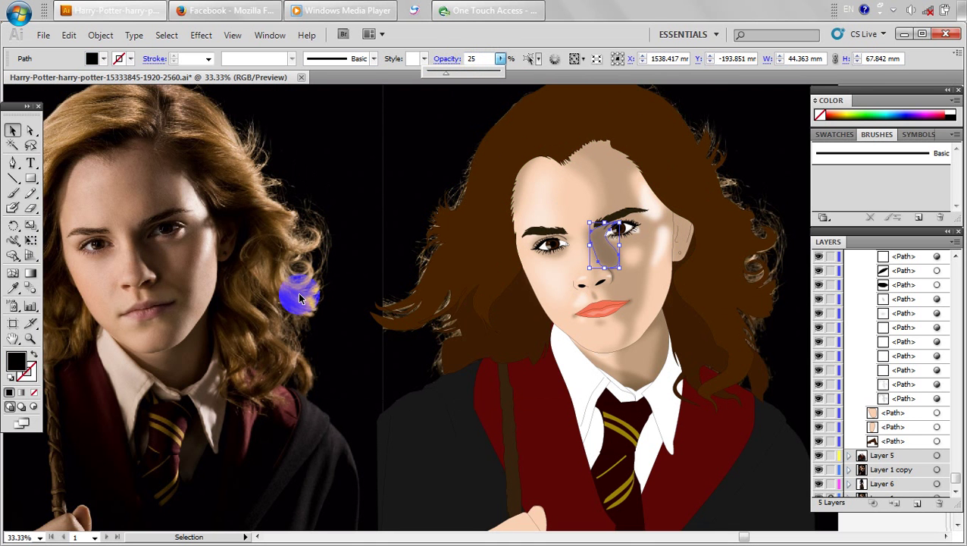
{"action": "left_click", "coordinate": [203, 42]}
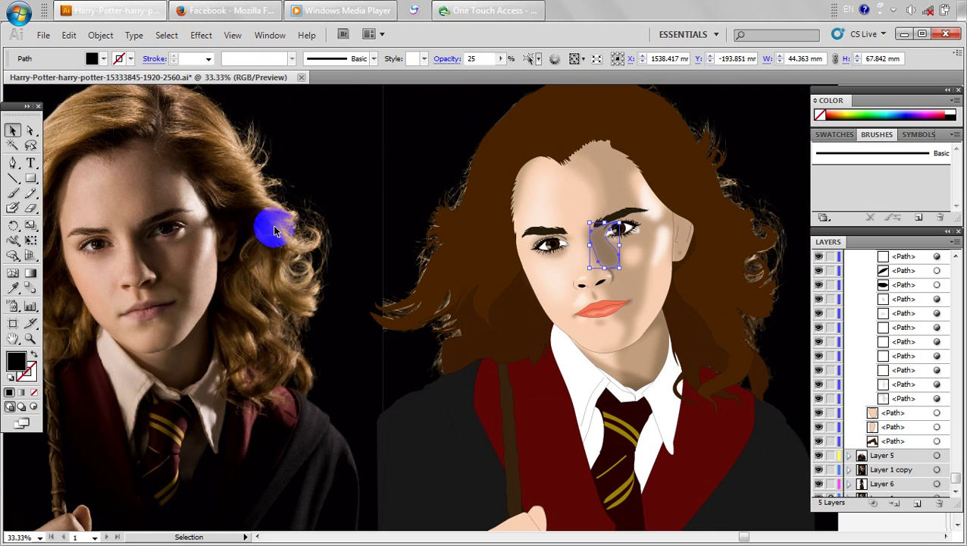
{"action": "left_click", "coordinate": [202, 36]}
{"action": "mouse_move", "coordinate": [362, 260]}
{"action": "left_click", "coordinate": [391, 272]}
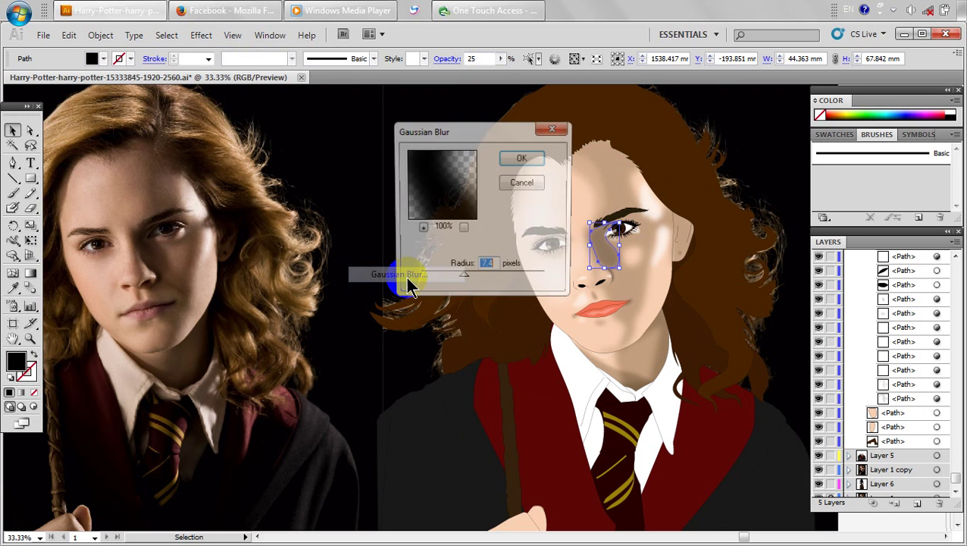
{"action": "left_click_drag", "start_coordinate": [409, 281], "coordinate": [463, 286]}
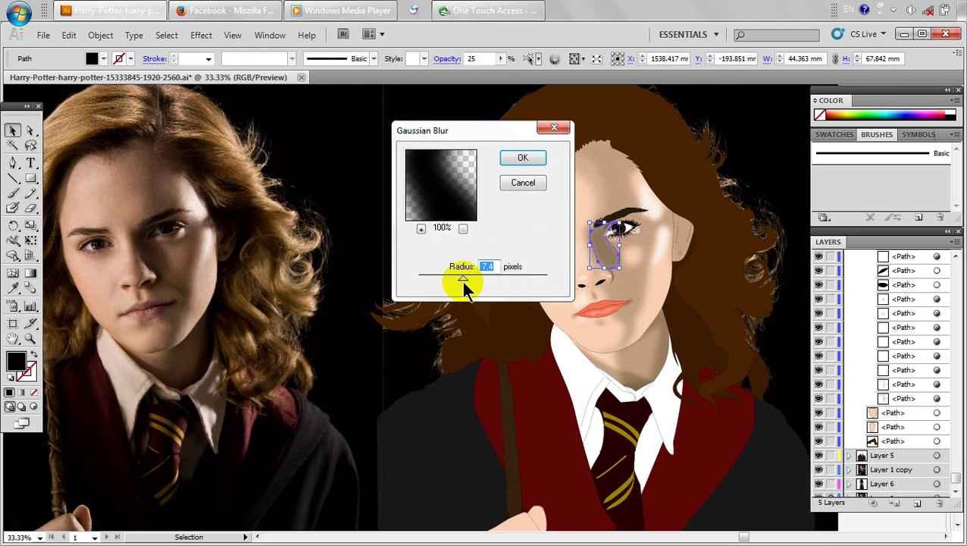
{"action": "left_click", "coordinate": [520, 157]}
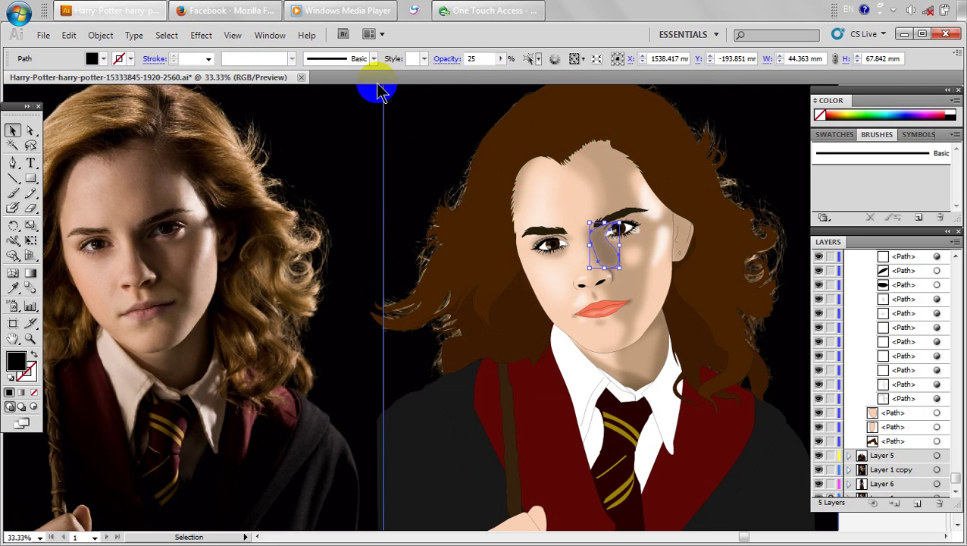
Try 37% opacity on the small nose-side shadow, undo the change and deselect the shape.
{"action": "left_click", "coordinate": [500, 59]}
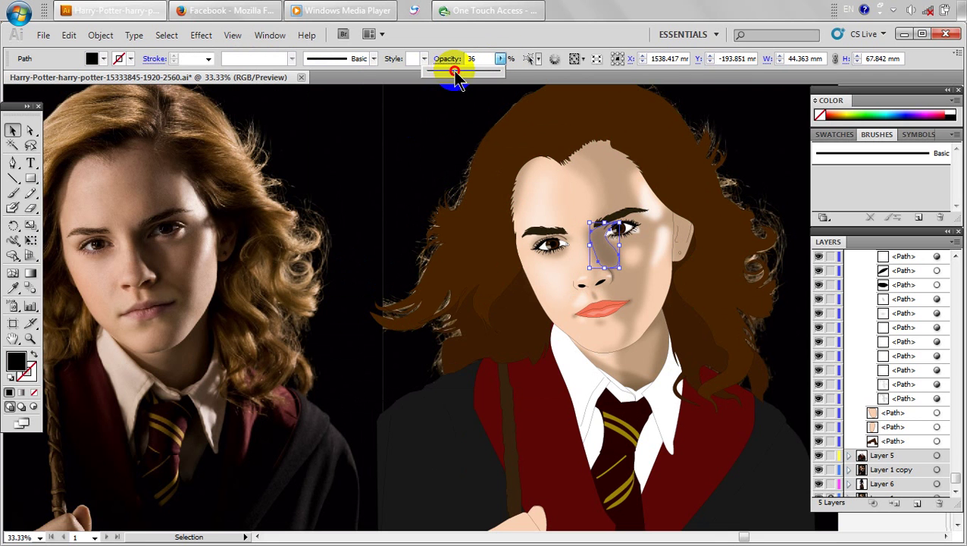
{"action": "left_click_drag", "start_coordinate": [455, 72], "coordinate": [457, 72]}
{"action": "left_click", "coordinate": [310, 239]}
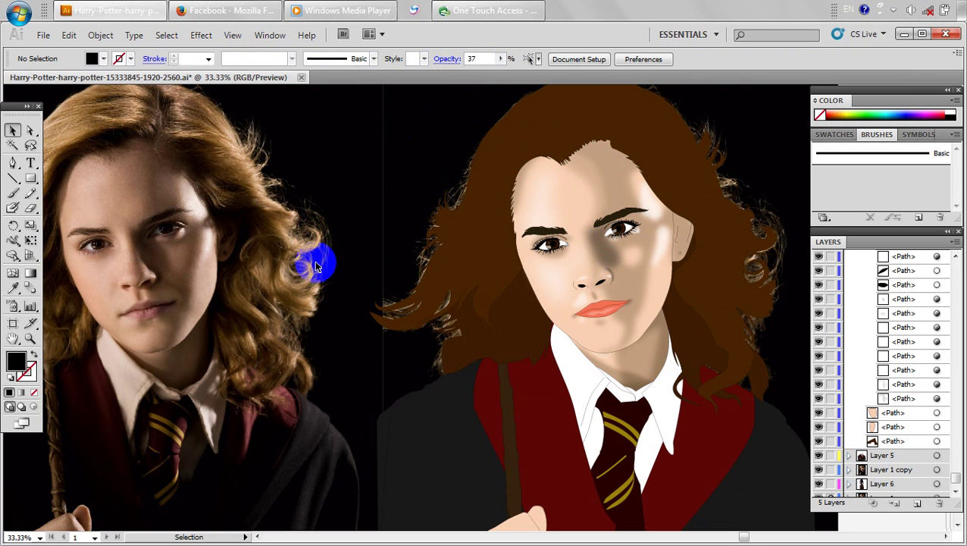
{"action": "key", "text": "ctrl+z"}
{"action": "left_click", "coordinate": [309, 312]}
Copy the upper face shadow's dark brown fill onto the small nose-side shadow with the Eyedropper.
{"action": "scroll", "coordinate": [306, 319], "scroll_direction": "down", "scroll_amount": 2}
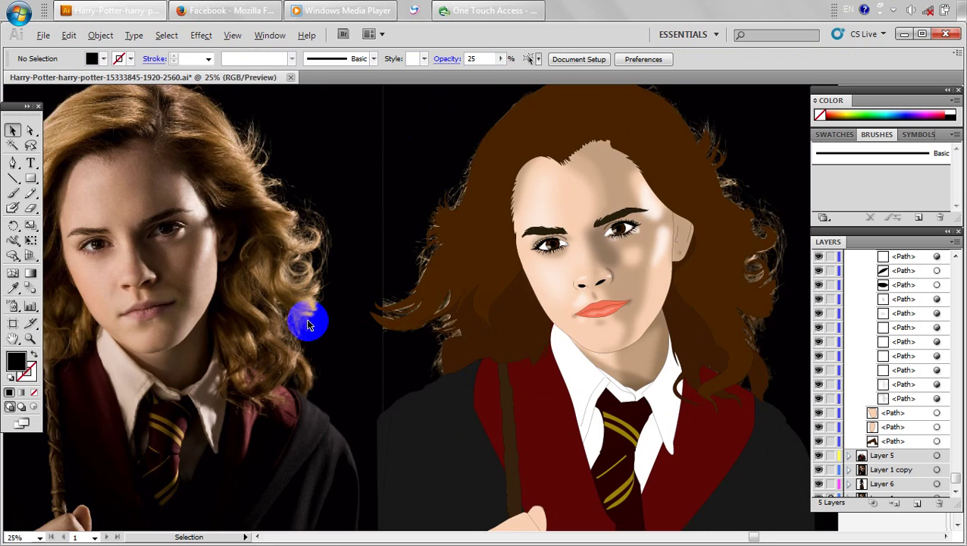
{"action": "left_click_drag", "start_coordinate": [299, 338], "coordinate": [381, 300]}
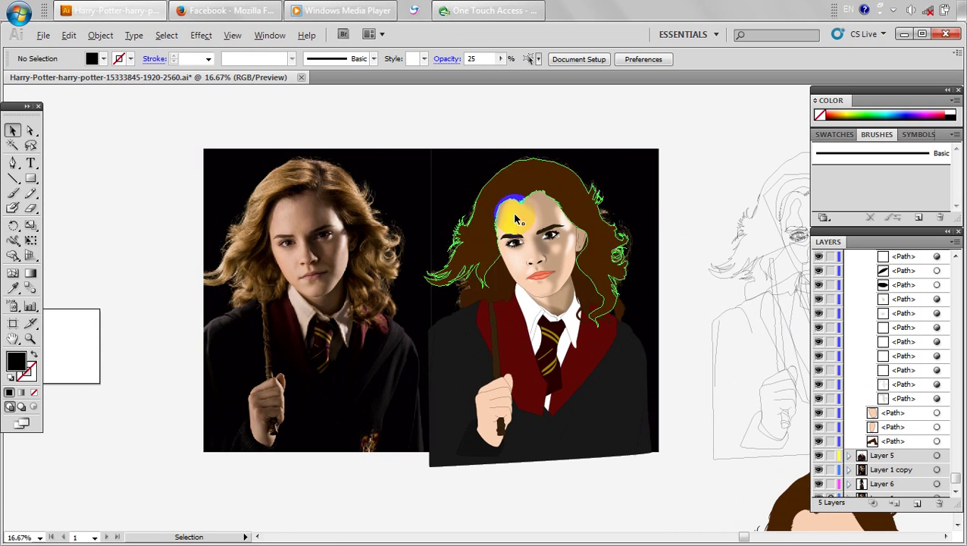
{"action": "scroll", "coordinate": [661, 200], "scroll_direction": "up", "scroll_amount": 1}
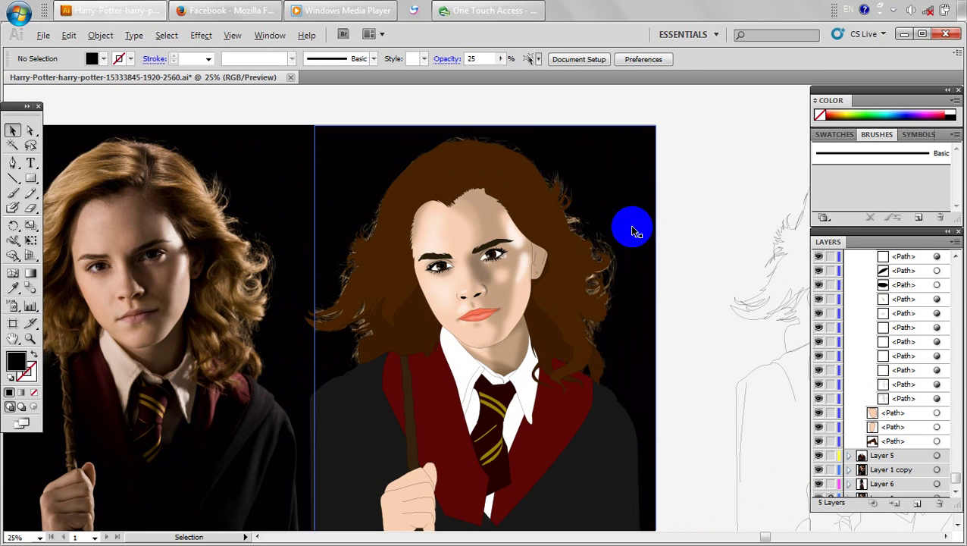
{"action": "left_click", "coordinate": [480, 273]}
{"action": "left_click", "coordinate": [12, 288]}
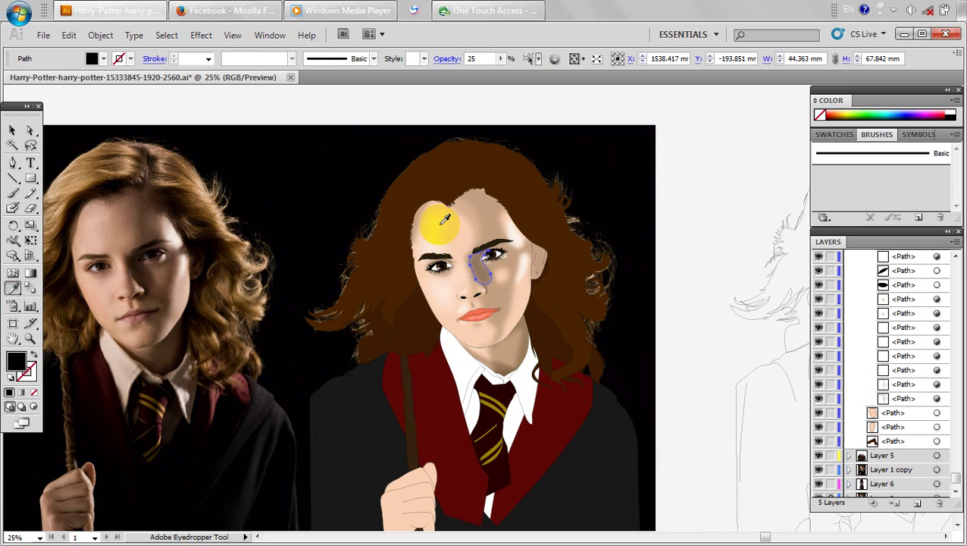
{"action": "left_click", "coordinate": [496, 216]}
{"action": "left_click", "coordinate": [112, 166]}
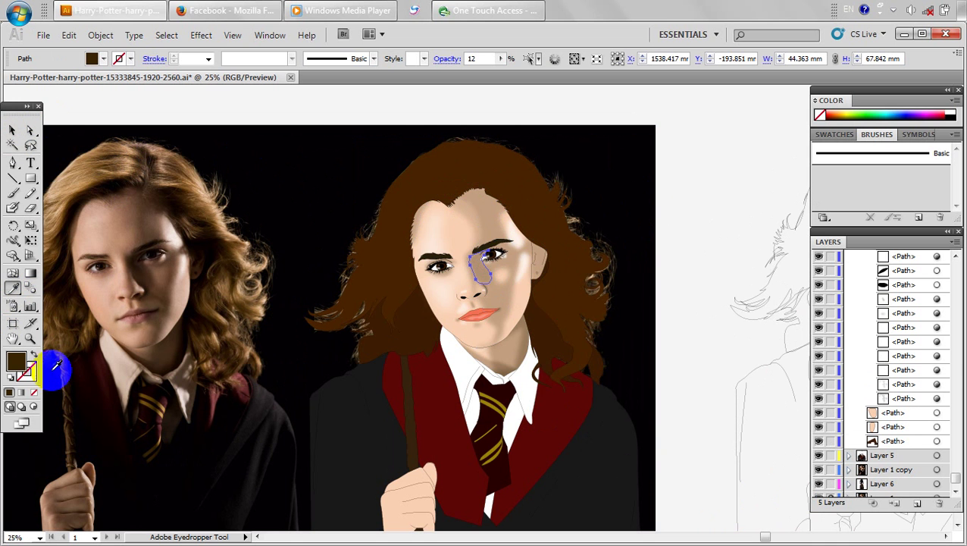
{"action": "double_click", "coordinate": [17, 362]}
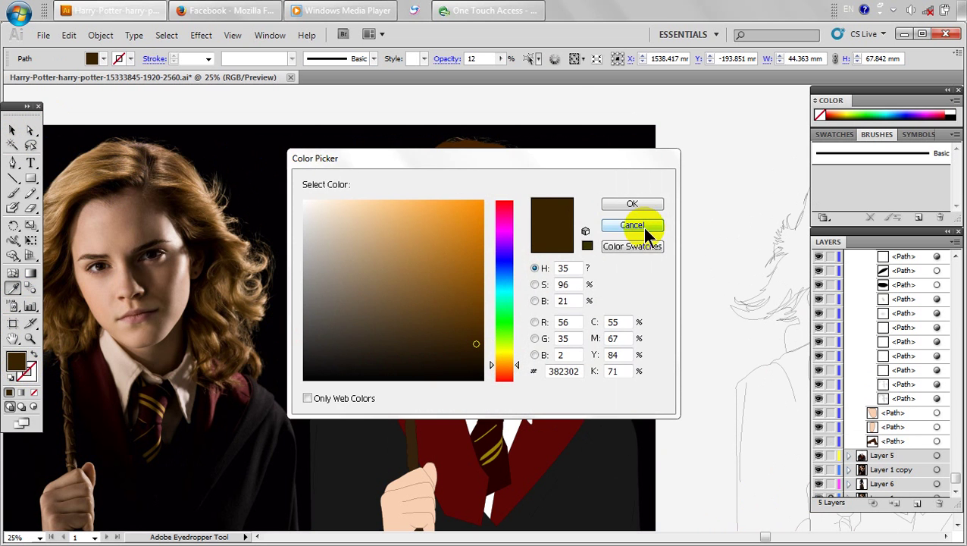
{"action": "left_click", "coordinate": [643, 225]}
Set the small nose-side shadow's opacity to 39%, undo the stray colour sampling and deselect the shape.
{"action": "left_click", "coordinate": [500, 59]}
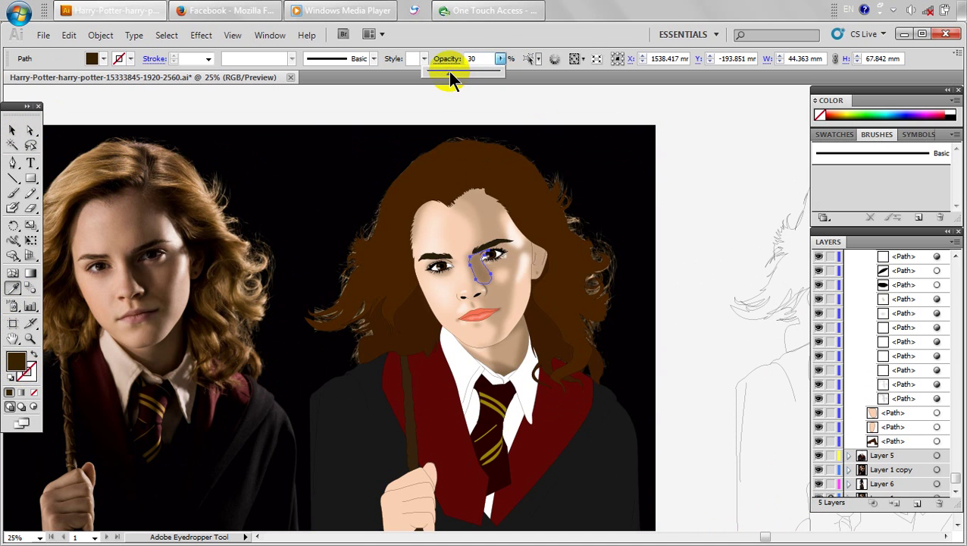
{"action": "left_click", "coordinate": [10, 133]}
{"action": "left_click", "coordinate": [83, 109]}
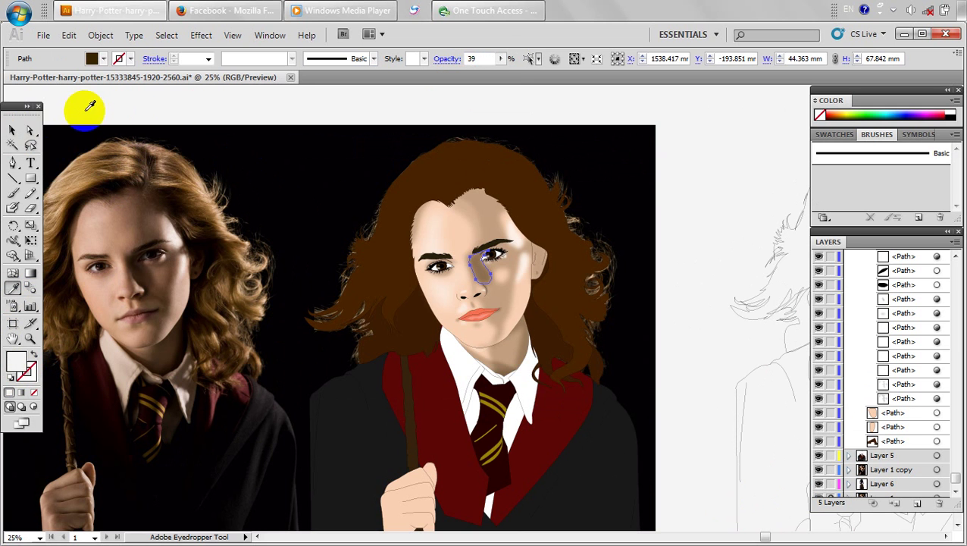
{"action": "key", "text": "ctrl+z"}
{"action": "left_click", "coordinate": [13, 131]}
{"action": "left_click", "coordinate": [97, 112]}
{"action": "key", "text": "space"}
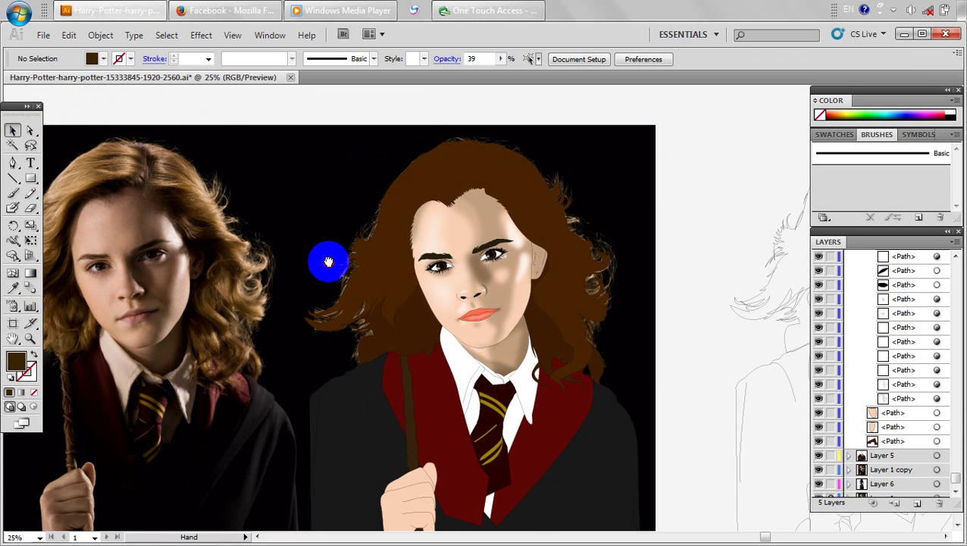
{"action": "left_click_drag", "start_coordinate": [329, 262], "coordinate": [421, 249]}
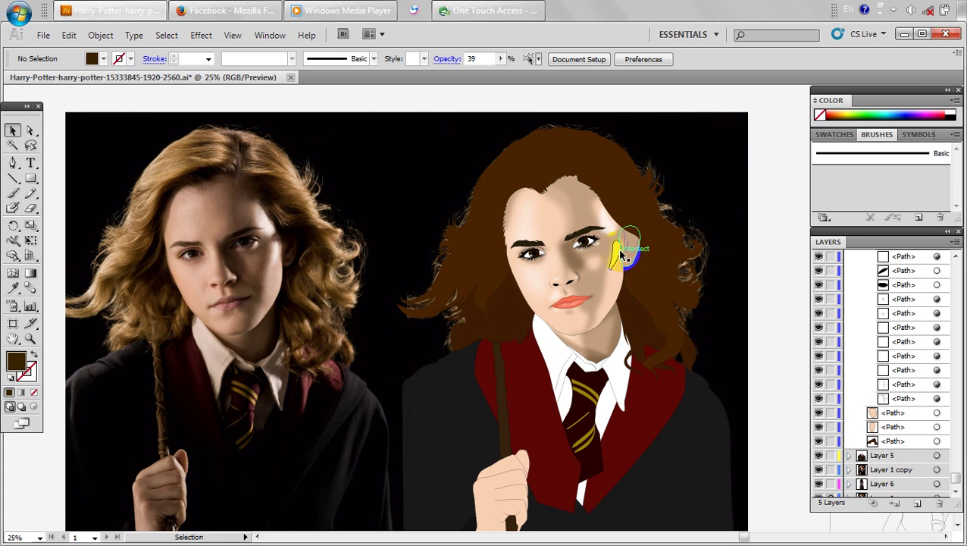
Trace a closed shape about 26 by 51 mm along the shadowed side of the reference photo's nose with the Pen tool.
{"action": "key", "text": "space"}
{"action": "left_click_drag", "start_coordinate": [237, 285], "coordinate": [289, 291]}
{"action": "scroll", "coordinate": [286, 291], "scroll_direction": "up", "scroll_amount": 2}
{"action": "key", "text": "space"}
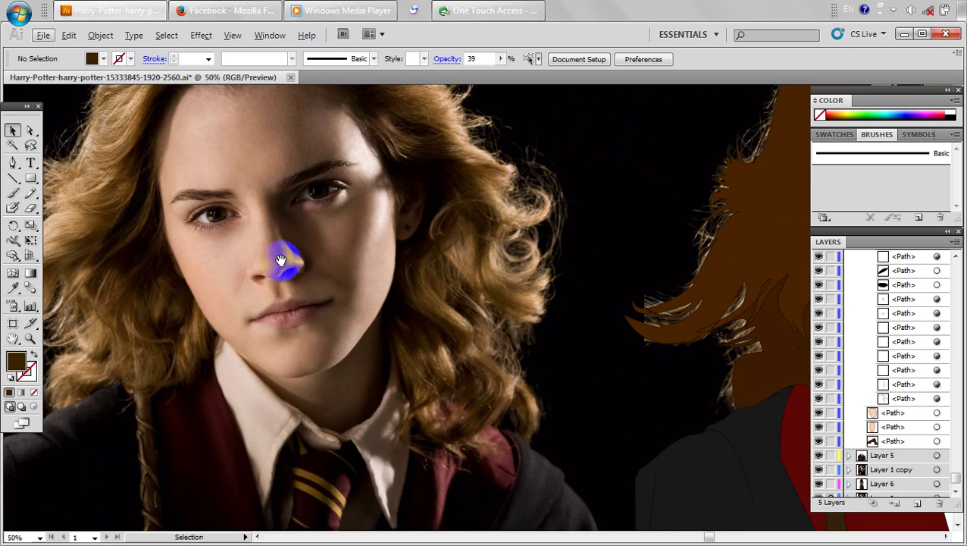
{"action": "scroll", "coordinate": [280, 260], "scroll_direction": "up", "scroll_amount": 2}
{"action": "left_click", "coordinate": [21, 160]}
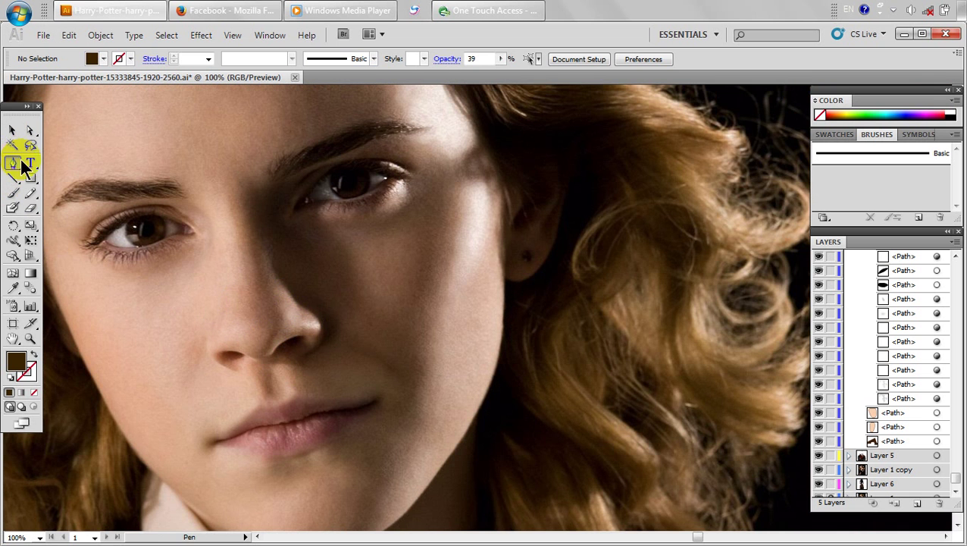
{"action": "scroll", "coordinate": [347, 311], "scroll_direction": "up", "scroll_amount": 1}
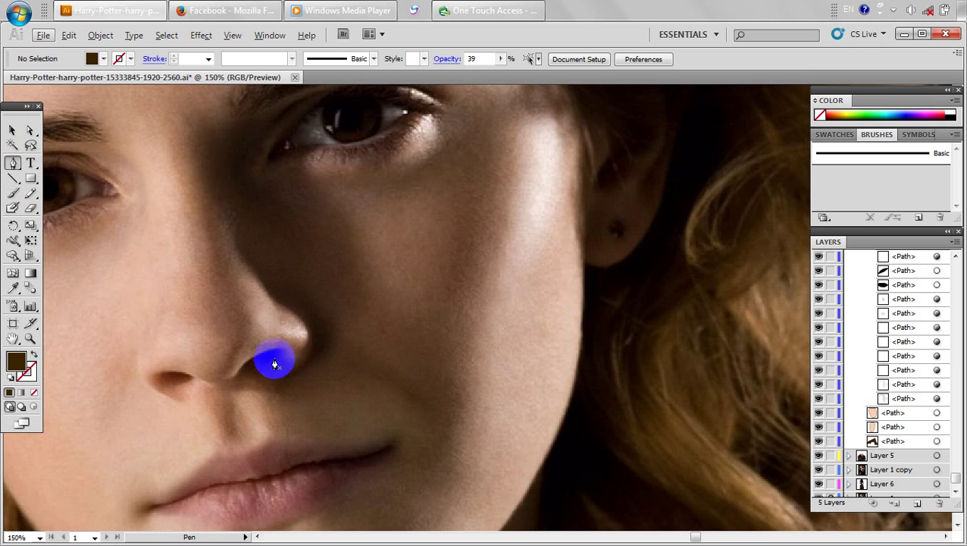
{"action": "left_click_drag", "start_coordinate": [246, 330], "coordinate": [226, 226]}
{"action": "left_click_drag", "start_coordinate": [243, 262], "coordinate": [235, 377]}
{"action": "left_click", "coordinate": [226, 376]}
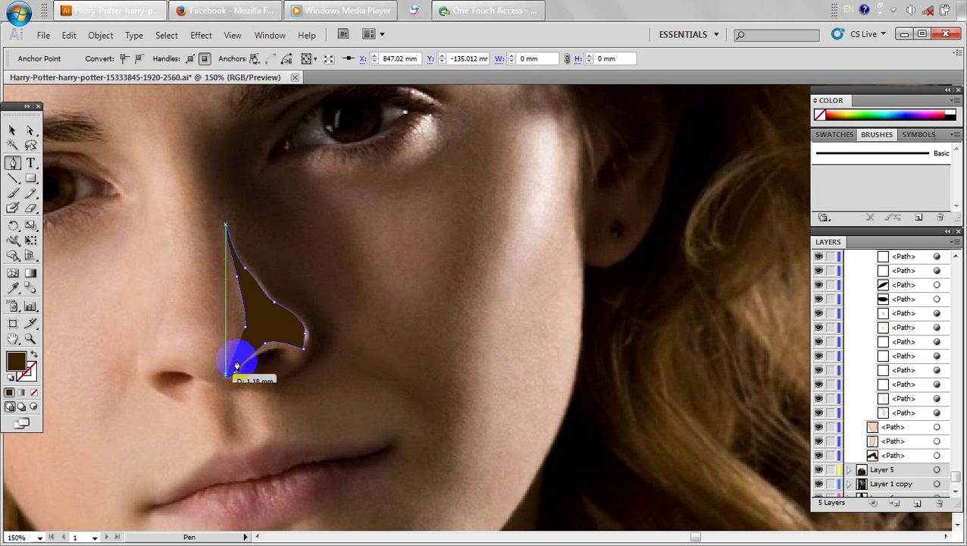
{"action": "left_click_drag", "start_coordinate": [246, 327], "coordinate": [244, 319]}
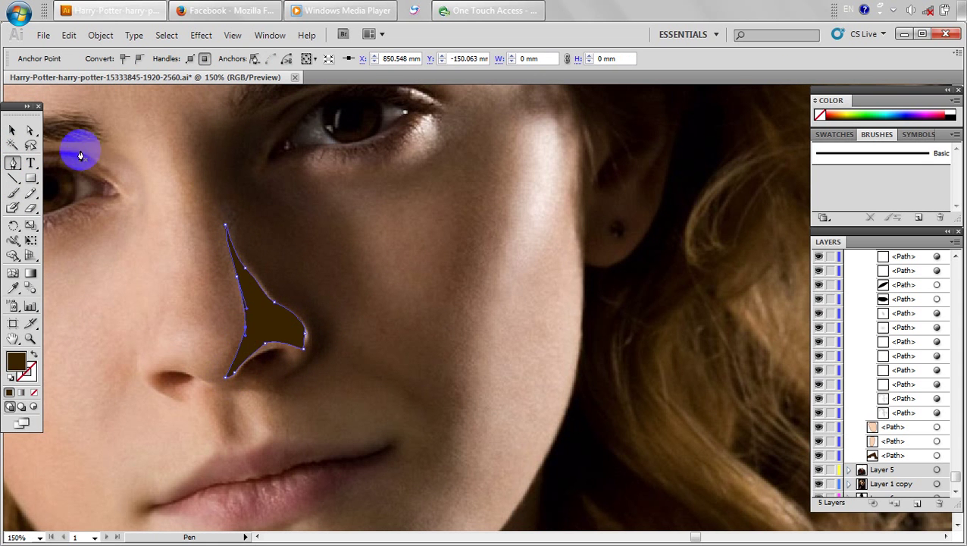
Cut the traced nose shape from the reference photo and paste it onto the vector portrait's face.
{"action": "left_click", "coordinate": [12, 129]}
{"action": "left_click", "coordinate": [281, 328]}
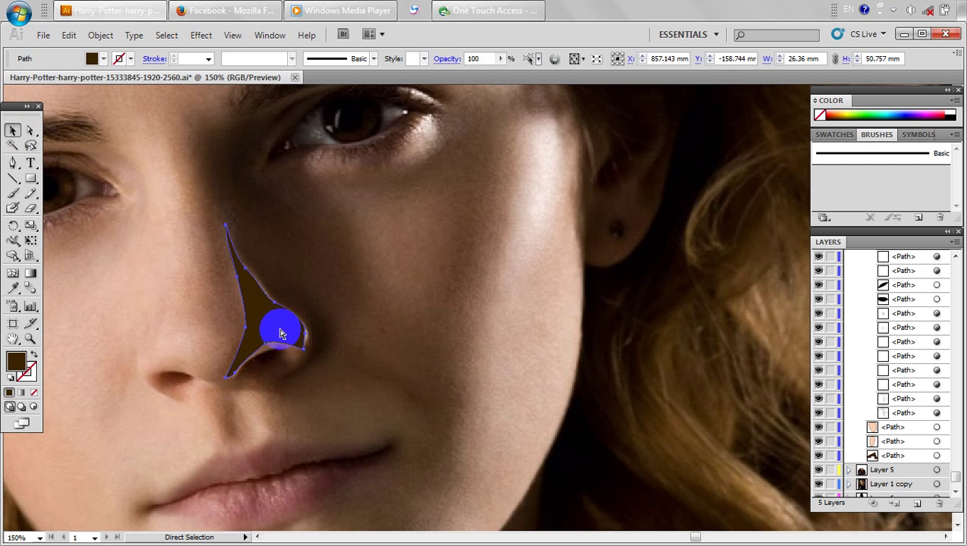
{"action": "key", "text": "Delete"}
{"action": "scroll", "coordinate": [479, 347], "scroll_direction": "down", "scroll_amount": 2}
{"action": "scroll", "coordinate": [478, 348], "scroll_direction": "down", "scroll_amount": 1}
{"action": "left_click_drag", "start_coordinate": [394, 353], "coordinate": [129, 356]}
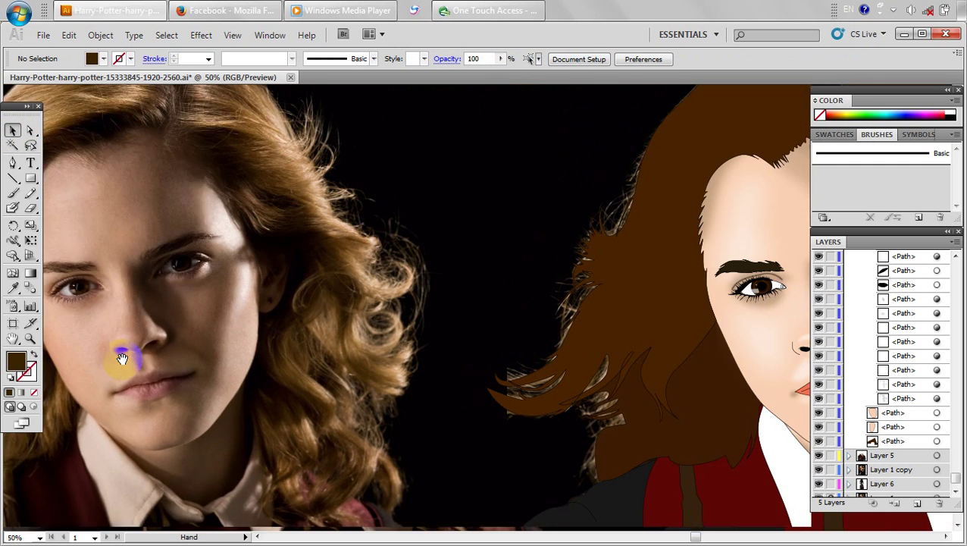
{"action": "left_click_drag", "start_coordinate": [599, 324], "coordinate": [341, 310]}
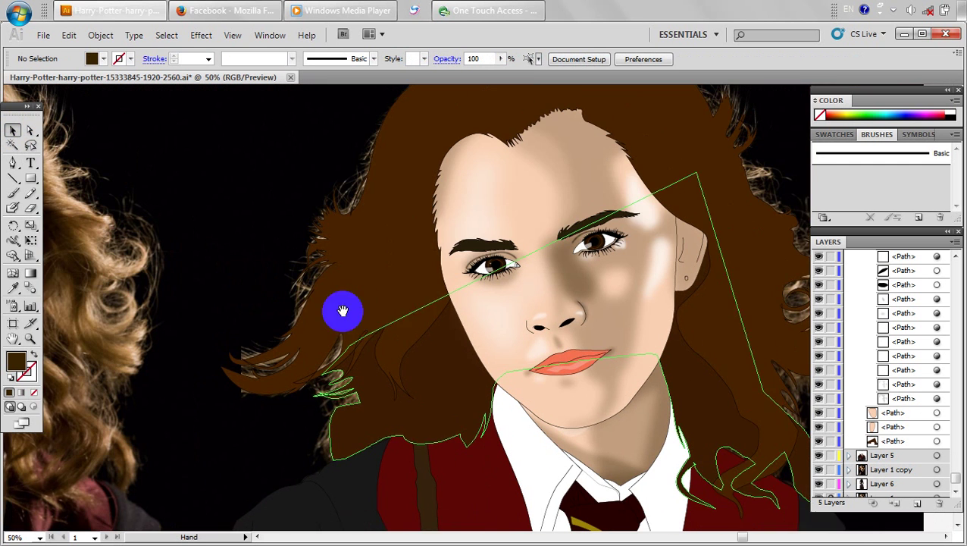
{"action": "left_click", "coordinate": [579, 311]}
{"action": "scroll", "coordinate": [584, 311], "scroll_direction": "up", "scroll_amount": 1}
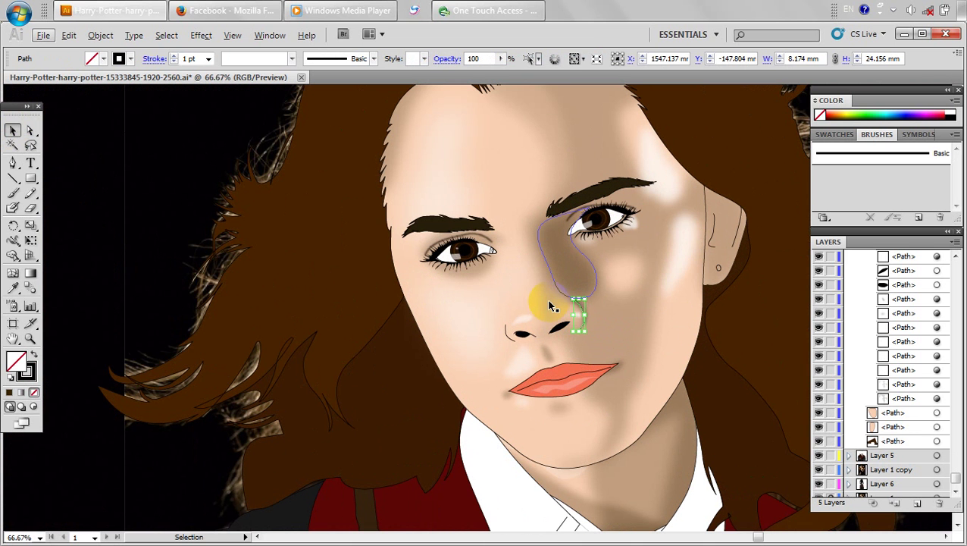
{"action": "left_click", "coordinate": [631, 372]}
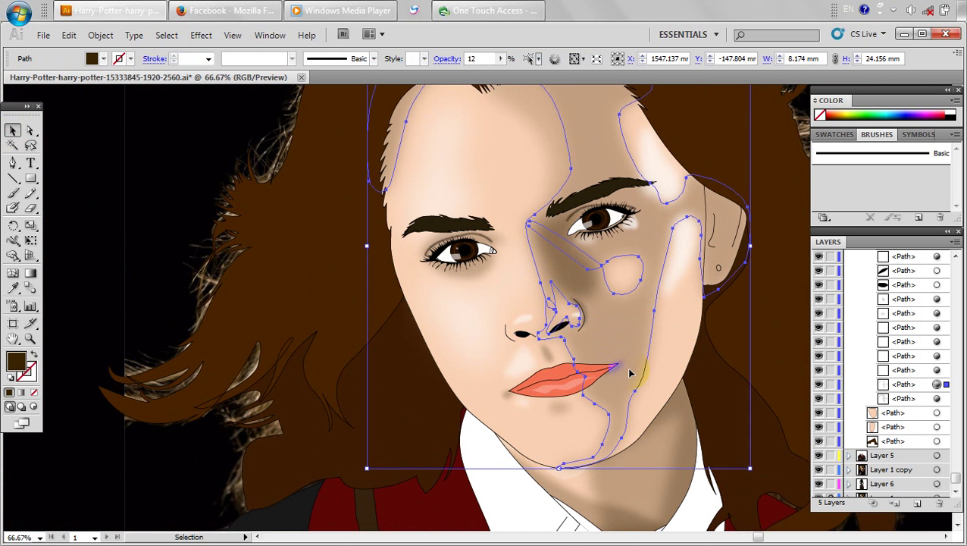
{"action": "key", "text": "ctrl+v"}
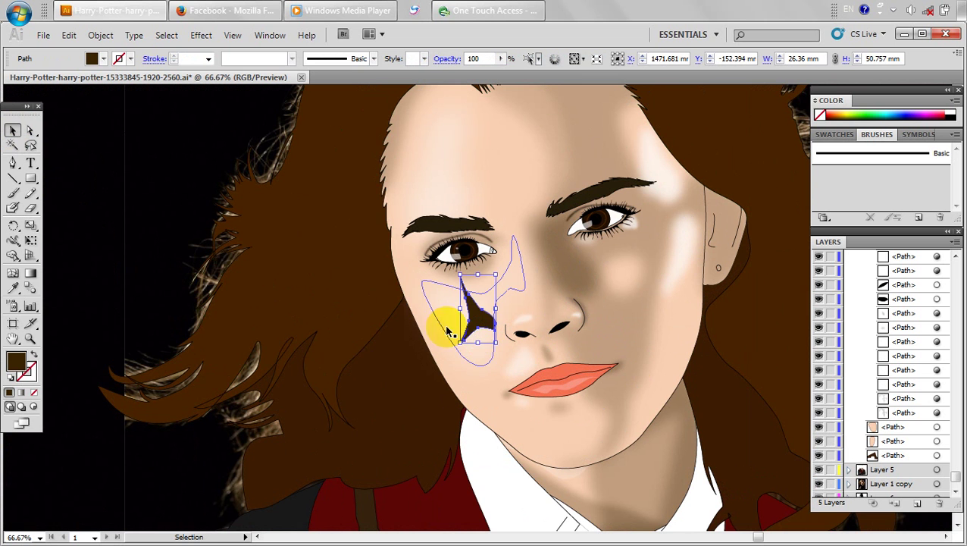
Copy the forehead highlight's white fill and 53% opacity onto the pasted shape and place it over the shadowed side of the nose.
{"action": "left_click", "coordinate": [13, 288]}
{"action": "left_click", "coordinate": [431, 168]}
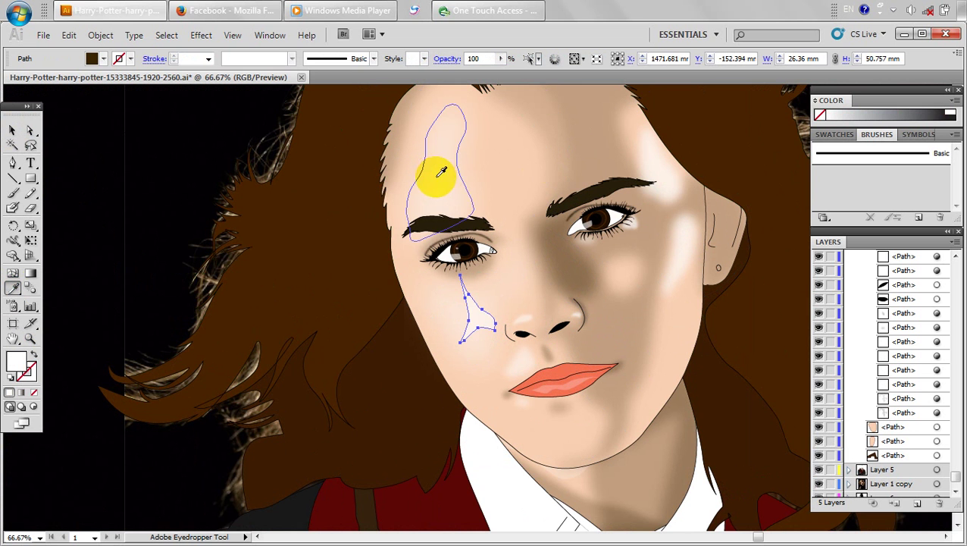
{"action": "left_click", "coordinate": [12, 130]}
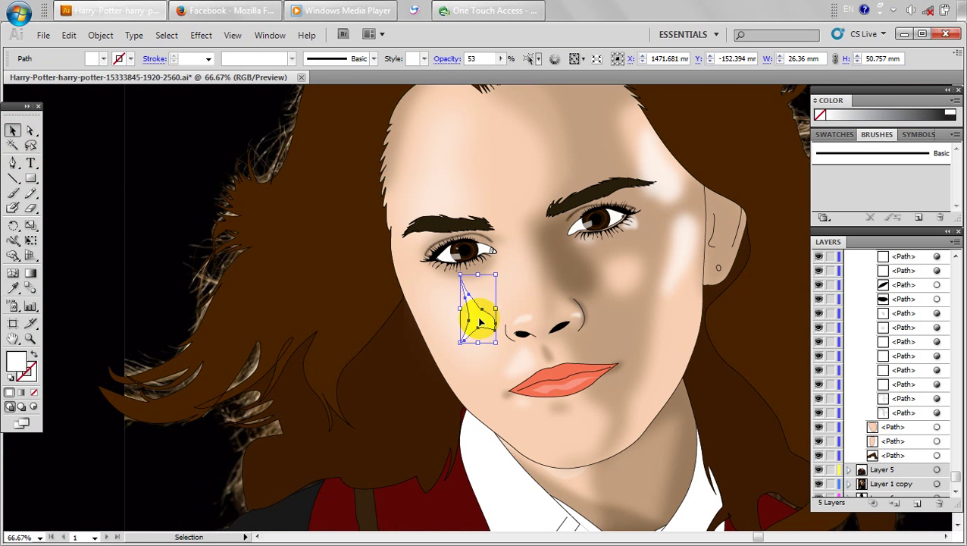
{"action": "left_click_drag", "start_coordinate": [479, 313], "coordinate": [562, 313]}
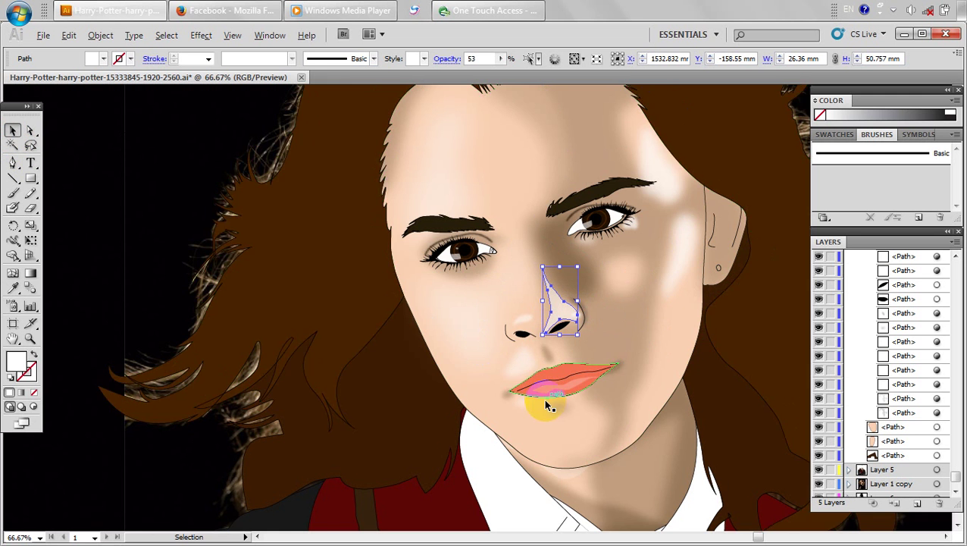
{"action": "scroll", "coordinate": [545, 403], "scroll_direction": "down", "scroll_amount": 2}
{"action": "key", "text": "ctrl+plus"}
{"action": "key", "text": "ctrl+plus"}
{"action": "key", "text": "ctrl+plus"}
{"action": "key", "text": "ctrl+plus"}
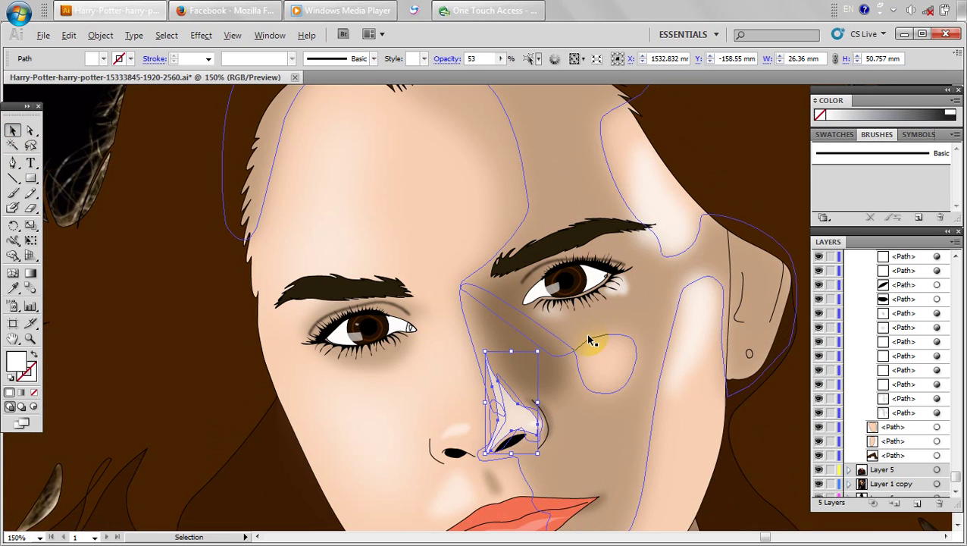
{"action": "left_click_drag", "start_coordinate": [489, 407], "coordinate": [493, 407]}
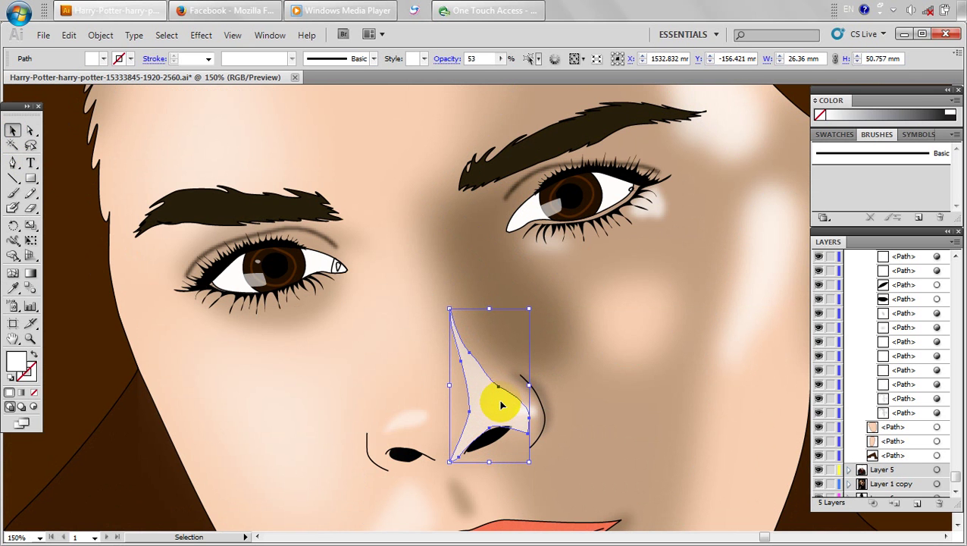
{"action": "key", "text": "Up"}
{"action": "key", "text": "Right"}
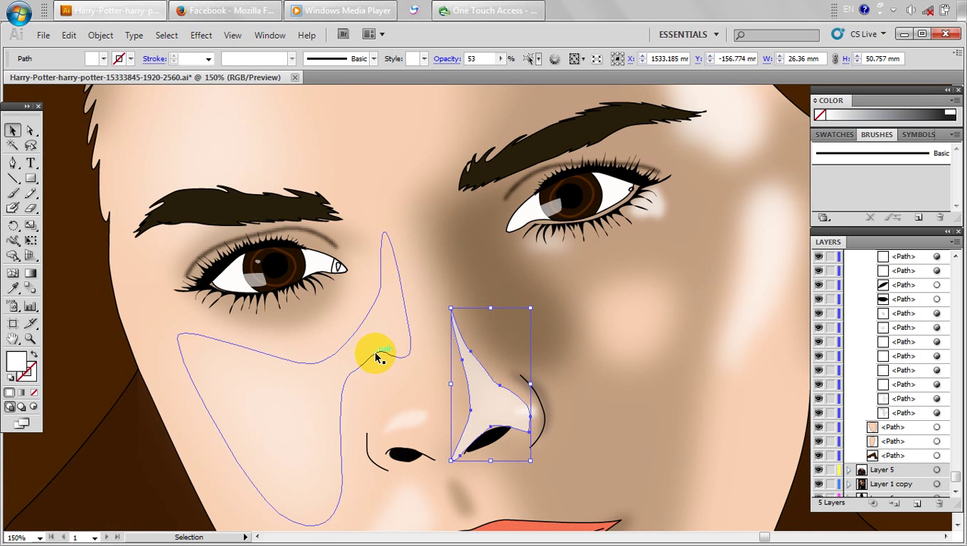
Apply a 3.8-pixel Gaussian Blur to the white nose highlight.
{"action": "left_click", "coordinate": [204, 35]}
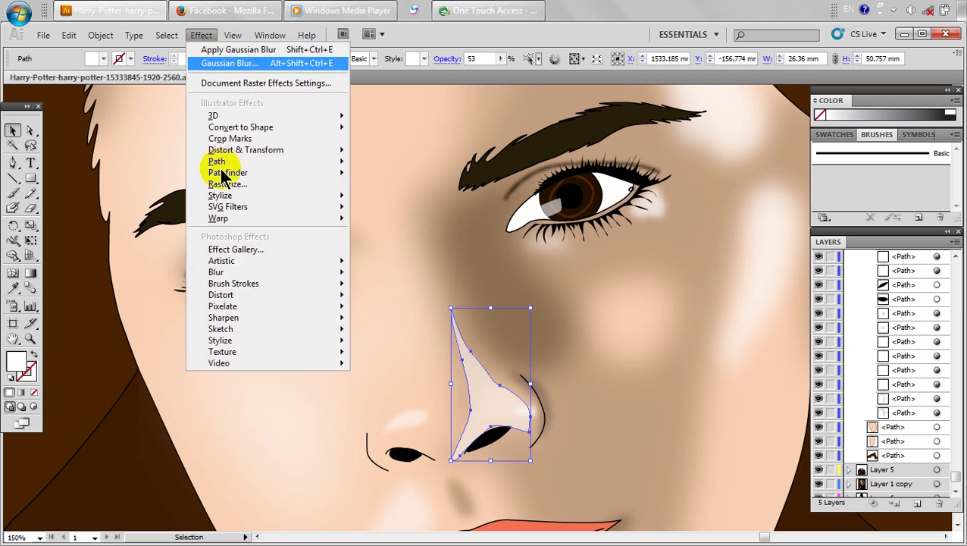
{"action": "mouse_move", "coordinate": [297, 270]}
{"action": "left_click", "coordinate": [395, 274]}
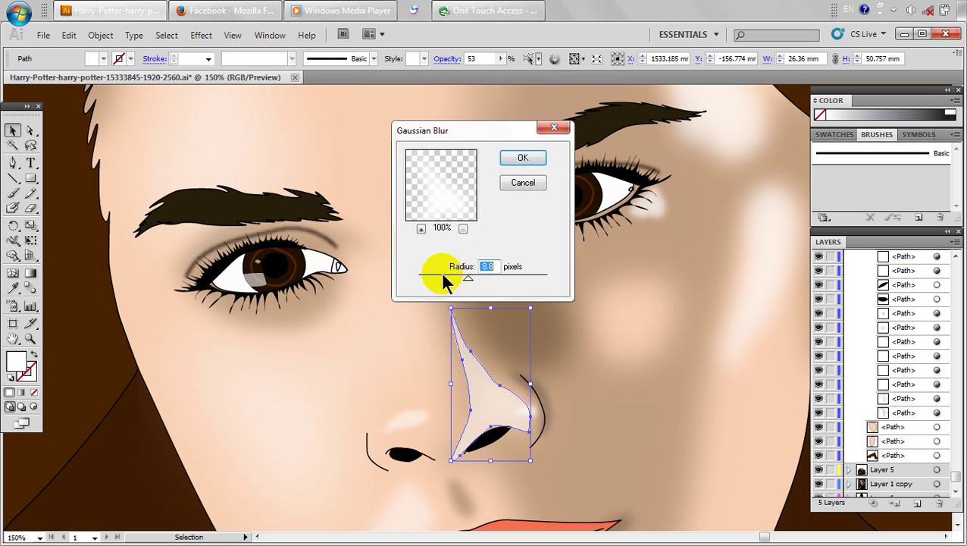
{"action": "left_click_drag", "start_coordinate": [468, 277], "coordinate": [444, 277]}
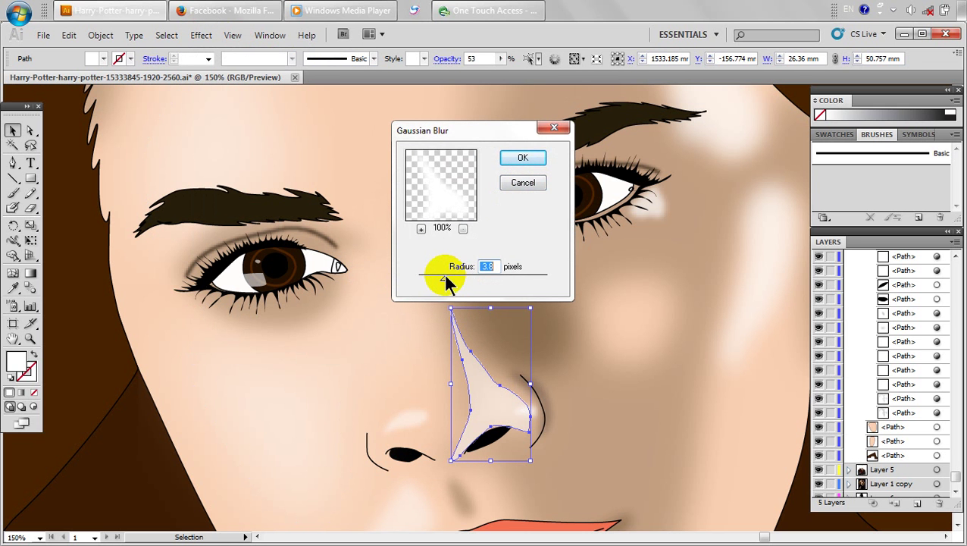
{"action": "left_click", "coordinate": [526, 155]}
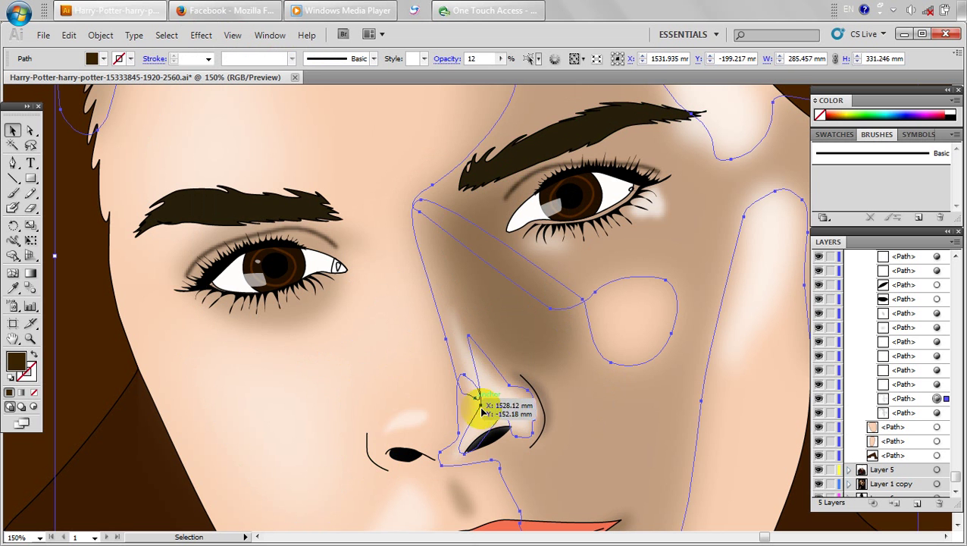
Set the nose highlight's opacity to 23% and compare the portrait with the reference photo.
{"action": "left_click", "coordinate": [491, 407]}
{"action": "left_click", "coordinate": [500, 58]}
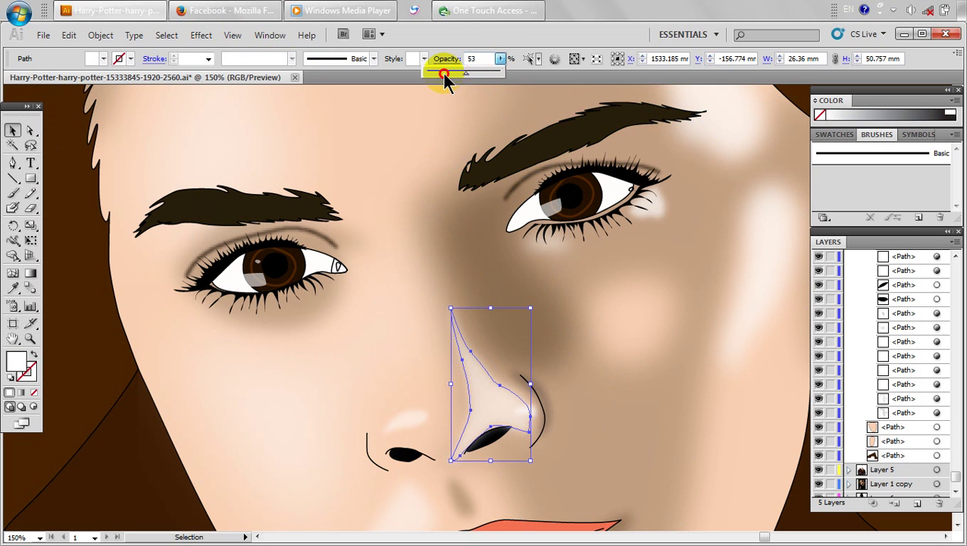
{"action": "left_click", "coordinate": [444, 73]}
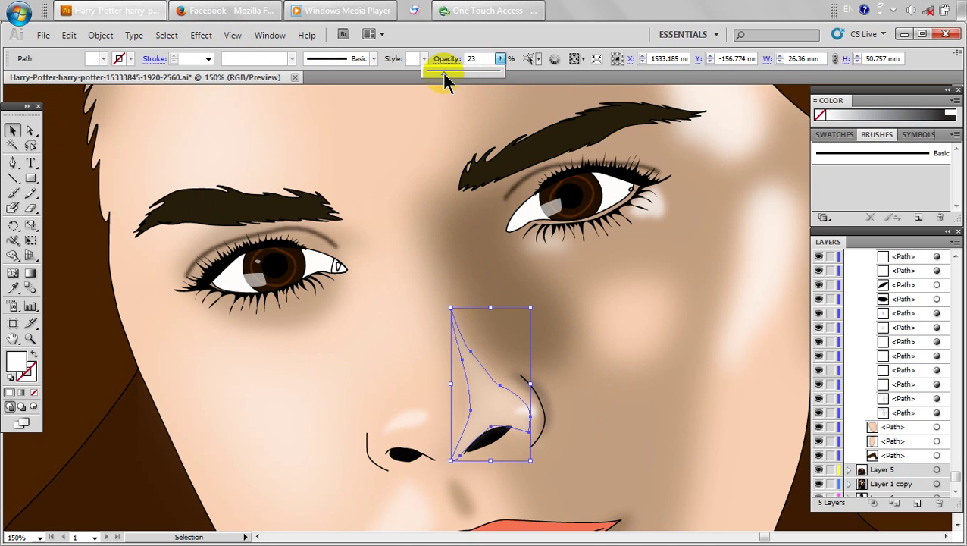
{"action": "left_click", "coordinate": [647, 384]}
{"action": "scroll", "coordinate": [671, 426], "scroll_direction": "down", "scroll_amount": 3}
{"action": "left_click_drag", "start_coordinate": [671, 426], "coordinate": [743, 345]}
{"action": "left_click", "coordinate": [235, 203]}
{"action": "scroll", "coordinate": [296, 249], "scroll_direction": "down", "scroll_amount": 1}
{"action": "left_click_drag", "start_coordinate": [587, 394], "coordinate": [637, 395]}
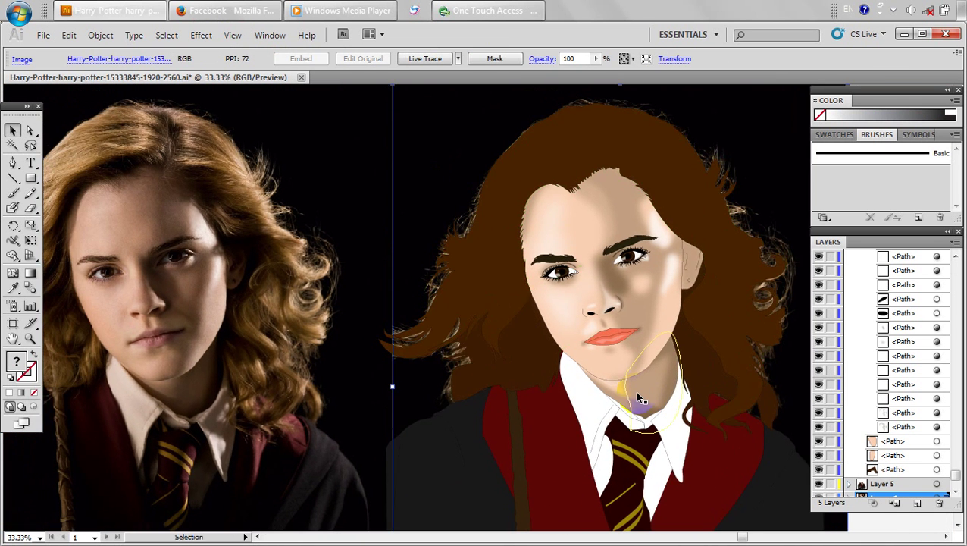
{"action": "key", "text": "alt"}
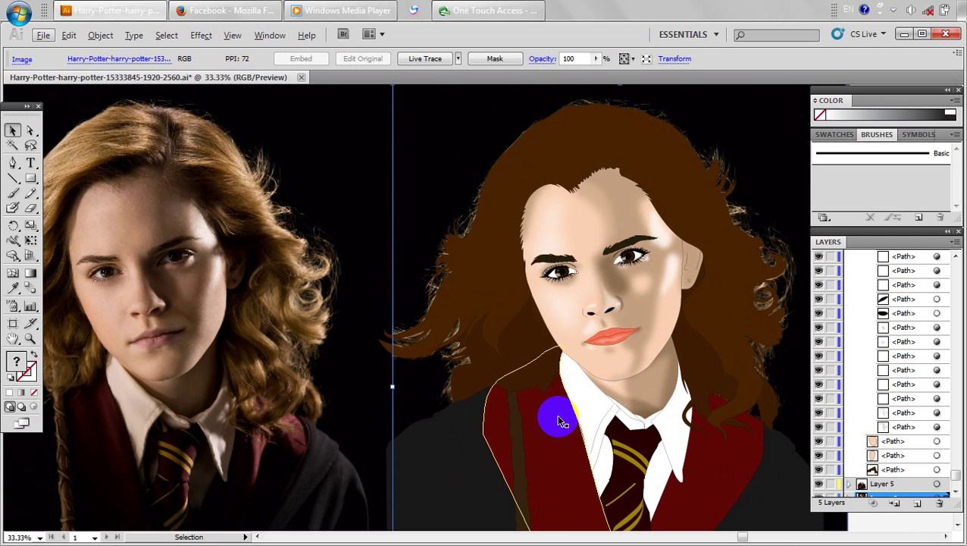
Shift the nose highlight slightly toward the nostril's outer edge, set its opacity to 22% and clear the selection.
{"action": "scroll", "coordinate": [561, 418], "scroll_direction": "up", "scroll_amount": 3}
{"action": "left_click_drag", "start_coordinate": [532, 397], "coordinate": [464, 503]}
{"action": "left_click_drag", "start_coordinate": [607, 314], "coordinate": [525, 460]}
{"action": "scroll", "coordinate": [614, 338], "scroll_direction": "up", "scroll_amount": 1}
{"action": "left_click", "coordinate": [544, 328]}
{"action": "left_click_drag", "start_coordinate": [532, 323], "coordinate": [542, 321]}
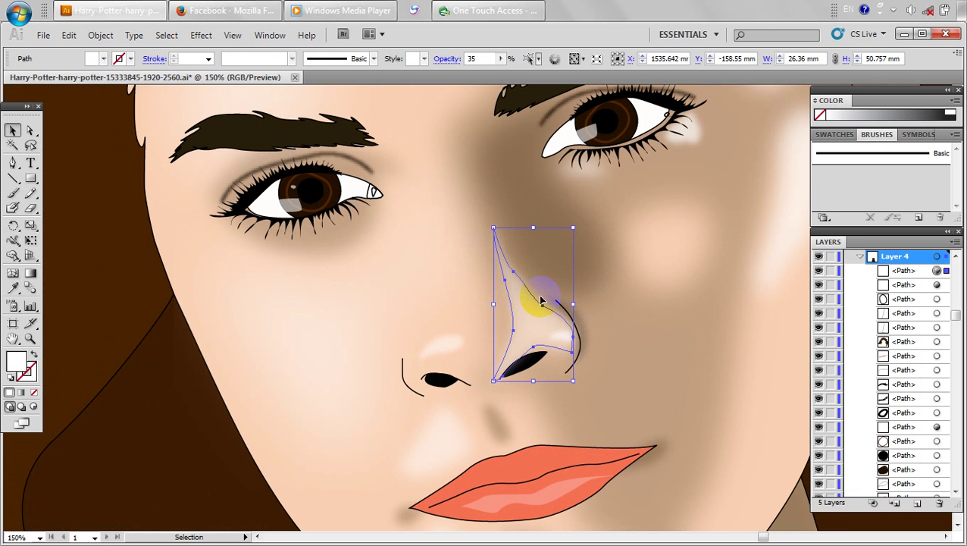
{"action": "left_click", "coordinate": [500, 59]}
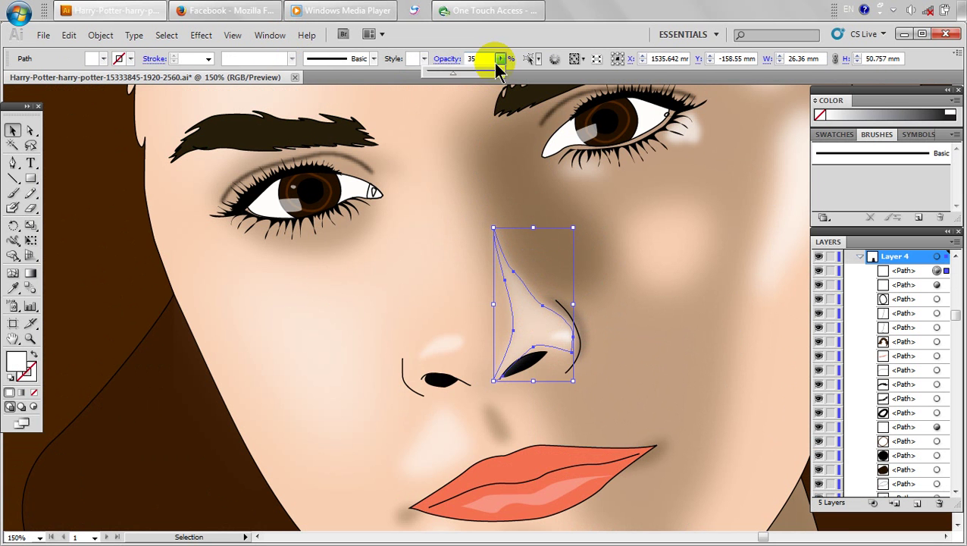
{"action": "left_click", "coordinate": [395, 242]}
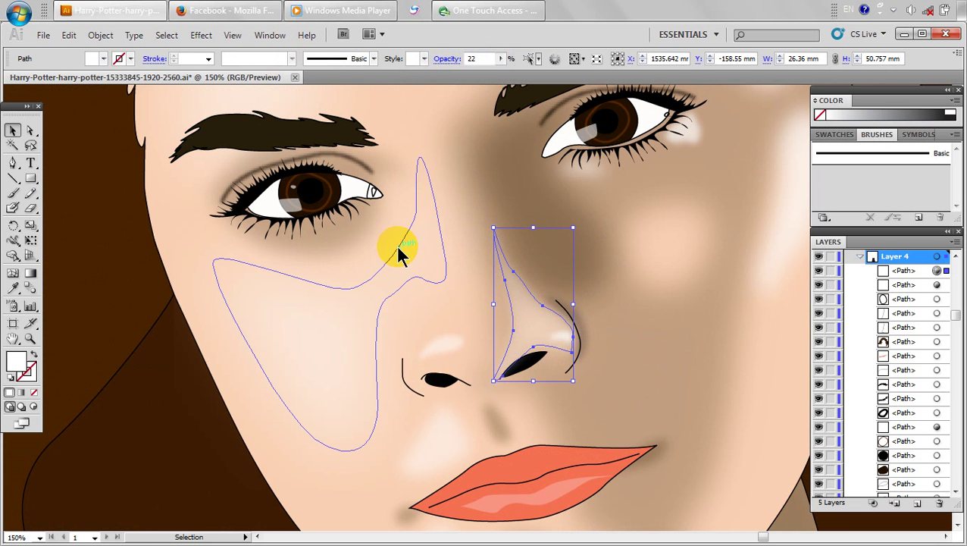
{"action": "left_click", "coordinate": [387, 343]}
{"action": "key", "text": "ctrl+minus"}
{"action": "key", "text": "ctrl+minus"}
{"action": "key", "text": "ctrl+minus"}
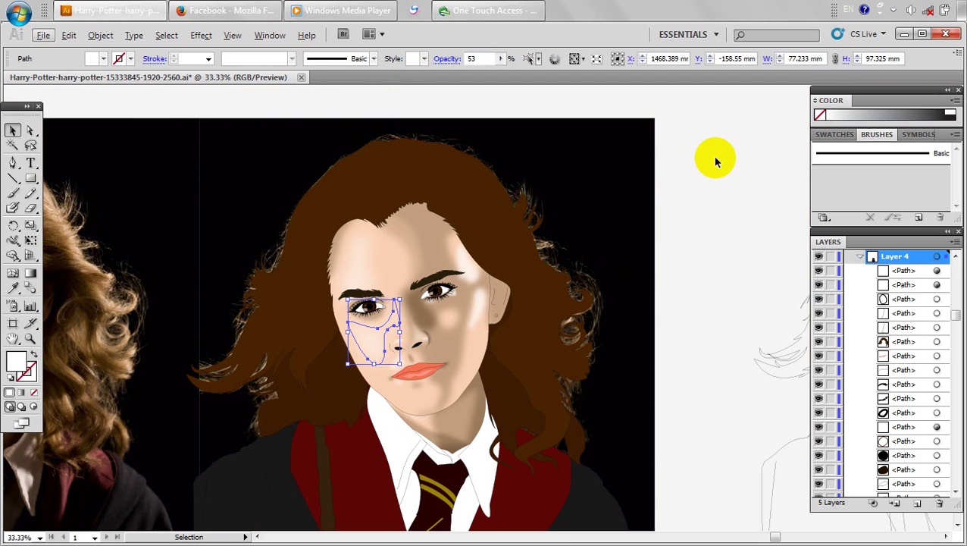
{"action": "left_click", "coordinate": [660, 191]}
Remove the black outline stroke from the portrait's peach base face shape.
{"action": "key", "text": "ctrl+minus"}
{"action": "key", "text": "ctrl+minus"}
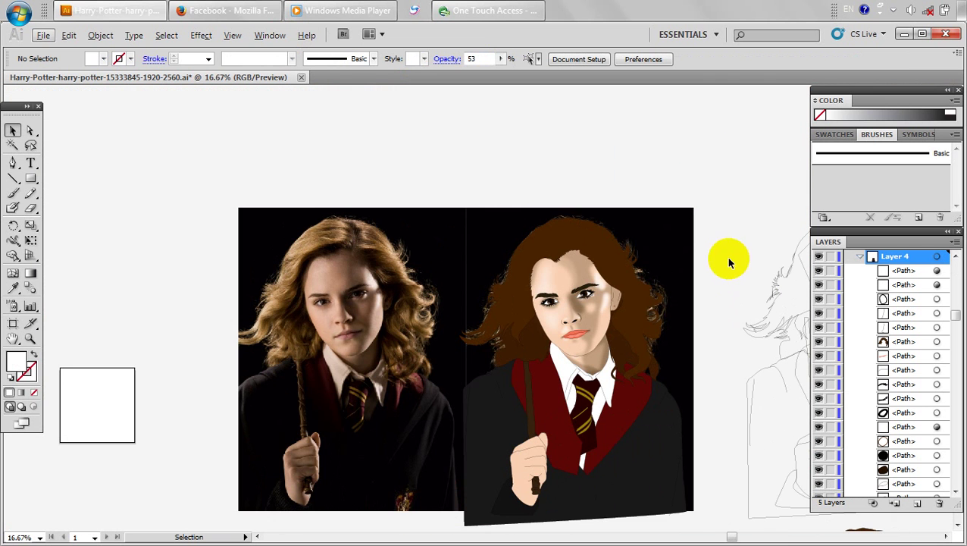
{"action": "left_click_drag", "start_coordinate": [651, 209], "coordinate": [647, 199]}
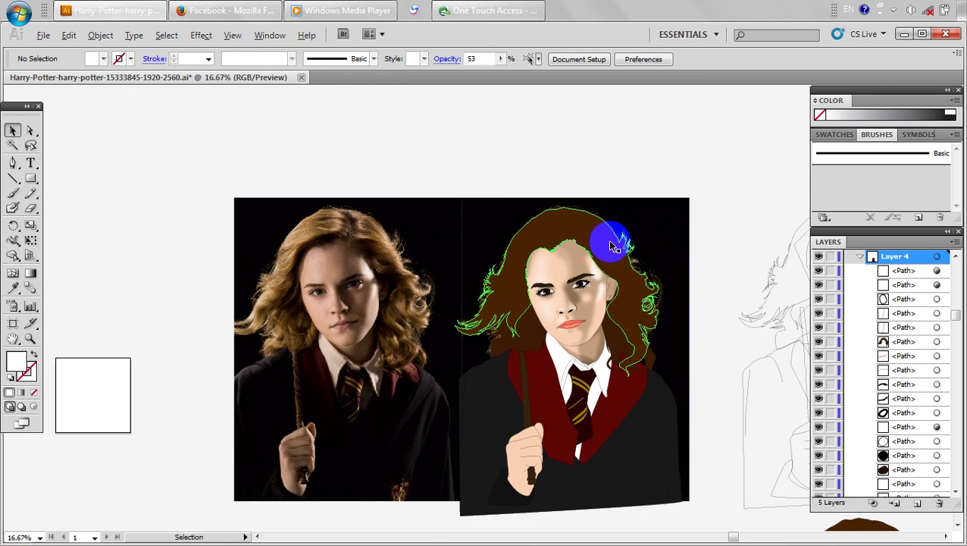
{"action": "scroll", "coordinate": [723, 205], "scroll_direction": "up", "scroll_amount": 1}
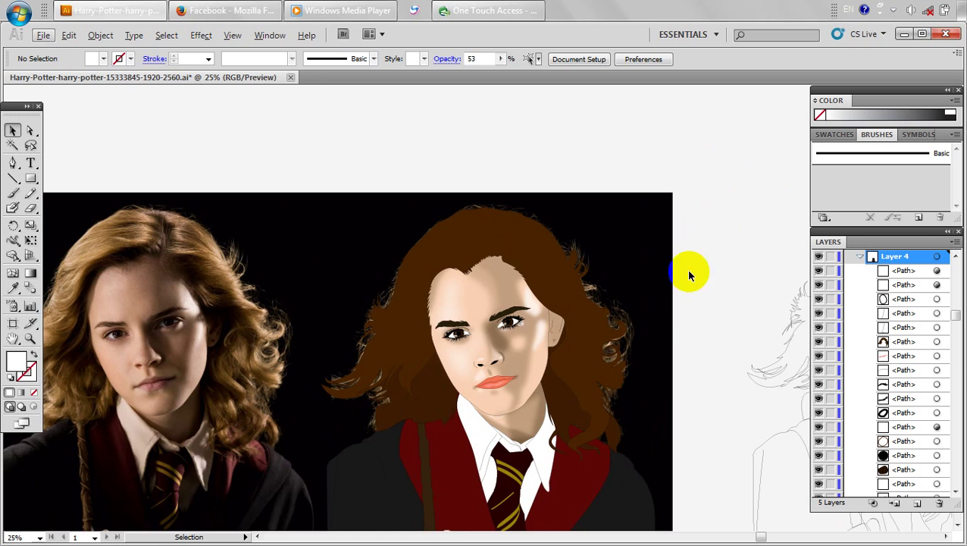
{"action": "left_click_drag", "start_coordinate": [646, 322], "coordinate": [695, 299]}
{"action": "left_click", "coordinate": [751, 203]}
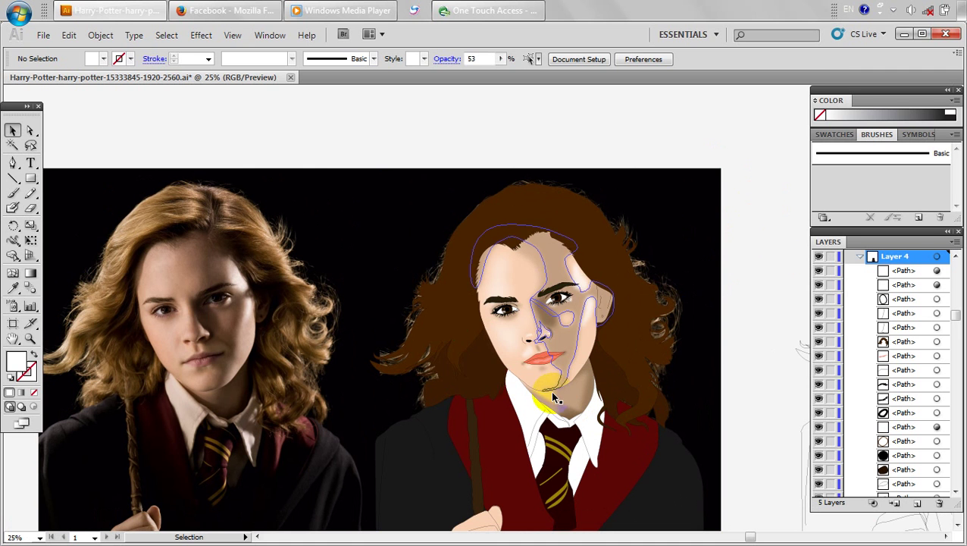
{"action": "left_click", "coordinate": [520, 384]}
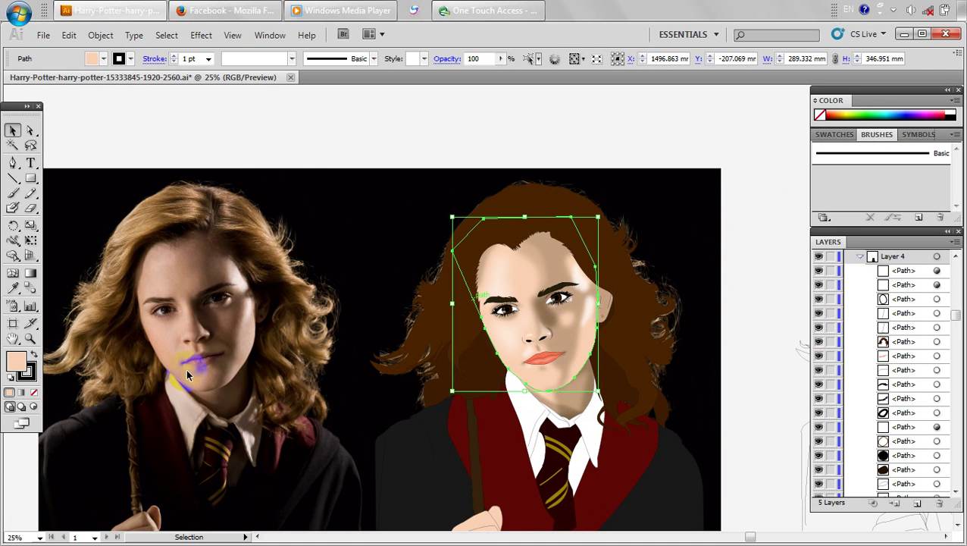
{"action": "left_click", "coordinate": [34, 391]}
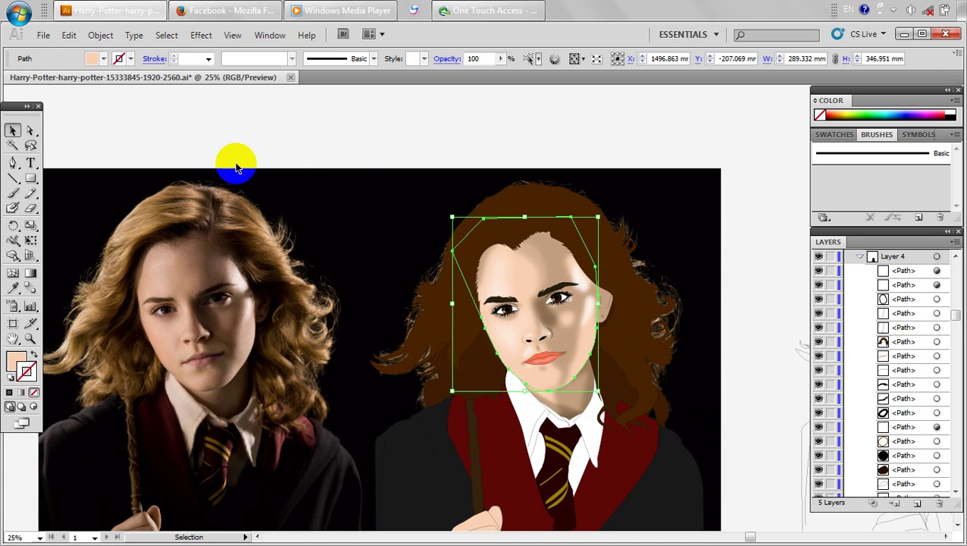
Clear the selection on the portrait and save the document.
{"action": "left_click", "coordinate": [257, 132]}
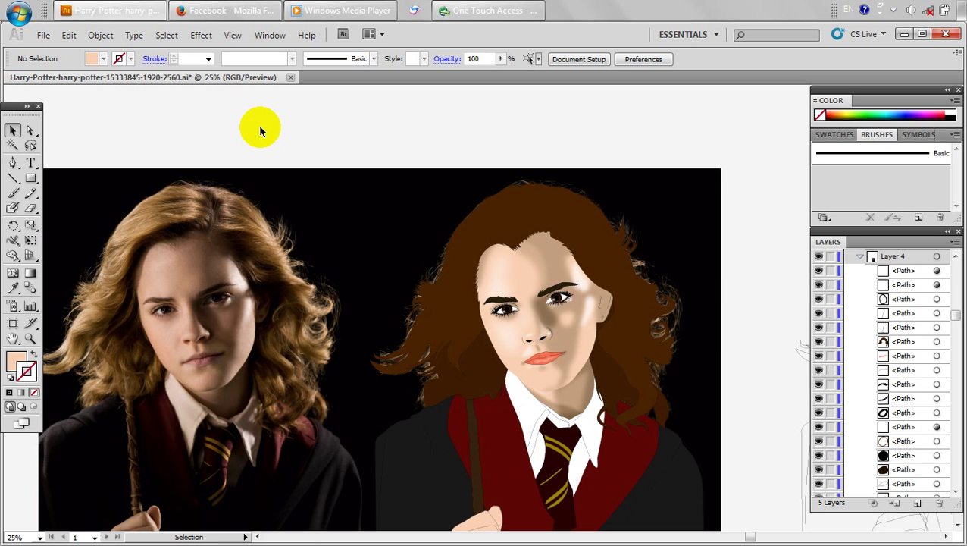
{"action": "key", "text": "ctrl"}
{"action": "key", "text": "ctrl+s"}
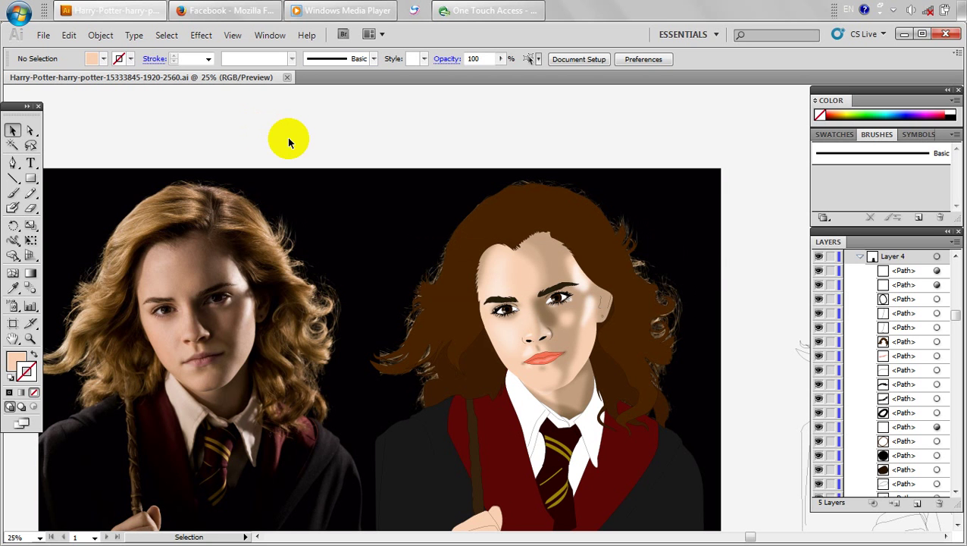
{"action": "scroll", "coordinate": [583, 386], "scroll_direction": "down", "scroll_amount": 2}
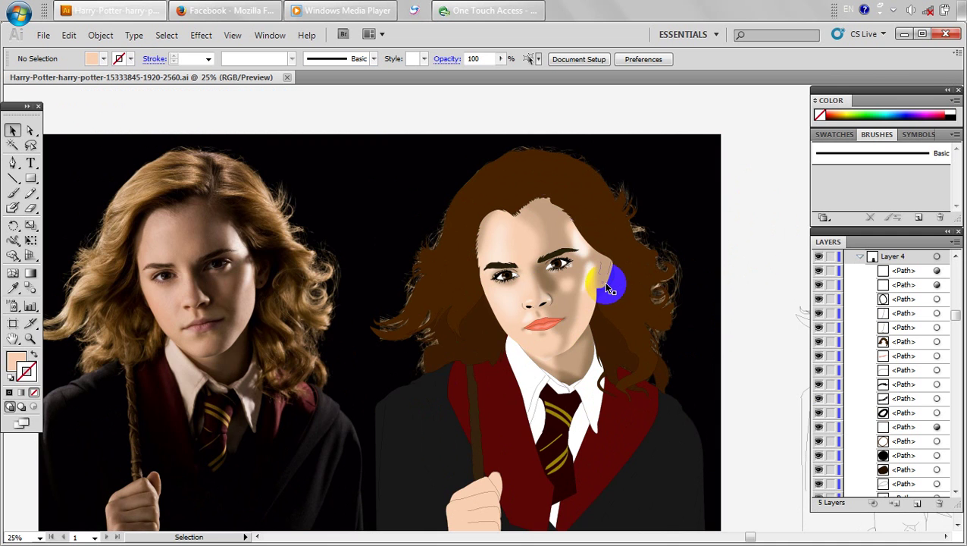
Lock the face-shading sublayer Layer 4 and select the ear shape beneath it.
{"action": "scroll", "coordinate": [606, 283], "scroll_direction": "up", "scroll_amount": 3}
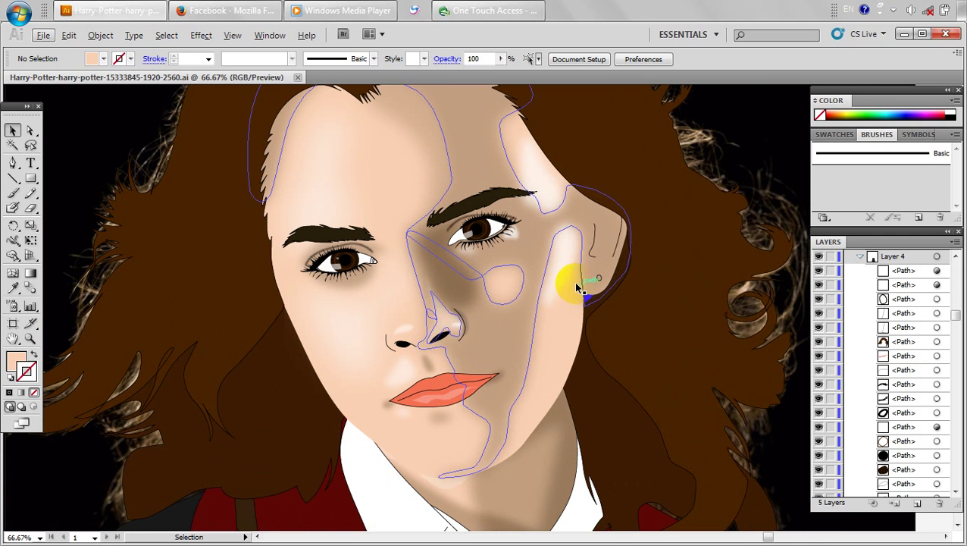
{"action": "left_click", "coordinate": [599, 292]}
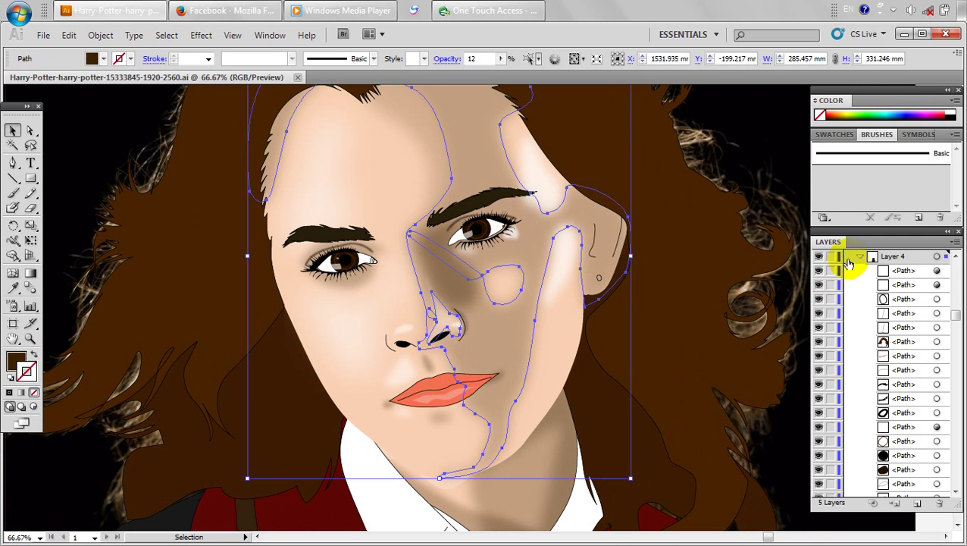
{"action": "left_click", "coordinate": [857, 261]}
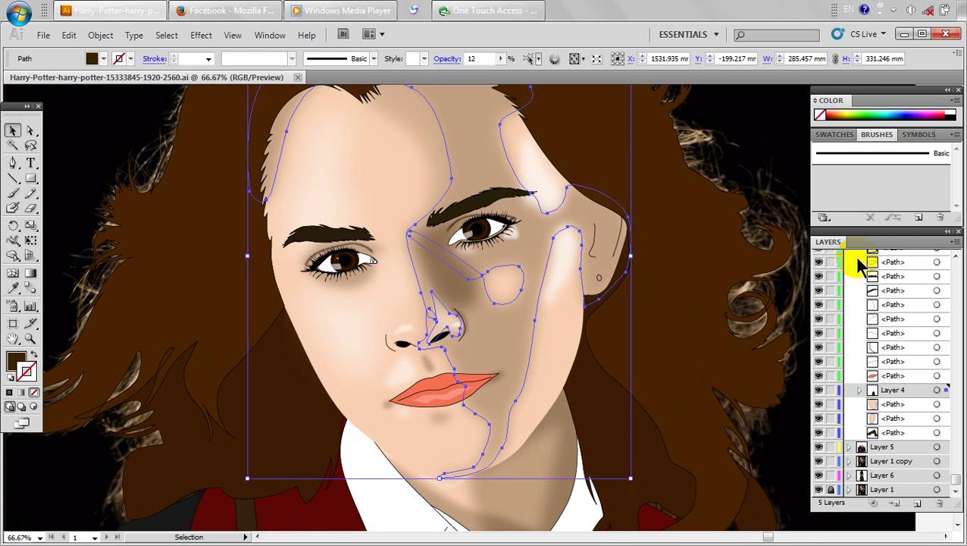
{"action": "left_click", "coordinate": [831, 390]}
{"action": "left_click", "coordinate": [611, 250]}
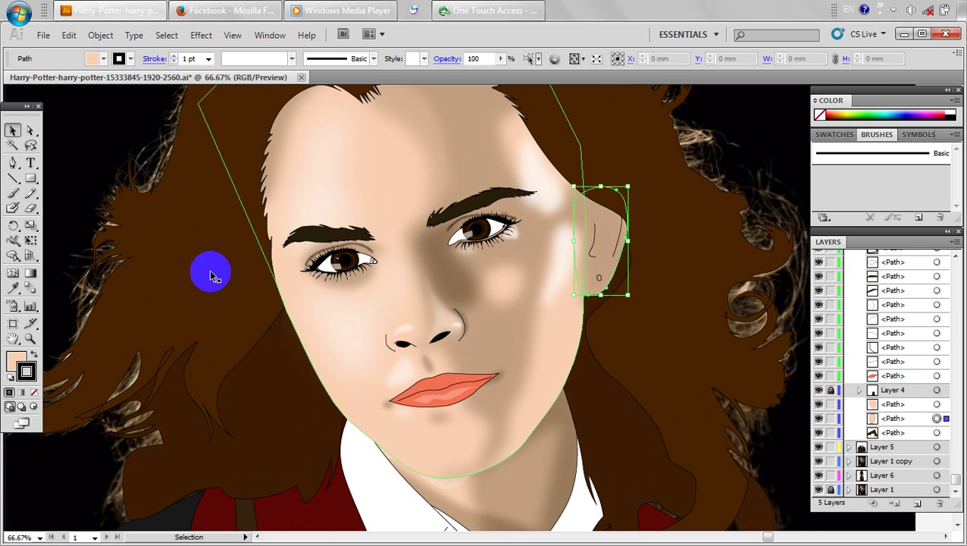
Try darker tan fill colours on the ear shape.
{"action": "double_click", "coordinate": [15, 361]}
{"action": "left_click", "coordinate": [366, 230]}
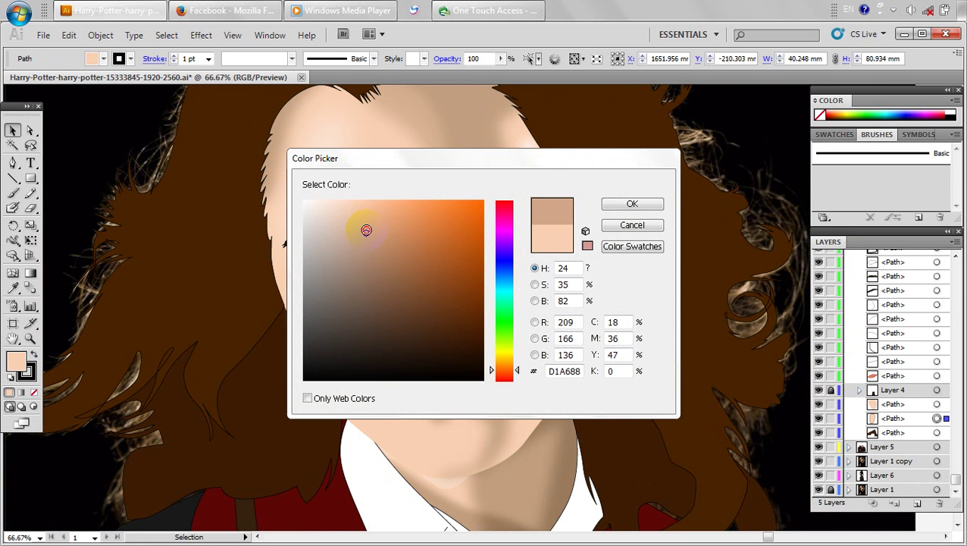
{"action": "left_click", "coordinate": [631, 211]}
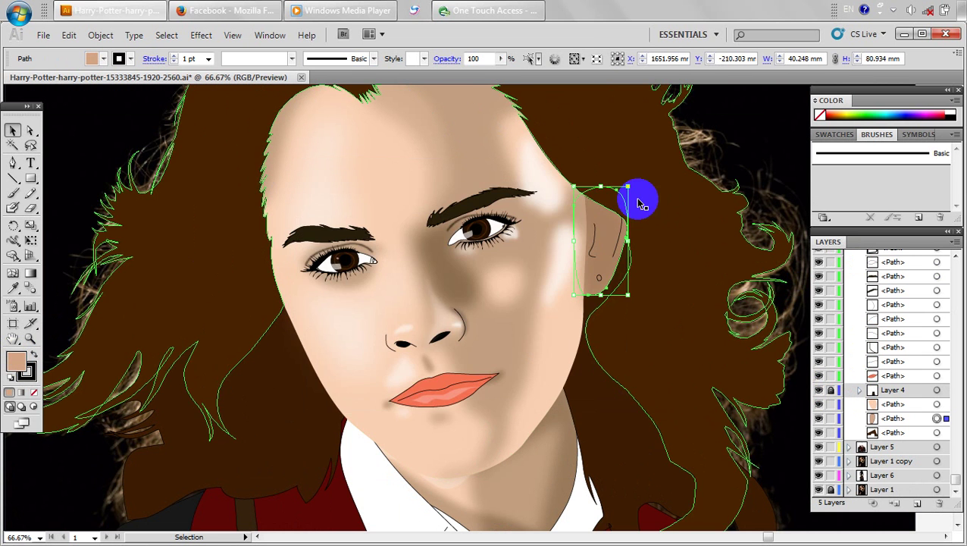
{"action": "double_click", "coordinate": [17, 363]}
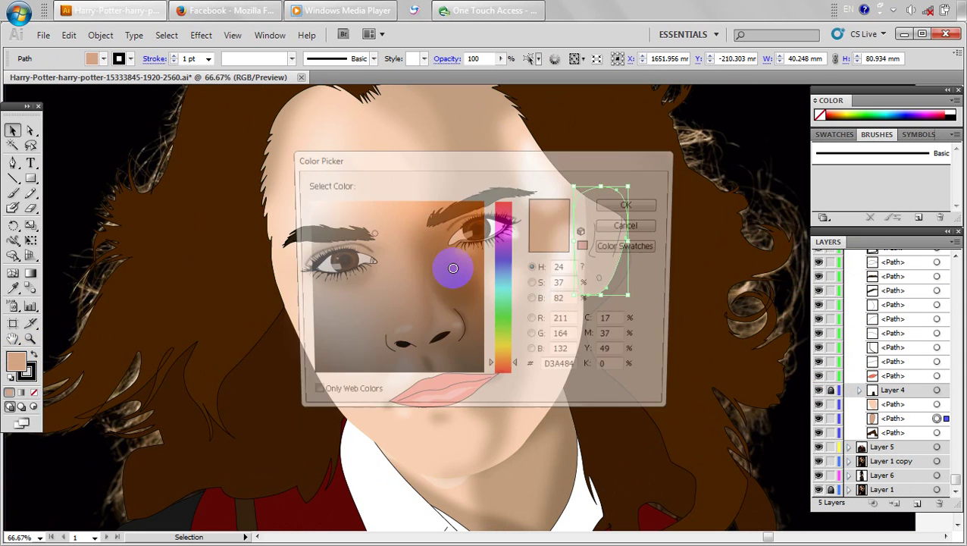
{"action": "left_click", "coordinate": [364, 221]}
{"action": "left_click", "coordinate": [623, 204]}
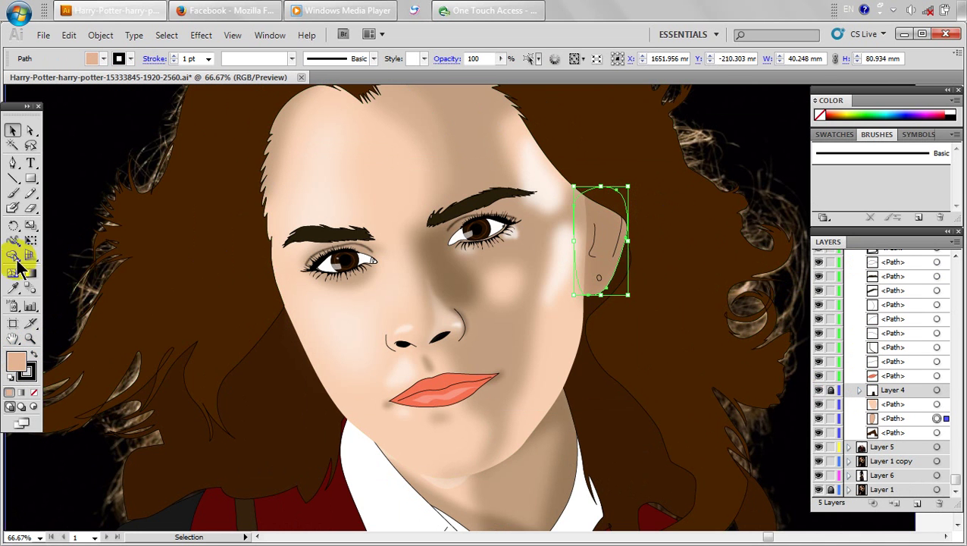
Copy the peach face base's outline-free appearance to the ear with the Eyedropper, set its fill to F2C2A0 and deselect it.
{"action": "left_click", "coordinate": [13, 288]}
{"action": "left_click", "coordinate": [549, 215]}
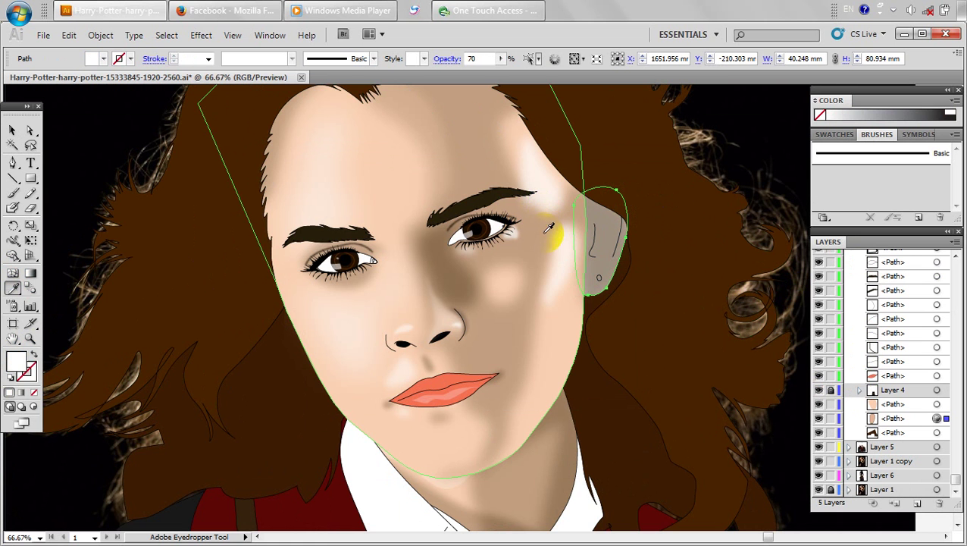
{"action": "left_click", "coordinate": [379, 427]}
{"action": "double_click", "coordinate": [24, 366]}
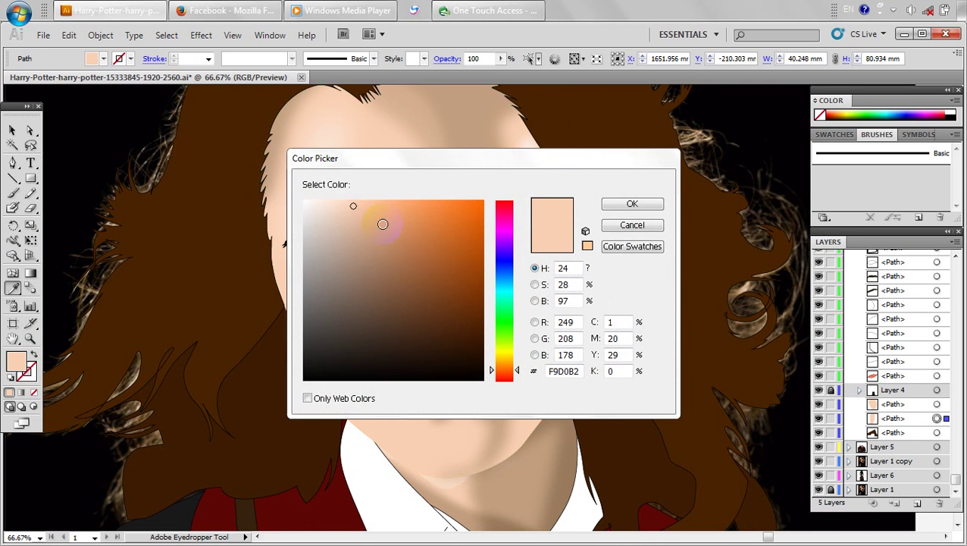
{"action": "left_click", "coordinate": [362, 208]}
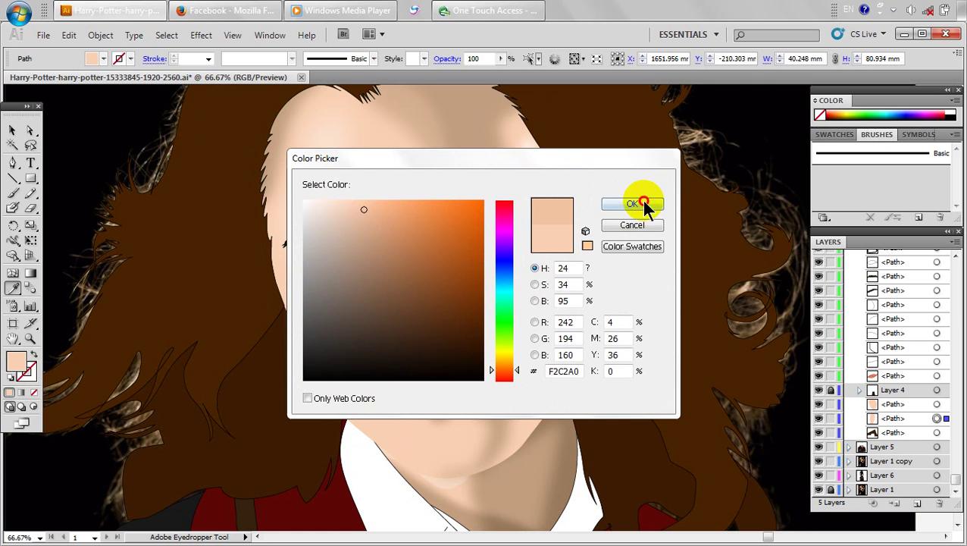
{"action": "left_click", "coordinate": [631, 204]}
{"action": "left_click", "coordinate": [14, 132]}
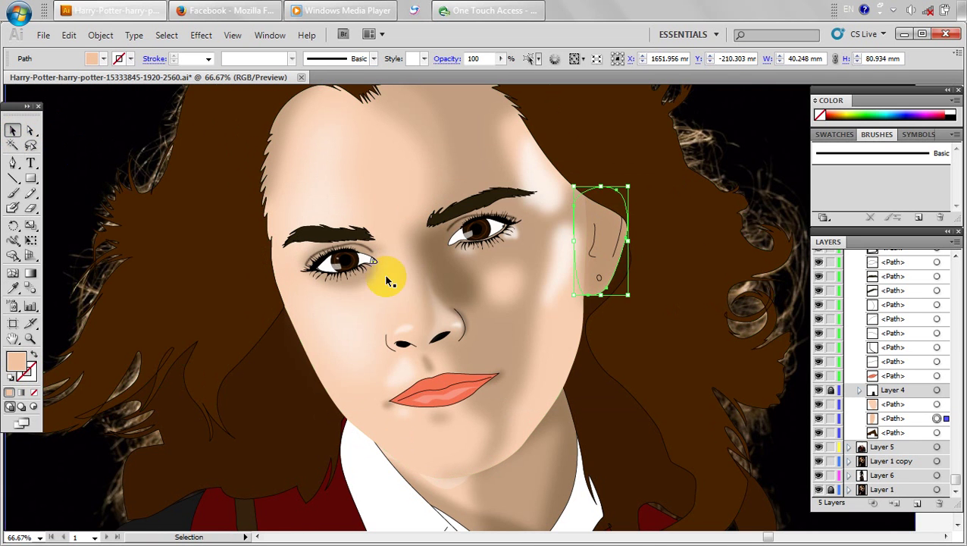
{"action": "scroll", "coordinate": [389, 274], "scroll_direction": "down", "scroll_amount": 3}
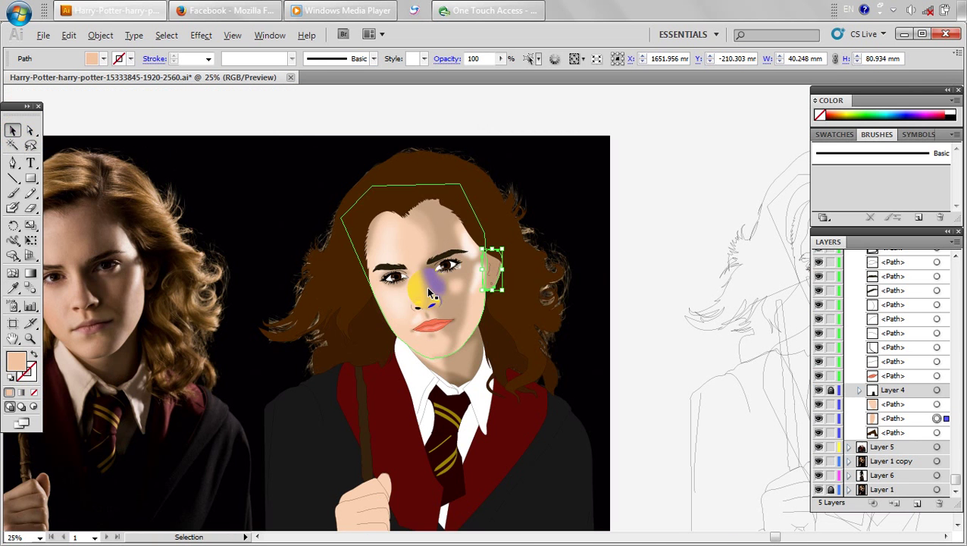
{"action": "left_click", "coordinate": [640, 205]}
{"action": "left_click_drag", "start_coordinate": [610, 300], "coordinate": [640, 288]}
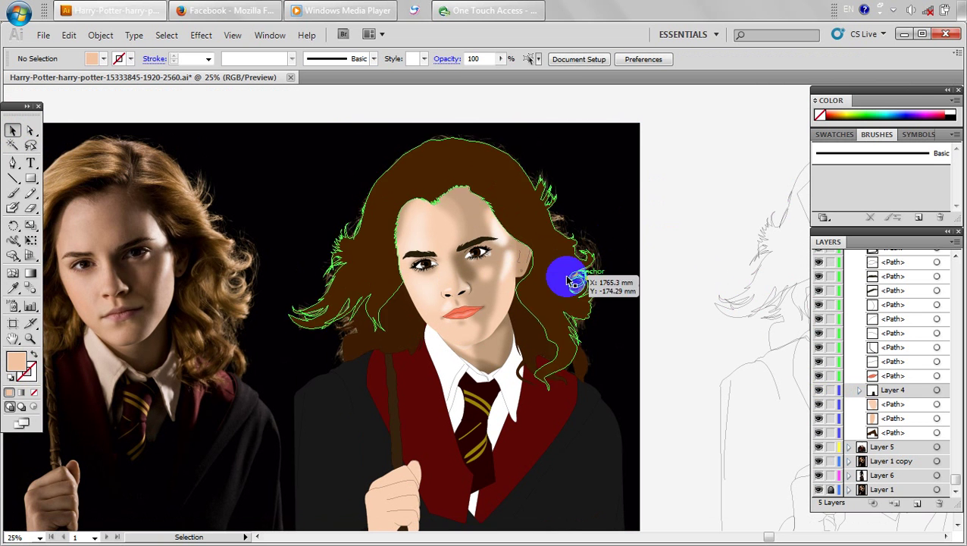
Fill the small earring on the earlobe with near-black 070300 and clear the selection.
{"action": "scroll", "coordinate": [535, 279], "scroll_direction": "up", "scroll_amount": 2}
{"action": "scroll", "coordinate": [537, 283], "scroll_direction": "down", "scroll_amount": 2}
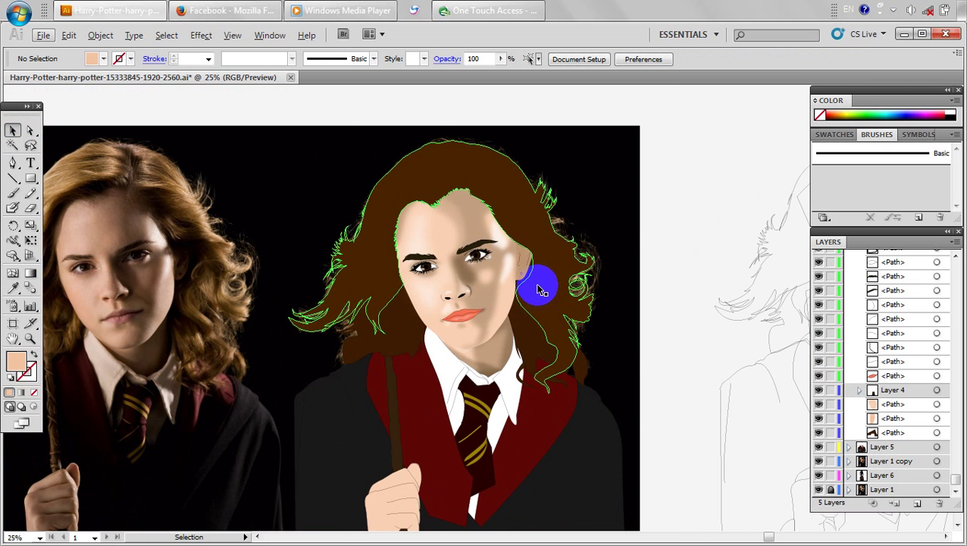
{"action": "left_click_drag", "start_coordinate": [492, 366], "coordinate": [544, 372]}
{"action": "left_click_drag", "start_coordinate": [559, 311], "coordinate": [575, 285]}
{"action": "double_click", "coordinate": [17, 362]}
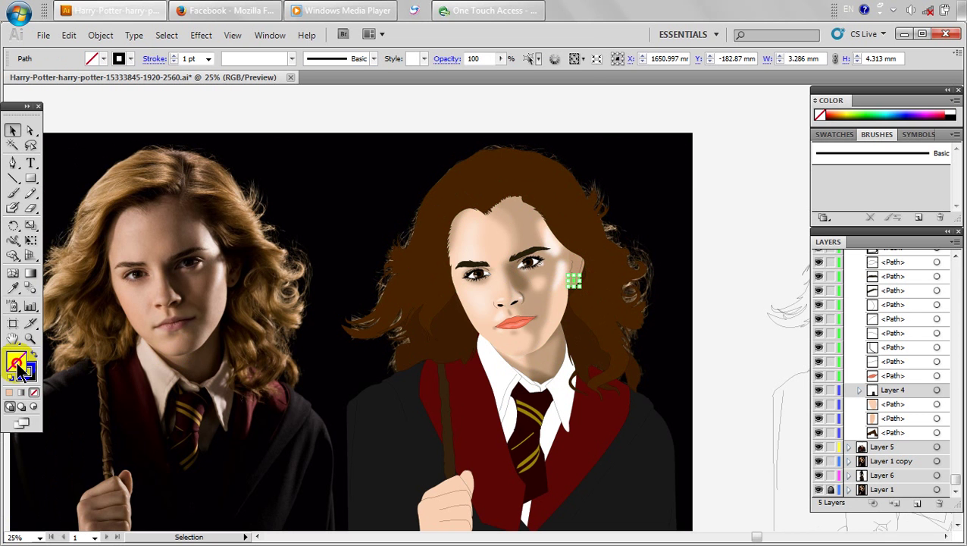
{"action": "left_click_drag", "start_coordinate": [482, 364], "coordinate": [482, 371]}
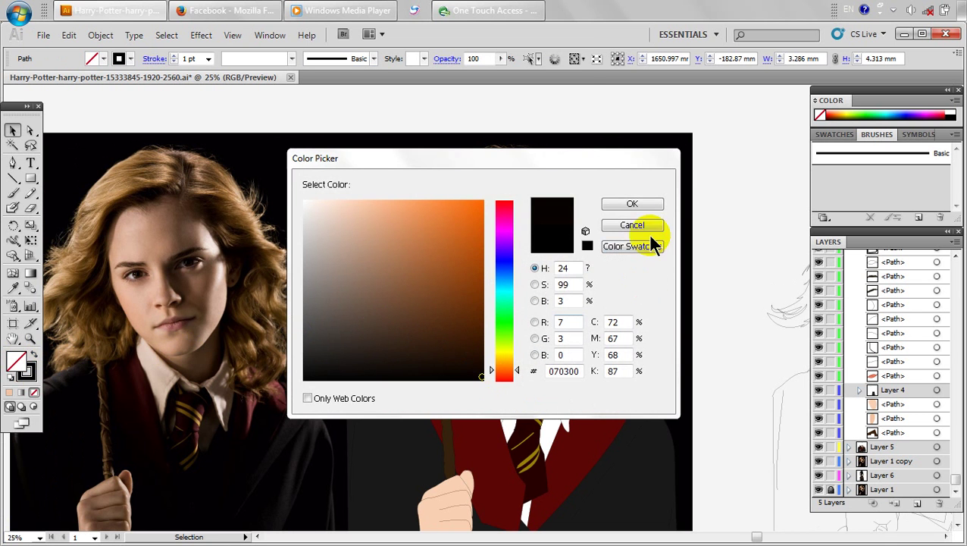
{"action": "left_click", "coordinate": [627, 202]}
{"action": "left_click", "coordinate": [747, 193]}
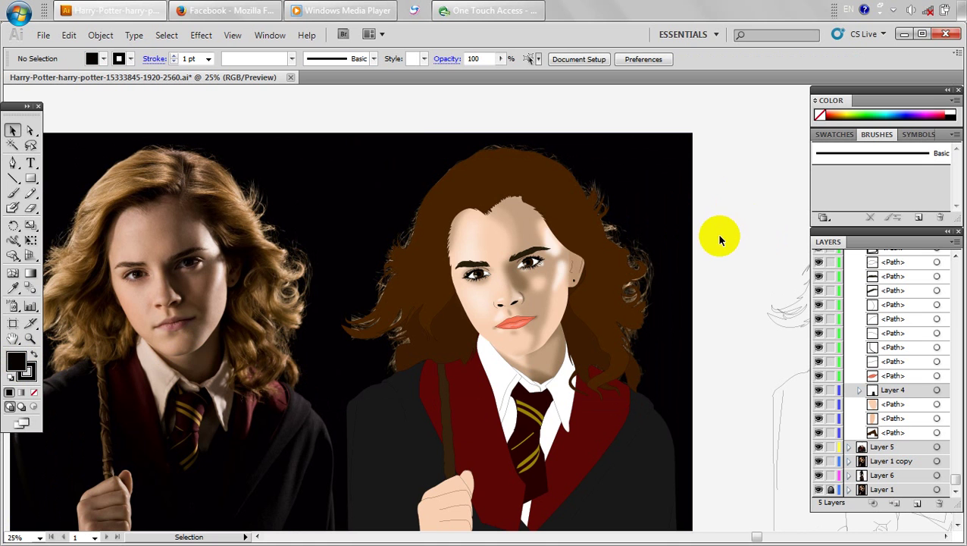
{"action": "left_click", "coordinate": [621, 309]}
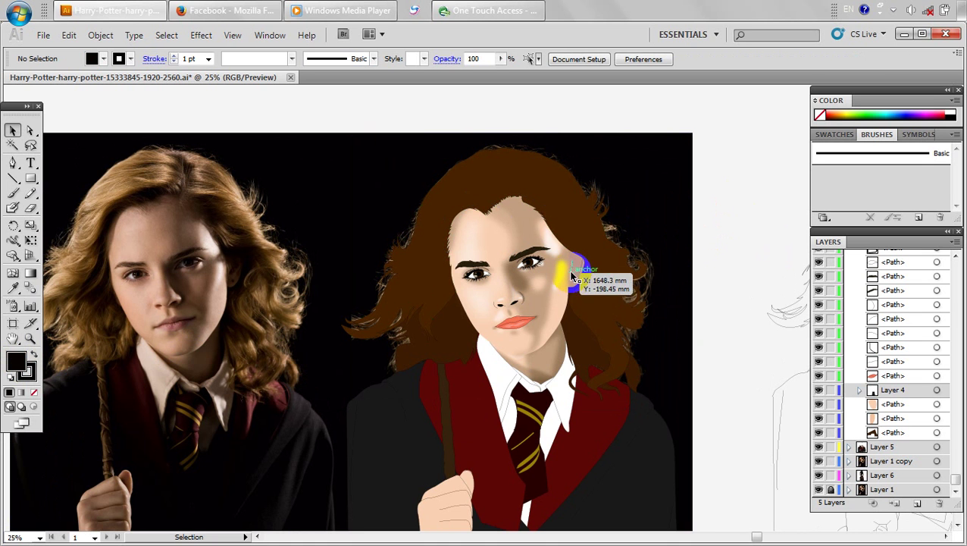
{"action": "left_click", "coordinate": [703, 248]}
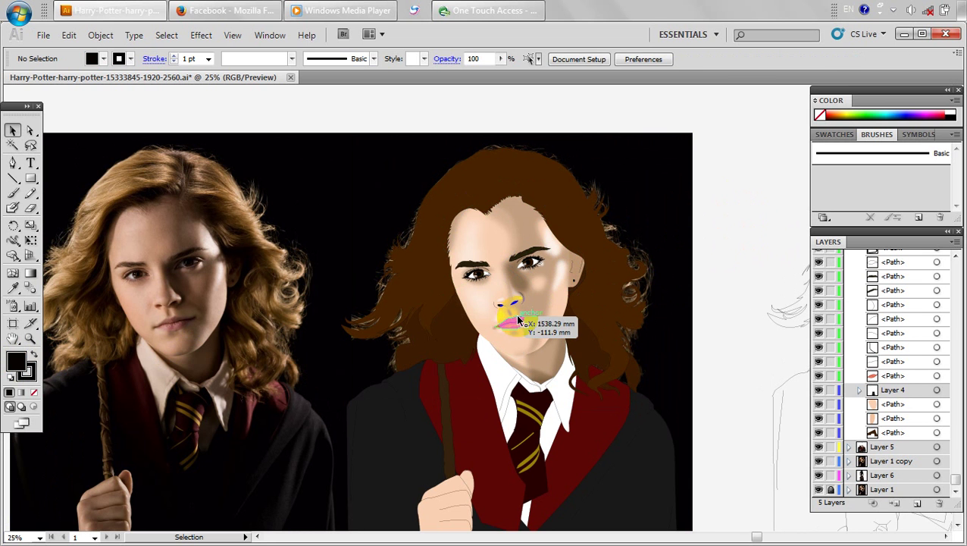
Remove the black outline stroke from the orange-red lip shape and clear the selection.
{"action": "left_click", "coordinate": [518, 318]}
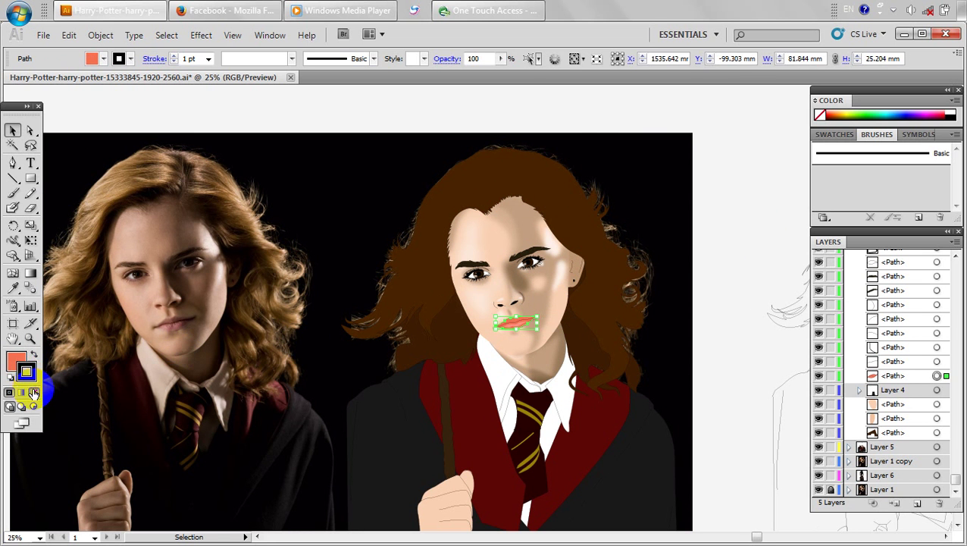
{"action": "left_click", "coordinate": [34, 391]}
{"action": "left_click", "coordinate": [162, 119]}
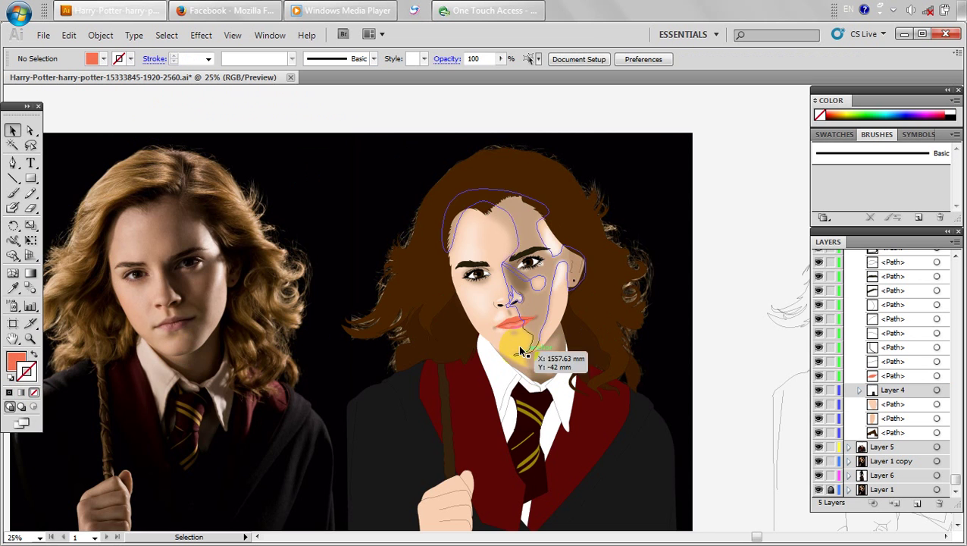
Apply a 3.8-pixel Gaussian Blur to the light highlight on the lower lip.
{"action": "scroll", "coordinate": [521, 350], "scroll_direction": "up", "scroll_amount": 3}
{"action": "left_click", "coordinate": [510, 294]}
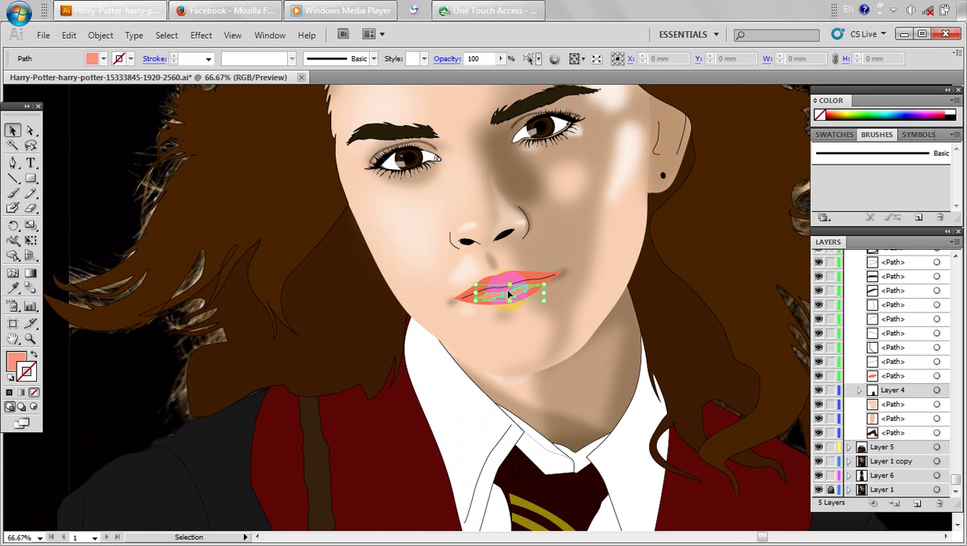
{"action": "left_click", "coordinate": [199, 35]}
{"action": "mouse_move", "coordinate": [333, 272]}
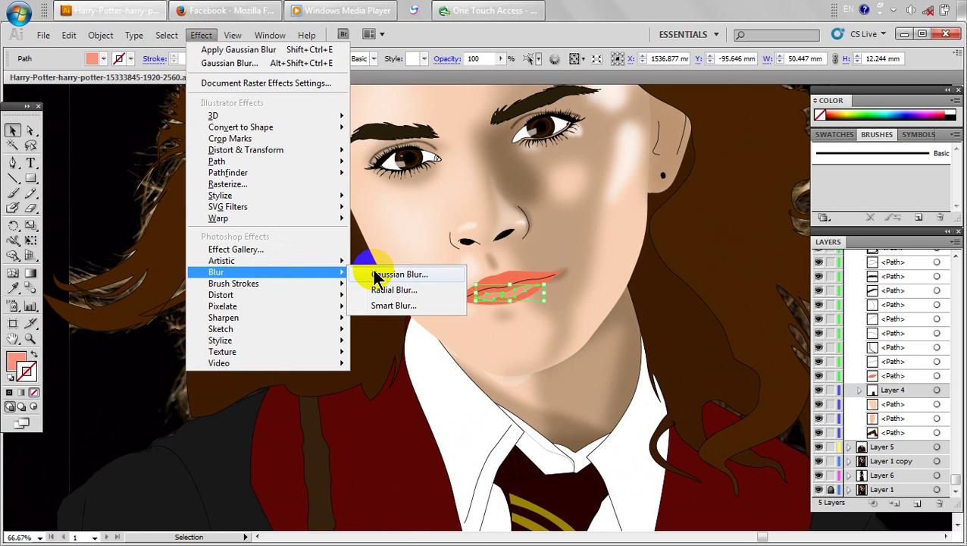
{"action": "left_click", "coordinate": [378, 274]}
{"action": "left_click", "coordinate": [520, 162]}
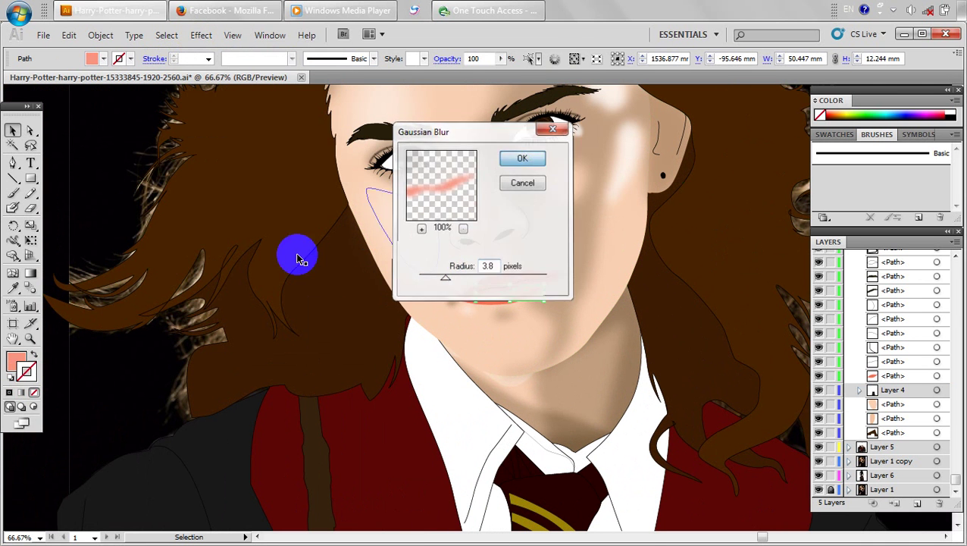
{"action": "left_click", "coordinate": [301, 259]}
{"action": "scroll", "coordinate": [382, 384], "scroll_direction": "down", "scroll_amount": 1}
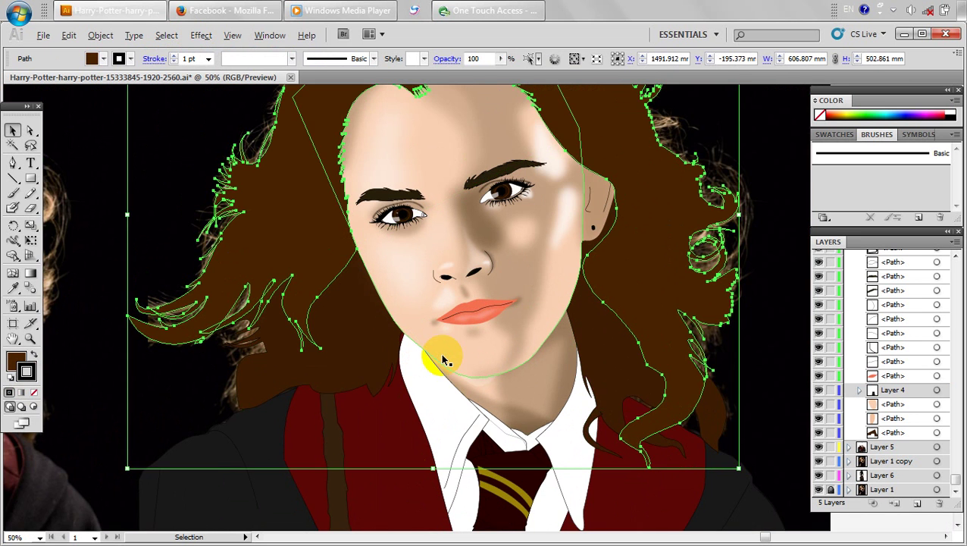
Set the stroke weight of the black line between the lips to 2 pt.
{"action": "scroll", "coordinate": [444, 349], "scroll_direction": "up", "scroll_amount": 2}
{"action": "left_click", "coordinate": [489, 280]}
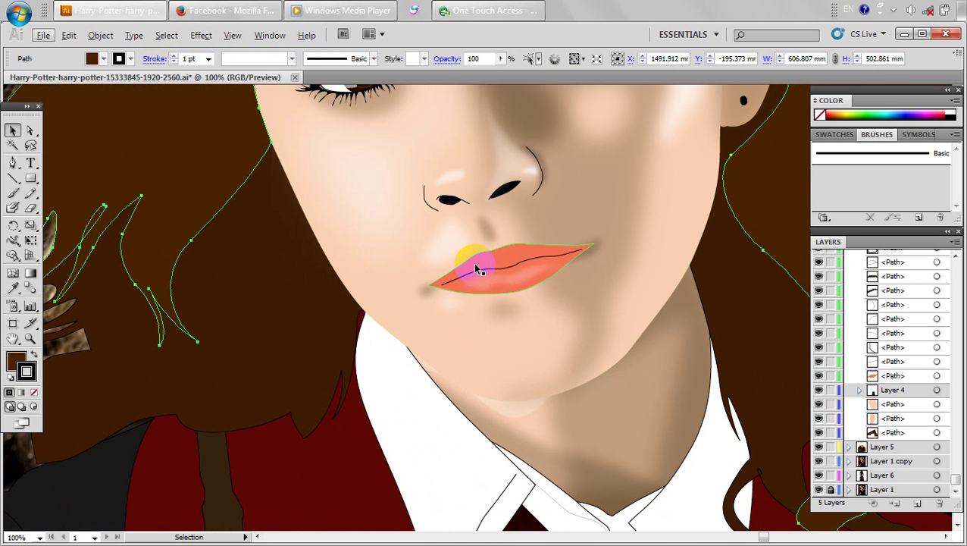
{"action": "left_click", "coordinate": [443, 286]}
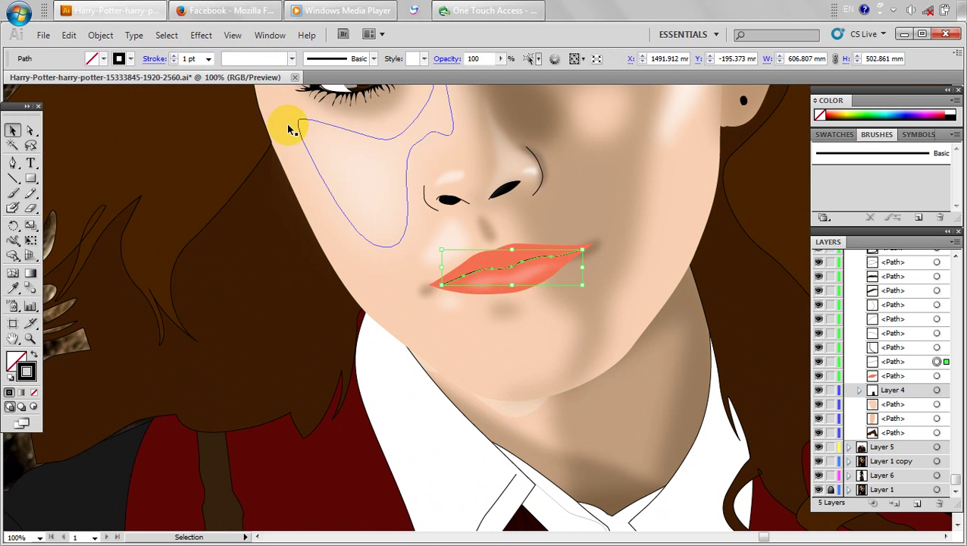
{"action": "left_click", "coordinate": [207, 59]}
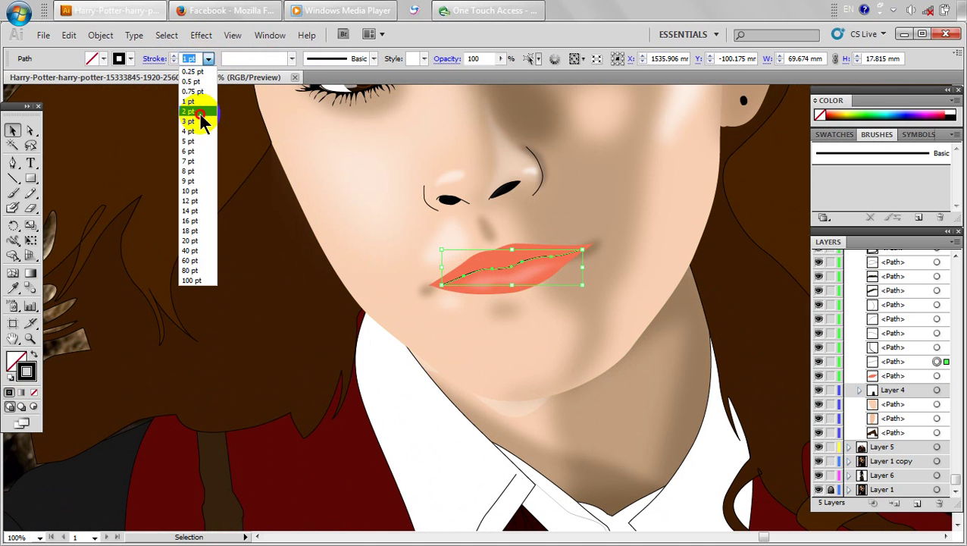
{"action": "left_click", "coordinate": [200, 113]}
Soften the line between the lips with a 2.6-pixel Gaussian Blur.
{"action": "left_click", "coordinate": [200, 36]}
{"action": "mouse_move", "coordinate": [334, 274]}
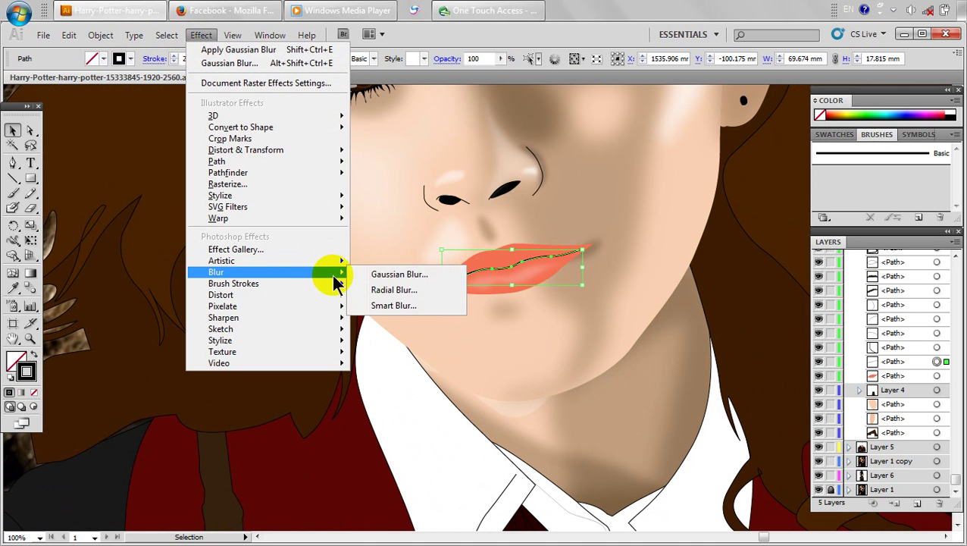
{"action": "left_click", "coordinate": [378, 274]}
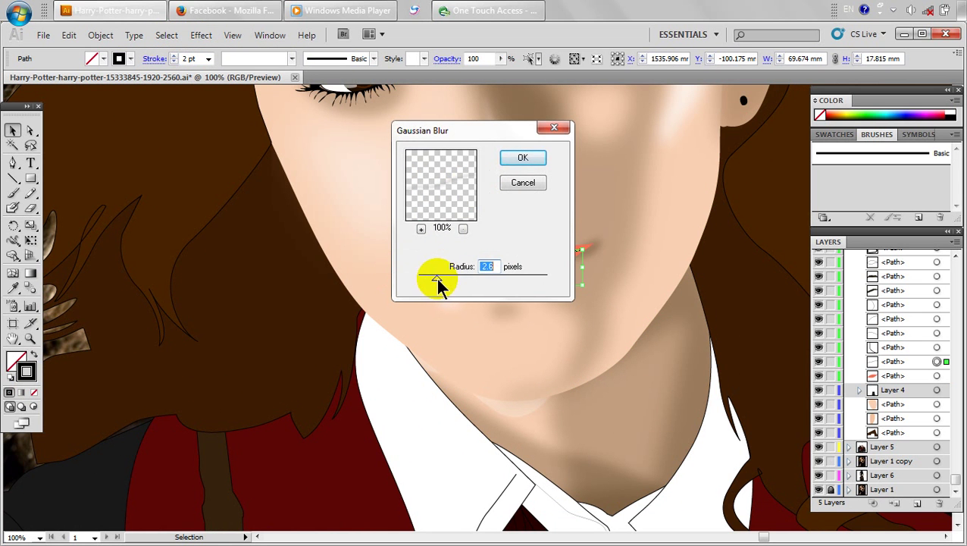
{"action": "left_click", "coordinate": [508, 158]}
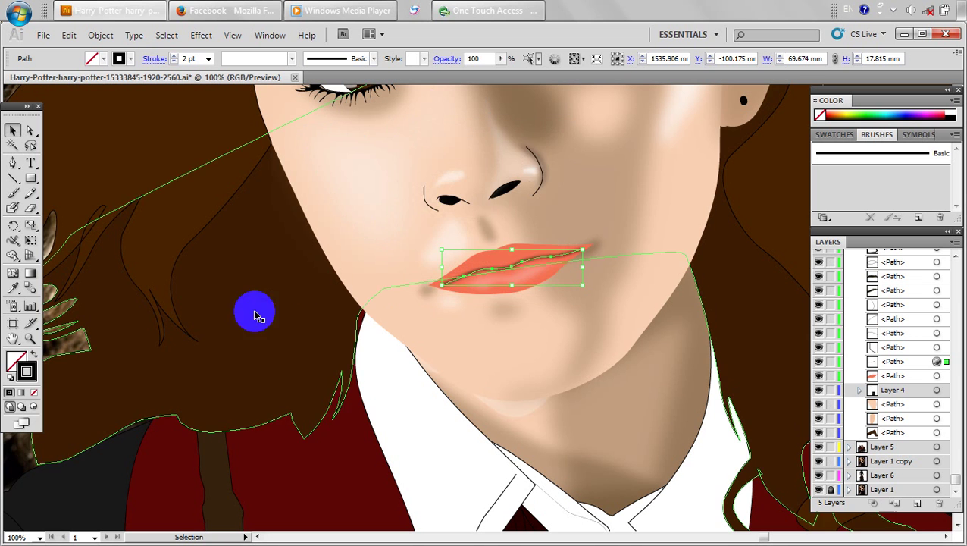
{"action": "double_click", "coordinate": [25, 375]}
{"action": "left_click", "coordinate": [504, 378]}
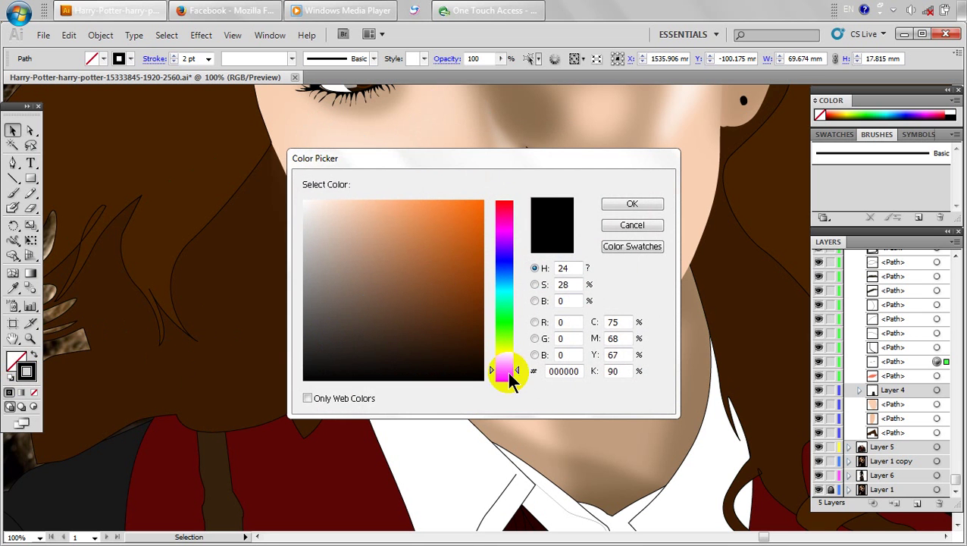
{"action": "left_click", "coordinate": [472, 304]}
{"action": "left_click_drag", "start_coordinate": [471, 304], "coordinate": [443, 285]}
{"action": "mouse_move", "coordinate": [505, 380]}
{"action": "left_mouse_down"}
{"action": "mouse_move", "coordinate": [505, 364]}
{"action": "mouse_move", "coordinate": [513, 378]}
{"action": "left_mouse_up"}
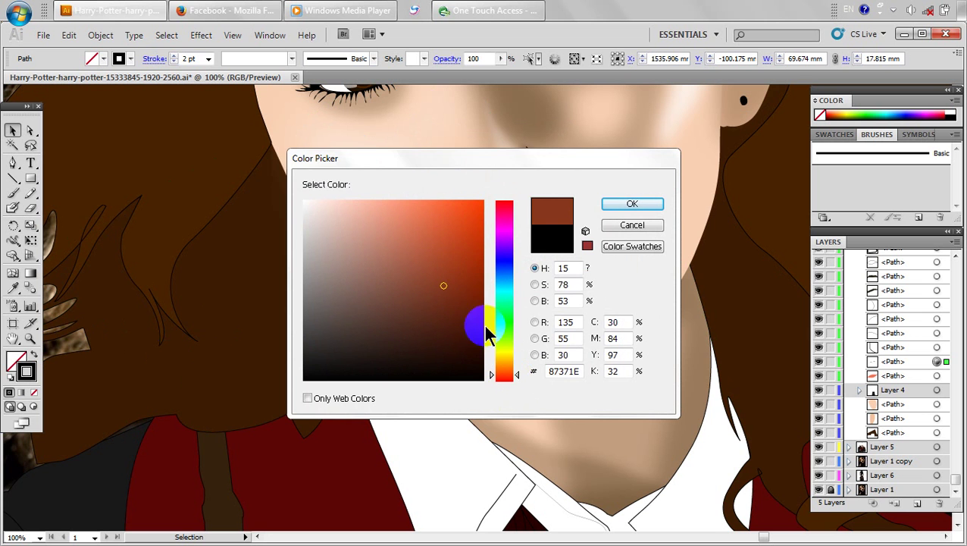
{"action": "mouse_move", "coordinate": [480, 306]}
{"action": "left_mouse_down"}
{"action": "mouse_move", "coordinate": [487, 285]}
{"action": "mouse_move", "coordinate": [487, 298]}
{"action": "left_mouse_up"}
{"action": "left_click", "coordinate": [636, 206]}
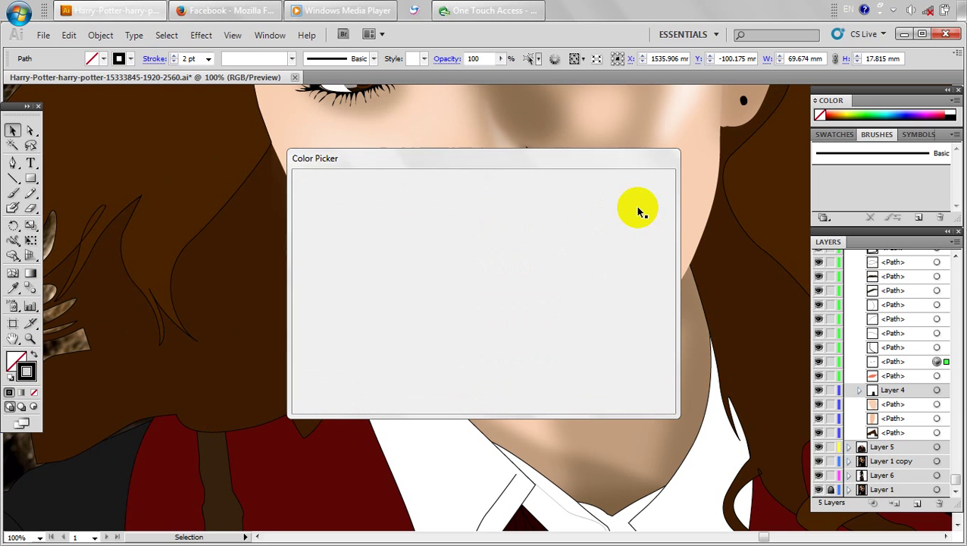
{"action": "left_click", "coordinate": [637, 217]}
{"action": "left_click", "coordinate": [516, 264]}
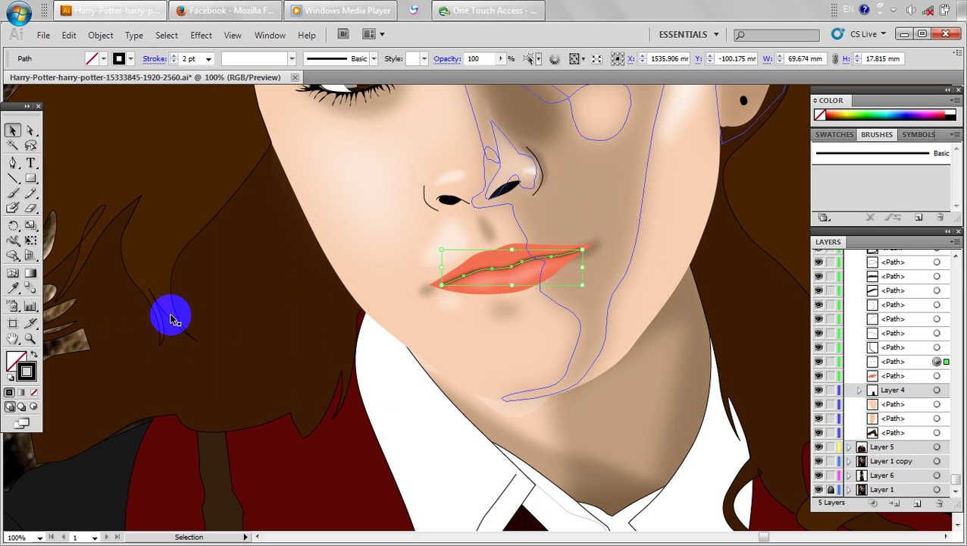
Recolour the black line between the lips to dark red 5B0101 and compare the portrait with the reference photo.
{"action": "left_click", "coordinate": [22, 371]}
{"action": "left_click", "coordinate": [503, 379]}
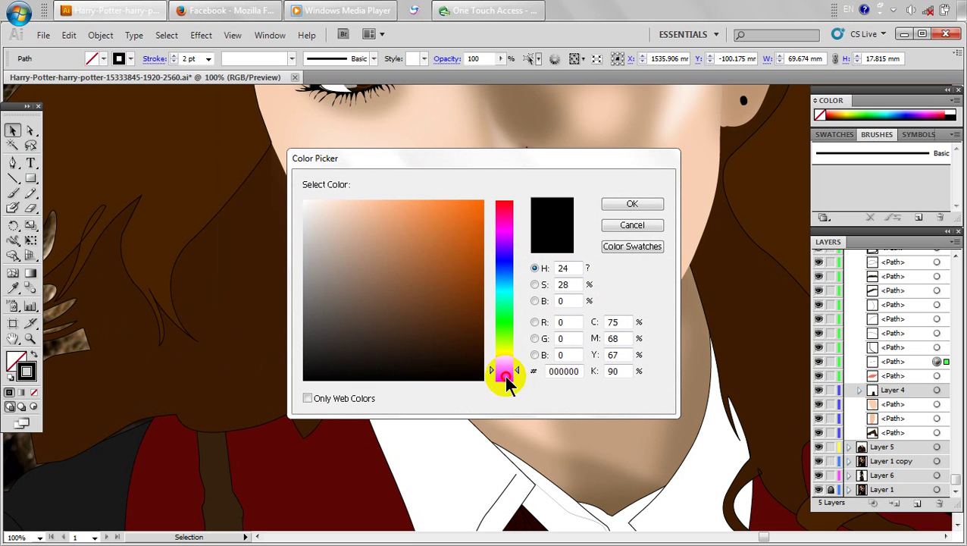
{"action": "left_click", "coordinate": [480, 315]}
{"action": "left_click", "coordinate": [632, 204]}
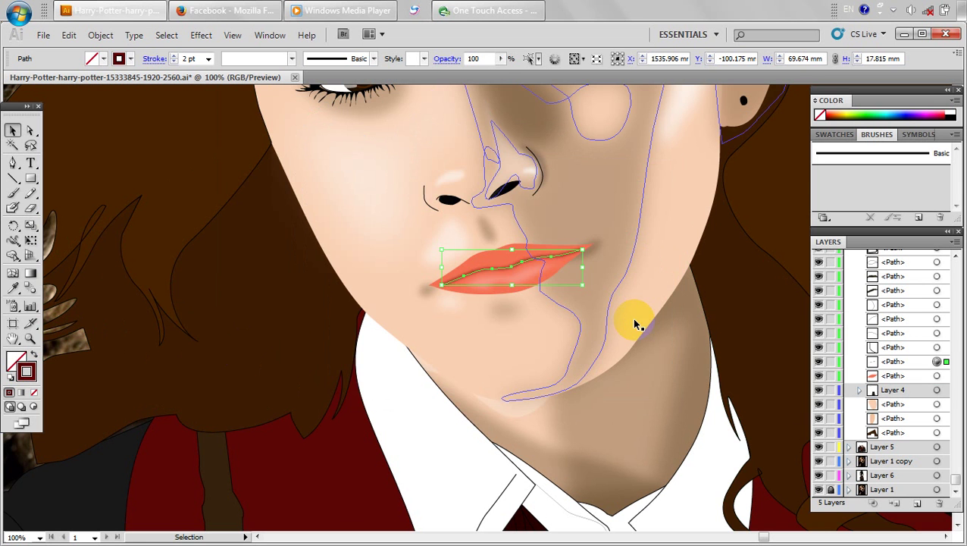
{"action": "left_click", "coordinate": [637, 324]}
{"action": "scroll", "coordinate": [637, 326], "scroll_direction": "down", "scroll_amount": 2}
{"action": "scroll", "coordinate": [659, 349], "scroll_direction": "down", "scroll_amount": 2}
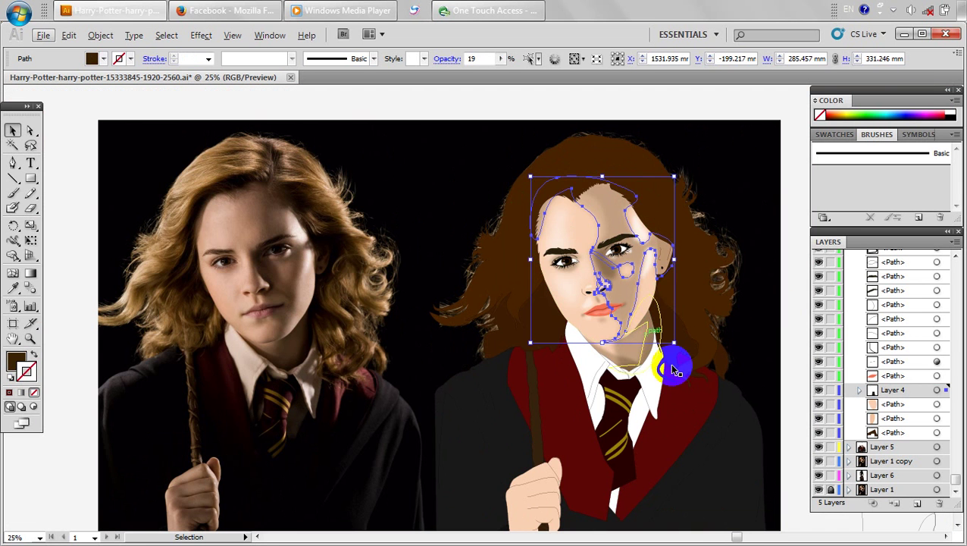
{"action": "left_click", "coordinate": [781, 225]}
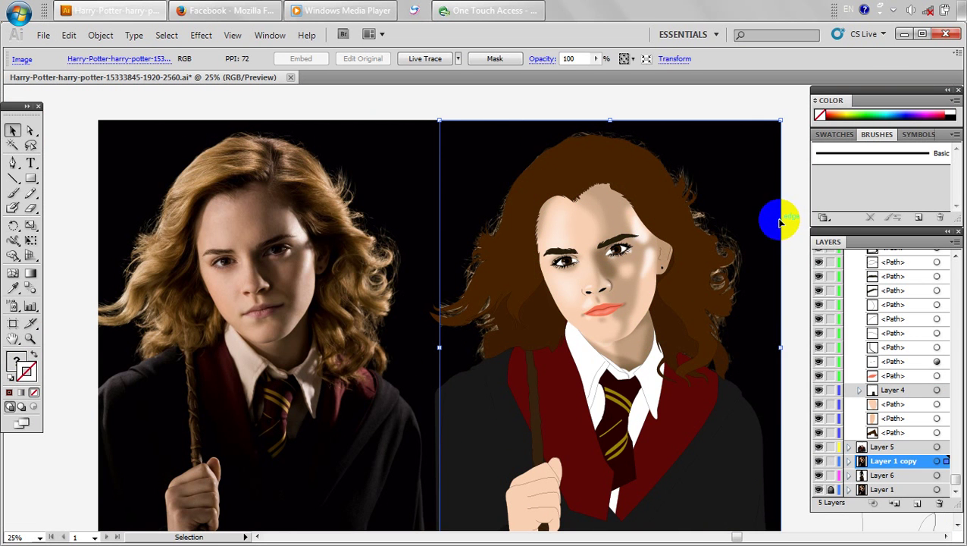
Change the orange-red lip shape's fill to a softer salmon pink.
{"action": "scroll", "coordinate": [601, 331], "scroll_direction": "up", "scroll_amount": 2}
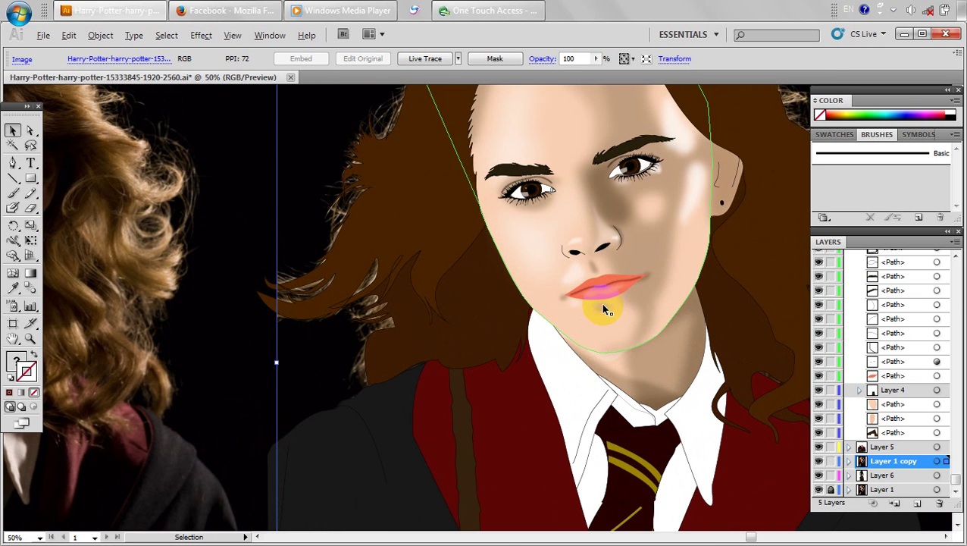
{"action": "left_click", "coordinate": [609, 278]}
{"action": "scroll", "coordinate": [491, 355], "scroll_direction": "down", "scroll_amount": 1}
{"action": "left_click_drag", "start_coordinate": [491, 355], "coordinate": [542, 332]}
{"action": "double_click", "coordinate": [14, 363]}
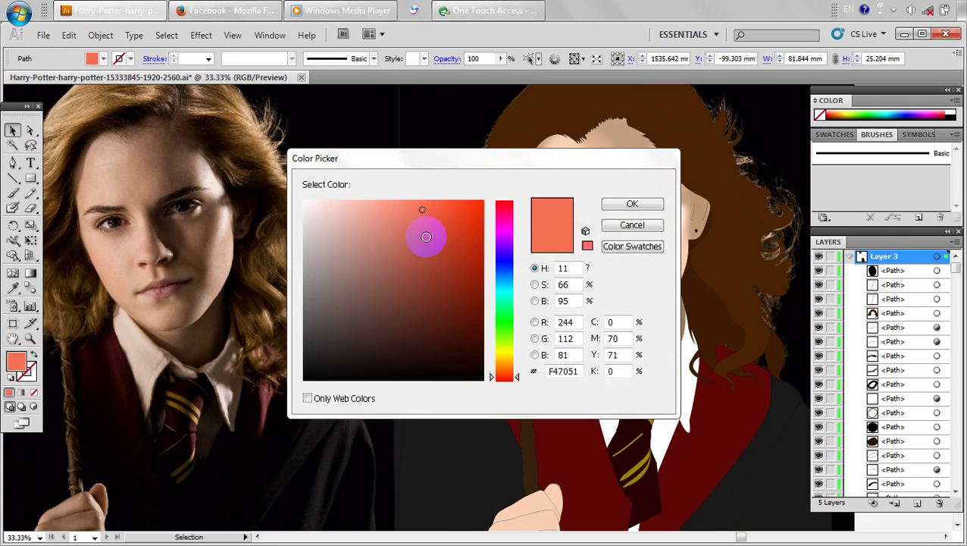
{"action": "left_click_drag", "start_coordinate": [406, 217], "coordinate": [389, 216]}
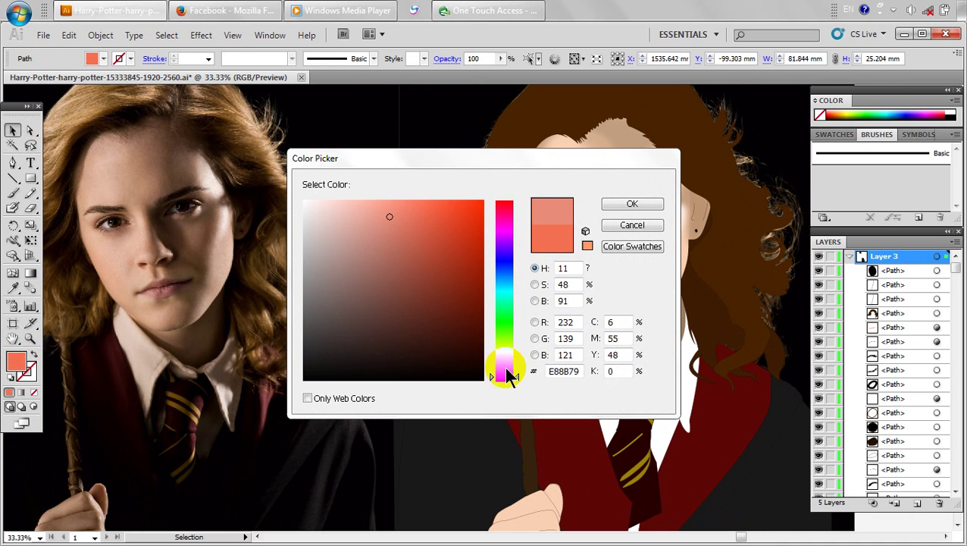
{"action": "left_click_drag", "start_coordinate": [507, 379], "coordinate": [511, 384]}
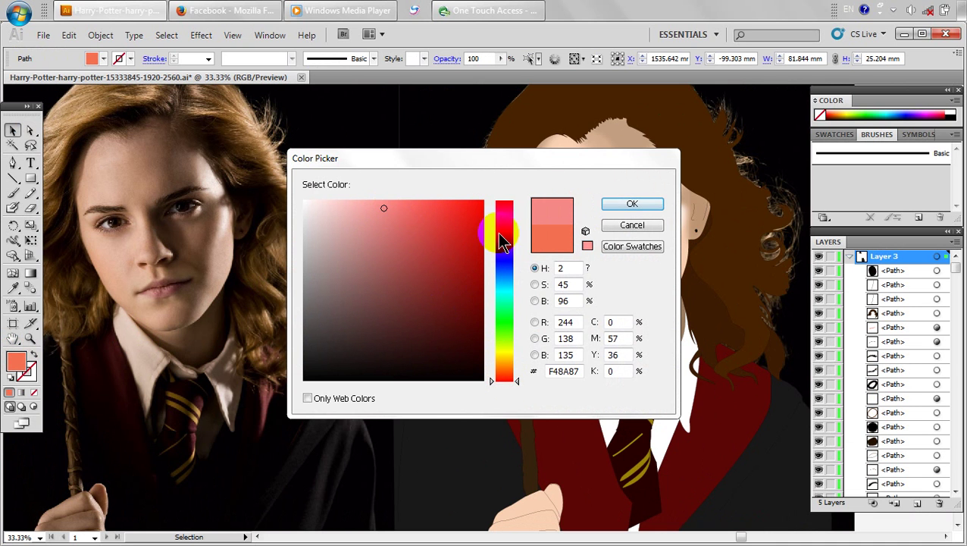
{"action": "left_click", "coordinate": [619, 211]}
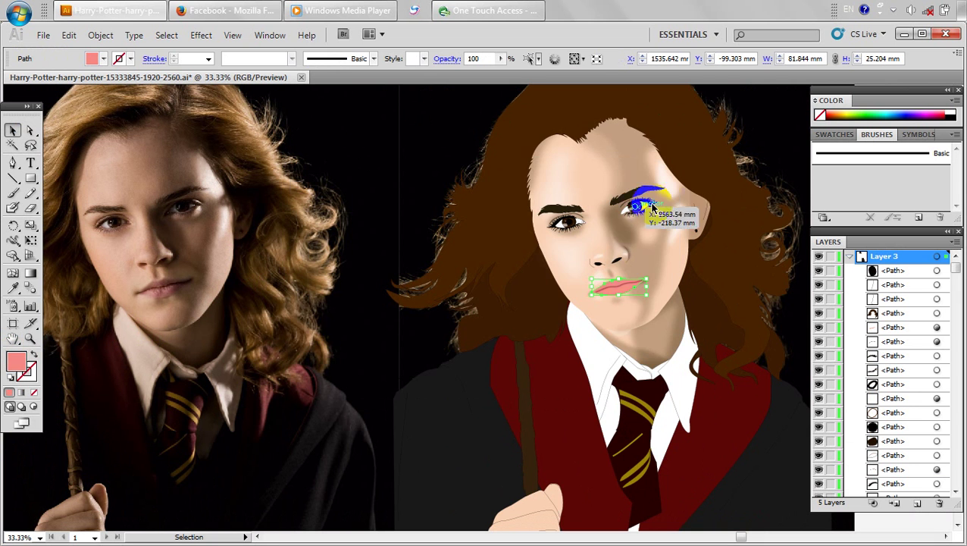
{"action": "double_click", "coordinate": [16, 364]}
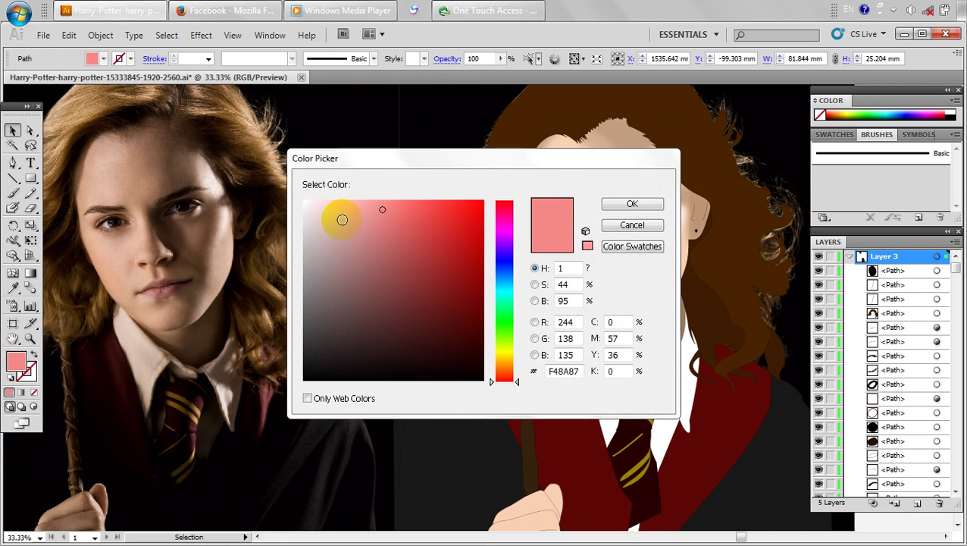
{"action": "left_click", "coordinate": [629, 203]}
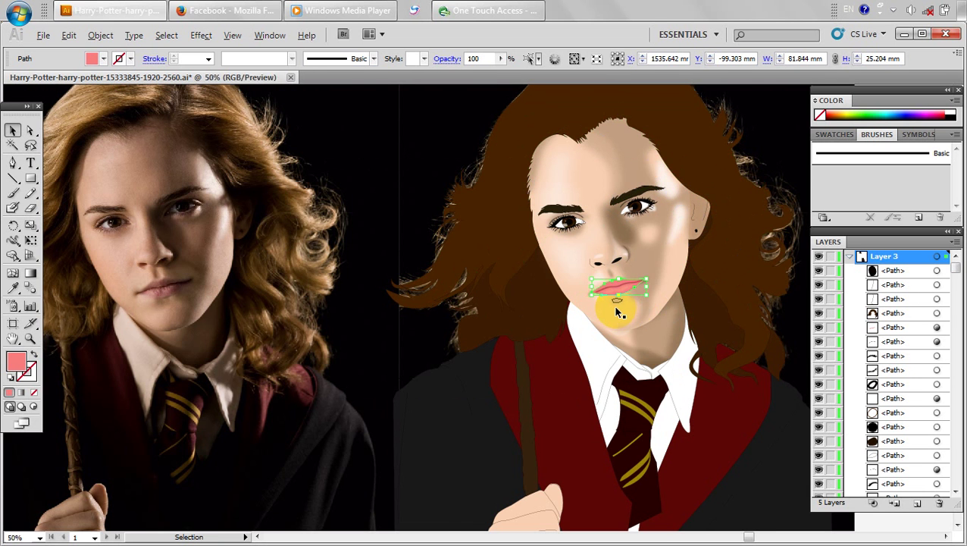
Set the stroke weight of the line between the lips to 1 pt and clear the selection.
{"action": "scroll", "coordinate": [618, 313], "scroll_direction": "up", "scroll_amount": 1}
{"action": "left_click", "coordinate": [609, 263]}
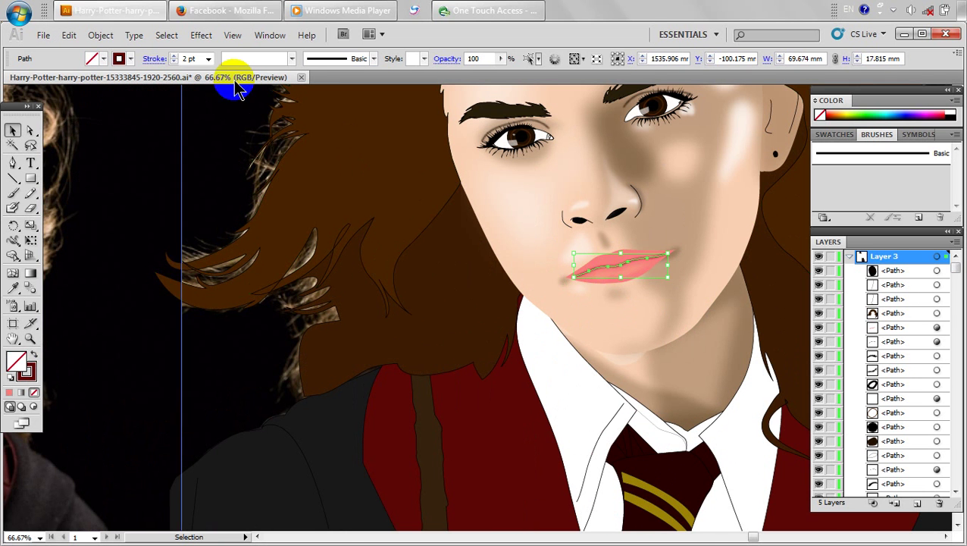
{"action": "left_click", "coordinate": [209, 59]}
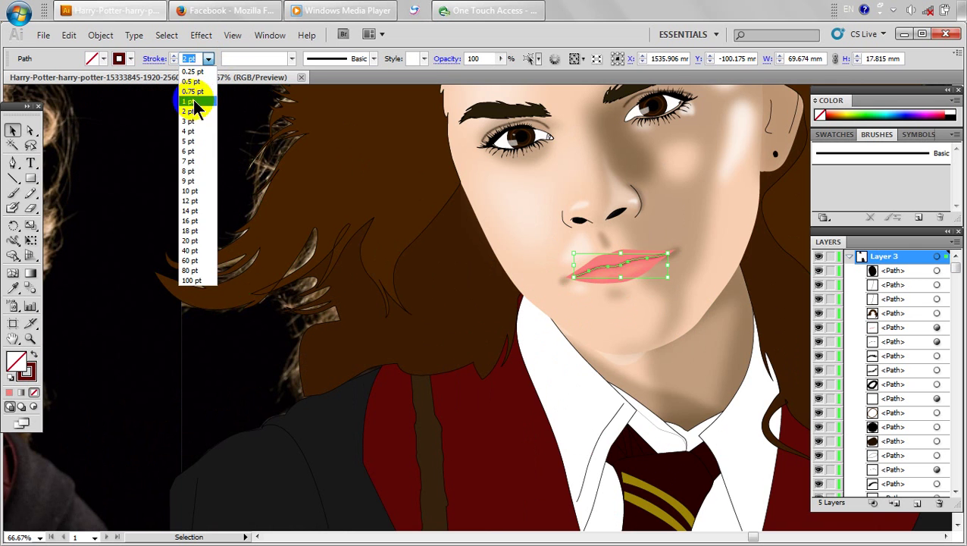
{"action": "left_click", "coordinate": [193, 102]}
{"action": "left_click", "coordinate": [134, 220]}
Darken the stroke colour of the line between the lips to a deeper red and compare with the photo.
{"action": "scroll", "coordinate": [179, 309], "scroll_direction": "down", "scroll_amount": 2}
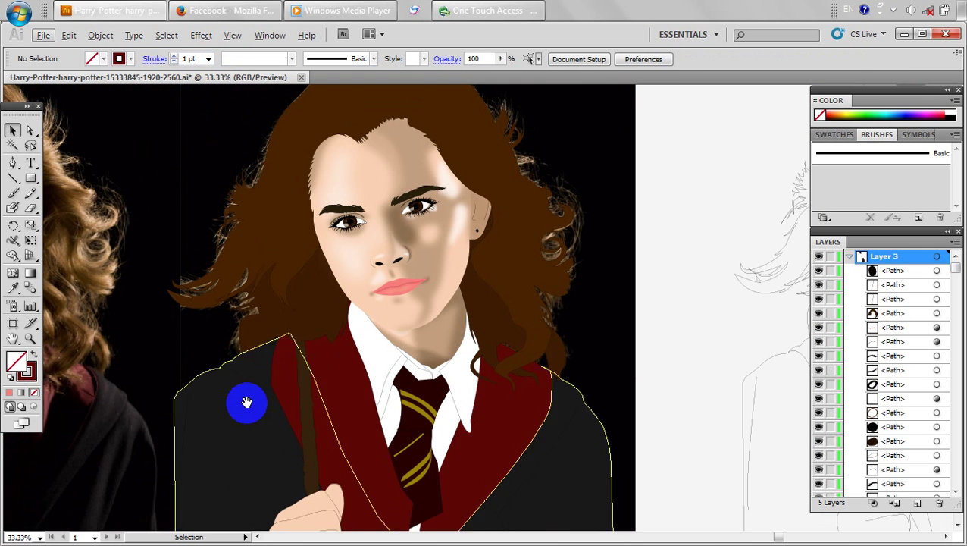
{"action": "left_click_drag", "start_coordinate": [246, 401], "coordinate": [313, 389]}
{"action": "left_click", "coordinate": [467, 275]}
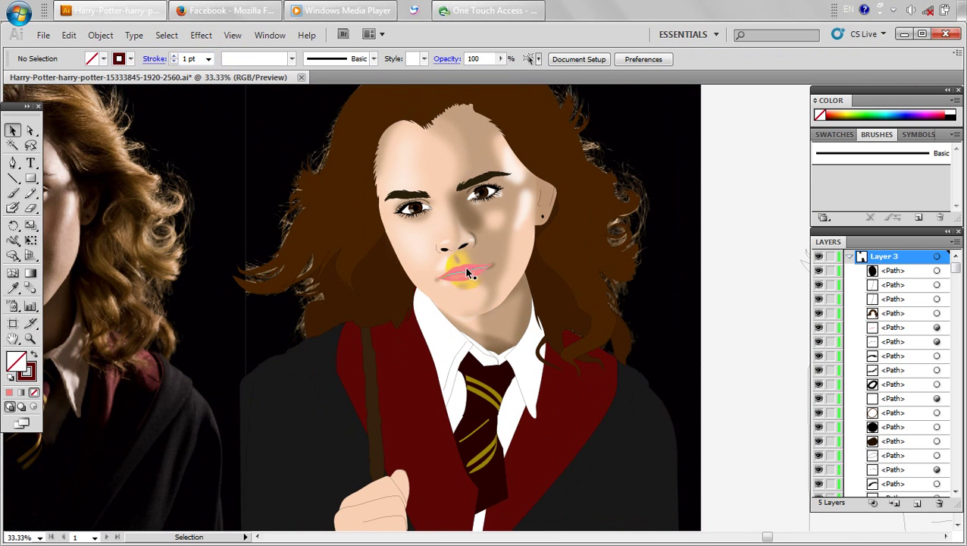
{"action": "double_click", "coordinate": [29, 377]}
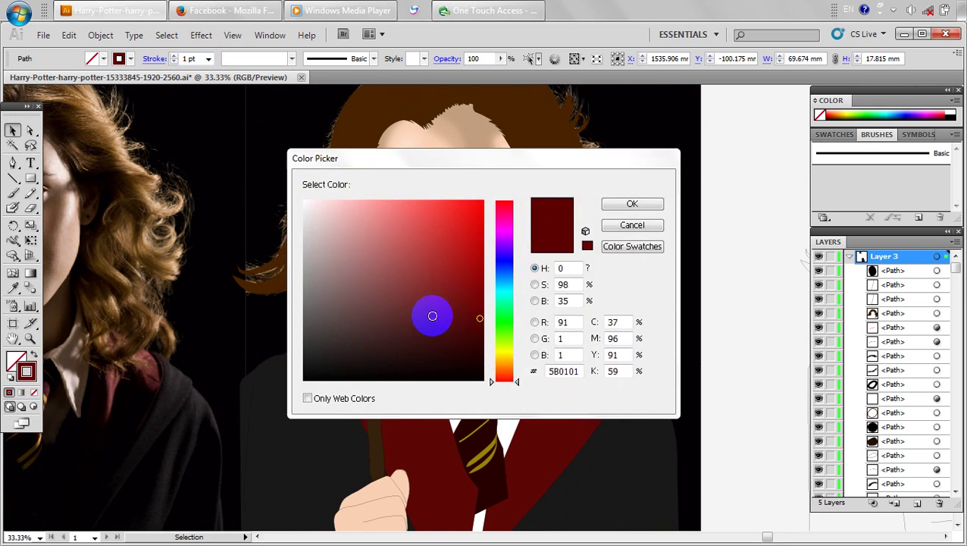
{"action": "left_click", "coordinate": [479, 345]}
{"action": "left_click", "coordinate": [634, 205]}
{"action": "left_click", "coordinate": [756, 234]}
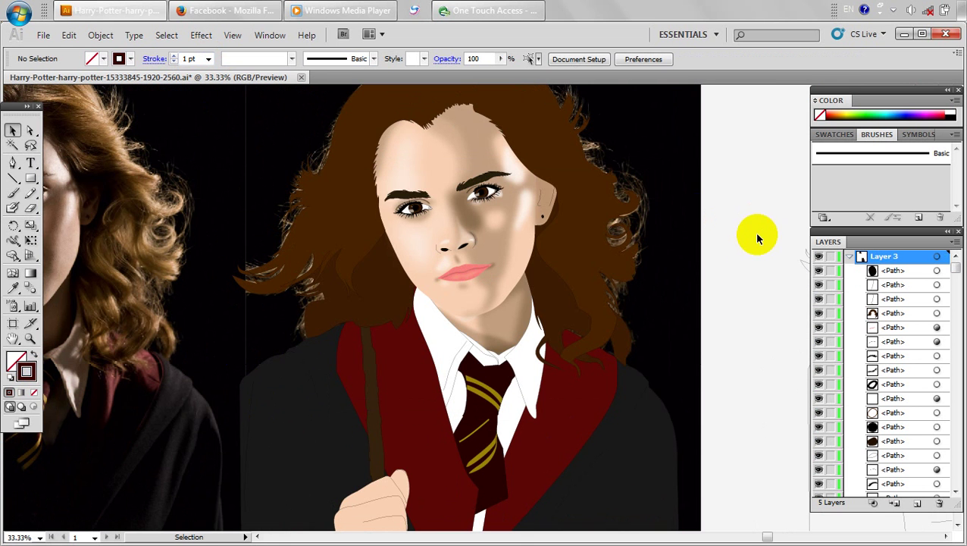
{"action": "scroll", "coordinate": [743, 270], "scroll_direction": "down", "scroll_amount": 1}
{"action": "left_click_drag", "start_coordinate": [660, 366], "coordinate": [682, 381]}
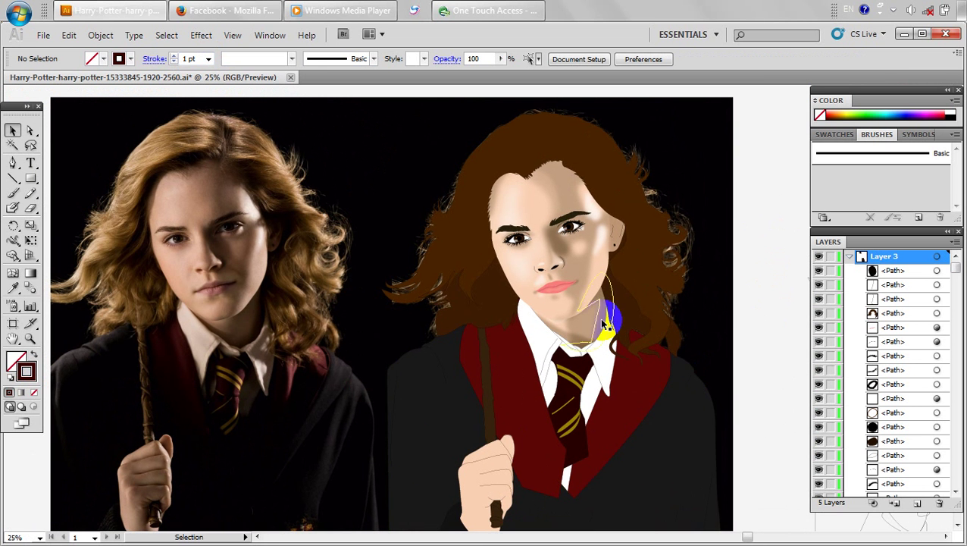
Change the lip shape's fill to a muted coral red, E56E6E, and clear the selection.
{"action": "scroll", "coordinate": [554, 318], "scroll_direction": "up", "scroll_amount": 2}
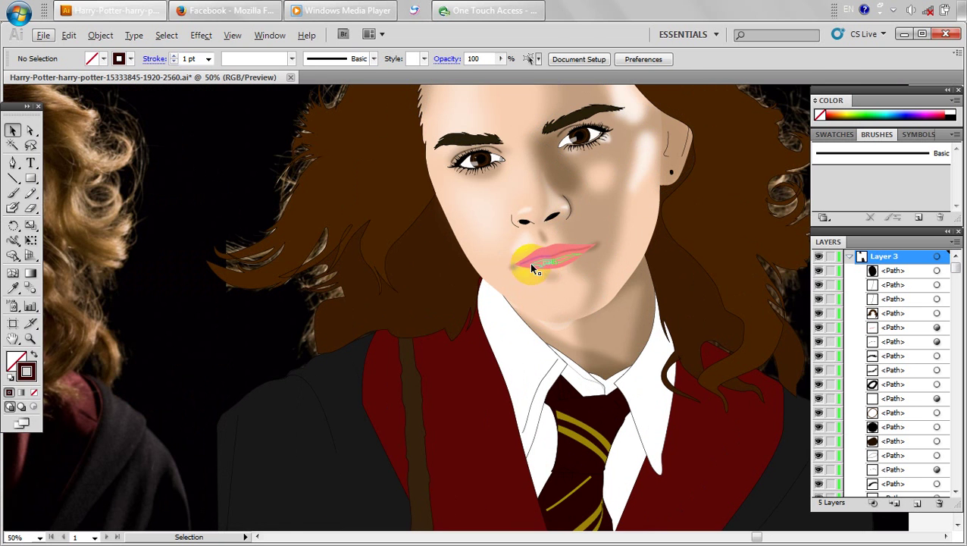
{"action": "left_click", "coordinate": [519, 262]}
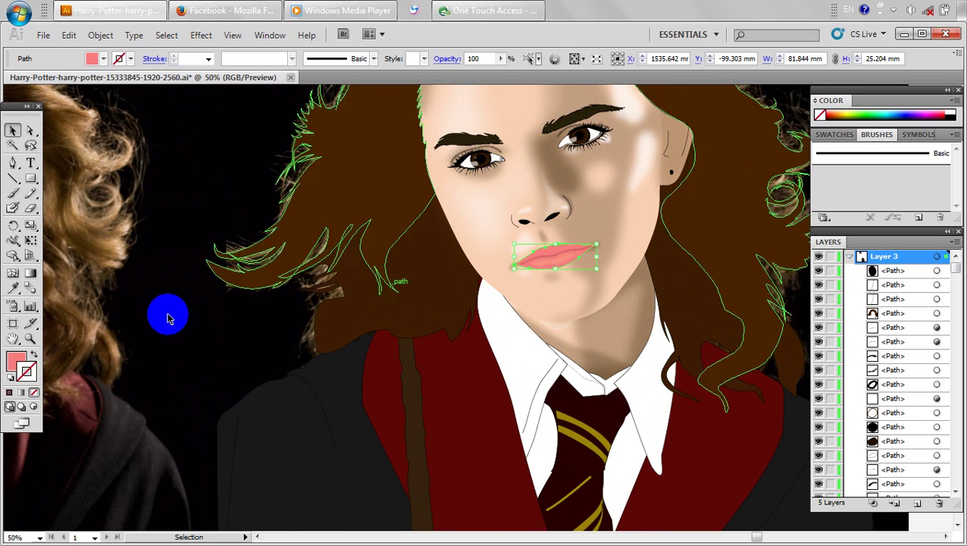
{"action": "double_click", "coordinate": [13, 363]}
{"action": "left_click", "coordinate": [385, 225]}
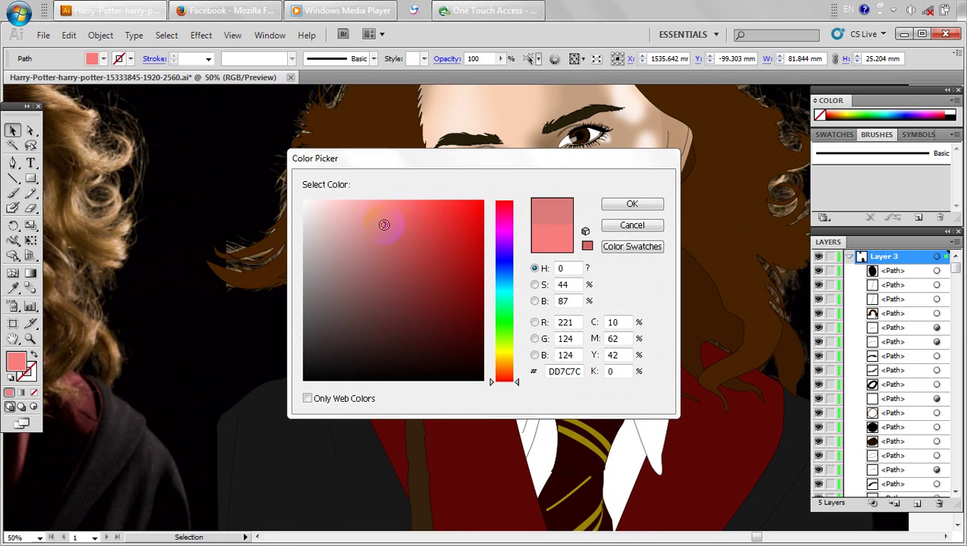
{"action": "left_click", "coordinate": [654, 203]}
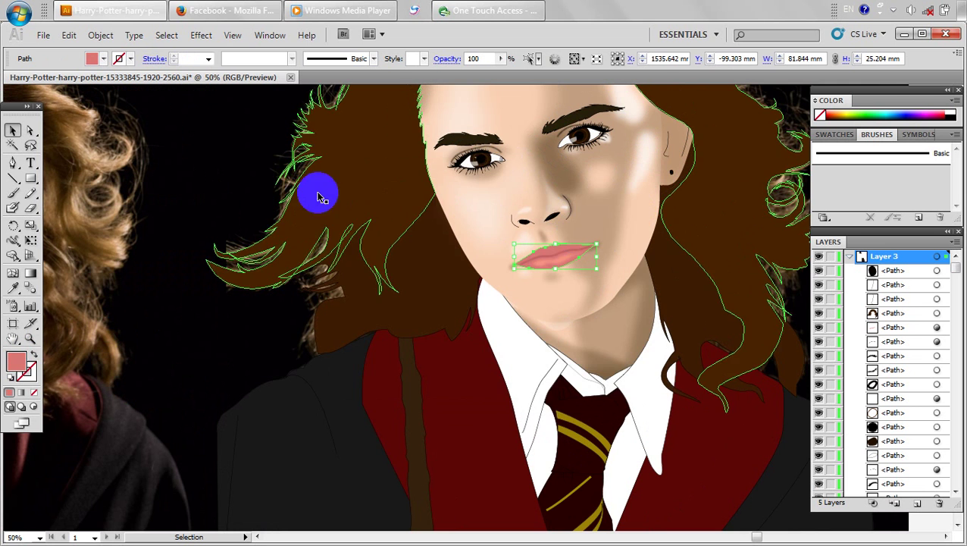
{"action": "double_click", "coordinate": [17, 362]}
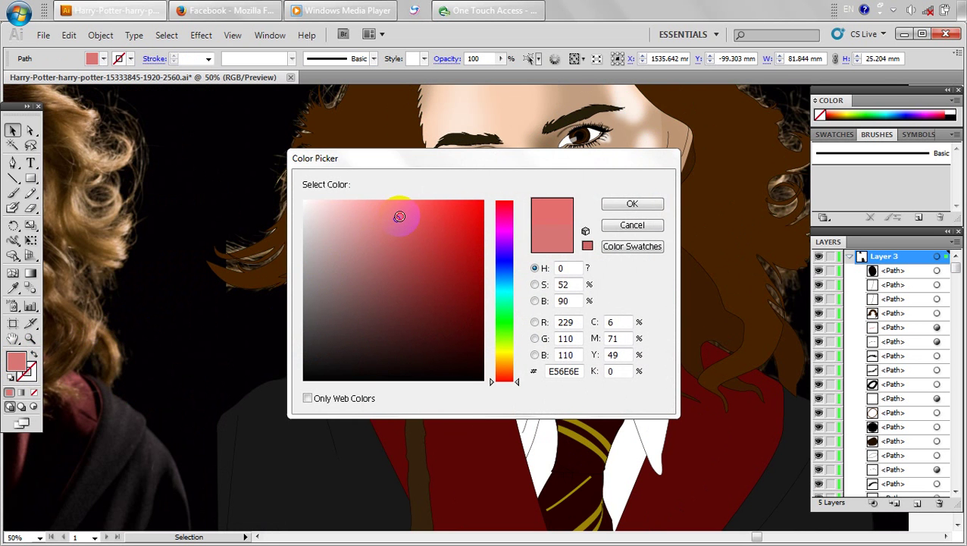
{"action": "left_click", "coordinate": [627, 204]}
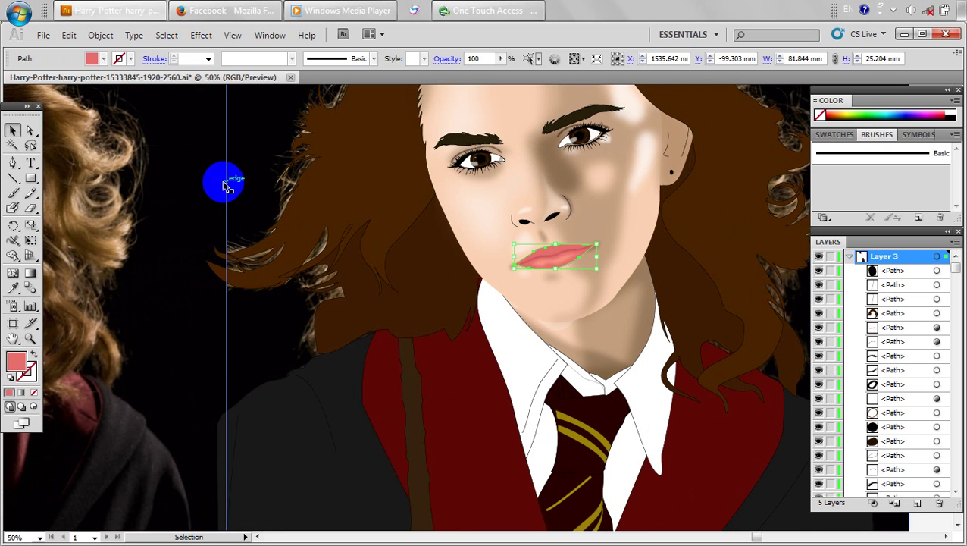
{"action": "left_click", "coordinate": [201, 190]}
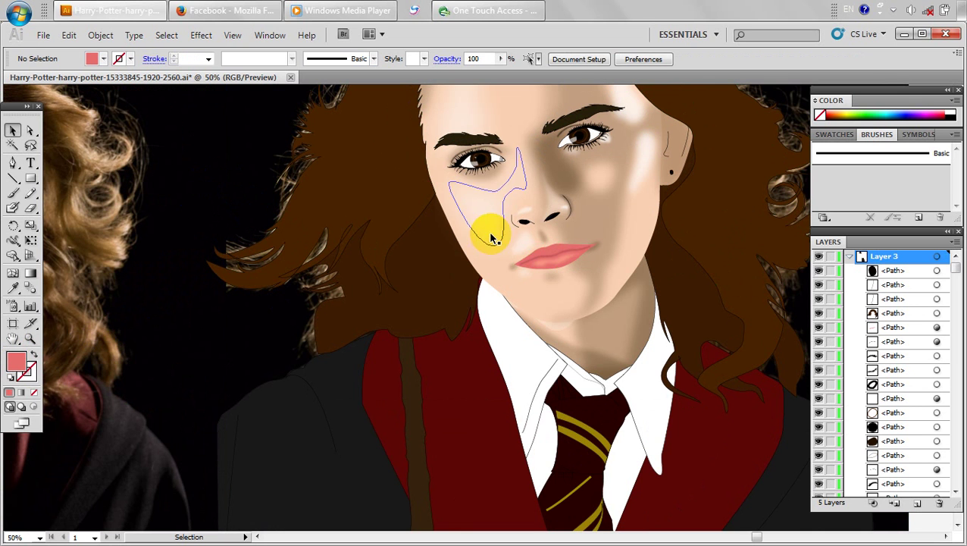
Set the stroke colour of the line between the lips to near-black red 160000 and clear the selection.
{"action": "left_click", "coordinate": [538, 260]}
{"action": "left_click", "coordinate": [31, 376]}
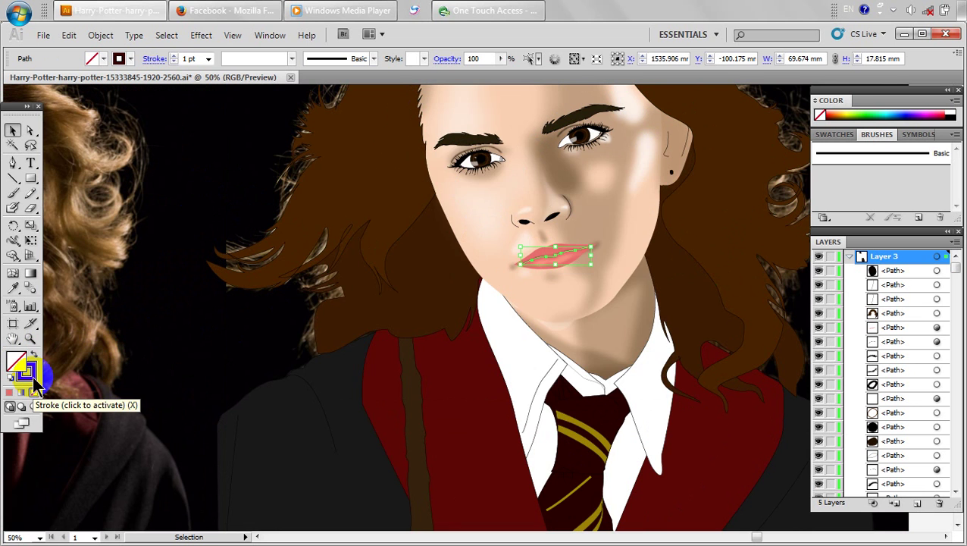
{"action": "double_click", "coordinate": [30, 376]}
{"action": "left_click_drag", "start_coordinate": [480, 347], "coordinate": [484, 363]}
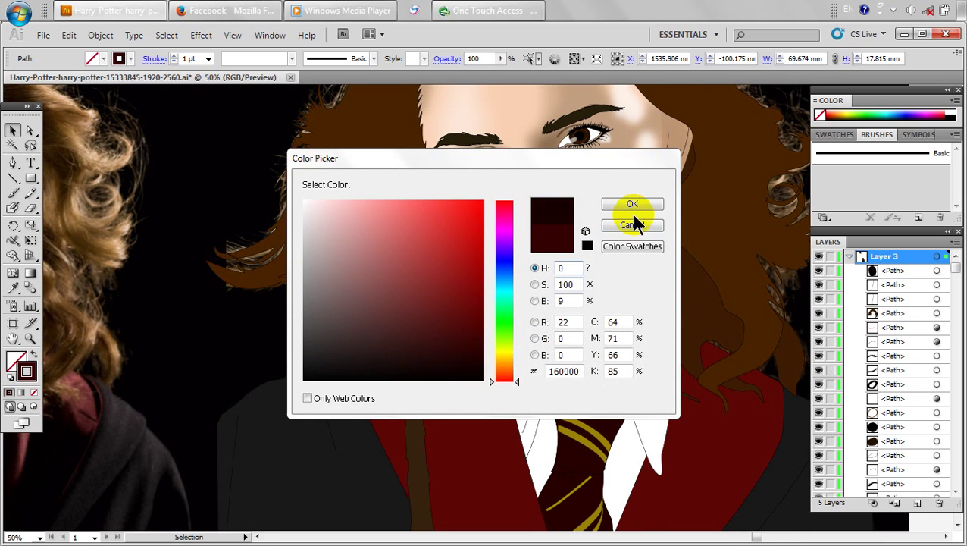
{"action": "left_click", "coordinate": [633, 208]}
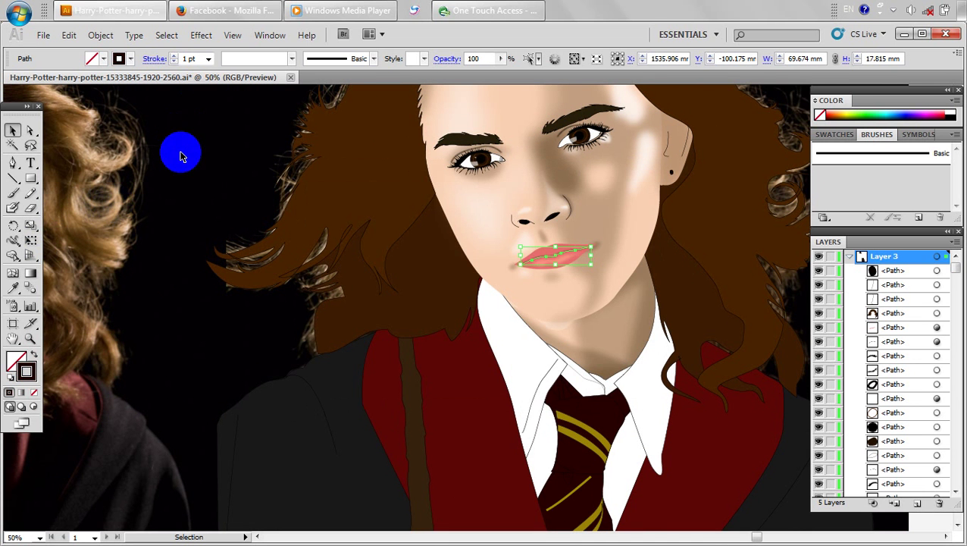
{"action": "left_click", "coordinate": [180, 155]}
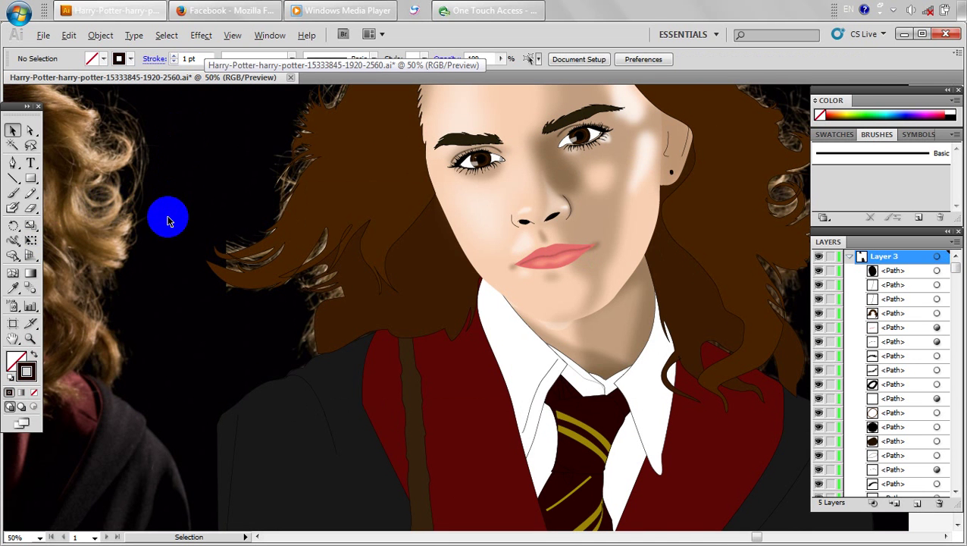
Sample the lip colour for the blurred highlight on the lower lip, lighten that fill to a softer pink, and clear the selection.
{"action": "scroll", "coordinate": [168, 219], "scroll_direction": "down", "scroll_amount": 2}
{"action": "scroll", "coordinate": [347, 237], "scroll_direction": "up", "scroll_amount": 3}
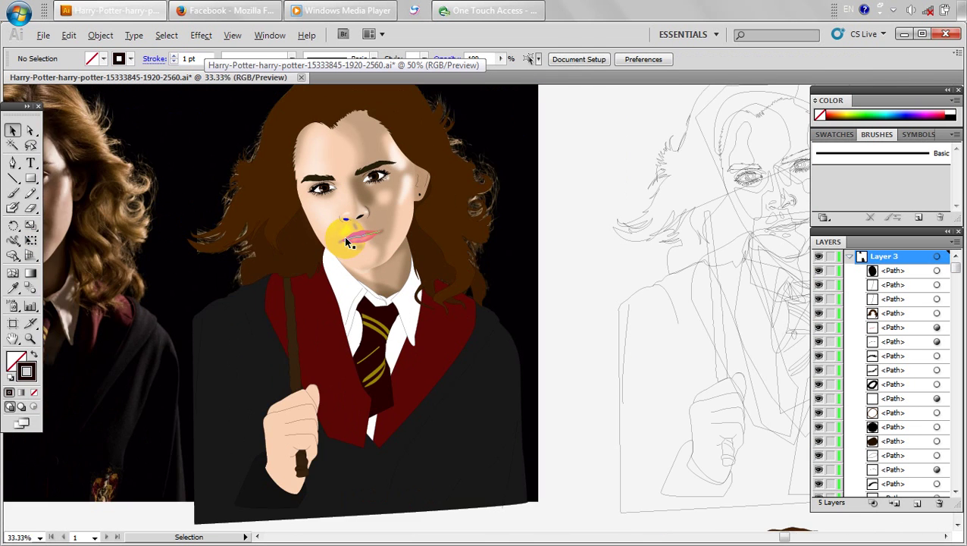
{"action": "left_click", "coordinate": [373, 245]}
{"action": "left_click", "coordinate": [13, 288]}
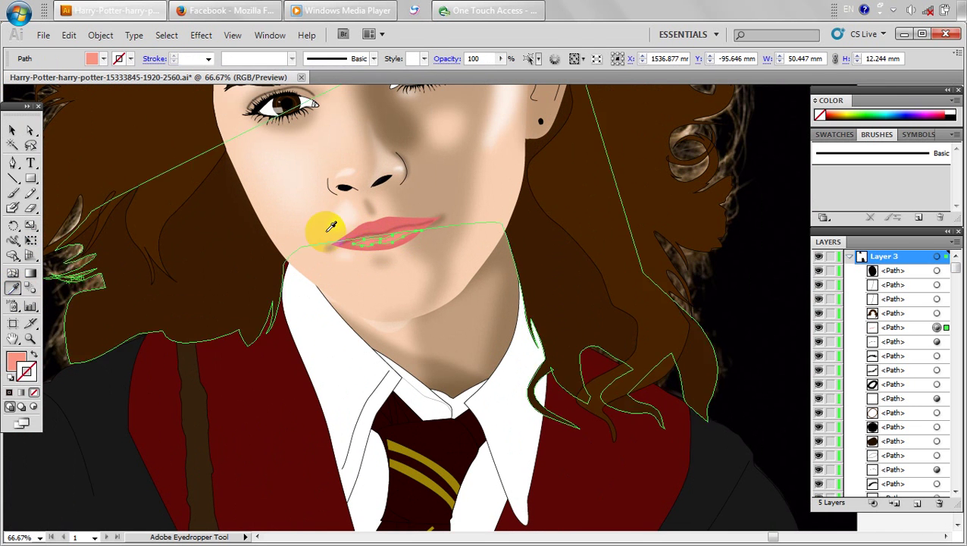
{"action": "left_click", "coordinate": [373, 222]}
{"action": "double_click", "coordinate": [16, 361]}
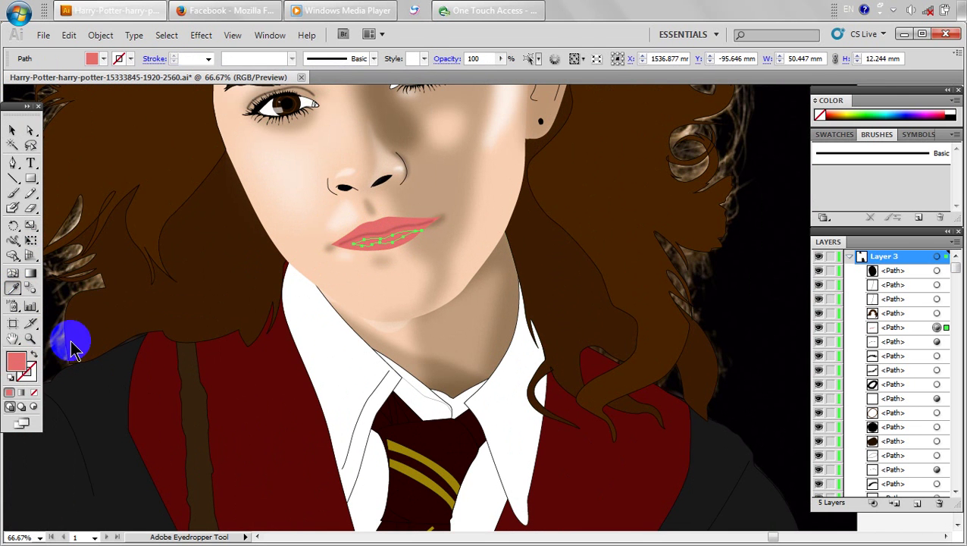
{"action": "left_click_drag", "start_coordinate": [372, 229], "coordinate": [377, 209]}
{"action": "left_click", "coordinate": [626, 206]}
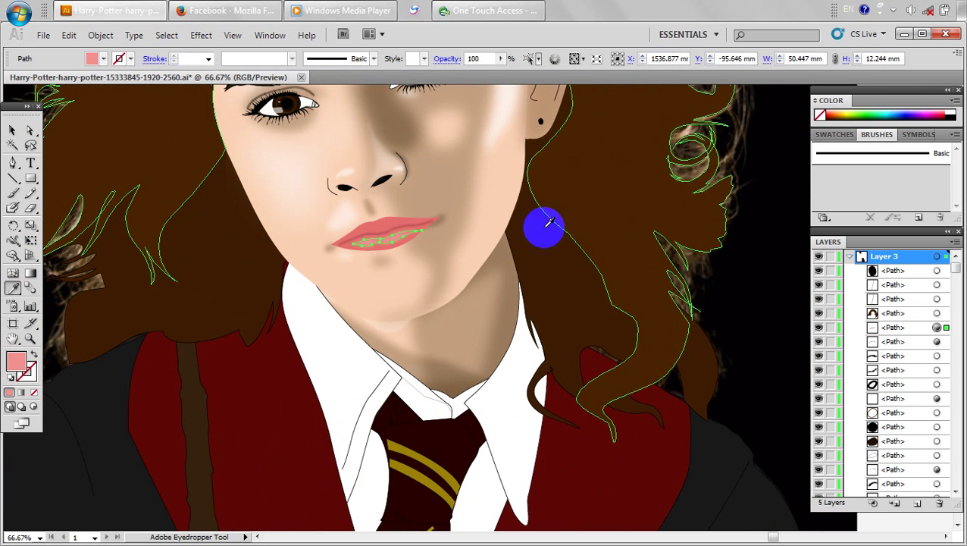
{"action": "left_click", "coordinate": [12, 132]}
{"action": "left_click", "coordinate": [142, 143]}
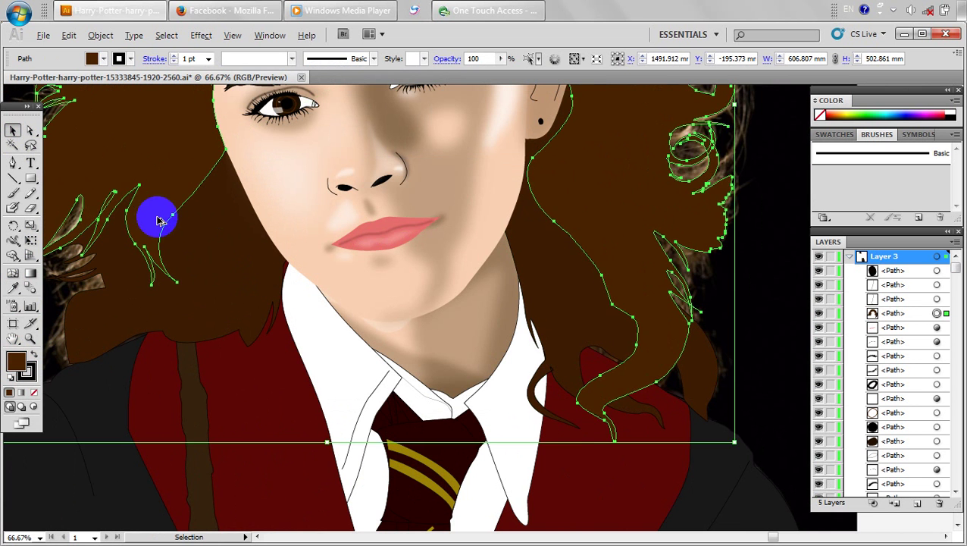
{"action": "scroll", "coordinate": [157, 217], "scroll_direction": "down", "scroll_amount": 3}
{"action": "left_click", "coordinate": [469, 296]}
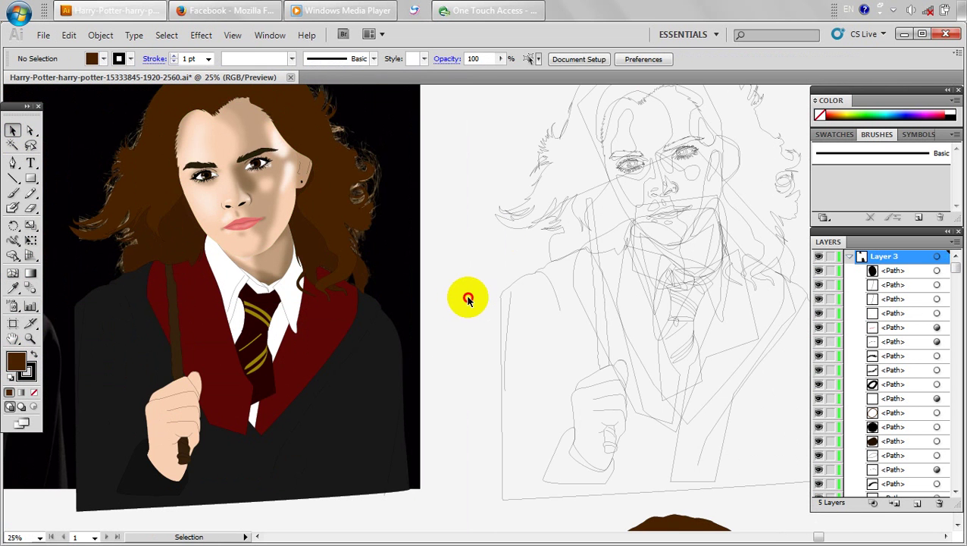
Select both eyebrows and remove their stroke.
{"action": "left_click_drag", "start_coordinate": [240, 294], "coordinate": [345, 283]}
{"action": "scroll", "coordinate": [371, 302], "scroll_direction": "down", "scroll_amount": 1}
{"action": "left_click_drag", "start_coordinate": [257, 340], "coordinate": [403, 381]}
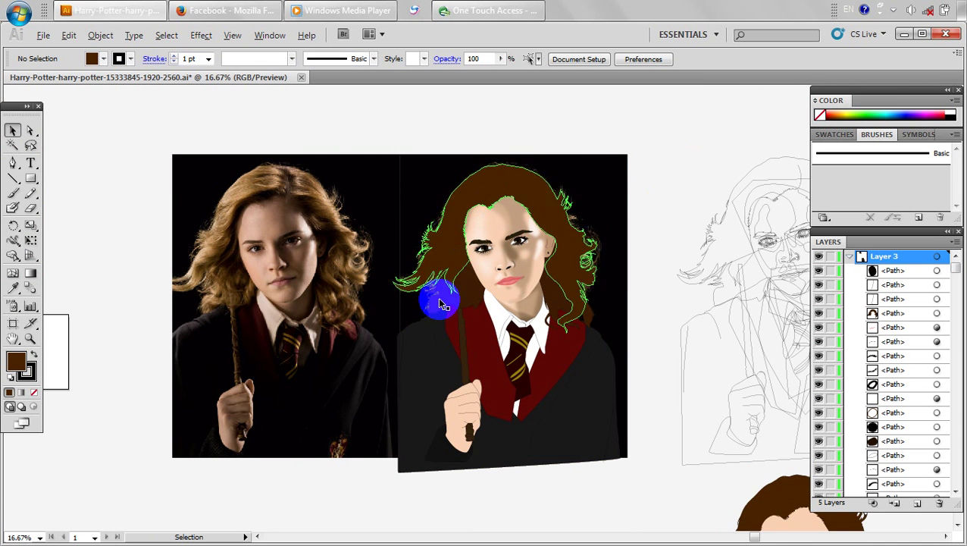
{"action": "key", "text": "ctrl+plus"}
{"action": "key", "text": "ctrl+plus"}
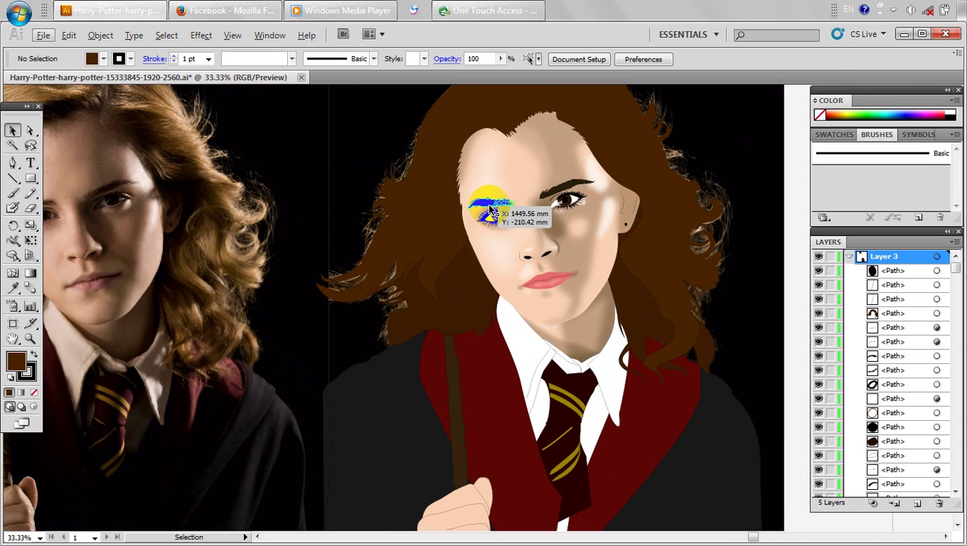
{"action": "left_click", "coordinate": [488, 203]}
{"action": "left_click", "coordinate": [552, 195], "text": "shift"}
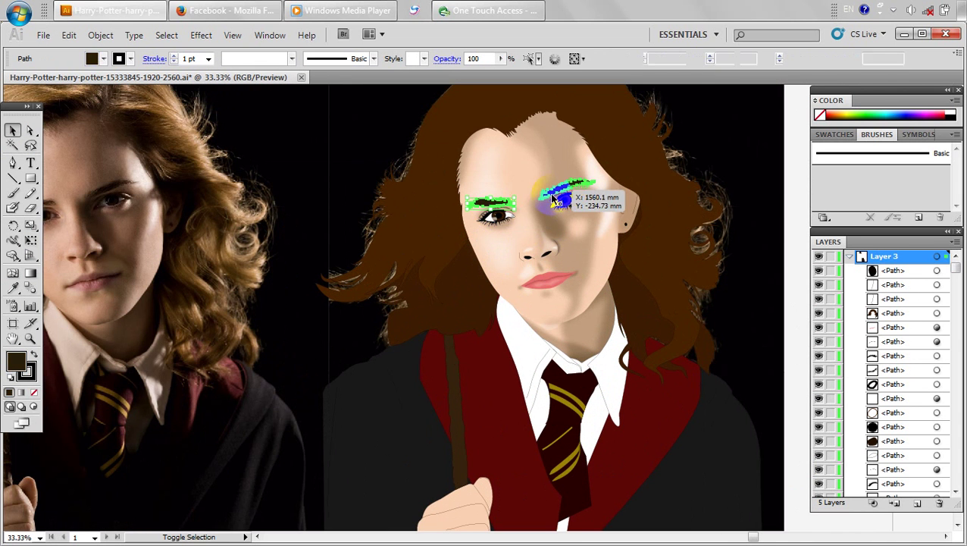
{"action": "left_click", "coordinate": [35, 393]}
Change the fill of both eyebrows to dark brown 2D1907 and clear the selection.
{"action": "left_click", "coordinate": [17, 361]}
{"action": "double_click", "coordinate": [16, 362]}
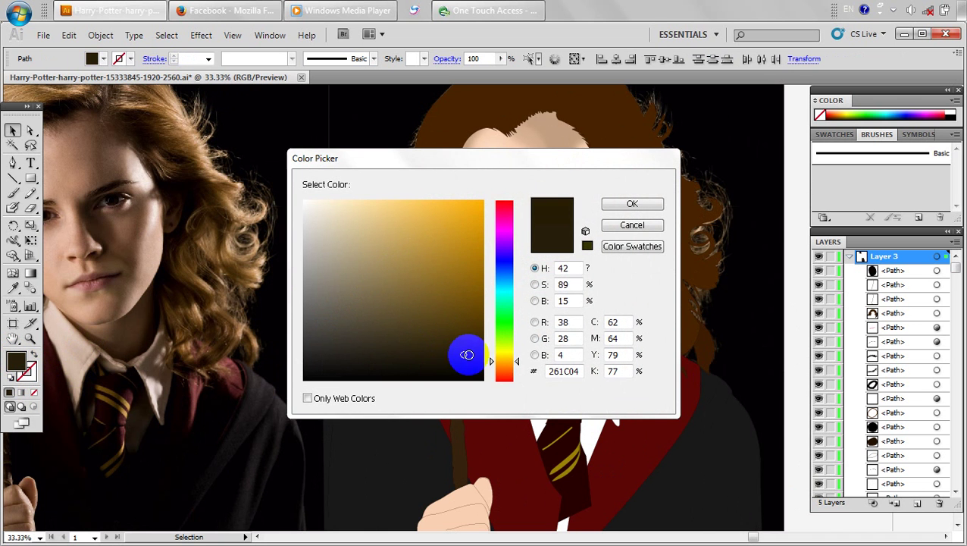
{"action": "left_click", "coordinate": [503, 368]}
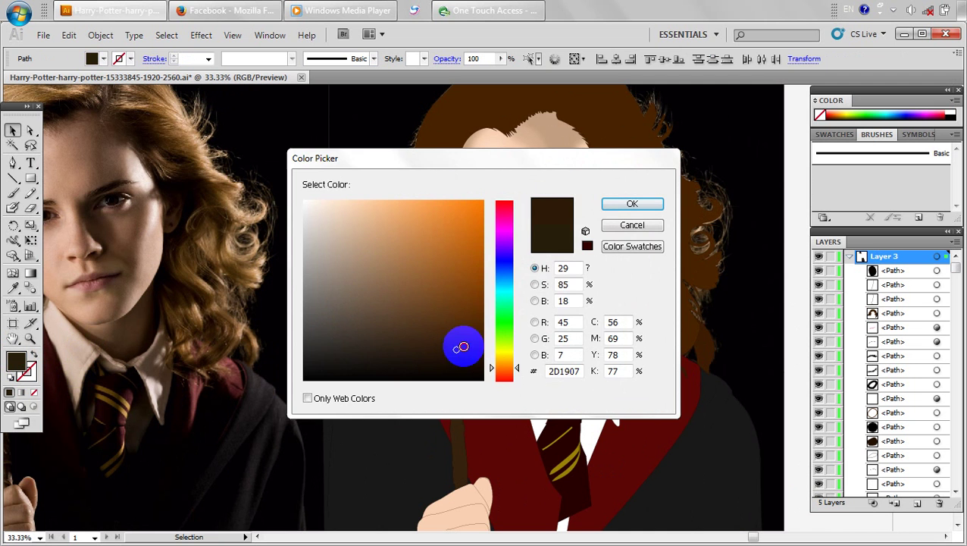
{"action": "left_click", "coordinate": [632, 203]}
{"action": "left_click", "coordinate": [227, 187]}
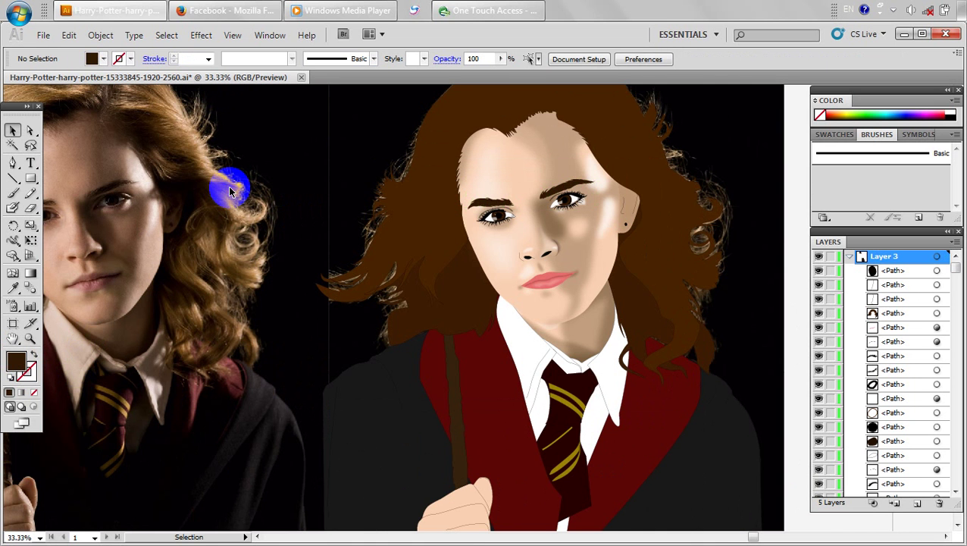
Compare the portrait with the reference photo and save the document.
{"action": "left_click", "coordinate": [190, 305]}
{"action": "left_click_drag", "start_coordinate": [191, 306], "coordinate": [253, 313]}
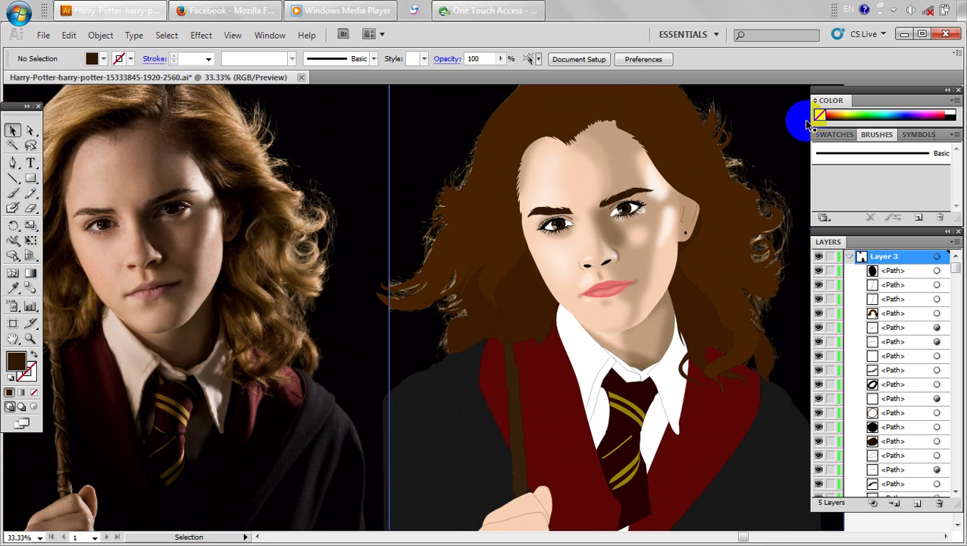
{"action": "left_click_drag", "start_coordinate": [410, 357], "coordinate": [434, 379]}
{"action": "left_click", "coordinate": [405, 224]}
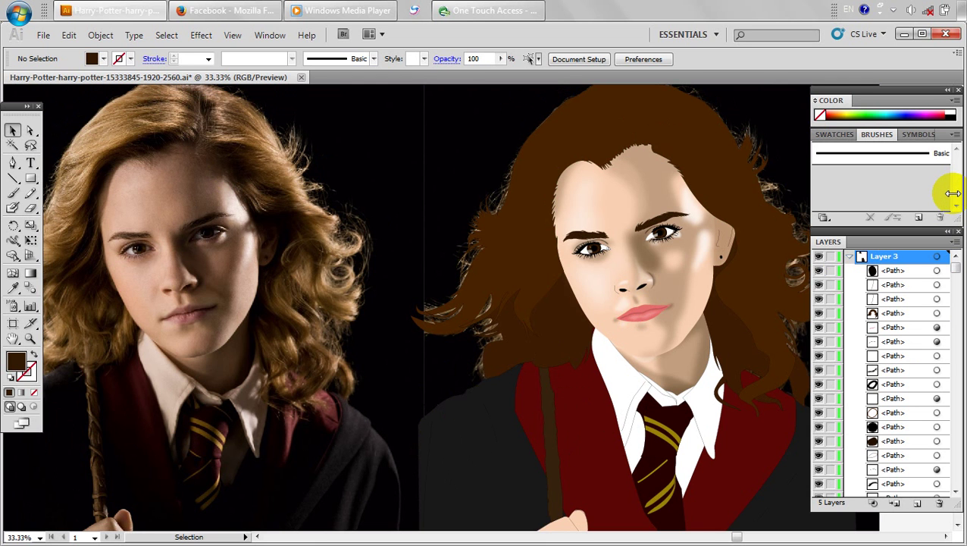
{"action": "key", "text": "ctrl+s"}
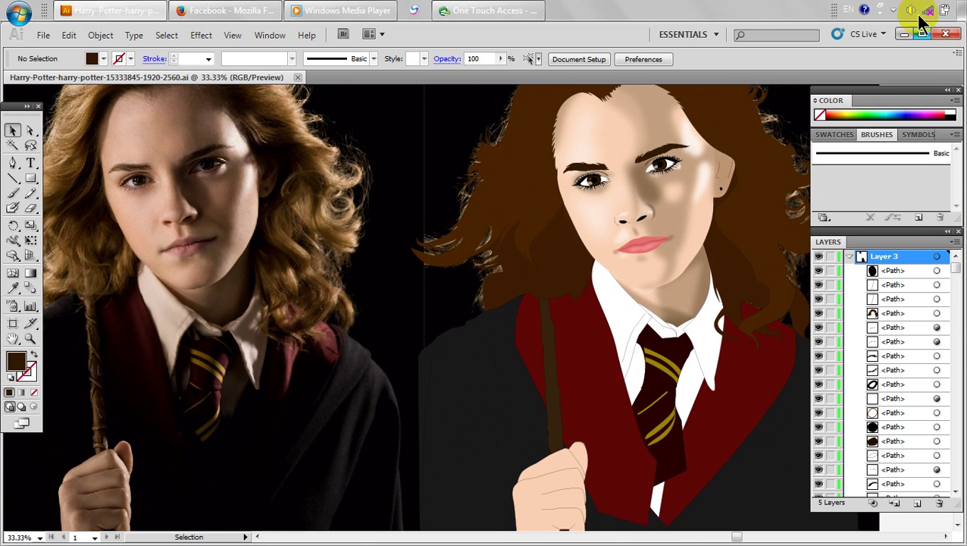
{"action": "left_click", "coordinate": [892, 11]}
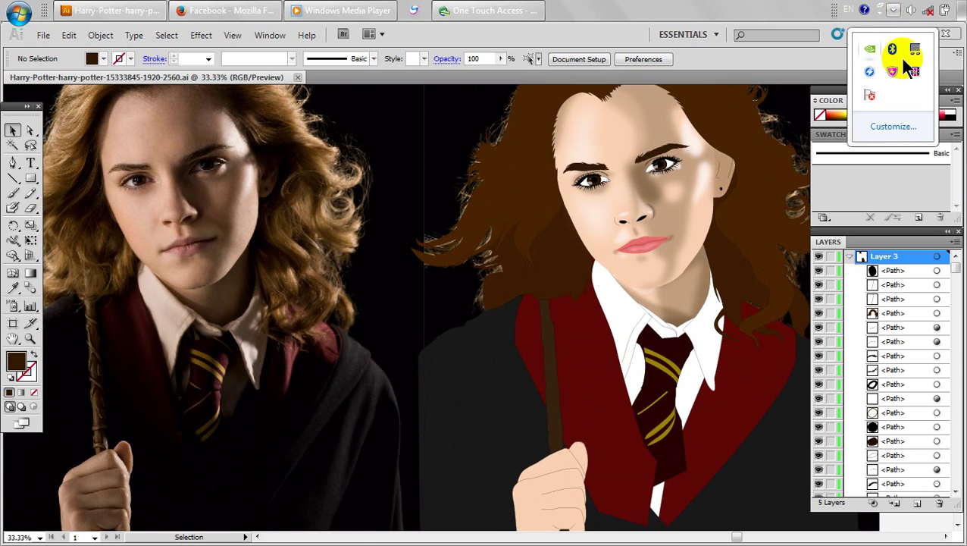